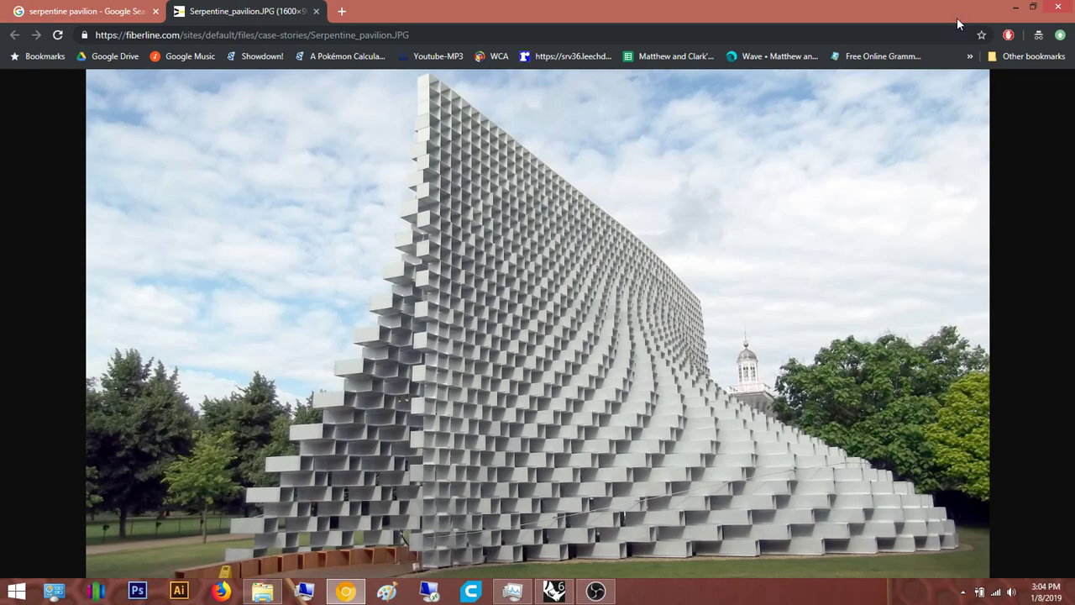
Put away the pavilion reference photo and switch to Rhino with the Grasshopper canvas beside it
{"action": "left_click", "coordinate": [761, 377]}
{"action": "left_click", "coordinate": [747, 379]}
{"action": "left_click", "coordinate": [1014, 9]}
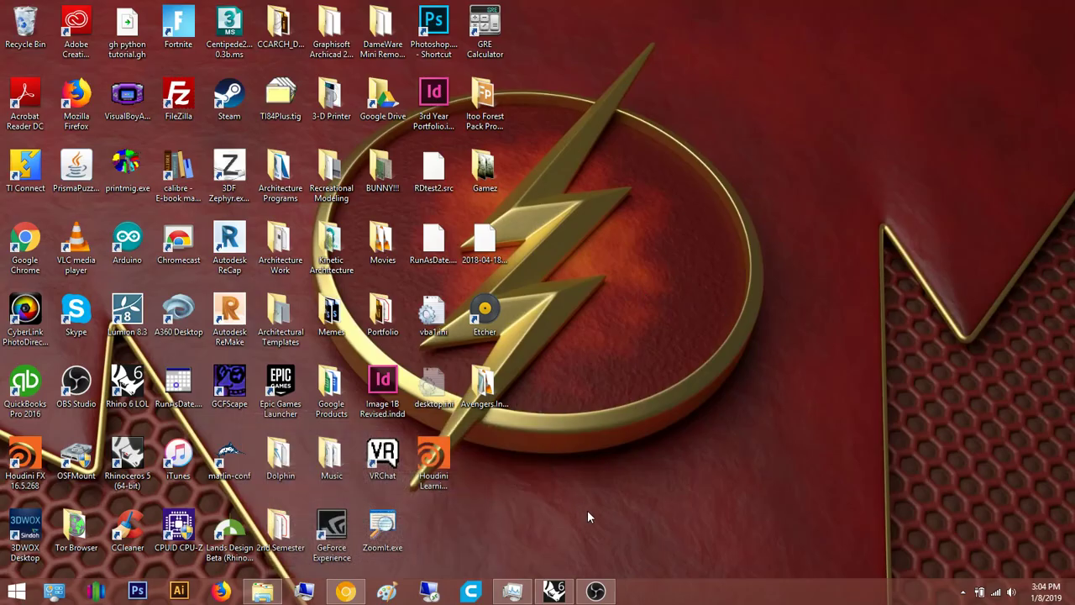
{"action": "left_click", "coordinate": [555, 590]}
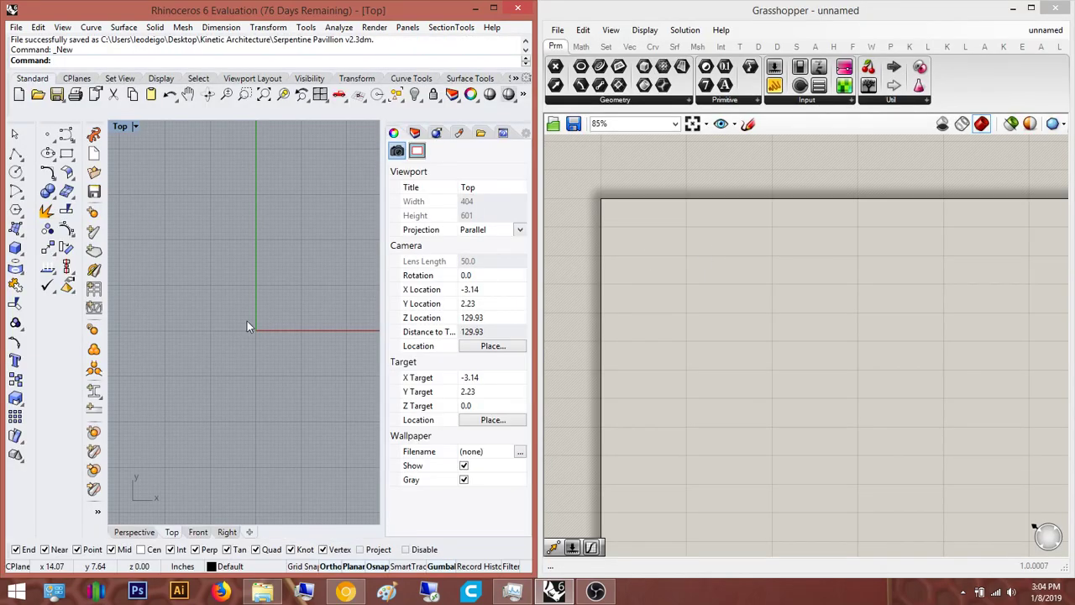
Draw a vertical line in the Top view, close to the Y axis and crossing the X axis
{"action": "right_click_drag", "start_coordinate": [266, 366], "coordinate": [219, 363]}
{"action": "scroll", "coordinate": [219, 362], "scroll_direction": "down", "scroll_amount": 4}
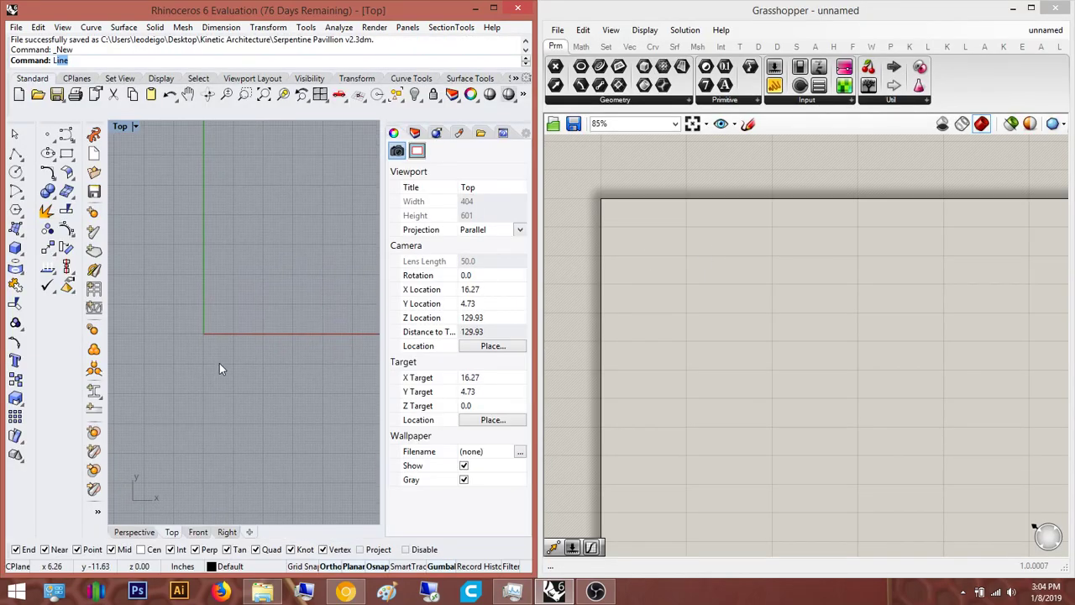
{"action": "key", "text": "Return"}
{"action": "left_click", "coordinate": [225, 374]}
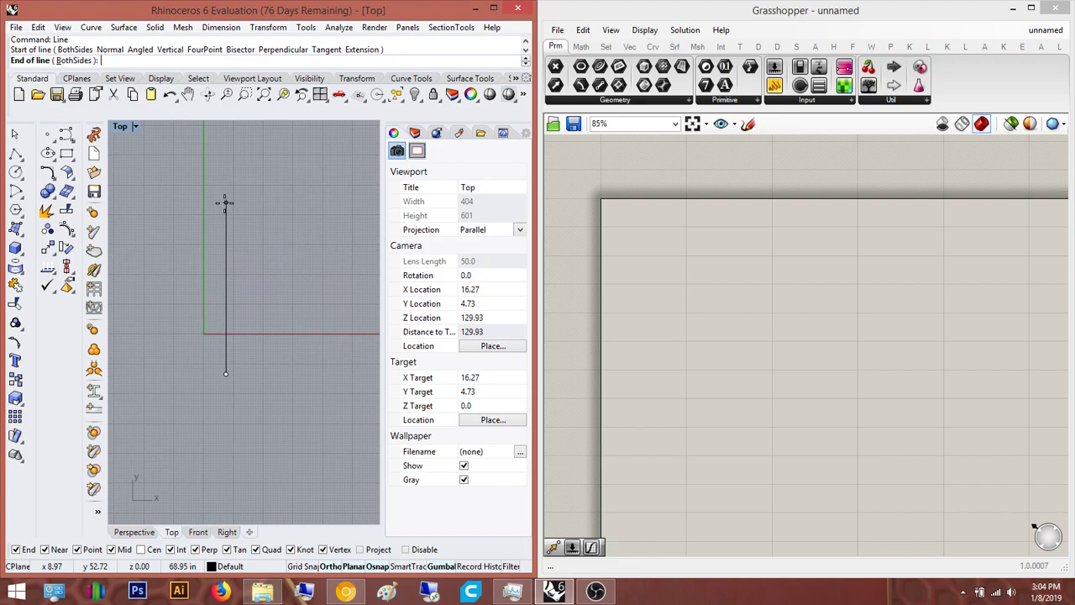
{"action": "left_click", "coordinate": [225, 192]}
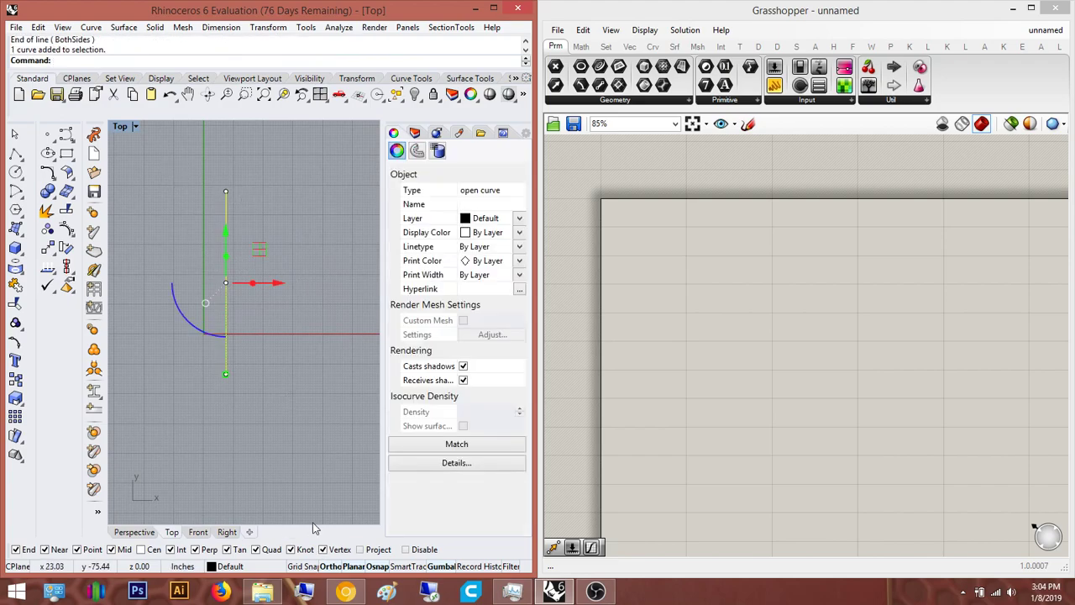
Add a Unit X and a Unit Y vector component to the Grasshopper canvas and align them one below the other
{"action": "right_click_drag", "start_coordinate": [759, 310], "coordinate": [768, 312]}
{"action": "double_click", "coordinate": [782, 327]}
{"action": "type", "text": "x"}
{"action": "key", "text": "Return"}
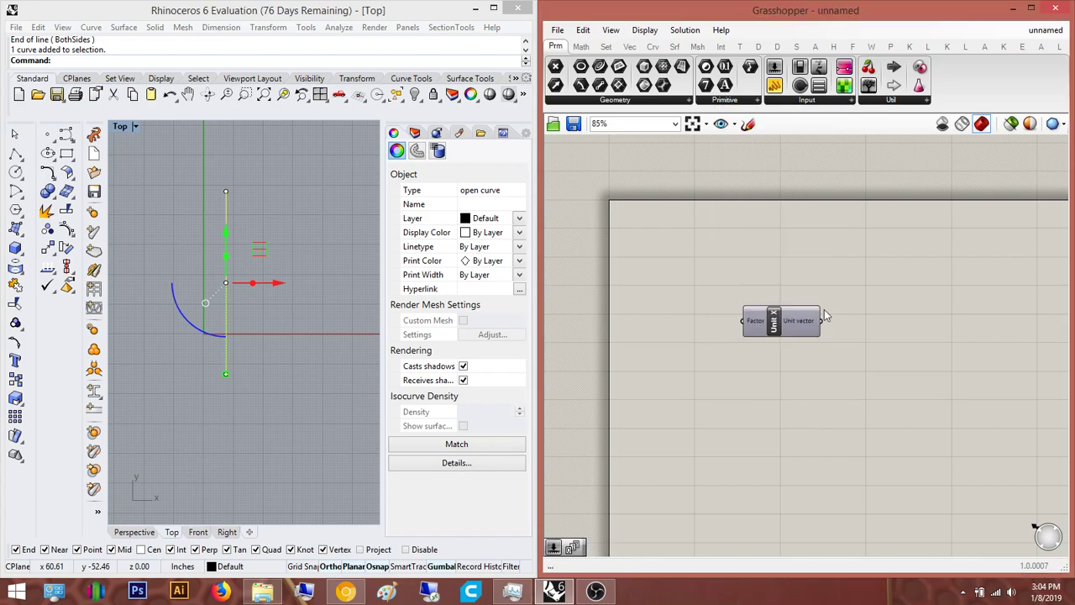
{"action": "scroll", "coordinate": [823, 315], "scroll_direction": "up", "scroll_amount": 4}
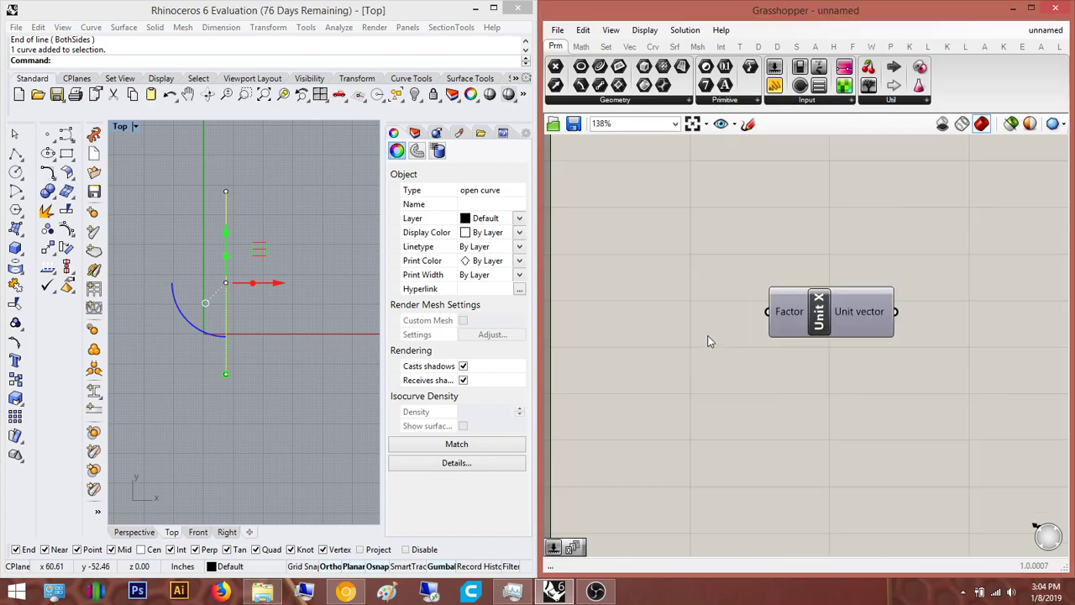
{"action": "double_click", "coordinate": [826, 438]}
{"action": "type", "text": "unit y"}
{"action": "key", "text": "Return"}
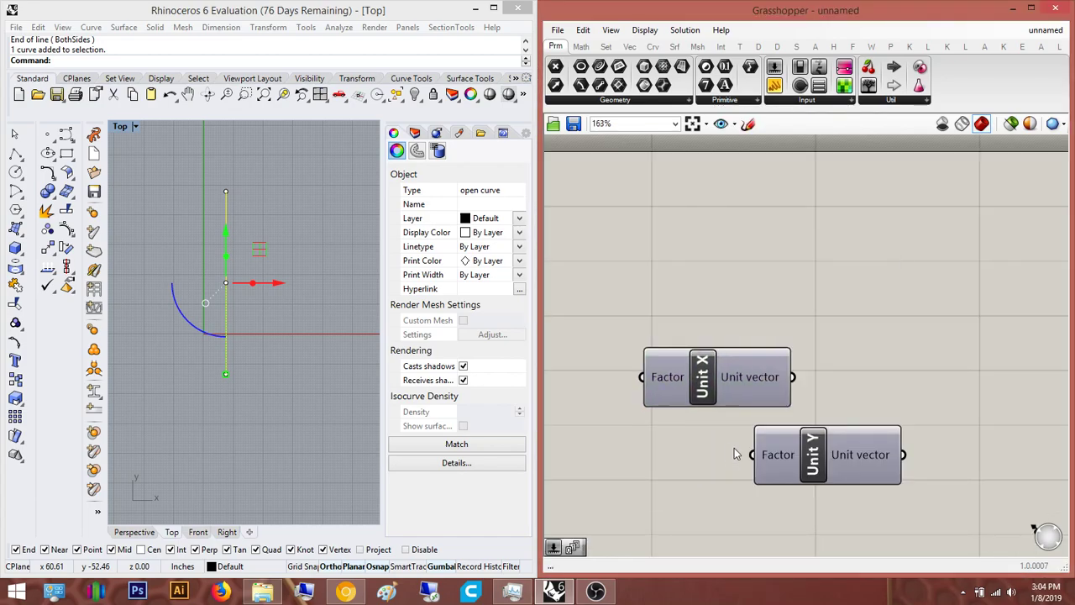
{"action": "left_click_drag", "start_coordinate": [844, 445], "coordinate": [732, 436]}
Try to rotate the vertical line about its midpoint with the gumball
{"action": "left_click_drag", "start_coordinate": [223, 338], "coordinate": [202, 323]}
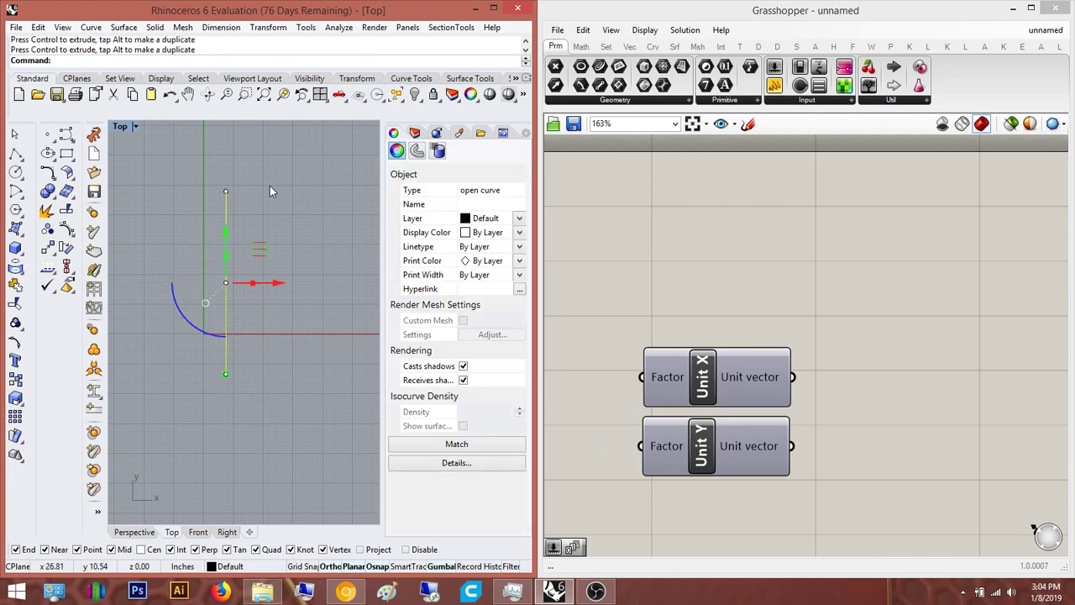
{"action": "left_click", "coordinate": [342, 464]}
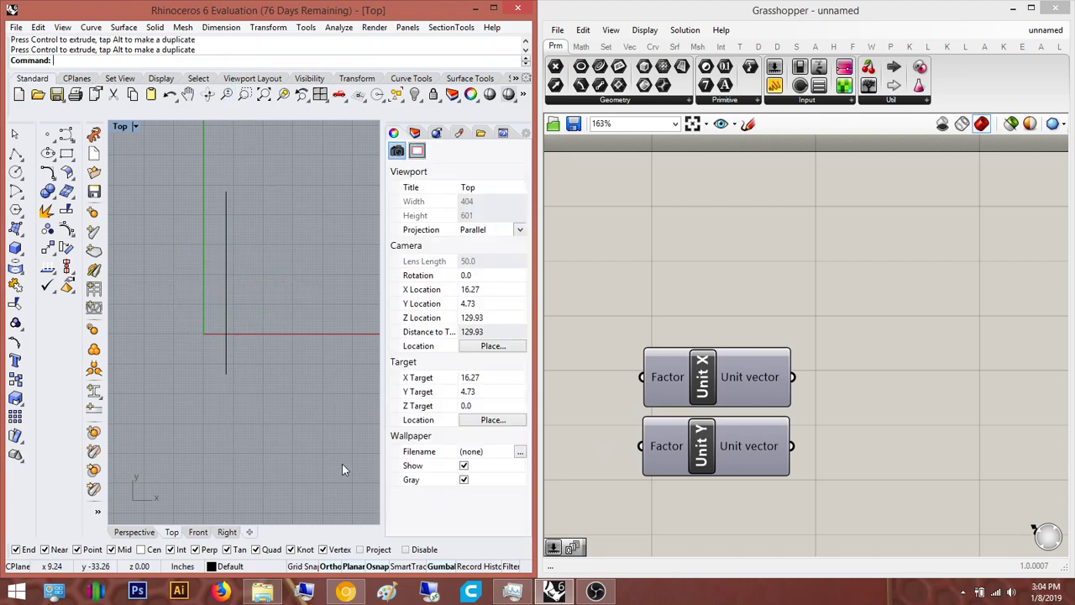
{"action": "left_click", "coordinate": [719, 365]}
{"action": "left_click", "coordinate": [720, 342]}
{"action": "right_click_drag", "start_coordinate": [697, 326], "coordinate": [557, 247]}
{"action": "scroll", "coordinate": [574, 306], "scroll_direction": "down", "scroll_amount": 3}
{"action": "right_click_drag", "start_coordinate": [752, 365], "coordinate": [895, 321]}
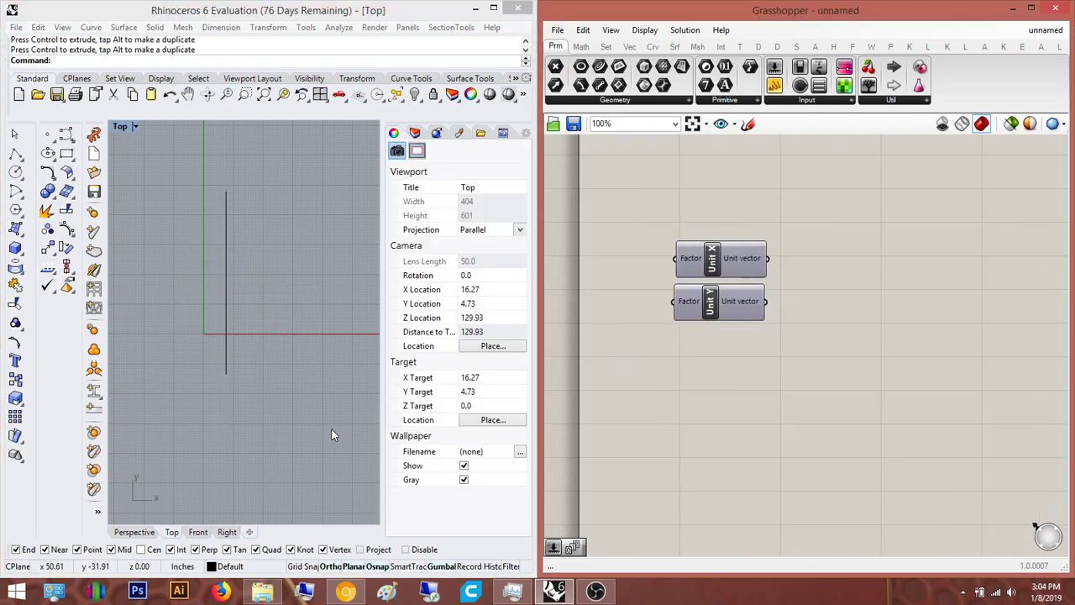
Turn off Ortho and rotate the line counterclockwise about its midpoint so that it runs diagonally
{"action": "left_click", "coordinate": [226, 363]}
{"action": "left_click", "coordinate": [331, 566]}
{"action": "left_click_drag", "start_coordinate": [175, 311], "coordinate": [195, 326]}
{"action": "left_click", "coordinate": [310, 184]}
{"action": "right_click_drag", "start_coordinate": [254, 443], "coordinate": [277, 458]}
{"action": "left_click_drag", "start_coordinate": [696, 403], "coordinate": [715, 413]}
{"action": "right_click_drag", "start_coordinate": [715, 404], "coordinate": [649, 411]}
{"action": "double_click", "coordinate": [731, 386]}
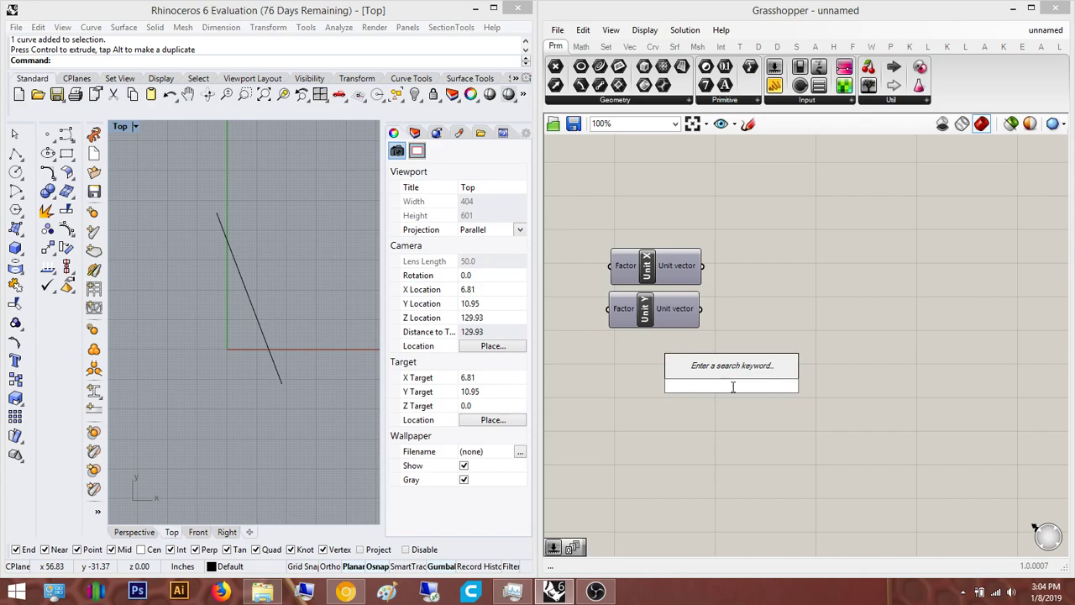
{"action": "right_click_drag", "start_coordinate": [255, 186], "coordinate": [194, 188]}
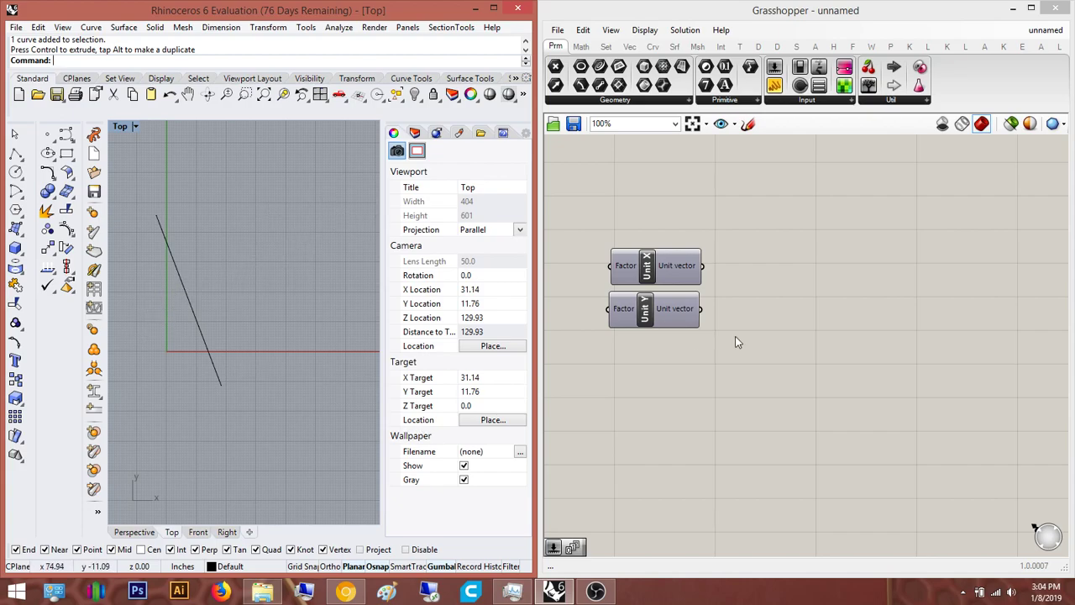
{"action": "right_click_drag", "start_coordinate": [737, 343], "coordinate": [749, 390]}
Delete the Unit X and Unit Y components from the Grasshopper canvas
{"action": "left_click_drag", "start_coordinate": [796, 446], "coordinate": [638, 256]}
{"action": "scroll", "coordinate": [680, 319], "scroll_direction": "down", "scroll_amount": 2}
{"action": "right_click_drag", "start_coordinate": [729, 367], "coordinate": [726, 309]}
{"action": "scroll", "coordinate": [755, 451], "scroll_direction": "down", "scroll_amount": 2}
{"action": "key", "text": "Delete"}
{"action": "scroll", "coordinate": [757, 416], "scroll_direction": "up", "scroll_amount": 3}
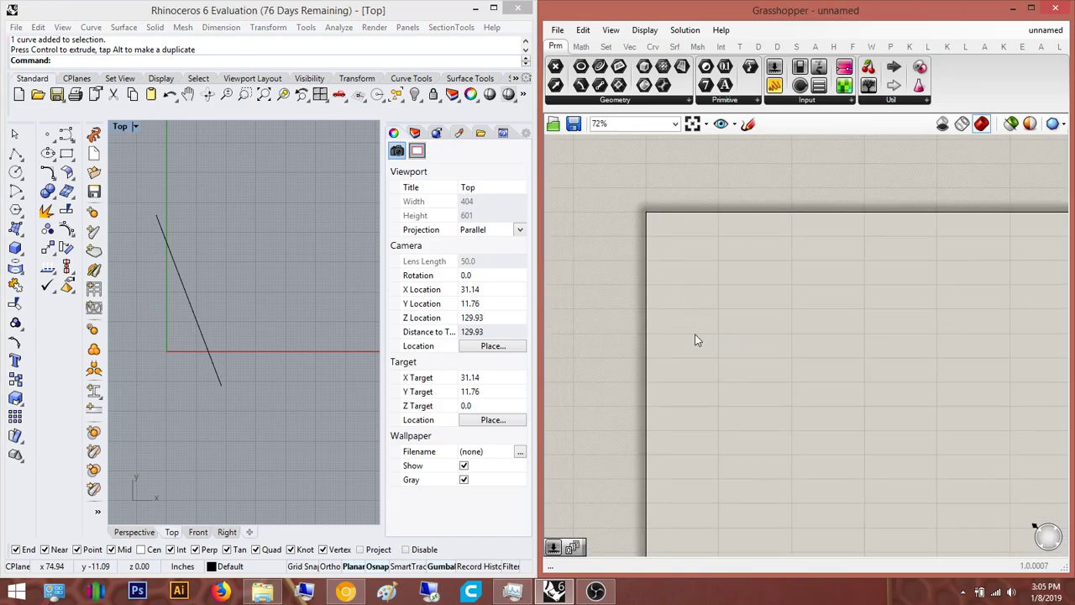
Add a Curve parameter to the Grasshopper canvas
{"action": "right_click_drag", "start_coordinate": [865, 281], "coordinate": [760, 231]}
{"action": "double_click", "coordinate": [820, 267]}
{"action": "left_click", "coordinate": [911, 333]}
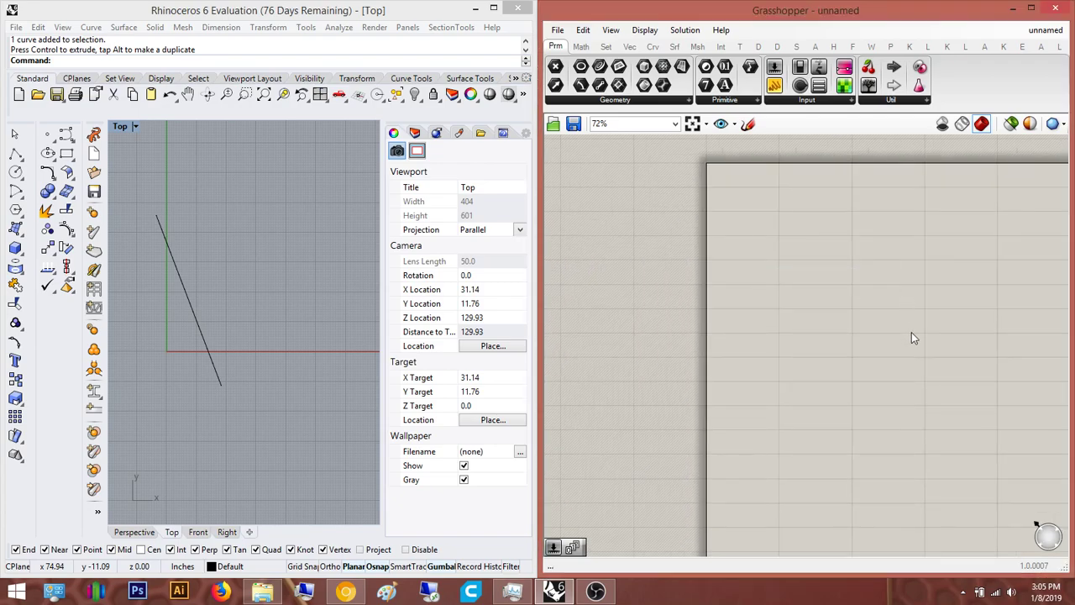
{"action": "right_click_drag", "start_coordinate": [756, 330], "coordinate": [884, 334]}
{"action": "double_click", "coordinate": [884, 336]}
{"action": "type", "text": "crv"}
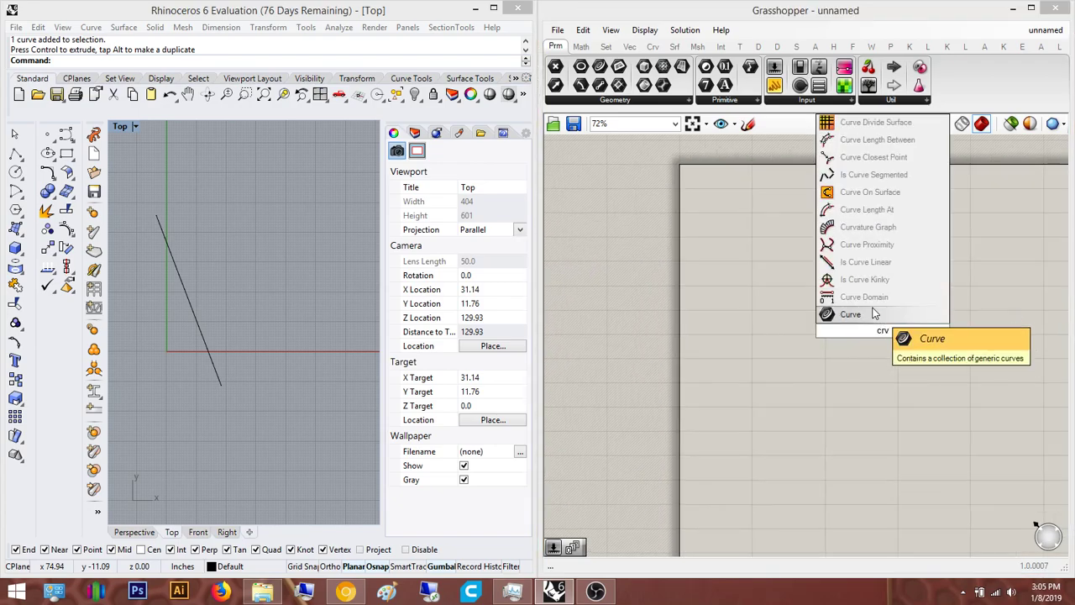
{"action": "key", "text": "Return"}
Reference the slanted Rhino line in the Curve parameter as its single curve
{"action": "left_click", "coordinate": [180, 278]}
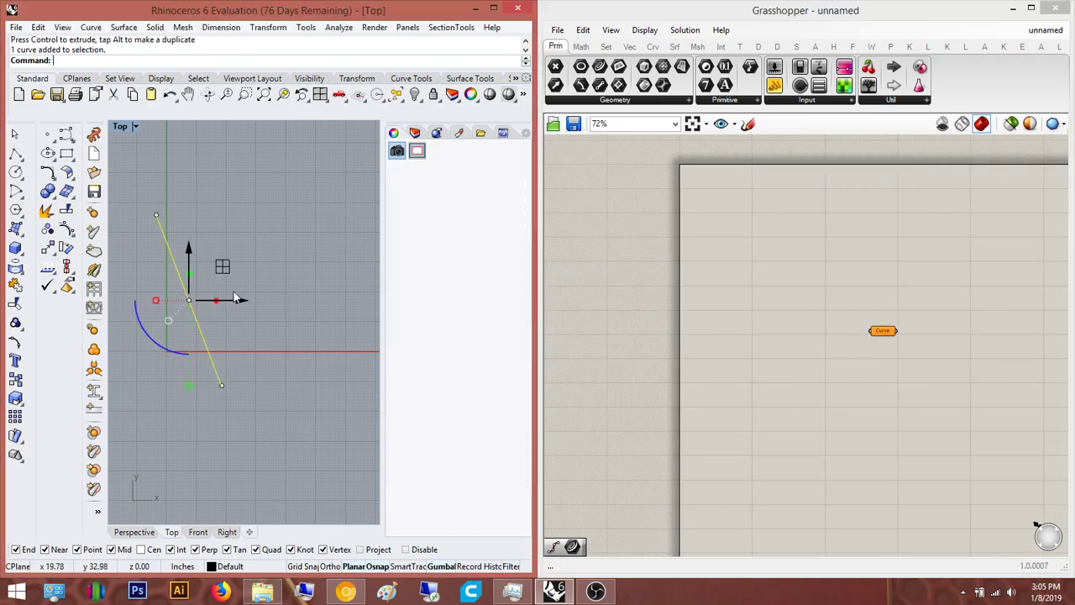
{"action": "right_click", "coordinate": [882, 330]}
{"action": "left_click", "coordinate": [928, 470]}
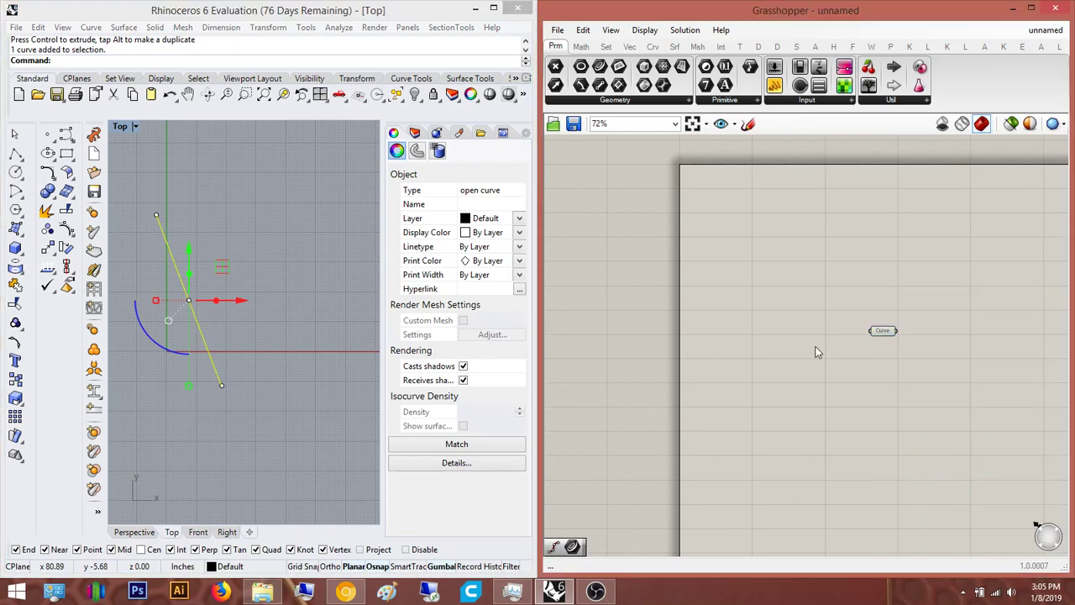
Reposition the Curve parameter, add an Extrude component and connect the curve to its Base input
{"action": "right_click_drag", "start_coordinate": [894, 334], "coordinate": [823, 317]}
{"action": "left_click_drag", "start_coordinate": [823, 315], "coordinate": [657, 215]}
{"action": "double_click", "coordinate": [702, 216]}
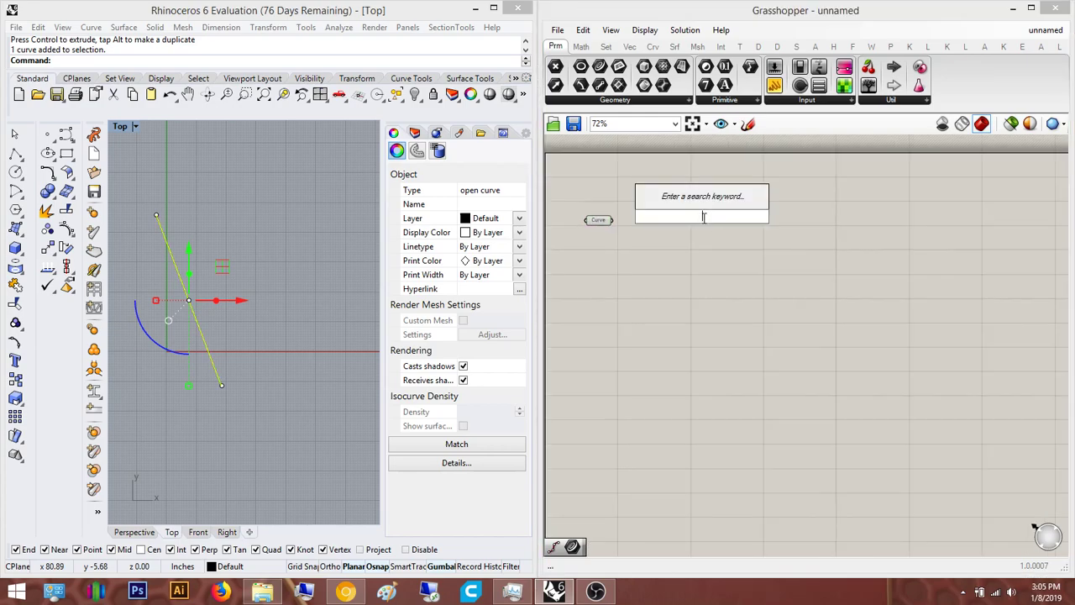
{"action": "type", "text": "extrude"}
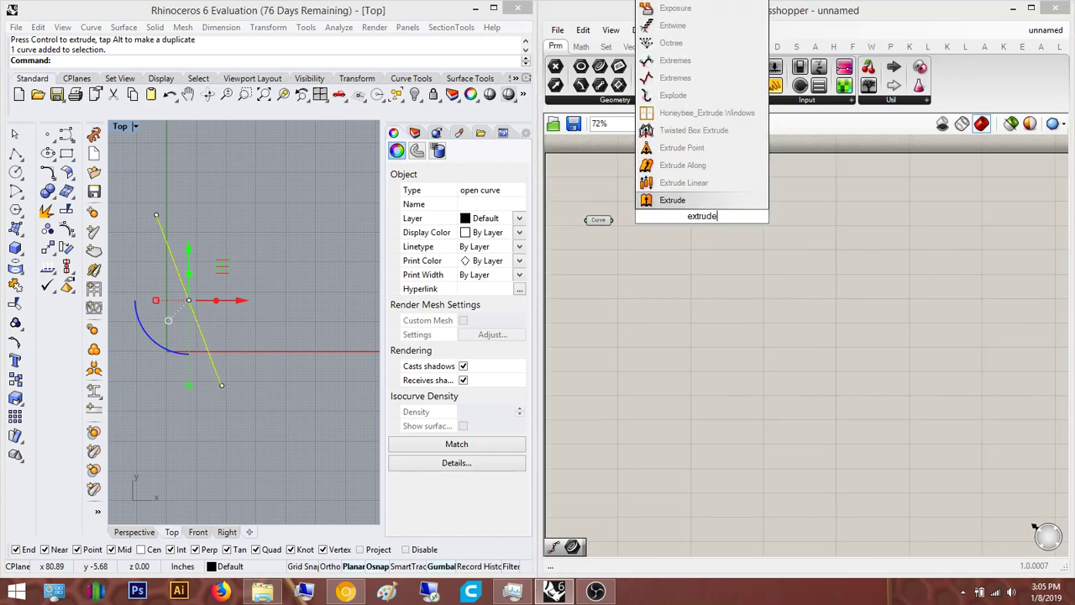
{"action": "key", "text": "Return"}
{"action": "scroll", "coordinate": [663, 242], "scroll_direction": "up", "scroll_amount": 3}
{"action": "left_click_drag", "start_coordinate": [671, 187], "coordinate": [580, 205]}
{"action": "left_click_drag", "start_coordinate": [753, 200], "coordinate": [880, 263]}
Add a Unit Z vector component below the Curve parameter
{"action": "right_click_drag", "start_coordinate": [626, 306], "coordinate": [777, 286]}
{"action": "double_click", "coordinate": [778, 292]}
{"action": "type", "text": "unit z"}
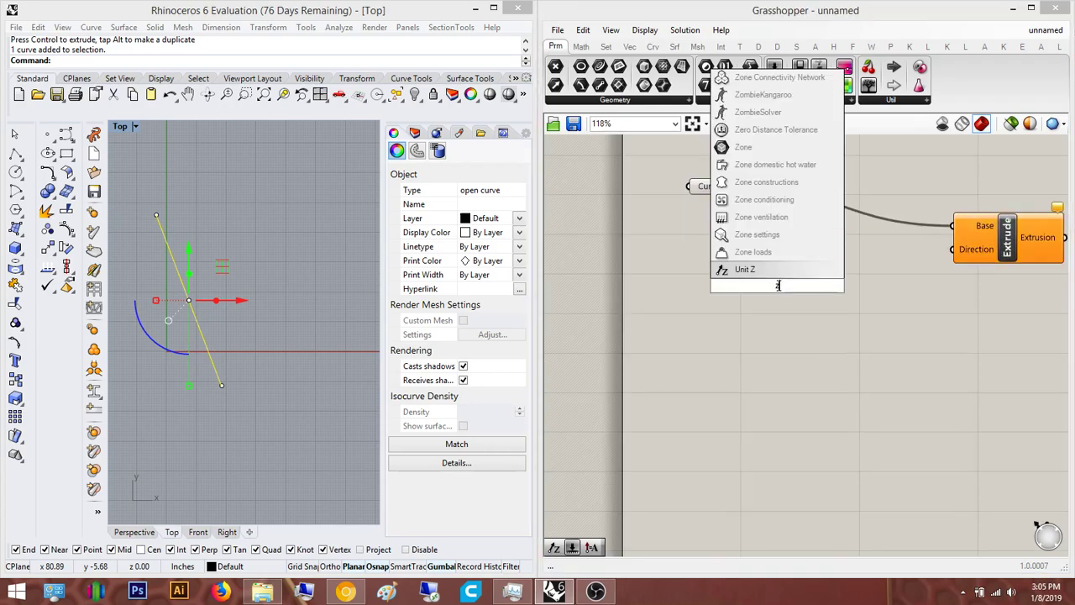
{"action": "key", "text": "Return"}
Show the Perspective viewport in Rhino and zoom it to the selected line
{"action": "left_click", "coordinate": [145, 534]}
{"action": "right_click_drag", "start_coordinate": [306, 333], "coordinate": [239, 320]}
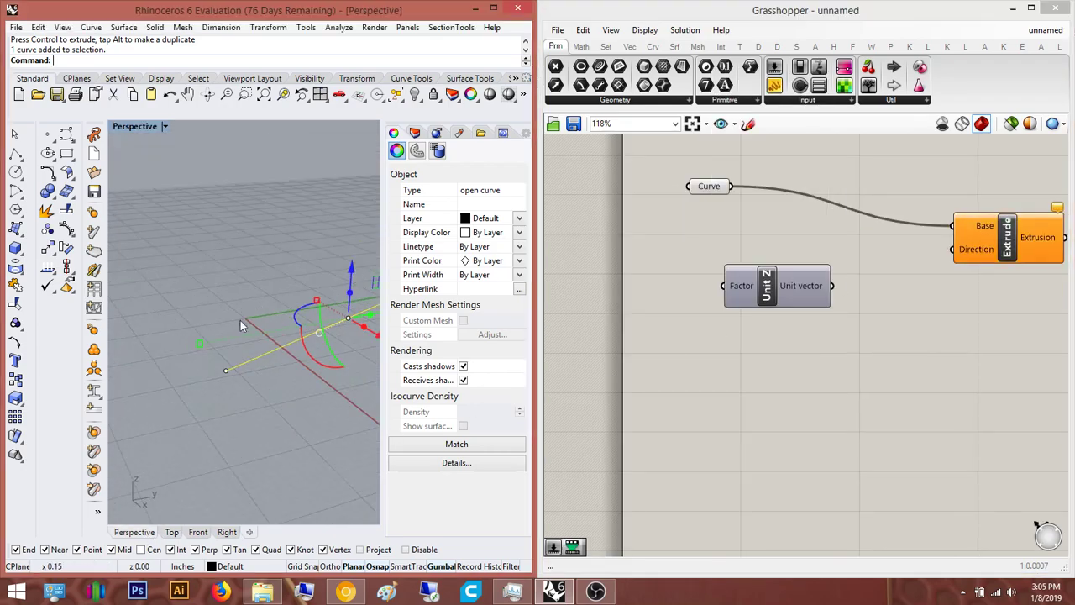
{"action": "left_click", "coordinate": [239, 320]}
{"action": "scroll", "coordinate": [271, 286], "scroll_direction": "down", "scroll_amount": 14}
{"action": "scroll", "coordinate": [304, 312], "scroll_direction": "up", "scroll_amount": 5}
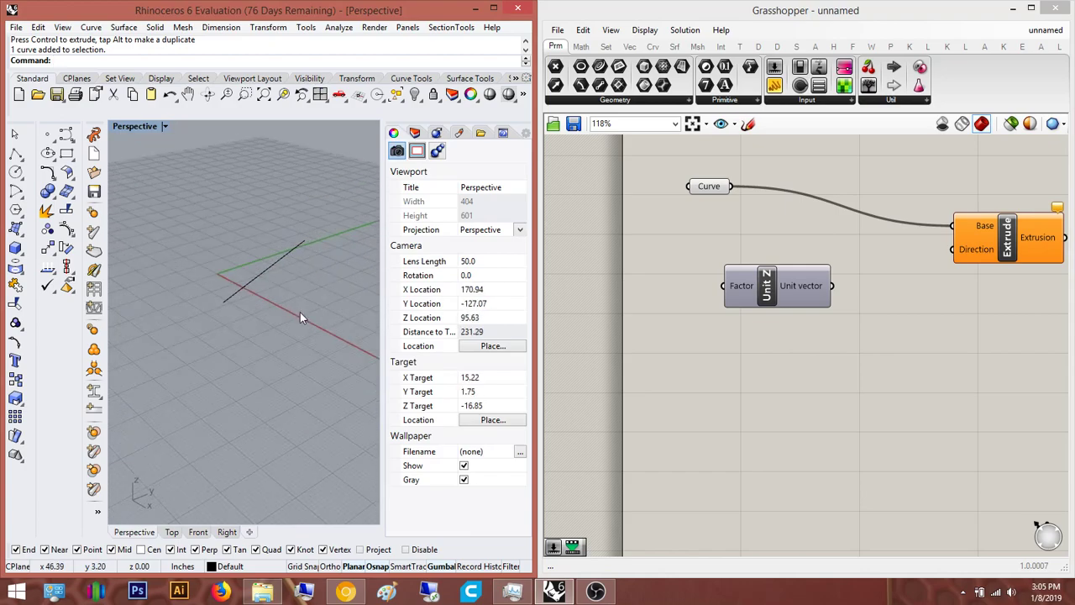
{"action": "left_click", "coordinate": [295, 249]}
{"action": "left_click", "coordinate": [285, 99]}
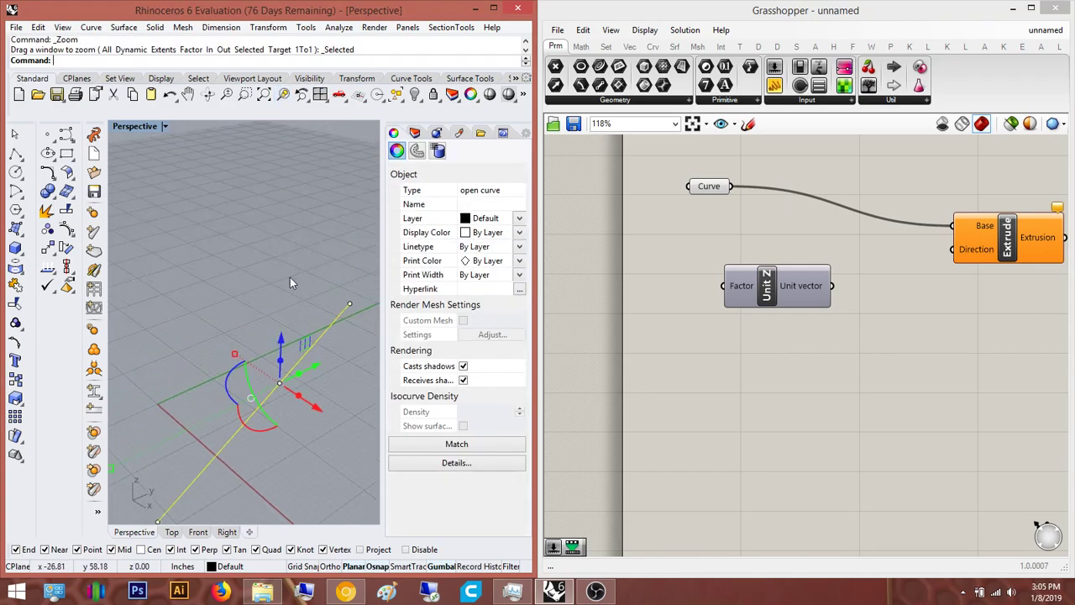
Connect the Unit Z vector to Extrude's Direction input and reposition the Unit Z component
{"action": "right_click_drag", "start_coordinate": [811, 376], "coordinate": [759, 386]}
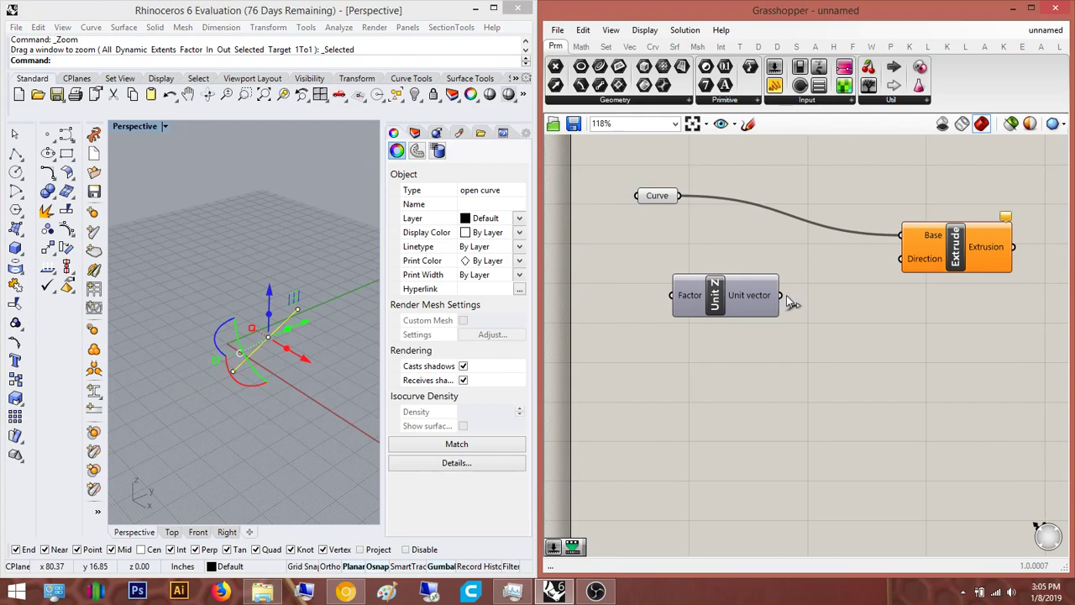
{"action": "left_click_drag", "start_coordinate": [780, 296], "coordinate": [899, 259]}
{"action": "left_click_drag", "start_coordinate": [702, 309], "coordinate": [743, 355]}
Create a number slider from the value 12, connect it to Unit Z's Factor input and raise the extrusion height
{"action": "right_click_drag", "start_coordinate": [742, 355], "coordinate": [845, 355]}
{"action": "double_click", "coordinate": [732, 375]}
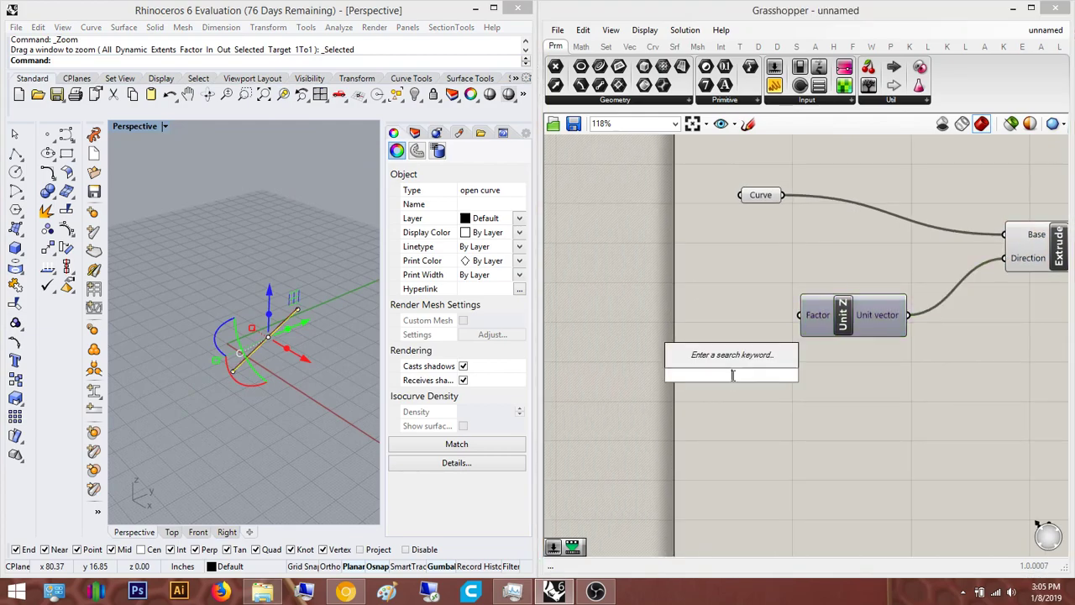
{"action": "type", "text": "12"}
{"action": "key", "text": "Return"}
{"action": "scroll", "coordinate": [756, 371], "scroll_direction": "up", "scroll_amount": 5}
{"action": "left_click_drag", "start_coordinate": [848, 246], "coordinate": [878, 383]}
{"action": "left_click_drag", "start_coordinate": [749, 376], "coordinate": [727, 253]}
{"action": "scroll", "coordinate": [785, 353], "scroll_direction": "down", "scroll_amount": 5}
Move the Extrude component away from its inputs and add a Divide Surface component after it
{"action": "right_click_drag", "start_coordinate": [874, 334], "coordinate": [554, 328]}
{"action": "left_click_drag", "start_coordinate": [780, 249], "coordinate": [917, 194]}
{"action": "right_click_drag", "start_coordinate": [1008, 172], "coordinate": [820, 277]}
{"action": "double_click", "coordinate": [923, 276]}
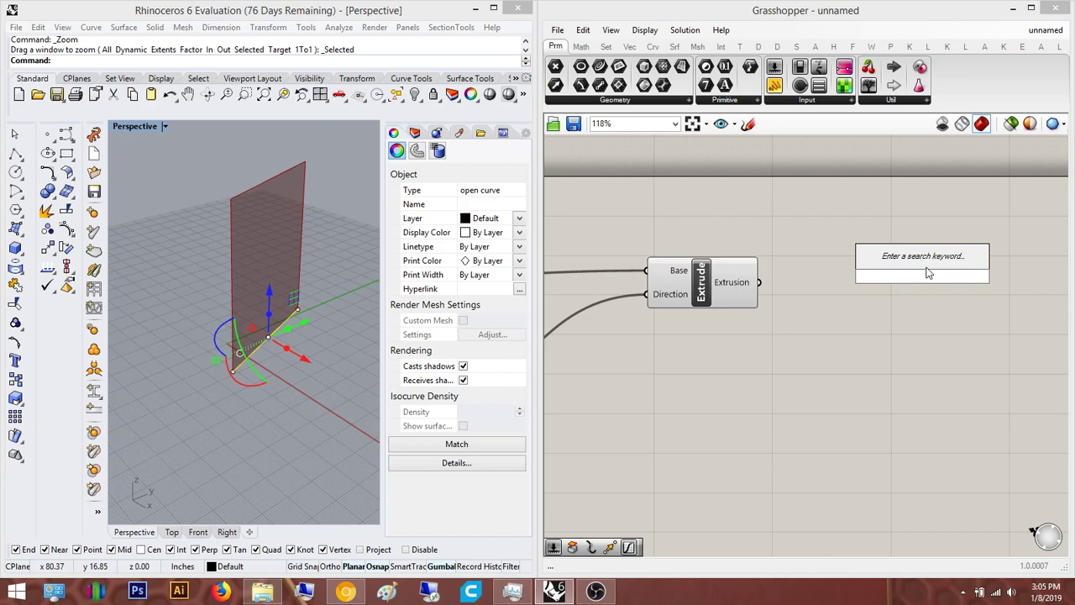
{"action": "type", "text": "divide"}
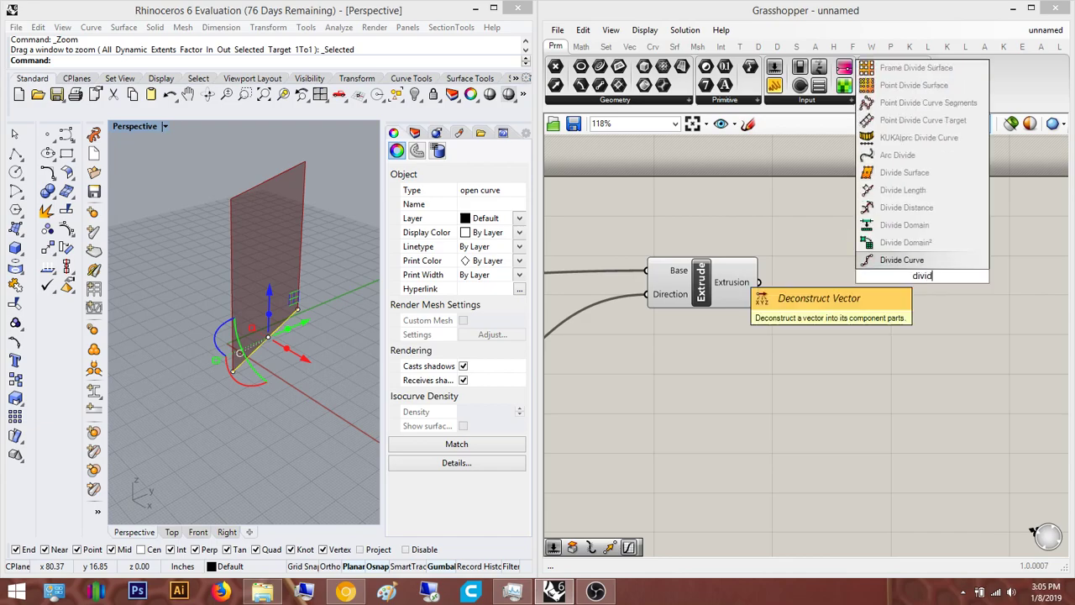
{"action": "key", "text": "Up"}
{"action": "key", "text": "Up"}
{"action": "key", "text": "Up"}
{"action": "key", "text": "Up"}
{"action": "key", "text": "Up"}
{"action": "key", "text": "Up"}
{"action": "key", "text": "Return"}
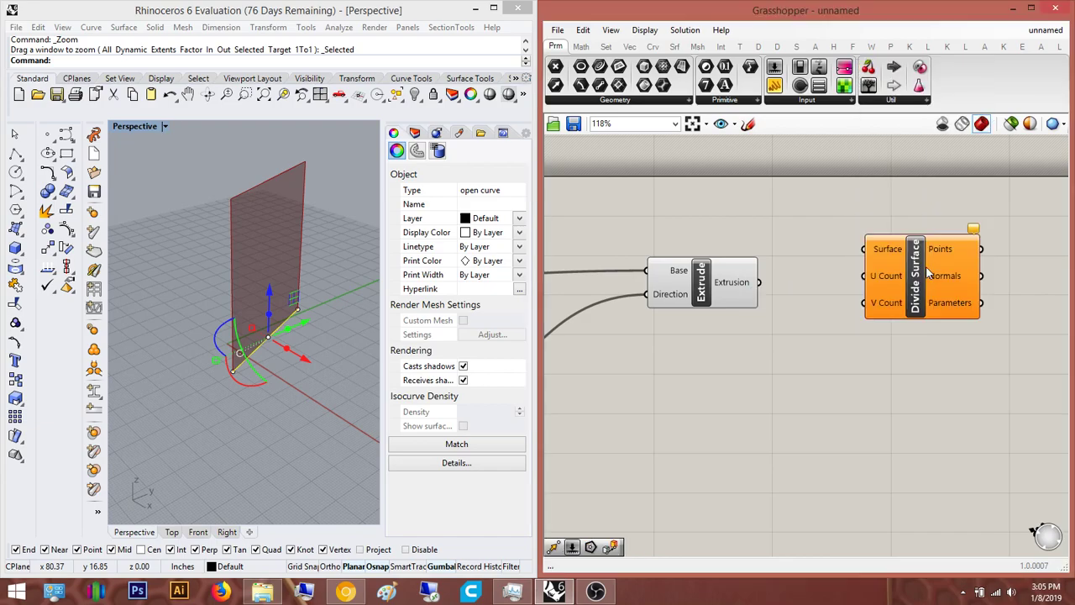
Connect the Extrusion output to the Surface input of Divide Surface
{"action": "scroll", "coordinate": [902, 227], "scroll_direction": "up", "scroll_amount": 3}
{"action": "left_click_drag", "start_coordinate": [836, 285], "coordinate": [634, 349]}
{"action": "right_click_drag", "start_coordinate": [857, 329], "coordinate": [686, 346]}
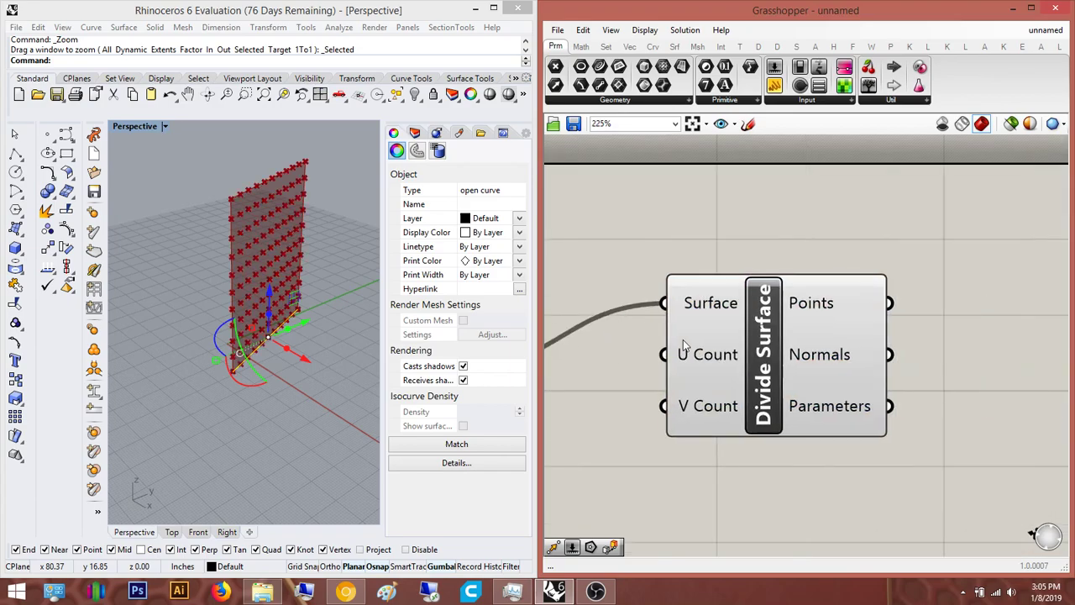
Compare the divided wall surface in Rhino with the pavilion reference photo in the browser
{"action": "right_click_drag", "start_coordinate": [233, 256], "coordinate": [151, 344]}
{"action": "left_click", "coordinate": [345, 590]}
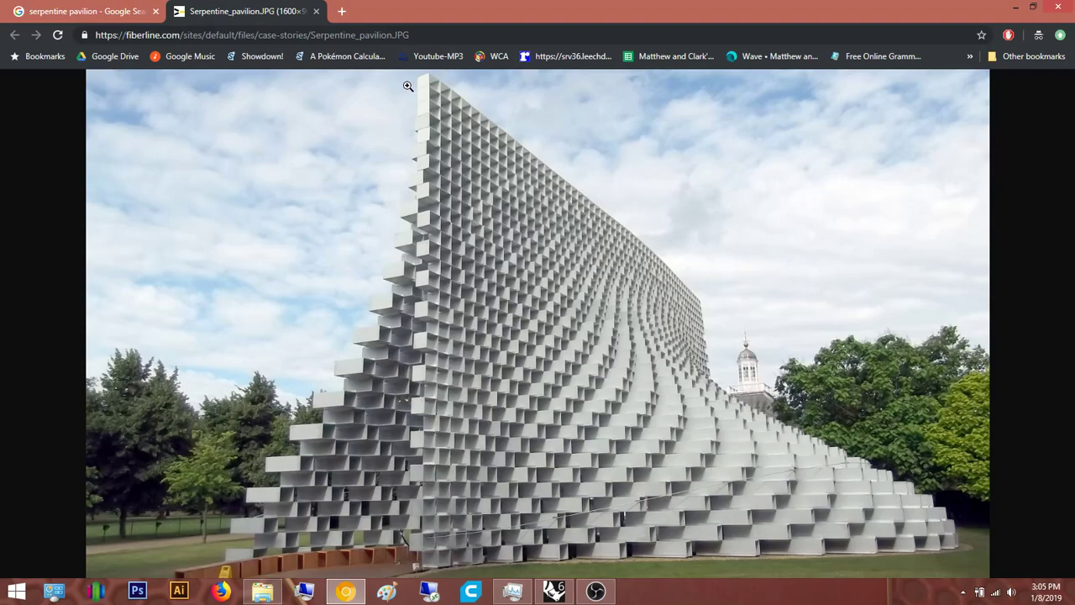
{"action": "left_click", "coordinate": [1014, 7]}
{"action": "right_click_drag", "start_coordinate": [283, 310], "coordinate": [300, 296]}
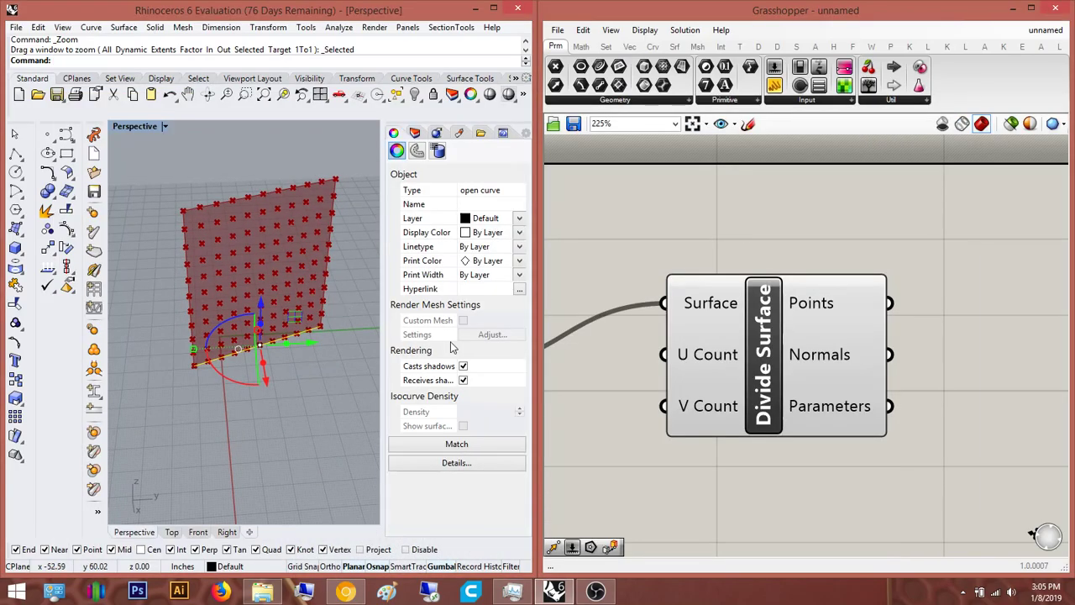
Add a Rectangle component with plane and size inputs near Divide Surface
{"action": "right_click_drag", "start_coordinate": [803, 355], "coordinate": [744, 311]}
{"action": "left_click", "coordinate": [746, 313]}
{"action": "right_click_drag", "start_coordinate": [860, 421], "coordinate": [808, 368]}
{"action": "left_click", "coordinate": [854, 382]}
{"action": "double_click", "coordinate": [853, 382]}
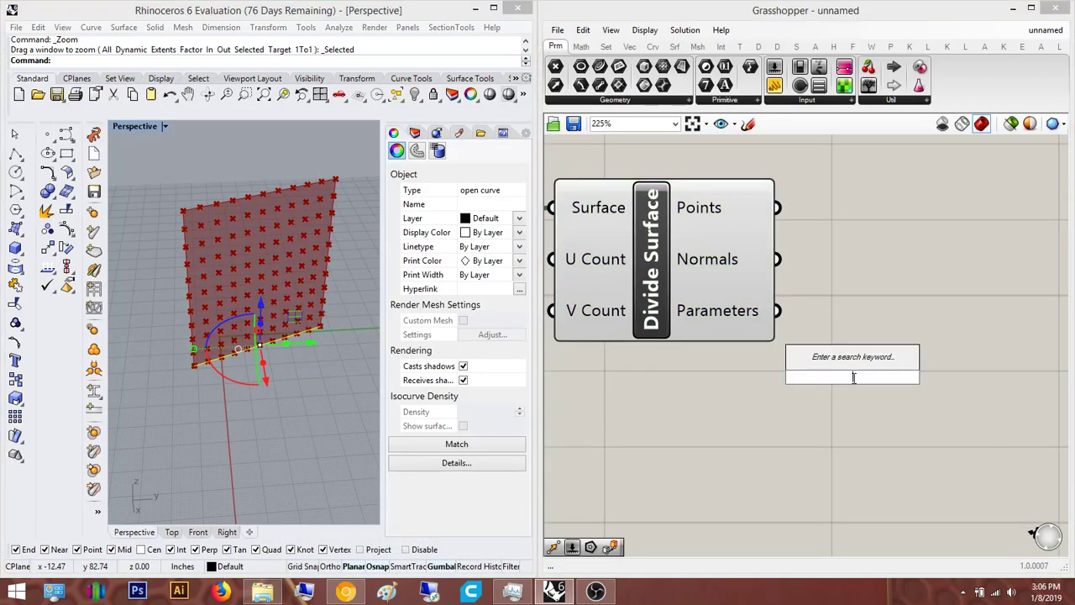
{"action": "type", "text": "rec"}
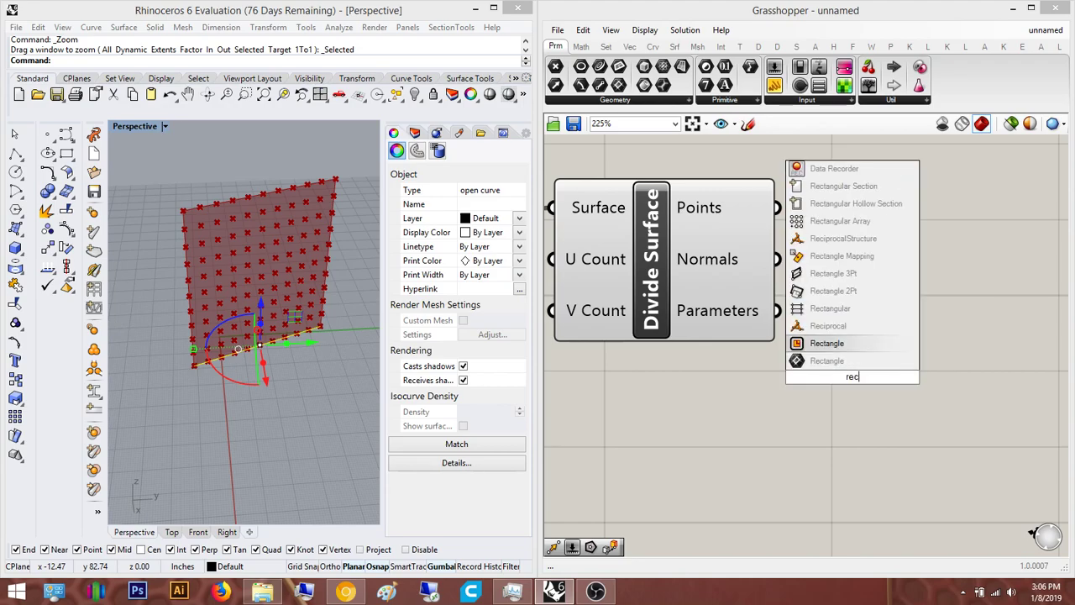
{"action": "key", "text": "Return"}
Connect Divide Surface's Points output to the Rectangle's Plane input and move the Rectangle component clear of Divide Surface
{"action": "left_click_drag", "start_coordinate": [786, 211], "coordinate": [750, 332]}
{"action": "right_click_drag", "start_coordinate": [890, 395], "coordinate": [707, 282]}
{"action": "left_click_drag", "start_coordinate": [714, 282], "coordinate": [971, 216]}
{"action": "scroll", "coordinate": [225, 273], "scroll_direction": "up", "scroll_amount": 5}
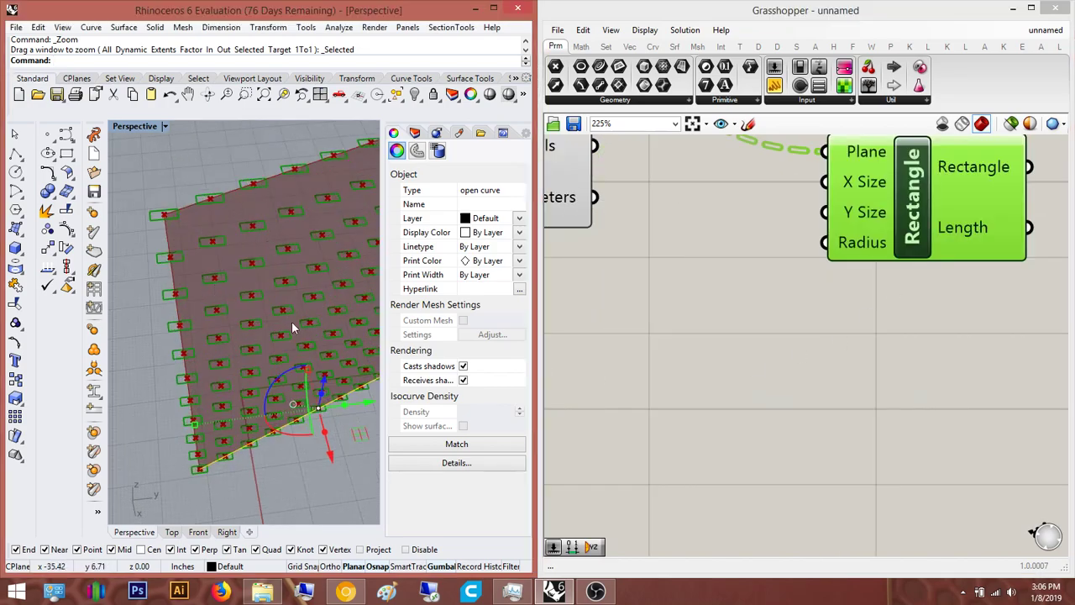
Add a Plane Normal component between Divide Surface and Rectangle, moving Rectangle aside to make room
{"action": "right_click_drag", "start_coordinate": [772, 398], "coordinate": [680, 450]}
{"action": "scroll", "coordinate": [682, 451], "scroll_direction": "down", "scroll_amount": 4}
{"action": "left_click_drag", "start_coordinate": [745, 371], "coordinate": [876, 320]}
{"action": "right_click_drag", "start_coordinate": [779, 399], "coordinate": [910, 371]}
{"action": "double_click", "coordinate": [886, 384]}
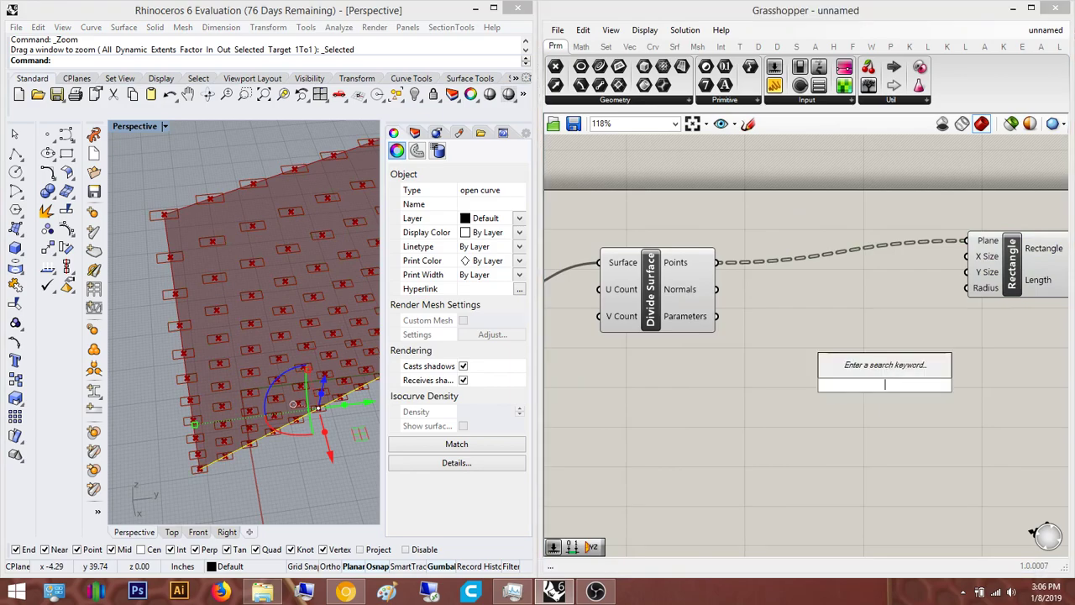
{"action": "type", "text": "plane normal"}
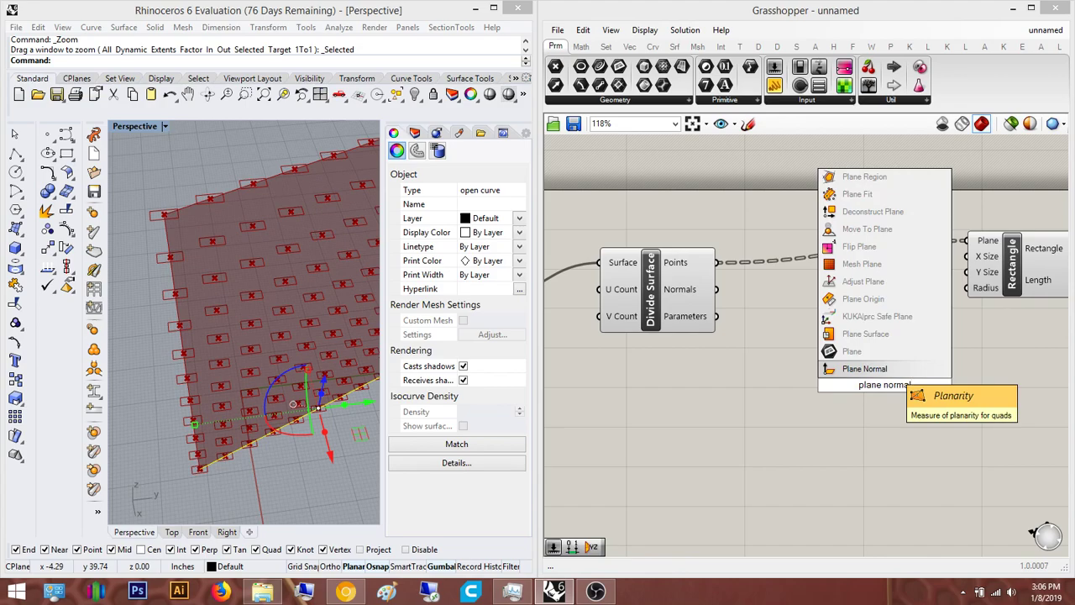
{"action": "key", "text": "Return"}
{"action": "scroll", "coordinate": [881, 361], "scroll_direction": "up", "scroll_amount": 2}
{"action": "left_click", "coordinate": [897, 375]}
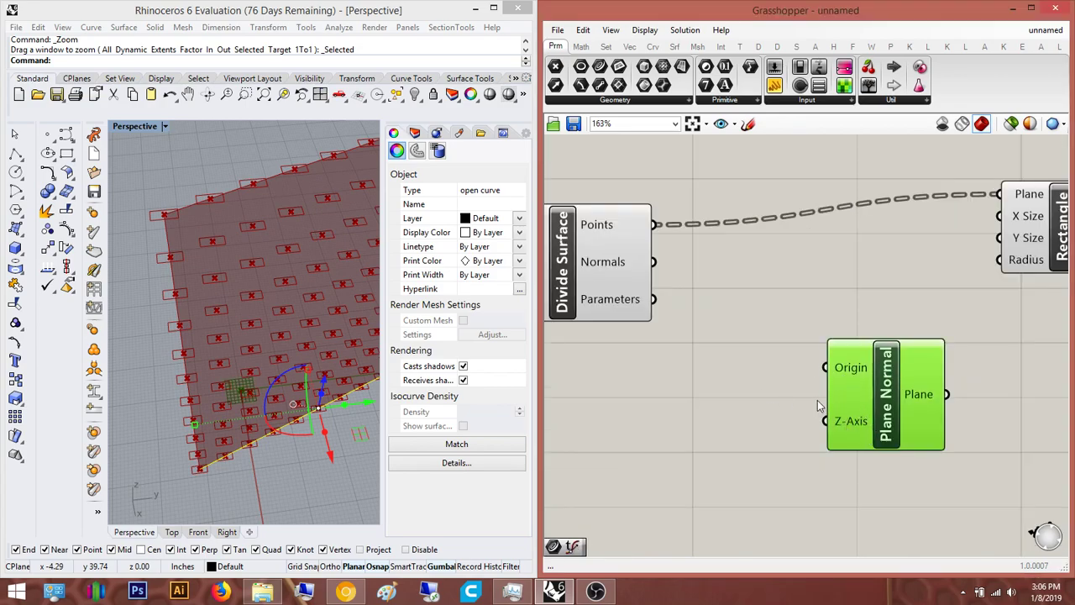
Connect Divide Surface's Normals output to Plane Normal's Z-Axis input and its Points output to the Origin input
{"action": "scroll", "coordinate": [623, 283], "scroll_direction": "up", "scroll_amount": 3}
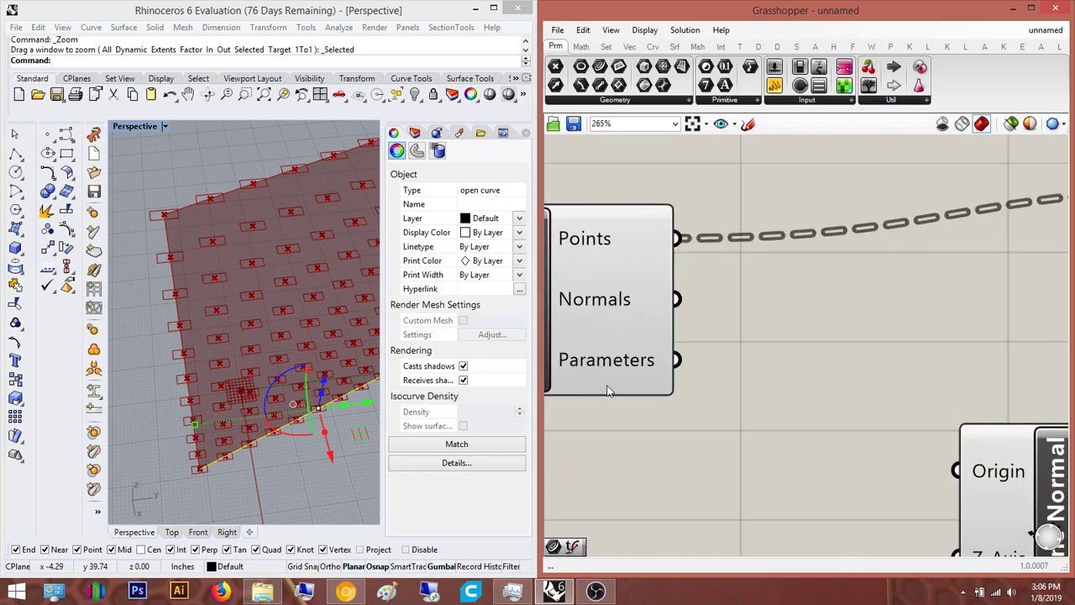
{"action": "right_click_drag", "start_coordinate": [1026, 469], "coordinate": [939, 429]}
{"action": "right_click_drag", "start_coordinate": [717, 306], "coordinate": [805, 261]}
{"action": "left_click_drag", "start_coordinate": [682, 225], "coordinate": [961, 483]}
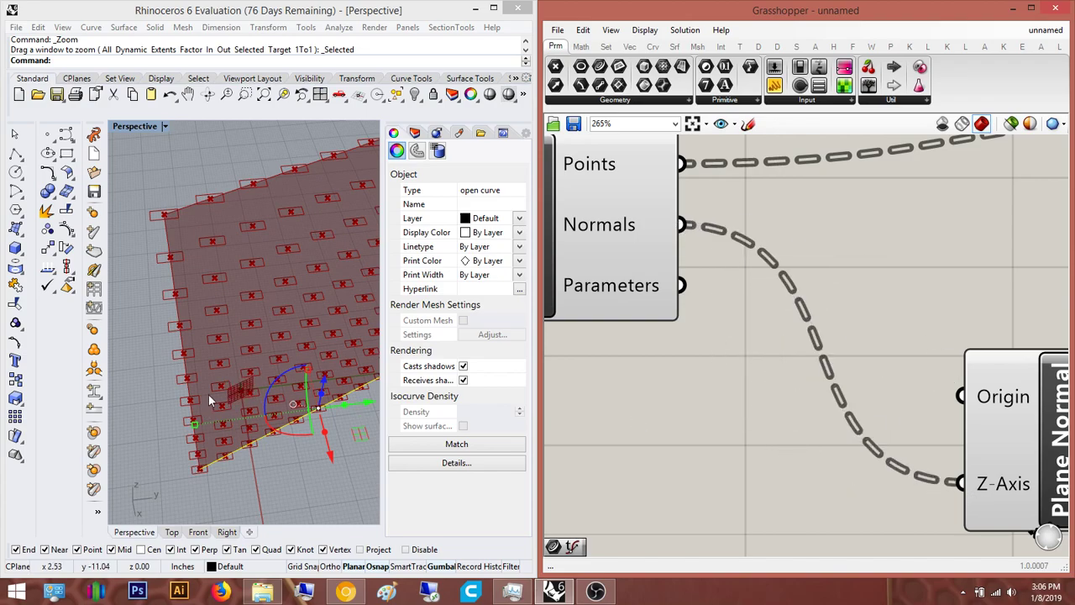
{"action": "scroll", "coordinate": [260, 357], "scroll_direction": "up", "scroll_amount": 5}
{"action": "left_click_drag", "start_coordinate": [963, 396], "coordinate": [682, 164]}
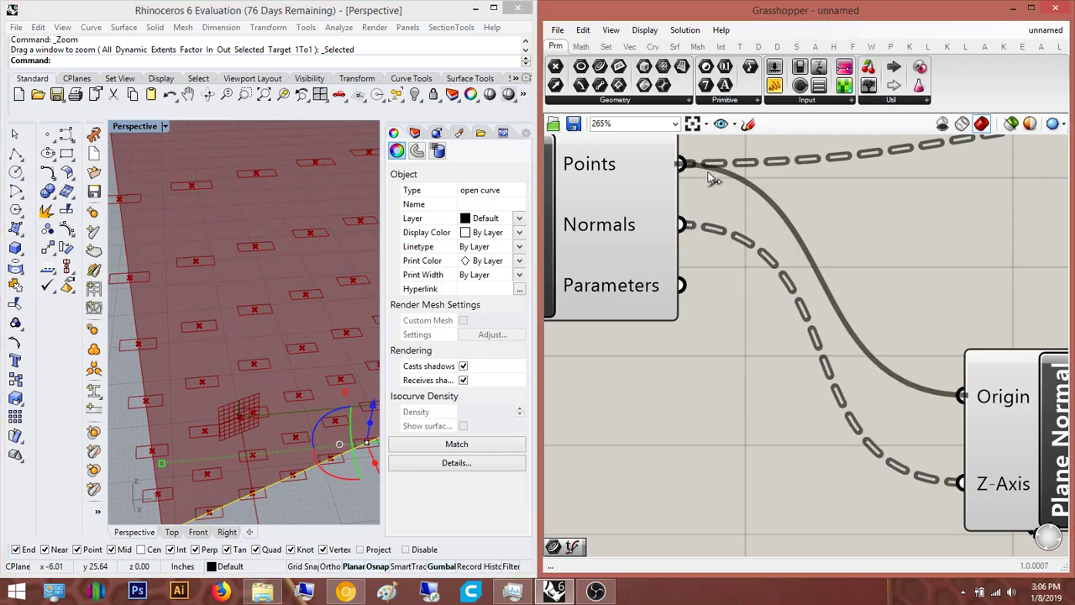
Move the Plane Normal component up into the gap between Divide Surface and Rectangle
{"action": "scroll", "coordinate": [188, 338], "scroll_direction": "down", "scroll_amount": 5}
{"action": "right_click_drag", "start_coordinate": [188, 337], "coordinate": [252, 335]}
{"action": "right_click_drag", "start_coordinate": [925, 363], "coordinate": [699, 317]}
{"action": "scroll", "coordinate": [675, 356], "scroll_direction": "down", "scroll_amount": 5}
{"action": "left_click", "coordinate": [734, 391]}
{"action": "left_click_drag", "start_coordinate": [734, 390], "coordinate": [759, 315]}
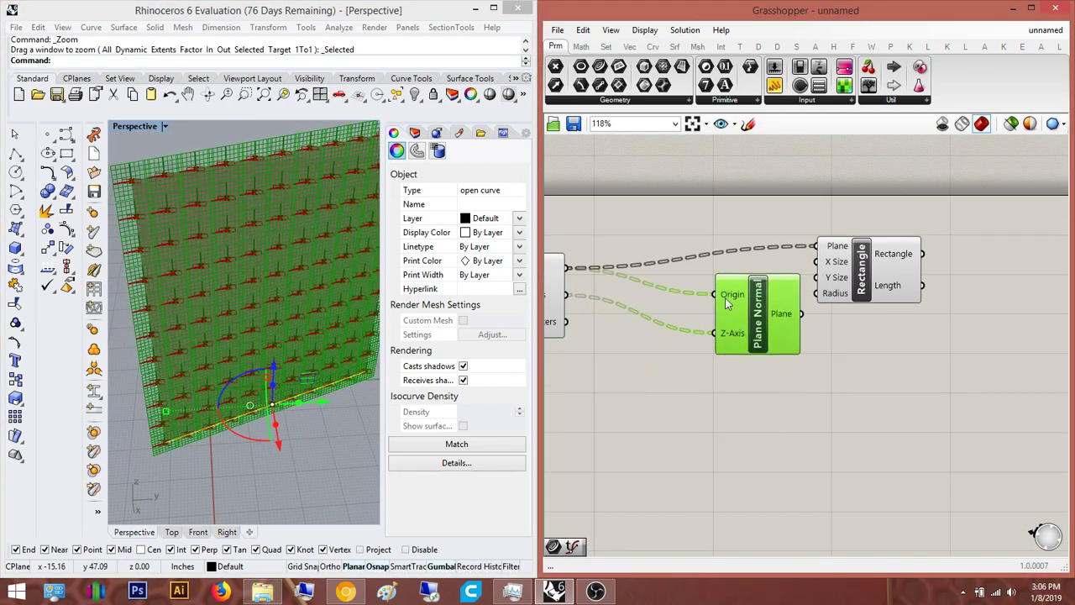
Flatten the Origin and Z-Axis inputs of the Plane Normal component
{"action": "right_click", "coordinate": [725, 297]}
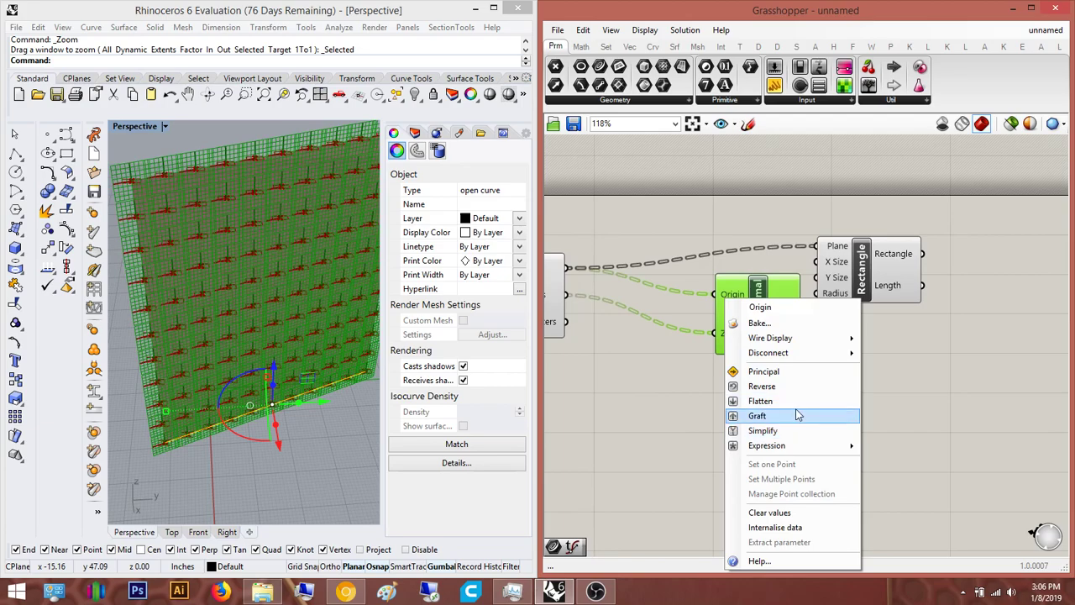
{"action": "left_click", "coordinate": [796, 416]}
{"action": "right_click", "coordinate": [732, 298]}
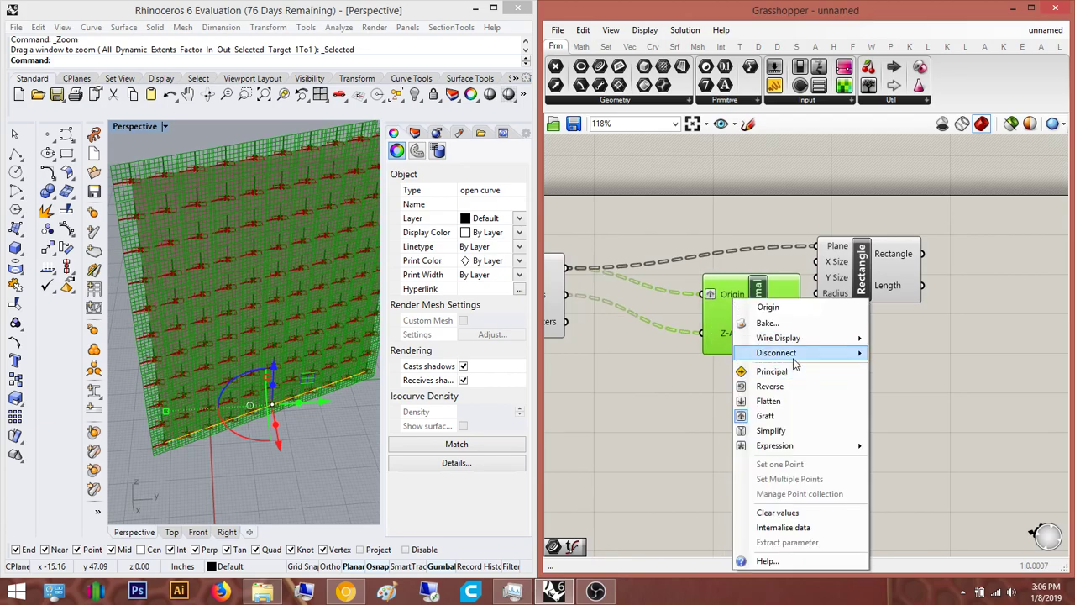
{"action": "left_click", "coordinate": [781, 401]}
{"action": "right_click", "coordinate": [727, 333]}
{"action": "left_click", "coordinate": [811, 398]}
{"action": "left_click", "coordinate": [886, 381]}
Connect Plane Normal's Plane output to the Rectangle's Plane input in place of the points, and set the Rectangle beside Plane Normal
{"action": "right_click_drag", "start_coordinate": [886, 382], "coordinate": [749, 434]}
{"action": "left_click_drag", "start_coordinate": [648, 361], "coordinate": [714, 470]}
{"action": "left_click", "coordinate": [762, 403]}
{"action": "right_click_drag", "start_coordinate": [762, 403], "coordinate": [828, 391]}
{"action": "left_click_drag", "start_coordinate": [835, 308], "coordinate": [931, 280]}
{"action": "left_click_drag", "start_coordinate": [744, 497], "coordinate": [753, 418]}
{"action": "right_click_drag", "start_coordinate": [836, 362], "coordinate": [783, 401]}
{"action": "left_click_drag", "start_coordinate": [785, 299], "coordinate": [757, 424]}
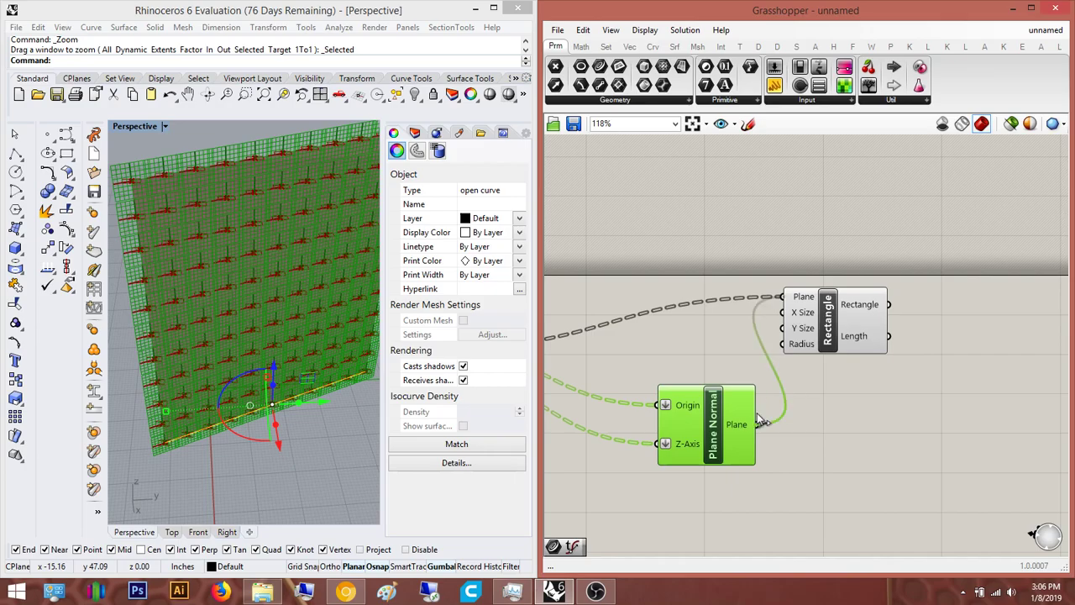
{"action": "left_click_drag", "start_coordinate": [827, 319], "coordinate": [915, 427]}
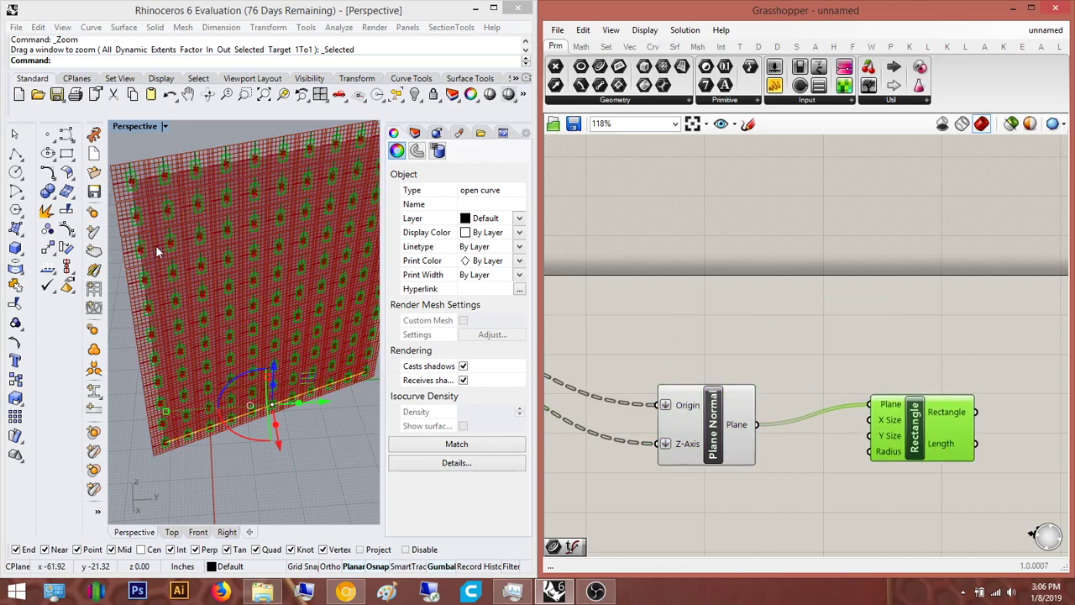
{"action": "scroll", "coordinate": [185, 252], "scroll_direction": "down", "scroll_amount": 5}
{"action": "scroll", "coordinate": [222, 253], "scroll_direction": "up", "scroll_amount": 5}
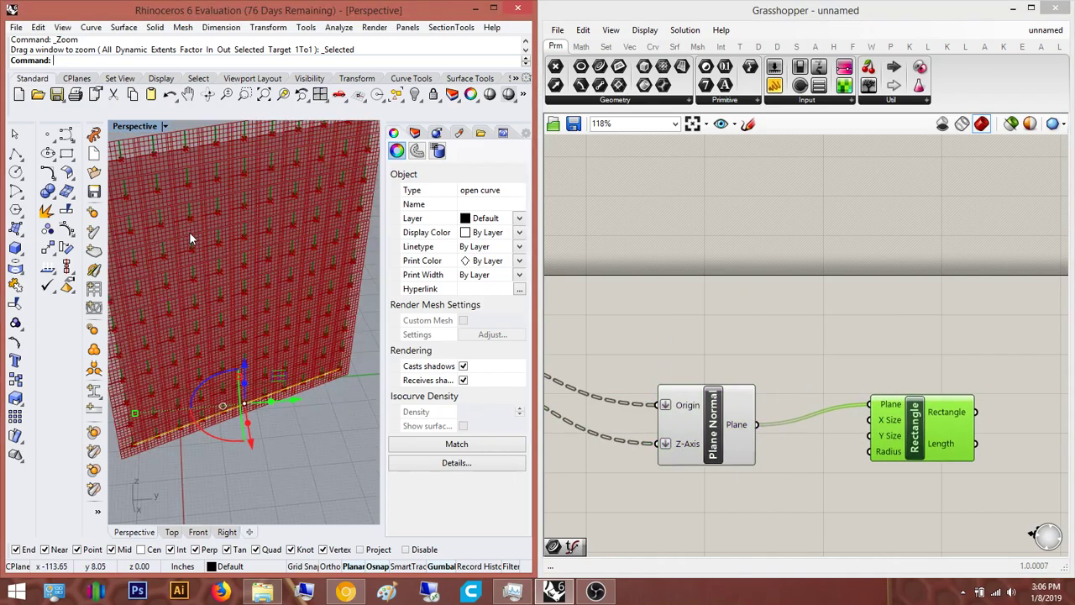
{"action": "scroll", "coordinate": [203, 266], "scroll_direction": "down", "scroll_amount": 3}
{"action": "scroll", "coordinate": [222, 255], "scroll_direction": "up", "scroll_amount": 3}
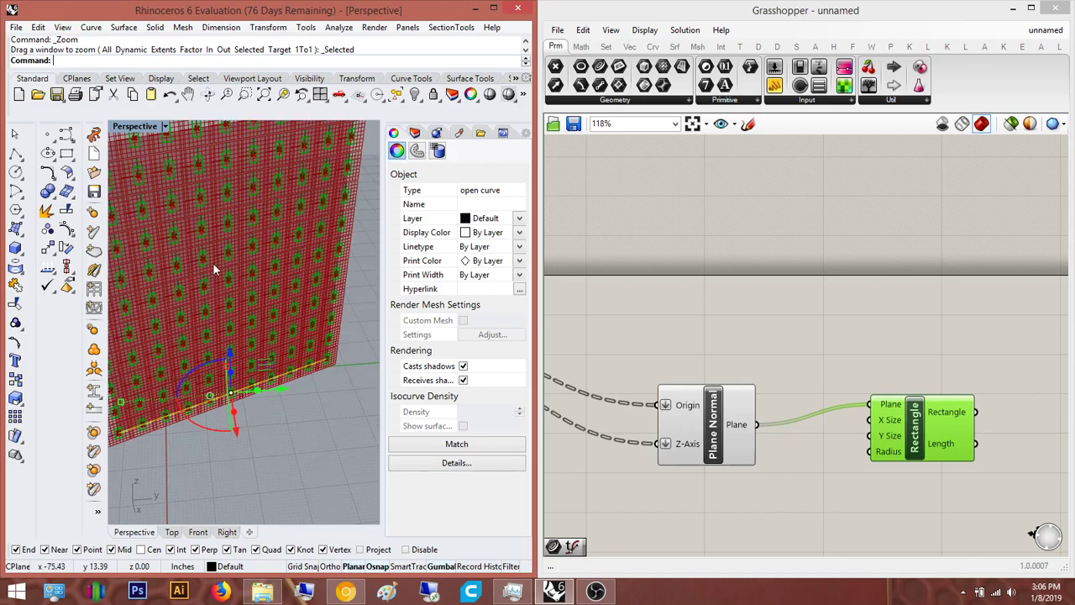
Space the Plane Normal and Rectangle components farther apart along the canvas
{"action": "right_click_drag", "start_coordinate": [851, 331], "coordinate": [770, 337]}
{"action": "left_click_drag", "start_coordinate": [834, 437], "coordinate": [859, 387]}
{"action": "left_click", "coordinate": [784, 294]}
{"action": "right_click_drag", "start_coordinate": [797, 289], "coordinate": [839, 289]}
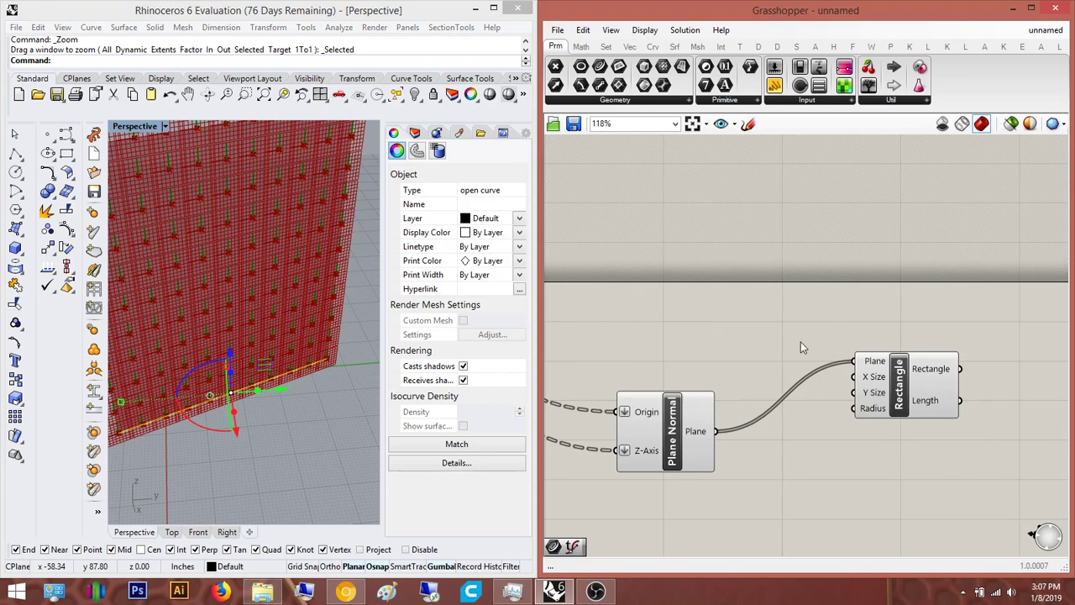
{"action": "left_click", "coordinate": [901, 387]}
{"action": "left_click", "coordinate": [887, 303]}
{"action": "right_click_drag", "start_coordinate": [814, 406], "coordinate": [809, 363]}
{"action": "right_click_drag", "start_coordinate": [676, 398], "coordinate": [811, 387]}
{"action": "left_click_drag", "start_coordinate": [811, 386], "coordinate": [775, 258]}
{"action": "right_click_drag", "start_coordinate": [1030, 330], "coordinate": [946, 355]}
{"action": "left_click_drag", "start_coordinate": [946, 355], "coordinate": [943, 292]}
{"action": "left_click", "coordinate": [901, 402]}
Move the Plane Normal and Rectangle components together to a lower place on the canvas, beside Divide Surface
{"action": "right_click_drag", "start_coordinate": [854, 408], "coordinate": [801, 415]}
{"action": "right_click_drag", "start_coordinate": [676, 364], "coordinate": [906, 336]}
{"action": "scroll", "coordinate": [906, 336], "scroll_direction": "down", "scroll_amount": 3}
{"action": "scroll", "coordinate": [706, 323], "scroll_direction": "up", "scroll_amount": 4}
{"action": "left_click", "coordinate": [728, 329]}
{"action": "right_click_drag", "start_coordinate": [747, 262], "coordinate": [711, 314]}
{"action": "double_click", "coordinate": [791, 200]}
{"action": "scroll", "coordinate": [784, 391], "scroll_direction": "down", "scroll_amount": 5}
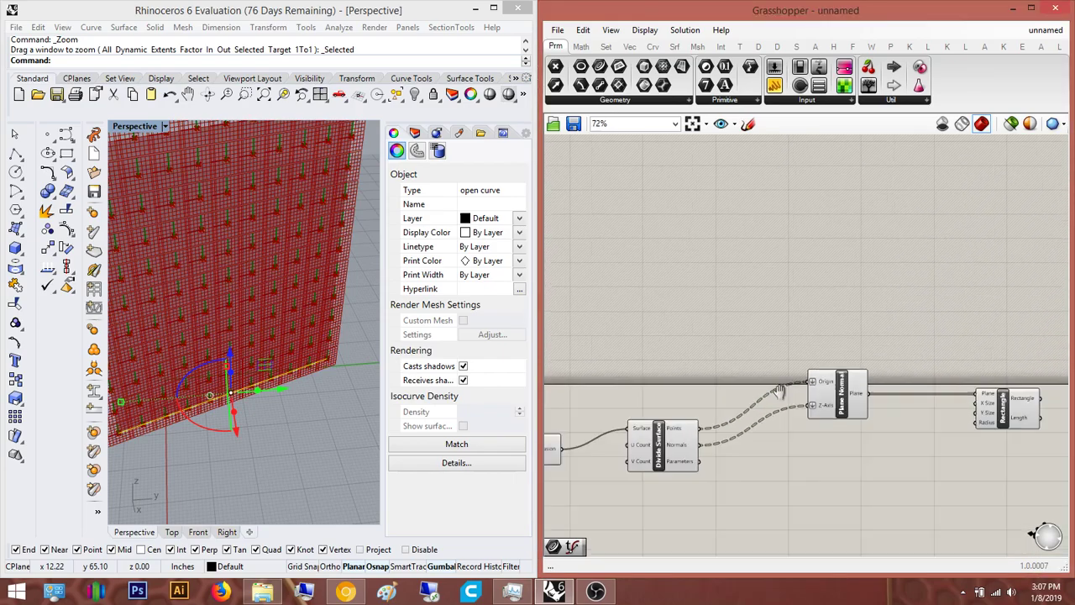
{"action": "left_click_drag", "start_coordinate": [1039, 396], "coordinate": [680, 290]}
{"action": "left_click_drag", "start_coordinate": [973, 387], "coordinate": [825, 285]}
{"action": "left_click_drag", "start_coordinate": [825, 289], "coordinate": [847, 329]}
{"action": "left_click", "coordinate": [901, 311]}
Add a Flatten Tree component above Divide Surface and feed the Points output into its Tree input
{"action": "right_click_drag", "start_coordinate": [903, 313], "coordinate": [905, 319]}
{"action": "scroll", "coordinate": [905, 319], "scroll_direction": "up", "scroll_amount": 3}
{"action": "right_click_drag", "start_coordinate": [732, 283], "coordinate": [818, 378]}
{"action": "double_click", "coordinate": [814, 270]}
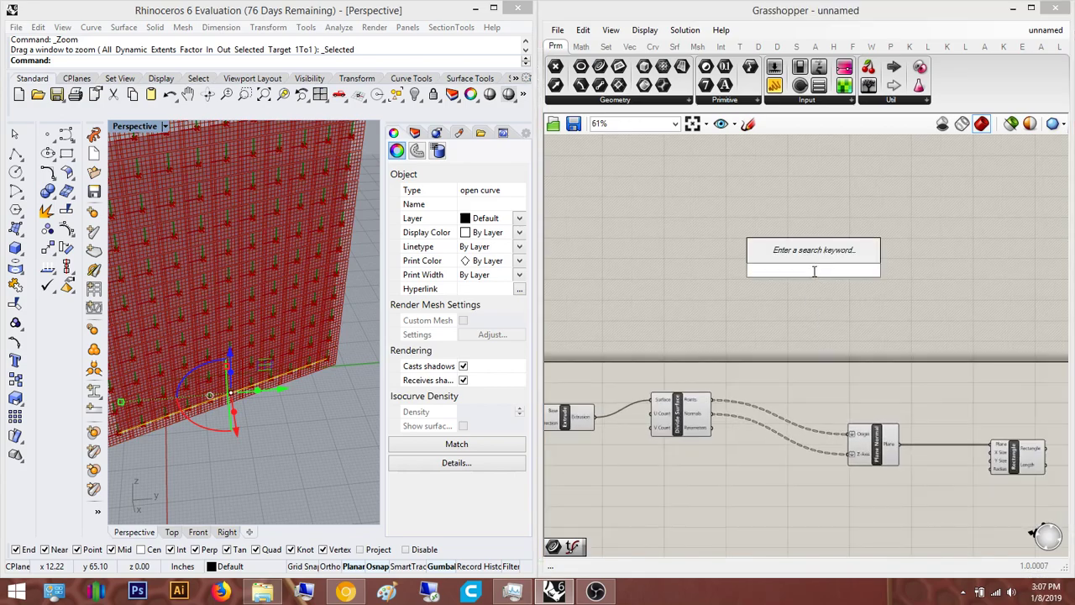
{"action": "type", "text": "flatten"}
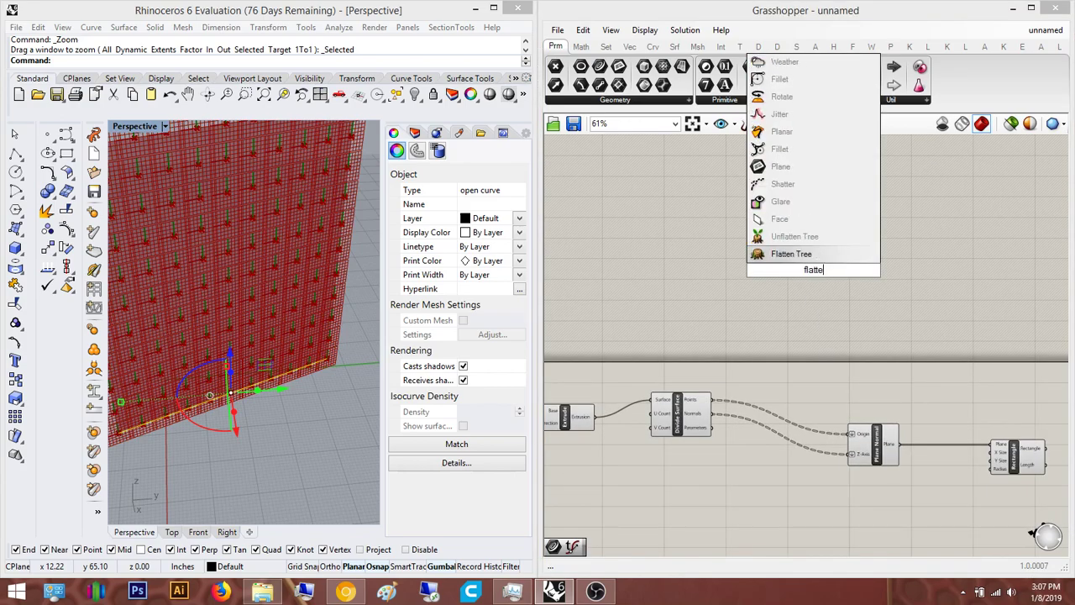
{"action": "key", "text": "Return"}
{"action": "scroll", "coordinate": [789, 285], "scroll_direction": "up", "scroll_amount": 2}
{"action": "left_click_drag", "start_coordinate": [797, 244], "coordinate": [663, 471]}
{"action": "right_click_drag", "start_coordinate": [839, 271], "coordinate": [839, 363]}
{"action": "left_click_drag", "start_coordinate": [811, 324], "coordinate": [678, 186]}
{"action": "right_click_drag", "start_coordinate": [743, 286], "coordinate": [797, 280]}
{"action": "double_click", "coordinate": [858, 401]}
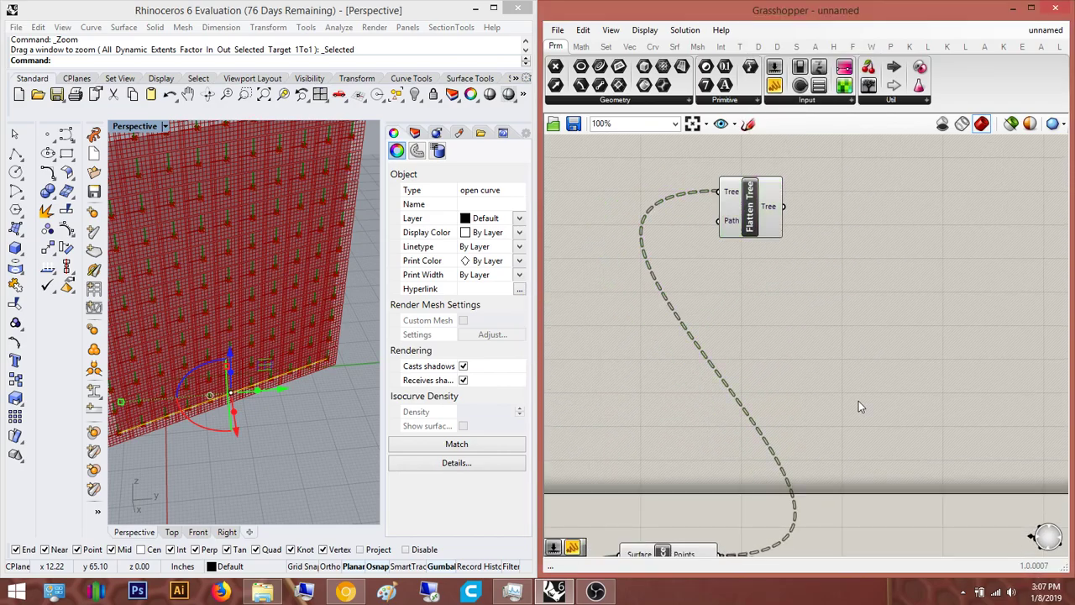
{"action": "type", "text": "flip"}
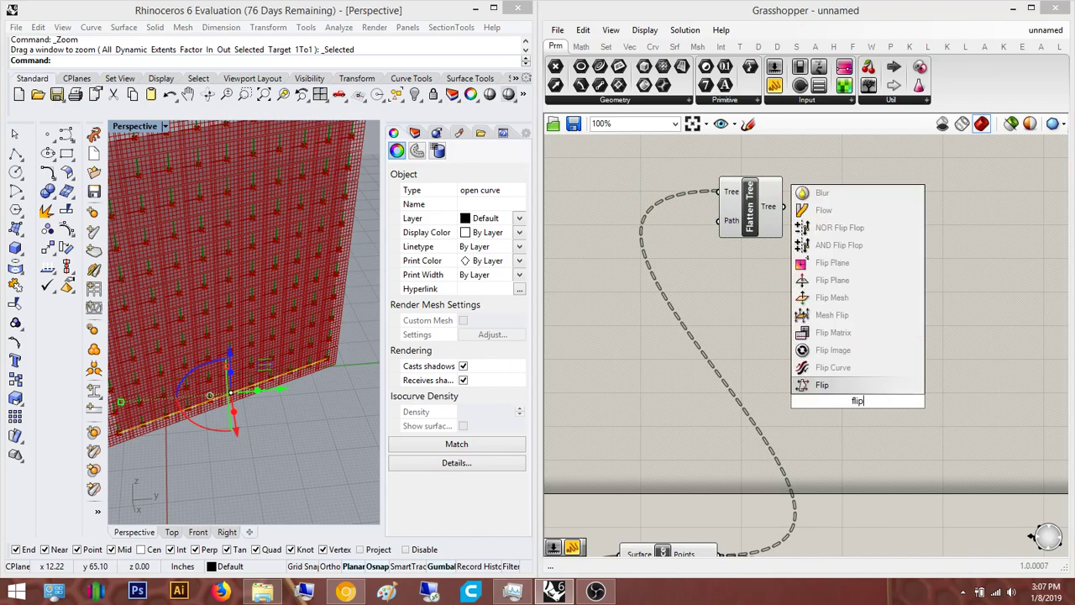
{"action": "left_click", "coordinate": [868, 336]}
Highlight the flattened points on the wall in Rhino and add a List Item component beside Flatten Tree
{"action": "right_click_drag", "start_coordinate": [1034, 365], "coordinate": [984, 370]}
{"action": "left_click", "coordinate": [715, 219]}
{"action": "right_click_drag", "start_coordinate": [752, 222], "coordinate": [741, 268]}
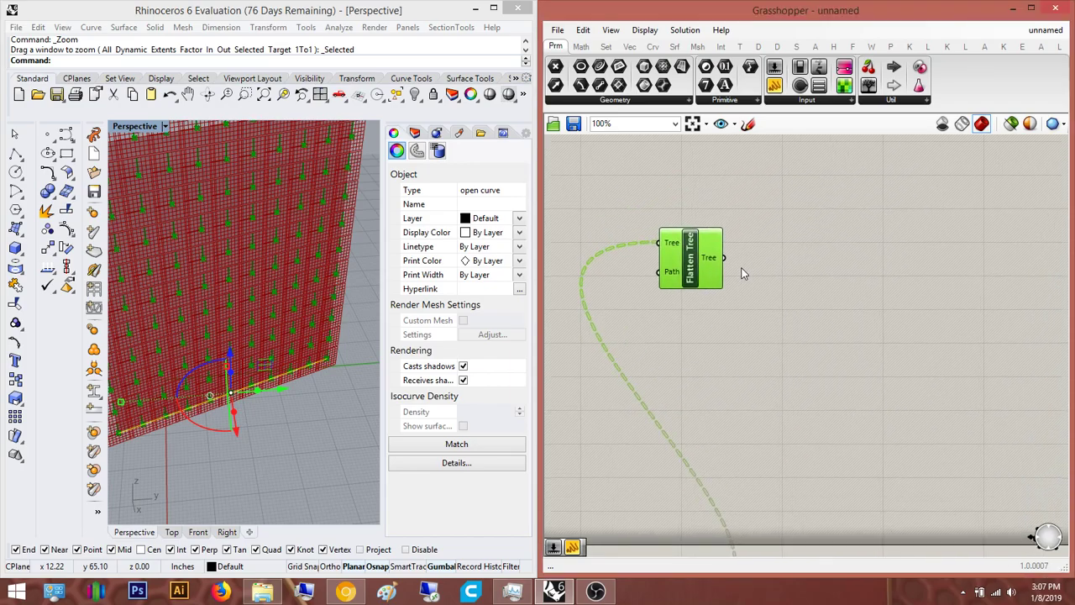
{"action": "right_click_drag", "start_coordinate": [243, 336], "coordinate": [295, 352]}
{"action": "scroll", "coordinate": [282, 344], "scroll_direction": "down", "scroll_amount": 3}
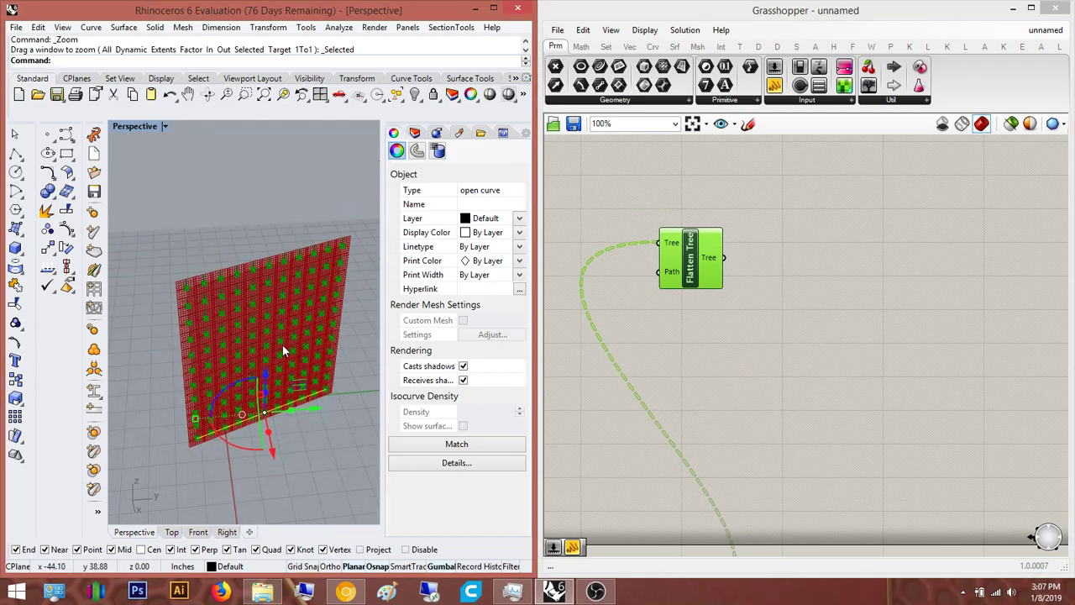
{"action": "right_click_drag", "start_coordinate": [802, 238], "coordinate": [757, 266]}
{"action": "double_click", "coordinate": [758, 267]}
{"action": "type", "text": "list item"}
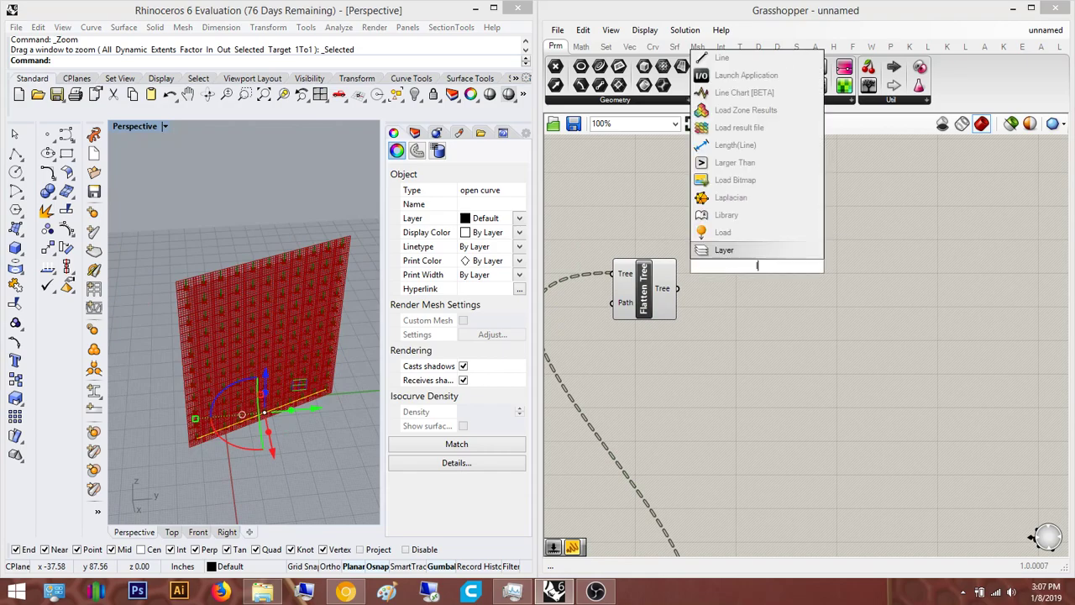
{"action": "key", "text": "Return"}
Connect Flatten Tree's output to List Item's List input and add a +1 output to List Item
{"action": "scroll", "coordinate": [759, 273], "scroll_direction": "up", "scroll_amount": 3}
{"action": "left_click_drag", "start_coordinate": [718, 247], "coordinate": [651, 326]}
{"action": "left_click_drag", "start_coordinate": [703, 249], "coordinate": [644, 307]}
{"action": "scroll", "coordinate": [718, 324], "scroll_direction": "up", "scroll_amount": 5}
{"action": "left_click", "coordinate": [706, 329]}
{"action": "scroll", "coordinate": [744, 344], "scroll_direction": "down", "scroll_amount": 3}
Reposition the List Item component so it lines up with Flatten Tree's output
{"action": "right_click_drag", "start_coordinate": [744, 352], "coordinate": [657, 395]}
{"action": "left_click_drag", "start_coordinate": [676, 357], "coordinate": [768, 420]}
{"action": "right_click_drag", "start_coordinate": [727, 400], "coordinate": [803, 282]}
{"action": "scroll", "coordinate": [804, 282], "scroll_direction": "down", "scroll_amount": 2}
{"action": "right_click_drag", "start_coordinate": [295, 346], "coordinate": [298, 331]}
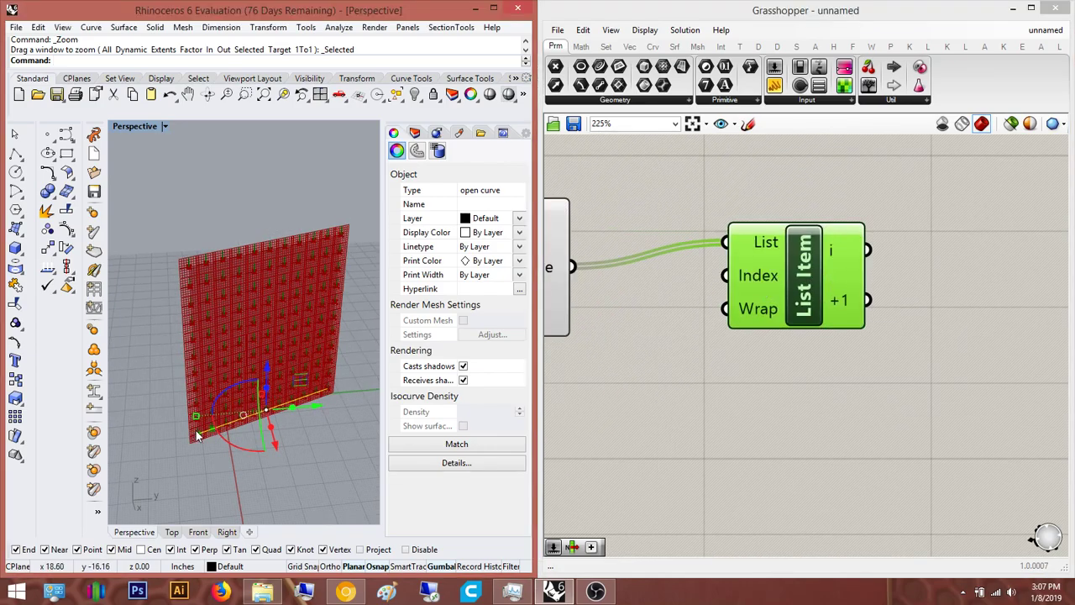
{"action": "left_click", "coordinate": [831, 397]}
{"action": "right_click_drag", "start_coordinate": [793, 297], "coordinate": [760, 307]}
{"action": "left_click_drag", "start_coordinate": [761, 307], "coordinate": [755, 332]}
{"action": "left_click", "coordinate": [865, 369]}
Add a Distance component and connect List Item's i output to Point A and its +1 output to Point B
{"action": "double_click", "coordinate": [865, 369]}
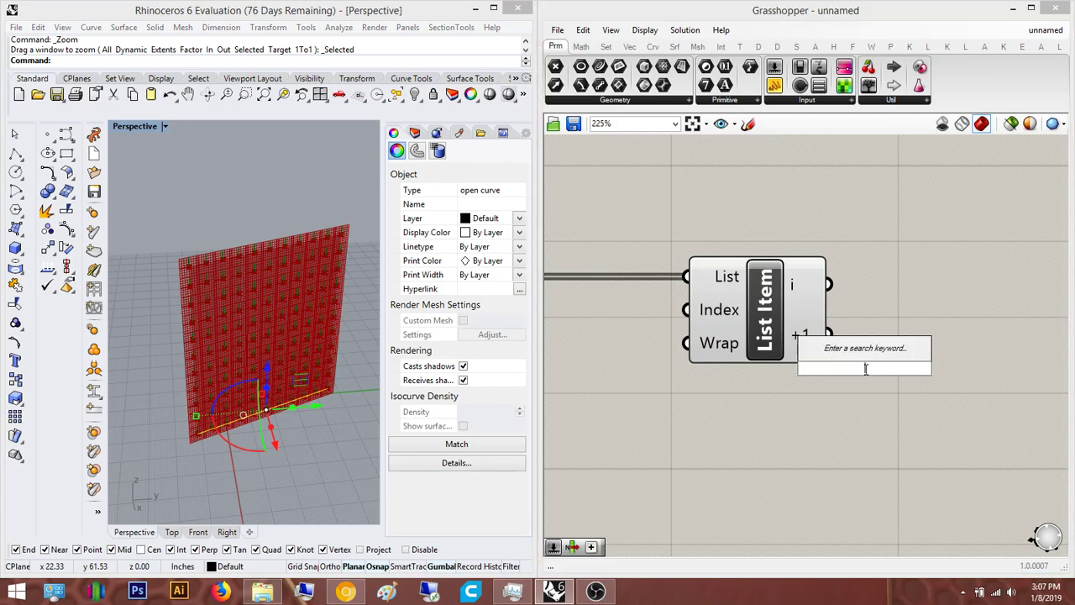
{"action": "type", "text": "dis"}
{"action": "key", "text": "Return"}
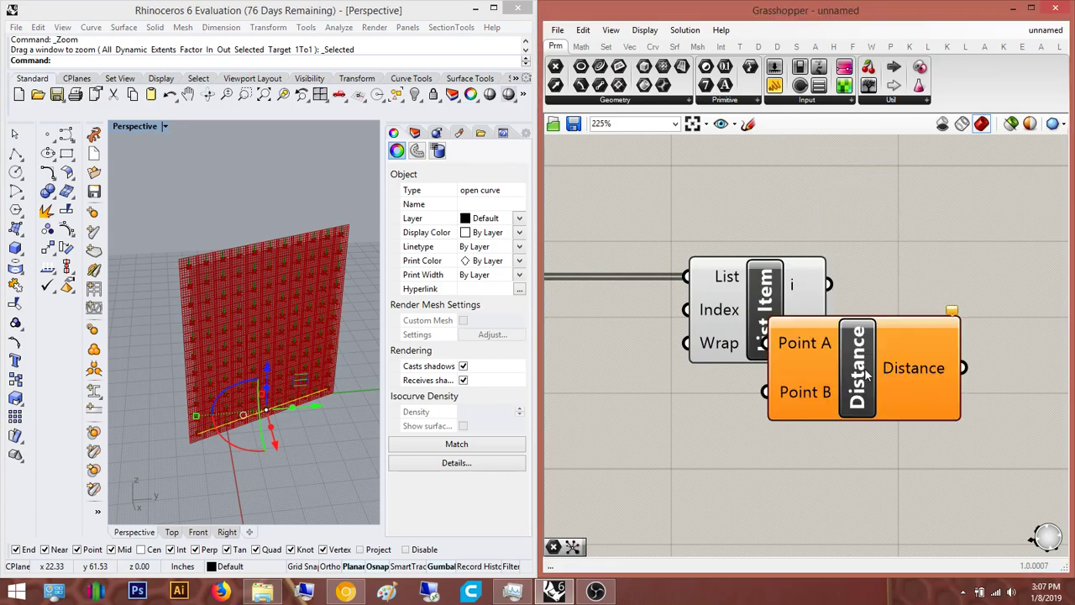
{"action": "scroll", "coordinate": [872, 375], "scroll_direction": "up", "scroll_amount": 3}
{"action": "left_click_drag", "start_coordinate": [871, 375], "coordinate": [999, 306]}
{"action": "left_click_drag", "start_coordinate": [857, 260], "coordinate": [804, 231]}
{"action": "left_click_drag", "start_coordinate": [856, 338], "coordinate": [824, 281]}
{"action": "scroll", "coordinate": [806, 312], "scroll_direction": "down", "scroll_amount": 2}
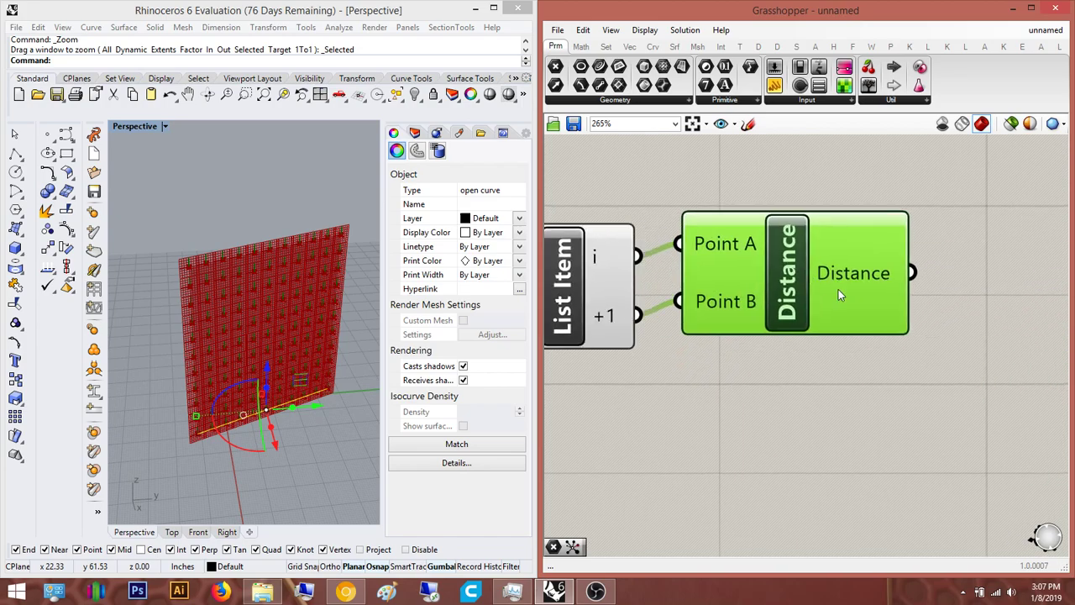
Add a Panel above the Distance component and connect the Distance output to it
{"action": "right_click_drag", "start_coordinate": [925, 296], "coordinate": [848, 298]}
{"action": "left_click_drag", "start_coordinate": [948, 210], "coordinate": [944, 211]}
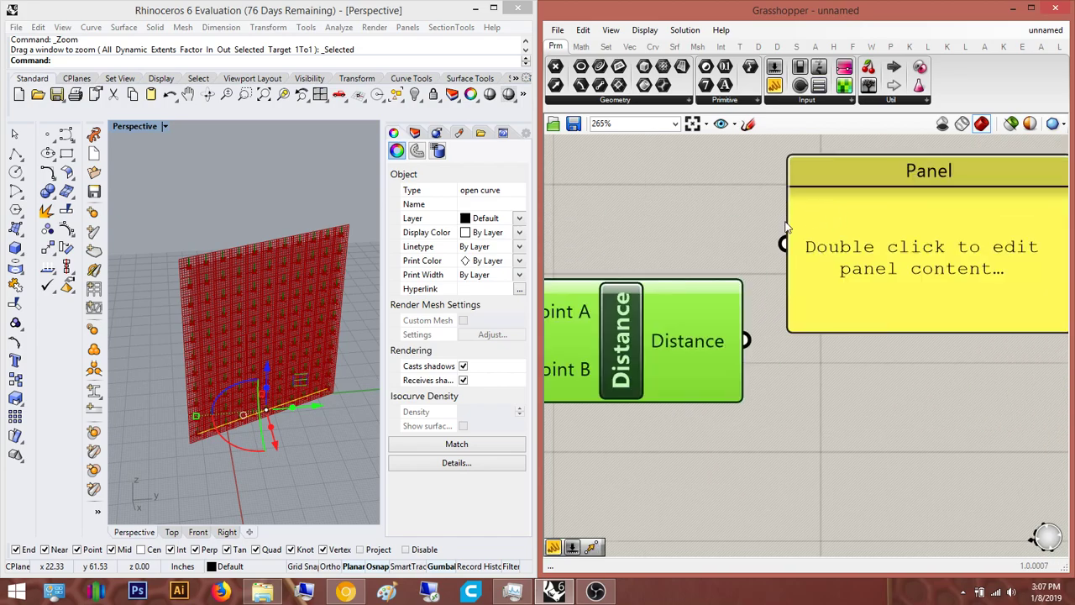
{"action": "left_click_drag", "start_coordinate": [782, 244], "coordinate": [745, 340]}
{"action": "right_click_drag", "start_coordinate": [843, 347], "coordinate": [711, 319]}
{"action": "left_click_drag", "start_coordinate": [799, 268], "coordinate": [908, 247]}
{"action": "right_click_drag", "start_coordinate": [862, 267], "coordinate": [811, 350]}
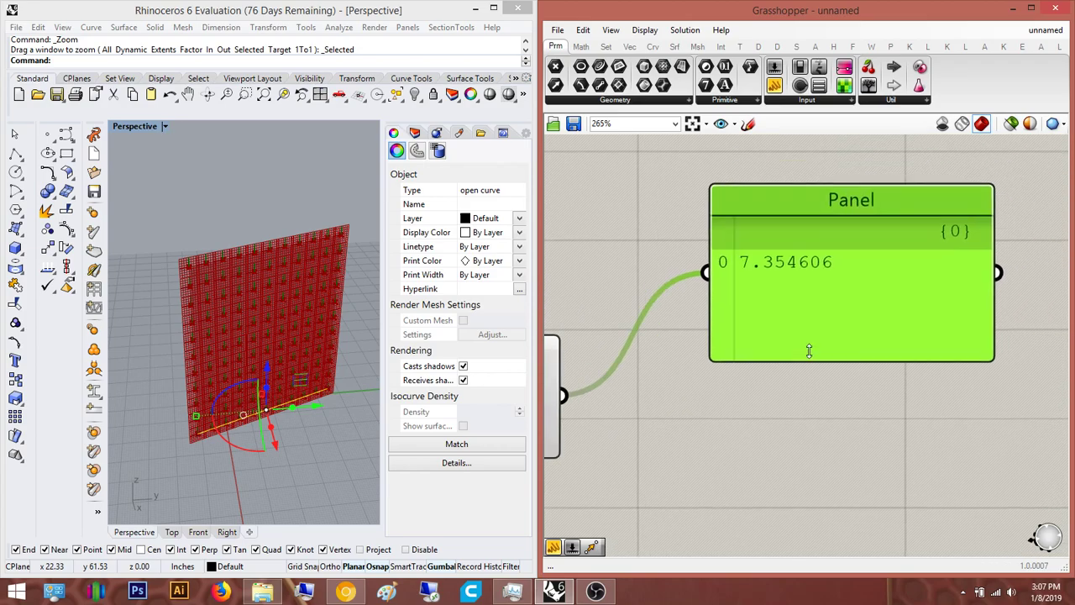
{"action": "left_click_drag", "start_coordinate": [812, 350], "coordinate": [806, 295]}
{"action": "left_click", "coordinate": [802, 383]}
{"action": "right_click_drag", "start_coordinate": [801, 386], "coordinate": [874, 359]}
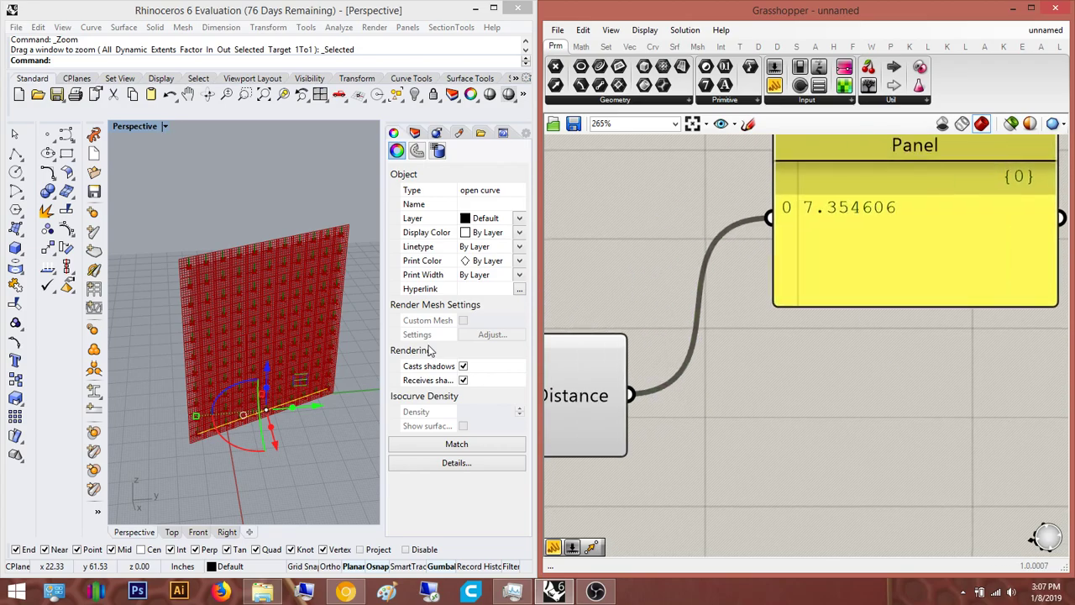
Add a Division component beside Distance, below the Panel
{"action": "right_click_drag", "start_coordinate": [588, 449], "coordinate": [668, 405]}
{"action": "left_click", "coordinate": [667, 404]}
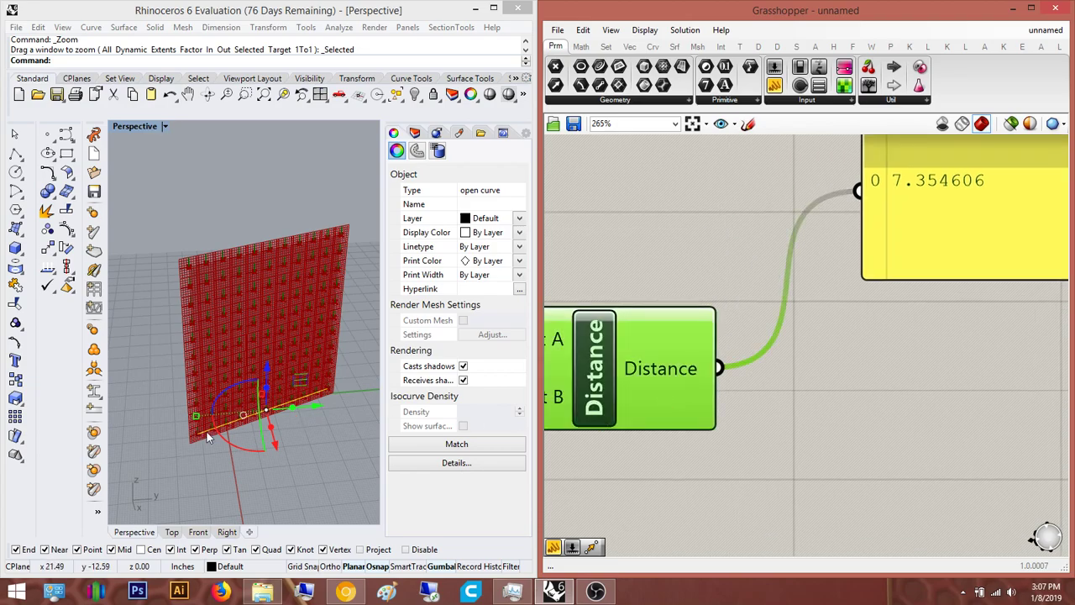
{"action": "right_click_drag", "start_coordinate": [923, 448], "coordinate": [833, 391]}
{"action": "double_click", "coordinate": [832, 391]}
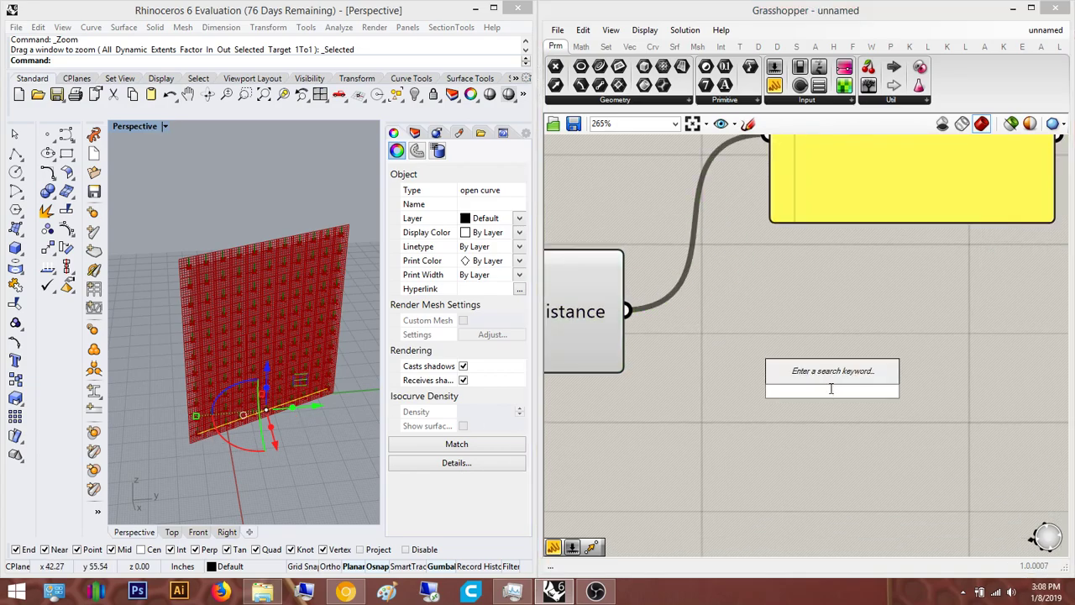
{"action": "type", "text": "division"}
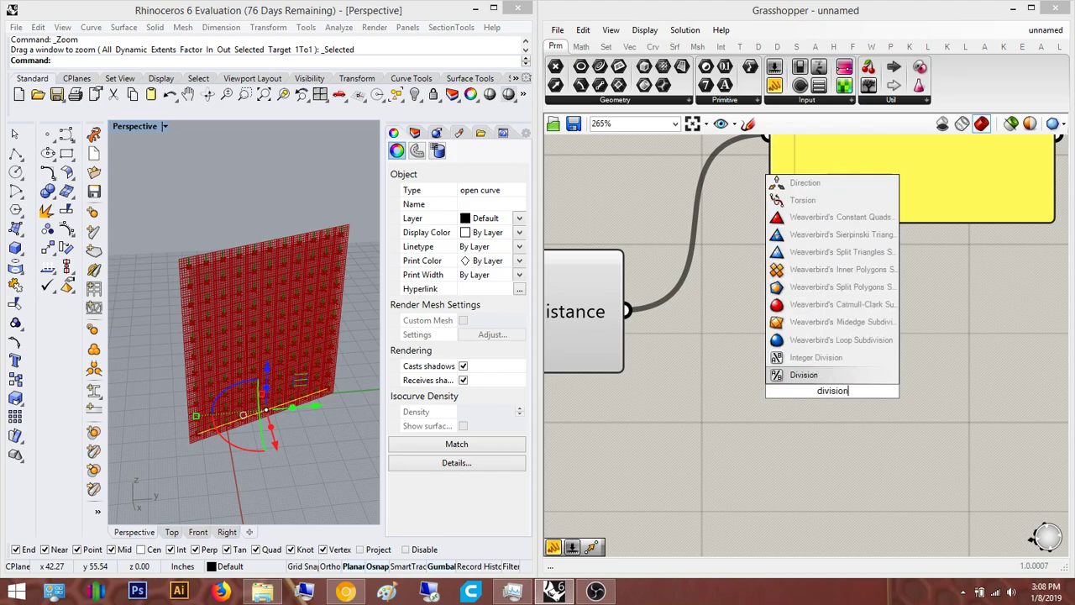
{"action": "key", "text": "Return"}
{"action": "right_click_drag", "start_coordinate": [767, 401], "coordinate": [939, 316]}
{"action": "double_click", "coordinate": [784, 398]}
{"action": "left_click", "coordinate": [743, 502]}
Examine the spacing between the first two grid points along the wall's lower edge in Rhino
{"action": "left_click", "coordinate": [693, 273]}
{"action": "right_click_drag", "start_coordinate": [208, 445], "coordinate": [257, 402], "text": "shift"}
{"action": "scroll", "coordinate": [257, 402], "scroll_direction": "up", "scroll_amount": 3}
{"action": "scroll", "coordinate": [268, 383], "scroll_direction": "down", "scroll_amount": 1}
{"action": "scroll", "coordinate": [227, 395], "scroll_direction": "up", "scroll_amount": 3}
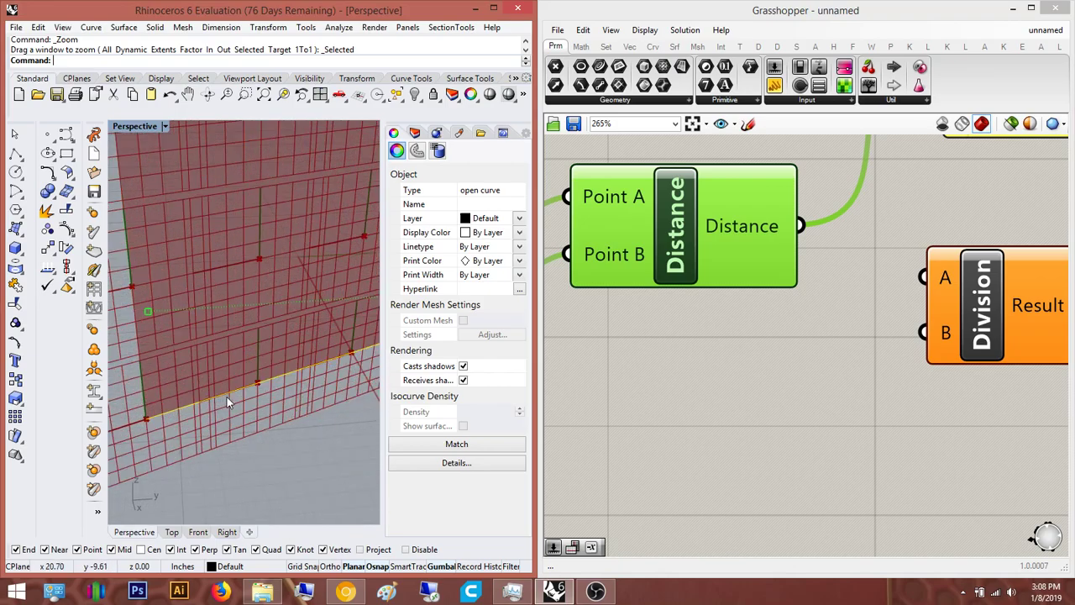
{"action": "scroll", "coordinate": [251, 377], "scroll_direction": "down", "scroll_amount": 2}
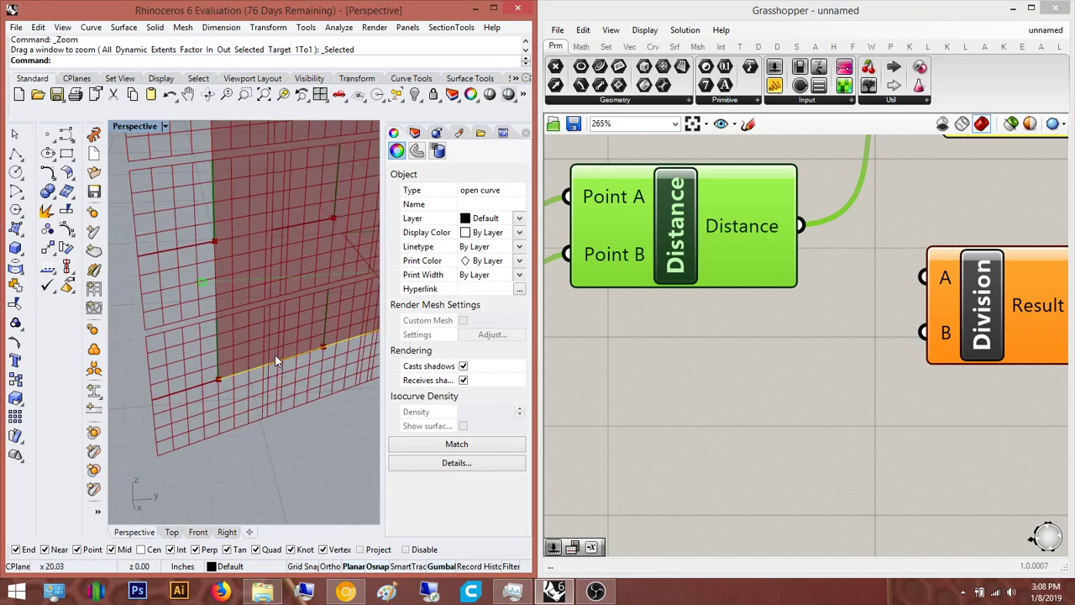
{"action": "right_click_drag", "start_coordinate": [886, 339], "coordinate": [768, 398]}
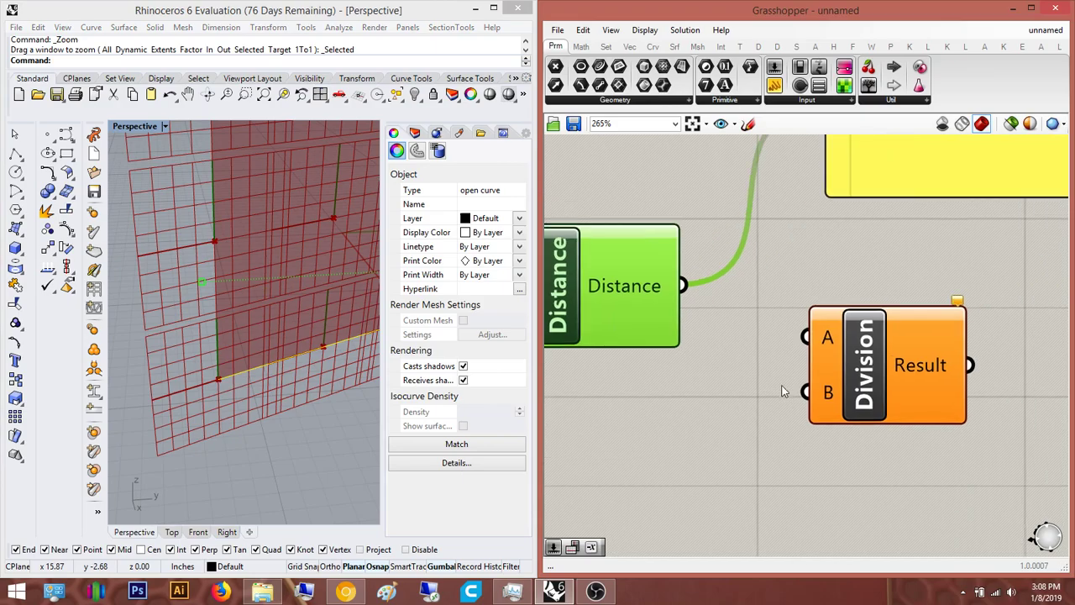
Connect the Distance output to Division's A input and add a Panel containing 2 below the Distance component
{"action": "left_click_drag", "start_coordinate": [802, 339], "coordinate": [696, 284]}
{"action": "right_click_drag", "start_coordinate": [696, 284], "coordinate": [791, 232]}
{"action": "double_click", "coordinate": [764, 440]}
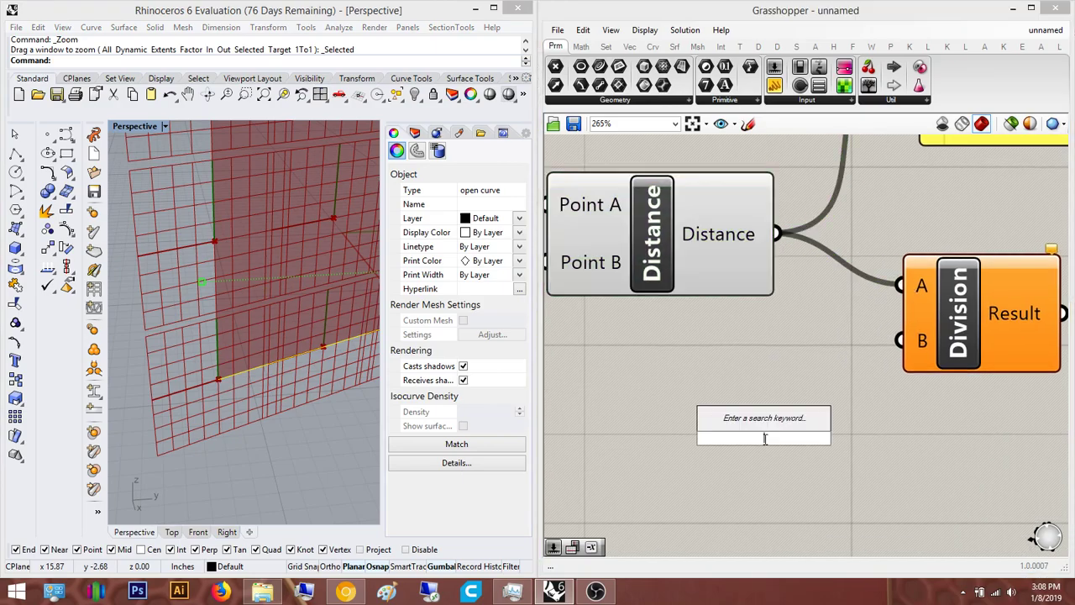
{"action": "type", "text": "//"}
{"action": "key", "text": "Return"}
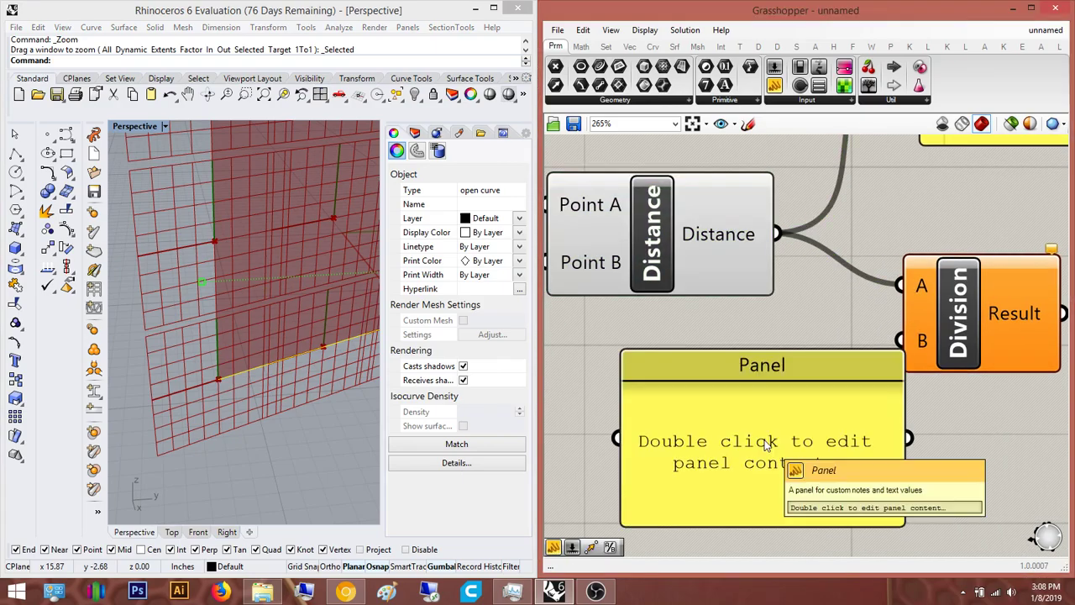
{"action": "left_click_drag", "start_coordinate": [900, 338], "coordinate": [693, 310]}
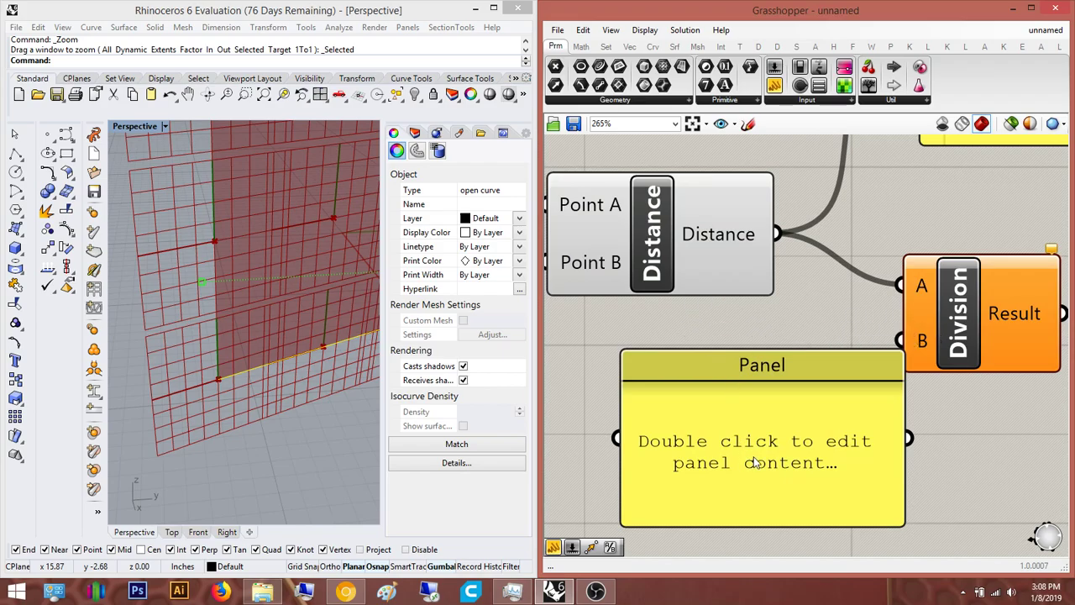
{"action": "double_click", "coordinate": [814, 451]}
{"action": "type", "text": "2"}
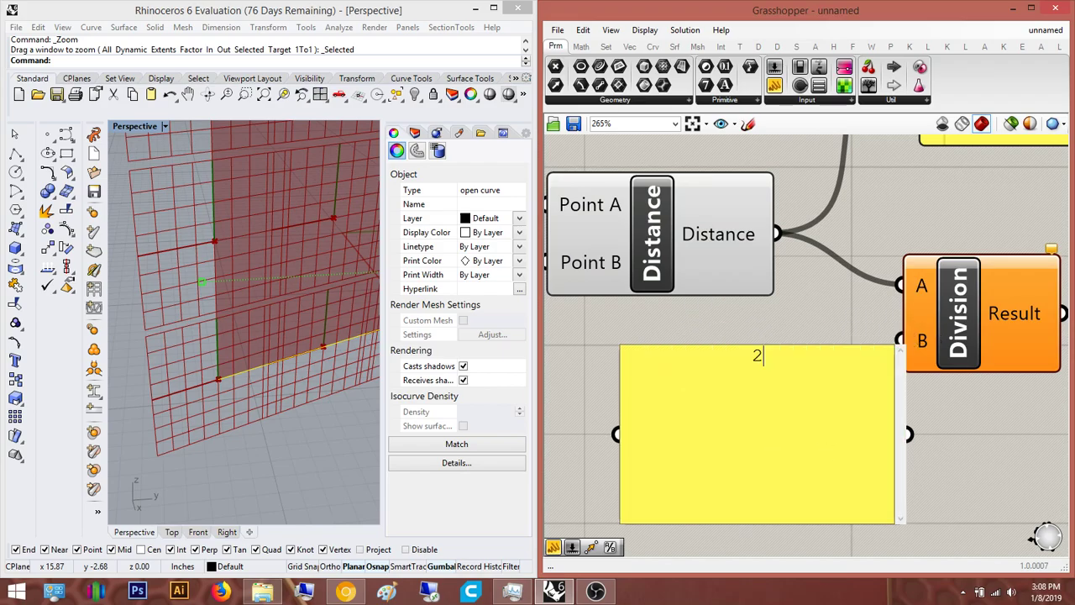
{"action": "left_click", "coordinate": [963, 464]}
Turn off Multiline Data on the Panel containing 2 and connect it to Division's B input
{"action": "right_click", "coordinate": [825, 436]}
{"action": "left_click", "coordinate": [874, 290]}
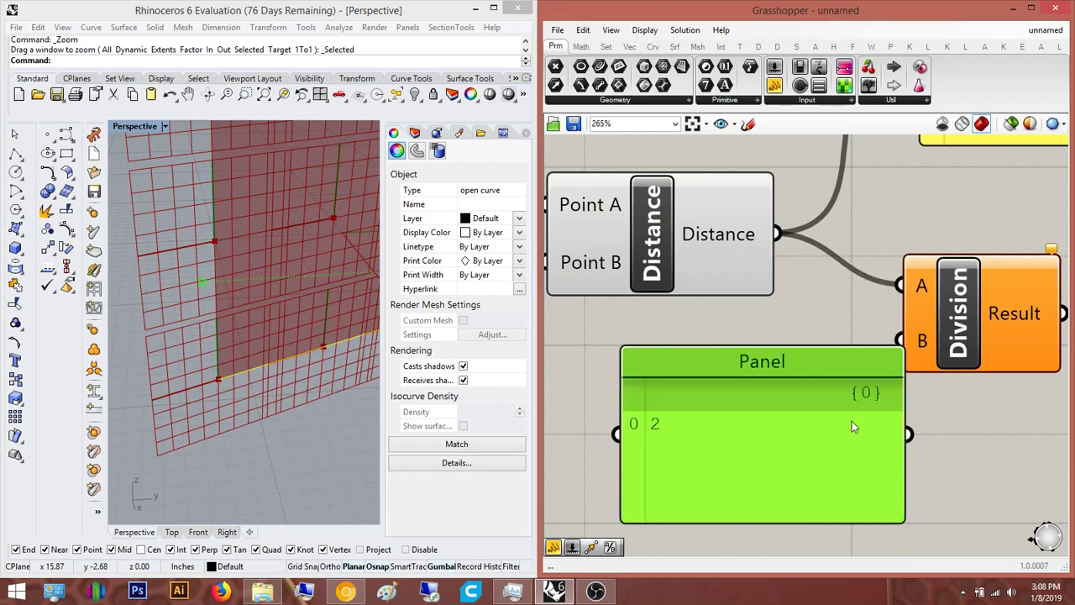
{"action": "left_click_drag", "start_coordinate": [851, 422], "coordinate": [718, 413]}
{"action": "right_click", "coordinate": [682, 403]}
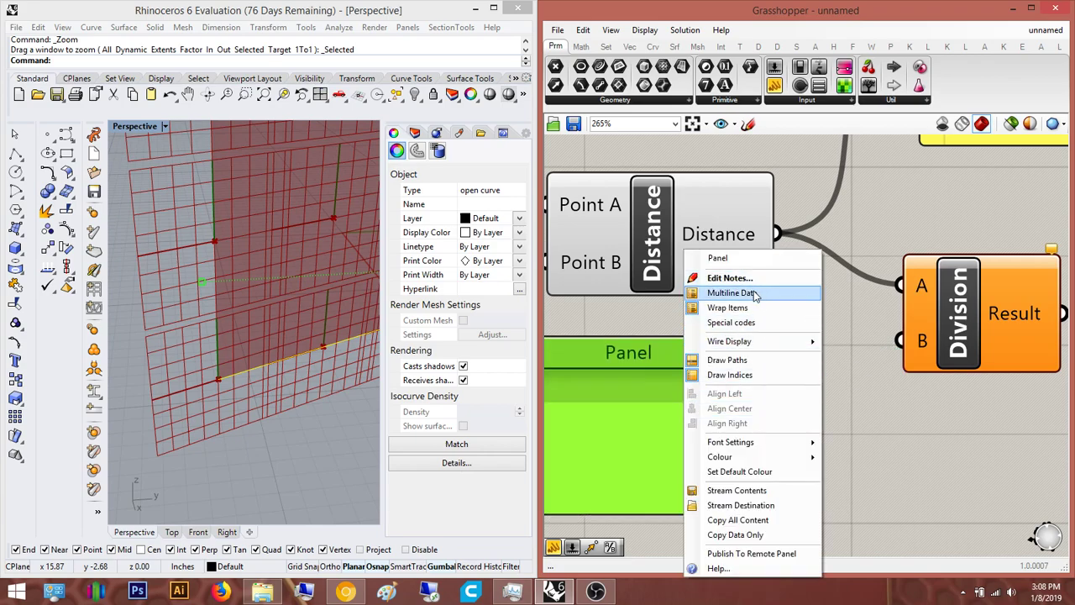
{"action": "left_click", "coordinate": [723, 290]}
{"action": "left_click_drag", "start_coordinate": [861, 380], "coordinate": [900, 340]}
{"action": "right_click_drag", "start_coordinate": [1023, 320], "coordinate": [772, 322]}
{"action": "left_click", "coordinate": [773, 322]}
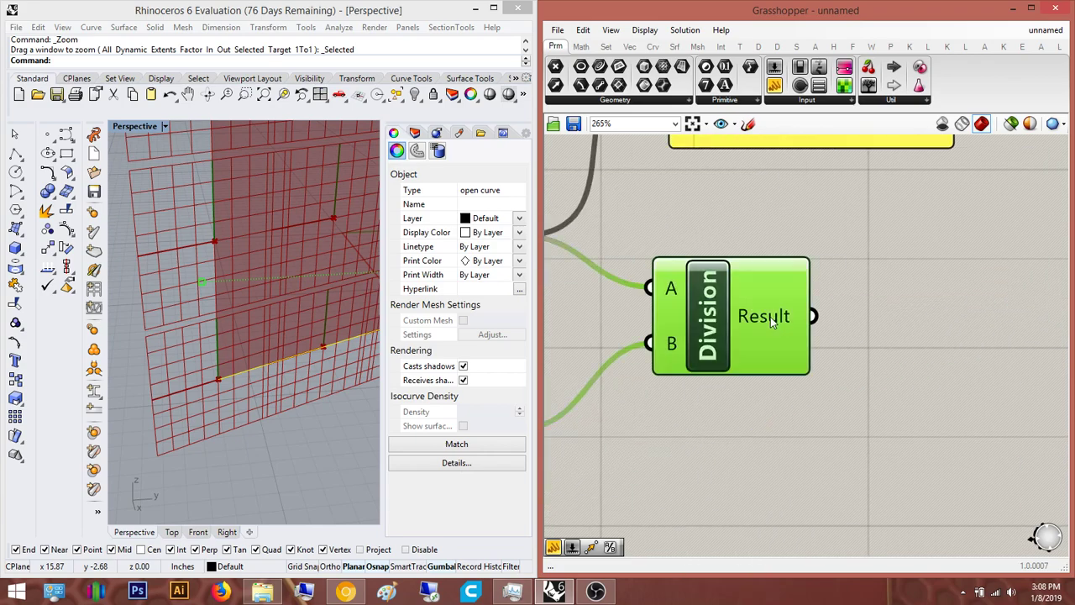
Connect Division's Result to the Rectangle's X Size input and select the Rectangle component to preview it on the wall
{"action": "right_click_drag", "start_coordinate": [216, 381], "coordinate": [355, 400]}
{"action": "left_click", "coordinate": [854, 370]}
{"action": "scroll", "coordinate": [806, 366], "scroll_direction": "down", "scroll_amount": 5}
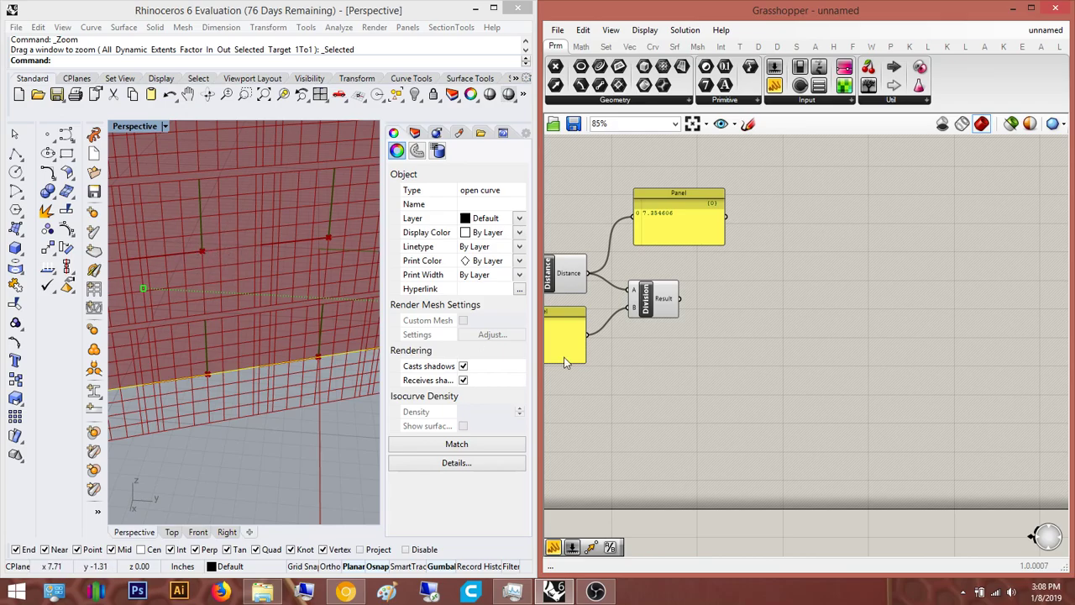
{"action": "right_click_drag", "start_coordinate": [791, 459], "coordinate": [881, 408]}
{"action": "scroll", "coordinate": [881, 408], "scroll_direction": "down", "scroll_amount": 2}
{"action": "right_click_drag", "start_coordinate": [782, 529], "coordinate": [790, 496]}
{"action": "scroll", "coordinate": [791, 495], "scroll_direction": "up", "scroll_amount": 3}
{"action": "left_click_drag", "start_coordinate": [800, 491], "coordinate": [754, 159]}
{"action": "right_click_drag", "start_coordinate": [846, 544], "coordinate": [777, 456]}
{"action": "left_click", "coordinate": [777, 455]}
{"action": "right_click_drag", "start_coordinate": [352, 393], "coordinate": [279, 310]}
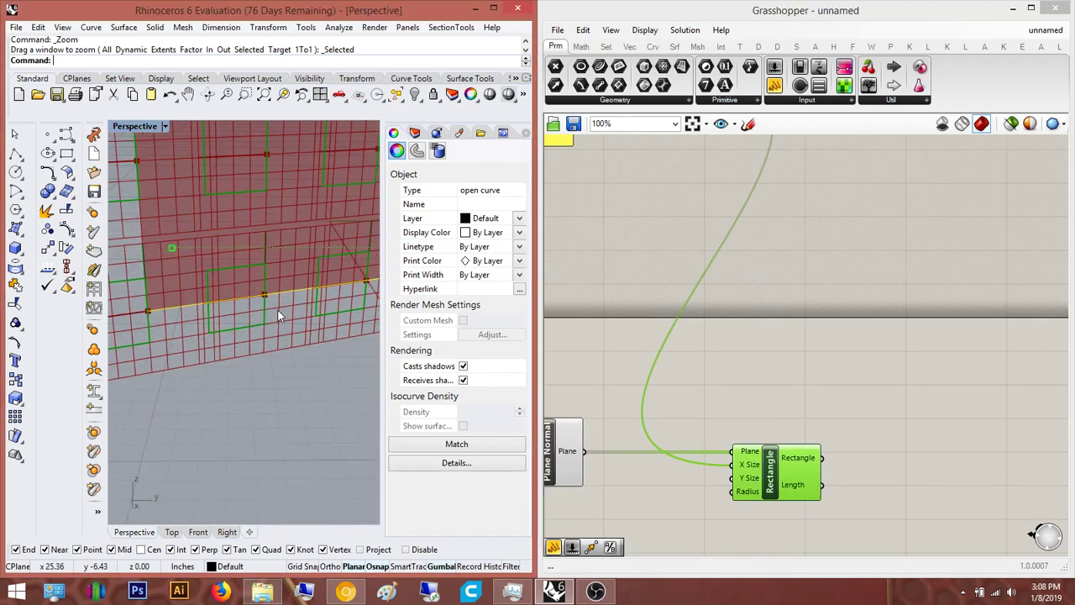
{"action": "scroll", "coordinate": [279, 310], "scroll_direction": "down", "scroll_amount": 6}
{"action": "scroll", "coordinate": [218, 314], "scroll_direction": "up", "scroll_amount": 6}
{"action": "right_click_drag", "start_coordinate": [750, 414], "coordinate": [667, 423]}
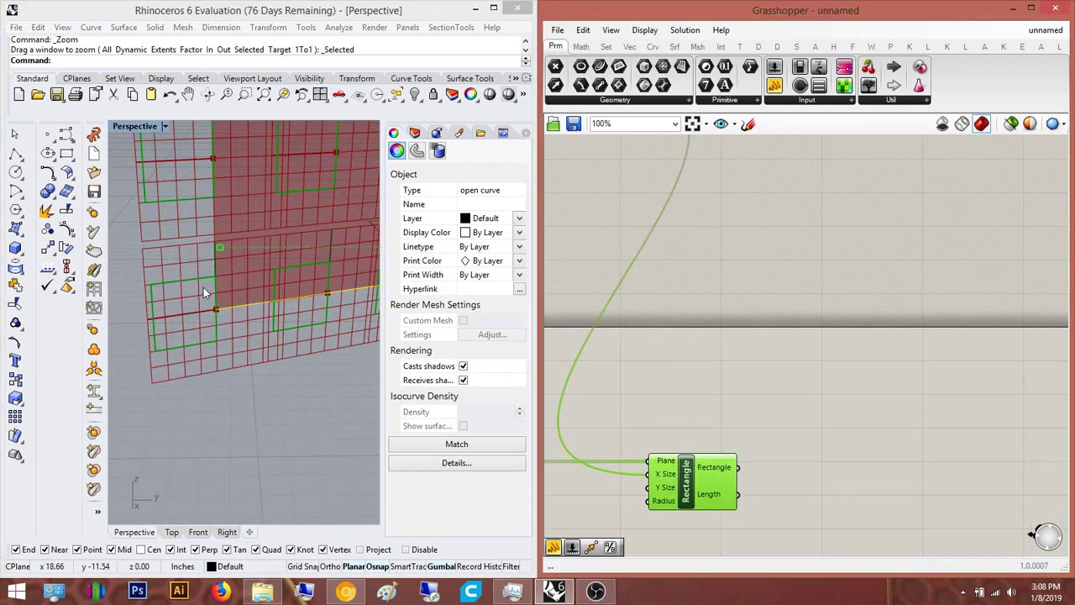
Move the Rectangle component farther from Plane Normal and add a Construct Domain component between Division and Rectangle
{"action": "right_click_drag", "start_coordinate": [764, 432], "coordinate": [674, 419]}
{"action": "left_click_drag", "start_coordinate": [604, 502], "coordinate": [729, 456]}
{"action": "left_click_drag", "start_coordinate": [594, 468], "coordinate": [771, 398]}
{"action": "scroll", "coordinate": [681, 304], "scroll_direction": "down", "scroll_amount": 3}
{"action": "double_click", "coordinate": [825, 340]}
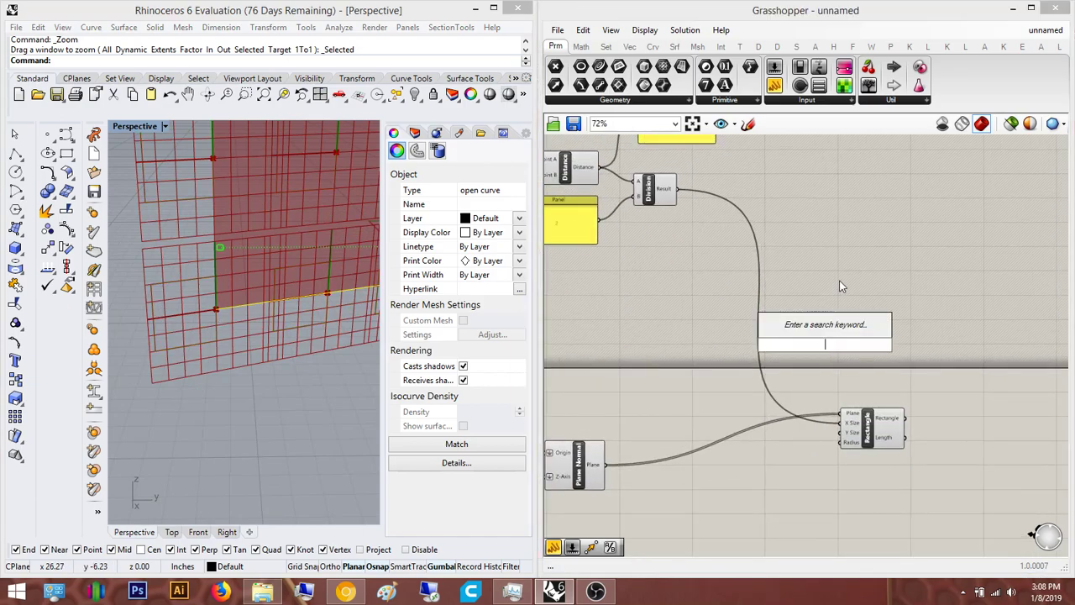
{"action": "type", "text": "construct domai"}
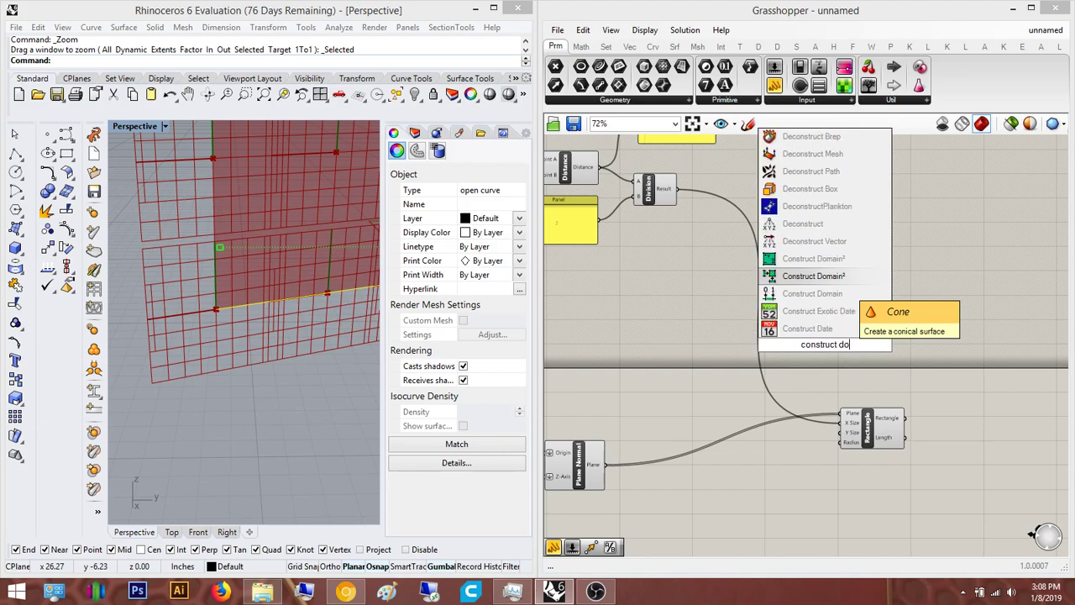
{"action": "key", "text": "Down"}
{"action": "key", "text": "Down"}
{"action": "key", "text": "Down"}
{"action": "key", "text": "Return"}
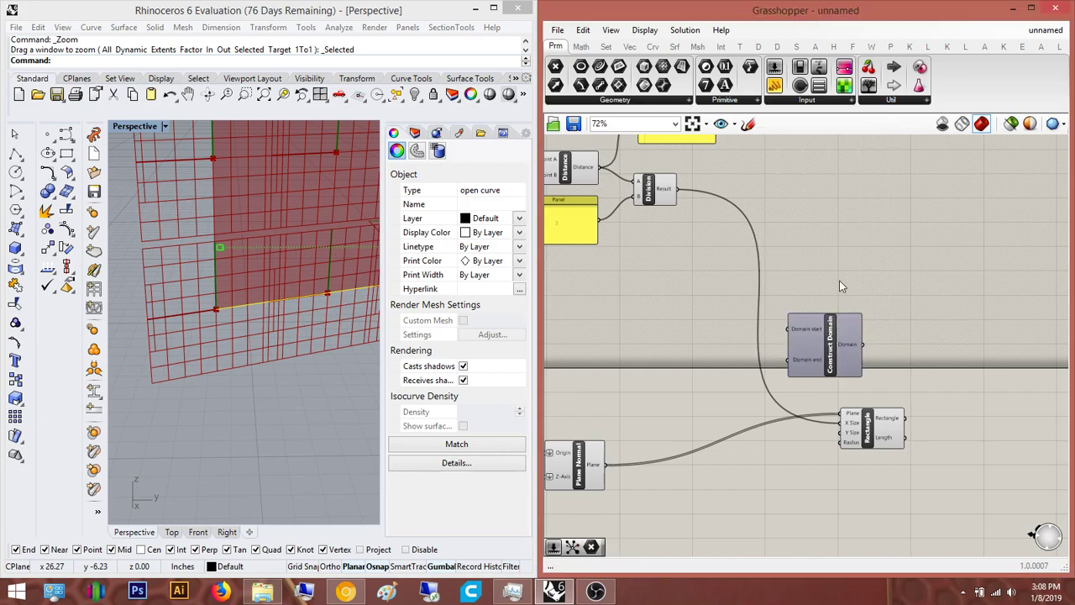
Make more room before the Rectangle component and connect Construct Domain's output to its X Size input, replacing the Division wire
{"action": "left_click_drag", "start_coordinate": [888, 424], "coordinate": [1048, 367]}
{"action": "left_click_drag", "start_coordinate": [845, 332], "coordinate": [848, 355]}
{"action": "scroll", "coordinate": [877, 360], "scroll_direction": "up", "scroll_amount": 2}
{"action": "scroll", "coordinate": [886, 368], "scroll_direction": "up", "scroll_amount": 1}
{"action": "right_click_drag", "start_coordinate": [864, 379], "coordinate": [822, 386]}
{"action": "left_click_drag", "start_coordinate": [816, 380], "coordinate": [1030, 381]}
{"action": "right_click_drag", "start_coordinate": [717, 372], "coordinate": [833, 445]}
{"action": "left_click_drag", "start_coordinate": [833, 445], "coordinate": [875, 388]}
Add a Negative component beside Division and connect Division's Result to its Value input
{"action": "left_click", "coordinate": [734, 284]}
{"action": "scroll", "coordinate": [732, 277], "scroll_direction": "down", "scroll_amount": 1}
{"action": "right_click_drag", "start_coordinate": [732, 277], "coordinate": [692, 348]}
{"action": "double_click", "coordinate": [692, 345]}
{"action": "type", "text": "negative"}
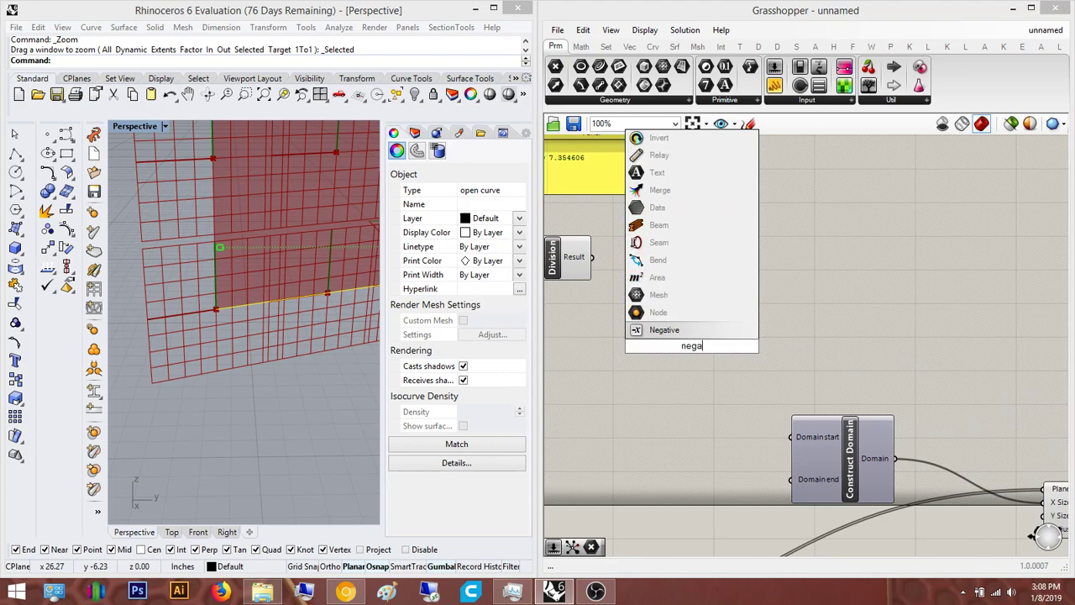
{"action": "key", "text": "Return"}
{"action": "scroll", "coordinate": [619, 254], "scroll_direction": "up", "scroll_amount": 2}
{"action": "left_click_drag", "start_coordinate": [568, 246], "coordinate": [656, 369]}
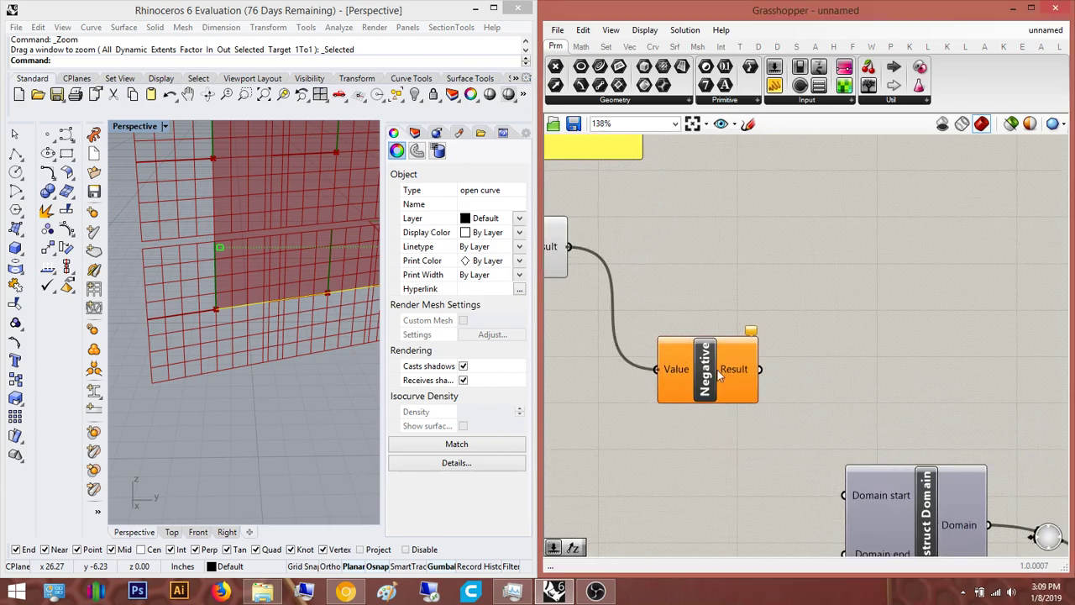
Connect Negative's Result to Construct Domain's start and Division's Result to its end
{"action": "left_click_drag", "start_coordinate": [760, 368], "coordinate": [843, 495]}
{"action": "right_click_drag", "start_coordinate": [590, 252], "coordinate": [651, 222]}
{"action": "left_click_drag", "start_coordinate": [662, 244], "coordinate": [906, 525]}
{"action": "right_click_drag", "start_coordinate": [874, 514], "coordinate": [677, 417]}
{"action": "scroll", "coordinate": [655, 414], "scroll_direction": "down", "scroll_amount": 2}
Examine how the rectangles extend on either side of the wall's grid points in Rhino, with the Rectangle component selected
{"action": "left_click", "coordinate": [1020, 460]}
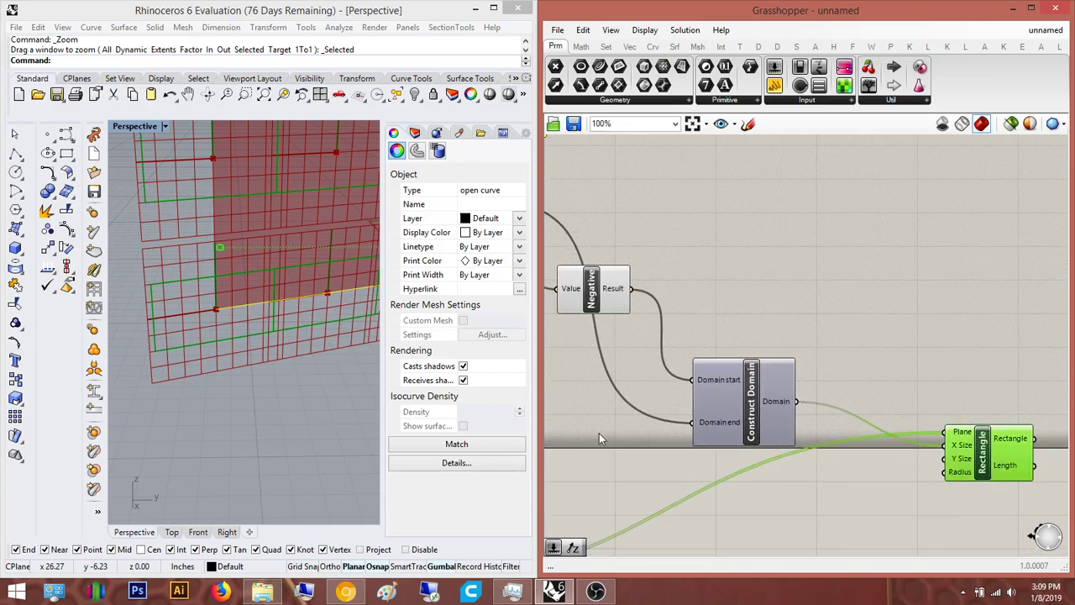
{"action": "scroll", "coordinate": [255, 289], "scroll_direction": "down", "scroll_amount": 5}
{"action": "right_click_drag", "start_coordinate": [181, 323], "coordinate": [299, 372]}
{"action": "scroll", "coordinate": [145, 391], "scroll_direction": "up", "scroll_amount": 5}
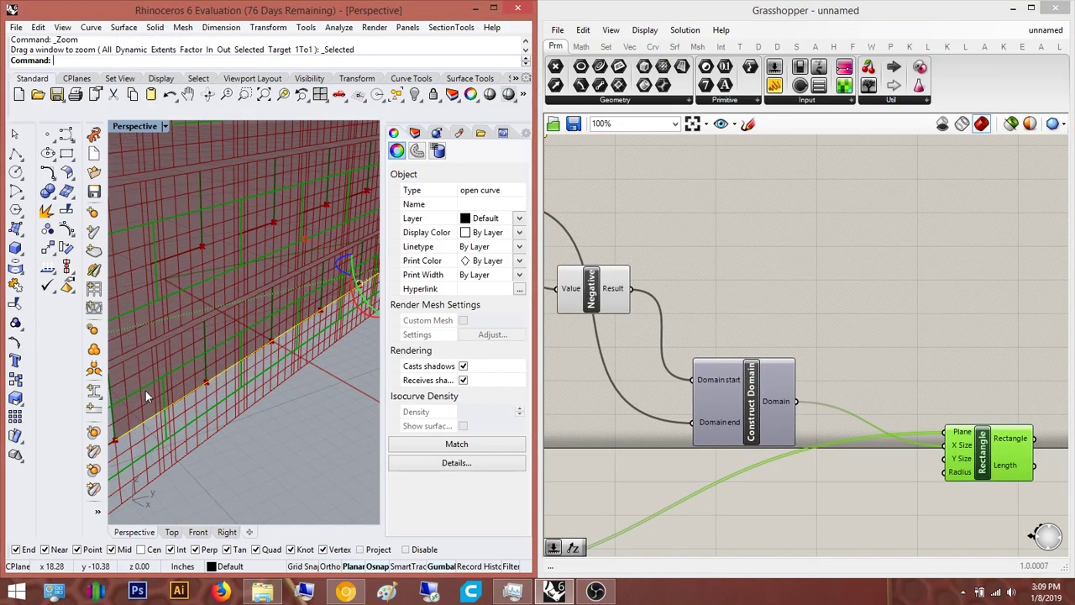
{"action": "left_click", "coordinate": [712, 334]}
{"action": "right_click_drag", "start_coordinate": [824, 276], "coordinate": [774, 271]}
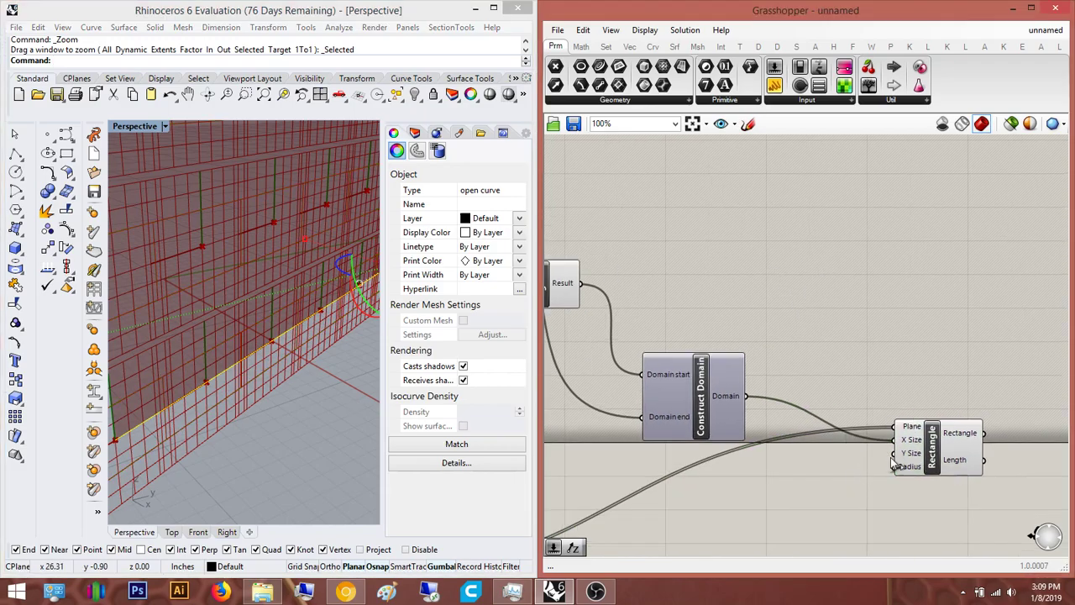
{"action": "right_click_drag", "start_coordinate": [912, 341], "coordinate": [842, 327]}
{"action": "scroll", "coordinate": [836, 444], "scroll_direction": "up", "scroll_amount": 1}
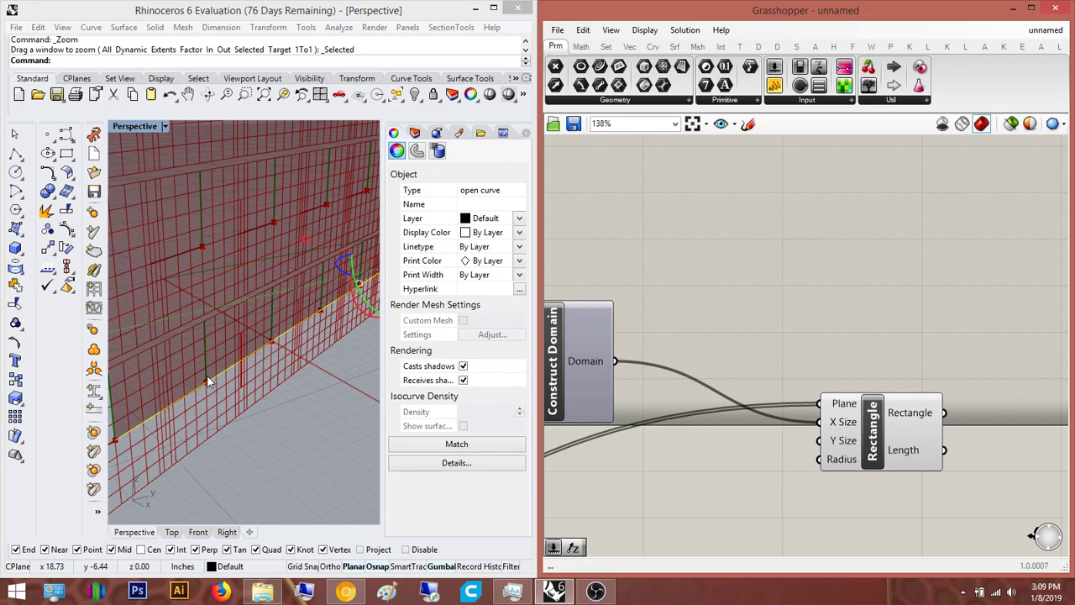
{"action": "left_click", "coordinate": [858, 430]}
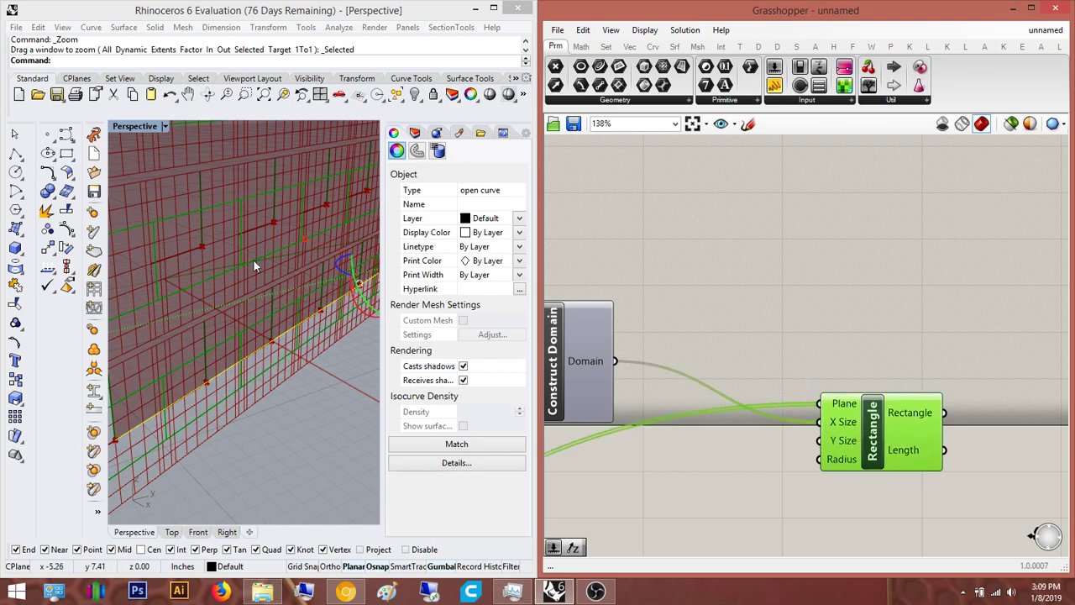
{"action": "scroll", "coordinate": [247, 271], "scroll_direction": "down", "scroll_amount": 5}
{"action": "right_click_drag", "start_coordinate": [247, 276], "coordinate": [207, 309]}
{"action": "scroll", "coordinate": [210, 314], "scroll_direction": "up", "scroll_amount": 5}
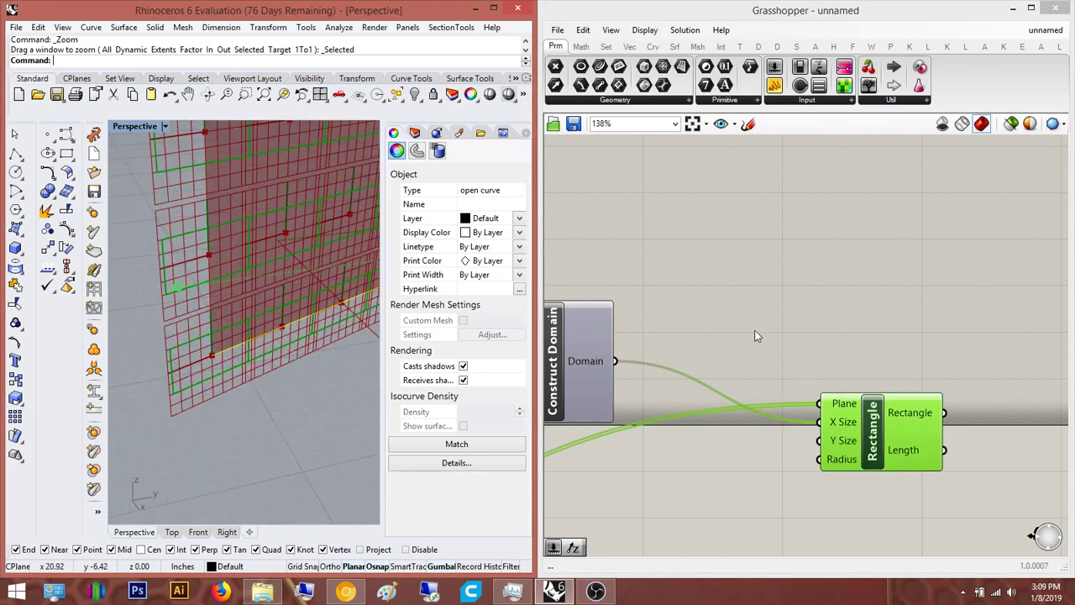
Move the Construct Domain component up so that it lines up with the Division and Negative components
{"action": "right_click_drag", "start_coordinate": [690, 330], "coordinate": [798, 308]}
{"action": "right_click_drag", "start_coordinate": [707, 290], "coordinate": [874, 303]}
{"action": "scroll", "coordinate": [714, 410], "scroll_direction": "down", "scroll_amount": 2}
{"action": "left_click_drag", "start_coordinate": [826, 399], "coordinate": [820, 235]}
{"action": "scroll", "coordinate": [739, 247], "scroll_direction": "down", "scroll_amount": 3}
{"action": "right_click_drag", "start_coordinate": [667, 222], "coordinate": [870, 280]}
{"action": "left_click", "coordinate": [808, 356]}
{"action": "right_click_drag", "start_coordinate": [976, 376], "coordinate": [966, 390]}
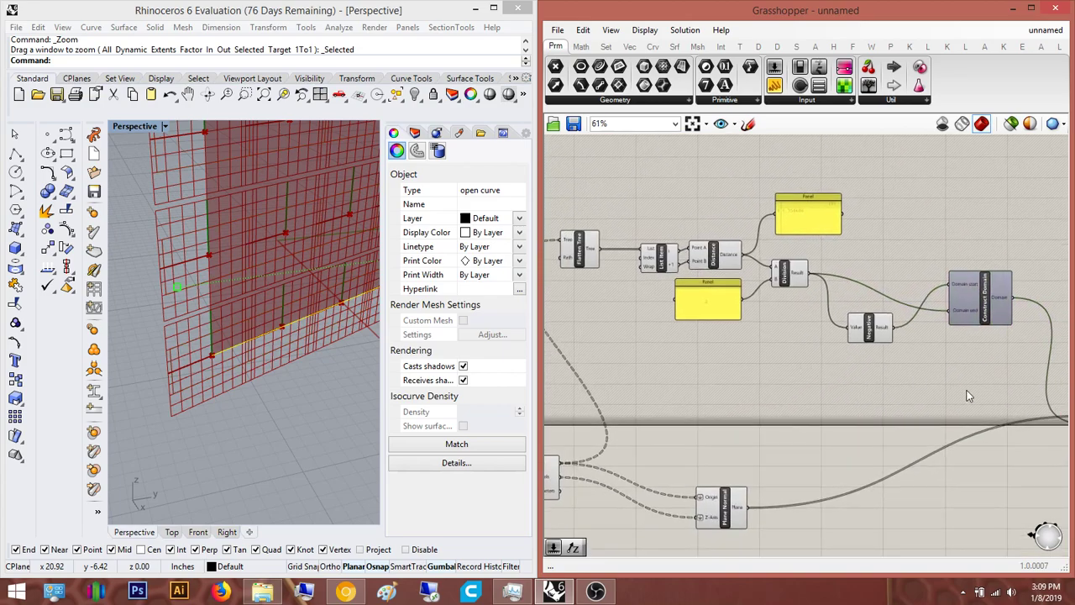
Add a Flip Matrix component above Plane Normal, below the Panel containing 2
{"action": "right_click_drag", "start_coordinate": [992, 356], "coordinate": [935, 357]}
{"action": "right_click_drag", "start_coordinate": [740, 404], "coordinate": [805, 371]}
{"action": "double_click", "coordinate": [775, 382]}
{"action": "left_click", "coordinate": [927, 352]}
{"action": "left_click", "coordinate": [593, 240]}
{"action": "right_click_drag", "start_coordinate": [711, 397], "coordinate": [800, 354]}
{"action": "left_click", "coordinate": [801, 354]}
{"action": "double_click", "coordinate": [793, 355]}
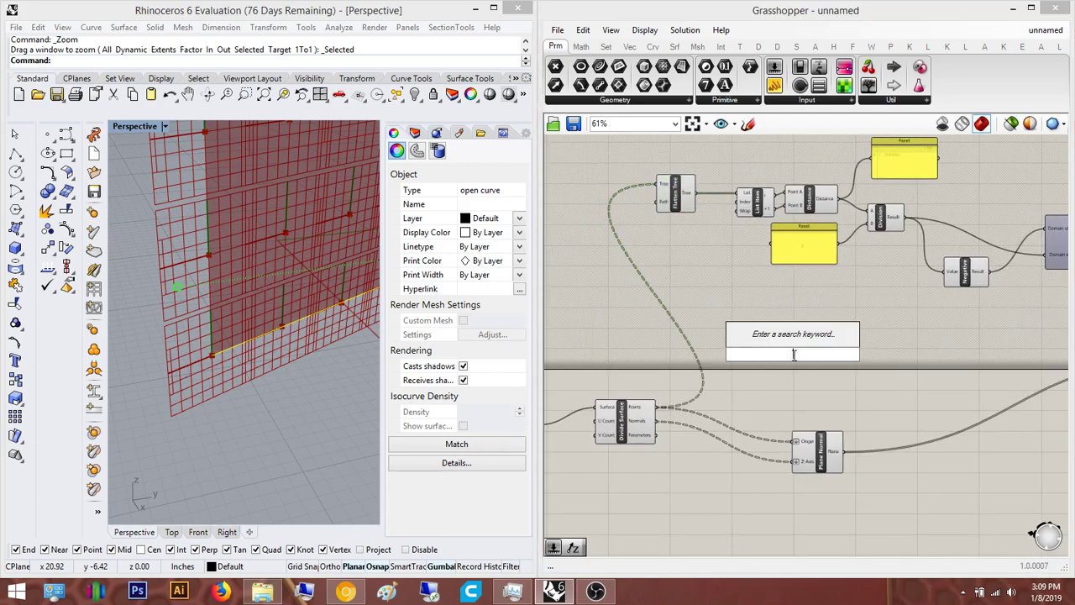
{"action": "type", "text": "flpi matrix"}
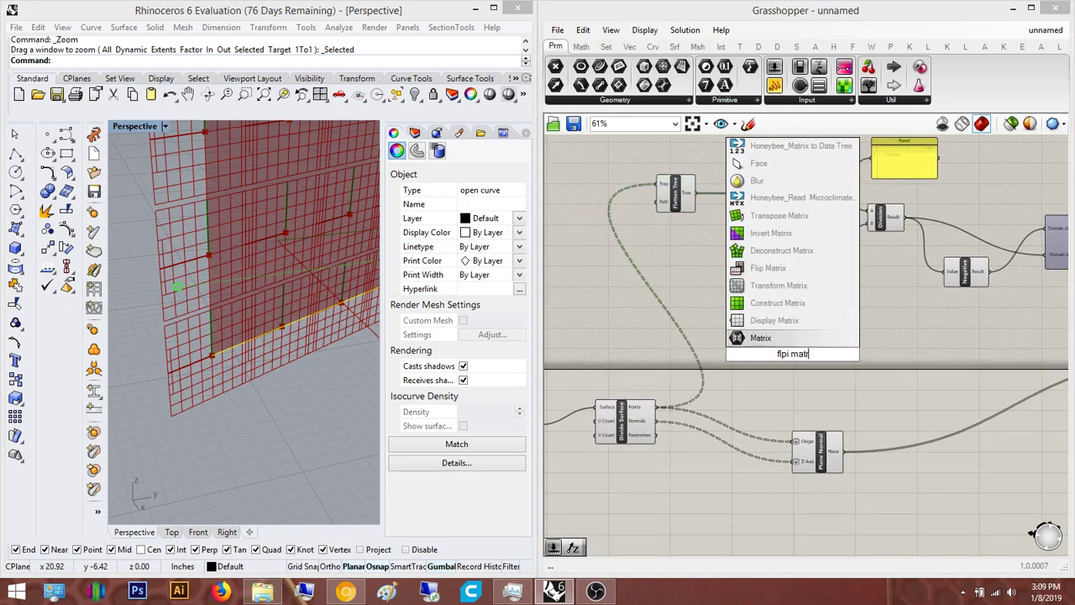
{"action": "left_click", "coordinate": [768, 268]}
{"action": "scroll", "coordinate": [608, 411], "scroll_direction": "up", "scroll_amount": 3}
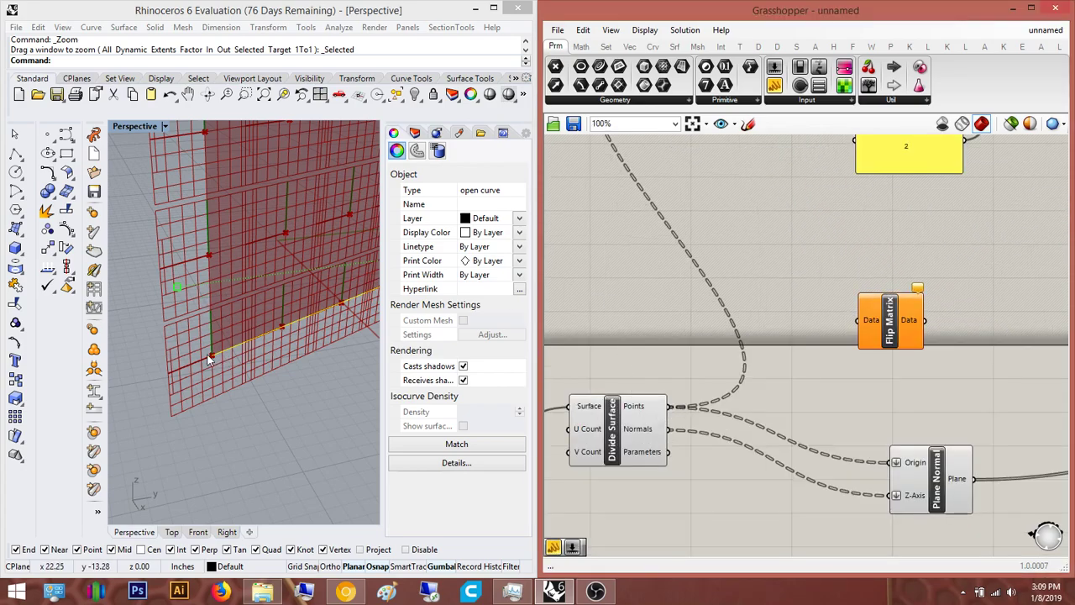
Connect Divide Surface's Points output to Flip Matrix and move the component to just below Flatten Tree
{"action": "scroll", "coordinate": [252, 335], "scroll_direction": "down", "scroll_amount": 3}
{"action": "right_click_drag", "start_coordinate": [267, 323], "coordinate": [255, 338]}
{"action": "scroll", "coordinate": [254, 338], "scroll_direction": "down", "scroll_amount": 4}
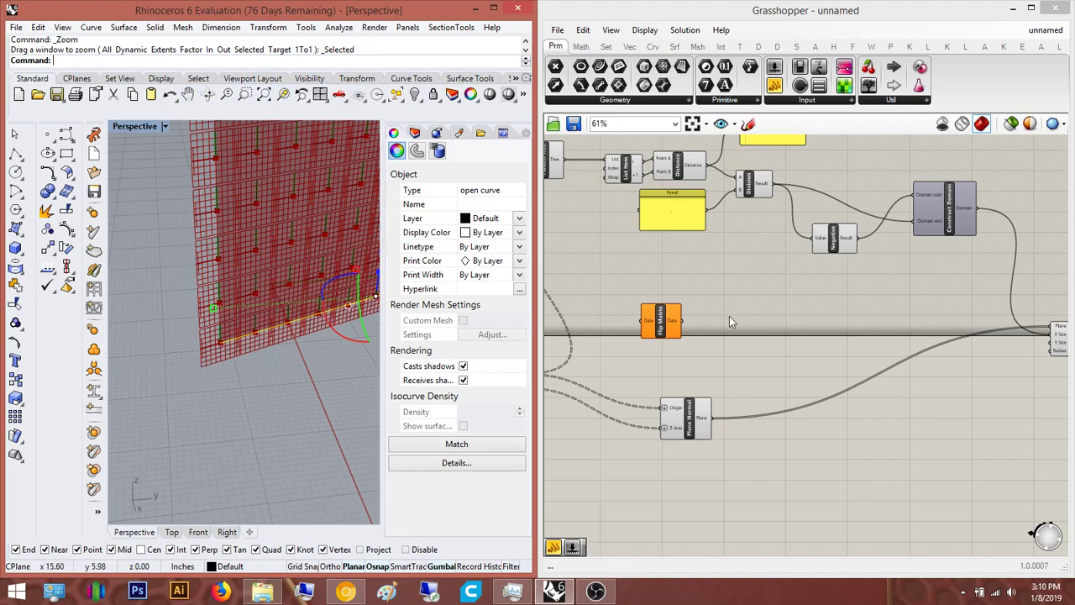
{"action": "right_click_drag", "start_coordinate": [575, 337], "coordinate": [728, 297]}
{"action": "scroll", "coordinate": [728, 302], "scroll_direction": "up", "scroll_amount": 3}
{"action": "left_click_drag", "start_coordinate": [800, 283], "coordinate": [648, 359]}
{"action": "right_click_drag", "start_coordinate": [876, 288], "coordinate": [827, 429]}
{"action": "left_click_drag", "start_coordinate": [827, 428], "coordinate": [676, 319]}
{"action": "right_click_drag", "start_coordinate": [676, 319], "coordinate": [673, 353]}
{"action": "scroll", "coordinate": [672, 353], "scroll_direction": "up", "scroll_amount": 3}
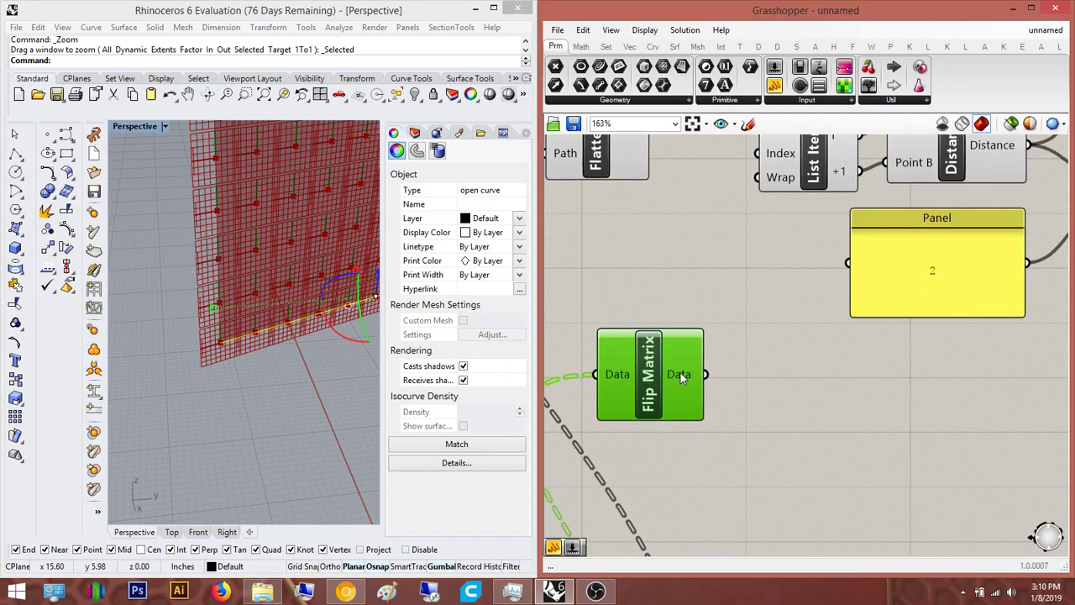
Flatten the Data output of the Flip Matrix component
{"action": "right_click", "coordinate": [679, 372]}
{"action": "left_click", "coordinate": [743, 427]}
{"action": "scroll", "coordinate": [818, 403], "scroll_direction": "down", "scroll_amount": 2}
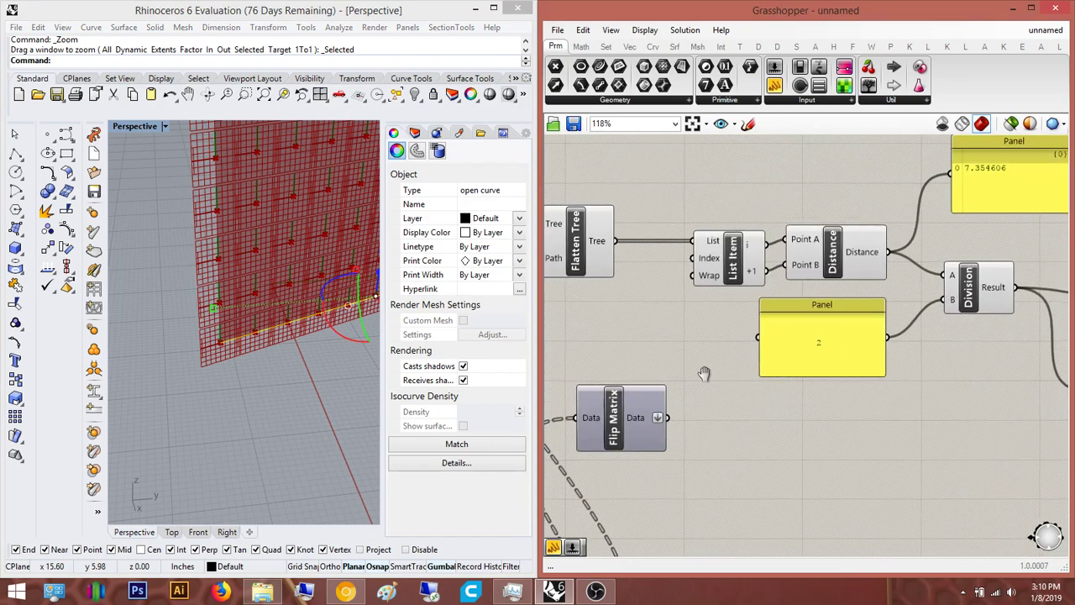
{"action": "scroll", "coordinate": [849, 336], "scroll_direction": "down", "scroll_amount": 1}
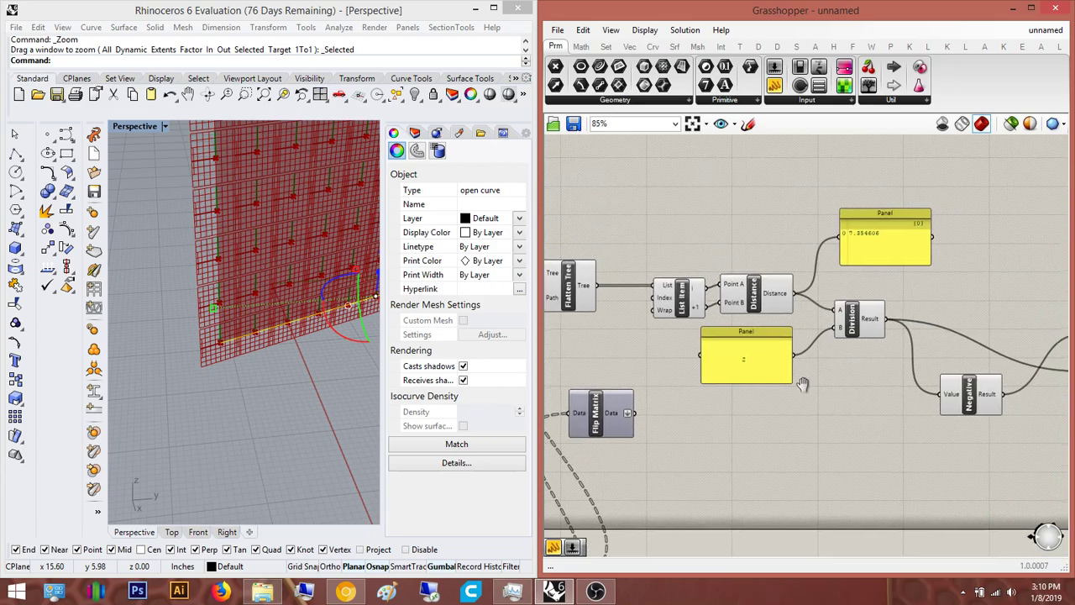
Add a second List Item component beside Flip Matrix and connect the flattened Data output to its List input
{"action": "scroll", "coordinate": [756, 451], "scroll_direction": "down", "scroll_amount": 1}
{"action": "double_click", "coordinate": [774, 445]}
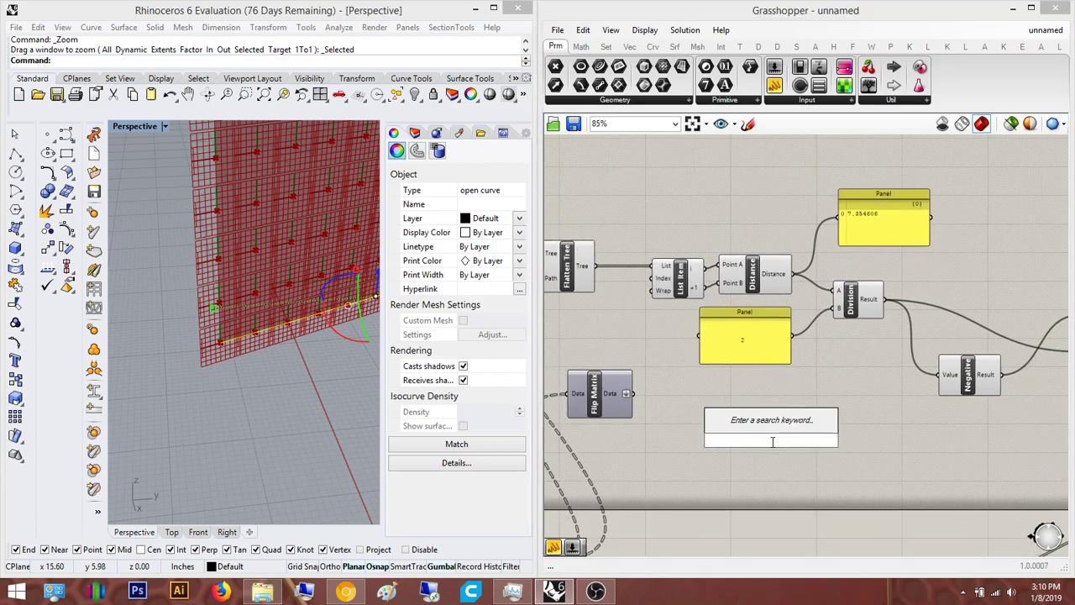
{"action": "type", "text": "list item"}
{"action": "key", "text": "Return"}
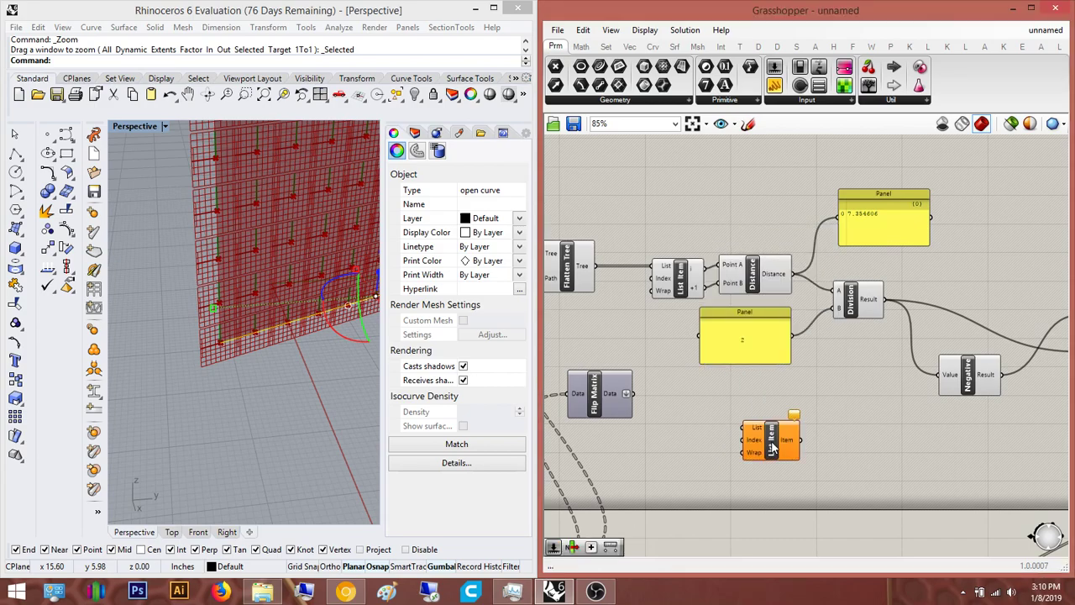
{"action": "scroll", "coordinate": [770, 450], "scroll_direction": "up", "scroll_amount": 2}
{"action": "left_click_drag", "start_coordinate": [743, 428], "coordinate": [585, 375]}
{"action": "left_click_drag", "start_coordinate": [787, 439], "coordinate": [682, 401]}
Add a +1 output to the new List Item connected to Flip Matrix
{"action": "scroll", "coordinate": [680, 399], "scroll_direction": "up", "scroll_amount": 7}
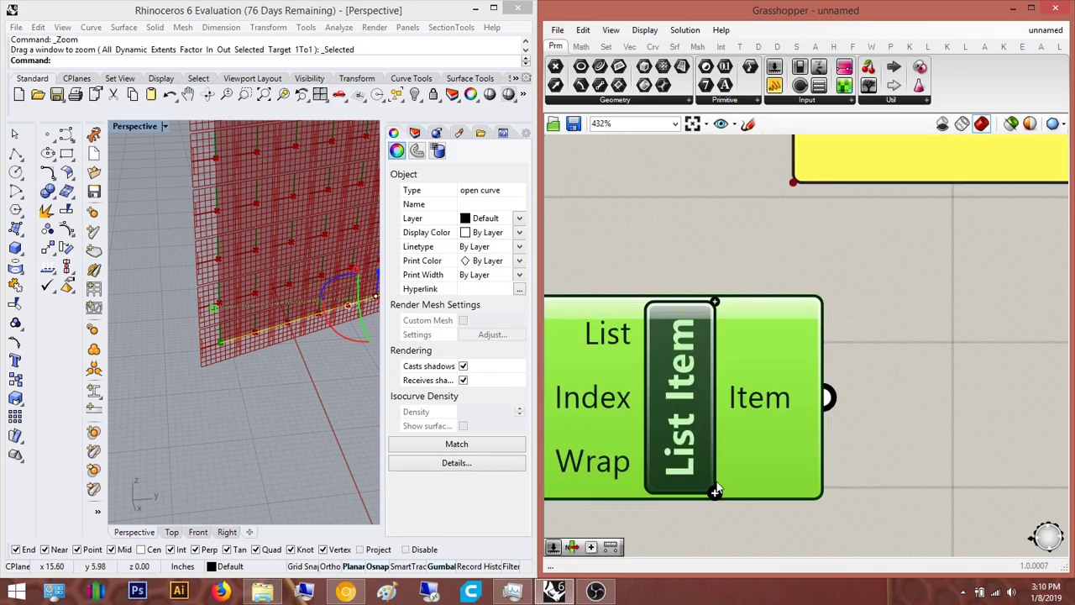
{"action": "left_click", "coordinate": [713, 493]}
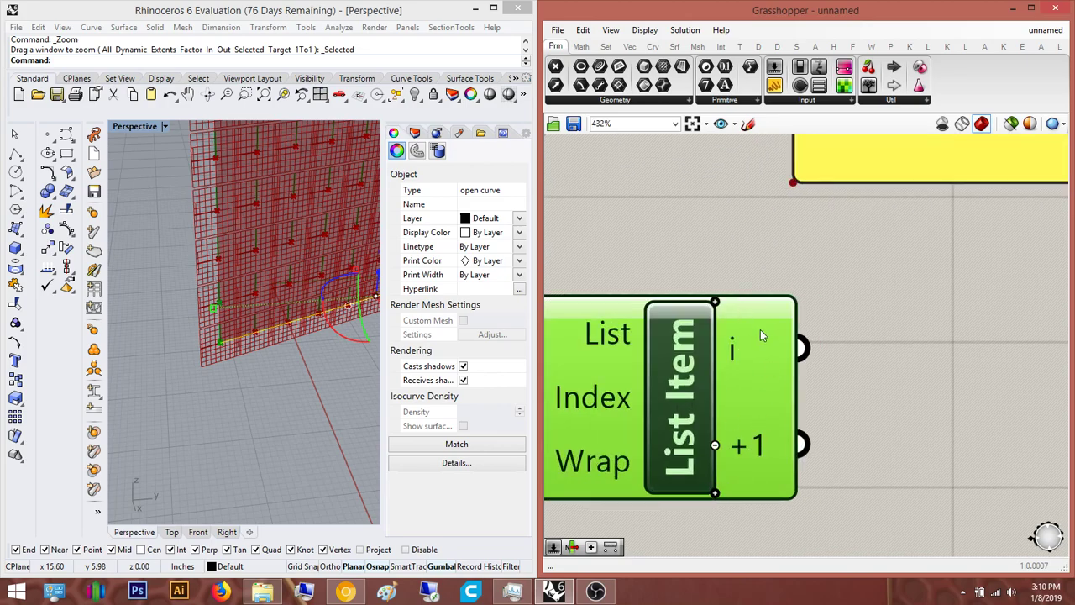
{"action": "mouse_move", "coordinate": [741, 349]}
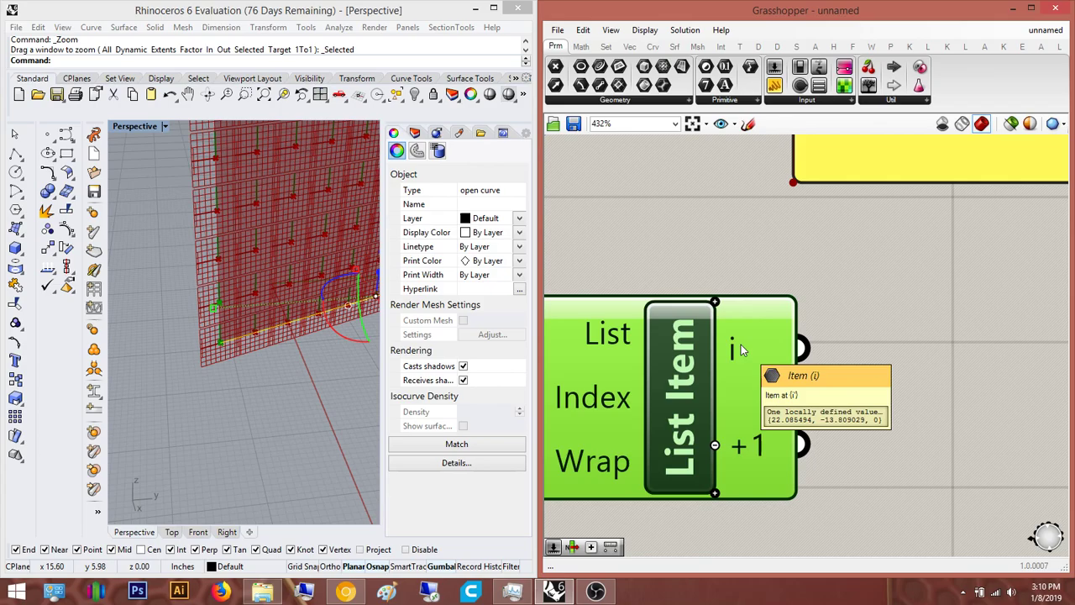
Add a Distance component beside the second List Item and connect outputs i and +1 to Point A and Point B
{"action": "scroll", "coordinate": [800, 348], "scroll_direction": "down", "scroll_amount": 1}
{"action": "scroll", "coordinate": [802, 353], "scroll_direction": "down", "scroll_amount": 3}
{"action": "double_click", "coordinate": [815, 423]}
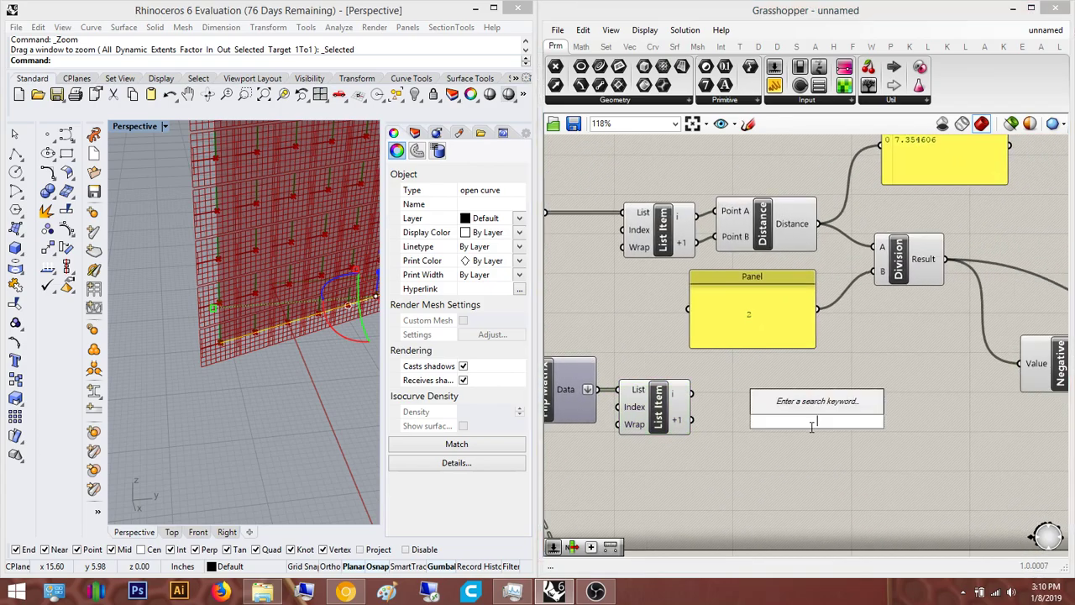
{"action": "type", "text": "distance"}
{"action": "key", "text": "Return"}
{"action": "scroll", "coordinate": [709, 339], "scroll_direction": "up", "scroll_amount": 3}
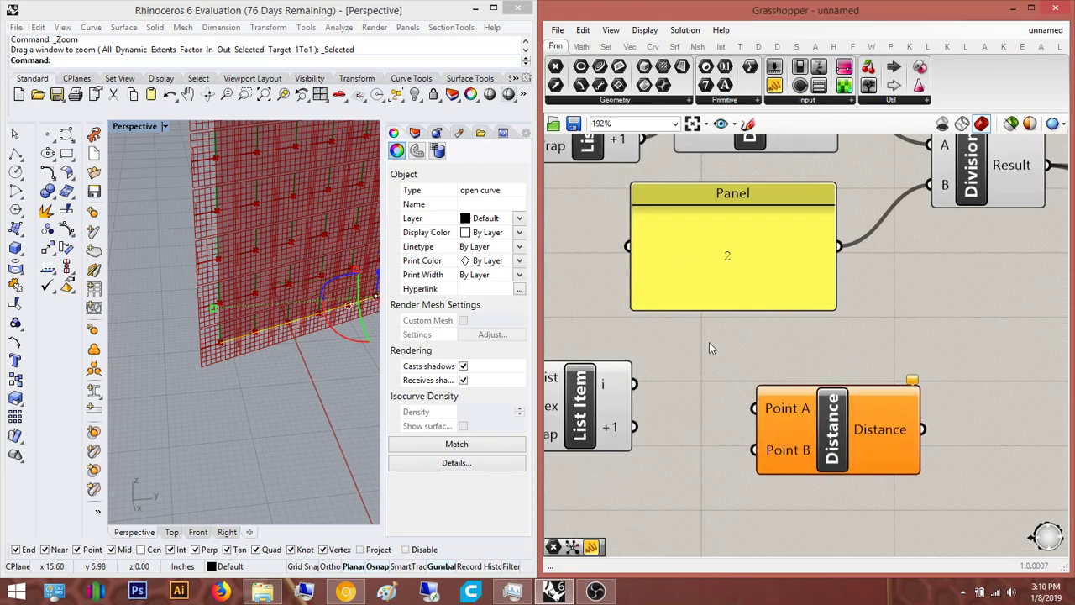
{"action": "left_click_drag", "start_coordinate": [635, 386], "coordinate": [755, 409]}
{"action": "left_click_drag", "start_coordinate": [755, 449], "coordinate": [638, 427]}
{"action": "right_click_drag", "start_coordinate": [833, 437], "coordinate": [772, 449]}
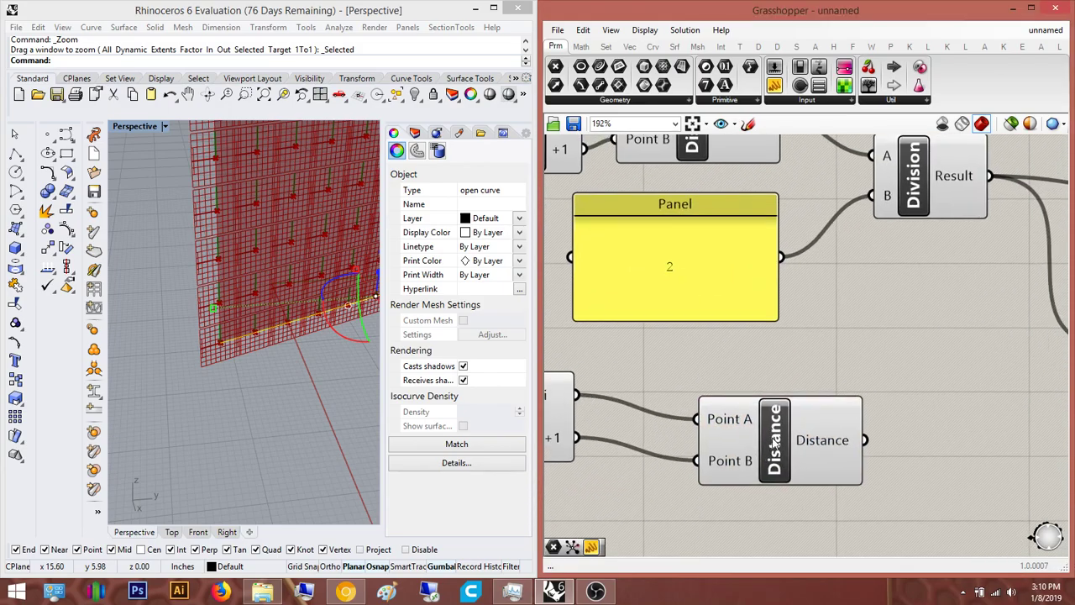
{"action": "left_click_drag", "start_coordinate": [772, 448], "coordinate": [739, 402]}
Add a Division component and feed it the new Distance output as A and the panel value 2 as B
{"action": "right_click_drag", "start_coordinate": [872, 411], "coordinate": [841, 430]}
{"action": "scroll", "coordinate": [841, 430], "scroll_direction": "down", "scroll_amount": 3}
{"action": "double_click", "coordinate": [832, 411]}
{"action": "type", "text": "division"}
{"action": "key", "text": "Return"}
{"action": "scroll", "coordinate": [759, 338], "scroll_direction": "up", "scroll_amount": 1}
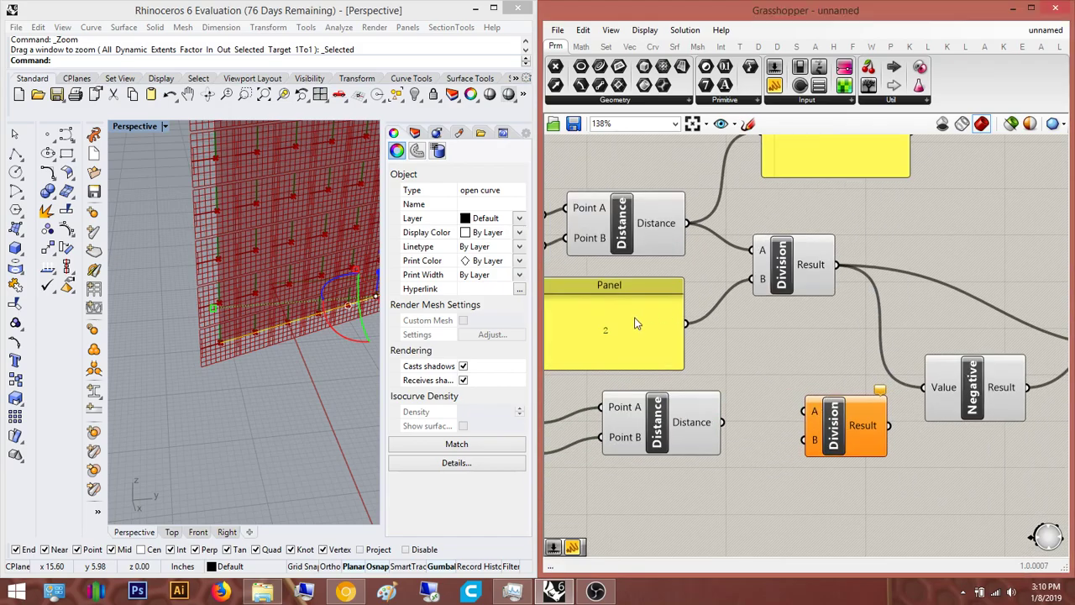
{"action": "left_click_drag", "start_coordinate": [687, 328], "coordinate": [798, 446]}
{"action": "left_click_drag", "start_coordinate": [790, 406], "coordinate": [724, 423]}
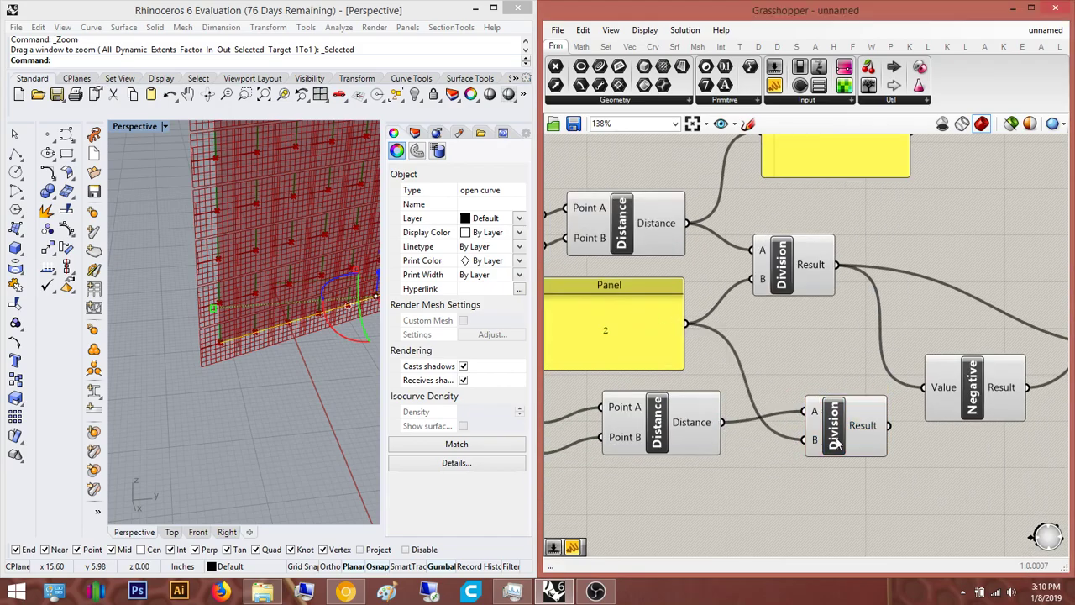
{"action": "right_click_drag", "start_coordinate": [855, 438], "coordinate": [704, 396]}
{"action": "left_click_drag", "start_coordinate": [704, 395], "coordinate": [718, 422]}
Add a second Construct Domain component and connect its Domain output to the Rectangle's Y Size
{"action": "right_click_drag", "start_coordinate": [768, 420], "coordinate": [616, 344]}
{"action": "scroll", "coordinate": [615, 344], "scroll_direction": "down", "scroll_amount": 4}
{"action": "double_click", "coordinate": [816, 467]}
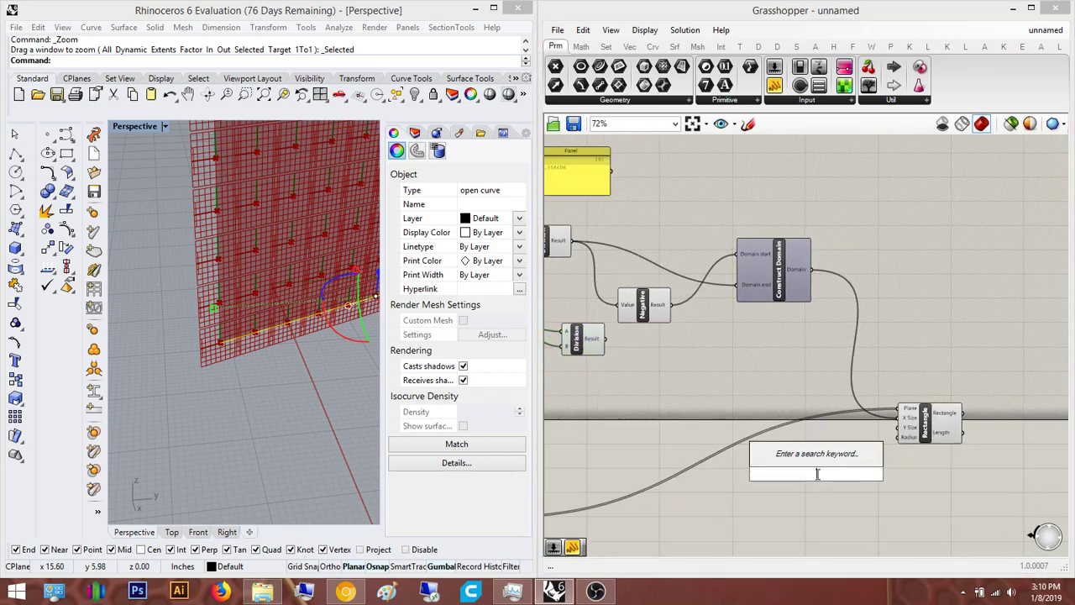
{"action": "type", "text": "construct domain"}
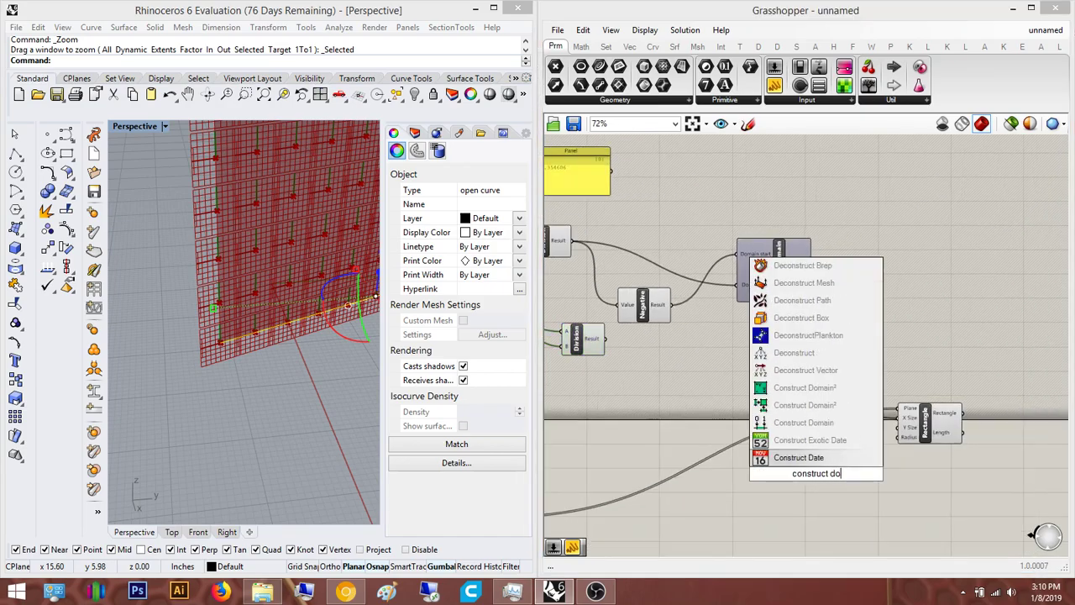
{"action": "key", "text": "Return"}
{"action": "scroll", "coordinate": [886, 449], "scroll_direction": "up", "scroll_amount": 3}
{"action": "left_click_drag", "start_coordinate": [905, 414], "coordinate": [835, 489]}
{"action": "scroll", "coordinate": [771, 430], "scroll_direction": "down", "scroll_amount": 3}
Add a Negative component linking the second Division's Result to the new Construct Domain's Domain start
{"action": "right_click_drag", "start_coordinate": [771, 430], "coordinate": [786, 454]}
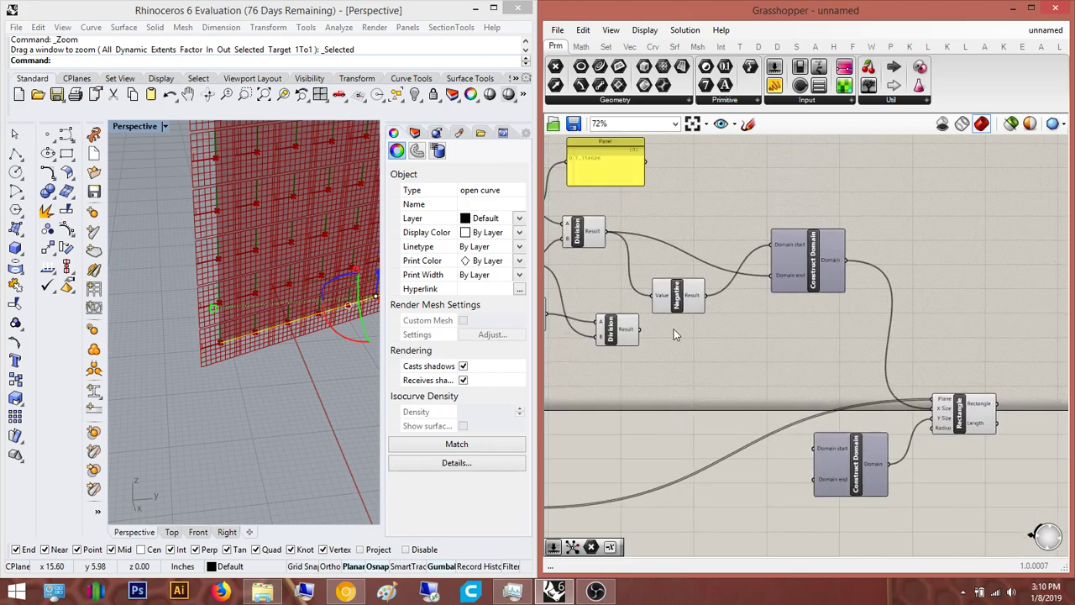
{"action": "double_click", "coordinate": [728, 339]}
{"action": "type", "text": "negative"}
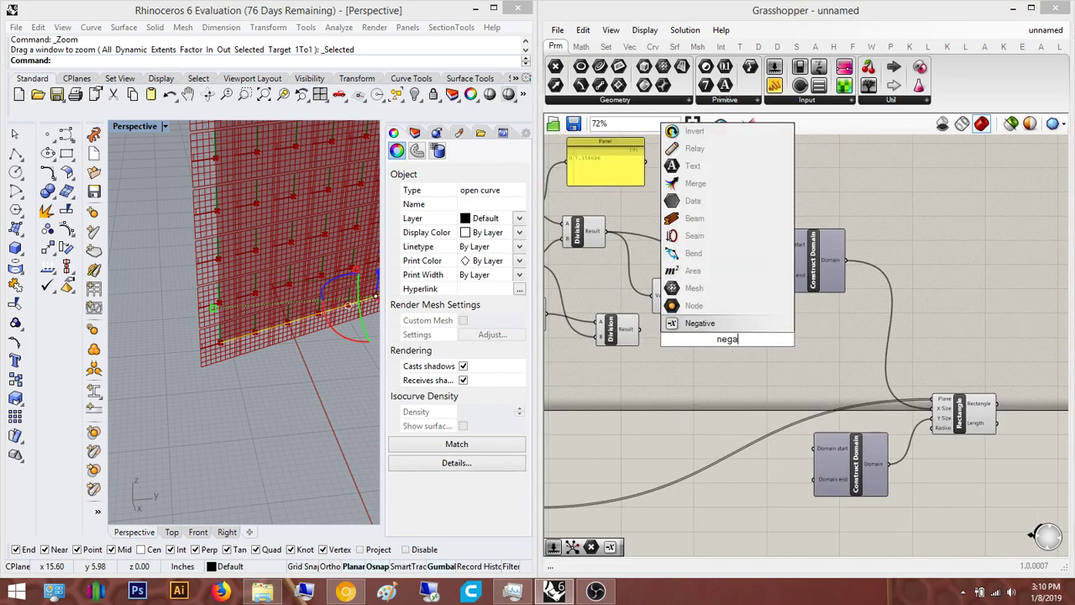
{"action": "key", "text": "Return"}
{"action": "scroll", "coordinate": [730, 344], "scroll_direction": "up", "scroll_amount": 3}
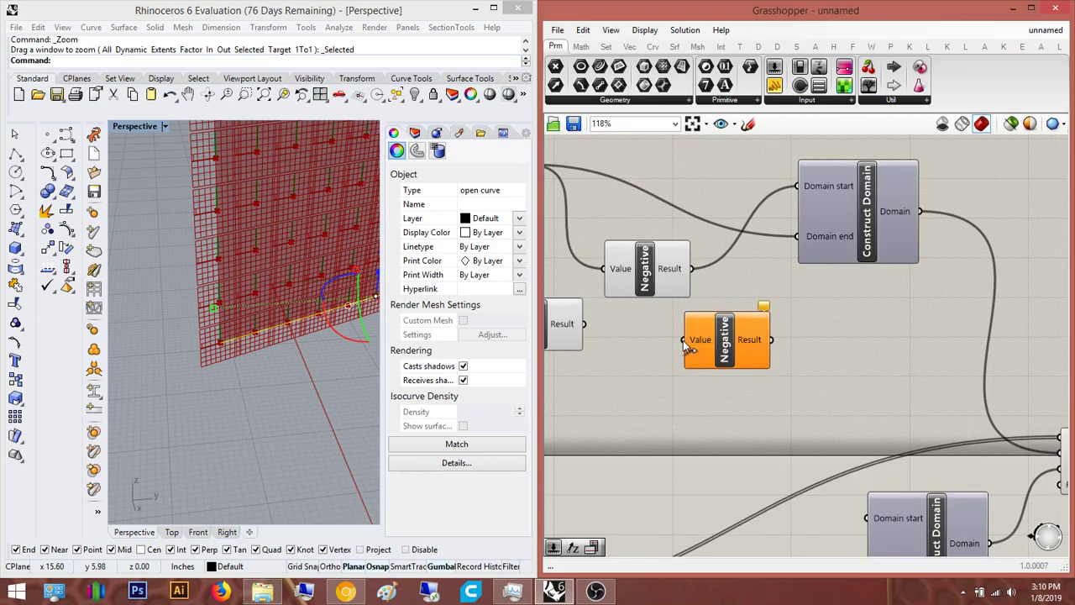
{"action": "left_click", "coordinate": [589, 338]}
{"action": "left_click_drag", "start_coordinate": [771, 340], "coordinate": [865, 517]}
{"action": "right_click_drag", "start_coordinate": [801, 479], "coordinate": [787, 397]}
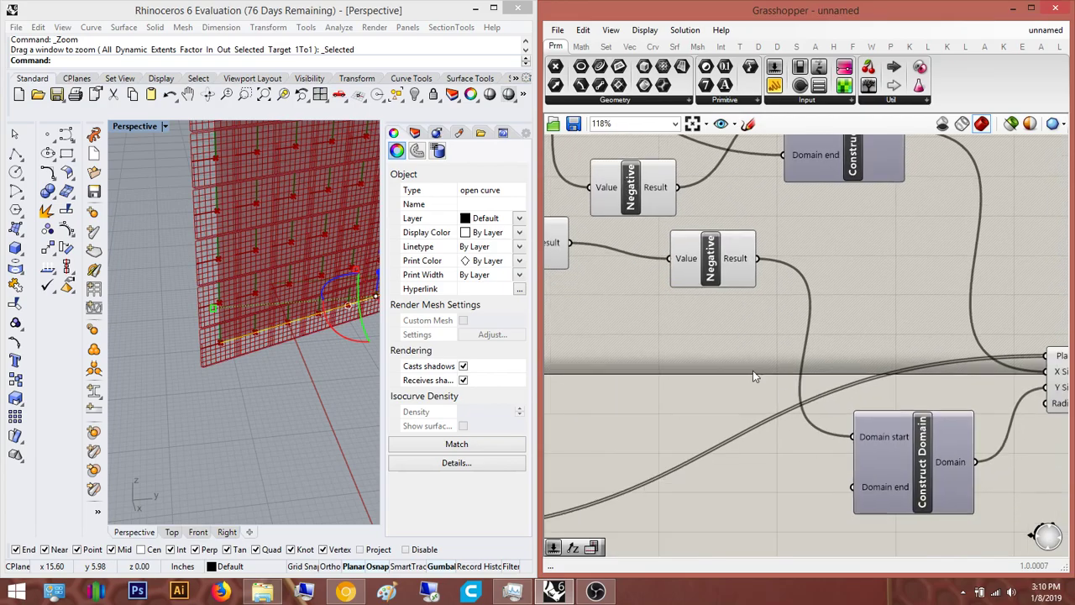
Connect the second Division's Result to the new Construct Domain's Domain end and inspect the Rectangle preview in the Rhino viewport
{"action": "left_click_drag", "start_coordinate": [570, 243], "coordinate": [876, 488]}
{"action": "right_click_drag", "start_coordinate": [876, 488], "coordinate": [711, 470]}
{"action": "left_click", "coordinate": [916, 369]}
{"action": "scroll", "coordinate": [238, 288], "scroll_direction": "up", "scroll_amount": 6}
{"action": "scroll", "coordinate": [269, 270], "scroll_direction": "down", "scroll_amount": 10}
{"action": "right_click_drag", "start_coordinate": [269, 270], "coordinate": [284, 206]}
{"action": "scroll", "coordinate": [264, 252], "scroll_direction": "up", "scroll_amount": 8}
{"action": "right_click_drag", "start_coordinate": [289, 257], "coordinate": [324, 249]}
Move the second Construct Domain next to its Negative component and shift the Rectangle component up beside the domains
{"action": "right_click_drag", "start_coordinate": [844, 356], "coordinate": [768, 368]}
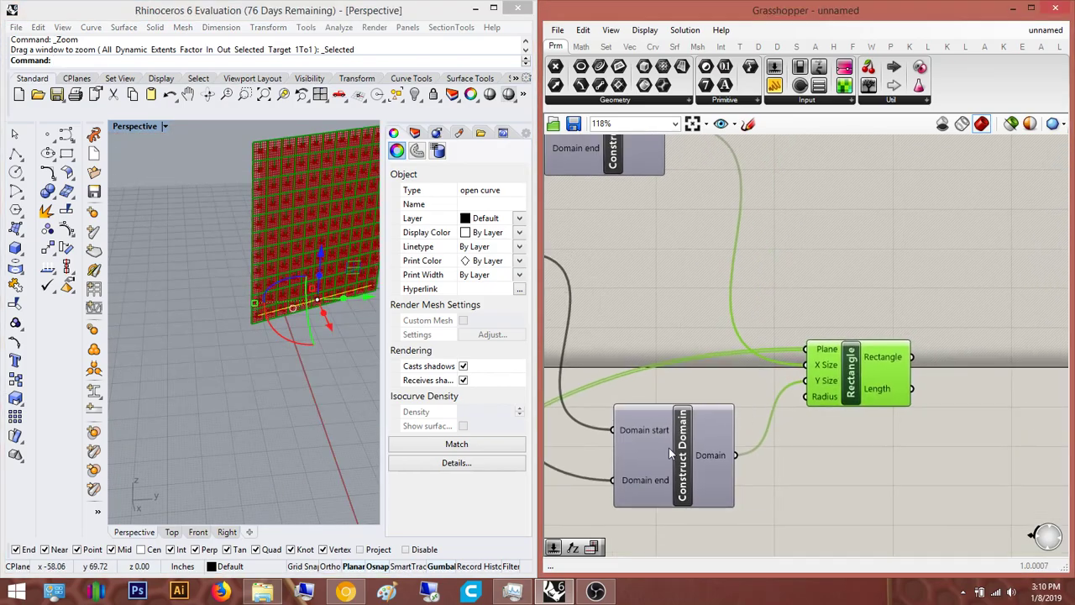
{"action": "left_click_drag", "start_coordinate": [646, 461], "coordinate": [617, 330]}
{"action": "right_click_drag", "start_coordinate": [617, 330], "coordinate": [795, 381]}
{"action": "left_click_drag", "start_coordinate": [791, 370], "coordinate": [755, 306]}
{"action": "left_click", "coordinate": [931, 314]}
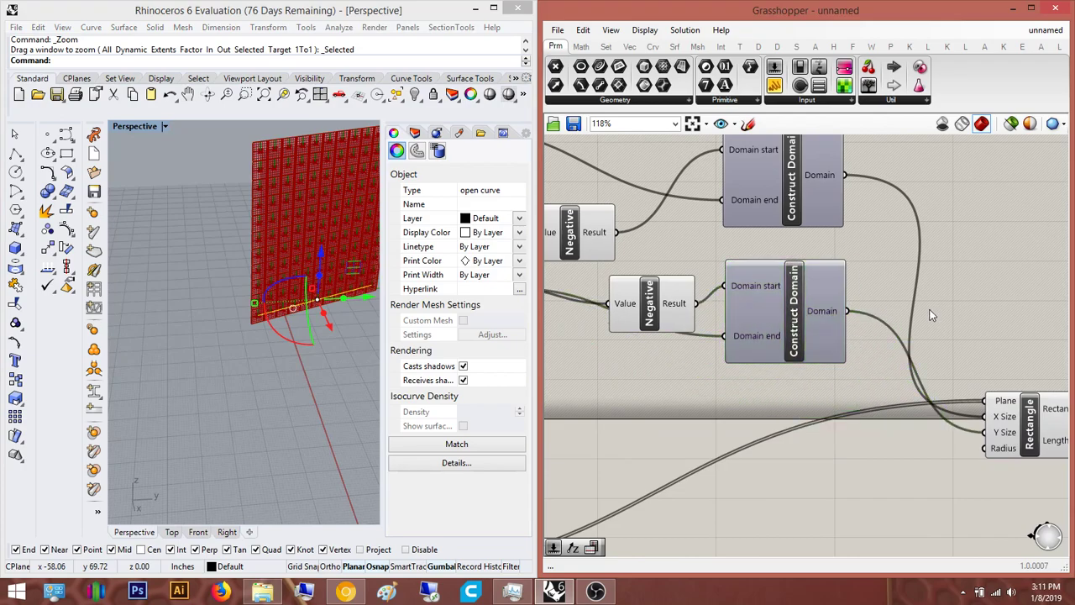
{"action": "right_click_drag", "start_coordinate": [930, 314], "coordinate": [863, 316]}
{"action": "left_click_drag", "start_coordinate": [976, 438], "coordinate": [990, 280]}
{"action": "right_click_drag", "start_coordinate": [990, 280], "coordinate": [917, 346]}
{"action": "right_click_drag", "start_coordinate": [314, 157], "coordinate": [350, 175]}
Connect the readout panel to the second Distance output and duplicate the panel
{"action": "right_click_drag", "start_coordinate": [819, 313], "coordinate": [904, 295]}
{"action": "scroll", "coordinate": [905, 295], "scroll_direction": "down", "scroll_amount": 4}
{"action": "scroll", "coordinate": [637, 234], "scroll_direction": "up", "scroll_amount": 4}
{"action": "right_click_drag", "start_coordinate": [637, 234], "coordinate": [759, 298]}
{"action": "left_click_drag", "start_coordinate": [790, 212], "coordinate": [753, 457]}
{"action": "right_click_drag", "start_coordinate": [821, 202], "coordinate": [761, 243]}
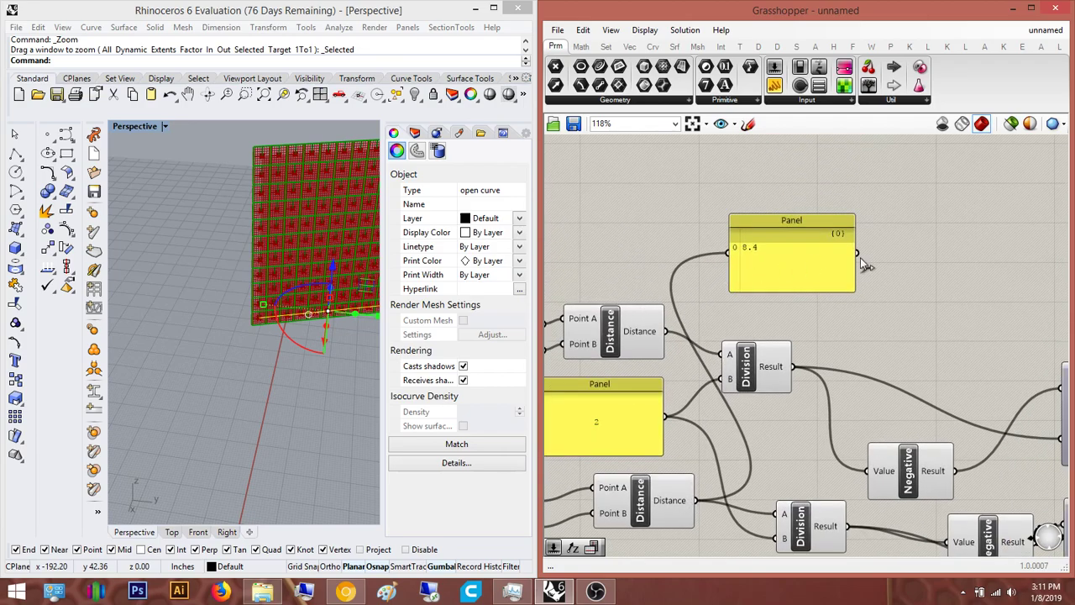
{"action": "left_click_drag", "start_coordinate": [800, 267], "coordinate": [943, 310], "text": "alt"}
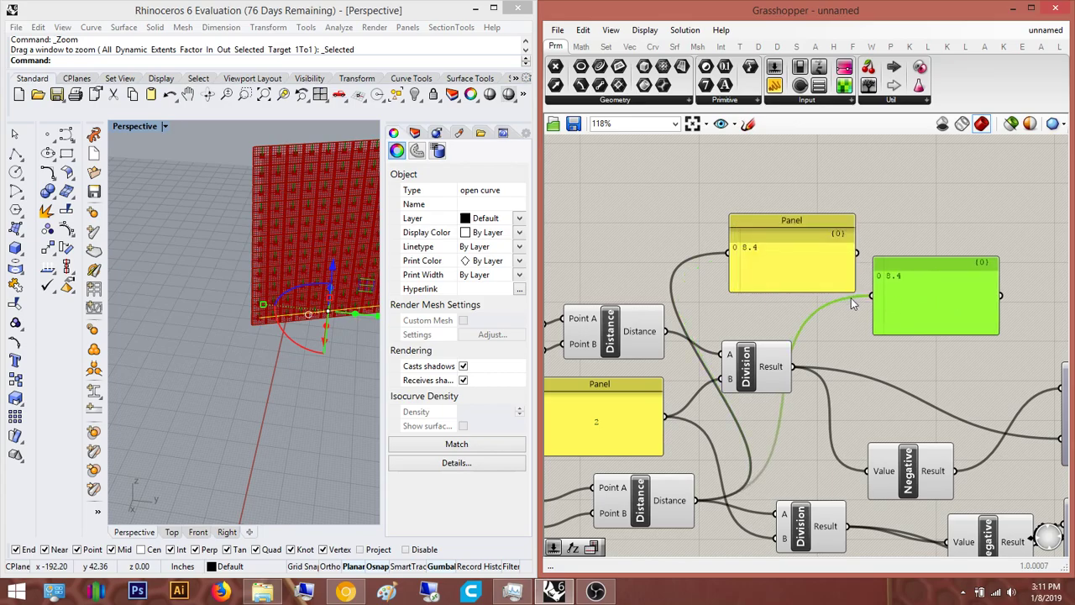
Place one readout panel below the second Division and connect the upper readout panel to the first Distance output
{"action": "left_click_drag", "start_coordinate": [785, 282], "coordinate": [951, 424]}
{"action": "left_click_drag", "start_coordinate": [937, 311], "coordinate": [896, 173]}
{"action": "left_click_drag", "start_coordinate": [936, 355], "coordinate": [899, 312]}
{"action": "scroll", "coordinate": [907, 357], "scroll_direction": "down", "scroll_amount": 1}
{"action": "right_click_drag", "start_coordinate": [907, 356], "coordinate": [849, 214]}
{"action": "key", "text": "ctrl+z"}
{"action": "left_click_drag", "start_coordinate": [850, 215], "coordinate": [718, 385]}
{"action": "left_click", "coordinate": [818, 413]}
{"action": "scroll", "coordinate": [895, 375], "scroll_direction": "down", "scroll_amount": 3}
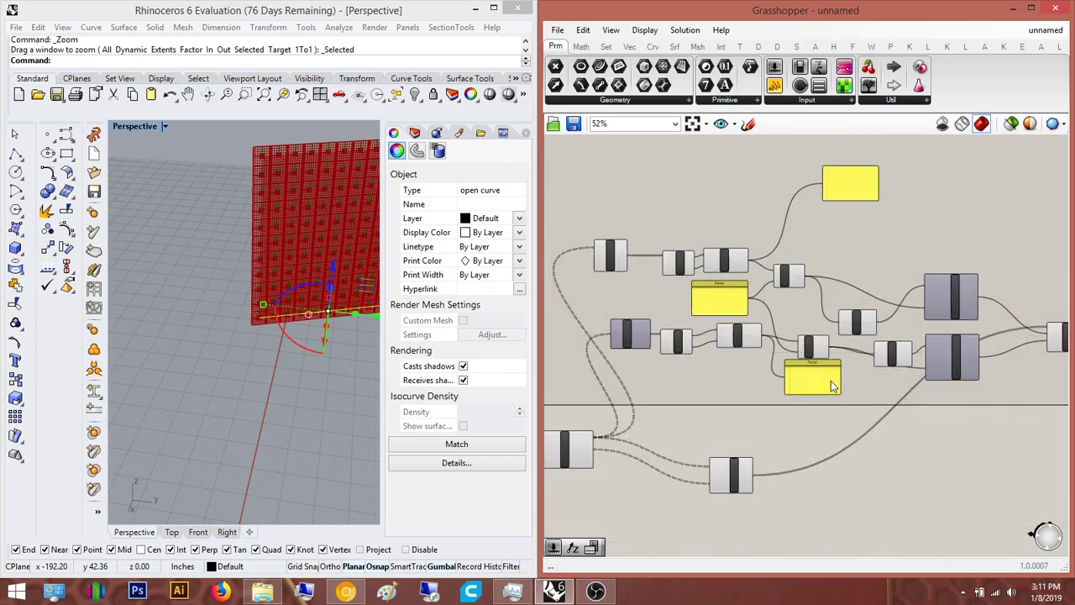
Nudge the panel holding 2 aside and group the lower chain from Flip Matrix to Construct Domain with its readout panel
{"action": "left_click_drag", "start_coordinate": [719, 302], "coordinate": [705, 303]}
{"action": "right_click_drag", "start_coordinate": [939, 422], "coordinate": [925, 392]}
{"action": "left_click_drag", "start_coordinate": [968, 393], "coordinate": [590, 300]}
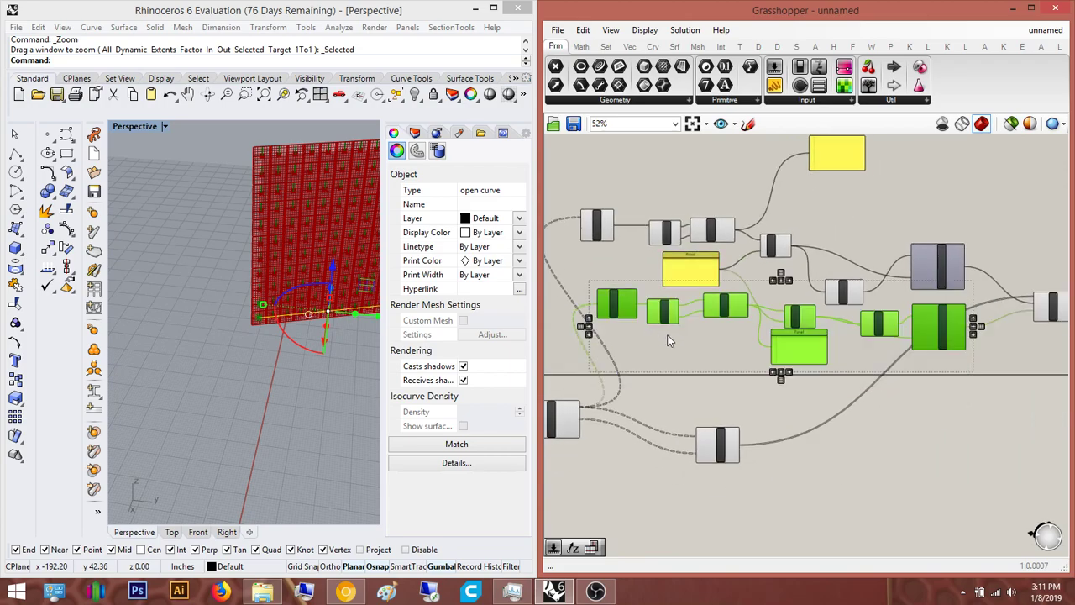
{"action": "middle_click", "coordinate": [741, 314]}
{"action": "left_click", "coordinate": [743, 278]}
{"action": "right_click_drag", "start_coordinate": [849, 291], "coordinate": [890, 332]}
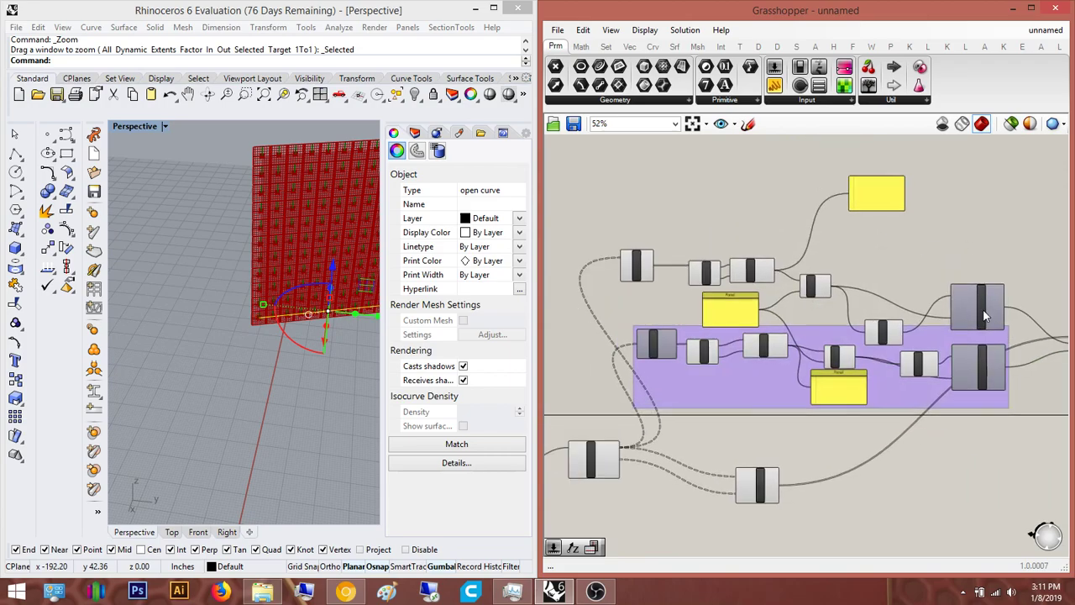
Align the upper Negative with its Division and group the upper chain from Flatten Tree to Construct Domain
{"action": "left_click_drag", "start_coordinate": [889, 332], "coordinate": [886, 289]}
{"action": "left_click", "coordinate": [990, 300], "text": "shift"}
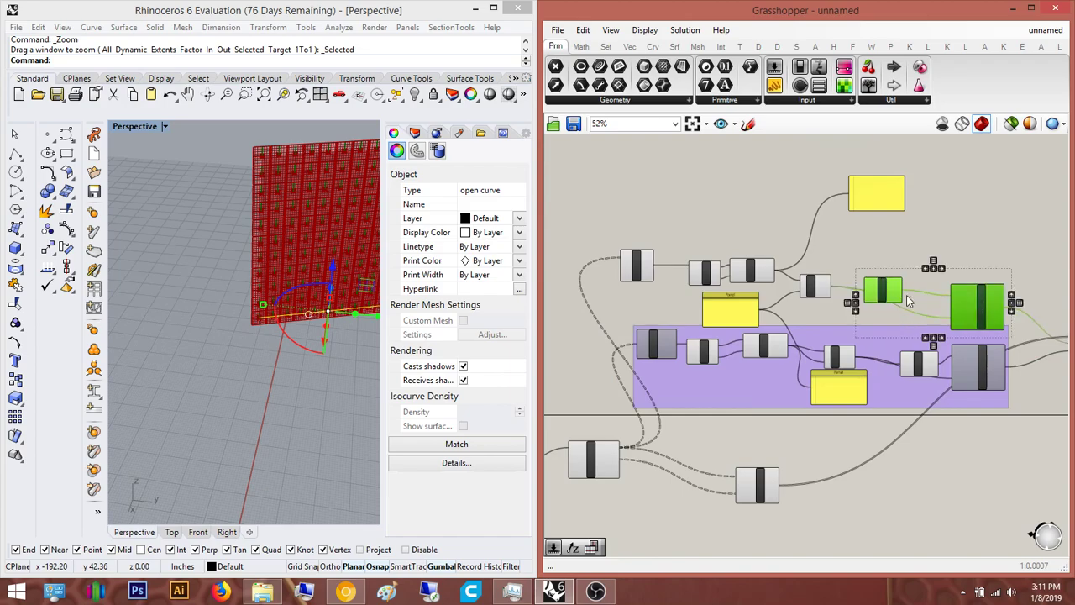
{"action": "left_click", "coordinate": [815, 292], "text": "shift"}
{"action": "left_click", "coordinate": [750, 270], "text": "shift"}
{"action": "left_click", "coordinate": [703, 271], "text": "shift"}
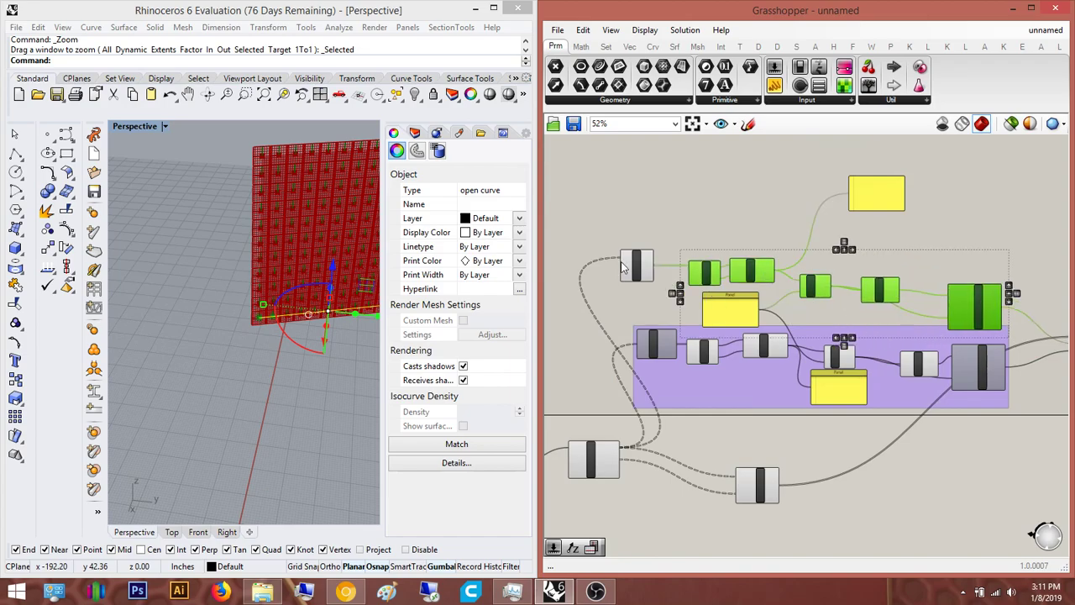
{"action": "left_click", "coordinate": [636, 265], "text": "shift"}
{"action": "middle_click", "coordinate": [669, 256]}
{"action": "left_click", "coordinate": [670, 218]}
{"action": "right_click_drag", "start_coordinate": [923, 238], "coordinate": [897, 253]}
Move the upper group higher above the lower one and bring its readout panel down onto the group
{"action": "left_click_drag", "start_coordinate": [898, 269], "coordinate": [898, 223]}
{"action": "left_click_drag", "start_coordinate": [839, 204], "coordinate": [849, 167]}
{"action": "left_click", "coordinate": [960, 186]}
{"action": "scroll", "coordinate": [861, 299], "scroll_direction": "down", "scroll_amount": 2}
{"action": "right_click_drag", "start_coordinate": [861, 299], "coordinate": [890, 305]}
{"action": "scroll", "coordinate": [820, 241], "scroll_direction": "up", "scroll_amount": 2}
{"action": "left_click_drag", "start_coordinate": [820, 242], "coordinate": [853, 312]}
{"action": "left_click", "coordinate": [852, 204]}
{"action": "right_click_drag", "start_coordinate": [869, 303], "coordinate": [789, 349]}
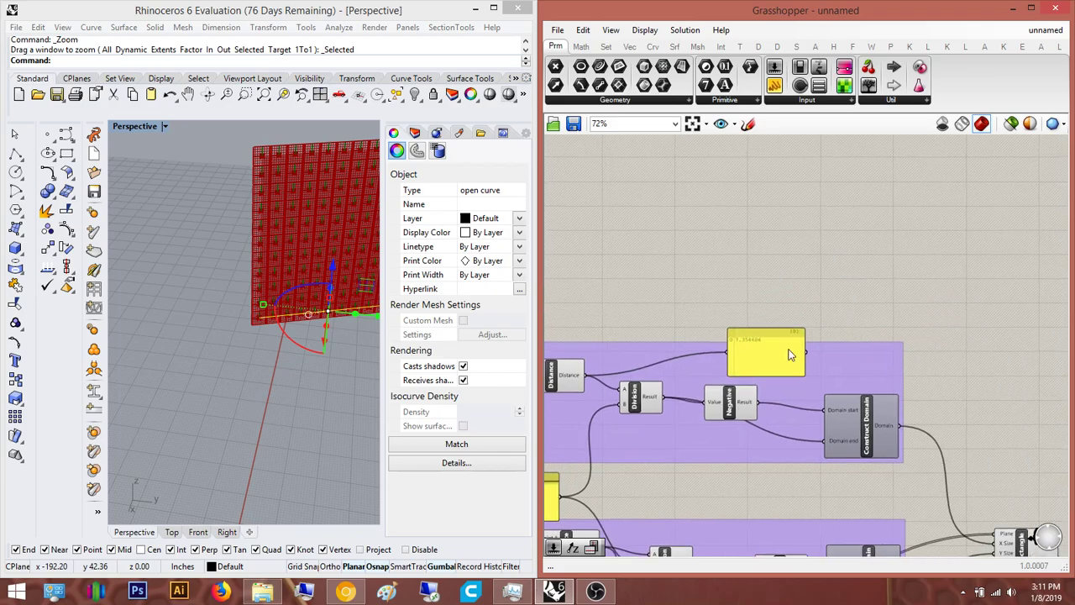
Ungroup the upper chain of components
{"action": "right_click", "coordinate": [861, 353]}
{"action": "left_click", "coordinate": [899, 460]}
{"action": "scroll", "coordinate": [837, 293], "scroll_direction": "down", "scroll_amount": 2}
{"action": "right_click_drag", "start_coordinate": [837, 293], "coordinate": [1009, 338]}
Group the upper chain together with its readout panel, leaving out the panel that holds 2
{"action": "left_click_drag", "start_coordinate": [1056, 431], "coordinate": [694, 309]}
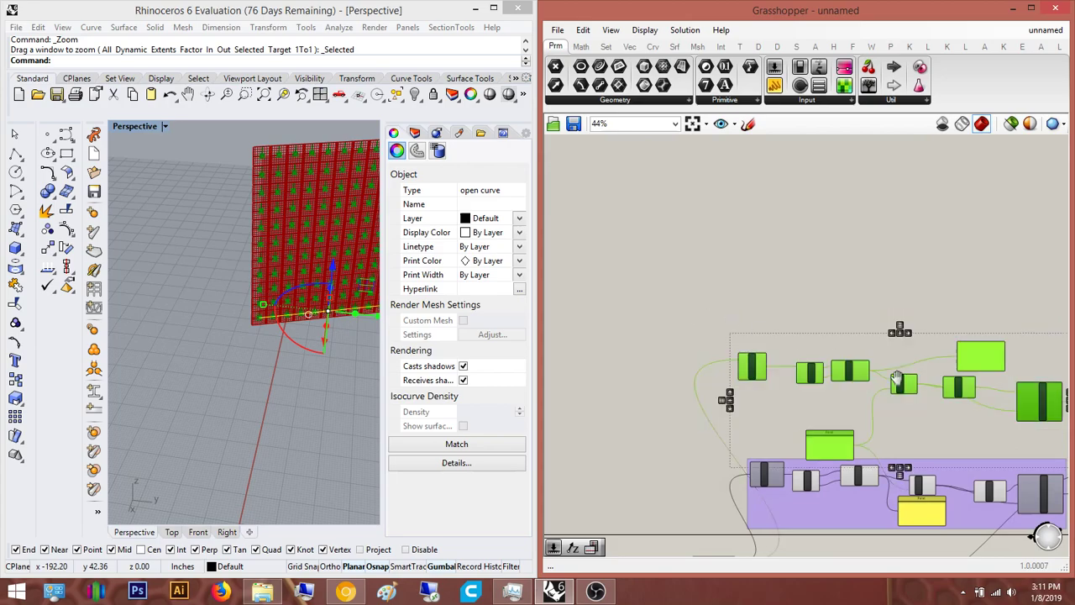
{"action": "right_click_drag", "start_coordinate": [897, 378], "coordinate": [736, 375]}
{"action": "left_click", "coordinate": [664, 434], "text": "ctrl"}
{"action": "right_click_drag", "start_coordinate": [811, 324], "coordinate": [859, 287]}
{"action": "middle_click", "coordinate": [750, 338]}
{"action": "left_click", "coordinate": [747, 299]}
{"action": "left_click", "coordinate": [877, 267]}
Review the definition's data flow from Extrude and Divide Surface through the two grouped chains to Rectangle
{"action": "scroll", "coordinate": [925, 347], "scroll_direction": "down", "scroll_amount": 3}
{"action": "scroll", "coordinate": [832, 352], "scroll_direction": "up", "scroll_amount": 5}
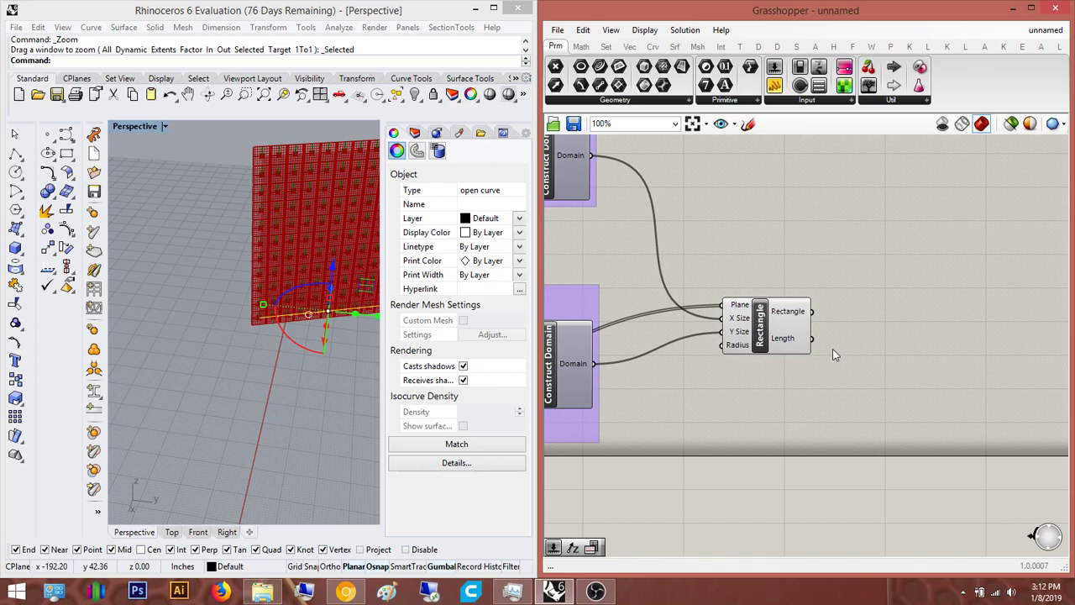
{"action": "scroll", "coordinate": [832, 348], "scroll_direction": "down", "scroll_amount": 3}
{"action": "mouse_move", "coordinate": [870, 356]}
{"action": "right_mouse_down"}
{"action": "mouse_move", "coordinate": [803, 375]}
{"action": "mouse_move", "coordinate": [940, 344]}
{"action": "right_mouse_up"}
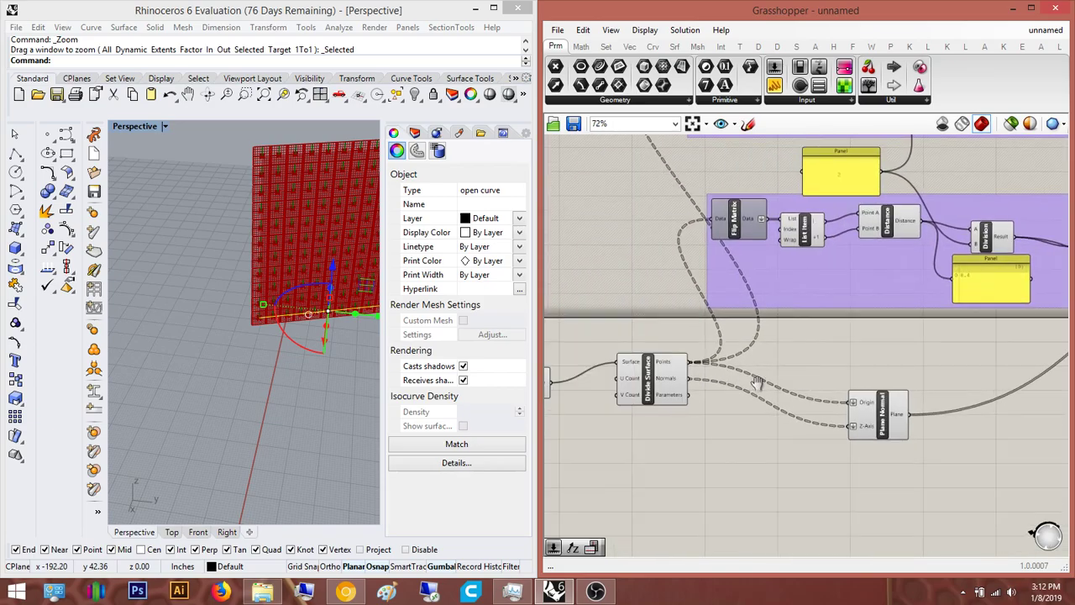
{"action": "right_click_drag", "start_coordinate": [739, 382], "coordinate": [858, 385]}
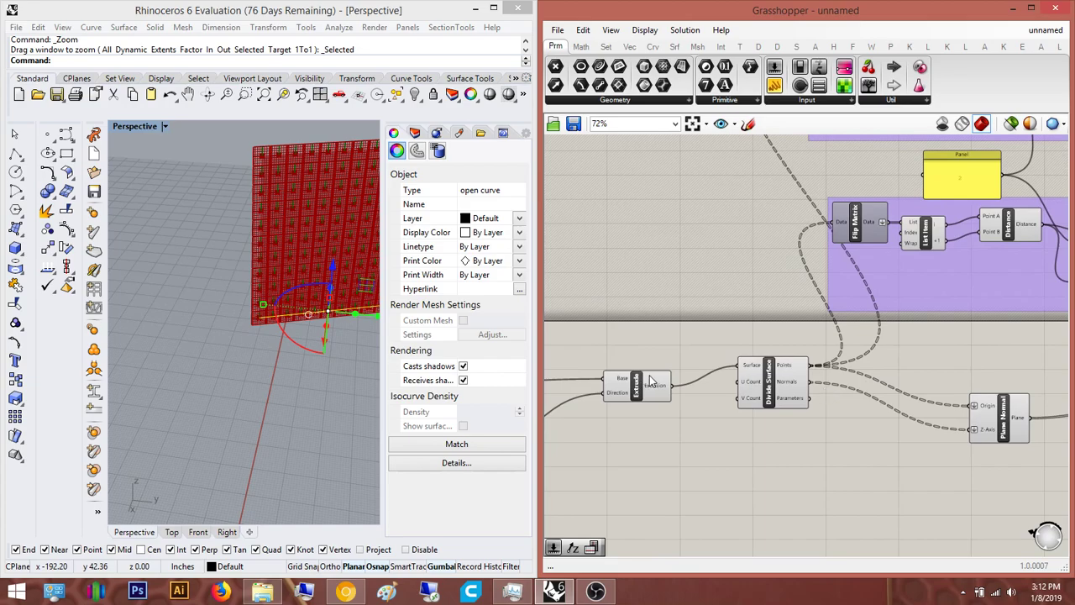
{"action": "right_click_drag", "start_coordinate": [906, 235], "coordinate": [647, 324]}
{"action": "right_click_drag", "start_coordinate": [756, 368], "coordinate": [596, 359]}
{"action": "right_click_drag", "start_coordinate": [907, 396], "coordinate": [671, 399]}
Select the Rectangle component and examine the rectangle grid on the wall in the perspective view
{"action": "left_click", "coordinate": [827, 286]}
{"action": "right_click_drag", "start_coordinate": [846, 376], "coordinate": [768, 390]}
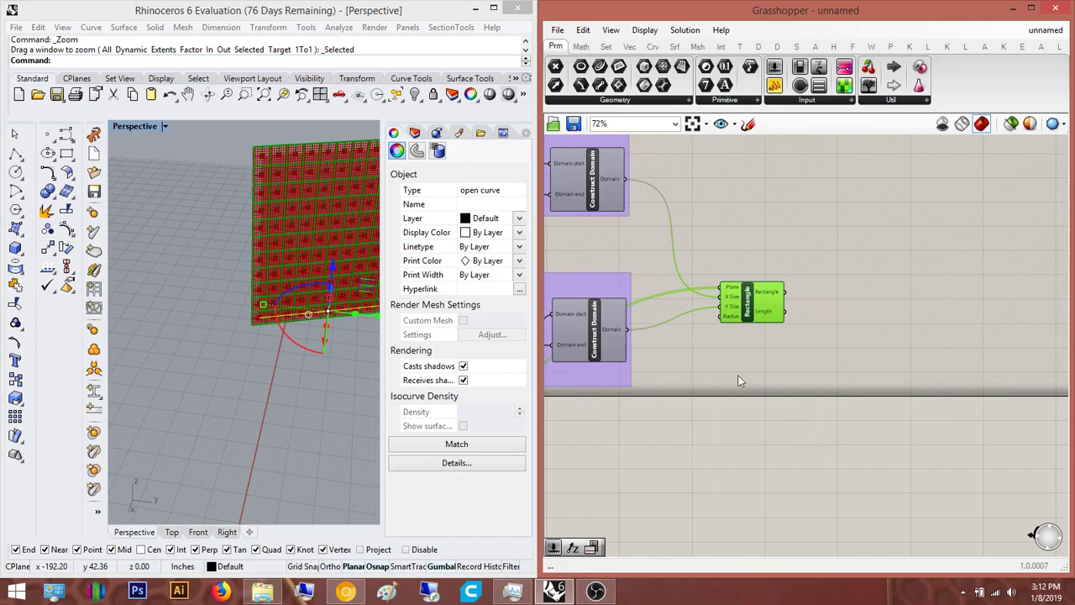
{"action": "scroll", "coordinate": [323, 296], "scroll_direction": "down", "scroll_amount": 3}
{"action": "scroll", "coordinate": [314, 194], "scroll_direction": "up", "scroll_amount": 8}
{"action": "right_click_drag", "start_coordinate": [263, 277], "coordinate": [304, 211]}
{"action": "right_click_drag", "start_coordinate": [838, 324], "coordinate": [964, 300]}
{"action": "right_click_drag", "start_coordinate": [605, 419], "coordinate": [781, 322]}
{"action": "scroll", "coordinate": [782, 322], "scroll_direction": "down", "scroll_amount": 4}
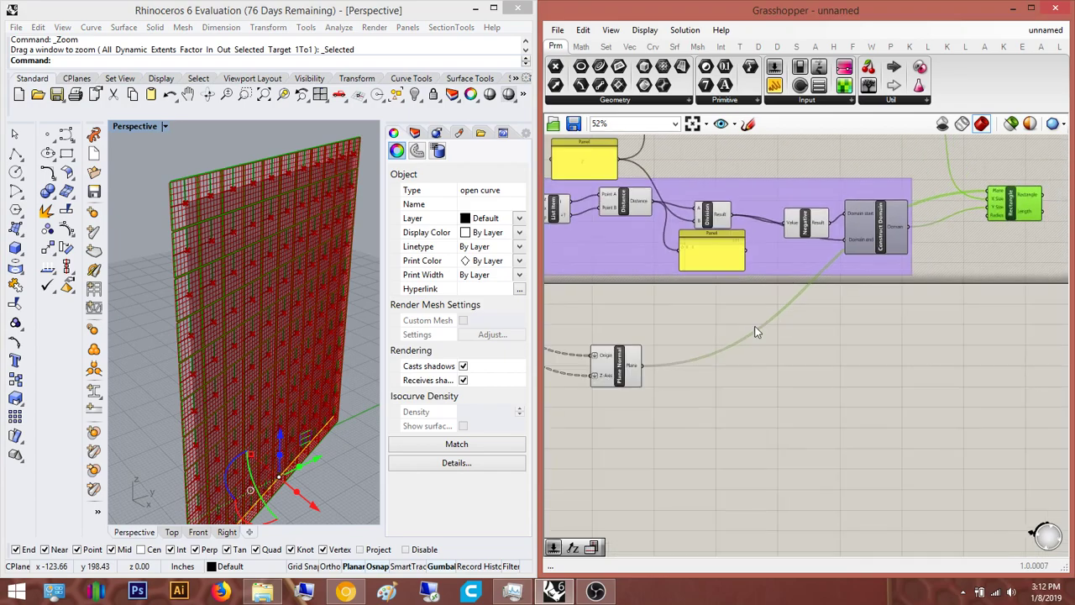
Add an integer Number Slider with value 12 and place it below the Extrude component, beside Divide Surface
{"action": "right_click_drag", "start_coordinate": [702, 342], "coordinate": [802, 324]}
{"action": "scroll", "coordinate": [642, 340], "scroll_direction": "up", "scroll_amount": 4}
{"action": "right_click_drag", "start_coordinate": [642, 340], "coordinate": [708, 331]}
{"action": "scroll", "coordinate": [777, 308], "scroll_direction": "up", "scroll_amount": 3}
{"action": "double_click", "coordinate": [776, 308]}
{"action": "type", "text": "number slider"}
{"action": "key", "text": "Return"}
{"action": "left_click_drag", "start_coordinate": [820, 306], "coordinate": [746, 306]}
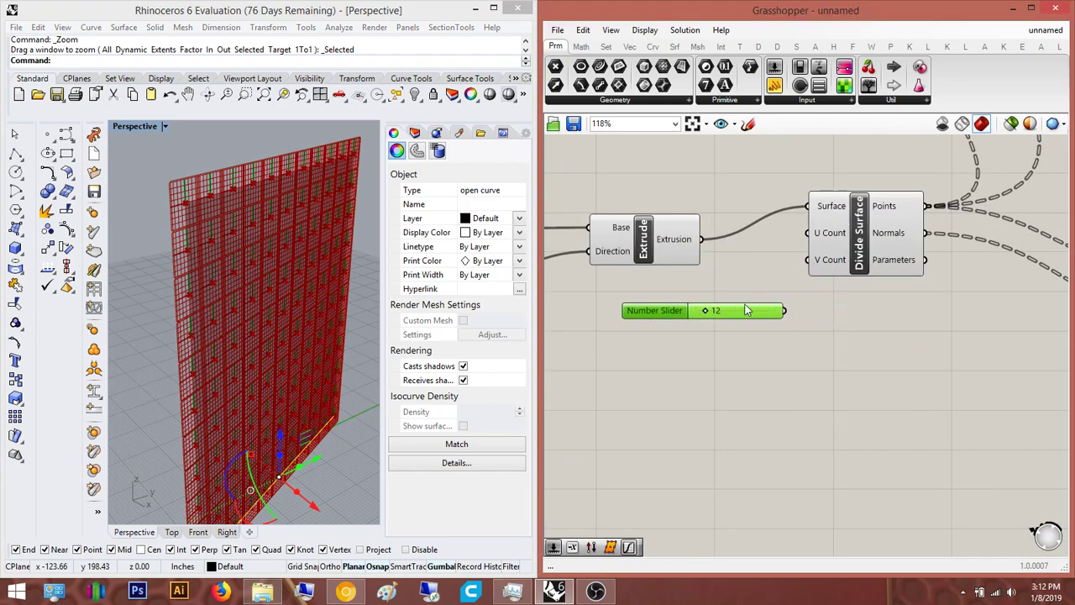
Connect the slider to both U Count and V Count of Divide Surface and preview the points and rectangles
{"action": "left_click_drag", "start_coordinate": [808, 233], "coordinate": [783, 308]}
{"action": "left_click_drag", "start_coordinate": [802, 265], "coordinate": [792, 315]}
{"action": "left_click_drag", "start_coordinate": [809, 260], "coordinate": [784, 309]}
{"action": "left_click", "coordinate": [855, 220]}
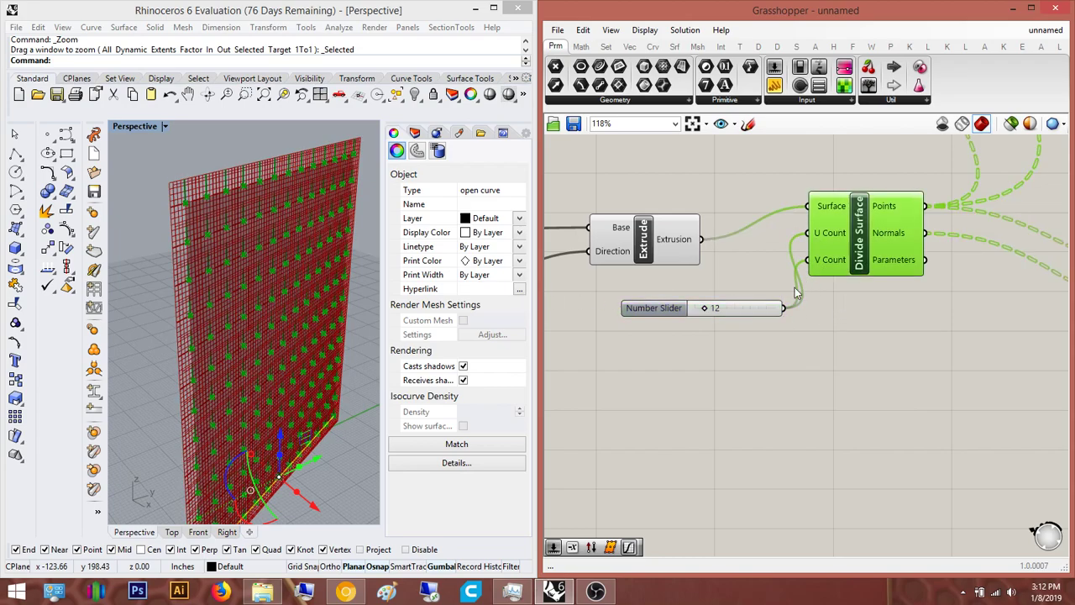
{"action": "scroll", "coordinate": [873, 240], "scroll_direction": "down", "scroll_amount": 6}
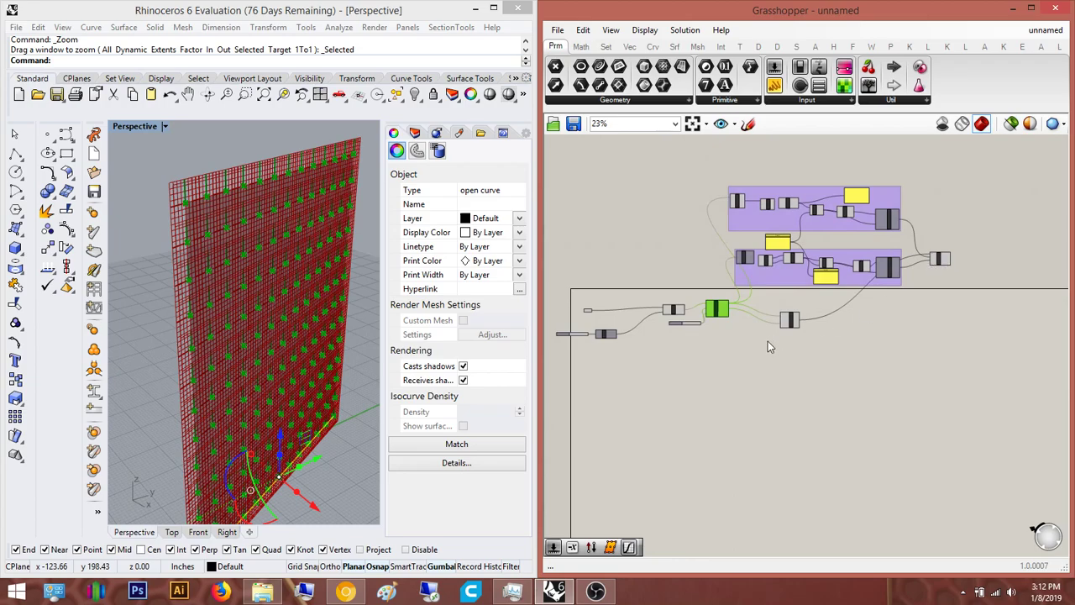
{"action": "left_click", "coordinate": [947, 261]}
{"action": "right_click_drag", "start_coordinate": [312, 298], "coordinate": [223, 330]}
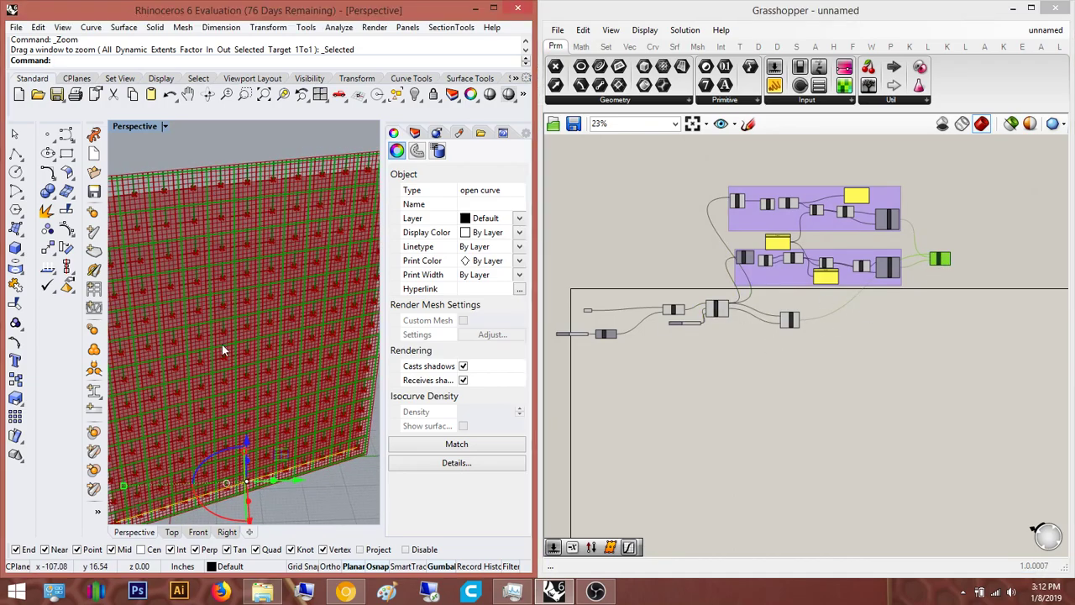
Set the division count slider to 23 and inspect the denser grid in the viewport
{"action": "scroll", "coordinate": [599, 357], "scroll_direction": "up", "scroll_amount": 6}
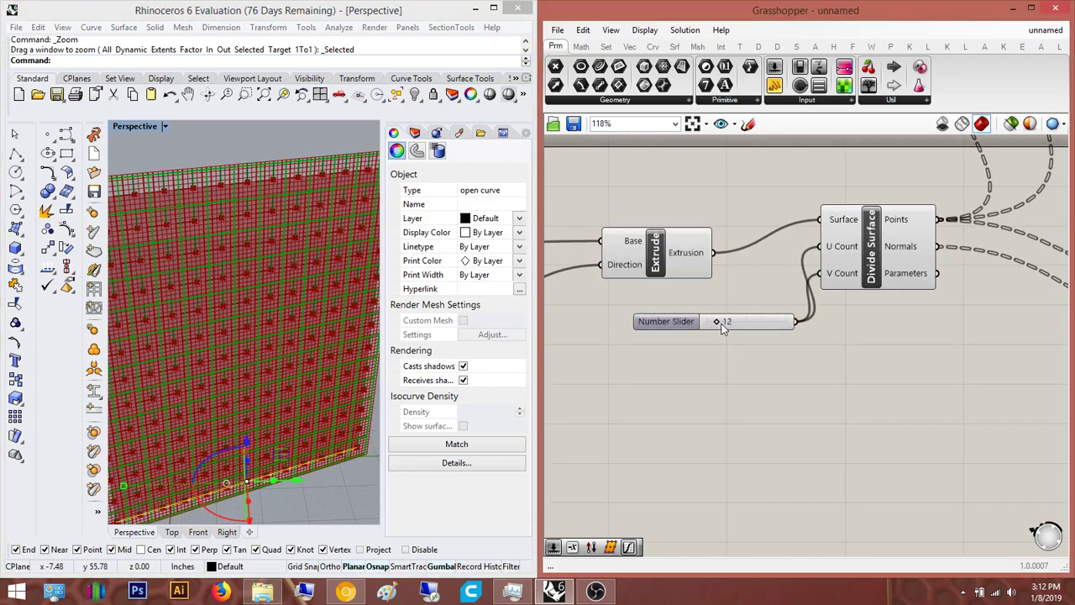
{"action": "mouse_move", "coordinate": [721, 326]}
{"action": "left_mouse_down"}
{"action": "mouse_move", "coordinate": [778, 328]}
{"action": "mouse_move", "coordinate": [727, 333]}
{"action": "left_mouse_up"}
{"action": "right_click_drag", "start_coordinate": [298, 295], "coordinate": [274, 324]}
{"action": "scroll", "coordinate": [274, 324], "scroll_direction": "down", "scroll_amount": 5}
{"action": "scroll", "coordinate": [286, 319], "scroll_direction": "up", "scroll_amount": 5}
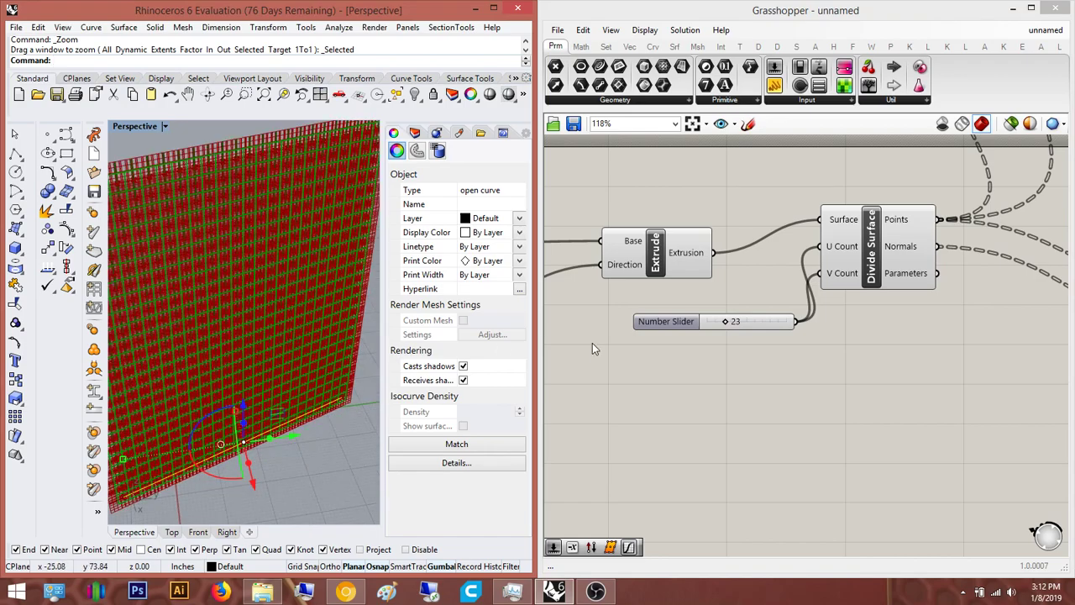
Set the division count slider to 10 and select the Rectangle component to preview the wall grid
{"action": "left_click_drag", "start_coordinate": [729, 327], "coordinate": [721, 327]}
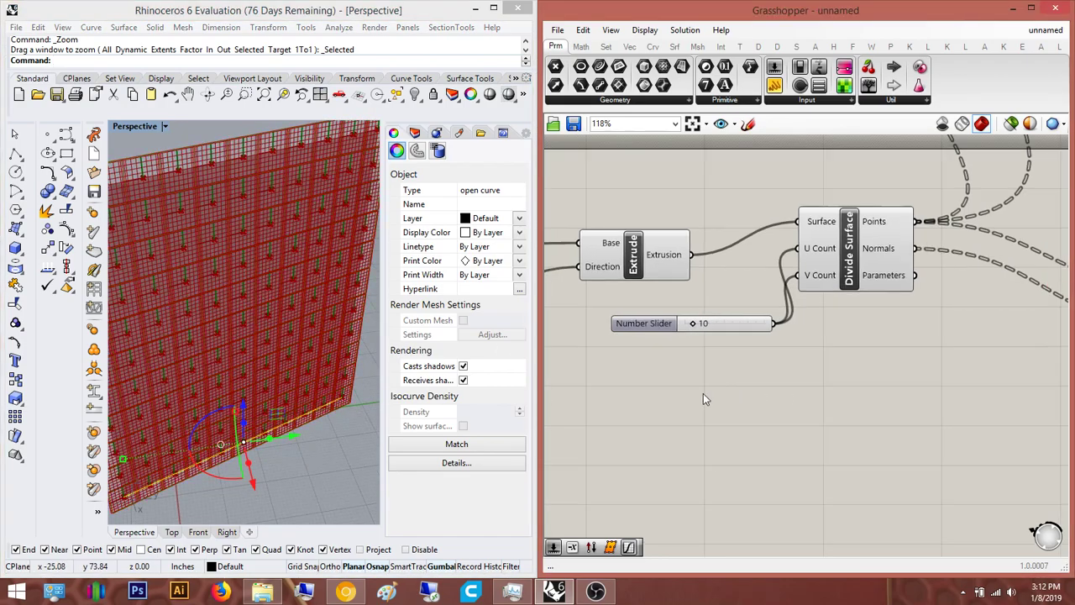
{"action": "scroll", "coordinate": [269, 298], "scroll_direction": "down", "scroll_amount": 3}
{"action": "scroll", "coordinate": [946, 289], "scroll_direction": "down", "scroll_amount": 5}
{"action": "scroll", "coordinate": [818, 298], "scroll_direction": "up", "scroll_amount": 5}
{"action": "scroll", "coordinate": [840, 310], "scroll_direction": "down", "scroll_amount": 5}
{"action": "scroll", "coordinate": [875, 310], "scroll_direction": "up", "scroll_amount": 4}
{"action": "left_click", "coordinate": [818, 322]}
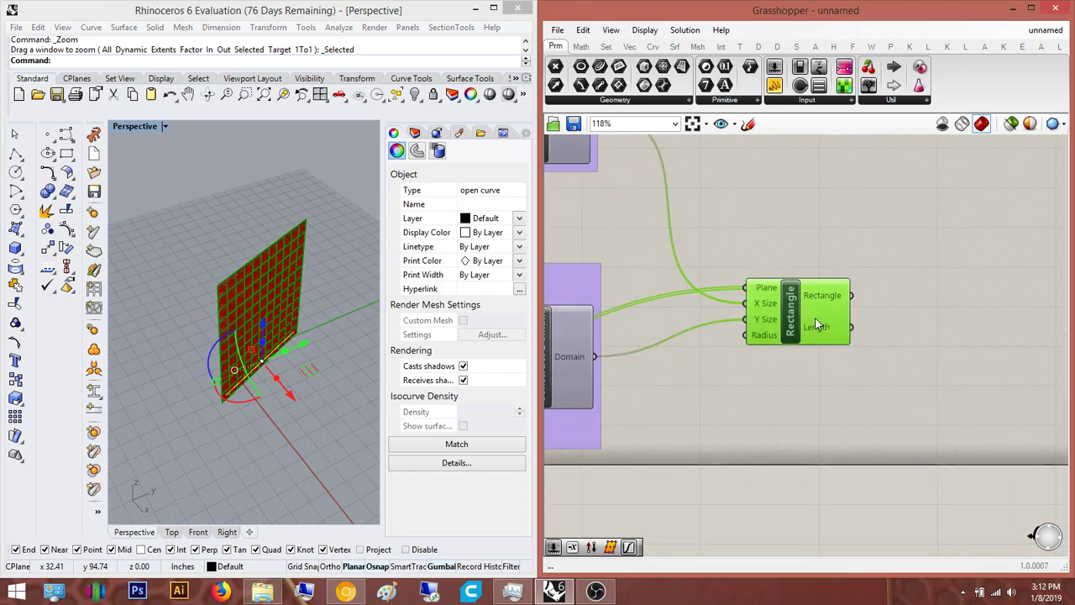
Add an Extrude component to the right of the Rectangle component
{"action": "right_click_drag", "start_coordinate": [243, 289], "coordinate": [240, 262]}
{"action": "scroll", "coordinate": [240, 262], "scroll_direction": "up", "scroll_amount": 4}
{"action": "right_click_drag", "start_coordinate": [733, 285], "coordinate": [666, 286]}
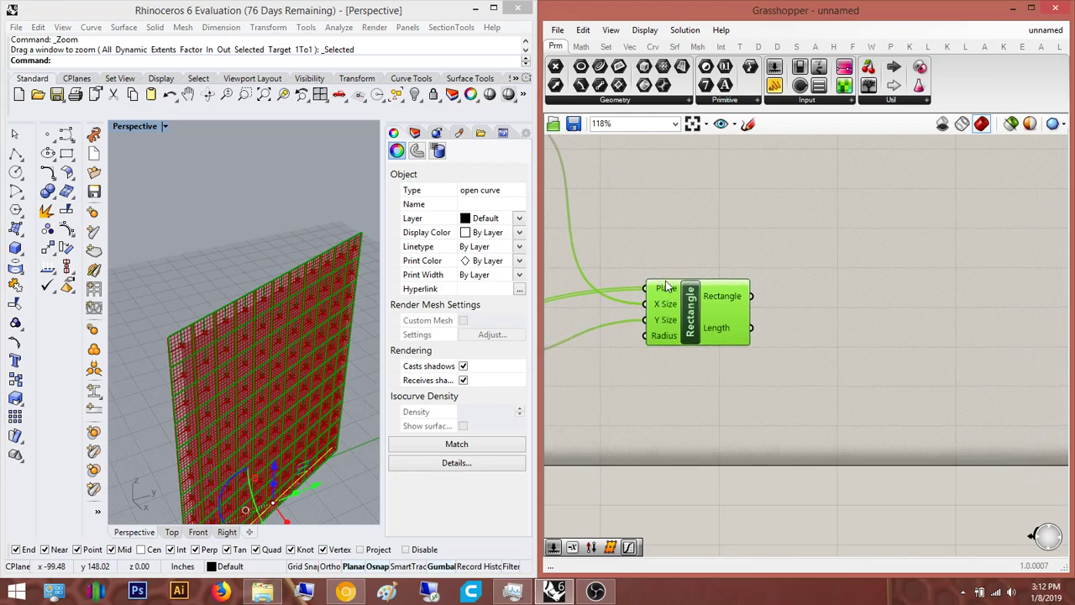
{"action": "mouse_move", "coordinate": [666, 287]}
{"action": "double_click", "coordinate": [922, 292]}
{"action": "type", "text": "extrude"}
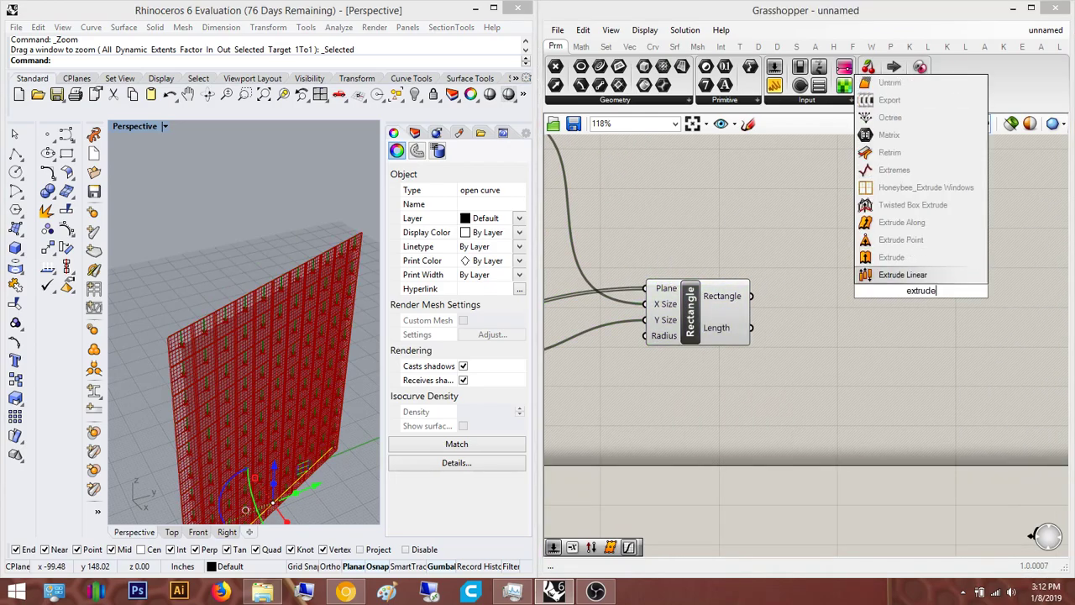
{"action": "key", "text": "Return"}
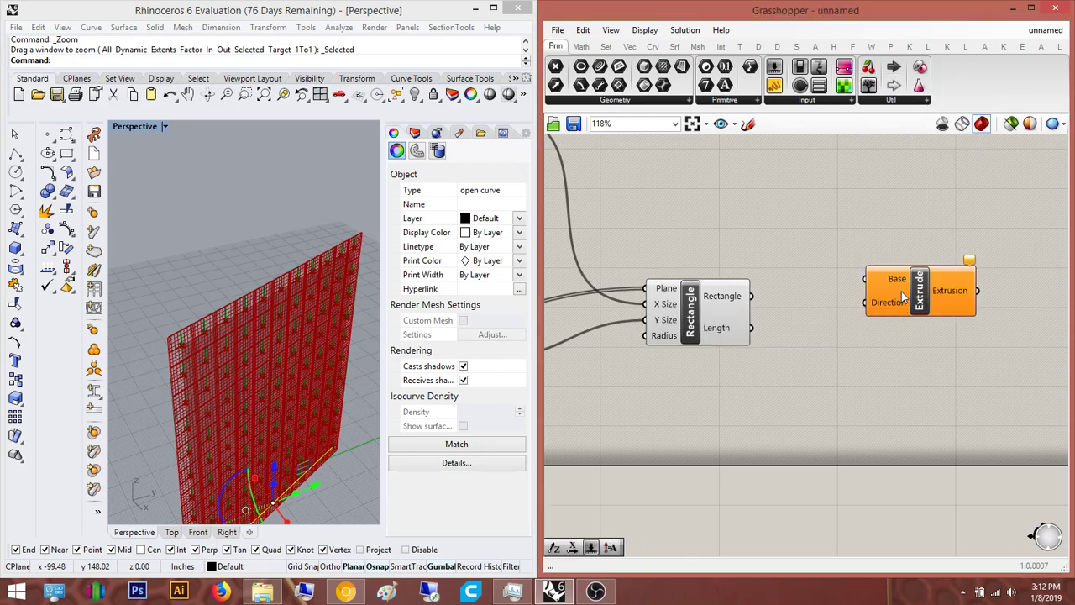
Move the Extrude component farther away from Rectangle to leave room for upstream components
{"action": "right_click_drag", "start_coordinate": [871, 323], "coordinate": [678, 323]}
{"action": "scroll", "coordinate": [716, 342], "scroll_direction": "down", "scroll_amount": 4}
{"action": "scroll", "coordinate": [716, 342], "scroll_direction": "up", "scroll_amount": 4}
{"action": "left_click_drag", "start_coordinate": [720, 309], "coordinate": [813, 299]}
{"action": "right_click_drag", "start_coordinate": [800, 313], "coordinate": [868, 277]}
{"action": "scroll", "coordinate": [868, 277], "scroll_direction": "down", "scroll_amount": 5}
{"action": "right_click_drag", "start_coordinate": [758, 334], "coordinate": [851, 288]}
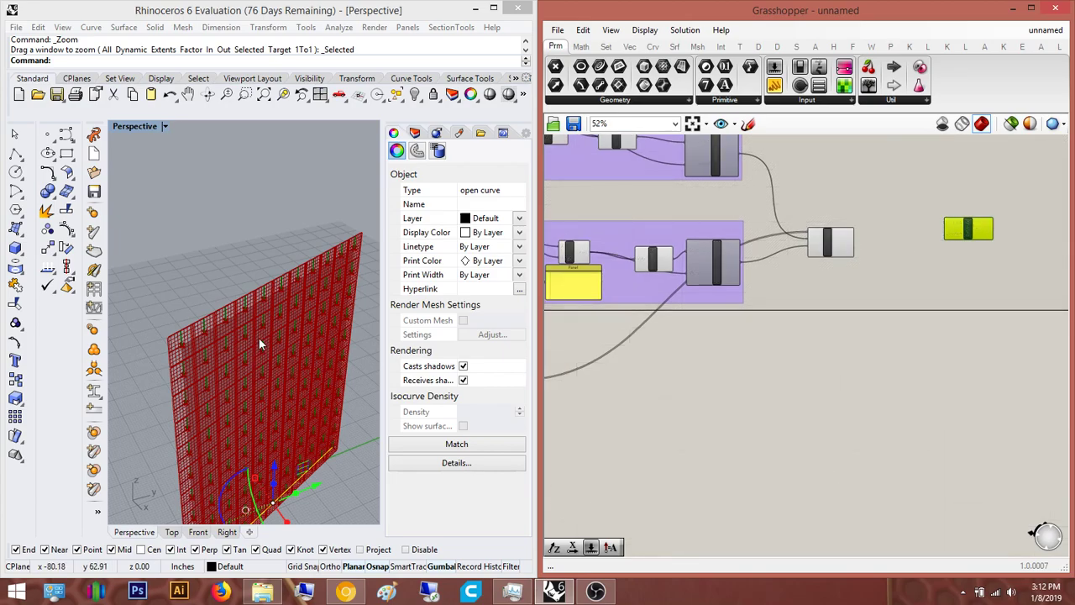
Examine the Normals output of Divide Surface and preview the Plane Normal planes on the wall
{"action": "right_click_drag", "start_coordinate": [258, 337], "coordinate": [302, 346]}
{"action": "right_click_drag", "start_coordinate": [826, 364], "coordinate": [822, 267]}
{"action": "scroll", "coordinate": [822, 266], "scroll_direction": "down", "scroll_amount": 1}
{"action": "scroll", "coordinate": [855, 314], "scroll_direction": "up", "scroll_amount": 3}
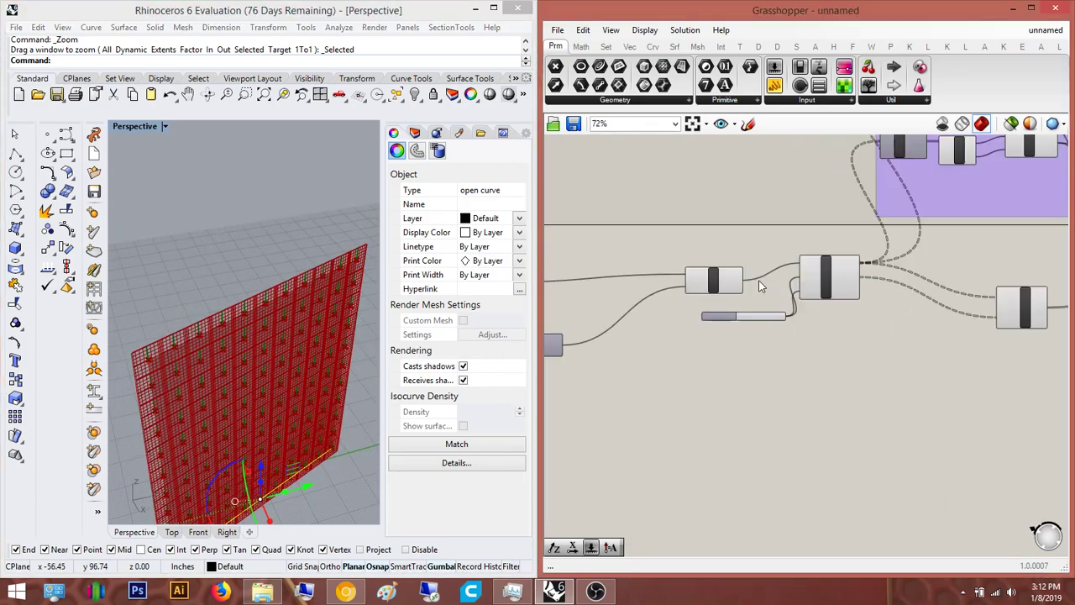
{"action": "right_click_drag", "start_coordinate": [924, 377], "coordinate": [785, 374]}
{"action": "scroll", "coordinate": [756, 246], "scroll_direction": "up", "scroll_amount": 3}
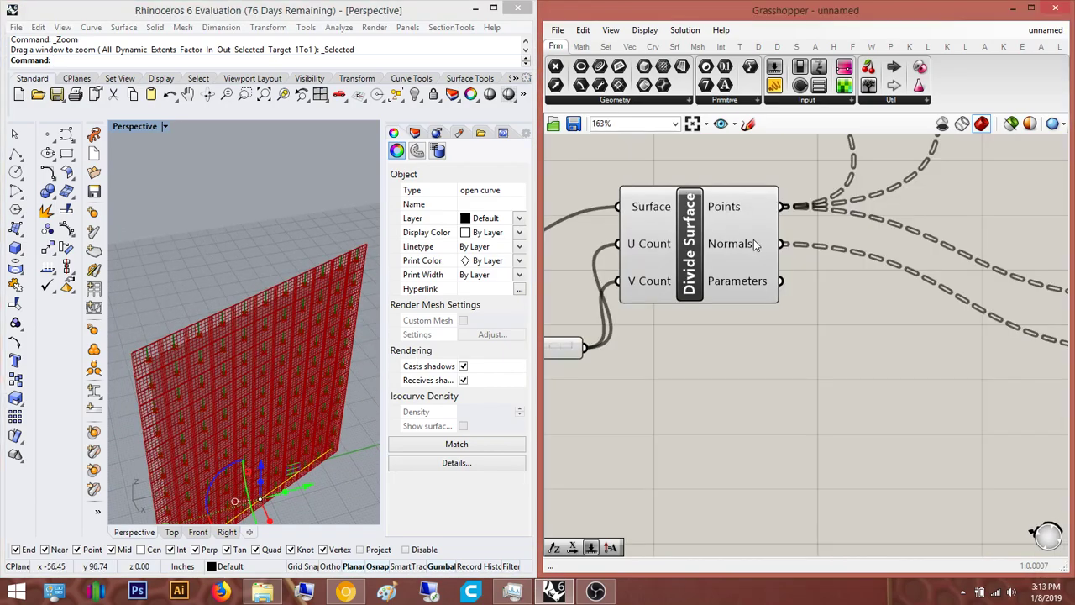
{"action": "scroll", "coordinate": [840, 285], "scroll_direction": "down", "scroll_amount": 5}
{"action": "scroll", "coordinate": [936, 293], "scroll_direction": "up", "scroll_amount": 3}
{"action": "right_click_drag", "start_coordinate": [935, 293], "coordinate": [732, 353]}
{"action": "left_click", "coordinate": [728, 348]}
{"action": "right_click_drag", "start_coordinate": [762, 386], "coordinate": [611, 386]}
{"action": "scroll", "coordinate": [611, 386], "scroll_direction": "down", "scroll_amount": 3}
{"action": "scroll", "coordinate": [931, 256], "scroll_direction": "up", "scroll_amount": 4}
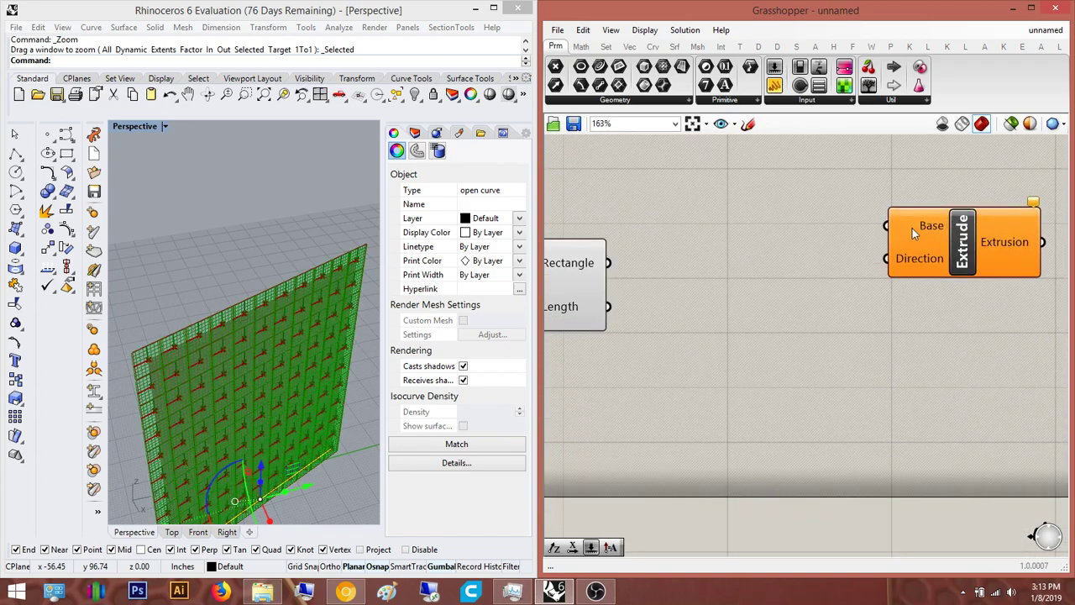
Shift Extrude farther right and add an Amplitude component with its Vector output wired to Extrude's Direction input
{"action": "right_click_drag", "start_coordinate": [912, 271], "coordinate": [668, 298]}
{"action": "scroll", "coordinate": [667, 298], "scroll_direction": "down", "scroll_amount": 4}
{"action": "left_click_drag", "start_coordinate": [682, 291], "coordinate": [881, 293]}
{"action": "scroll", "coordinate": [784, 353], "scroll_direction": "up", "scroll_amount": 4}
{"action": "mouse_move", "coordinate": [784, 361]}
{"action": "right_mouse_down"}
{"action": "mouse_move", "coordinate": [806, 341]}
{"action": "mouse_move", "coordinate": [767, 353]}
{"action": "right_mouse_up"}
{"action": "double_click", "coordinate": [766, 351]}
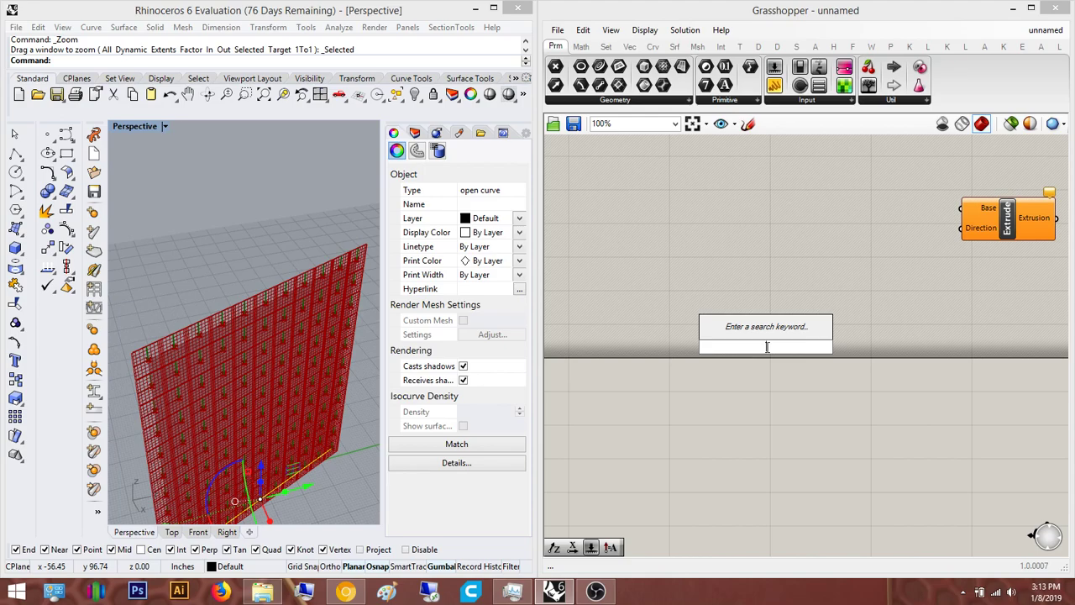
{"action": "type", "text": "amplitude"}
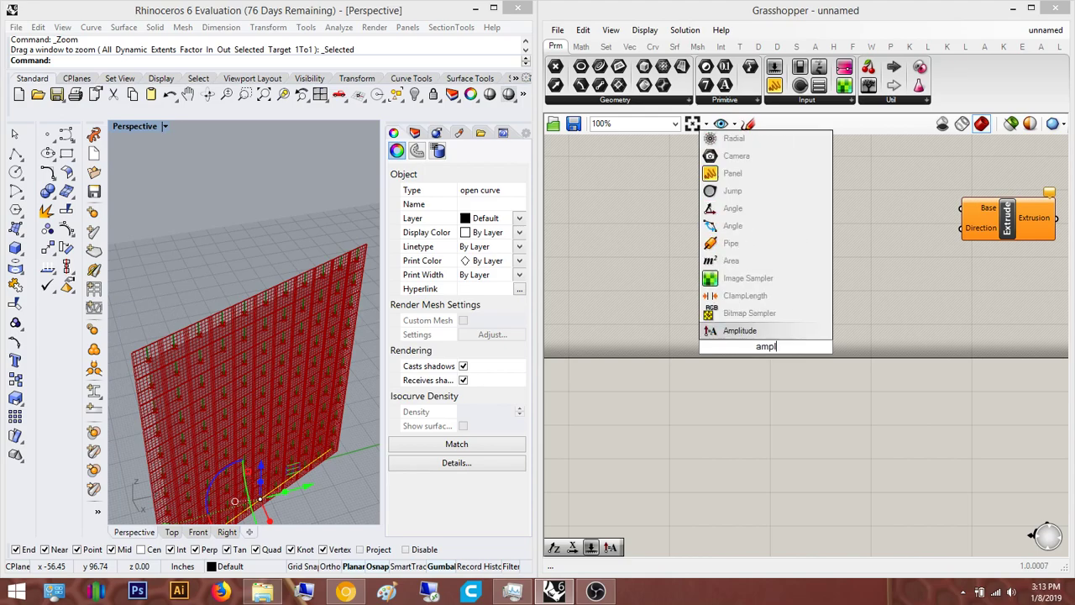
{"action": "key", "text": "Return"}
{"action": "left_click_drag", "start_coordinate": [962, 229], "coordinate": [811, 346]}
Connect the Normals output of Divide Surface to the Vector input of Amplitude
{"action": "right_click_drag", "start_coordinate": [790, 345], "coordinate": [946, 330]}
{"action": "scroll", "coordinate": [886, 330], "scroll_direction": "down", "scroll_amount": 4}
{"action": "right_click_drag", "start_coordinate": [730, 331], "coordinate": [983, 290]}
{"action": "right_click_drag", "start_coordinate": [785, 309], "coordinate": [834, 296]}
{"action": "scroll", "coordinate": [682, 351], "scroll_direction": "up", "scroll_amount": 4}
{"action": "scroll", "coordinate": [683, 351], "scroll_direction": "down", "scroll_amount": 3}
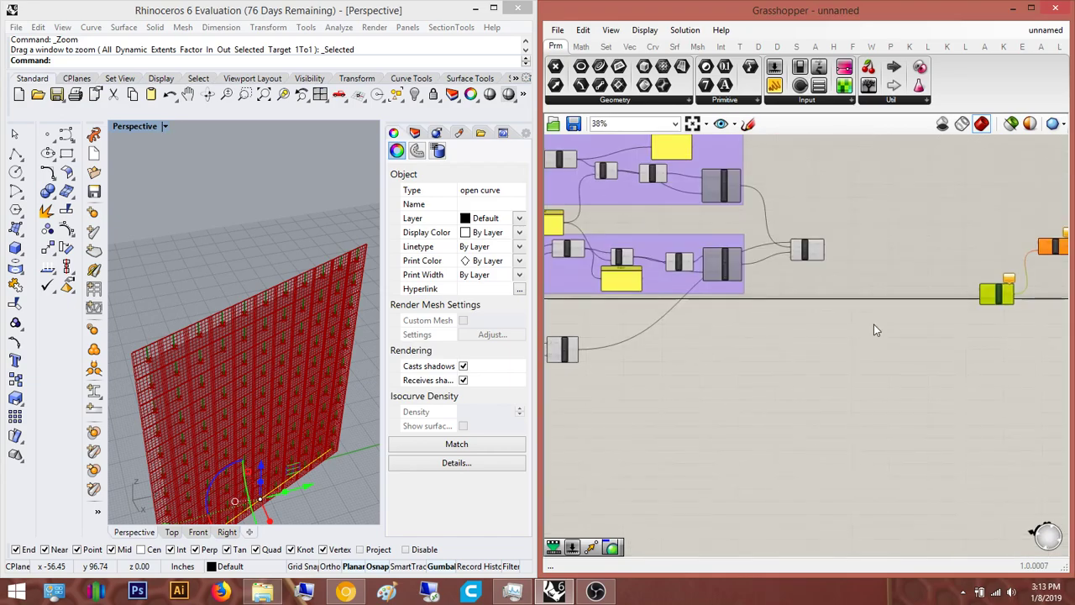
{"action": "scroll", "coordinate": [1008, 268], "scroll_direction": "up", "scroll_amount": 2}
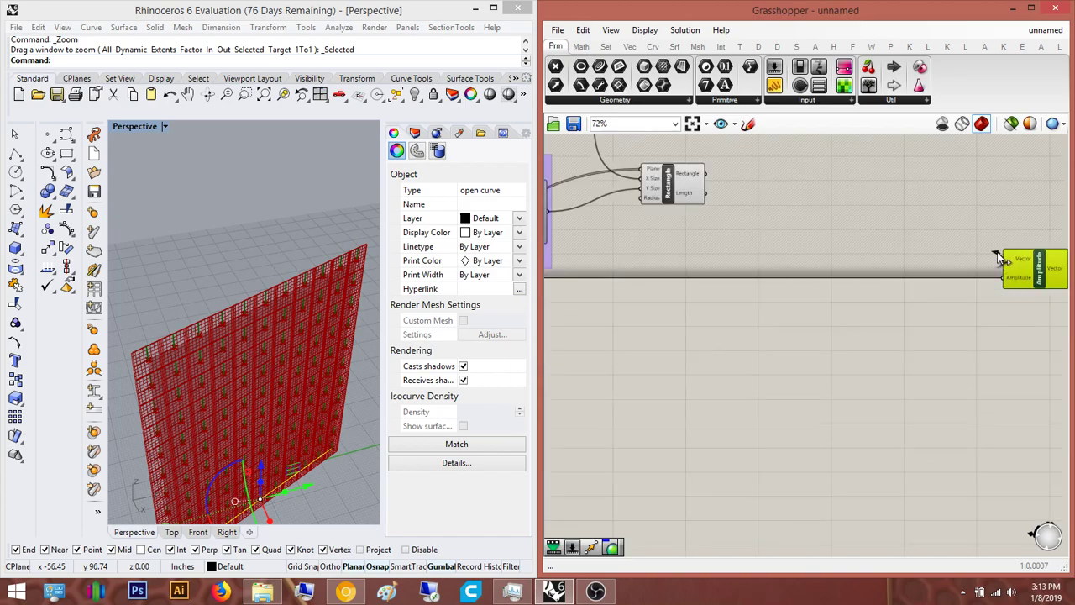
{"action": "scroll", "coordinate": [1003, 262], "scroll_direction": "down", "scroll_amount": 3}
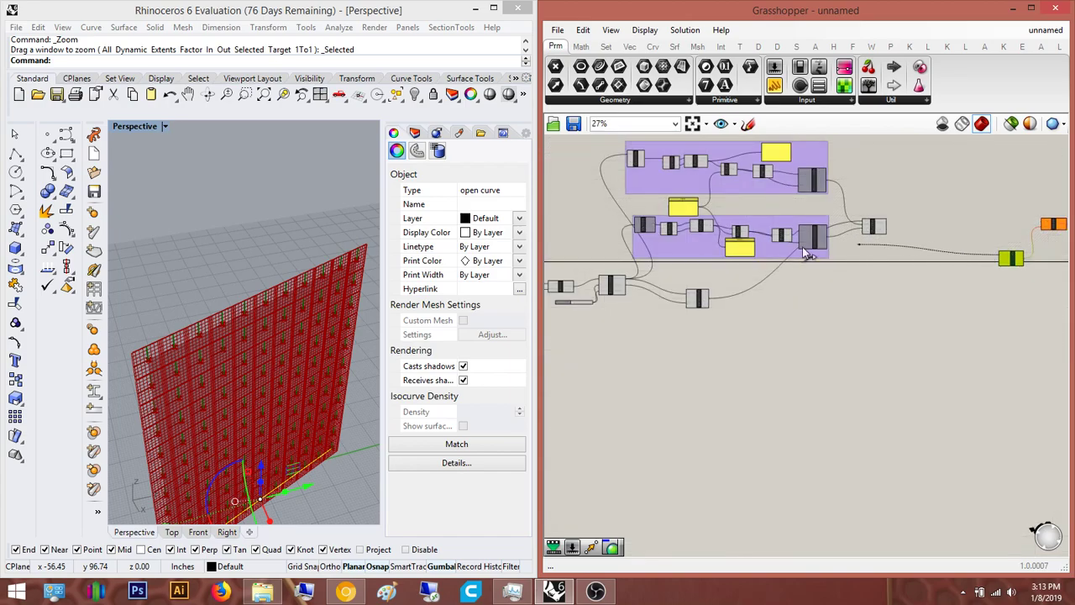
{"action": "scroll", "coordinate": [671, 269], "scroll_direction": "up", "scroll_amount": 5}
{"action": "scroll", "coordinate": [658, 267], "scroll_direction": "down", "scroll_amount": 3}
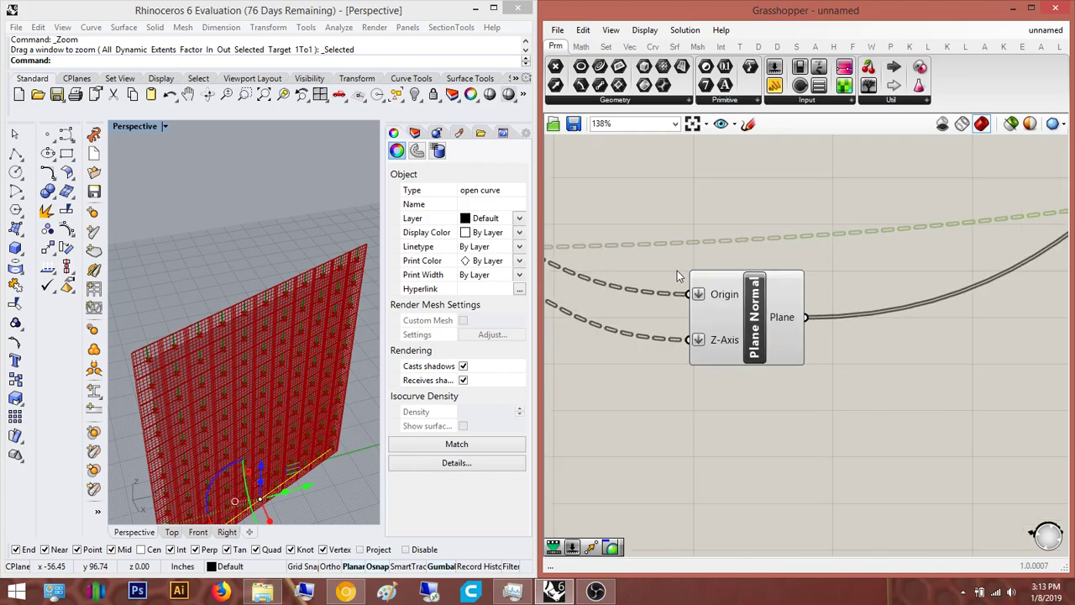
{"action": "scroll", "coordinate": [883, 271], "scroll_direction": "up", "scroll_amount": 3}
{"action": "right_click_drag", "start_coordinate": [978, 270], "coordinate": [769, 288]}
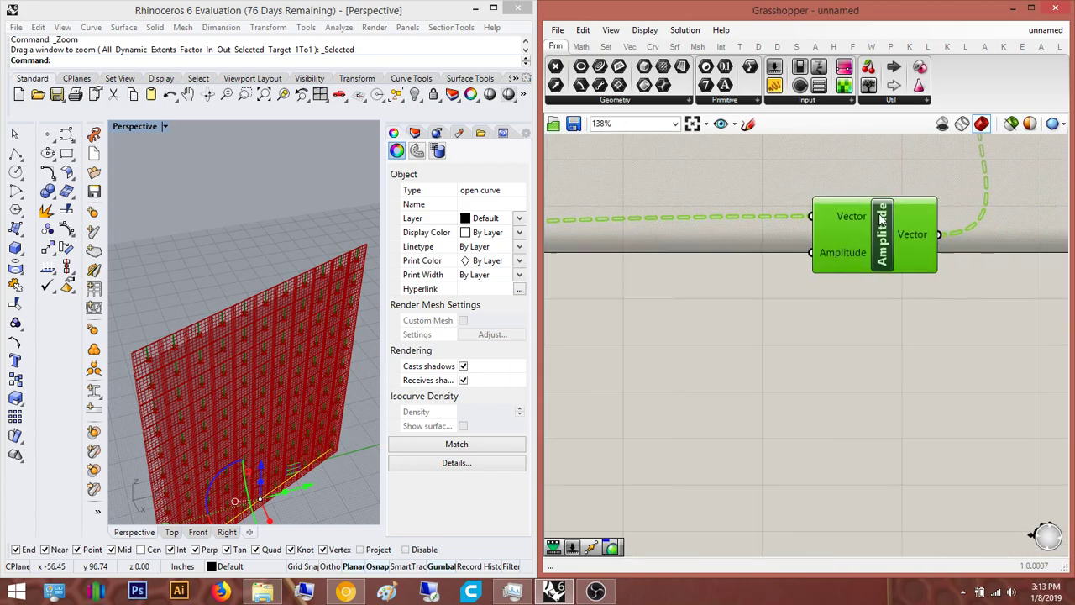
Flatten the Vector input of the Amplitude component
{"action": "right_click", "coordinate": [864, 215]}
{"action": "left_click", "coordinate": [922, 305]}
{"action": "left_click", "coordinate": [837, 330]}
{"action": "right_click_drag", "start_coordinate": [837, 331], "coordinate": [808, 320]}
{"action": "left_click", "coordinate": [899, 225]}
{"action": "left_click", "coordinate": [840, 314]}
Add a Remap Numbers component below Amplitude and wire its Mapped output to the Amplitude input
{"action": "double_click", "coordinate": [819, 317]}
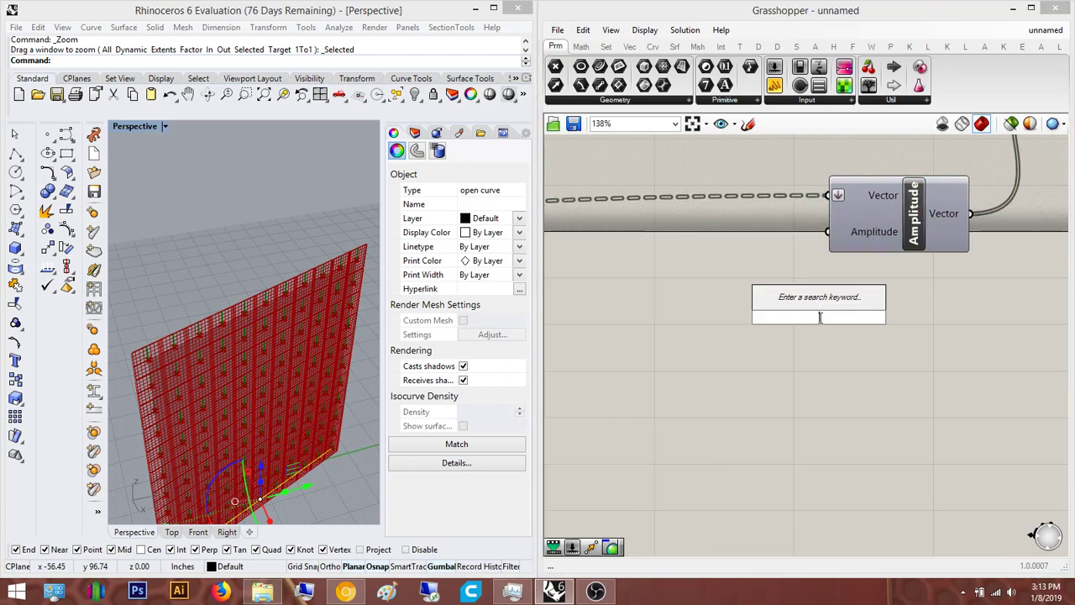
{"action": "type", "text": "remap"}
{"action": "key", "text": "Return"}
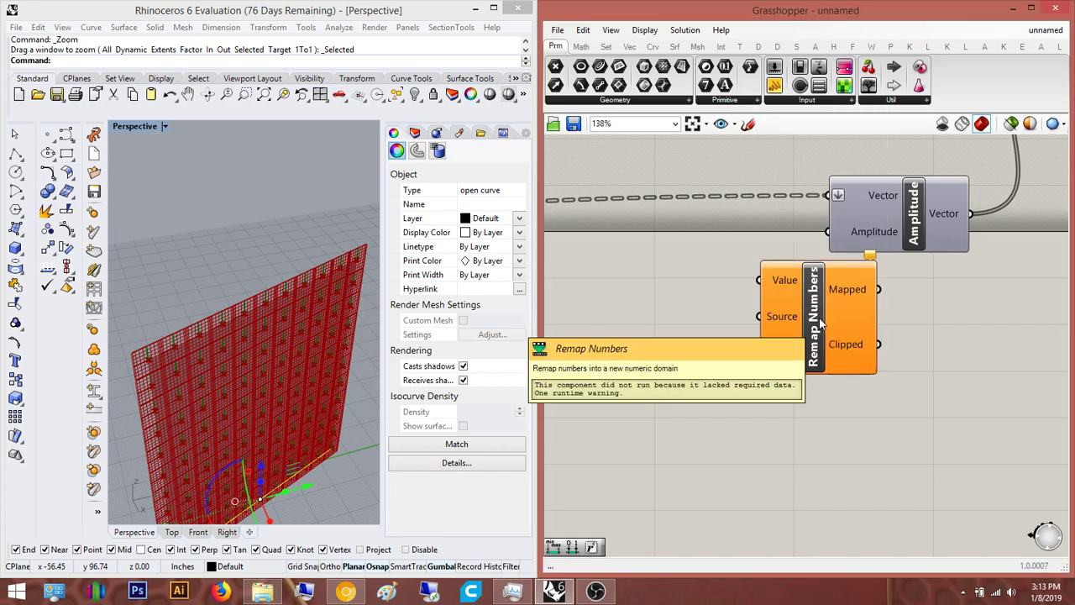
{"action": "left_click_drag", "start_coordinate": [860, 302], "coordinate": [717, 366]}
{"action": "left_click_drag", "start_coordinate": [746, 323], "coordinate": [735, 351]}
{"action": "right_click_drag", "start_coordinate": [675, 389], "coordinate": [887, 372]}
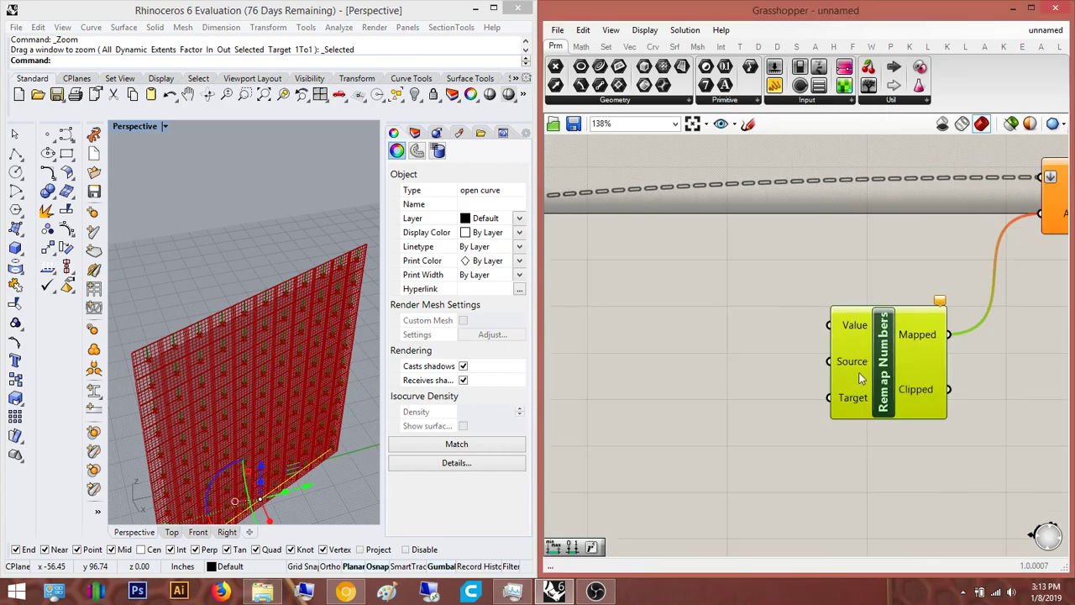
Add a Bounds component and connect its Domain output to the Source input of Remap Numbers
{"action": "double_click", "coordinate": [748, 384]}
{"action": "type", "text": "bou"}
{"action": "key", "text": "Return"}
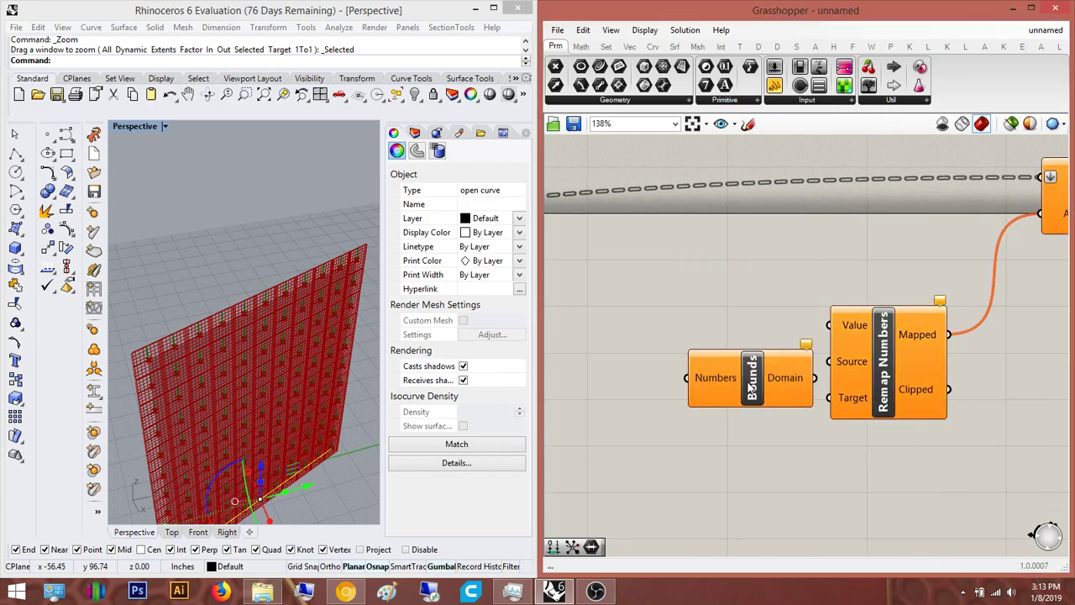
{"action": "left_click", "coordinate": [735, 380]}
{"action": "left_click_drag", "start_coordinate": [814, 377], "coordinate": [830, 361]}
{"action": "left_click_drag", "start_coordinate": [760, 354], "coordinate": [742, 325]}
{"action": "right_click_drag", "start_coordinate": [566, 384], "coordinate": [695, 370]}
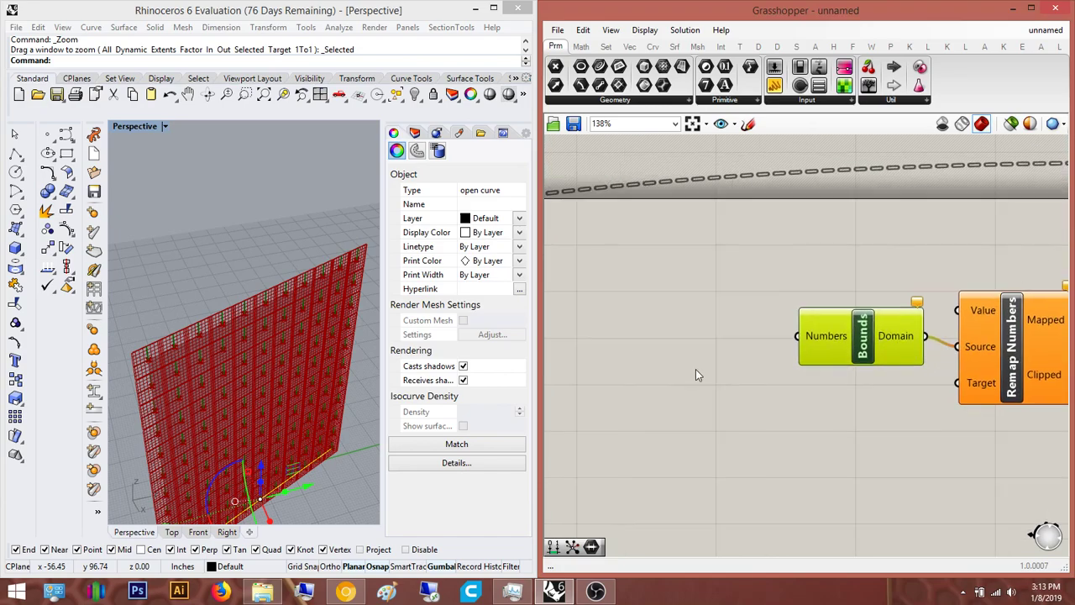
Add a Closest Point component and wire its Distance output to Bounds' Numbers and Remap Numbers' Value
{"action": "double_click", "coordinate": [695, 372]}
{"action": "type", "text": "closest point"}
{"action": "key", "text": "Return"}
{"action": "left_click_drag", "start_coordinate": [708, 340], "coordinate": [684, 278]}
{"action": "scroll", "coordinate": [775, 321], "scroll_direction": "up", "scroll_amount": 1}
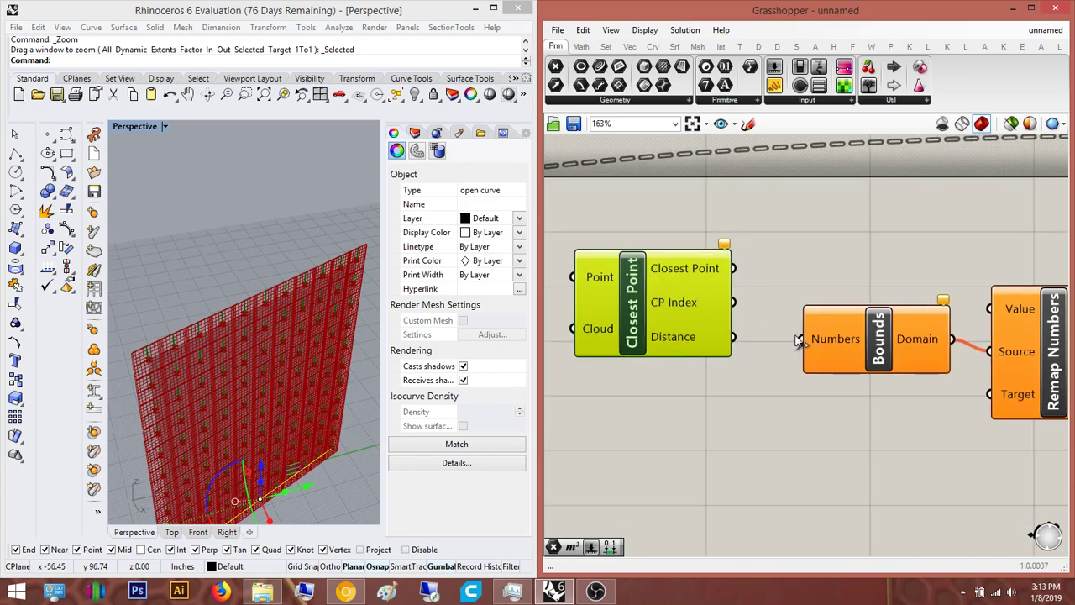
{"action": "left_click_drag", "start_coordinate": [989, 309], "coordinate": [812, 338]}
{"action": "right_click_drag", "start_coordinate": [832, 385], "coordinate": [739, 347]}
{"action": "left_click_drag", "start_coordinate": [785, 309], "coordinate": [782, 351]}
Add a Construct Domain component below Bounds and connect its Domain output to the Target input of Remap Numbers
{"action": "right_click_drag", "start_coordinate": [990, 353], "coordinate": [864, 334]}
{"action": "right_click_drag", "start_coordinate": [739, 466], "coordinate": [854, 428]}
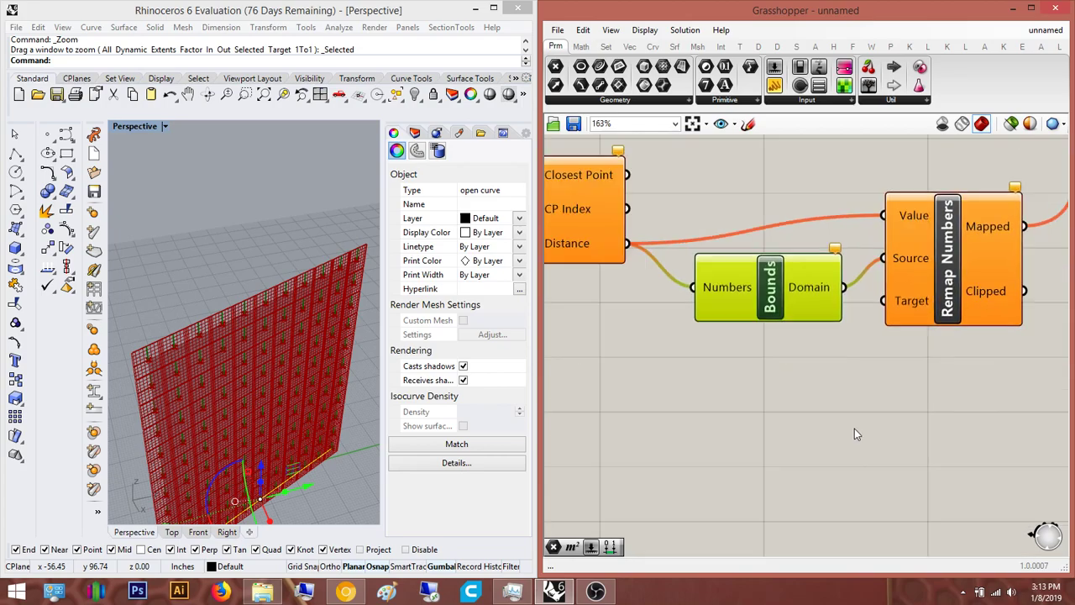
{"action": "double_click", "coordinate": [854, 428]}
{"action": "type", "text": "h"}
{"action": "key", "text": "BackSpace"}
{"action": "type", "text": "construct domain"}
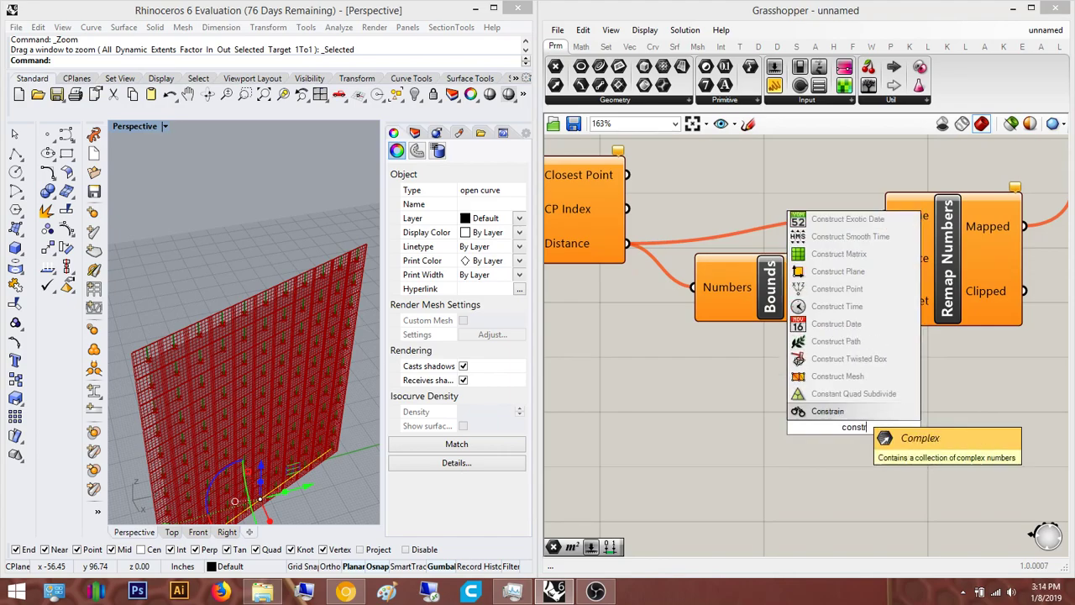
{"action": "key", "text": "Return"}
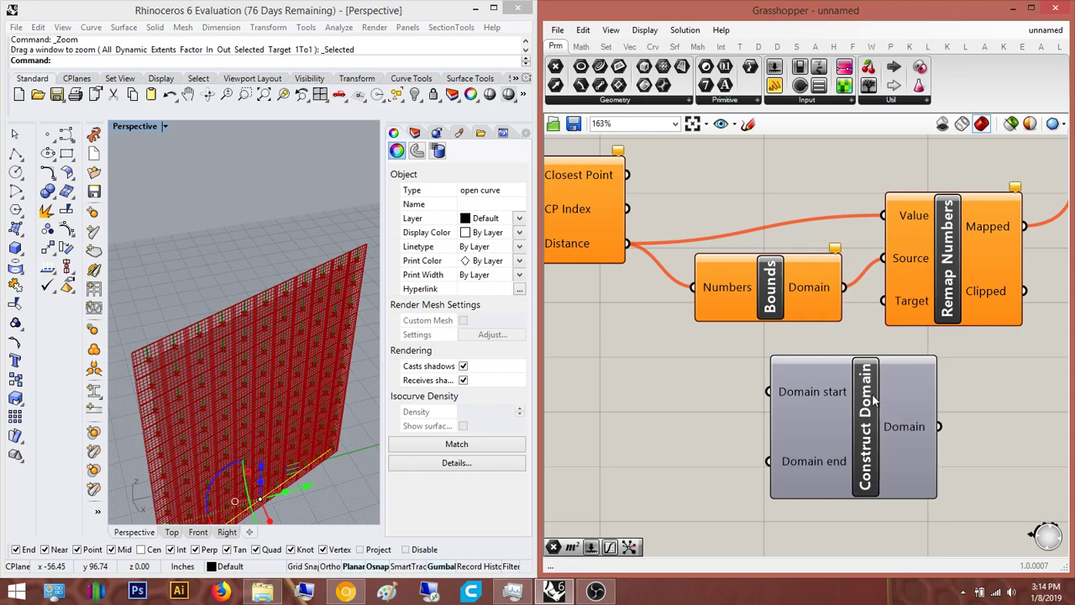
{"action": "left_click_drag", "start_coordinate": [897, 414], "coordinate": [749, 423]}
{"action": "left_click_drag", "start_coordinate": [884, 302], "coordinate": [789, 435]}
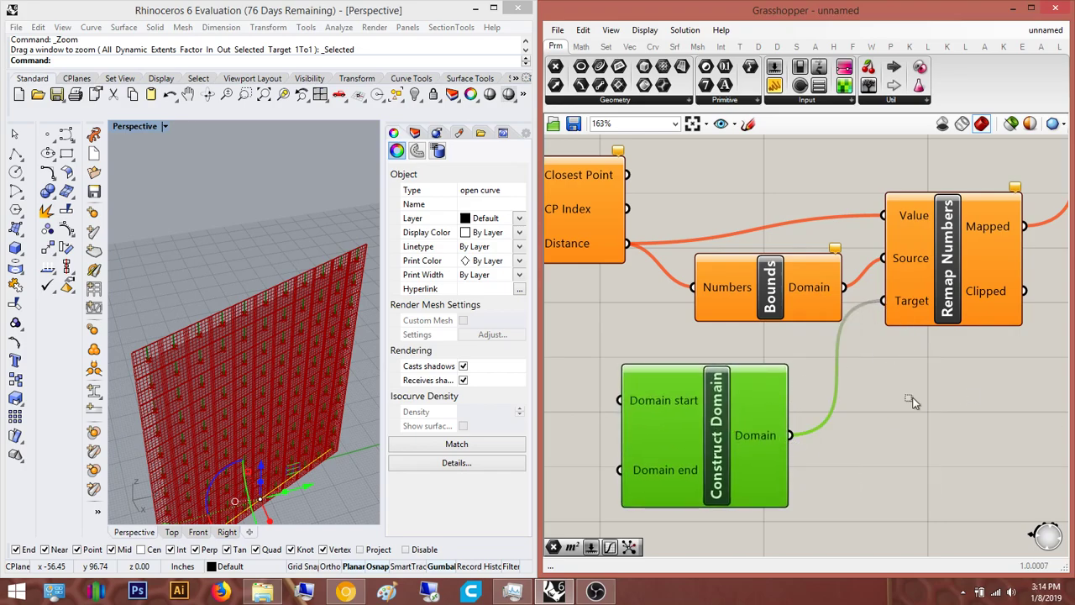
Move Extrude, Amplitude and the remapping components farther right, clear of the Rectangle component
{"action": "left_click", "coordinate": [958, 390]}
{"action": "scroll", "coordinate": [773, 397], "scroll_direction": "down", "scroll_amount": 2}
{"action": "right_click_drag", "start_coordinate": [846, 351], "coordinate": [985, 363]}
{"action": "scroll", "coordinate": [911, 354], "scroll_direction": "down", "scroll_amount": 4}
{"action": "right_click_drag", "start_coordinate": [966, 401], "coordinate": [846, 304]}
{"action": "right_click_drag", "start_coordinate": [841, 222], "coordinate": [660, 330]}
{"action": "left_click_drag", "start_coordinate": [761, 244], "coordinate": [902, 240]}
{"action": "left_click_drag", "start_coordinate": [702, 298], "coordinate": [844, 287]}
{"action": "right_click_drag", "start_coordinate": [865, 311], "coordinate": [1010, 263]}
{"action": "left_click_drag", "start_coordinate": [791, 381], "coordinate": [772, 279]}
{"action": "left_click", "coordinate": [767, 376]}
{"action": "right_click_drag", "start_coordinate": [768, 376], "coordinate": [724, 380]}
{"action": "scroll", "coordinate": [672, 305], "scroll_direction": "up", "scroll_amount": 4}
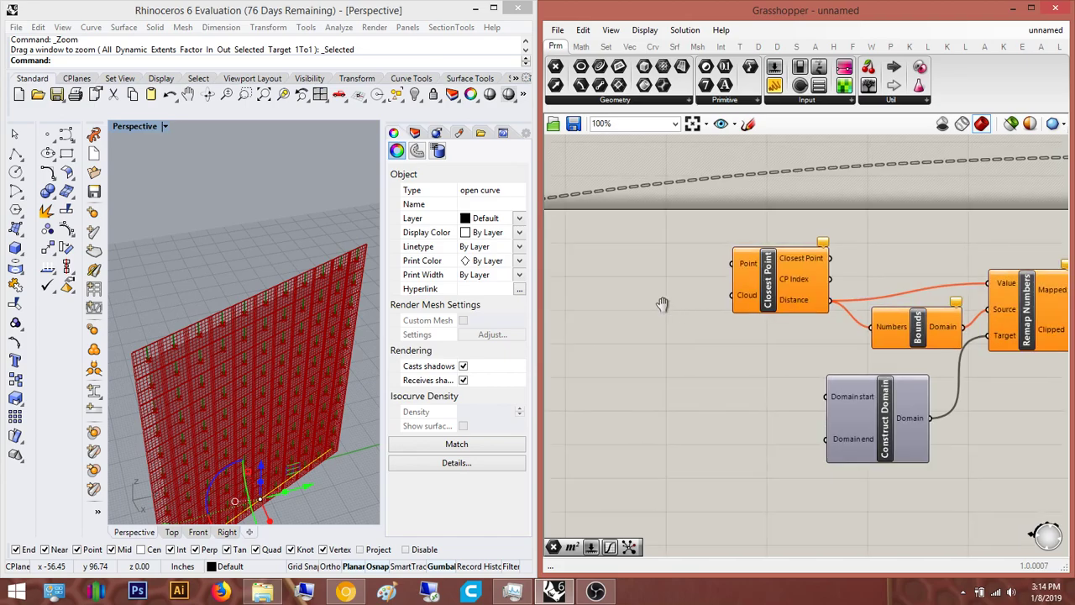
Add a Point parameter beside Closest Point and connect it to the Cloud input
{"action": "scroll", "coordinate": [662, 313], "scroll_direction": "down", "scroll_amount": 3}
{"action": "scroll", "coordinate": [735, 307], "scroll_direction": "up", "scroll_amount": 3}
{"action": "right_click_drag", "start_coordinate": [736, 305], "coordinate": [758, 286]}
{"action": "double_click", "coordinate": [714, 274]}
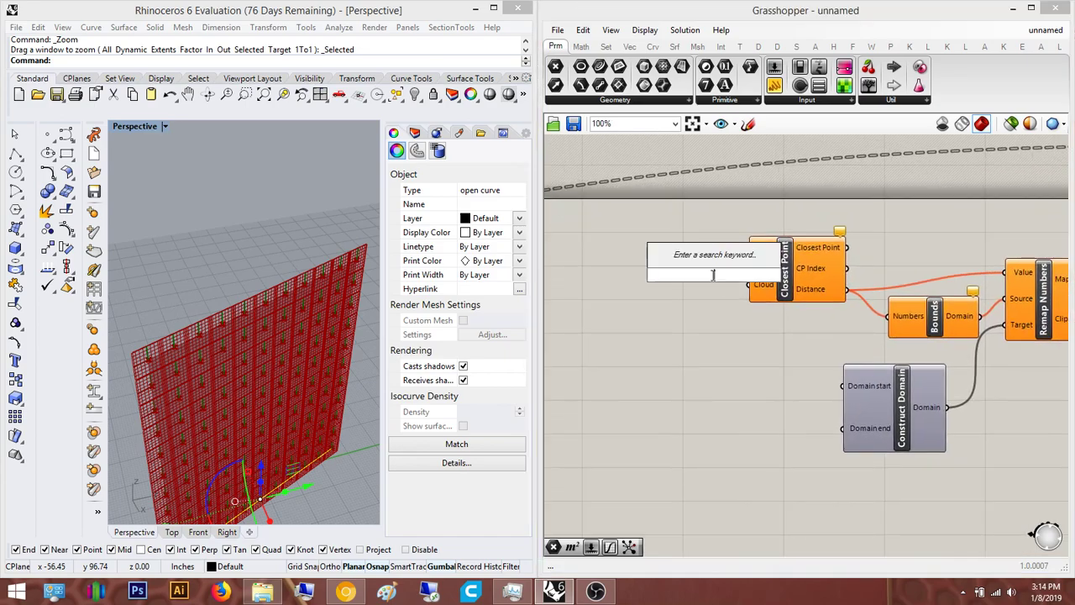
{"action": "type", "text": "point"}
{"action": "key", "text": "Return"}
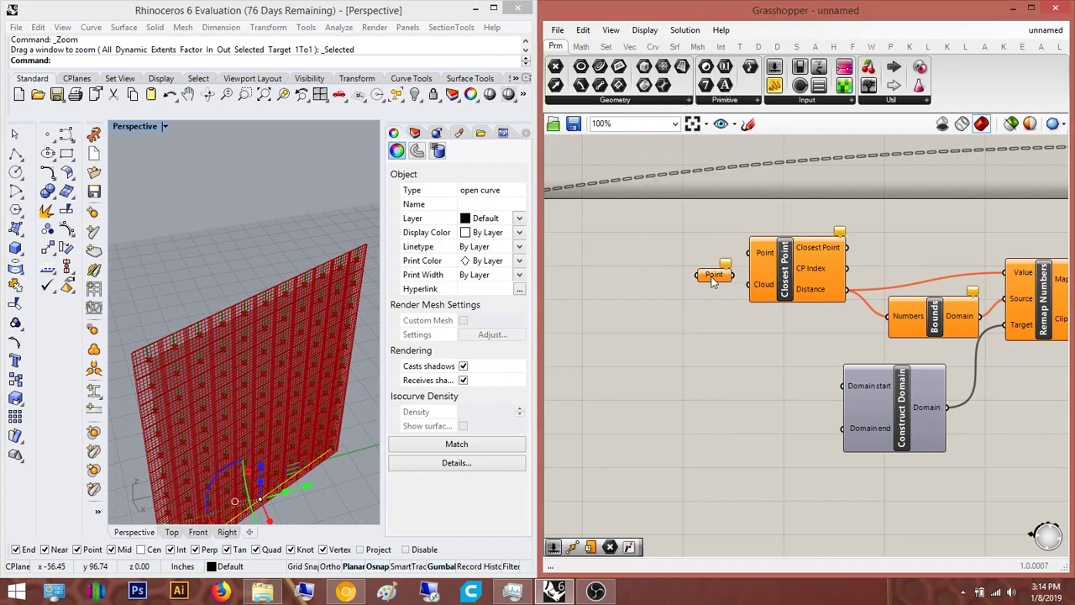
{"action": "scroll", "coordinate": [720, 278], "scroll_direction": "up", "scroll_amount": 3}
{"action": "left_click_drag", "start_coordinate": [690, 281], "coordinate": [753, 293]}
Review the definition and wall grid, and study the Serpentine Pavilion reference photo in the browser
{"action": "right_click_drag", "start_coordinate": [709, 252], "coordinate": [789, 284]}
{"action": "scroll", "coordinate": [789, 284], "scroll_direction": "down", "scroll_amount": 8}
{"action": "right_click_drag", "start_coordinate": [745, 257], "coordinate": [756, 303]}
{"action": "scroll", "coordinate": [655, 302], "scroll_direction": "up", "scroll_amount": 1}
{"action": "right_click_drag", "start_coordinate": [654, 302], "coordinate": [573, 293]}
{"action": "right_click_drag", "start_coordinate": [751, 338], "coordinate": [672, 347]}
{"action": "scroll", "coordinate": [713, 362], "scroll_direction": "up", "scroll_amount": 4}
{"action": "right_click_drag", "start_coordinate": [759, 288], "coordinate": [637, 323]}
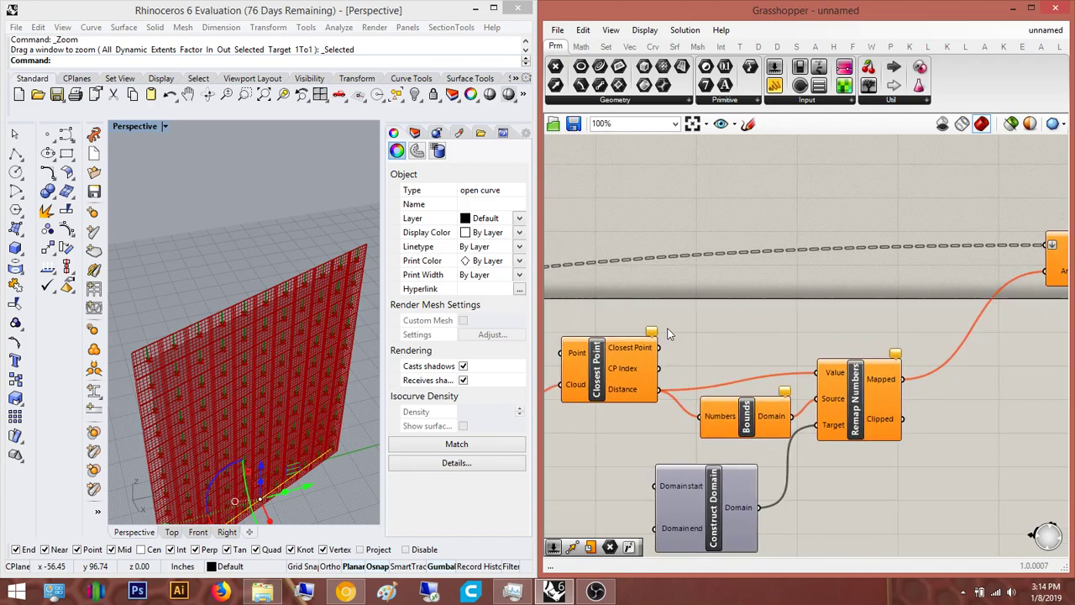
{"action": "mouse_move", "coordinate": [178, 345]}
{"action": "right_mouse_down"}
{"action": "mouse_move", "coordinate": [193, 326]}
{"action": "mouse_move", "coordinate": [194, 336]}
{"action": "right_mouse_up"}
{"action": "scroll", "coordinate": [743, 360], "scroll_direction": "down", "scroll_amount": 5}
{"action": "right_click_drag", "start_coordinate": [629, 391], "coordinate": [837, 312]}
{"action": "right_click_drag", "start_coordinate": [672, 332], "coordinate": [762, 314]}
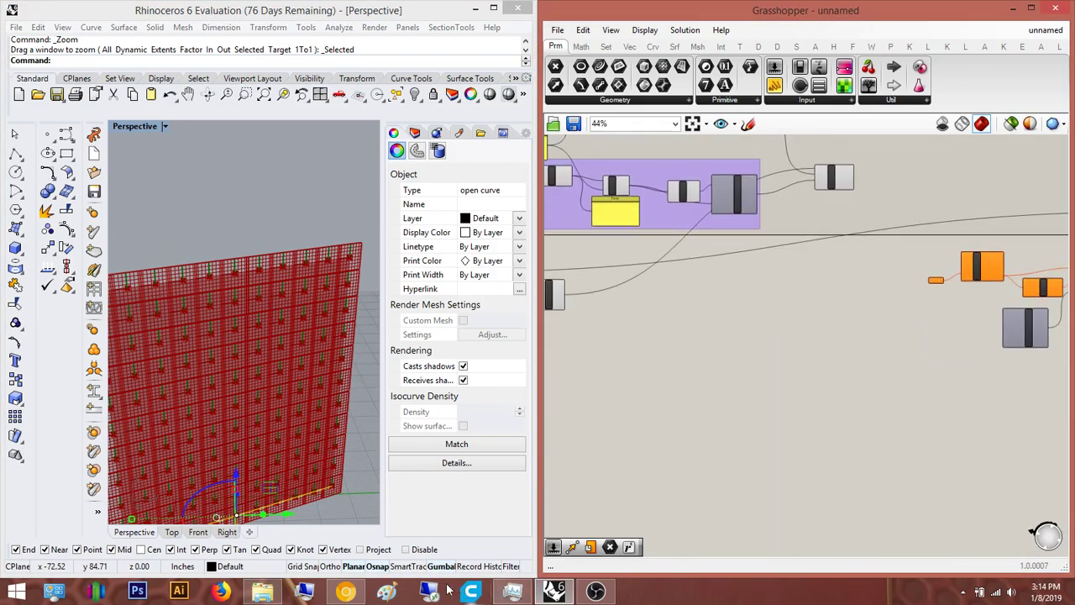
{"action": "left_click", "coordinate": [348, 592]}
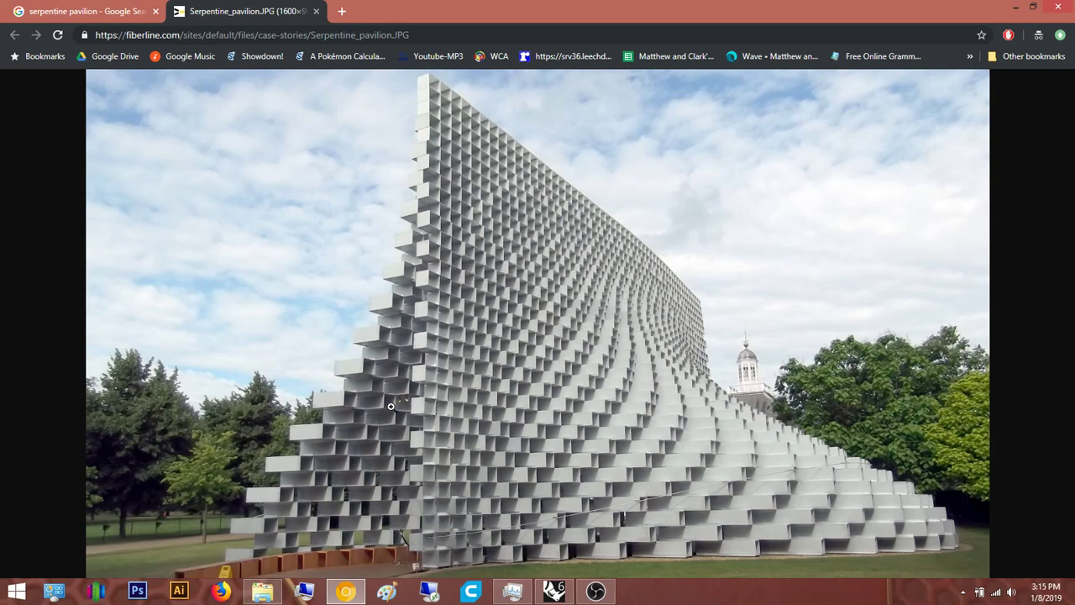
{"action": "left_click", "coordinate": [1010, 6]}
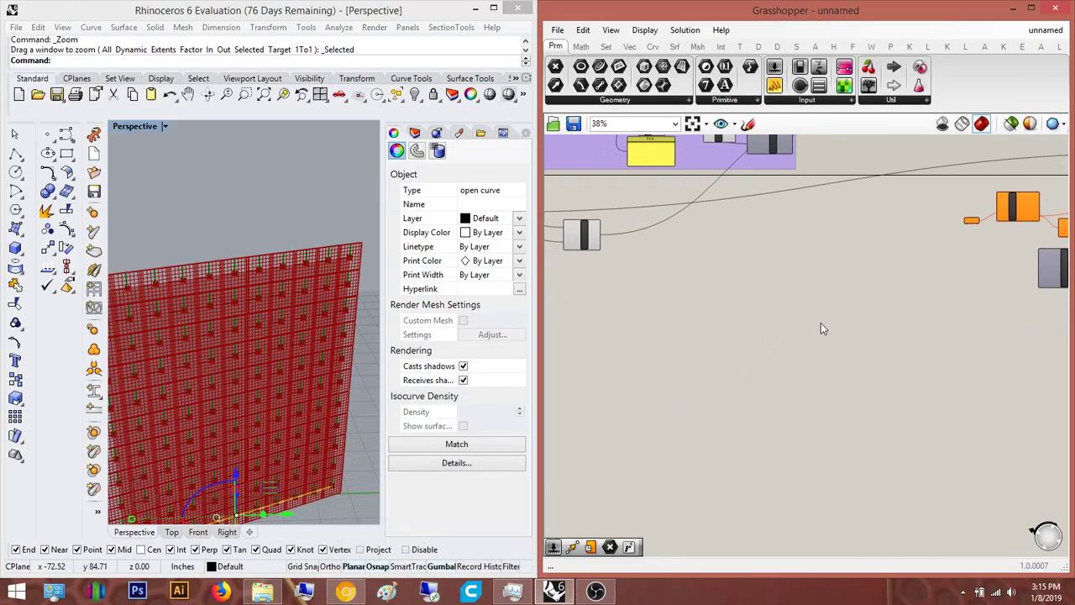
Add a Cull Pattern component in the free space before Extrude
{"action": "scroll", "coordinate": [938, 316], "scroll_direction": "up", "scroll_amount": 6}
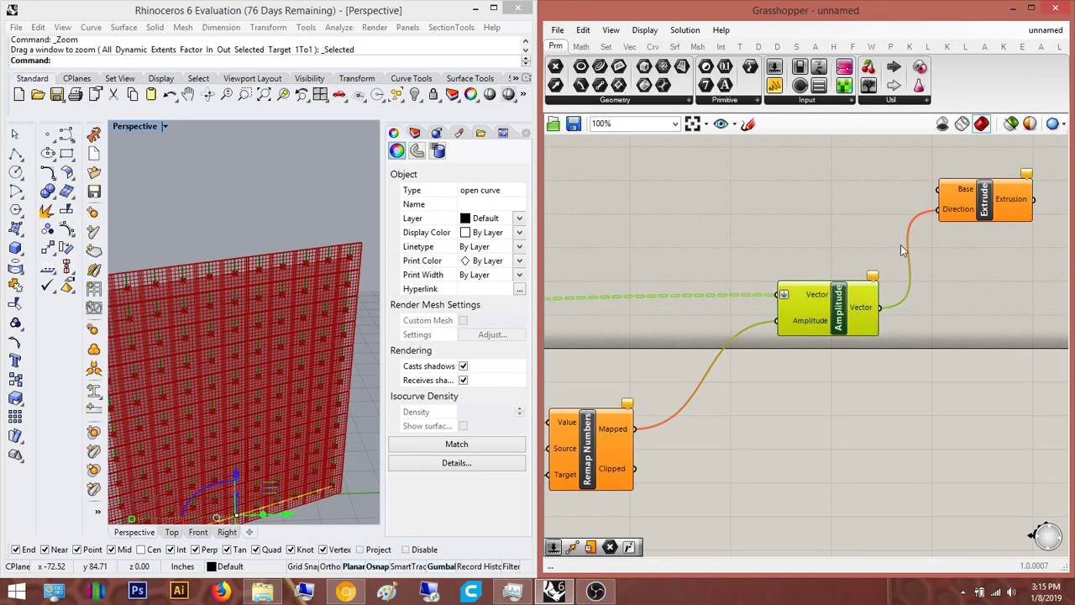
{"action": "right_click_drag", "start_coordinate": [833, 216], "coordinate": [846, 233]}
{"action": "scroll", "coordinate": [702, 325], "scroll_direction": "down", "scroll_amount": 2}
{"action": "double_click", "coordinate": [741, 290]}
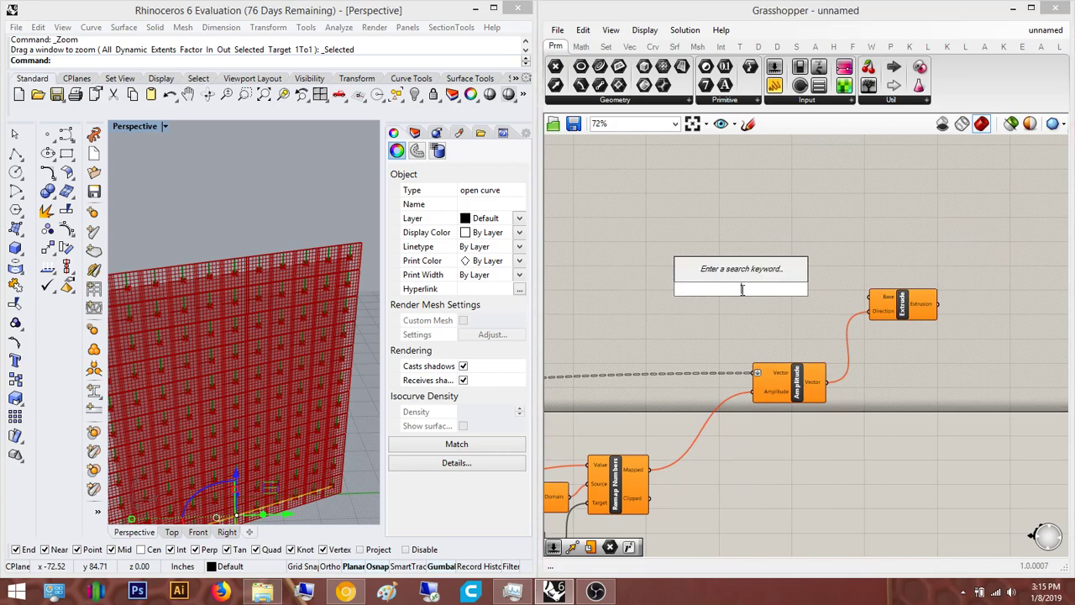
{"action": "type", "text": "extrude"}
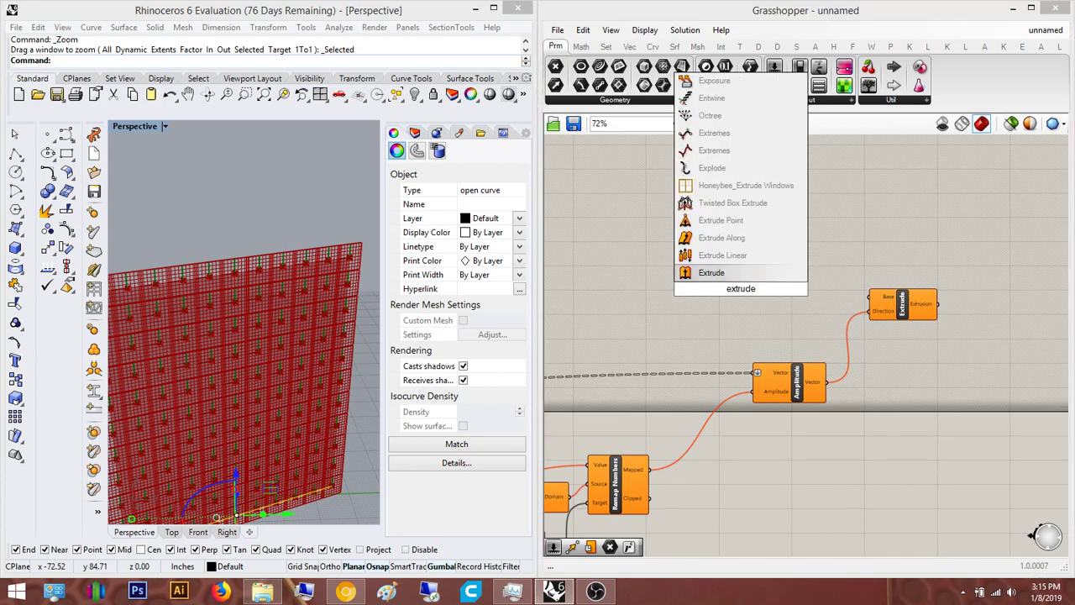
{"action": "key", "text": "BackSpace"}
{"action": "key", "text": "BackSpace"}
{"action": "key", "text": "BackSpace"}
{"action": "key", "text": "BackSpace"}
{"action": "key", "text": "BackSpace"}
{"action": "key", "text": "BackSpace"}
{"action": "key", "text": "BackSpace"}
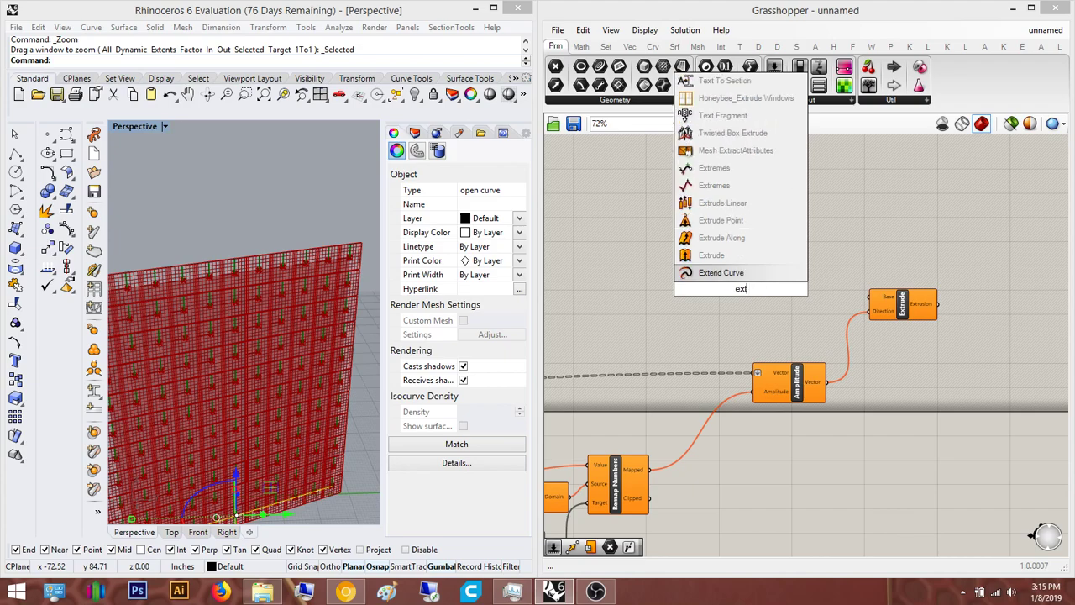
{"action": "type", "text": "cull patt"}
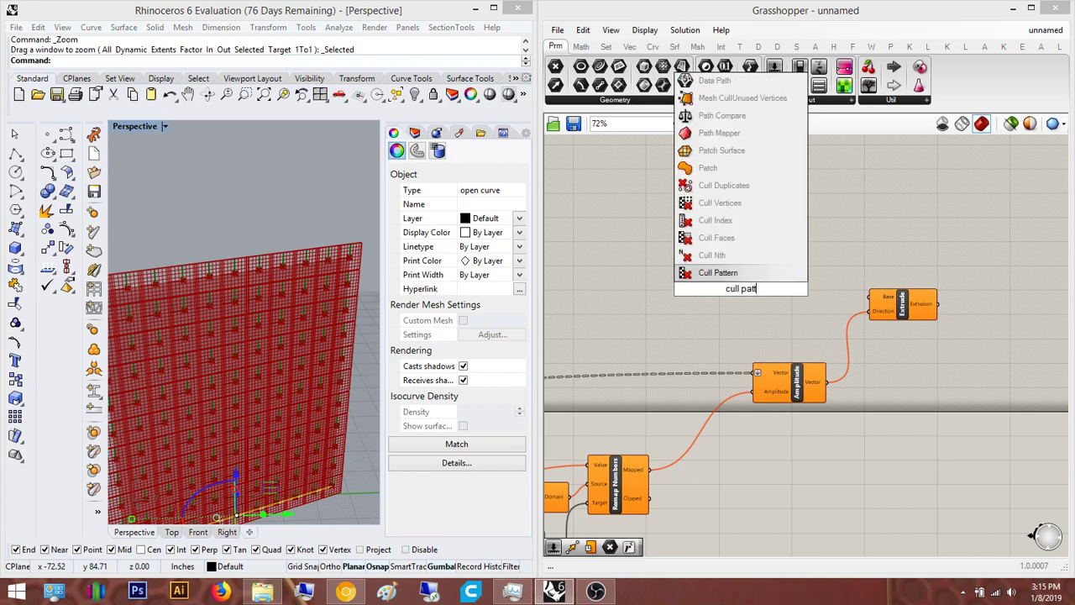
{"action": "key", "text": "Return"}
Add a panel beside Cull Pattern containing 1 and 0 on separate lines
{"action": "scroll", "coordinate": [702, 273], "scroll_direction": "down", "scroll_amount": 2}
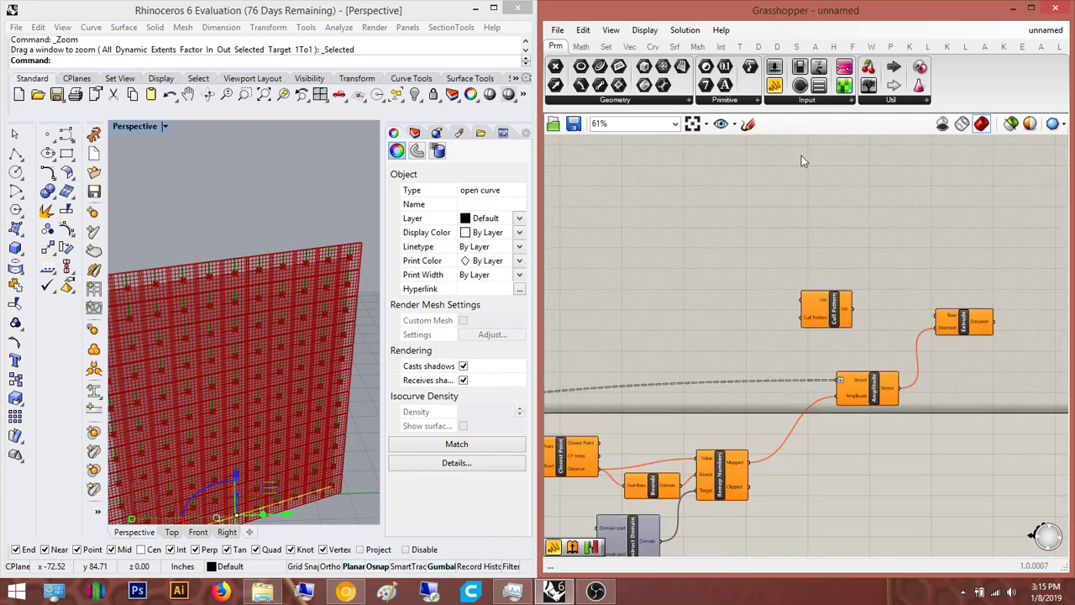
{"action": "left_click_drag", "start_coordinate": [774, 85], "coordinate": [731, 294]}
{"action": "right_click_drag", "start_coordinate": [731, 294], "coordinate": [670, 292]}
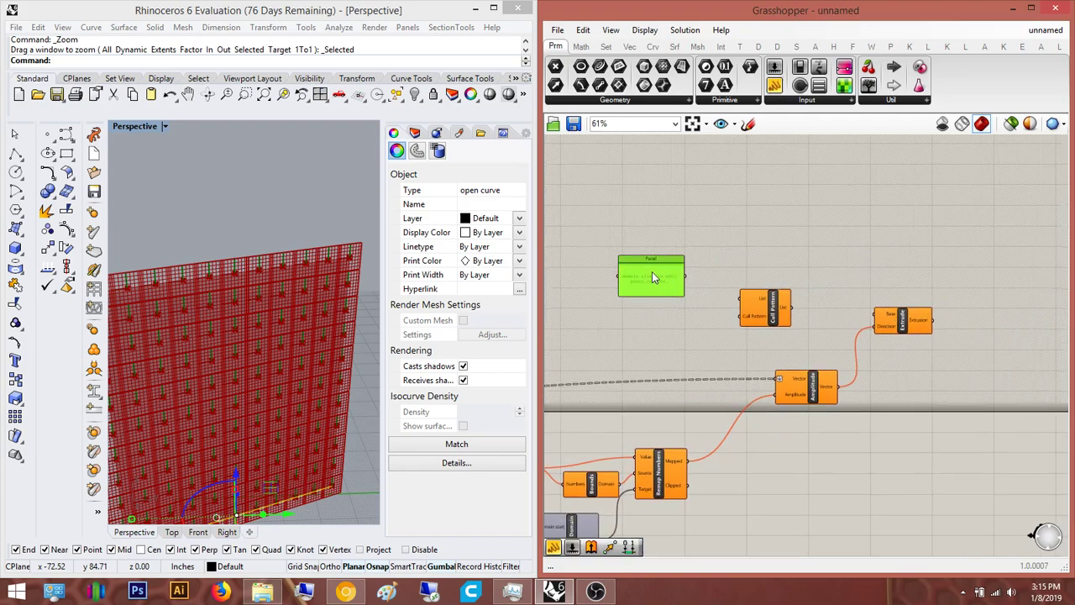
{"action": "double_click", "coordinate": [651, 273]}
{"action": "key", "text": "ctrl+a"}
{"action": "type", "text": "10"}
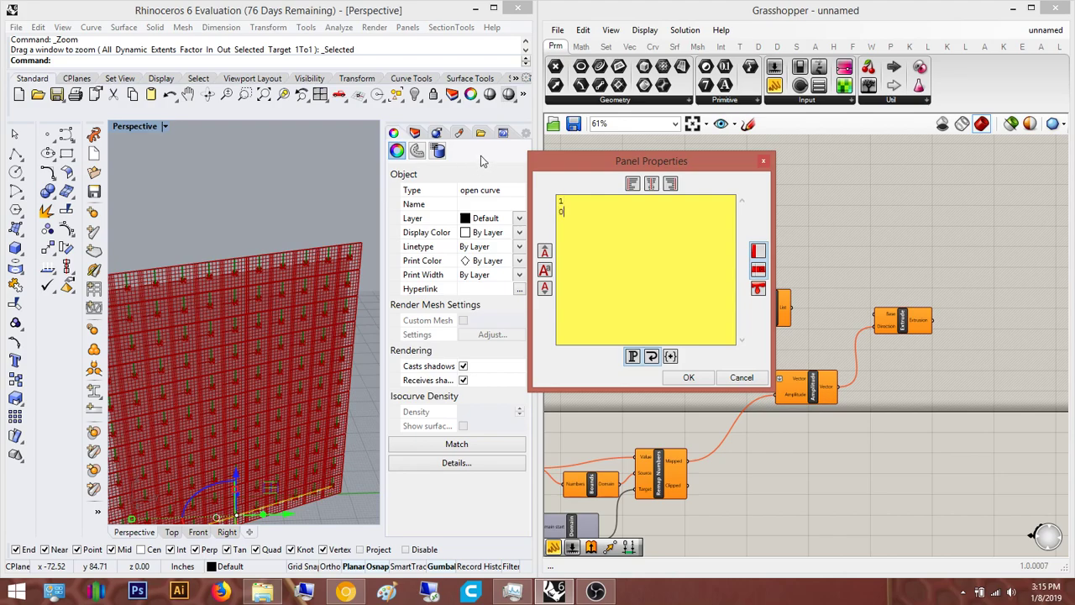
{"action": "left_click", "coordinate": [689, 377]}
Turn off the panel's multiline data and connect it to the Cull Pattern input of the Cull Pattern component
{"action": "scroll", "coordinate": [647, 273], "scroll_direction": "up", "scroll_amount": 3}
{"action": "right_click", "coordinate": [644, 273]}
{"action": "left_click", "coordinate": [672, 291]}
{"action": "left_click_drag", "start_coordinate": [661, 268], "coordinate": [753, 338]}
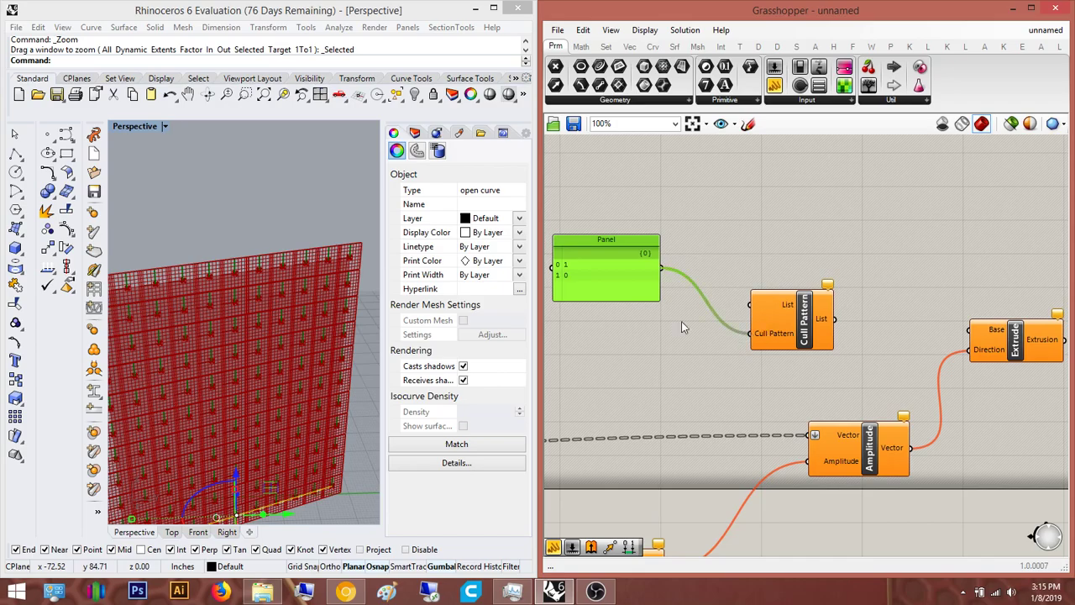
{"action": "right_click_drag", "start_coordinate": [553, 303], "coordinate": [698, 330]}
{"action": "left_click_drag", "start_coordinate": [734, 310], "coordinate": [722, 401]}
Connect the Rectangle component's output to the List input of Cull Pattern
{"action": "scroll", "coordinate": [847, 360], "scroll_direction": "down", "scroll_amount": 4}
{"action": "right_click_drag", "start_coordinate": [718, 355], "coordinate": [688, 326]}
{"action": "scroll", "coordinate": [819, 319], "scroll_direction": "up", "scroll_amount": 3}
{"action": "scroll", "coordinate": [850, 313], "scroll_direction": "down", "scroll_amount": 6}
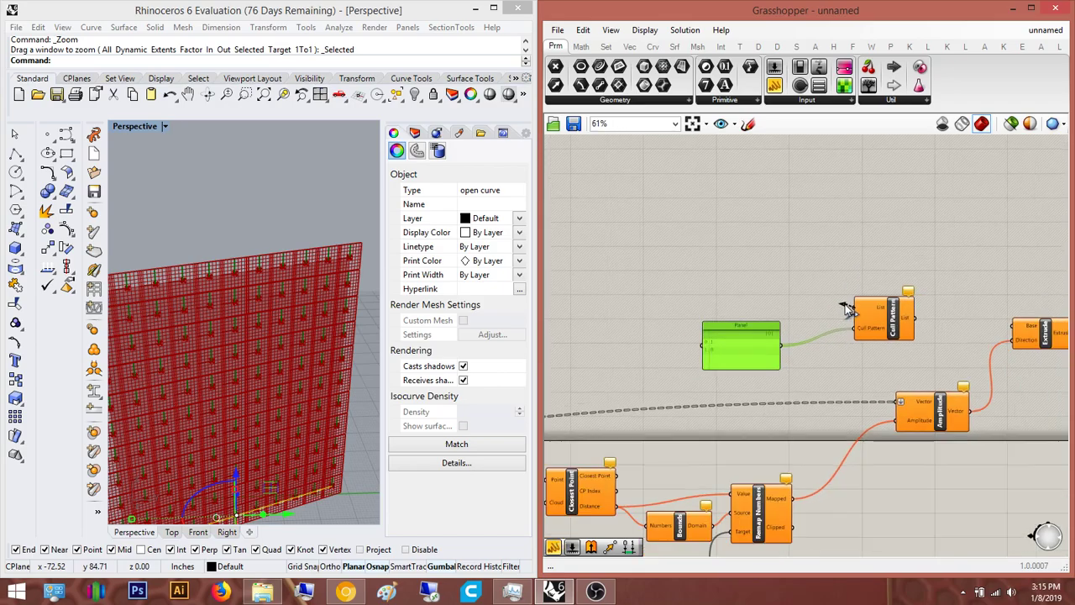
{"action": "scroll", "coordinate": [671, 348], "scroll_direction": "up", "scroll_amount": 5}
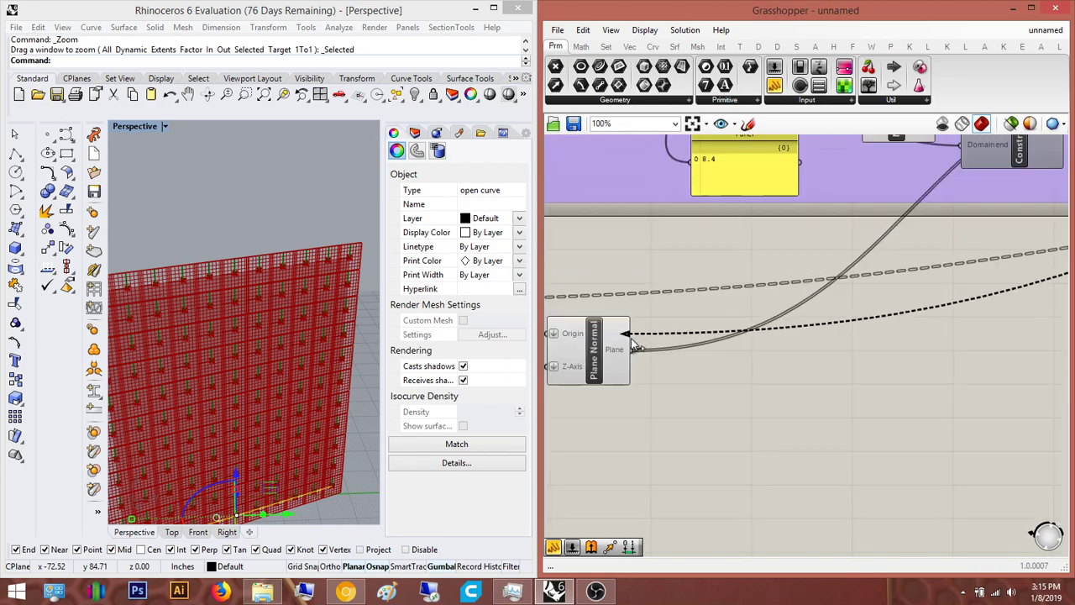
{"action": "scroll", "coordinate": [632, 340], "scroll_direction": "down", "scroll_amount": 2}
{"action": "scroll", "coordinate": [632, 340], "scroll_direction": "down", "scroll_amount": 2}
{"action": "scroll", "coordinate": [920, 259], "scroll_direction": "up", "scroll_amount": 3}
{"action": "scroll", "coordinate": [848, 264], "scroll_direction": "down", "scroll_amount": 3}
{"action": "scroll", "coordinate": [869, 246], "scroll_direction": "up", "scroll_amount": 3}
{"action": "right_click_drag", "start_coordinate": [839, 263], "coordinate": [772, 289]}
{"action": "left_click", "coordinate": [763, 286]}
{"action": "scroll", "coordinate": [768, 284], "scroll_direction": "down", "scroll_amount": 3}
{"action": "scroll", "coordinate": [915, 294], "scroll_direction": "up", "scroll_amount": 3}
{"action": "right_click_drag", "start_coordinate": [1004, 265], "coordinate": [824, 262]}
{"action": "left_click", "coordinate": [840, 270]}
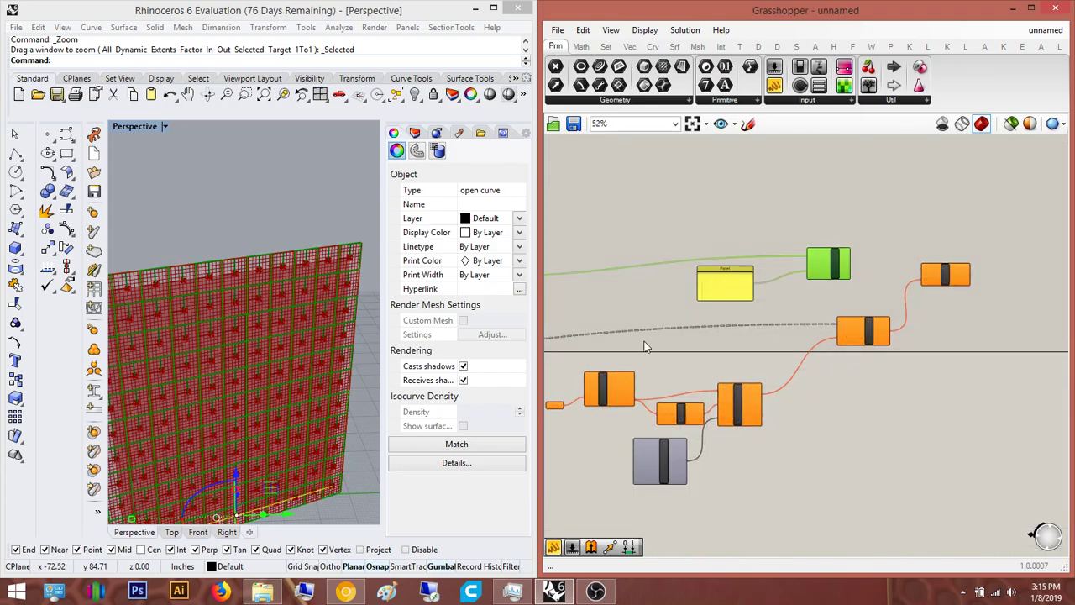
Examine the alternating rectangles kept by Cull Pattern on the wall in the Perspective viewport
{"action": "scroll", "coordinate": [307, 331], "scroll_direction": "down", "scroll_amount": 3}
{"action": "scroll", "coordinate": [215, 370], "scroll_direction": "up", "scroll_amount": 6}
{"action": "scroll", "coordinate": [244, 372], "scroll_direction": "down", "scroll_amount": 3}
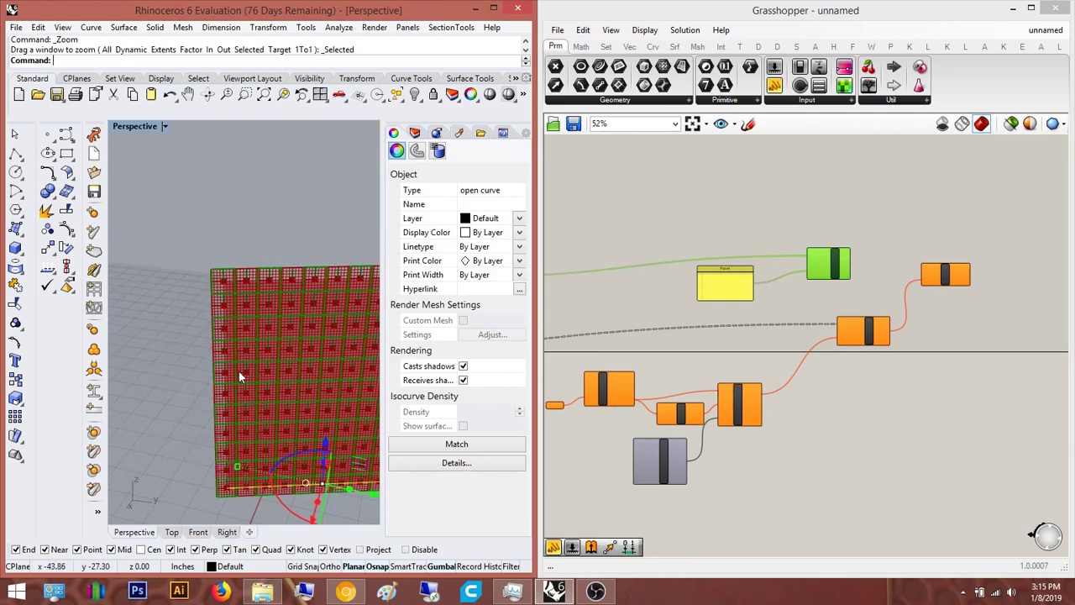
{"action": "right_click_drag", "start_coordinate": [185, 427], "coordinate": [283, 368]}
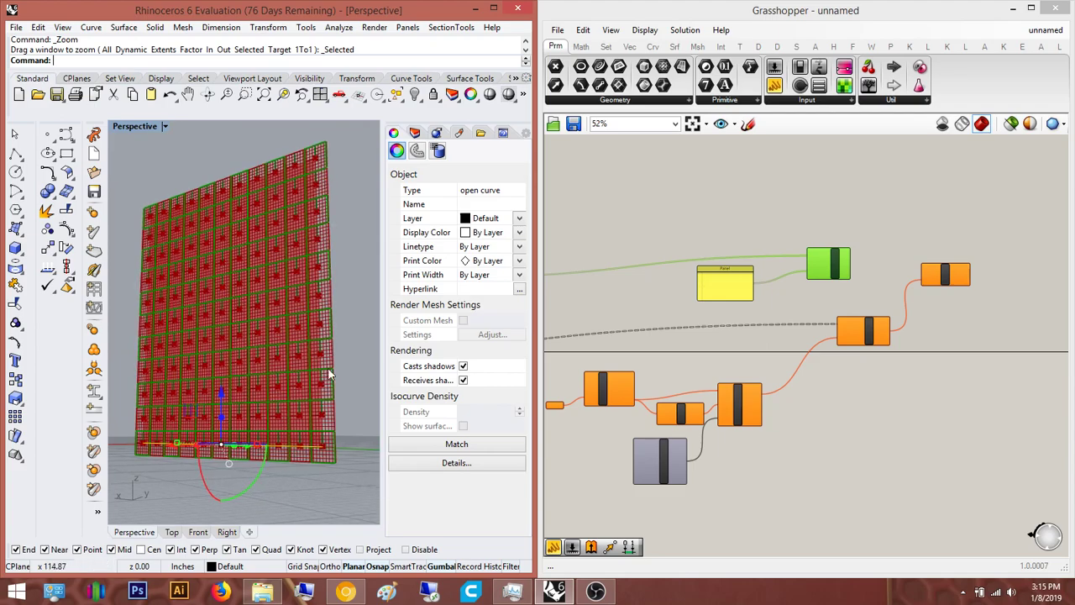
{"action": "scroll", "coordinate": [245, 337], "scroll_direction": "up", "scroll_amount": 5}
{"action": "right_click_drag", "start_coordinate": [262, 334], "coordinate": [266, 281]}
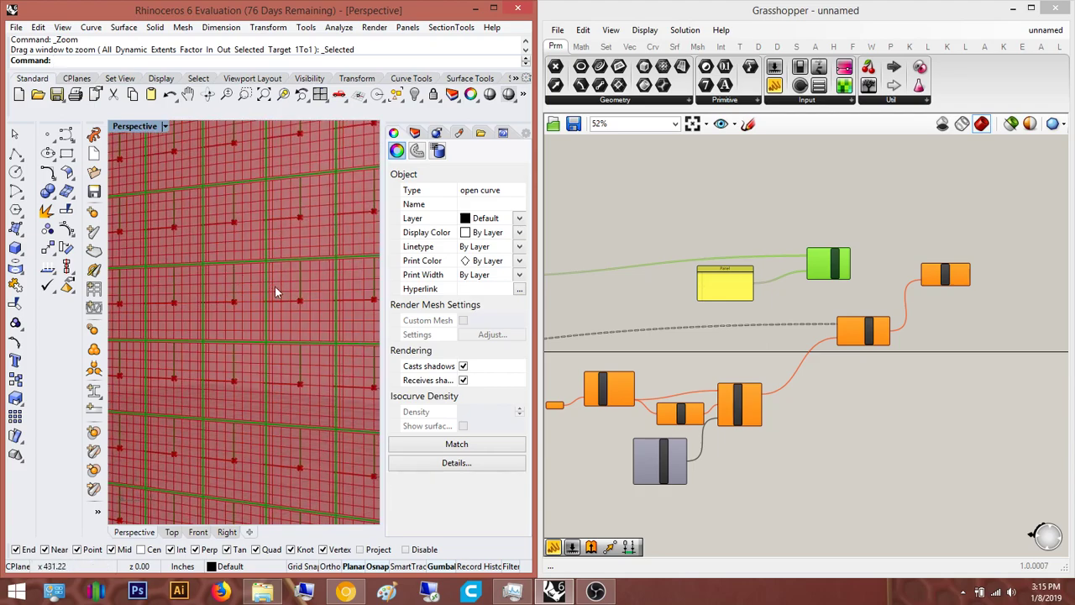
{"action": "scroll", "coordinate": [267, 286], "scroll_direction": "down", "scroll_amount": 8}
{"action": "right_click_drag", "start_coordinate": [281, 348], "coordinate": [400, 364]}
{"action": "scroll", "coordinate": [758, 275], "scroll_direction": "up", "scroll_amount": 5}
Connect the Cull Pattern List output to the Base input of Extrude and check the rectangles it receives
{"action": "left_click_drag", "start_coordinate": [723, 250], "coordinate": [942, 267]}
{"action": "right_click_drag", "start_coordinate": [600, 403], "coordinate": [774, 355]}
{"action": "scroll", "coordinate": [773, 355], "scroll_direction": "down", "scroll_amount": 5}
{"action": "right_click_drag", "start_coordinate": [653, 390], "coordinate": [967, 308]}
{"action": "scroll", "coordinate": [786, 378], "scroll_direction": "up", "scroll_amount": 4}
{"action": "right_click_drag", "start_coordinate": [912, 315], "coordinate": [706, 332]}
{"action": "right_click_drag", "start_coordinate": [962, 317], "coordinate": [805, 329]}
{"action": "scroll", "coordinate": [805, 329], "scroll_direction": "down", "scroll_amount": 1}
{"action": "scroll", "coordinate": [873, 277], "scroll_direction": "down", "scroll_amount": 1}
{"action": "right_click_drag", "start_coordinate": [949, 226], "coordinate": [860, 250]}
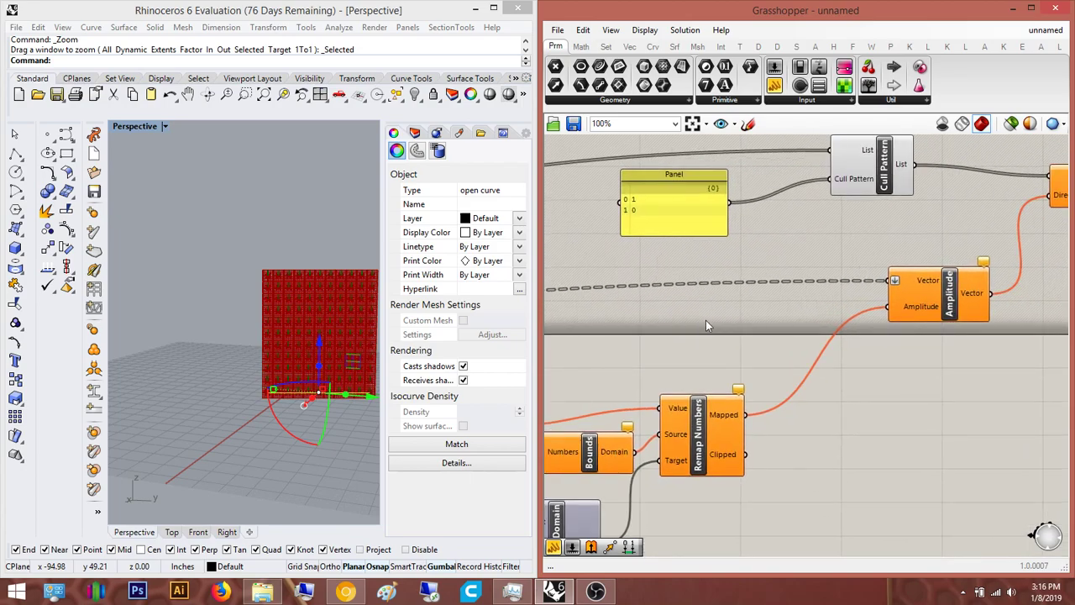
{"action": "left_click", "coordinate": [932, 287]}
{"action": "mouse_move", "coordinate": [932, 287]}
{"action": "right_click_drag", "start_coordinate": [943, 243], "coordinate": [786, 317]}
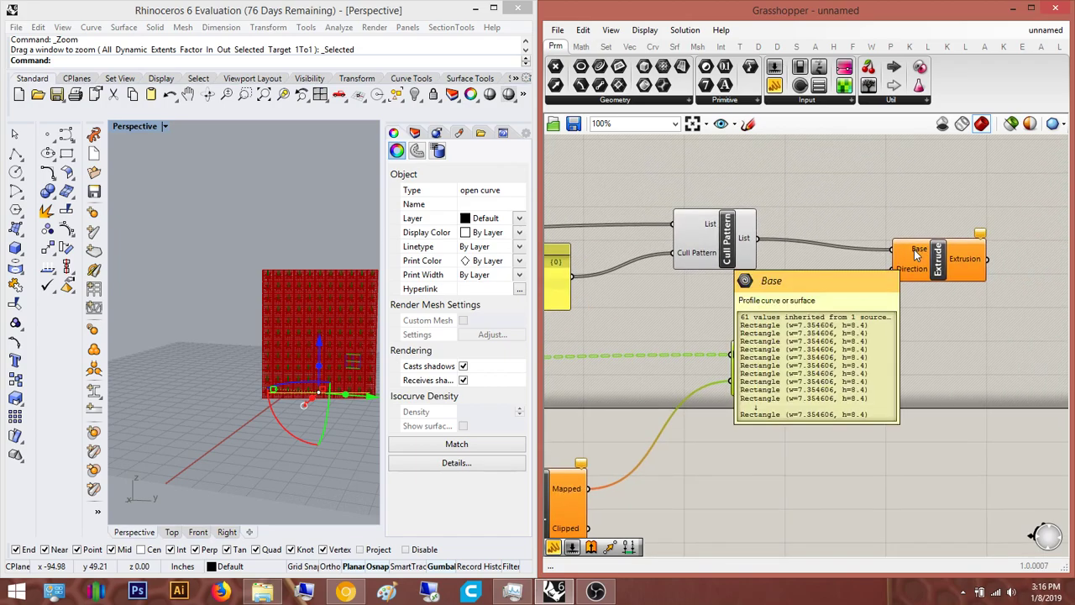
{"action": "right_click_drag", "start_coordinate": [672, 255], "coordinate": [789, 239]}
{"action": "left_click", "coordinate": [799, 240]}
Add a second Cull Pattern below the first and connect the 1/0 panel to its Cull Pattern input
{"action": "right_click_drag", "start_coordinate": [802, 304], "coordinate": [759, 361]}
{"action": "double_click", "coordinate": [759, 356]}
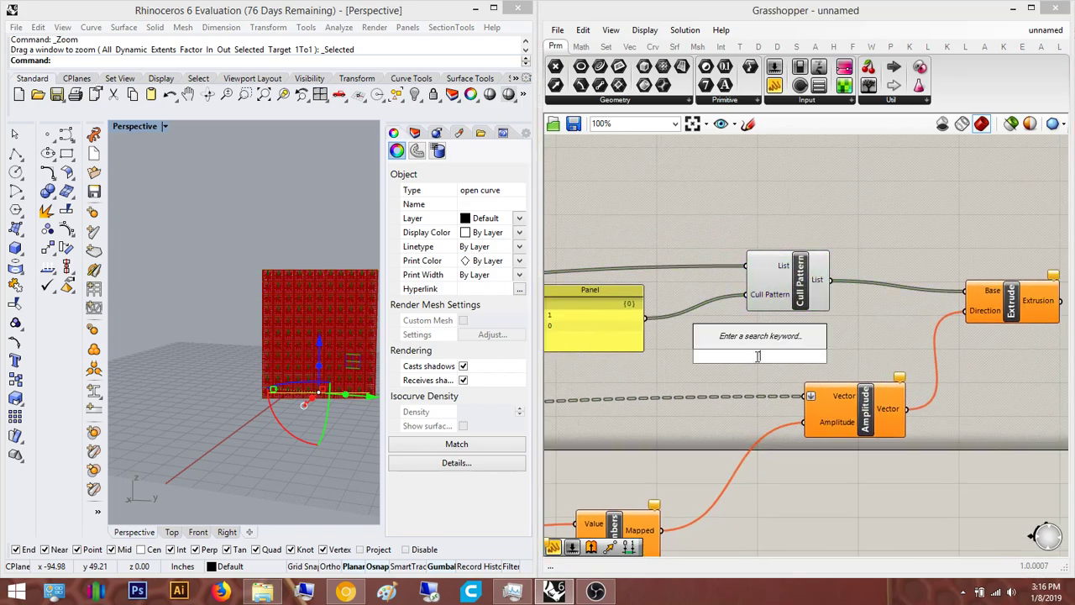
{"action": "type", "text": "cull pattern"}
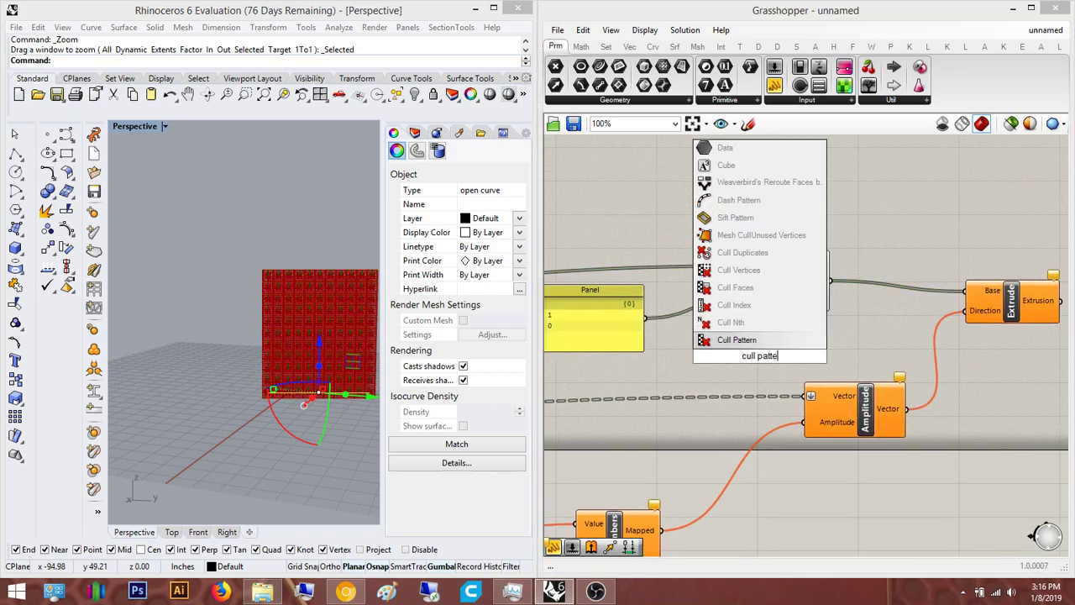
{"action": "key", "text": "Return"}
{"action": "scroll", "coordinate": [782, 361], "scroll_direction": "down", "scroll_amount": 2}
{"action": "scroll", "coordinate": [782, 363], "scroll_direction": "up", "scroll_amount": 3}
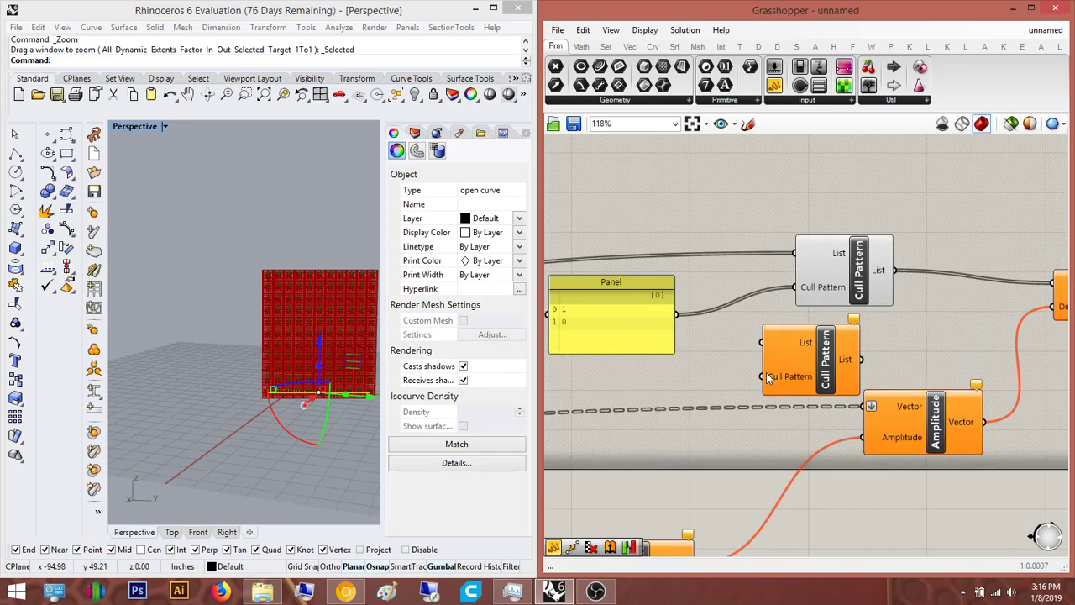
{"action": "right_click_drag", "start_coordinate": [769, 345], "coordinate": [875, 346]}
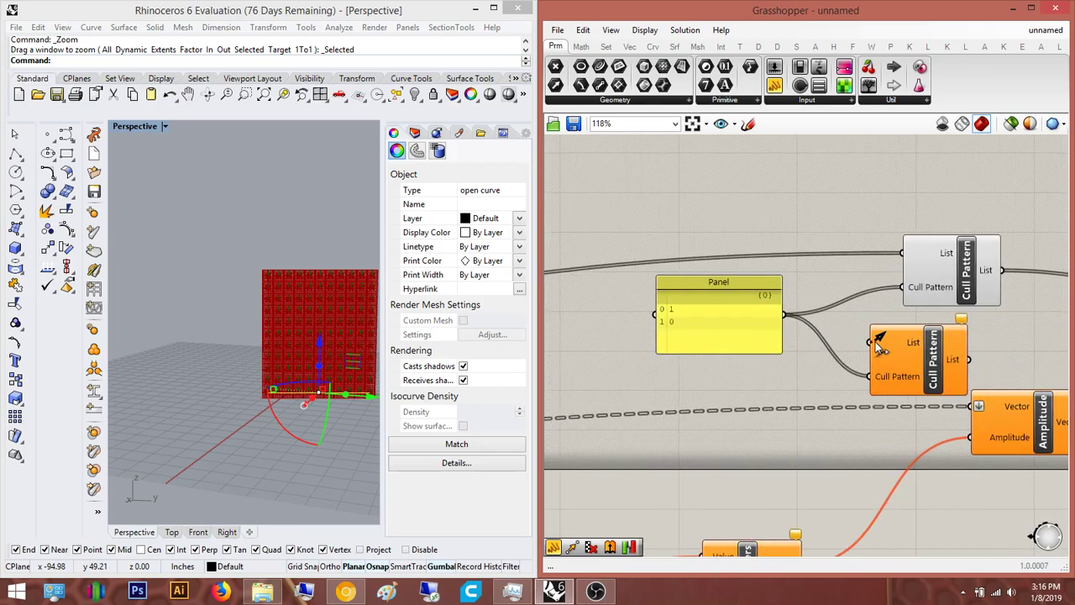
Flatten the Normals output of Divide Surface and connect it to the List input of the second Cull Pattern
{"action": "scroll", "coordinate": [878, 344], "scroll_direction": "down", "scroll_amount": 10}
{"action": "scroll", "coordinate": [722, 362], "scroll_direction": "up", "scroll_amount": 10}
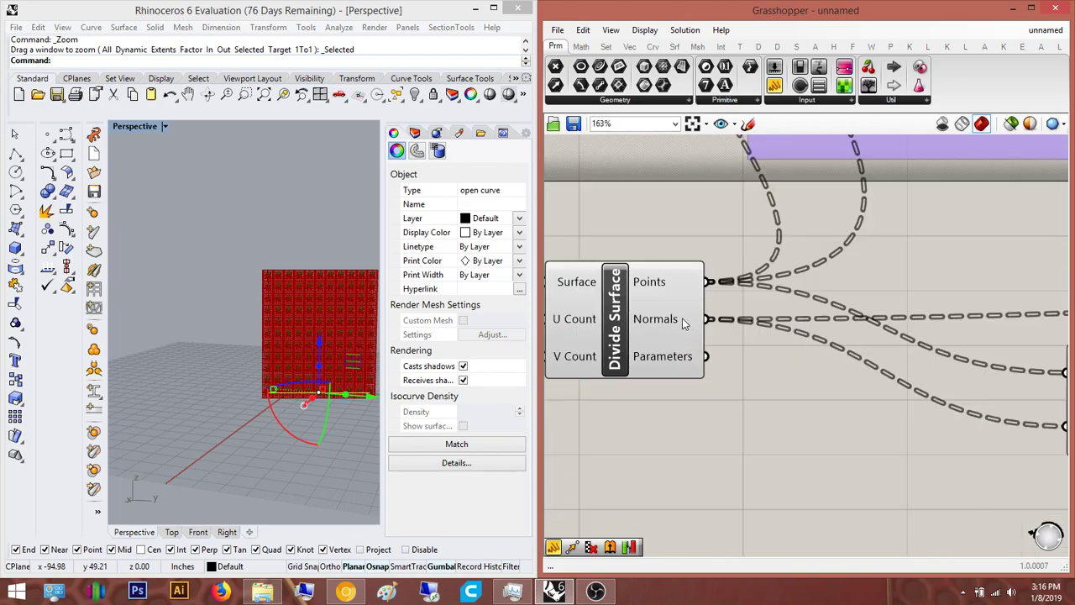
{"action": "right_click", "coordinate": [686, 322]}
{"action": "left_click", "coordinate": [706, 388]}
{"action": "right_click_drag", "start_coordinate": [749, 339], "coordinate": [676, 332]}
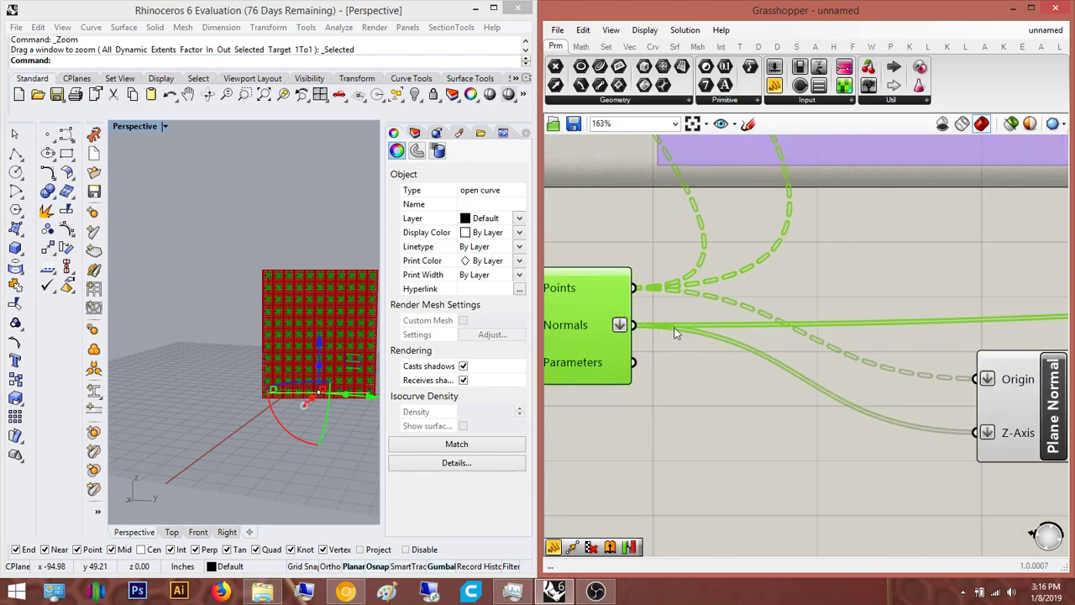
{"action": "scroll", "coordinate": [638, 332], "scroll_direction": "down", "scroll_amount": 6}
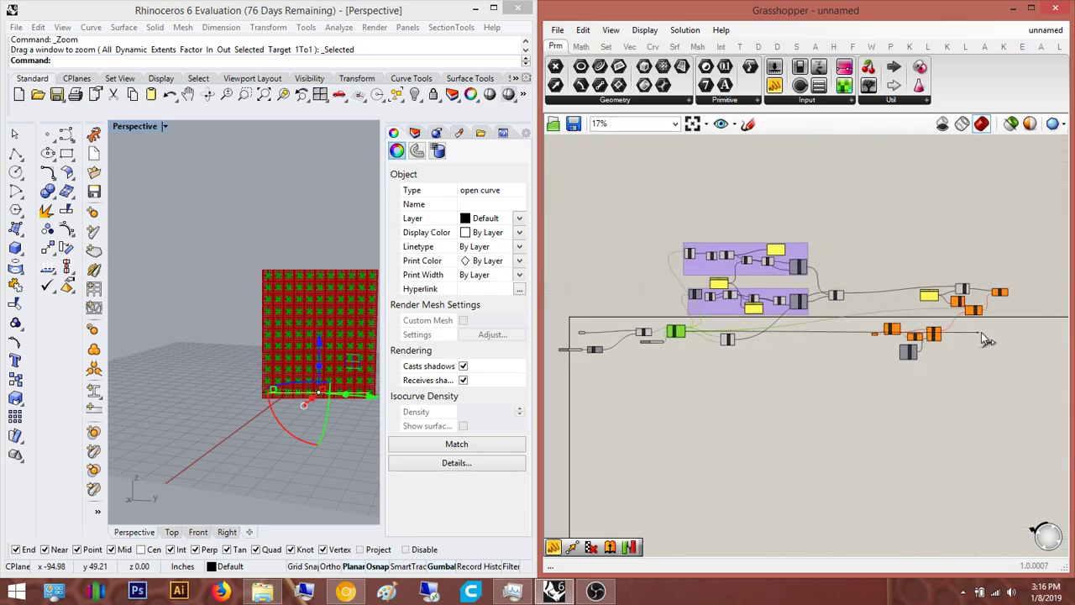
{"action": "scroll", "coordinate": [952, 275], "scroll_direction": "up", "scroll_amount": 4}
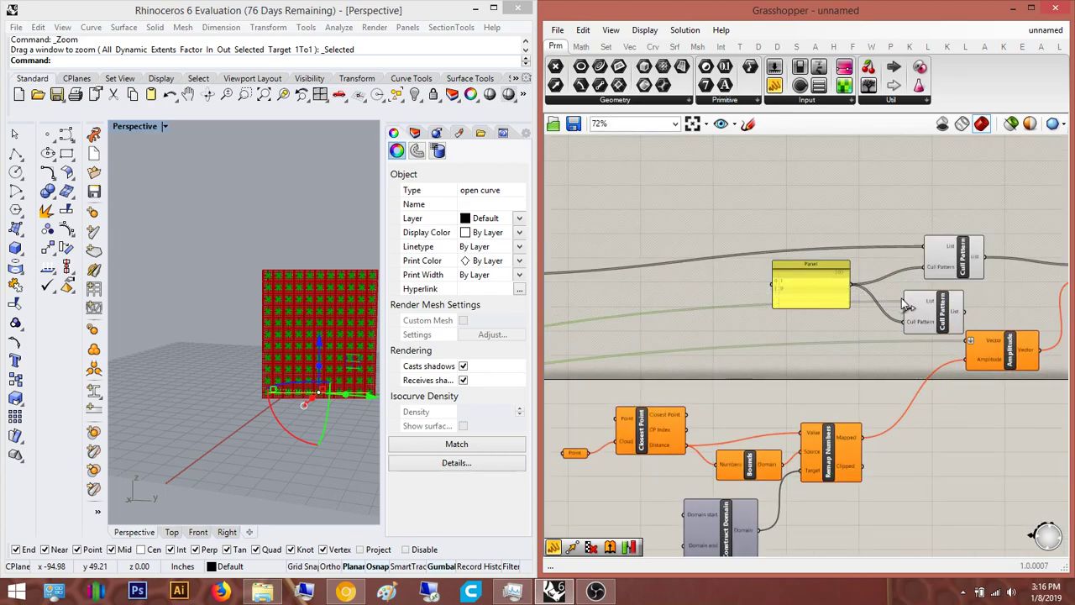
{"action": "scroll", "coordinate": [825, 345], "scroll_direction": "down", "scroll_amount": 1}
Replace the Amplitude component's Vector source with the second Cull Pattern's List output and move Amplitude up clear of it
{"action": "left_click", "coordinate": [825, 344]}
{"action": "scroll", "coordinate": [820, 338], "scroll_direction": "up", "scroll_amount": 2}
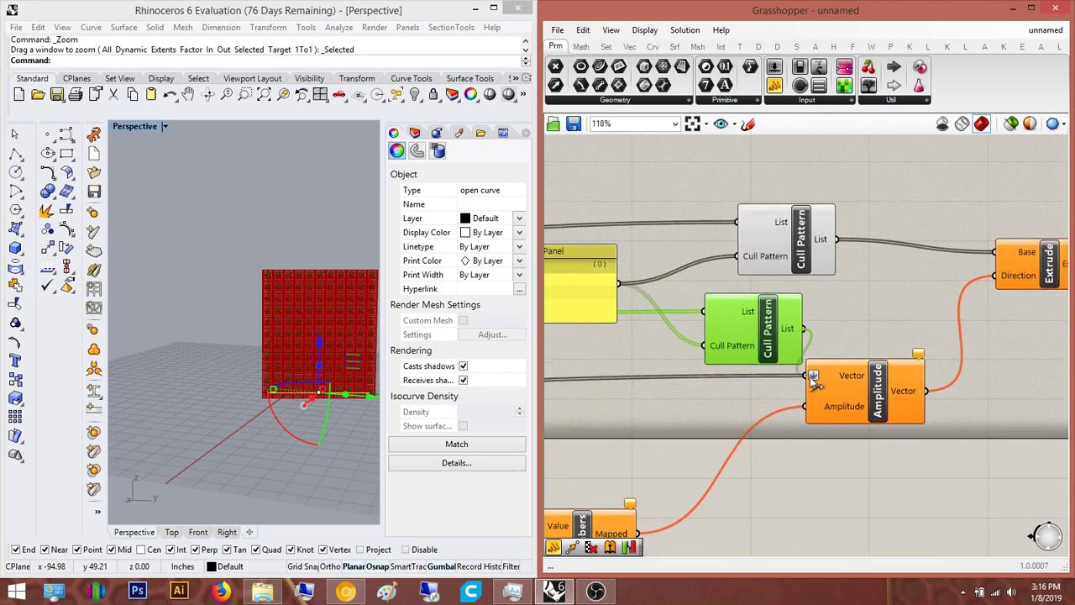
{"action": "left_click", "coordinate": [910, 325]}
{"action": "right_click_drag", "start_coordinate": [983, 318], "coordinate": [911, 325]}
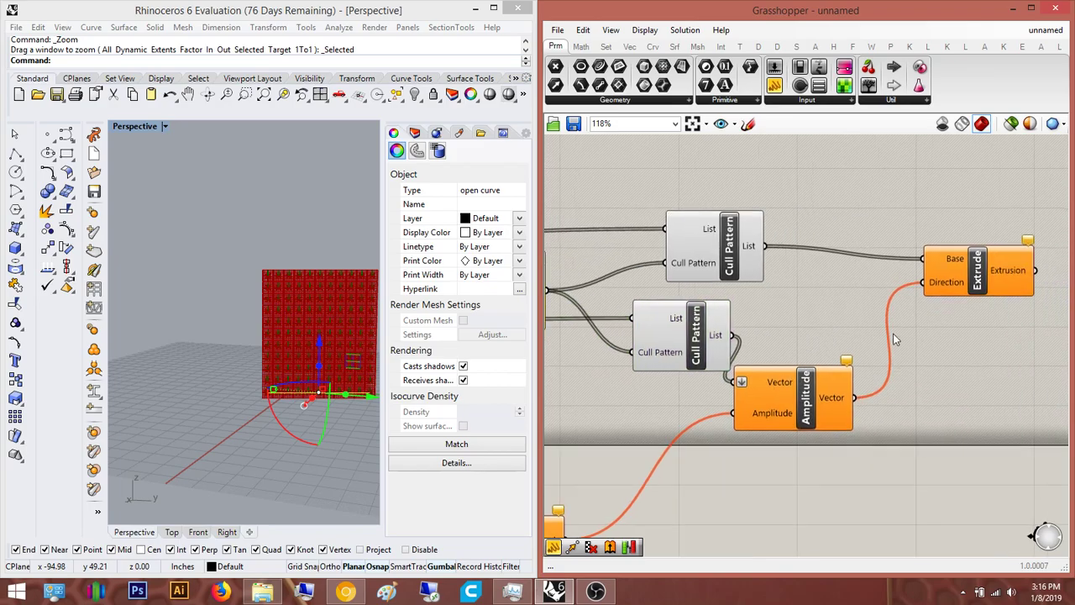
{"action": "left_click_drag", "start_coordinate": [816, 387], "coordinate": [852, 351]}
Select the second Cull Pattern and examine its connections and the normals it keeps on the wall
{"action": "left_click", "coordinate": [679, 346]}
{"action": "scroll", "coordinate": [912, 328], "scroll_direction": "down", "scroll_amount": 3}
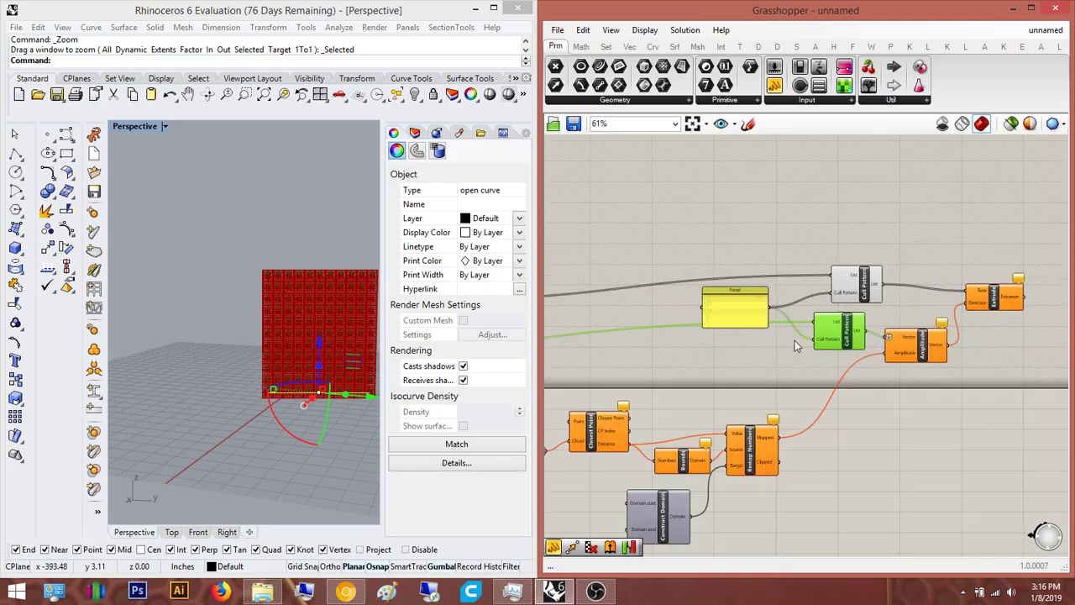
{"action": "scroll", "coordinate": [912, 328], "scroll_direction": "down", "scroll_amount": 3}
{"action": "scroll", "coordinate": [905, 353], "scroll_direction": "down", "scroll_amount": 6}
{"action": "left_click_drag", "start_coordinate": [906, 353], "coordinate": [761, 405]}
{"action": "scroll", "coordinate": [702, 377], "scroll_direction": "up", "scroll_amount": 6}
{"action": "scroll", "coordinate": [845, 402], "scroll_direction": "down", "scroll_amount": 1}
{"action": "right_click_drag", "start_coordinate": [1044, 378], "coordinate": [665, 390]}
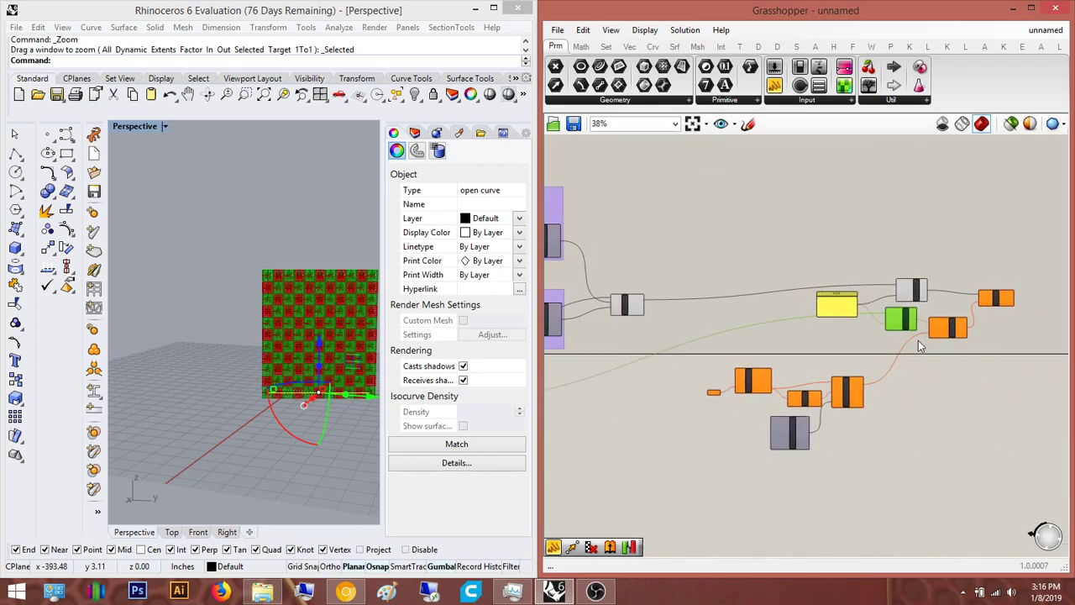
{"action": "right_click_drag", "start_coordinate": [965, 294], "coordinate": [852, 311]}
{"action": "left_click", "coordinate": [802, 309]}
{"action": "left_click", "coordinate": [790, 345]}
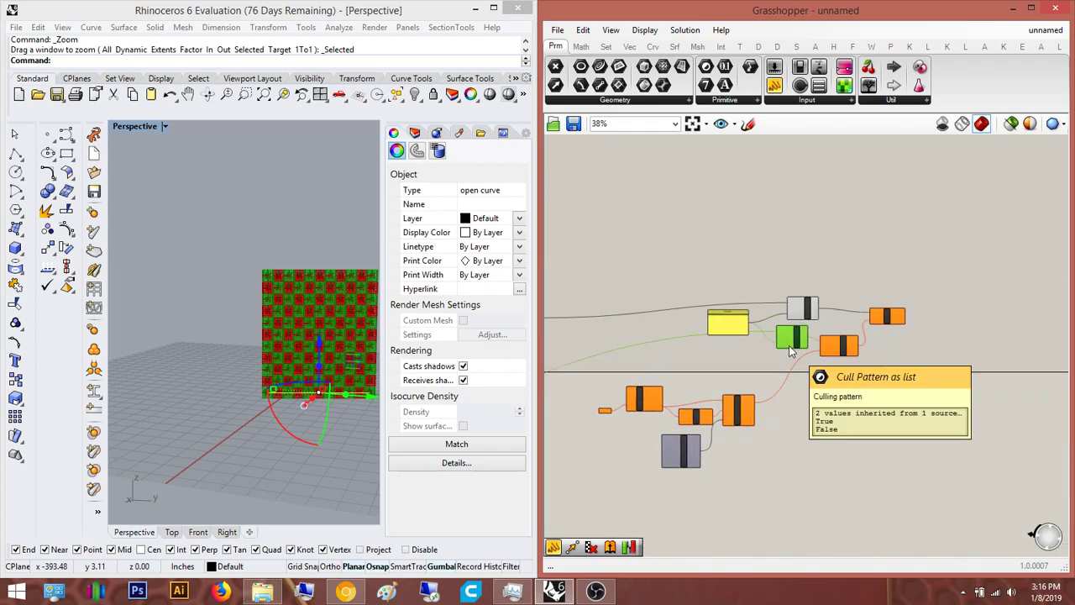
{"action": "scroll", "coordinate": [790, 345], "scroll_direction": "up", "scroll_amount": 3}
{"action": "scroll", "coordinate": [883, 321], "scroll_direction": "up", "scroll_amount": 3}
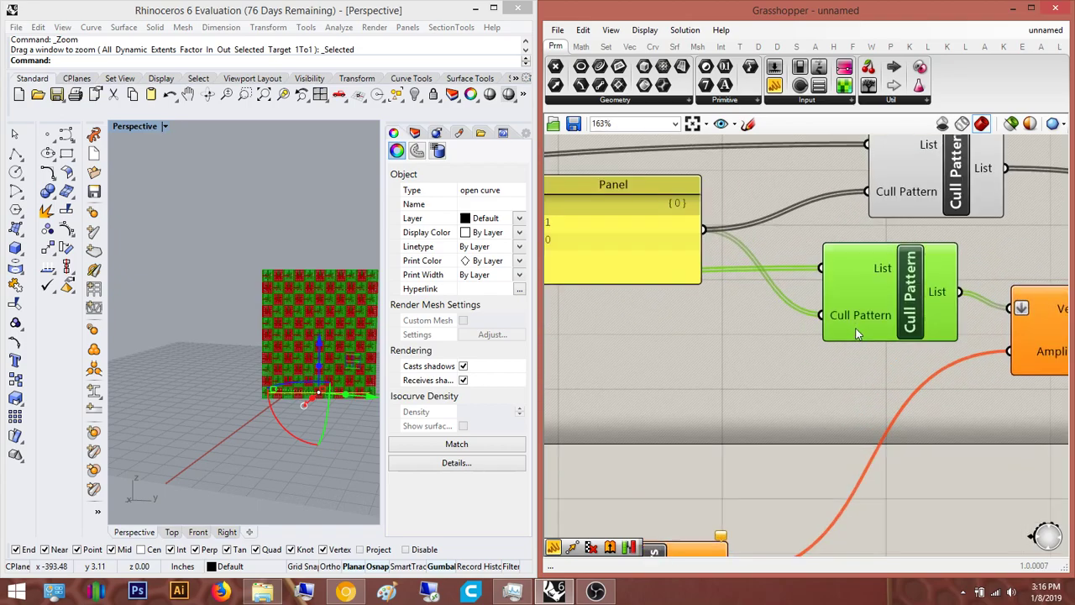
Move the 1/0 panel and both Cull Pattern components farther left to make room before Amplitude and Extrude
{"action": "scroll", "coordinate": [764, 309], "scroll_direction": "down", "scroll_amount": 3}
{"action": "left_click_drag", "start_coordinate": [759, 280], "coordinate": [718, 228]}
{"action": "scroll", "coordinate": [760, 286], "scroll_direction": "down", "scroll_amount": 7}
{"action": "scroll", "coordinate": [566, 331], "scroll_direction": "up", "scroll_amount": 8}
{"action": "scroll", "coordinate": [747, 258], "scroll_direction": "down", "scroll_amount": 5}
{"action": "scroll", "coordinate": [754, 264], "scroll_direction": "up", "scroll_amount": 4}
{"action": "right_click_drag", "start_coordinate": [744, 277], "coordinate": [672, 341]}
{"action": "scroll", "coordinate": [709, 287], "scroll_direction": "up", "scroll_amount": 5}
{"action": "right_click_drag", "start_coordinate": [716, 289], "coordinate": [885, 286]}
{"action": "scroll", "coordinate": [885, 287], "scroll_direction": "down", "scroll_amount": 6}
{"action": "right_click_drag", "start_coordinate": [640, 364], "coordinate": [809, 356]}
{"action": "scroll", "coordinate": [753, 344], "scroll_direction": "up", "scroll_amount": 3}
{"action": "right_click_drag", "start_coordinate": [864, 281], "coordinate": [696, 328]}
{"action": "scroll", "coordinate": [713, 326], "scroll_direction": "down", "scroll_amount": 6}
{"action": "scroll", "coordinate": [771, 271], "scroll_direction": "up", "scroll_amount": 4}
{"action": "left_click_drag", "start_coordinate": [817, 335], "coordinate": [715, 228]}
{"action": "left_click_drag", "start_coordinate": [818, 261], "coordinate": [685, 250]}
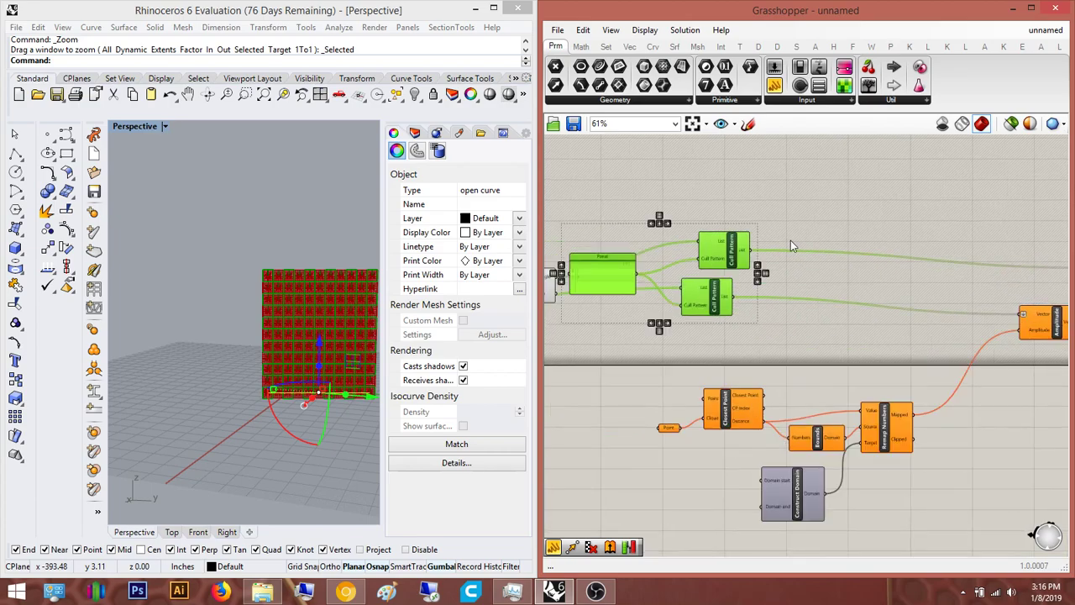
Add an Area component after the upper Cull Pattern and feed the culled rectangles into its Geometry input
{"action": "double_click", "coordinate": [843, 207]}
{"action": "type", "text": "area"}
{"action": "left_click", "coordinate": [835, 199]}
{"action": "scroll", "coordinate": [831, 211], "scroll_direction": "up", "scroll_amount": 3}
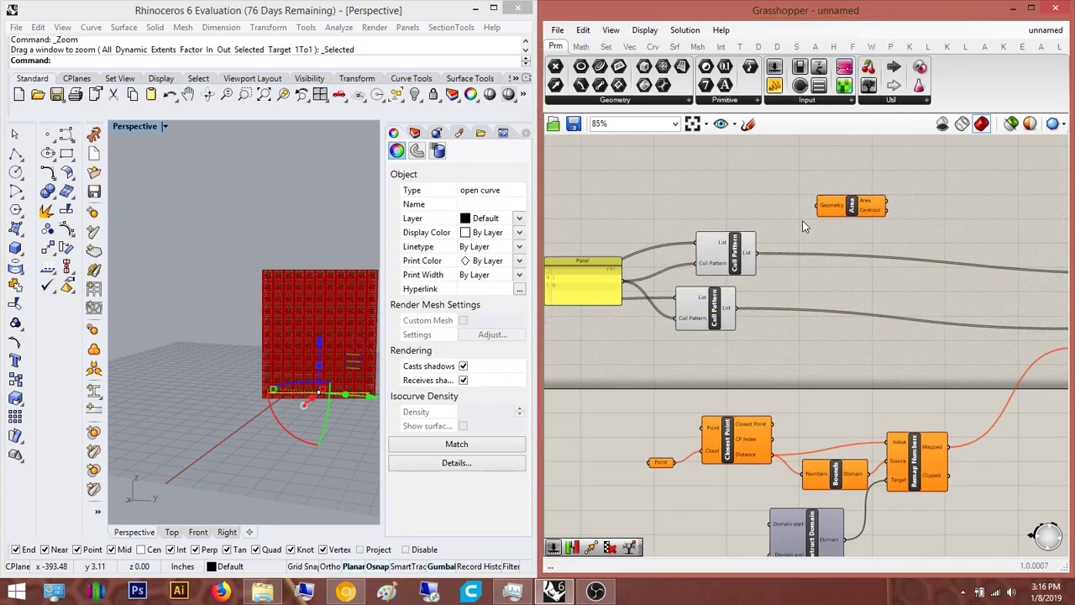
{"action": "left_click_drag", "start_coordinate": [832, 201], "coordinate": [812, 255]}
{"action": "right_click_drag", "start_coordinate": [904, 267], "coordinate": [805, 250]}
Connect the Area component's Centroid output to the Point input of Closest Point
{"action": "scroll", "coordinate": [795, 261], "scroll_direction": "down", "scroll_amount": 3}
{"action": "scroll", "coordinate": [783, 246], "scroll_direction": "up", "scroll_amount": 3}
{"action": "left_click_drag", "start_coordinate": [789, 309], "coordinate": [579, 488]}
{"action": "right_click_drag", "start_coordinate": [718, 538], "coordinate": [811, 462]}
{"action": "left_click", "coordinate": [729, 432]}
{"action": "right_click_drag", "start_coordinate": [729, 432], "coordinate": [843, 384]}
In the Top view, draw a point object beside the wall, roughly level with its middle
{"action": "left_click", "coordinate": [171, 532]}
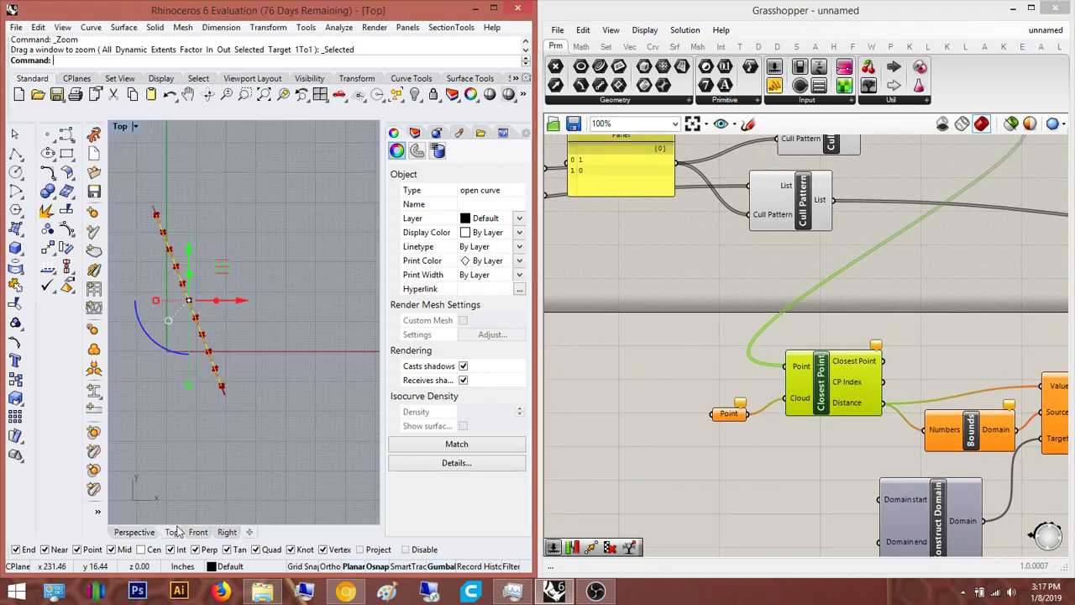
{"action": "left_click", "coordinate": [266, 344]}
{"action": "left_click", "coordinate": [52, 135]}
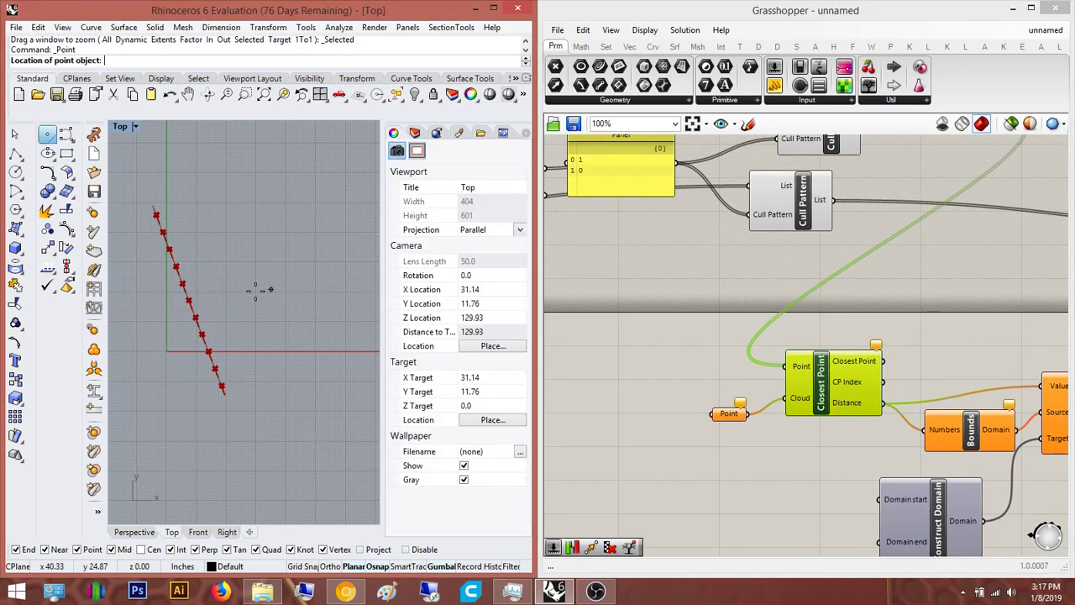
{"action": "left_click", "coordinate": [206, 288]}
Reference the newly drawn point in the Point parameter that feeds Closest Point's Cloud input
{"action": "right_click_drag", "start_coordinate": [787, 438], "coordinate": [719, 442]}
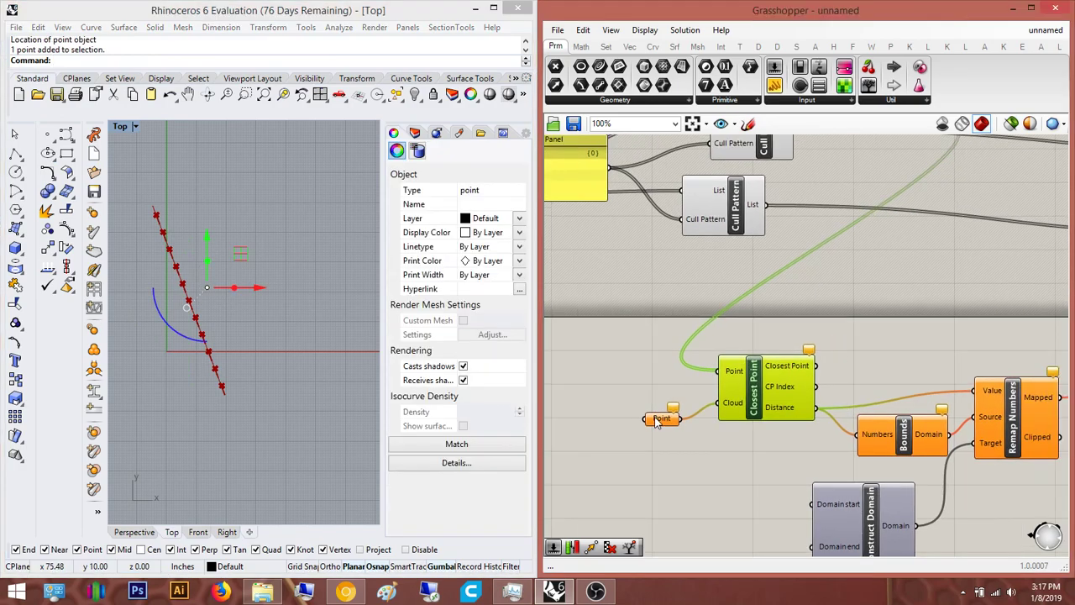
{"action": "right_click", "coordinate": [659, 417]}
{"action": "left_click", "coordinate": [702, 471]}
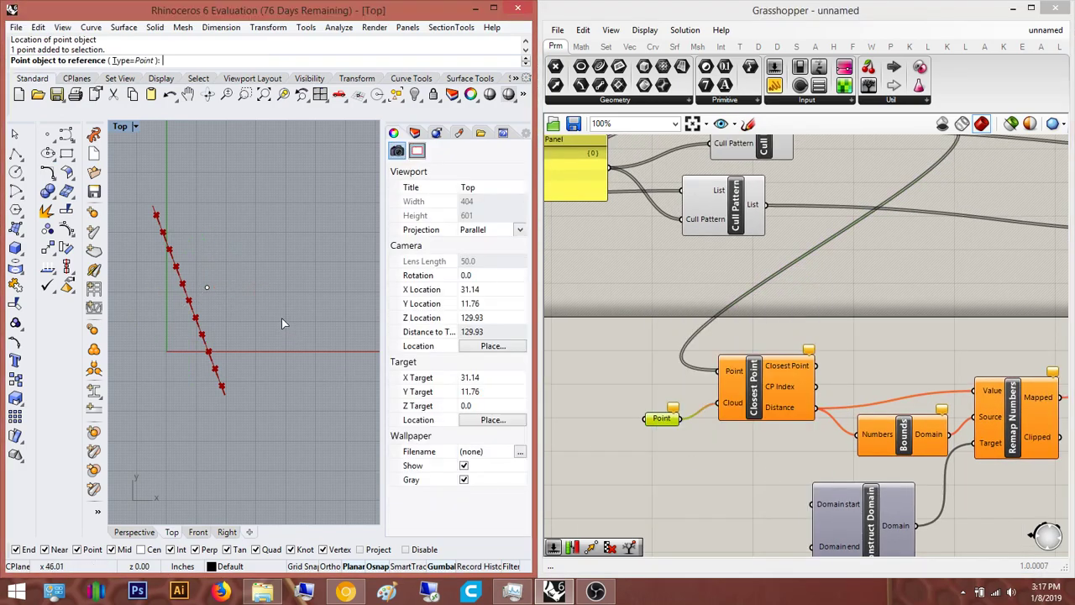
{"action": "left_click", "coordinate": [208, 288]}
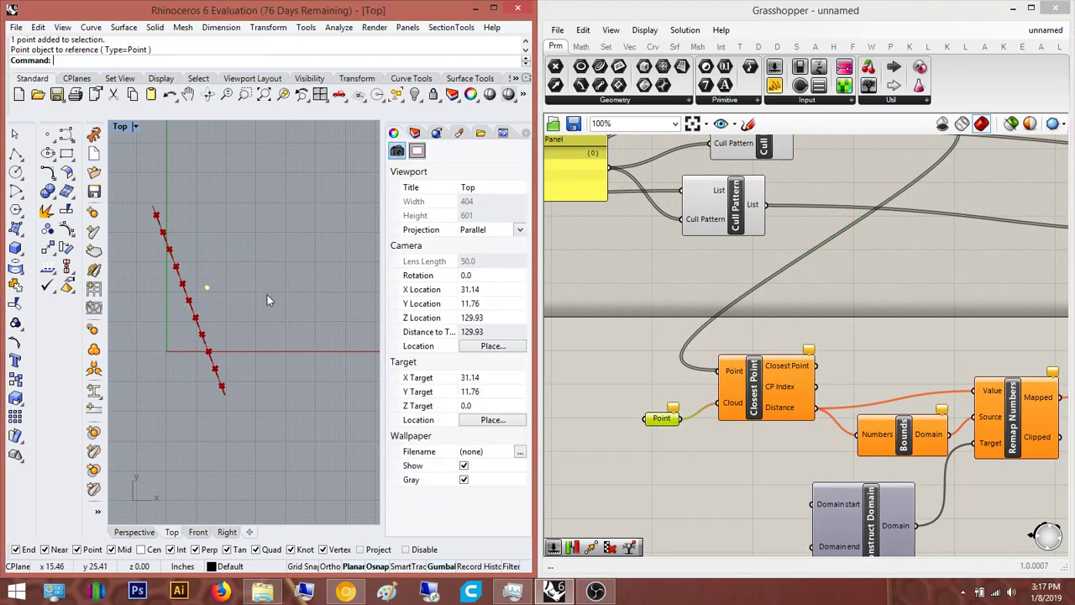
Return to the Perspective view and turn off the preview of the Plane Normal component
{"action": "left_click", "coordinate": [133, 532]}
{"action": "right_click_drag", "start_coordinate": [205, 361], "coordinate": [410, 371]}
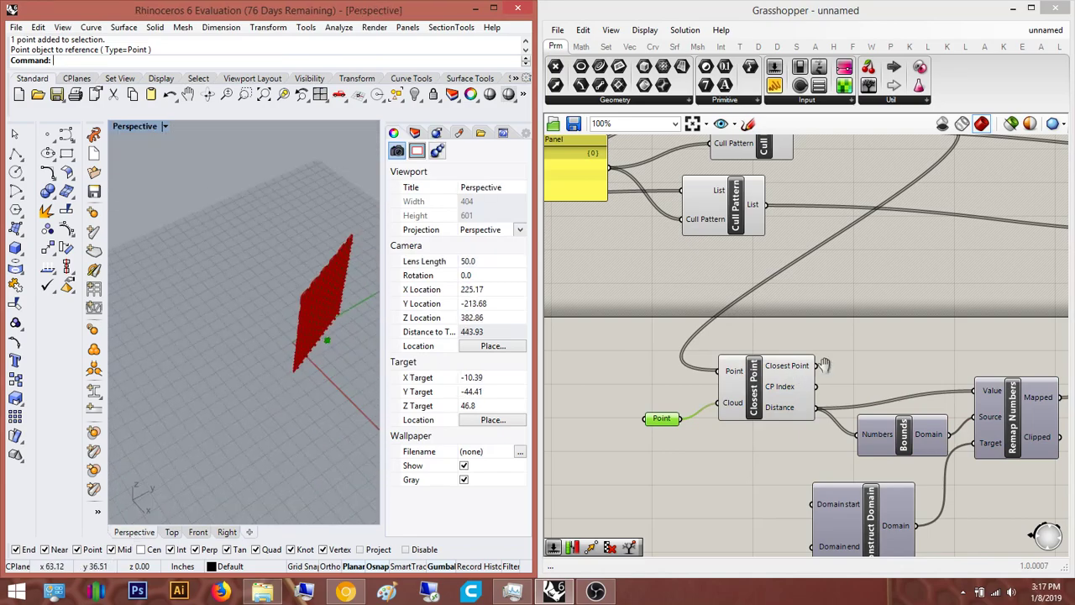
{"action": "right_click_drag", "start_coordinate": [802, 367], "coordinate": [892, 391]}
{"action": "scroll", "coordinate": [893, 391], "scroll_direction": "down", "scroll_amount": 3}
{"action": "right_click_drag", "start_coordinate": [661, 285], "coordinate": [726, 304]}
{"action": "scroll", "coordinate": [725, 304], "scroll_direction": "up", "scroll_amount": 1}
{"action": "scroll", "coordinate": [639, 387], "scroll_direction": "down", "scroll_amount": 5}
{"action": "right_click_drag", "start_coordinate": [700, 346], "coordinate": [686, 395]}
{"action": "scroll", "coordinate": [604, 414], "scroll_direction": "up", "scroll_amount": 3}
{"action": "right_click_drag", "start_coordinate": [604, 414], "coordinate": [697, 404]}
{"action": "scroll", "coordinate": [636, 434], "scroll_direction": "up", "scroll_amount": 3}
{"action": "left_click", "coordinate": [621, 446]}
{"action": "middle_click", "coordinate": [621, 447]}
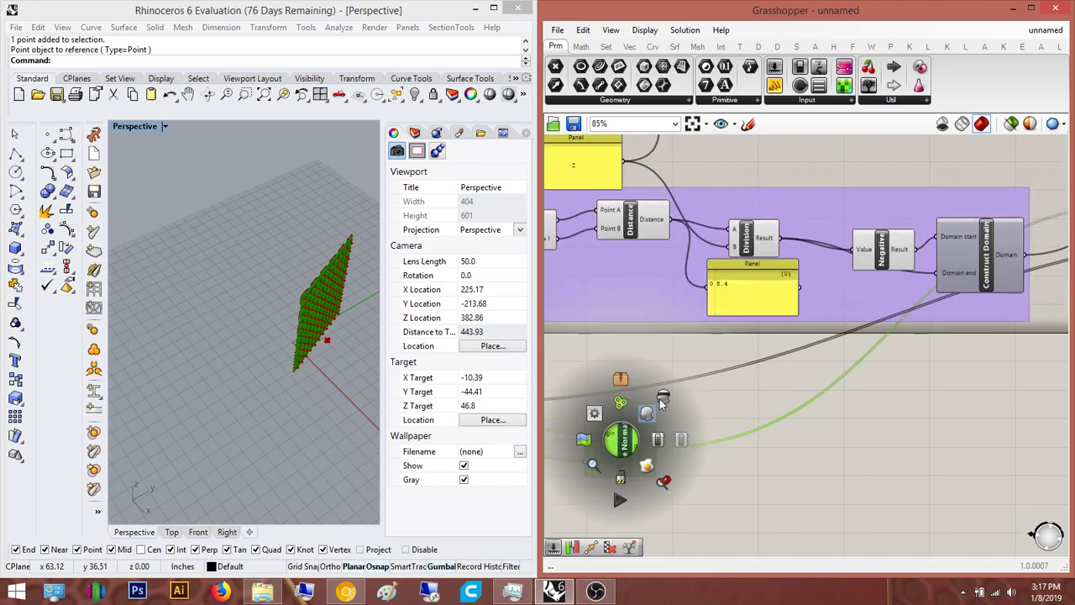
{"action": "left_click", "coordinate": [652, 408]}
{"action": "left_click", "coordinate": [863, 448]}
Examine the extruded boxes on the wall close up around the attractor point
{"action": "right_click_drag", "start_coordinate": [863, 449], "coordinate": [769, 458]}
{"action": "scroll", "coordinate": [297, 302], "scroll_direction": "up", "scroll_amount": 6}
{"action": "scroll", "coordinate": [349, 394], "scroll_direction": "up", "scroll_amount": 8}
{"action": "right_click_drag", "start_coordinate": [335, 303], "coordinate": [346, 406]}
{"action": "scroll", "coordinate": [299, 398], "scroll_direction": "down", "scroll_amount": 8}
{"action": "scroll", "coordinate": [346, 407], "scroll_direction": "up", "scroll_amount": 2}
{"action": "scroll", "coordinate": [346, 401], "scroll_direction": "up", "scroll_amount": 4}
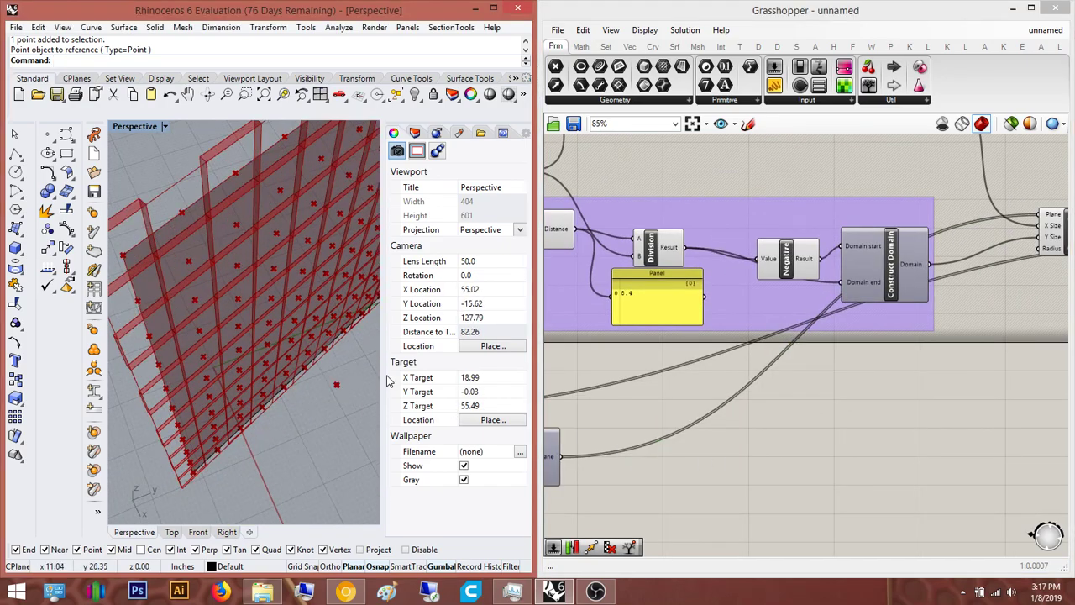
Add a number slider with value 8 and connect it to Construct Domain's Domain start input
{"action": "scroll", "coordinate": [715, 372], "scroll_direction": "down", "scroll_amount": 3}
{"action": "scroll", "coordinate": [745, 389], "scroll_direction": "up", "scroll_amount": 5}
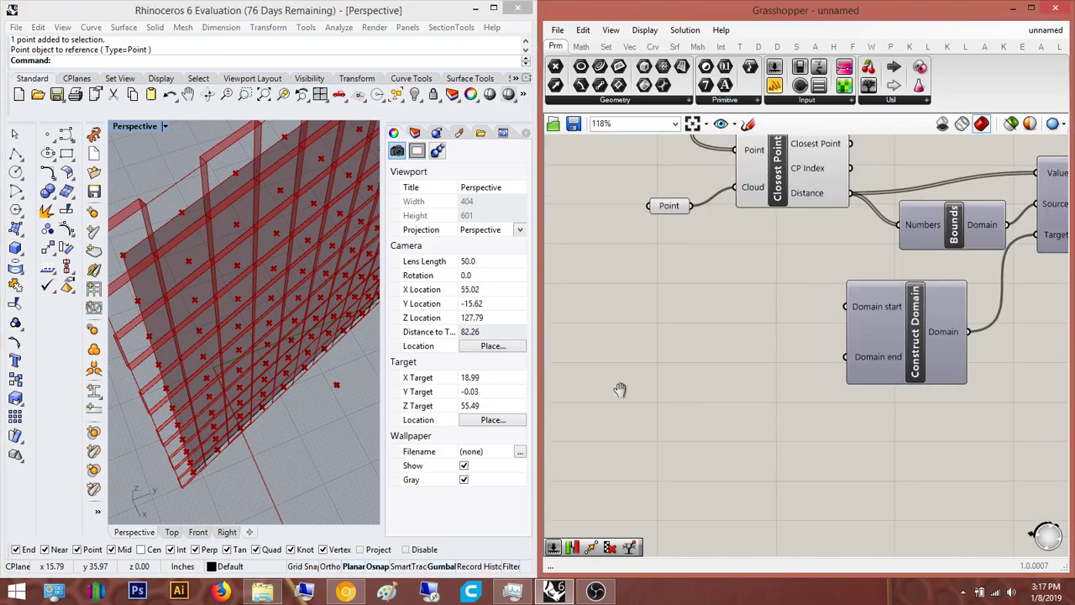
{"action": "double_click", "coordinate": [696, 366]}
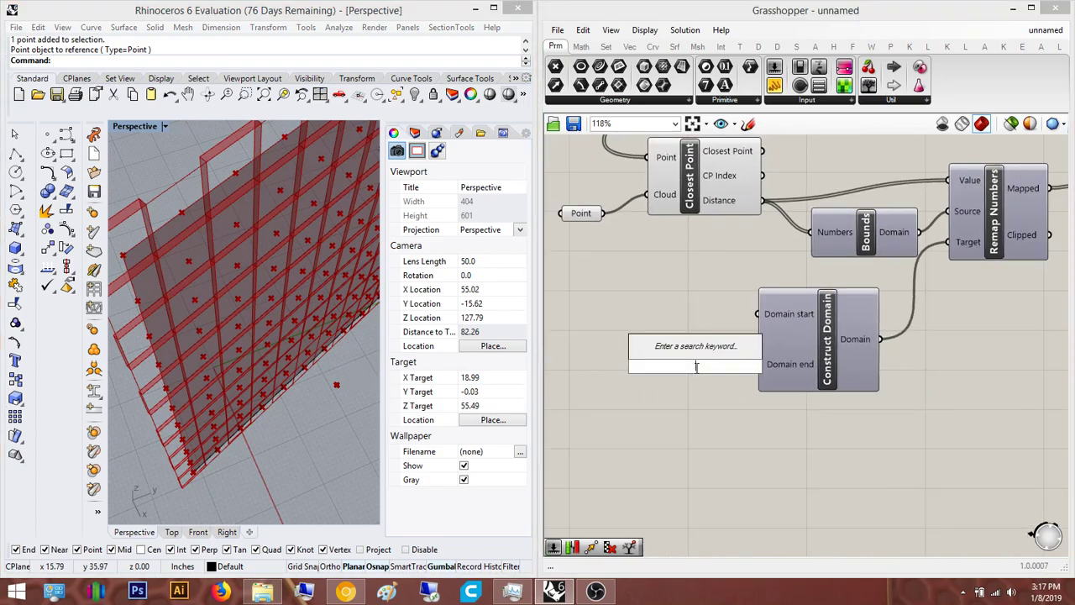
{"action": "type", "text": "8"}
{"action": "key", "text": "Return"}
{"action": "left_click_drag", "start_coordinate": [653, 365], "coordinate": [540, 351]}
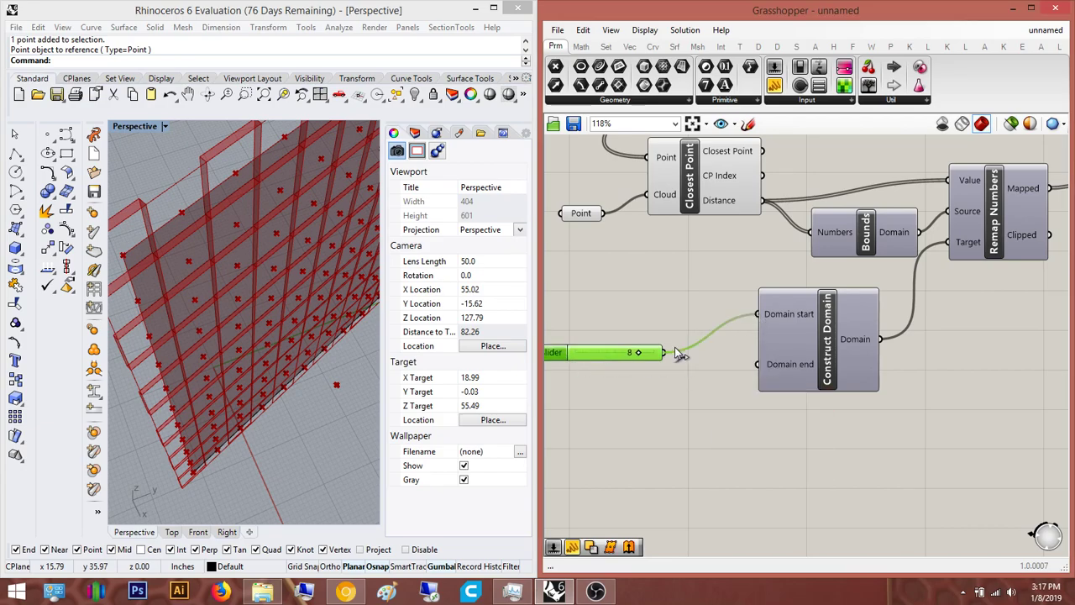
Check the boxes' extrusion direction and add a Reverse vector component just before Amplitude
{"action": "right_click_drag", "start_coordinate": [223, 364], "coordinate": [245, 370]}
{"action": "scroll", "coordinate": [137, 341], "scroll_direction": "down", "scroll_amount": 8}
{"action": "scroll", "coordinate": [213, 419], "scroll_direction": "up", "scroll_amount": 2}
{"action": "scroll", "coordinate": [199, 461], "scroll_direction": "up", "scroll_amount": 2}
{"action": "right_click_drag", "start_coordinate": [199, 461], "coordinate": [232, 446]}
{"action": "scroll", "coordinate": [238, 394], "scroll_direction": "down", "scroll_amount": 6}
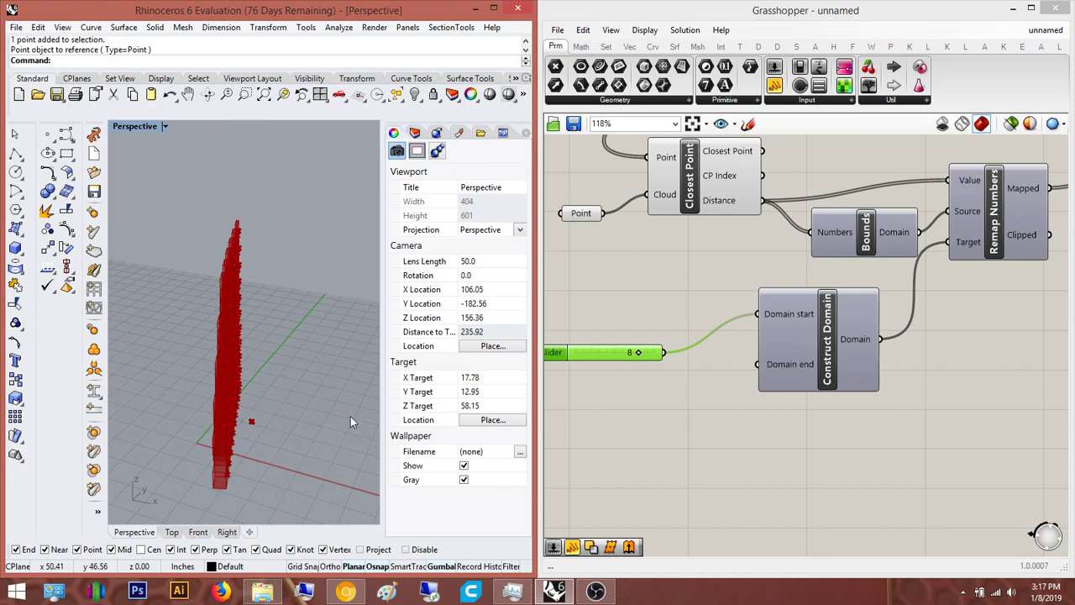
{"action": "right_click_drag", "start_coordinate": [922, 439], "coordinate": [780, 305]}
{"action": "double_click", "coordinate": [782, 297]}
{"action": "type", "text": "reverse"}
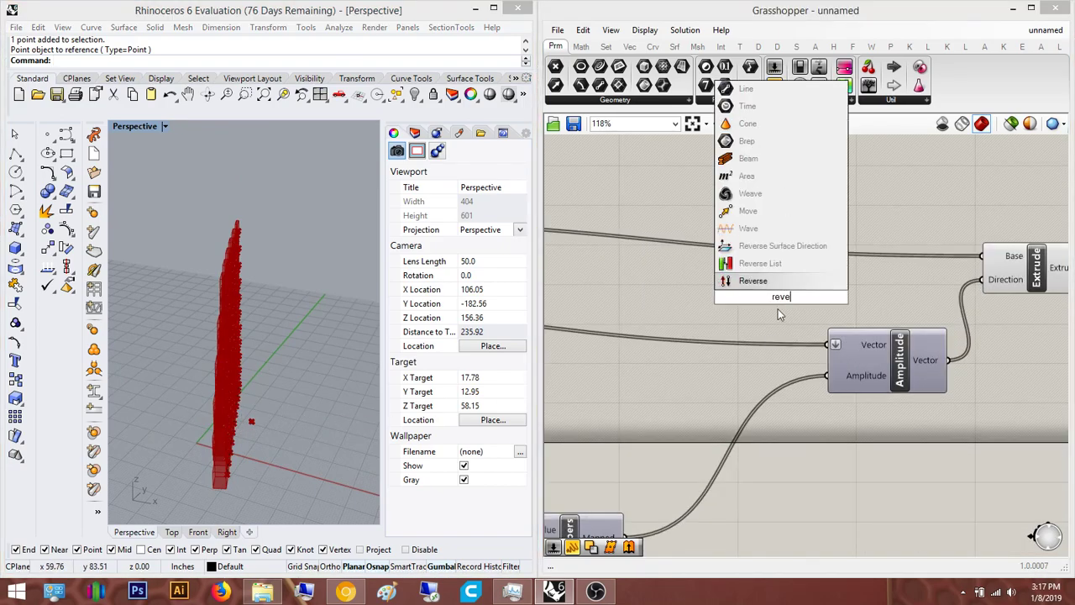
{"action": "key", "text": "Return"}
{"action": "scroll", "coordinate": [812, 317], "scroll_direction": "up", "scroll_amount": 3}
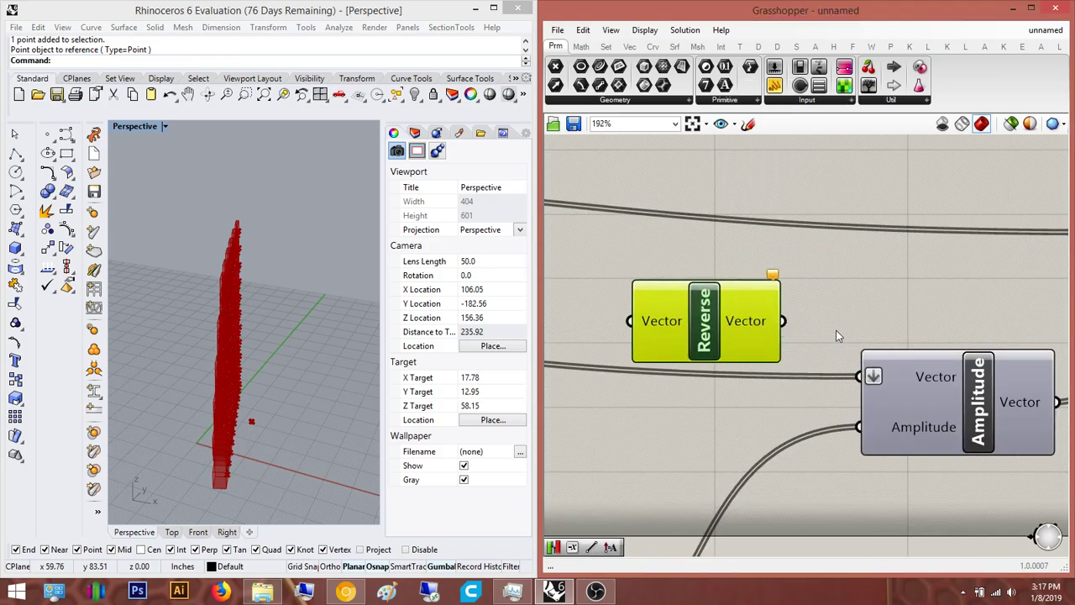
Route the lower Cull Pattern's List output through Reverse into Amplitude's Vector input
{"action": "scroll", "coordinate": [865, 338], "scroll_direction": "down", "scroll_amount": 5}
{"action": "right_click_drag", "start_coordinate": [564, 331], "coordinate": [821, 341]}
{"action": "scroll", "coordinate": [718, 342], "scroll_direction": "up", "scroll_amount": 1}
{"action": "left_click_drag", "start_coordinate": [737, 339], "coordinate": [958, 342]}
{"action": "scroll", "coordinate": [771, 339], "scroll_direction": "down", "scroll_amount": 3}
{"action": "scroll", "coordinate": [958, 343], "scroll_direction": "up", "scroll_amount": 5}
{"action": "right_click_drag", "start_coordinate": [842, 338], "coordinate": [611, 330]}
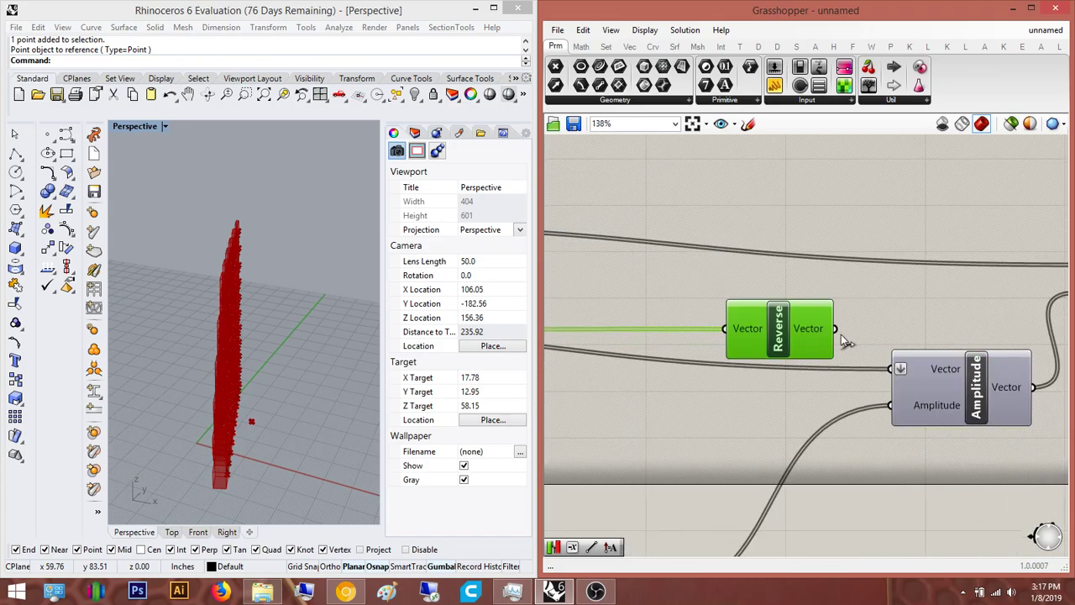
{"action": "left_click_drag", "start_coordinate": [905, 373], "coordinate": [906, 372]}
Lower the number slider driving Divide Surface's U and V counts to 7
{"action": "right_click_drag", "start_coordinate": [272, 343], "coordinate": [178, 353]}
{"action": "scroll", "coordinate": [261, 439], "scroll_direction": "up", "scroll_amount": 8}
{"action": "scroll", "coordinate": [182, 353], "scroll_direction": "down", "scroll_amount": 8}
{"action": "right_click_drag", "start_coordinate": [257, 379], "coordinate": [314, 373]}
{"action": "scroll", "coordinate": [244, 353], "scroll_direction": "up", "scroll_amount": 6}
{"action": "right_click_drag", "start_coordinate": [782, 373], "coordinate": [987, 327]}
{"action": "scroll", "coordinate": [987, 327], "scroll_direction": "down", "scroll_amount": 6}
{"action": "right_click_drag", "start_coordinate": [686, 370], "coordinate": [899, 343]}
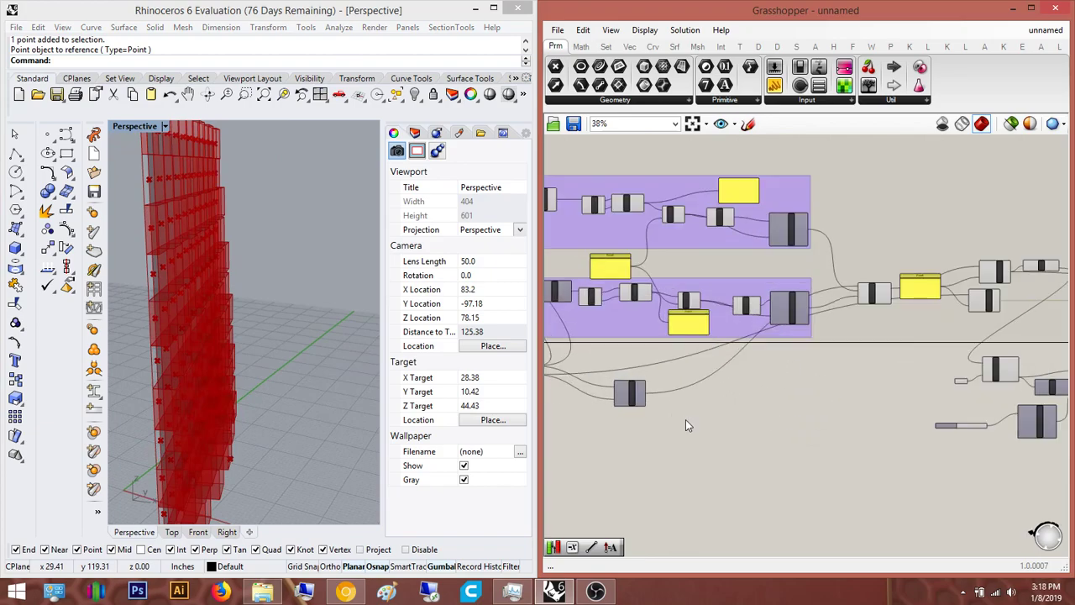
{"action": "scroll", "coordinate": [633, 397], "scroll_direction": "up", "scroll_amount": 3}
{"action": "right_click_drag", "start_coordinate": [633, 397], "coordinate": [918, 364]}
{"action": "scroll", "coordinate": [701, 358], "scroll_direction": "up", "scroll_amount": 3}
{"action": "right_click_drag", "start_coordinate": [701, 358], "coordinate": [821, 406]}
{"action": "scroll", "coordinate": [692, 416], "scroll_direction": "up", "scroll_amount": 3}
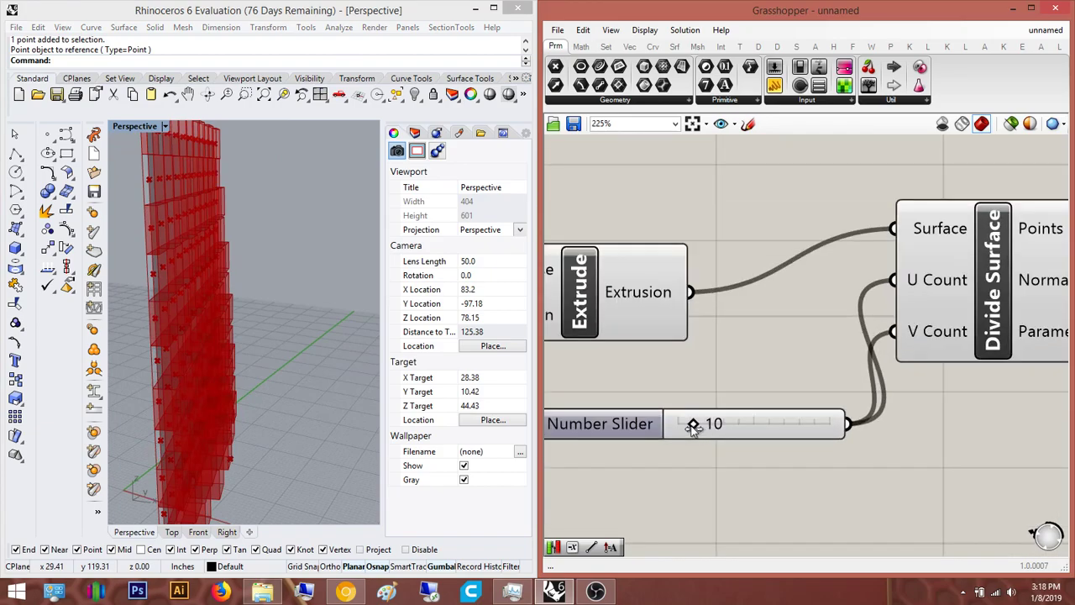
{"action": "left_click_drag", "start_coordinate": [693, 426], "coordinate": [690, 425]}
{"action": "right_click_drag", "start_coordinate": [252, 353], "coordinate": [101, 329]}
{"action": "scroll", "coordinate": [747, 422], "scroll_direction": "up", "scroll_amount": 2}
Set the rounding of the Divide Surface count slider to even numbers, with a value of 6
{"action": "double_click", "coordinate": [559, 420]}
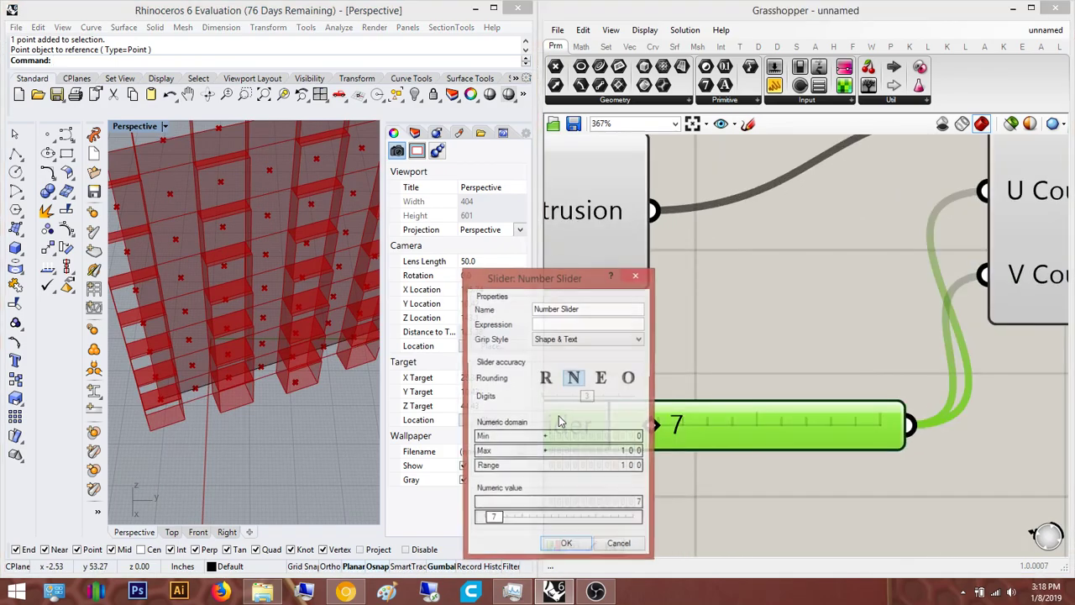
{"action": "left_click", "coordinate": [566, 546]}
{"action": "right_click_drag", "start_coordinate": [277, 252], "coordinate": [252, 351]}
{"action": "right_click_drag", "start_coordinate": [819, 393], "coordinate": [898, 375]}
{"action": "double_click", "coordinate": [676, 412]}
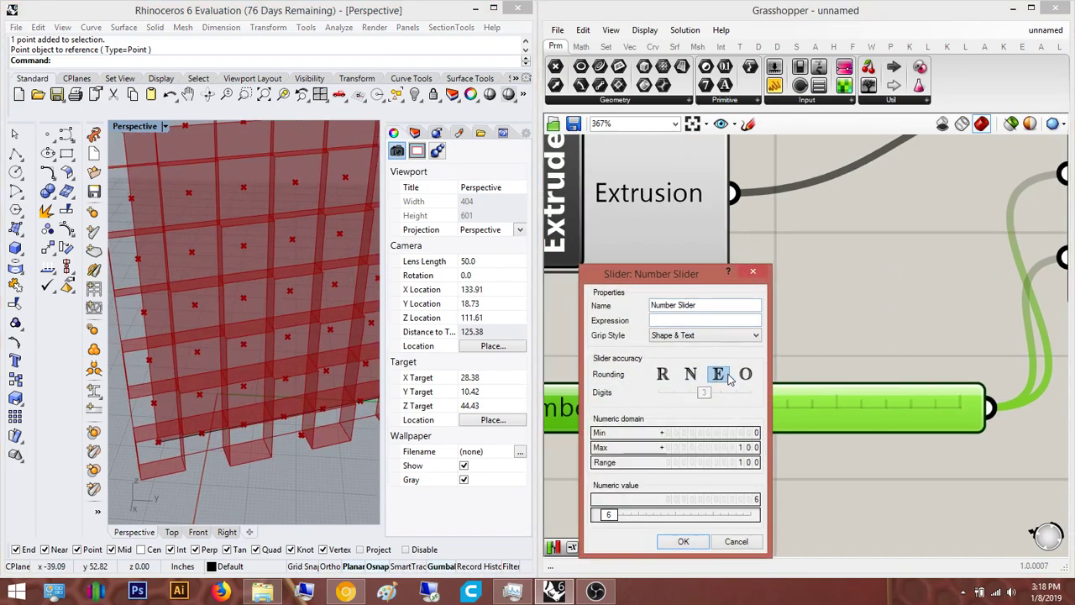
{"action": "left_click", "coordinate": [699, 545]}
{"action": "scroll", "coordinate": [705, 361], "scroll_direction": "down", "scroll_amount": 7}
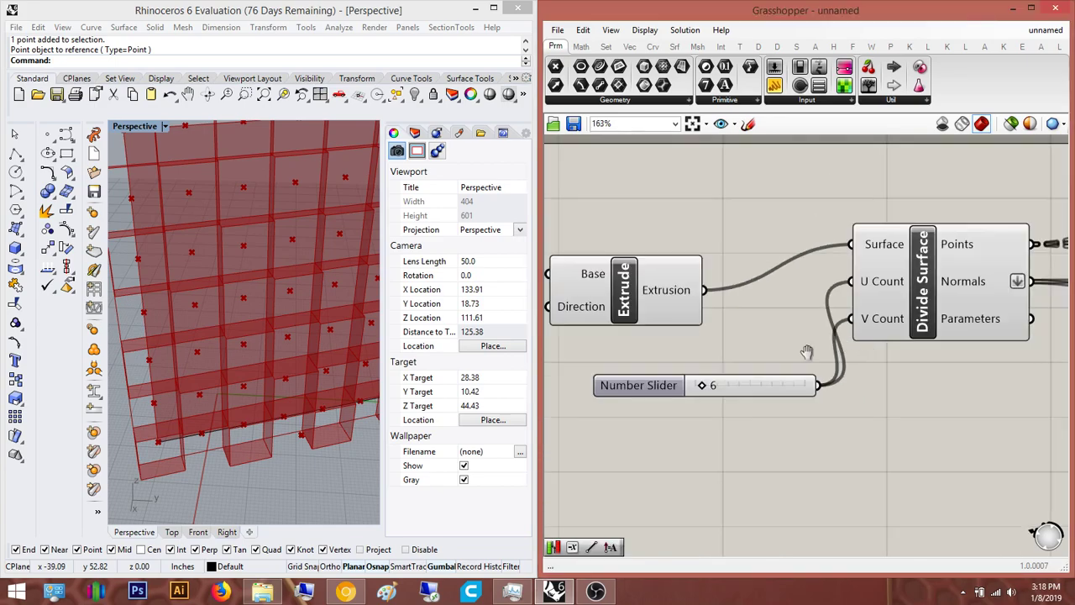
Add a Graph Mapper component near Remap Numbers
{"action": "right_click_drag", "start_coordinate": [957, 328], "coordinate": [733, 350]}
{"action": "right_click_drag", "start_coordinate": [911, 349], "coordinate": [818, 315]}
{"action": "double_click", "coordinate": [818, 315]}
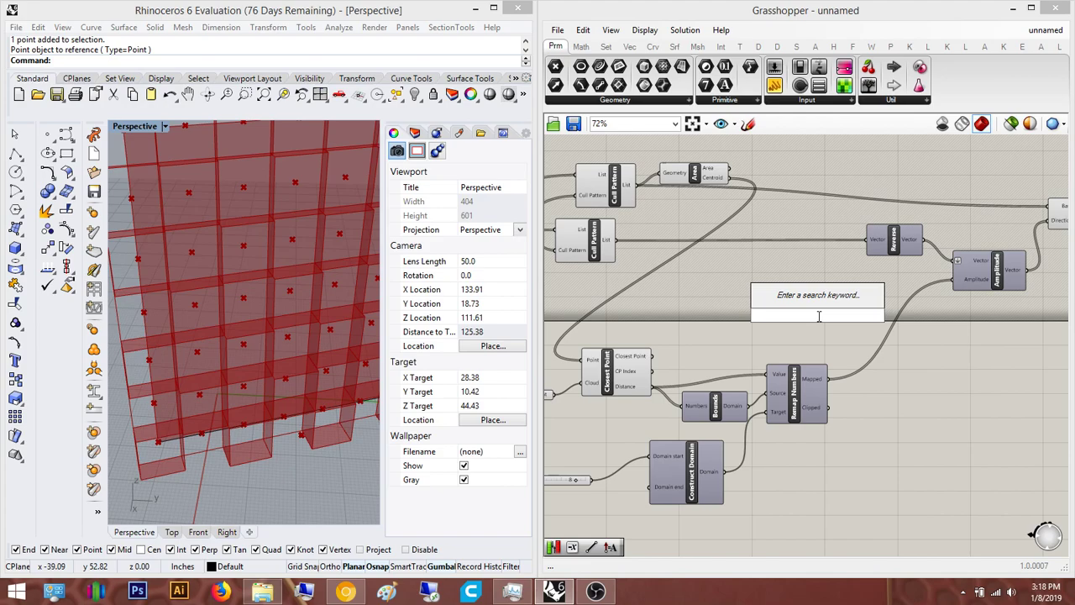
{"action": "type", "text": "graph mapper"}
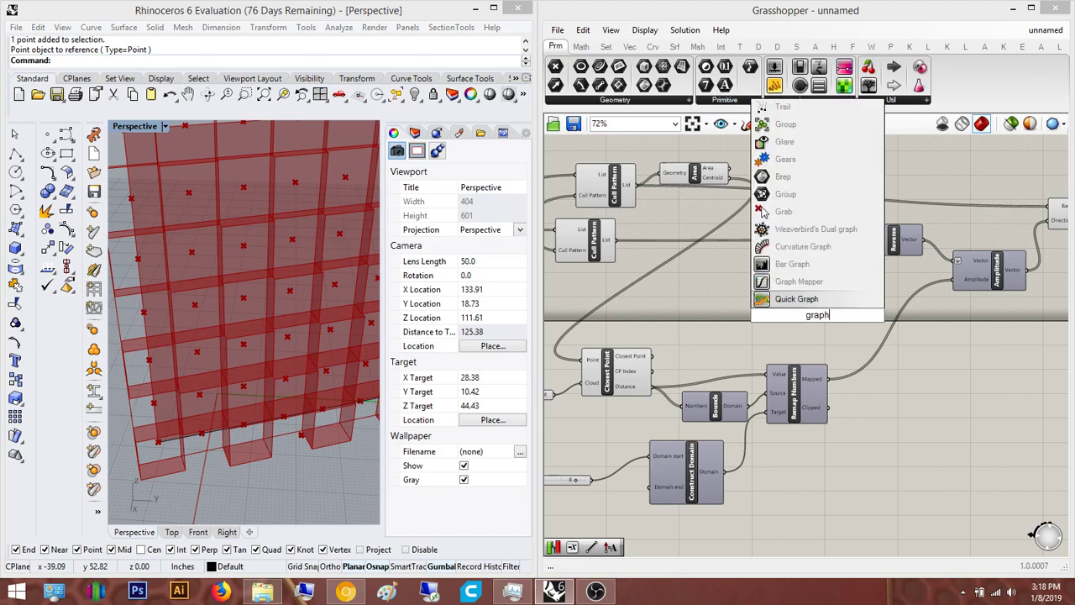
{"action": "key", "text": "Return"}
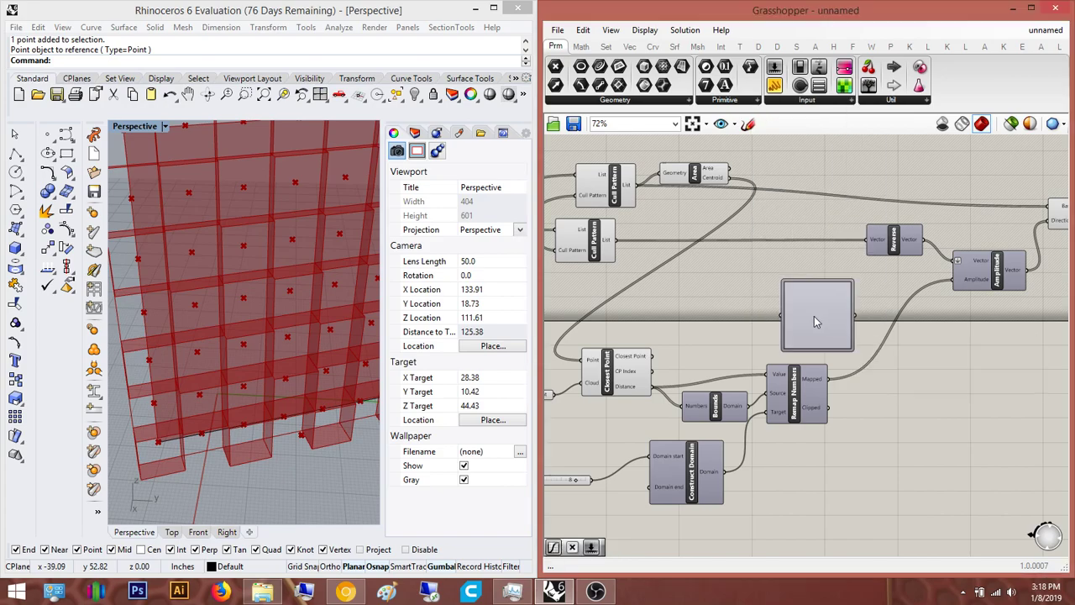
Move Bounds, Remap Numbers, Construct Domain and the slider of 8 farther from Closest Point to open a gap
{"action": "scroll", "coordinate": [814, 315], "scroll_direction": "down", "scroll_amount": 3}
{"action": "right_click_drag", "start_coordinate": [925, 505], "coordinate": [799, 417]}
{"action": "left_click_drag", "start_coordinate": [811, 457], "coordinate": [654, 328]}
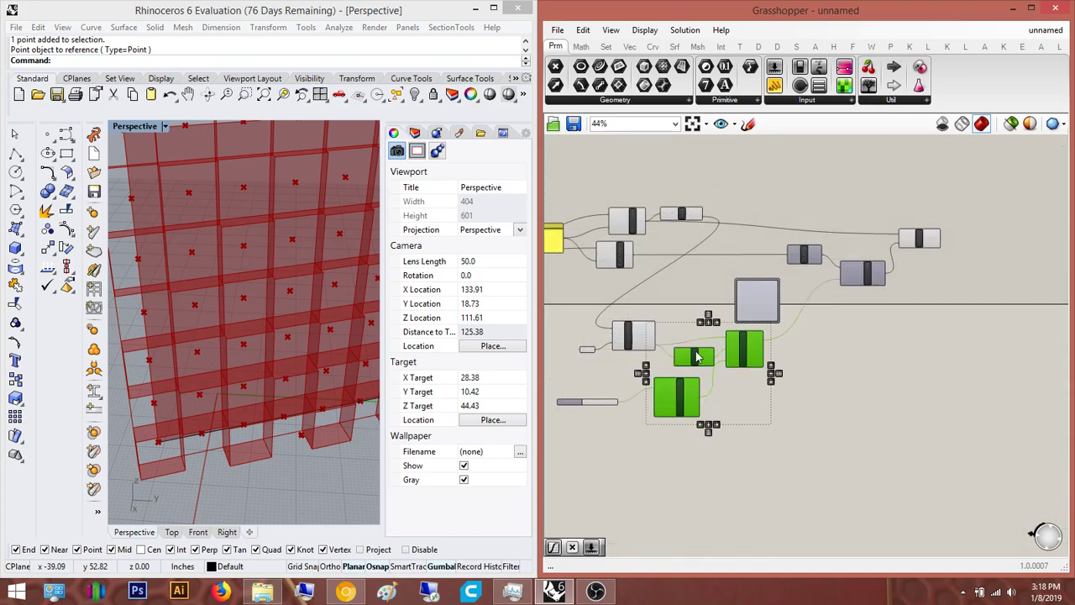
{"action": "left_click_drag", "start_coordinate": [695, 356], "coordinate": [762, 356]}
{"action": "left_click_drag", "start_coordinate": [585, 404], "coordinate": [662, 398]}
{"action": "scroll", "coordinate": [627, 358], "scroll_direction": "up", "scroll_amount": 3}
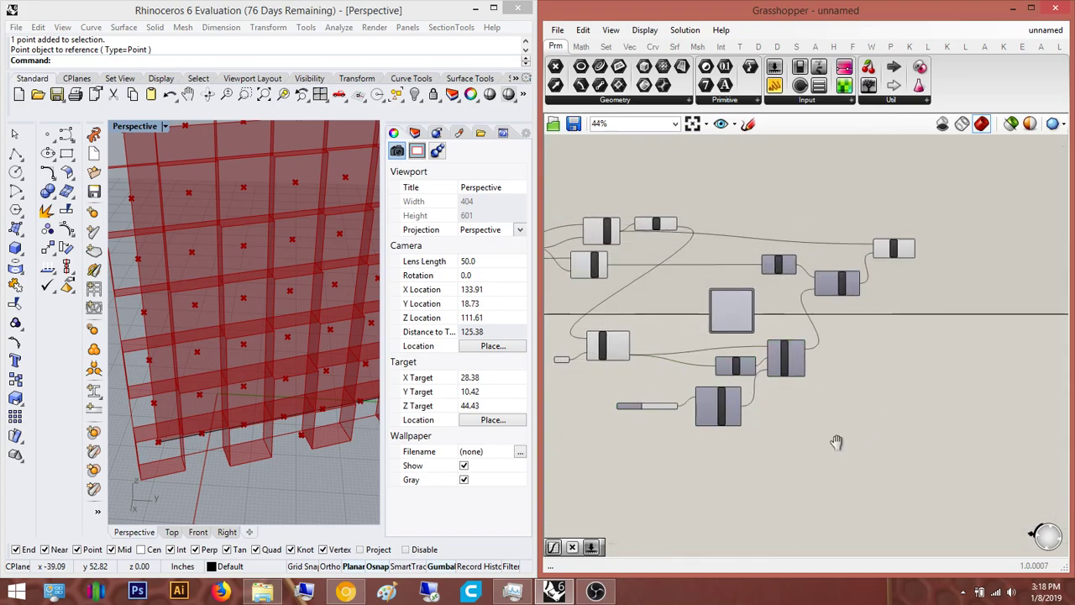
{"action": "scroll", "coordinate": [843, 454], "scroll_direction": "up", "scroll_amount": 1}
{"action": "right_click_drag", "start_coordinate": [843, 454], "coordinate": [813, 414]}
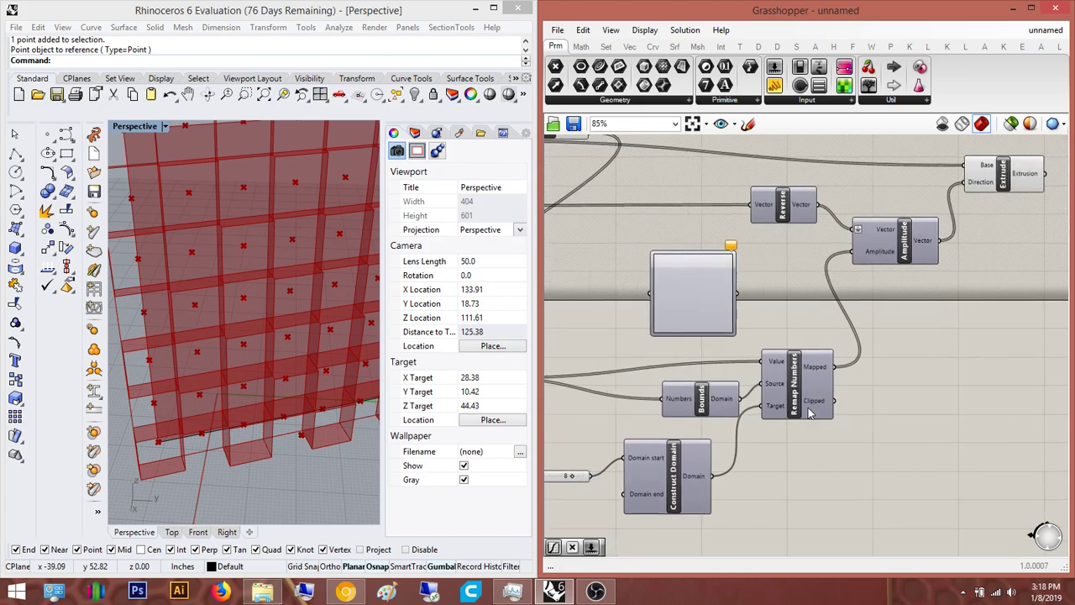
{"action": "left_click_drag", "start_coordinate": [811, 412], "coordinate": [916, 404]}
{"action": "left_click_drag", "start_coordinate": [671, 385], "coordinate": [704, 384]}
Place the Graph Mapper after Closest Point and route Distance through it into Bounds and Remap Numbers' Value input
{"action": "right_click_drag", "start_coordinate": [646, 290], "coordinate": [794, 255]}
{"action": "left_click_drag", "start_coordinate": [819, 252], "coordinate": [722, 326]}
{"action": "scroll", "coordinate": [666, 336], "scroll_direction": "up", "scroll_amount": 3}
{"action": "right_click_drag", "start_coordinate": [869, 337], "coordinate": [737, 340]}
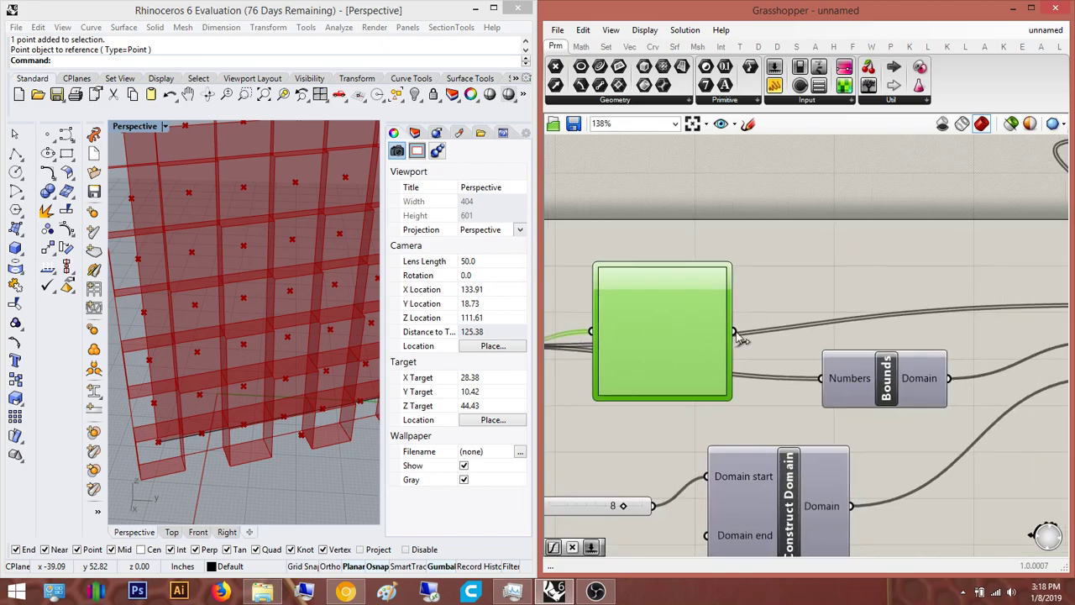
{"action": "right_click_drag", "start_coordinate": [851, 386], "coordinate": [786, 413]}
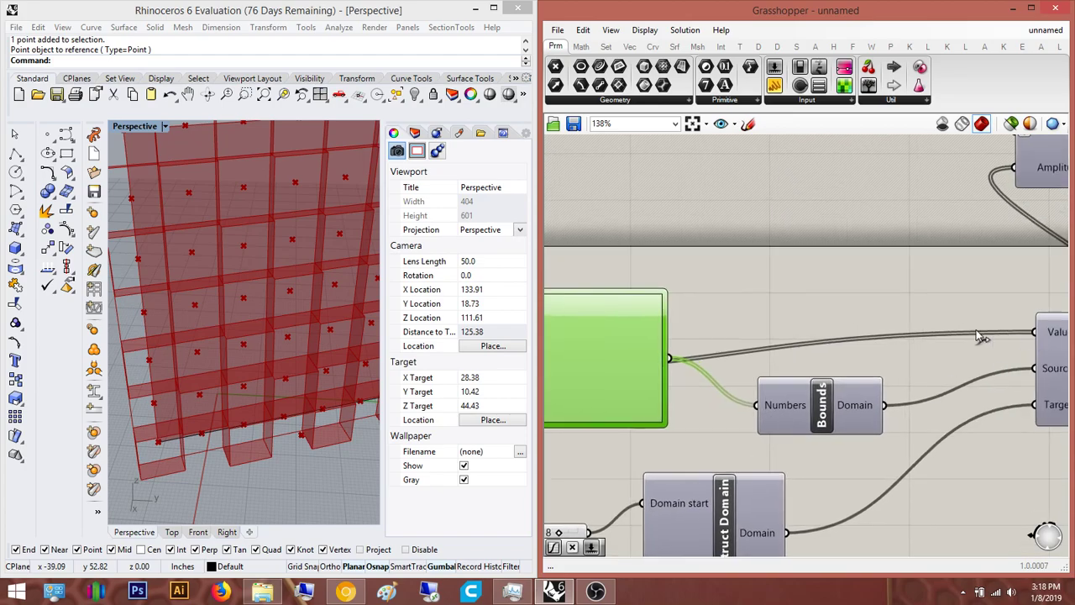
{"action": "right_click_drag", "start_coordinate": [683, 372], "coordinate": [847, 347]}
Set the Graph Mapper's graph type to Gaussian and adjust the curve's peak and spread
{"action": "right_click", "coordinate": [730, 344]}
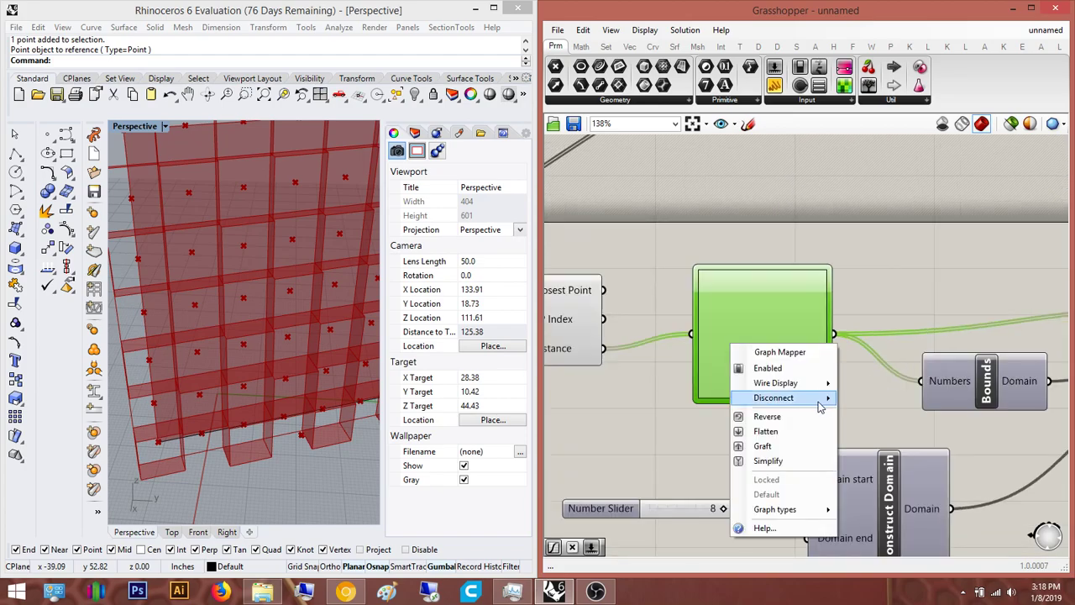
{"action": "mouse_move", "coordinate": [790, 509]}
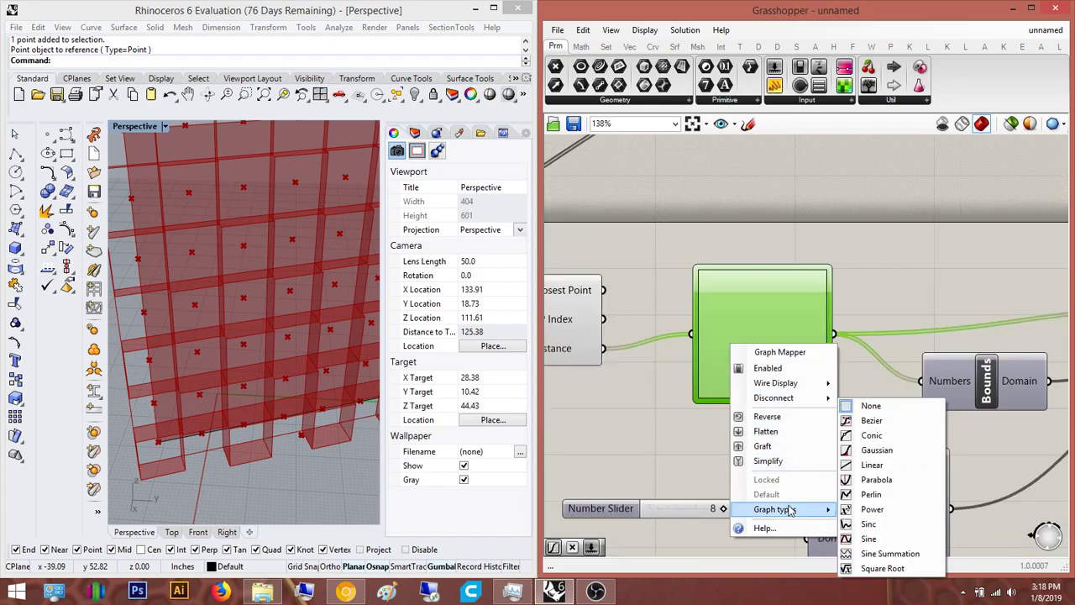
{"action": "left_click", "coordinate": [880, 451]}
{"action": "scroll", "coordinate": [264, 348], "scroll_direction": "down", "scroll_amount": 10}
{"action": "right_click_drag", "start_coordinate": [244, 281], "coordinate": [319, 327]}
{"action": "scroll", "coordinate": [288, 331], "scroll_direction": "up", "scroll_amount": 6}
{"action": "left_click_drag", "start_coordinate": [779, 401], "coordinate": [783, 401]}
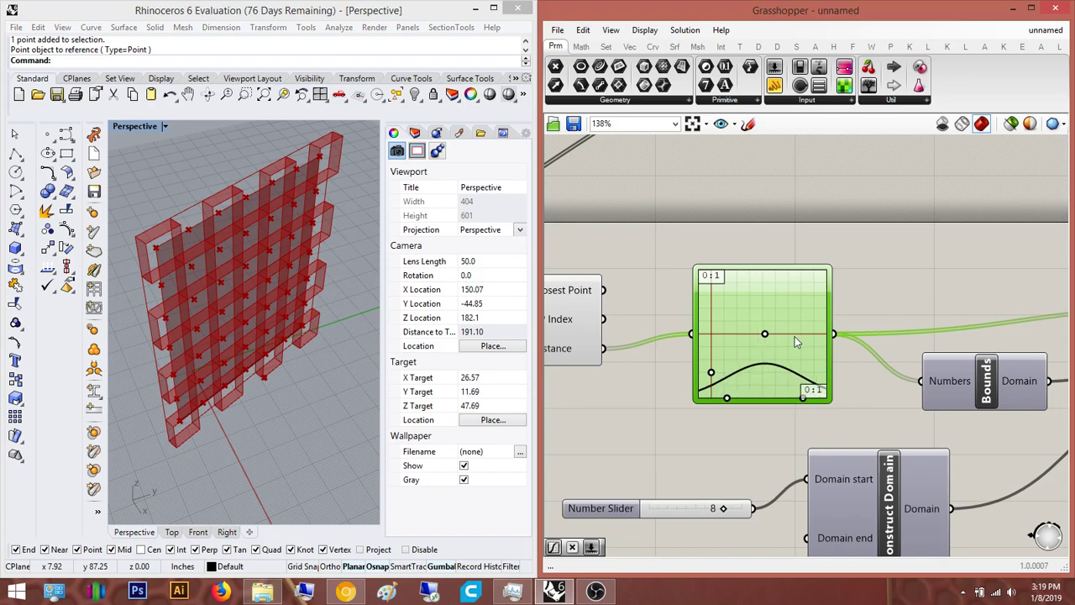
Set the upper limits of the Graph Mapper's X and Y domains to 10
{"action": "double_click", "coordinate": [715, 286]}
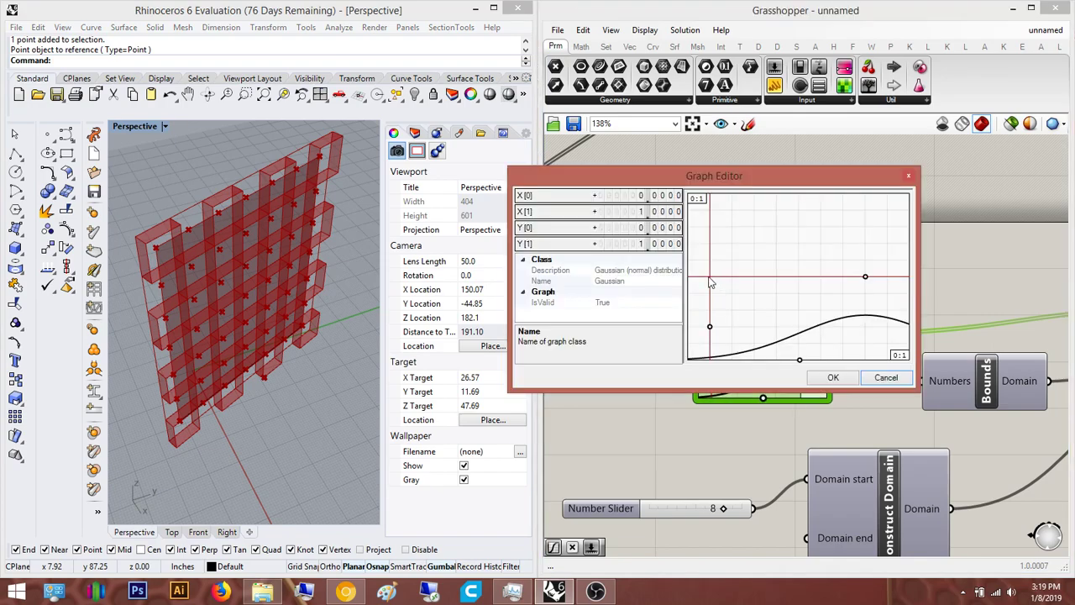
{"action": "double_click", "coordinate": [667, 214]}
{"action": "left_click", "coordinate": [662, 211]}
{"action": "double_click", "coordinate": [668, 244]}
{"action": "type", "text": "10"}
{"action": "left_click", "coordinate": [663, 244]}
{"action": "left_click", "coordinate": [832, 378]}
Rewire the slider of 8 from Construct Domain's Domain start to Domain end and move the slider level with that input
{"action": "right_click_drag", "start_coordinate": [138, 504], "coordinate": [260, 361]}
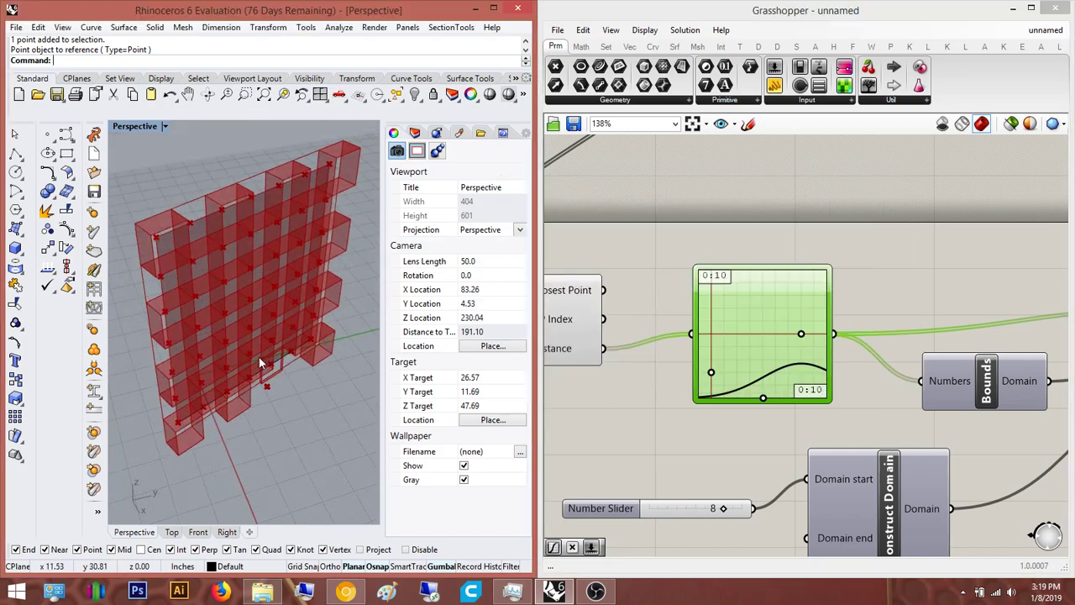
{"action": "scroll", "coordinate": [263, 361], "scroll_direction": "up", "scroll_amount": 10}
{"action": "right_click_drag", "start_coordinate": [295, 396], "coordinate": [266, 374]}
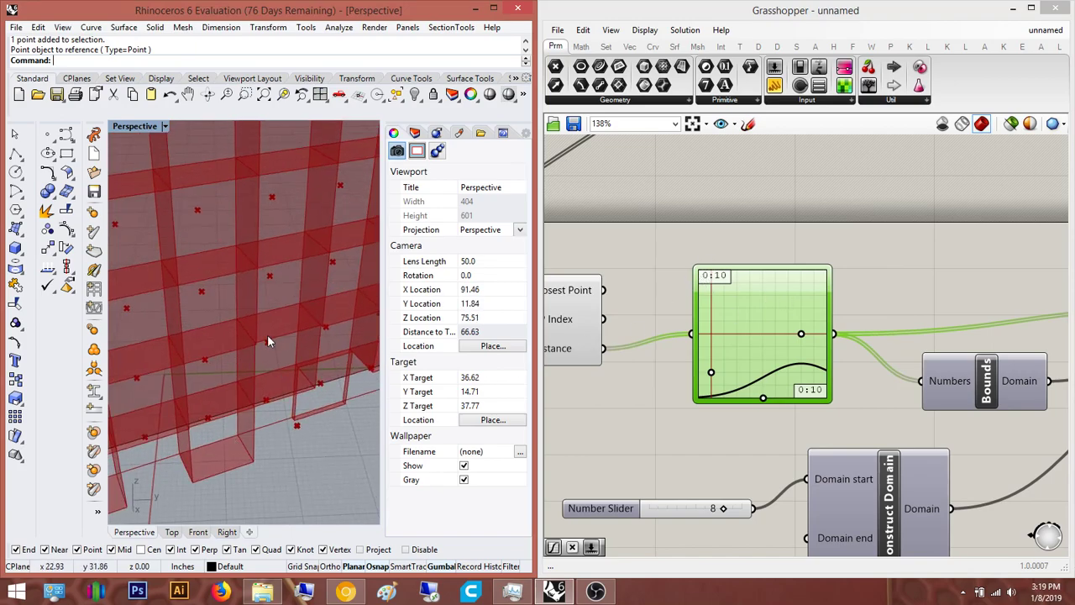
{"action": "right_click_drag", "start_coordinate": [887, 439], "coordinate": [930, 320]}
{"action": "scroll", "coordinate": [825, 419], "scroll_direction": "up", "scroll_amount": 3}
{"action": "right_click_drag", "start_coordinate": [825, 418], "coordinate": [765, 424]}
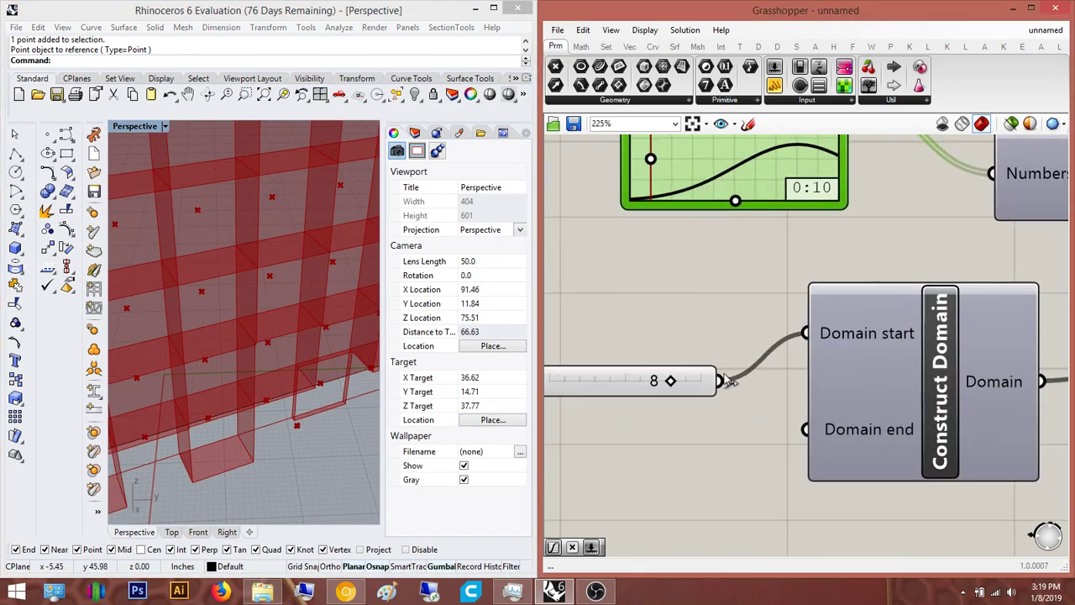
{"action": "left_click_drag", "start_coordinate": [834, 415], "coordinate": [830, 435]}
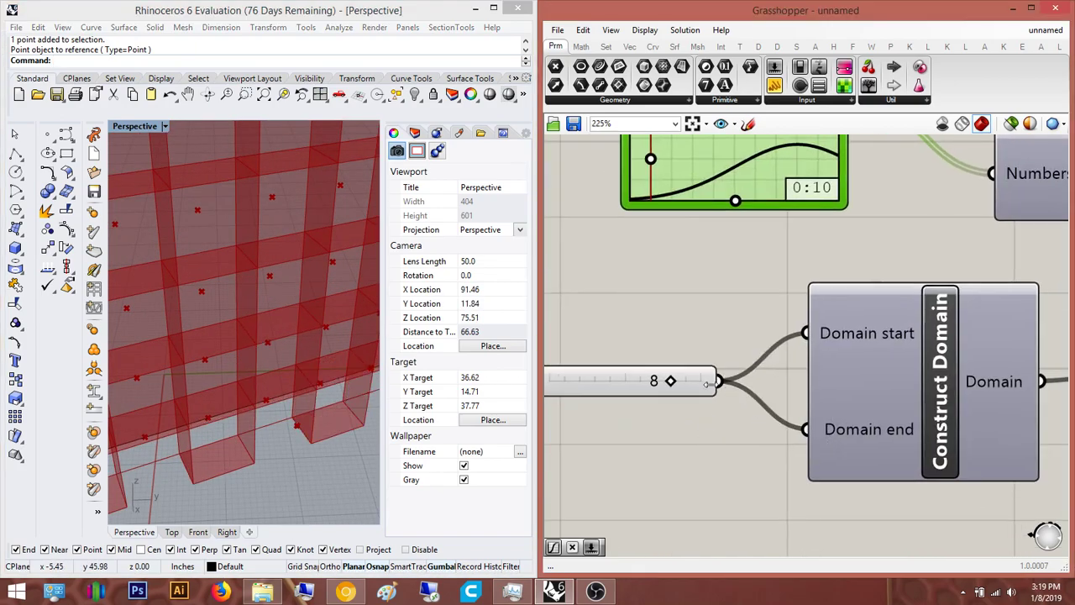
{"action": "right_click", "coordinate": [842, 326]}
{"action": "left_click", "coordinate": [789, 361]}
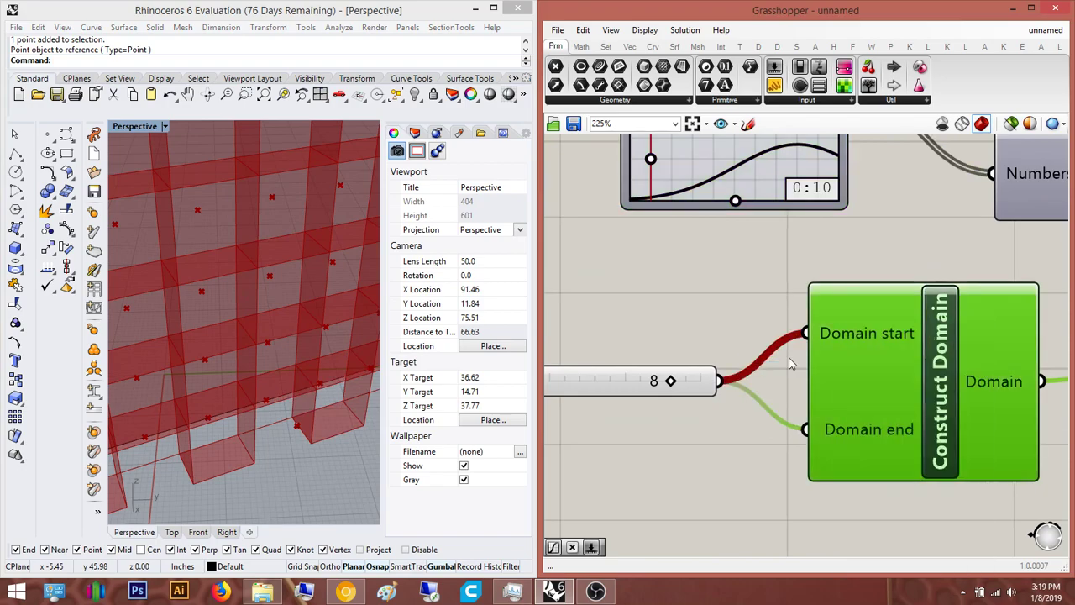
{"action": "left_click_drag", "start_coordinate": [568, 379], "coordinate": [568, 432]}
{"action": "left_click", "coordinate": [683, 311]}
{"action": "right_click_drag", "start_coordinate": [684, 311], "coordinate": [759, 320]}
{"action": "right_click_drag", "start_coordinate": [251, 318], "coordinate": [303, 363]}
{"action": "scroll", "coordinate": [302, 363], "scroll_direction": "down", "scroll_amount": 8}
Start saving the definition and browse to the Kinetic Architecture folder on the Desktop
{"action": "left_click", "coordinate": [574, 123]}
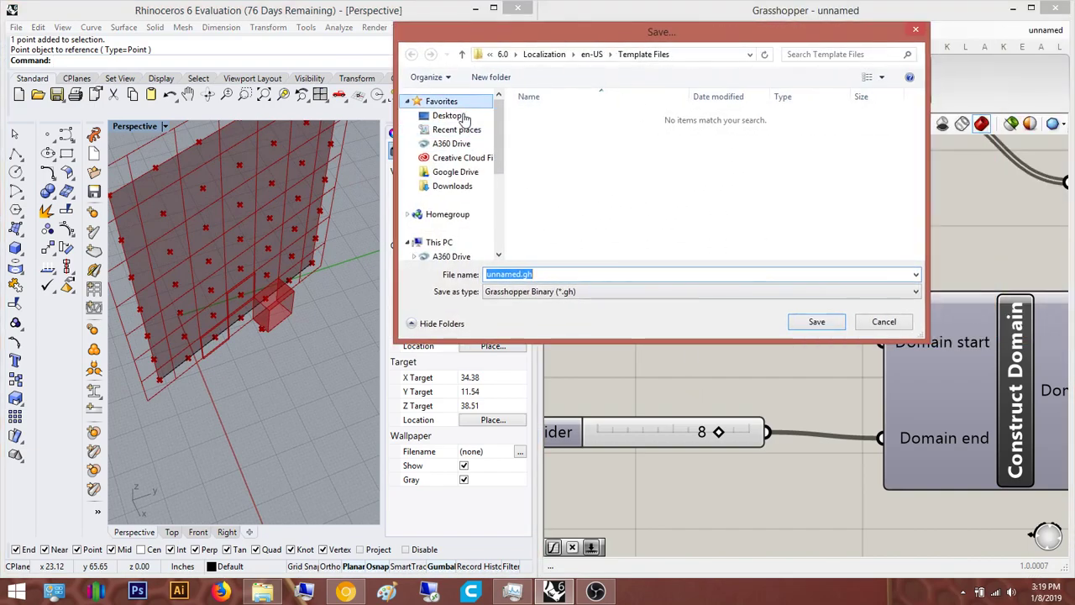
{"action": "left_click", "coordinate": [465, 115]}
{"action": "left_click", "coordinate": [710, 229]}
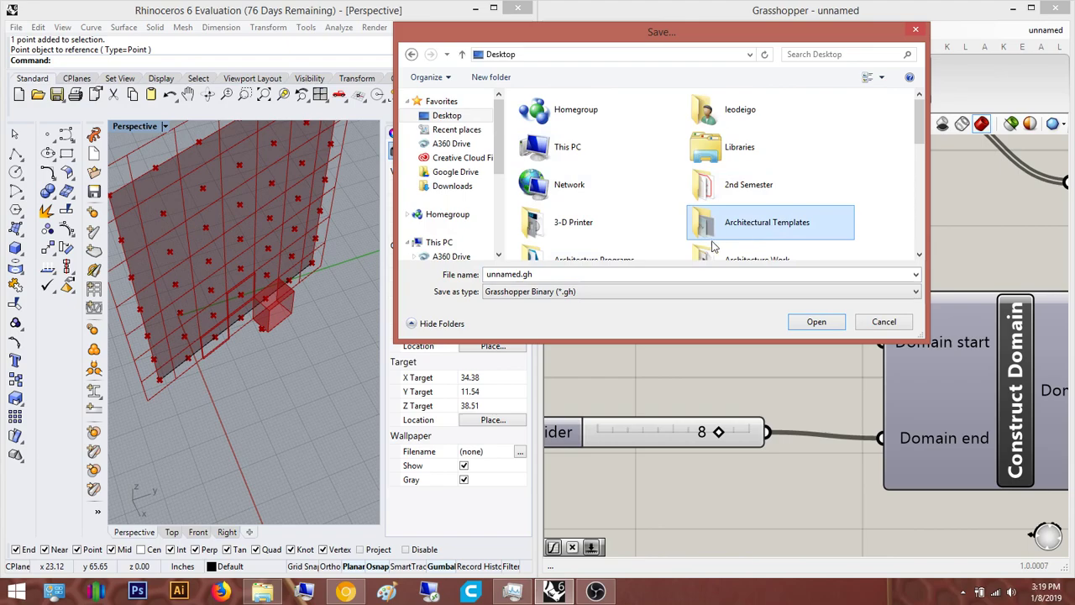
{"action": "scroll", "coordinate": [709, 243], "scroll_direction": "down", "scroll_amount": 3}
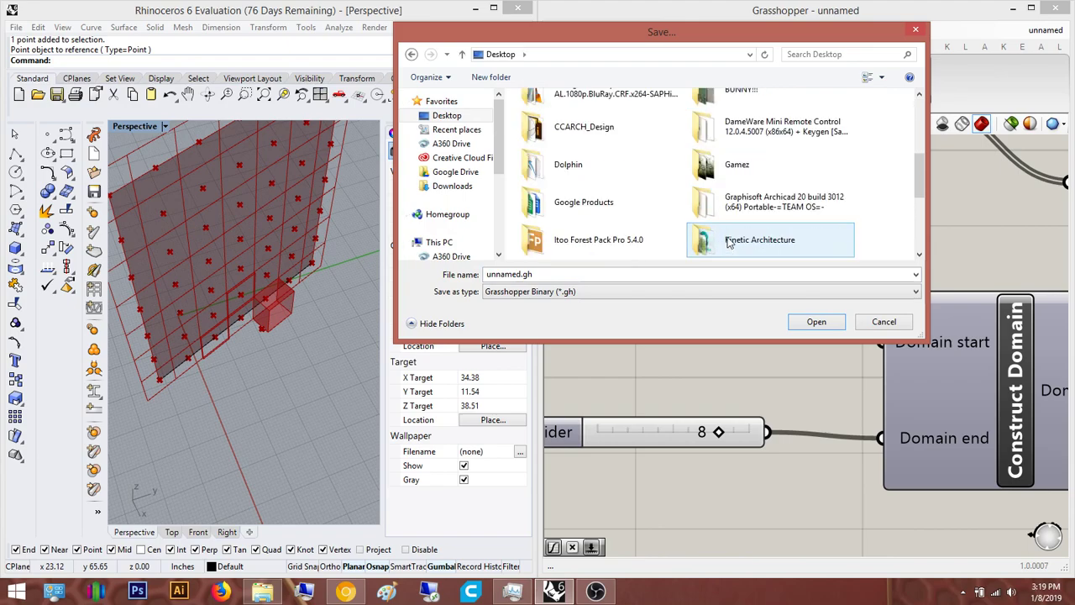
{"action": "double_click", "coordinate": [779, 242]}
Name the Grasshopper file Serpentine Pavillion v3 and save it
{"action": "type", "text": "S"}
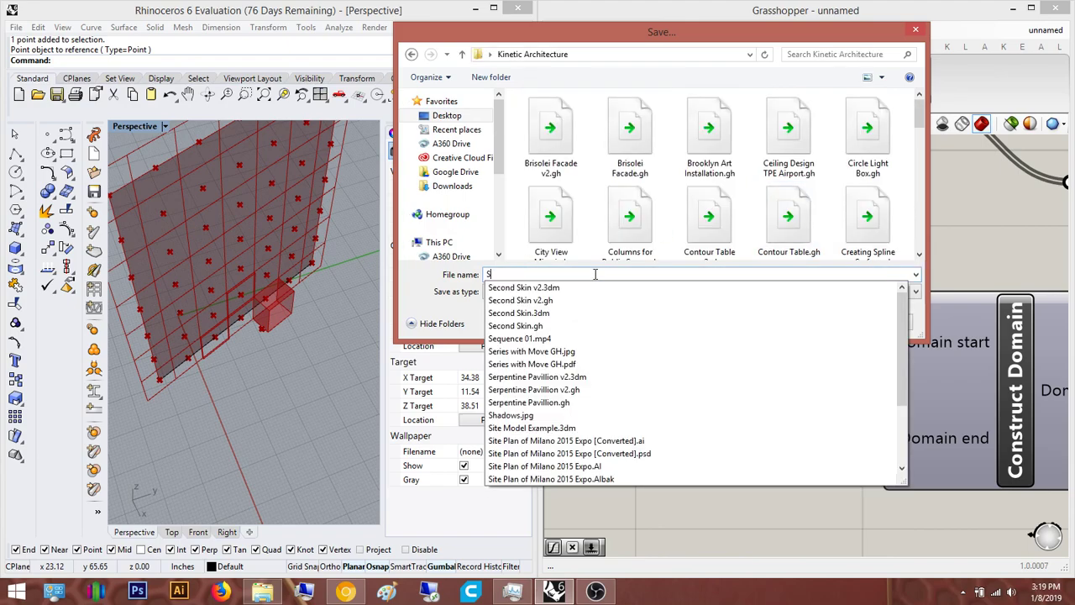
{"action": "type", "text": "erp"}
{"action": "key", "text": "Down"}
{"action": "key", "text": "Down"}
{"action": "key", "text": "Return"}
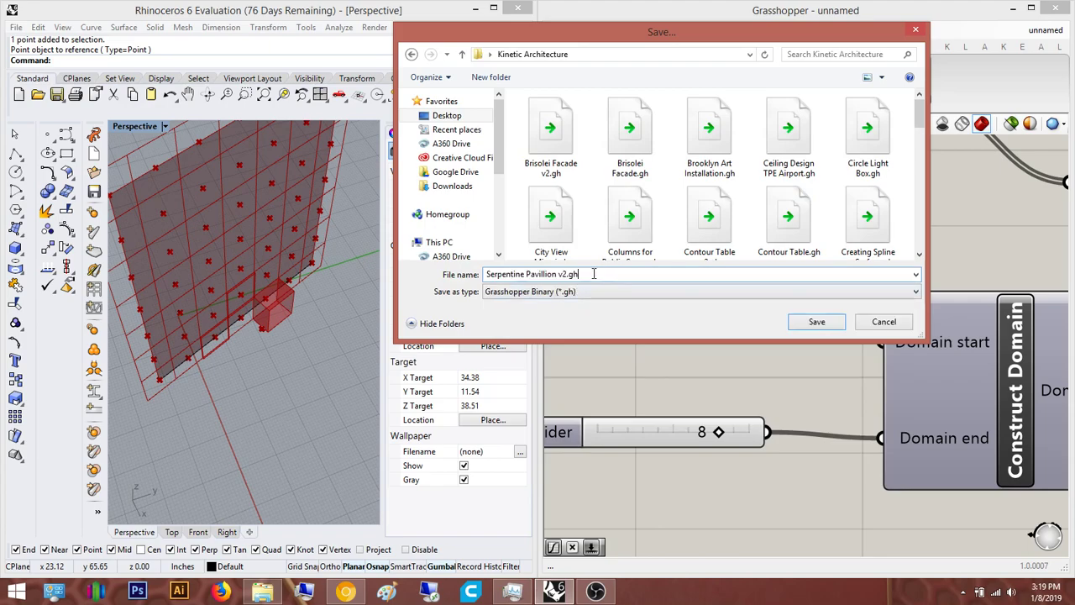
{"action": "key", "text": "BackSpace"}
{"action": "key", "text": "BackSpace"}
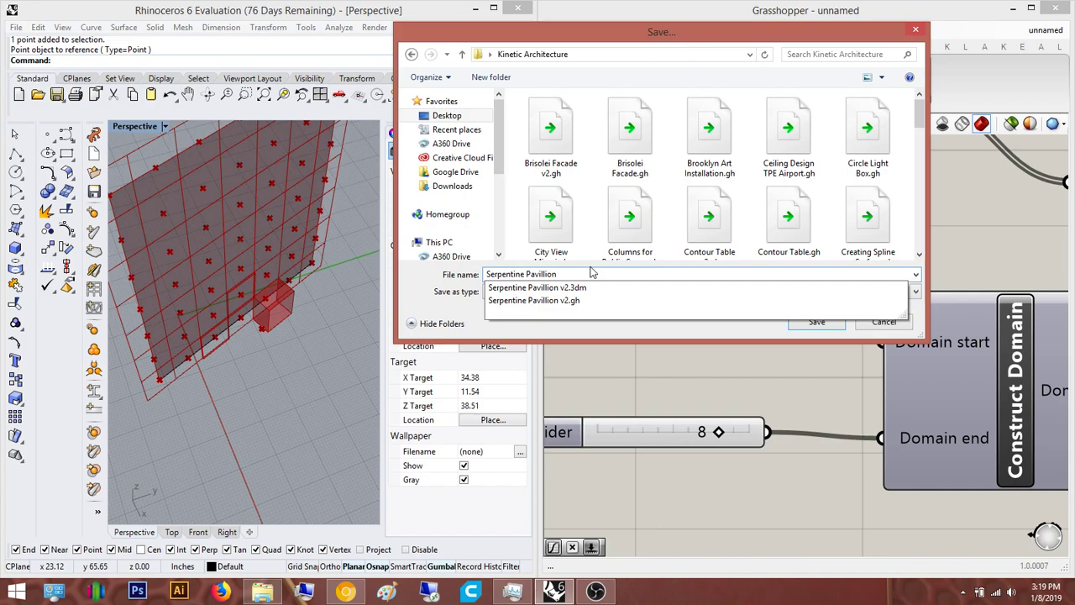
{"action": "type", "text": "3"}
{"action": "key", "text": "Return"}
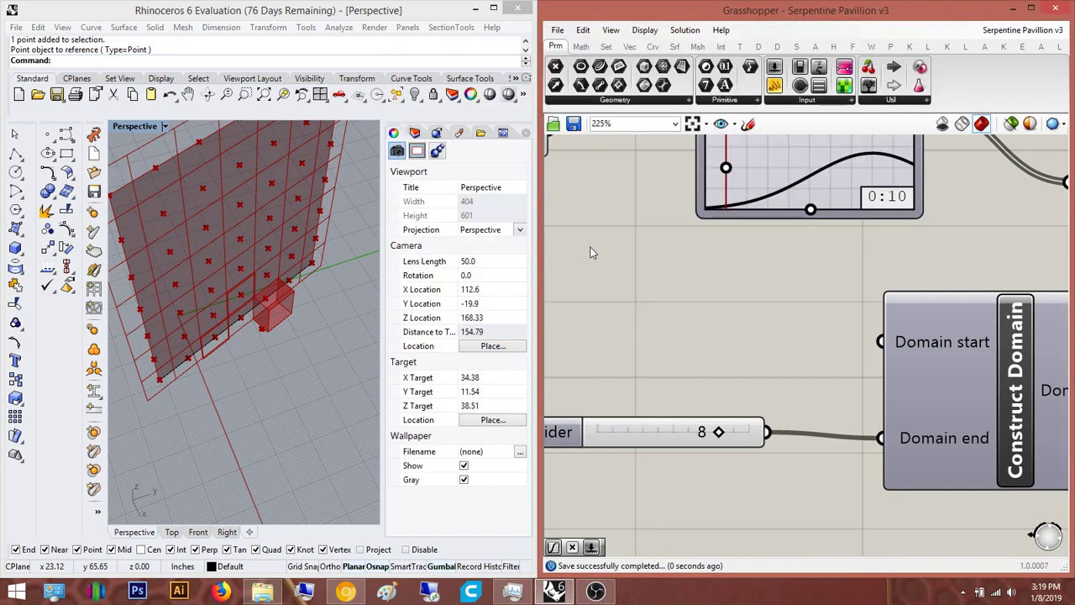
Set the upper limits of the Graph Mapper's X and Y domains to 20
{"action": "right_click_drag", "start_coordinate": [791, 308], "coordinate": [722, 323]}
{"action": "scroll", "coordinate": [731, 320], "scroll_direction": "down", "scroll_amount": 2}
{"action": "right_click_drag", "start_coordinate": [698, 228], "coordinate": [692, 305]}
{"action": "scroll", "coordinate": [770, 254], "scroll_direction": "up", "scroll_amount": 1}
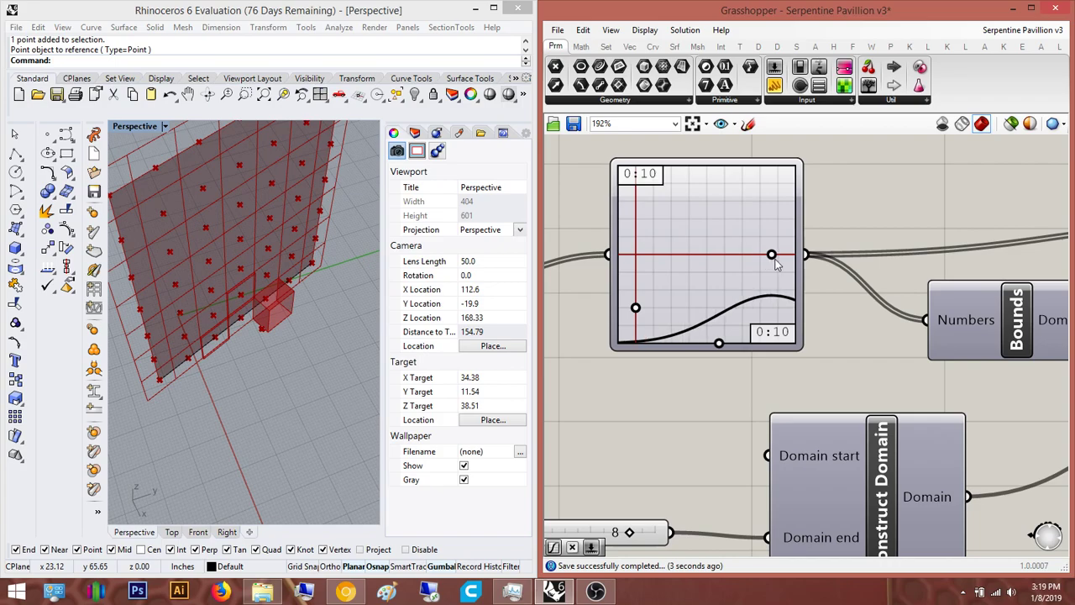
{"action": "right_click_drag", "start_coordinate": [634, 261], "coordinate": [703, 251]}
{"action": "double_click", "coordinate": [720, 172]}
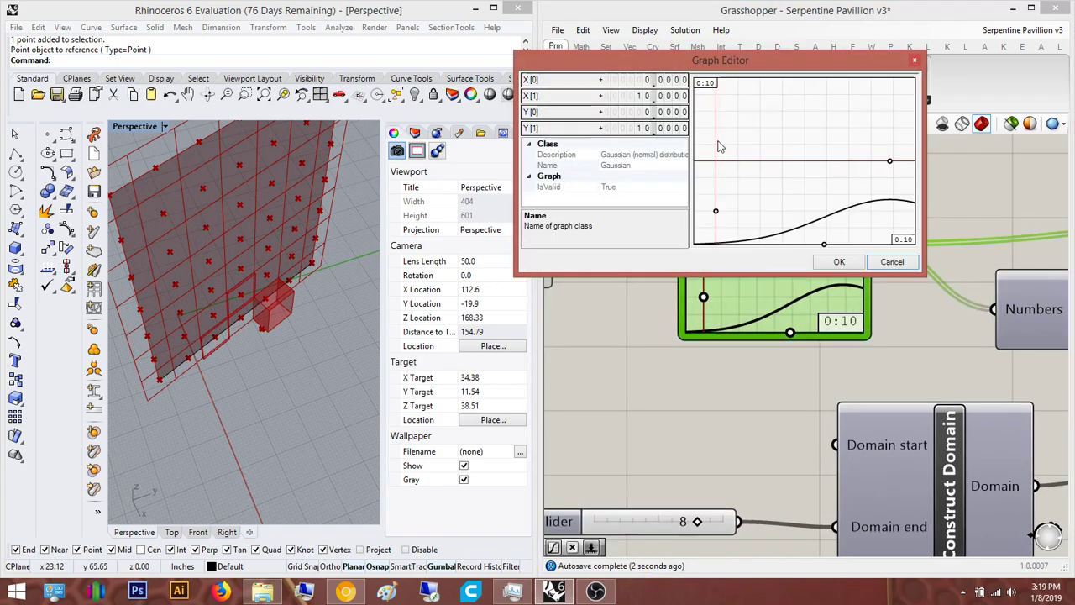
{"action": "double_click", "coordinate": [678, 100]}
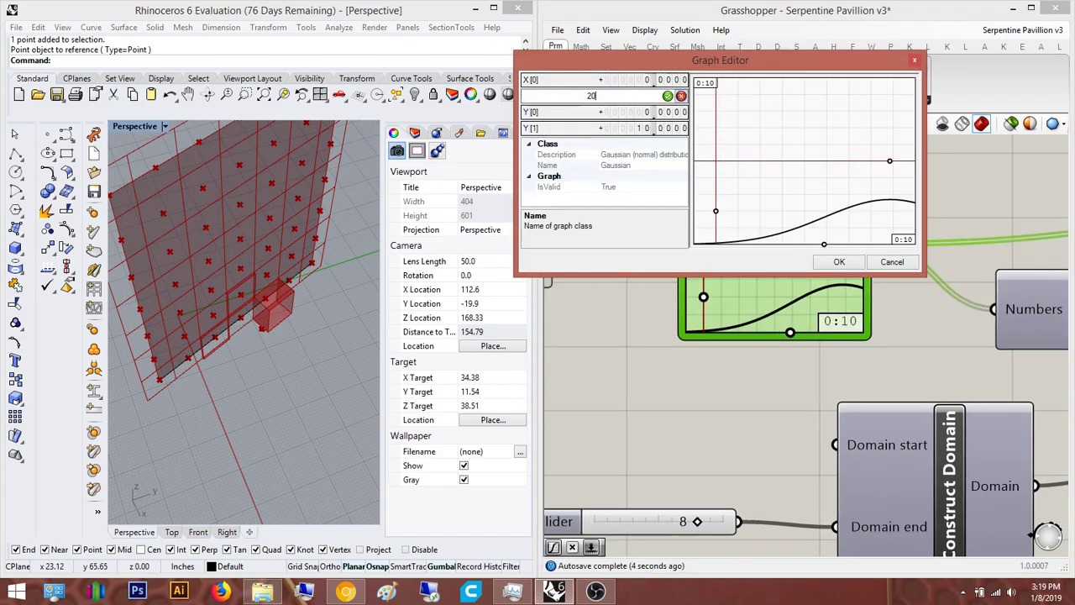
{"action": "double_click", "coordinate": [678, 129]}
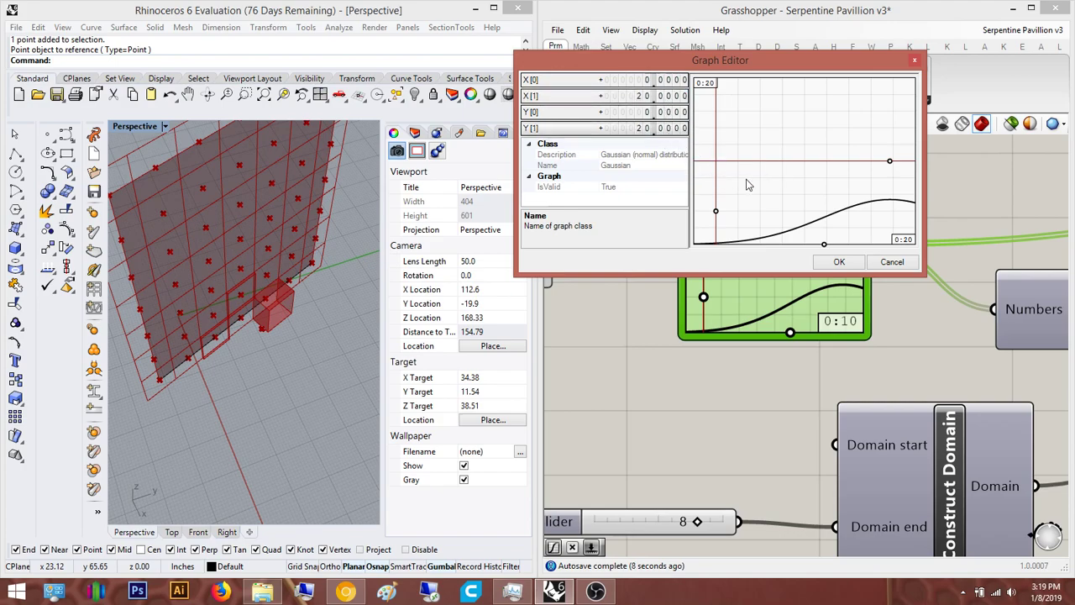
{"action": "left_click", "coordinate": [839, 263]}
Move the attractor point in Rhino to a new position near the wall's lower edge
{"action": "right_click_drag", "start_coordinate": [199, 288], "coordinate": [238, 344]}
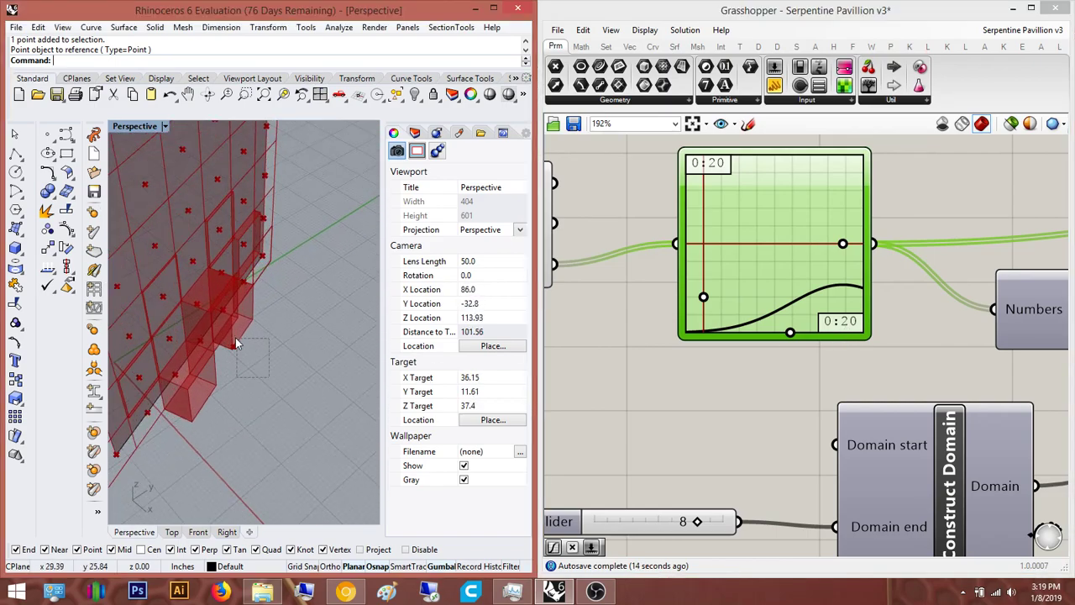
{"action": "left_click", "coordinate": [235, 341]}
{"action": "left_click_drag", "start_coordinate": [235, 315], "coordinate": [249, 305]}
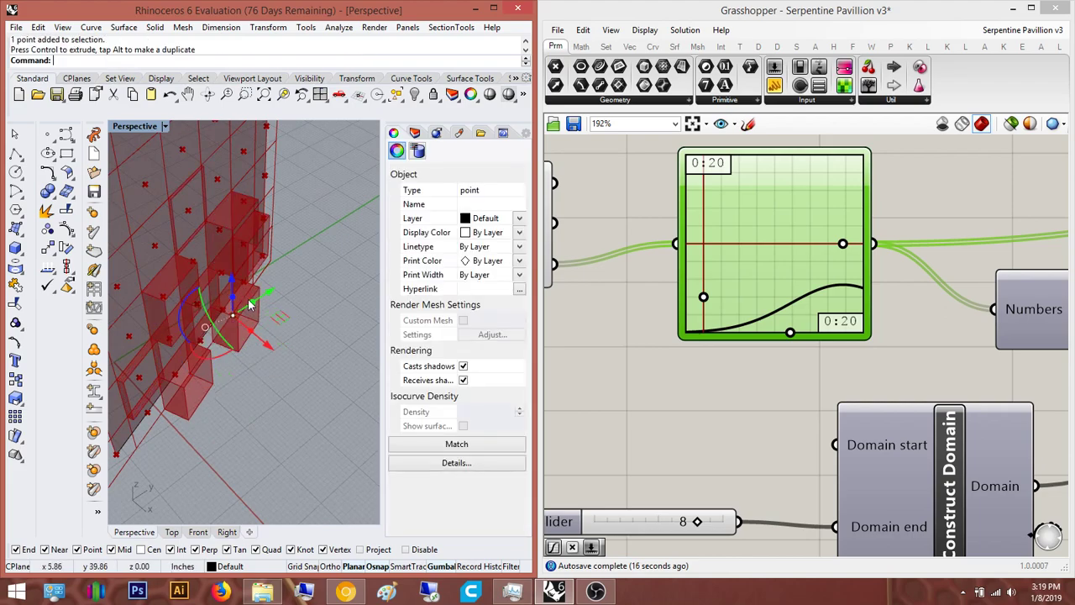
{"action": "right_click_drag", "start_coordinate": [256, 328], "coordinate": [299, 289]}
Add a number slider set to 2 and connect it to Construct Domain's Domain start
{"action": "right_click_drag", "start_coordinate": [716, 470], "coordinate": [718, 412]}
{"action": "double_click", "coordinate": [719, 411]}
{"action": "type", "text": "2"}
{"action": "key", "text": "Return"}
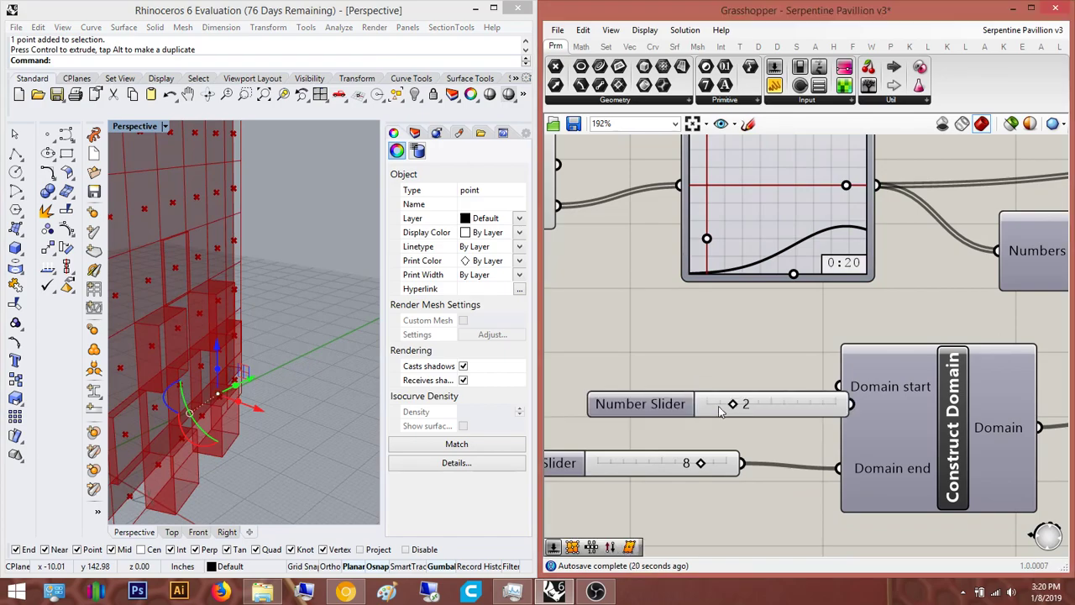
{"action": "left_click_drag", "start_coordinate": [821, 398], "coordinate": [762, 396]}
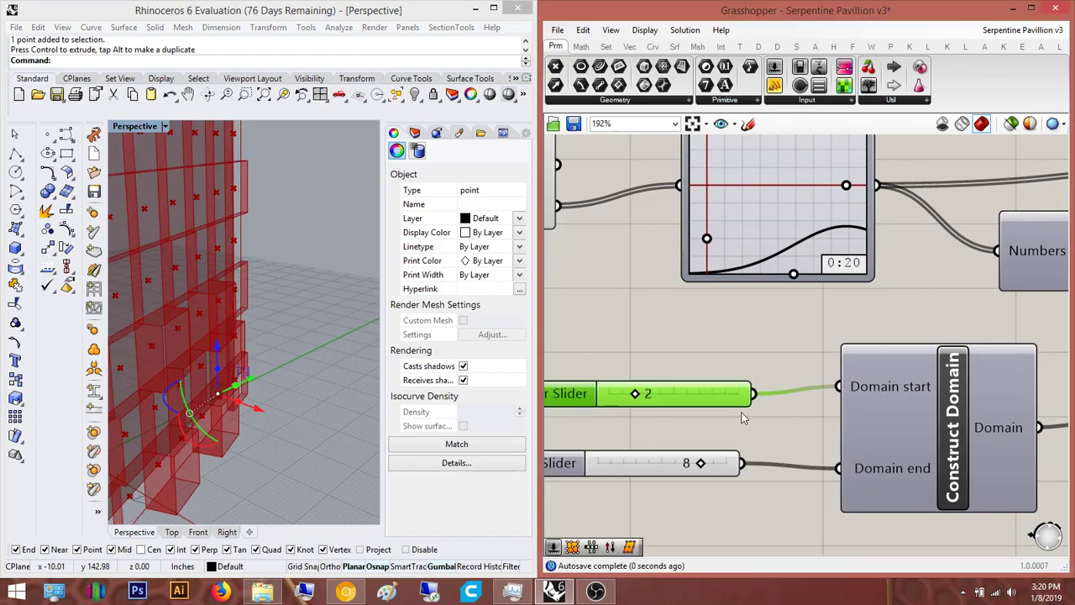
Raise the slider driving Divide Surface's U Count and V Count to 16
{"action": "right_click_drag", "start_coordinate": [160, 257], "coordinate": [126, 339]}
{"action": "scroll", "coordinate": [588, 323], "scroll_direction": "down", "scroll_amount": 4}
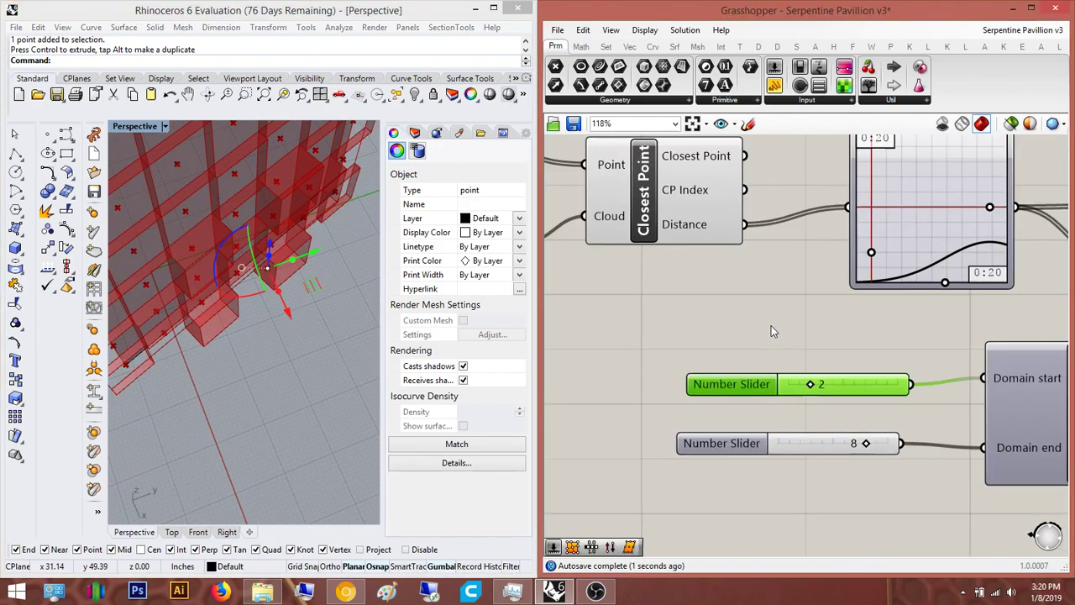
{"action": "right_click_drag", "start_coordinate": [598, 340], "coordinate": [811, 364]}
{"action": "scroll", "coordinate": [786, 378], "scroll_direction": "up", "scroll_amount": 5}
{"action": "left_click_drag", "start_coordinate": [782, 391], "coordinate": [793, 392]}
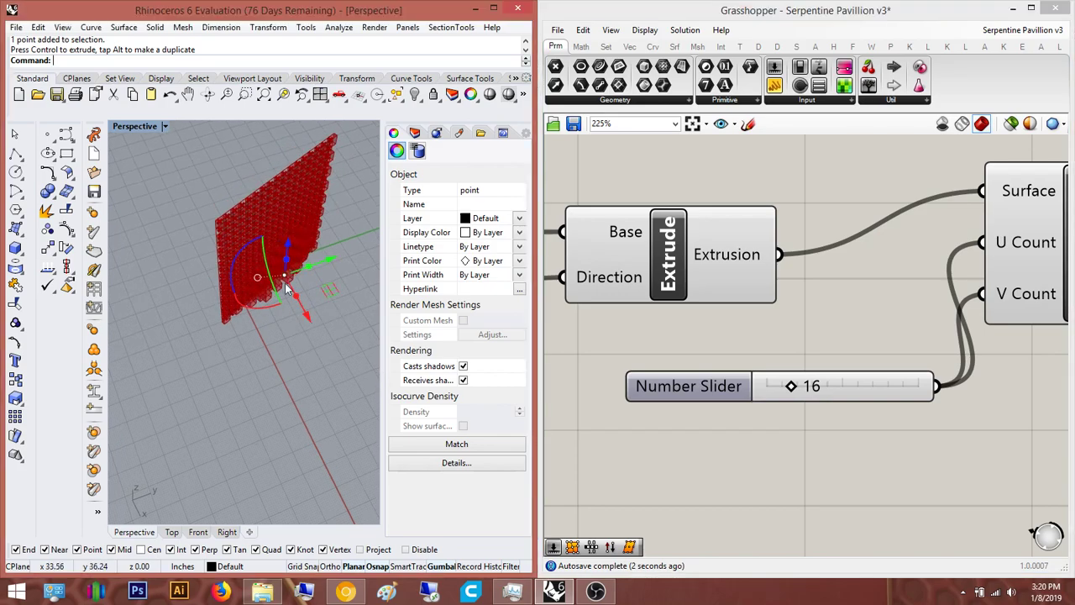
Reposition the attractor point beside the lower part of the subdivided wall and inspect the boxes around it
{"action": "scroll", "coordinate": [286, 288], "scroll_direction": "up", "scroll_amount": 8}
{"action": "right_click_drag", "start_coordinate": [279, 407], "coordinate": [306, 393]}
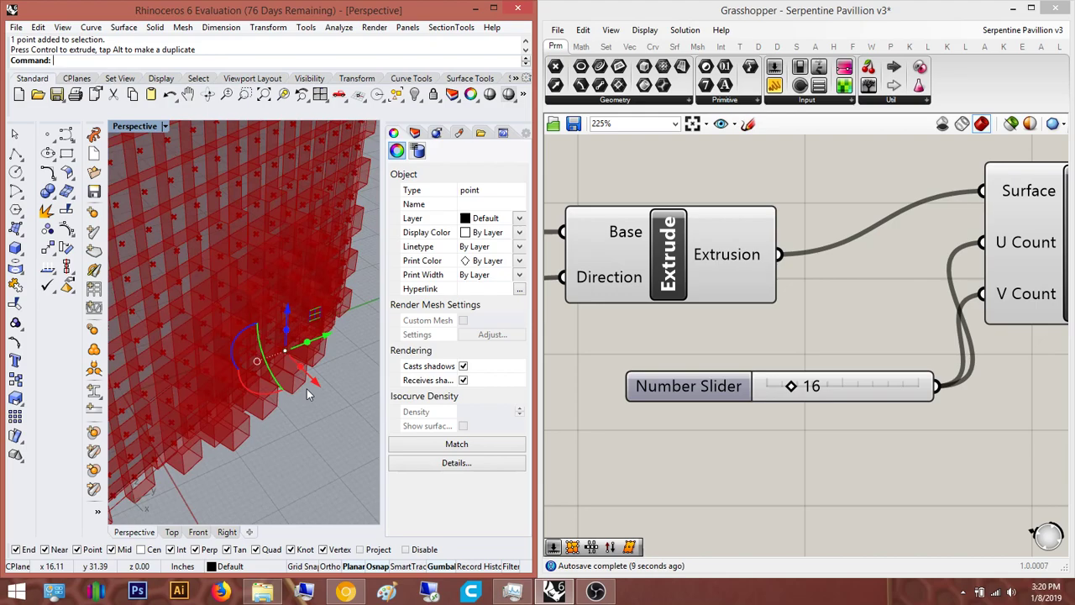
{"action": "right_click_drag", "start_coordinate": [308, 330], "coordinate": [329, 286]}
{"action": "left_click_drag", "start_coordinate": [329, 286], "coordinate": [336, 307]}
{"action": "right_click_drag", "start_coordinate": [210, 202], "coordinate": [172, 239]}
{"action": "scroll", "coordinate": [230, 271], "scroll_direction": "down", "scroll_amount": 4}
{"action": "right_click_drag", "start_coordinate": [230, 272], "coordinate": [316, 320]}
Shift the Graph Mapper's Gaussian peak toward the lower end of the X range
{"action": "right_click_drag", "start_coordinate": [863, 315], "coordinate": [703, 336]}
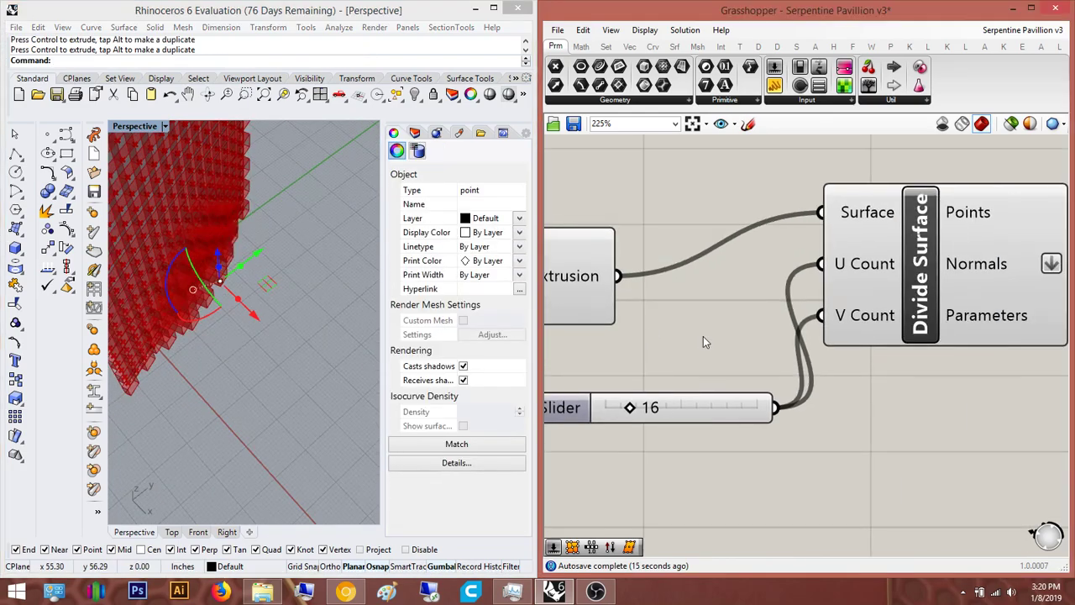
{"action": "scroll", "coordinate": [808, 358], "scroll_direction": "down", "scroll_amount": 7}
{"action": "right_click_drag", "start_coordinate": [924, 386], "coordinate": [739, 398]}
{"action": "right_click_drag", "start_coordinate": [982, 367], "coordinate": [672, 376]}
{"action": "right_click_drag", "start_coordinate": [999, 354], "coordinate": [852, 372]}
{"action": "scroll", "coordinate": [850, 373], "scroll_direction": "up", "scroll_amount": 5}
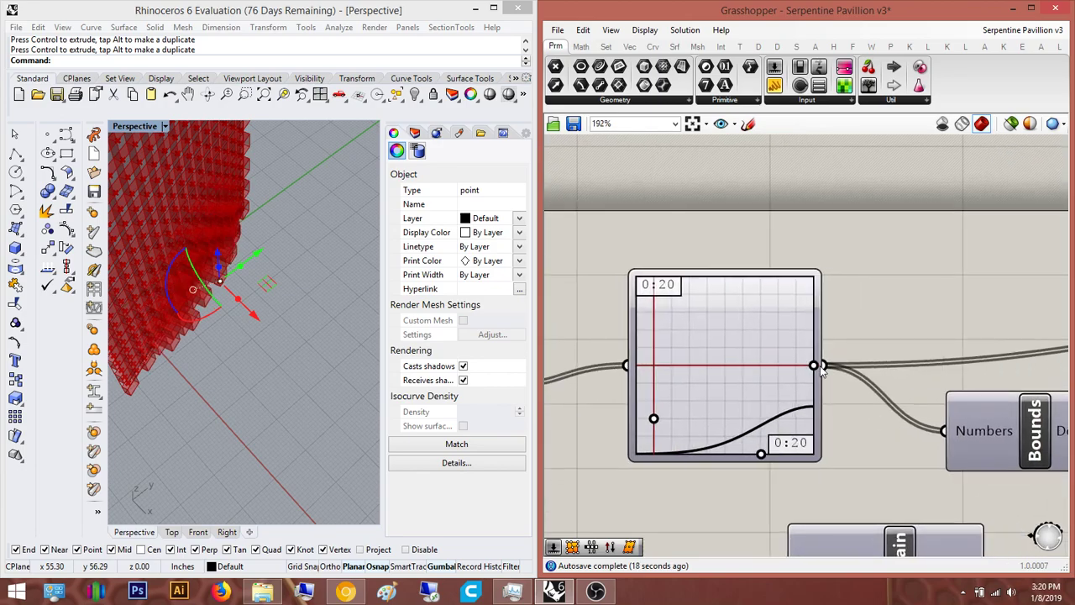
{"action": "left_click_drag", "start_coordinate": [793, 373], "coordinate": [774, 368]}
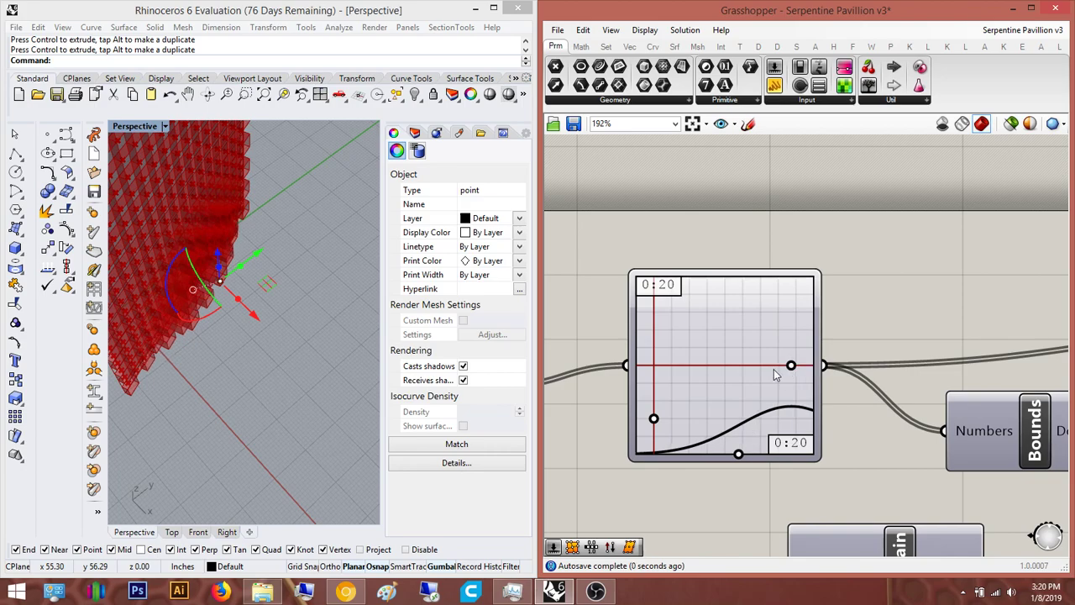
Set the maximum of the Domain end slider to 100
{"action": "scroll", "coordinate": [840, 454], "scroll_direction": "down", "scroll_amount": 5}
{"action": "right_click_drag", "start_coordinate": [822, 479], "coordinate": [864, 350]}
{"action": "scroll", "coordinate": [753, 408], "scroll_direction": "up", "scroll_amount": 4}
{"action": "left_click", "coordinate": [708, 404]}
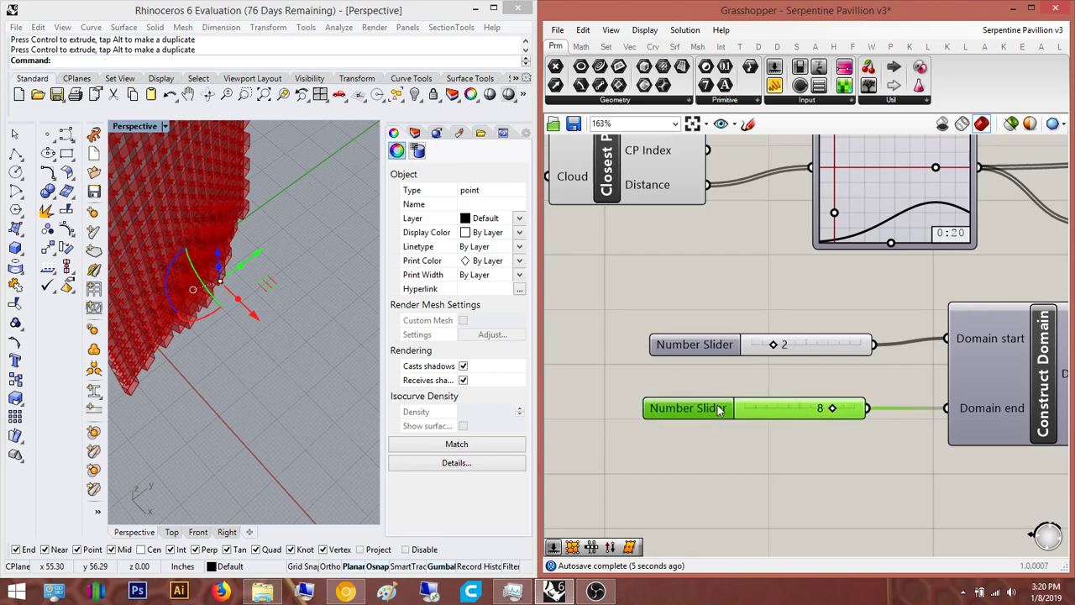
{"action": "double_click", "coordinate": [719, 408]}
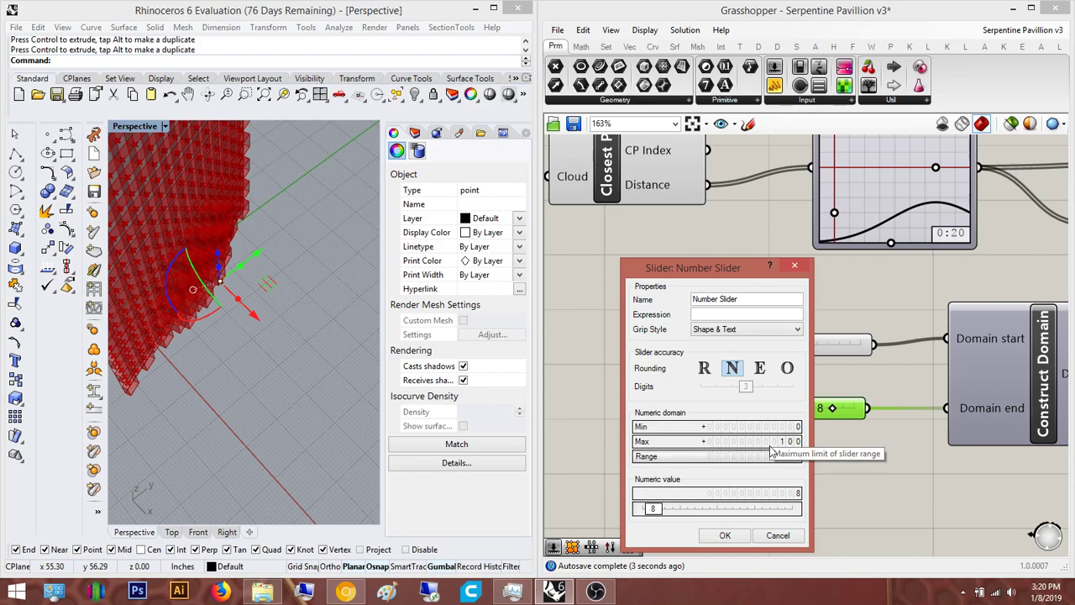
{"action": "left_click", "coordinate": [732, 538]}
Set the Domain end slider's value to 20 and check the longer boxes in the Rhino view
{"action": "scroll", "coordinate": [781, 320], "scroll_direction": "down", "scroll_amount": 3}
{"action": "scroll", "coordinate": [722, 370], "scroll_direction": "up", "scroll_amount": 7}
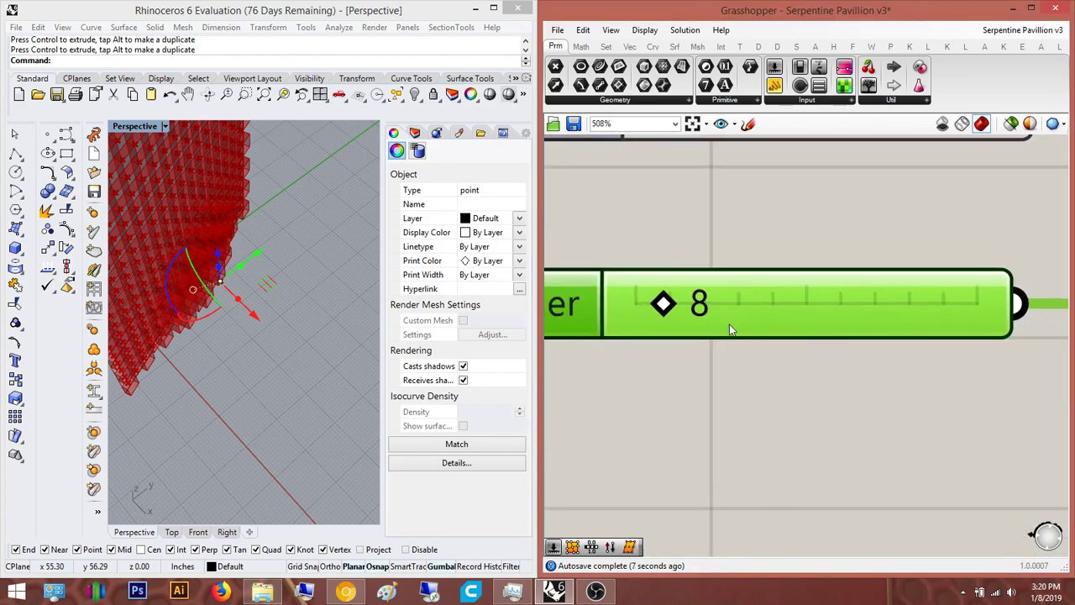
{"action": "double_click", "coordinate": [763, 309]}
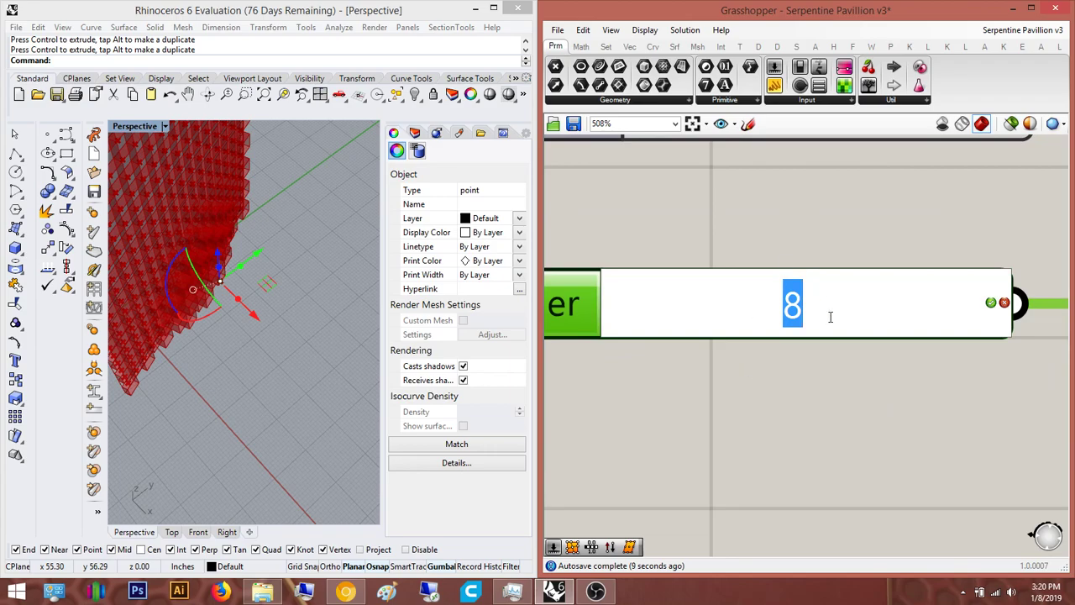
{"action": "key", "text": "Return"}
{"action": "mouse_move", "coordinate": [235, 277]}
{"action": "right_mouse_down"}
{"action": "mouse_move", "coordinate": [218, 278]}
{"action": "mouse_move", "coordinate": [139, 199]}
{"action": "mouse_move", "coordinate": [124, 328]}
{"action": "mouse_move", "coordinate": [137, 343]}
{"action": "mouse_move", "coordinate": [280, 246]}
{"action": "mouse_move", "coordinate": [243, 277]}
{"action": "right_mouse_up"}
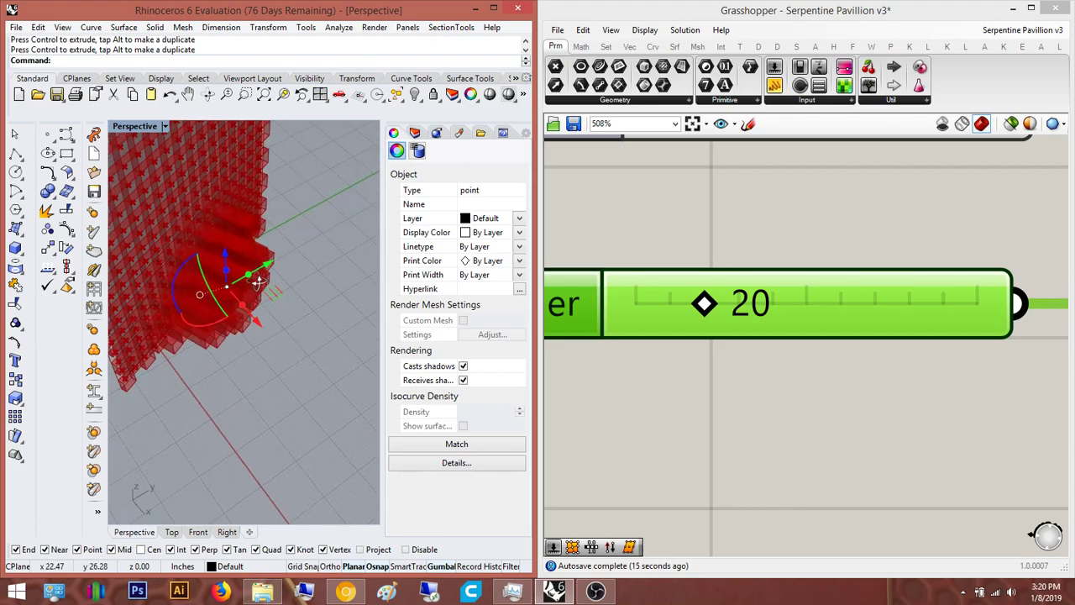
Set the upper limits of the Graph Mapper's X and Y domains to 22 and inspect the wall
{"action": "right_click_drag", "start_coordinate": [796, 261], "coordinate": [719, 272]}
{"action": "scroll", "coordinate": [672, 355], "scroll_direction": "down", "scroll_amount": 6}
{"action": "scroll", "coordinate": [790, 354], "scroll_direction": "down", "scroll_amount": 4}
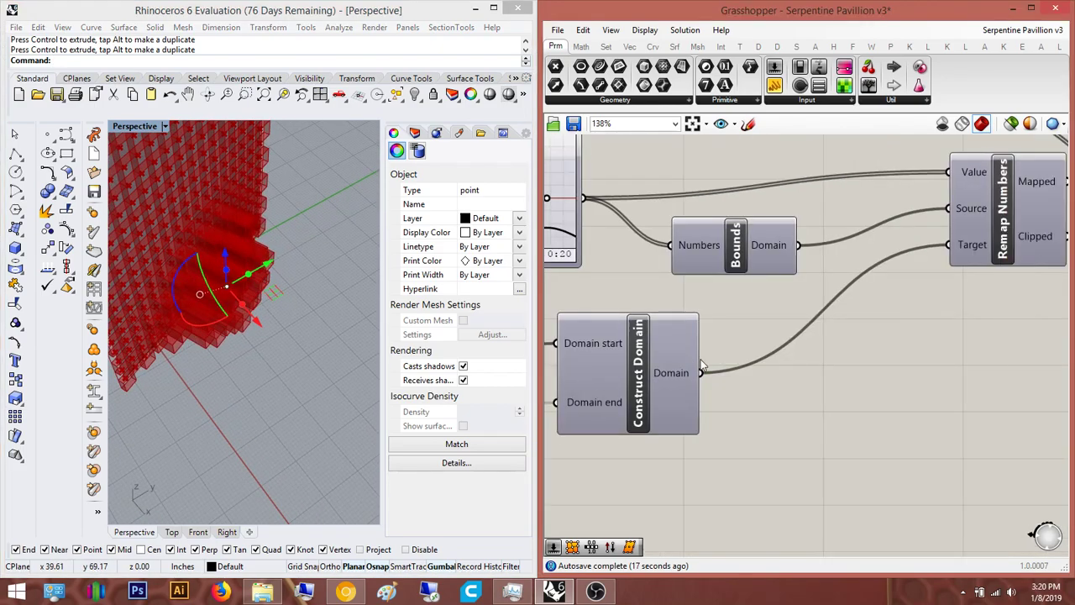
{"action": "scroll", "coordinate": [743, 327], "scroll_direction": "up", "scroll_amount": 5}
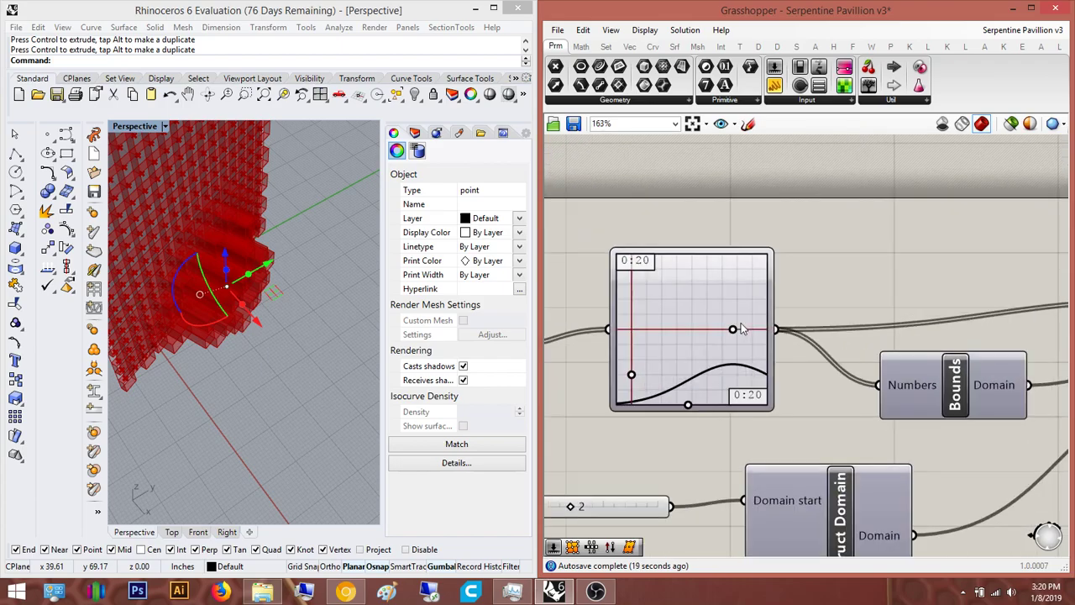
{"action": "double_click", "coordinate": [650, 262]}
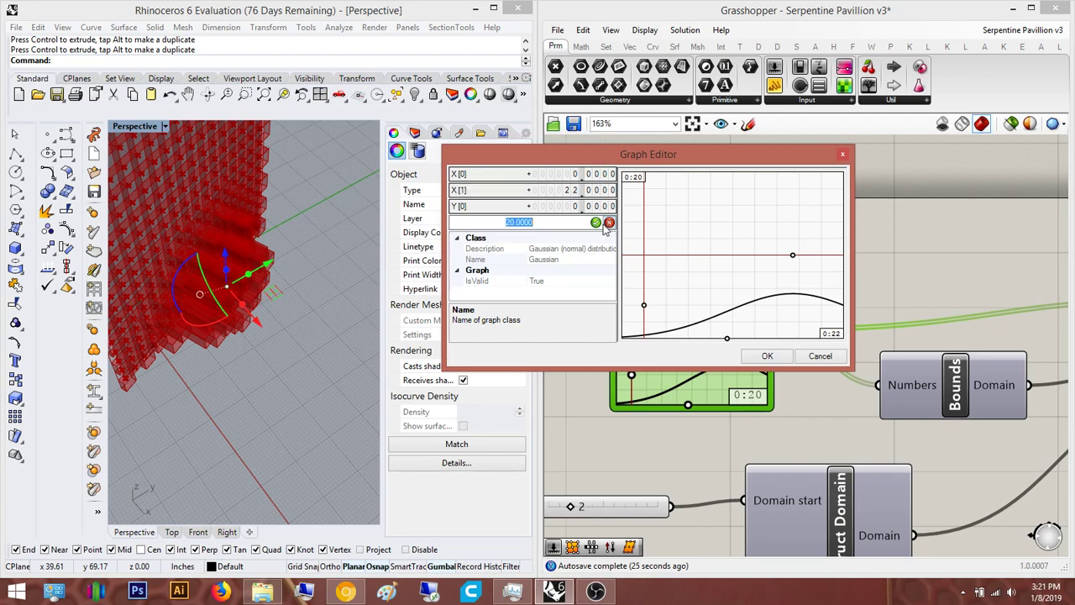
{"action": "left_click", "coordinate": [767, 356]}
{"action": "right_click_drag", "start_coordinate": [250, 351], "coordinate": [326, 470]}
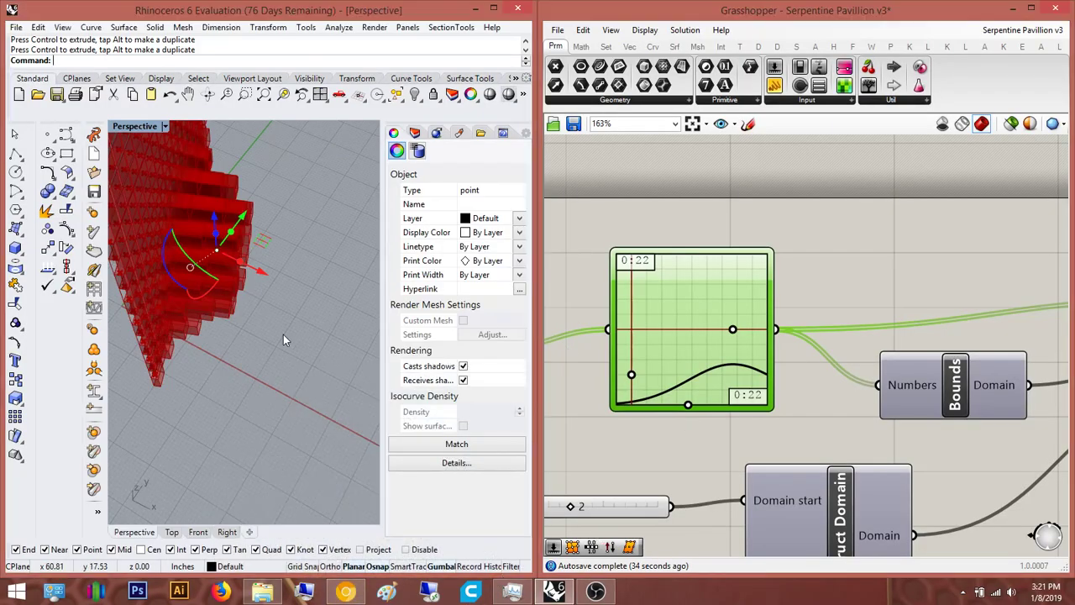
Examine the wall and its domain sliders, and compare the result with the Serpentine Pavilion reference photo in the browser
{"action": "right_click_drag", "start_coordinate": [283, 334], "coordinate": [274, 292]}
{"action": "left_click_drag", "start_coordinate": [275, 292], "coordinate": [324, 306]}
{"action": "right_click_drag", "start_coordinate": [325, 312], "coordinate": [239, 275]}
{"action": "right_click_drag", "start_coordinate": [778, 286], "coordinate": [905, 111]}
{"action": "double_click", "coordinate": [756, 391]}
{"action": "left_click", "coordinate": [801, 455]}
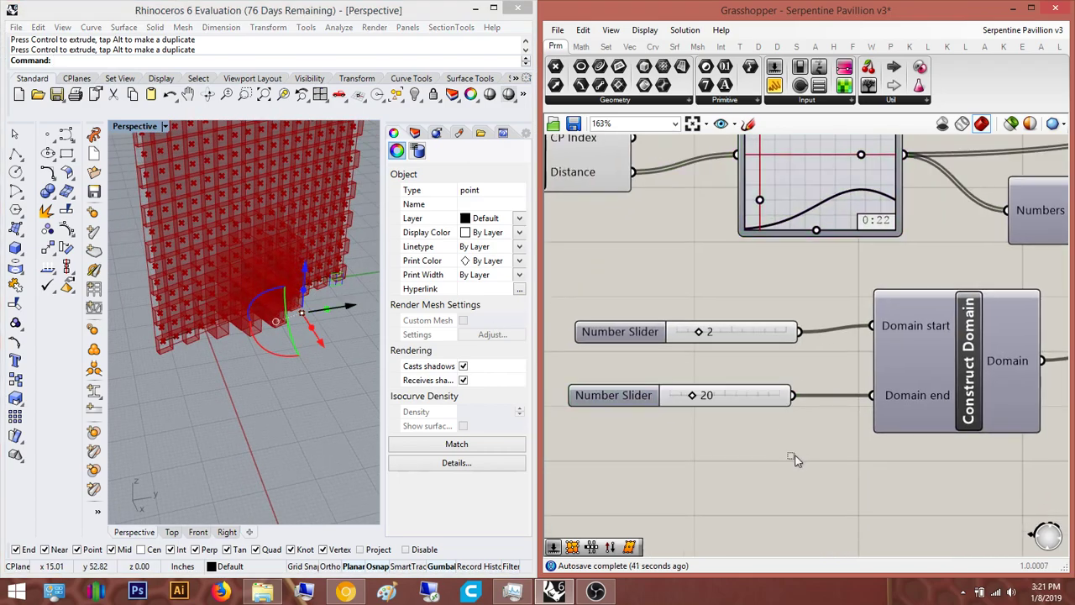
{"action": "right_click", "coordinate": [766, 449]}
{"action": "left_click", "coordinate": [624, 363]}
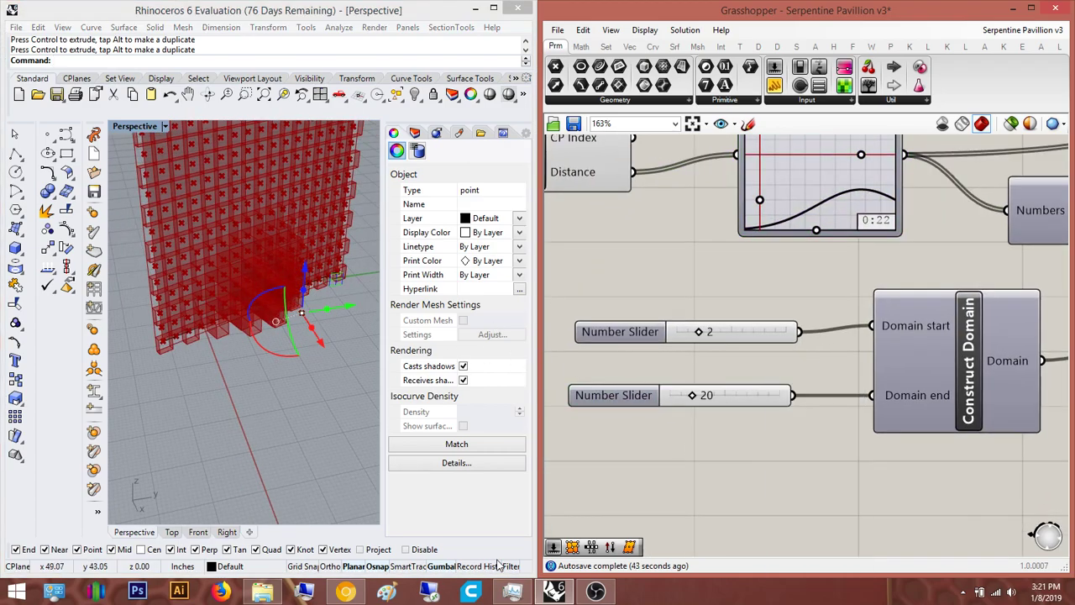
{"action": "left_click", "coordinate": [347, 592]}
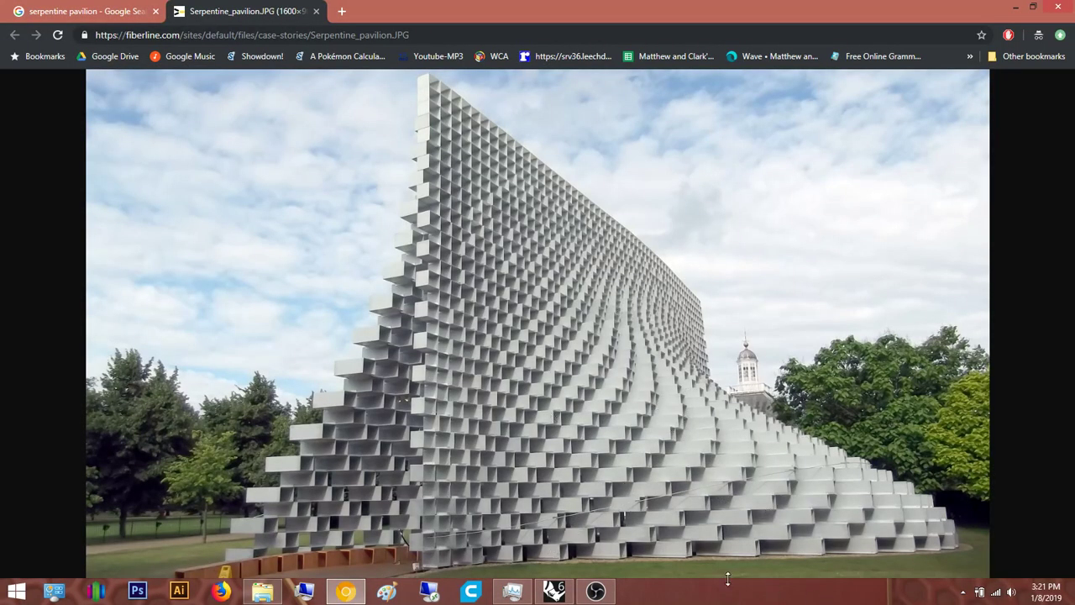
{"action": "left_click", "coordinate": [1014, 7]}
Inspect the protruding boxes around the attractor point from several angles and distances in the Perspective view
{"action": "right_click_drag", "start_coordinate": [260, 262], "coordinate": [316, 302]}
{"action": "scroll", "coordinate": [315, 292], "scroll_direction": "up", "scroll_amount": 3}
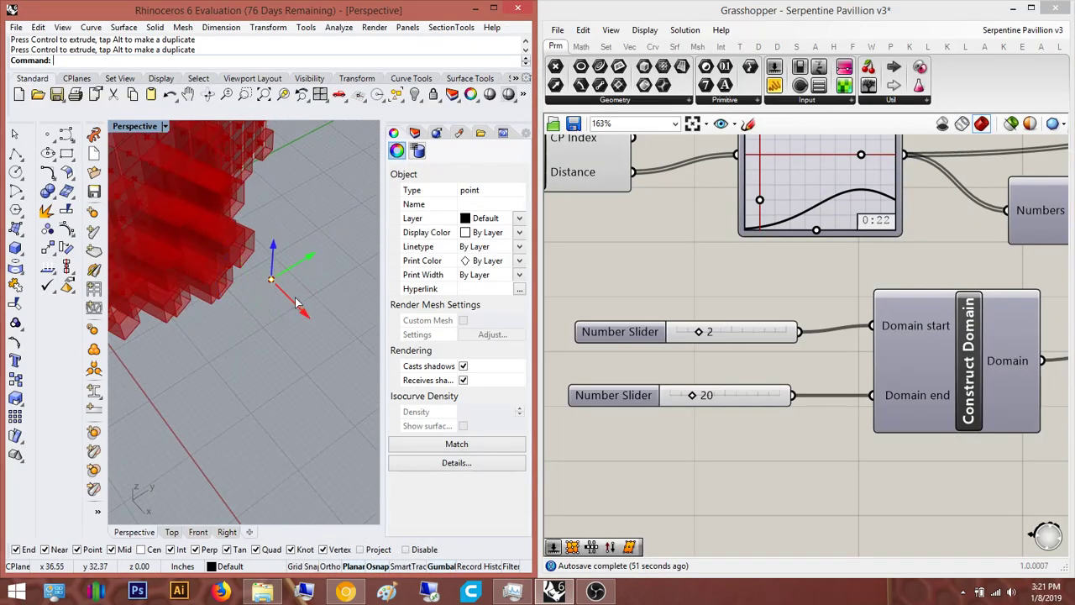
{"action": "left_click", "coordinate": [275, 190]}
{"action": "right_click_drag", "start_coordinate": [275, 191], "coordinate": [314, 212]}
{"action": "scroll", "coordinate": [187, 216], "scroll_direction": "up", "scroll_amount": 3}
{"action": "right_click_drag", "start_coordinate": [187, 216], "coordinate": [331, 241]}
{"action": "scroll", "coordinate": [297, 271], "scroll_direction": "down", "scroll_amount": 10}
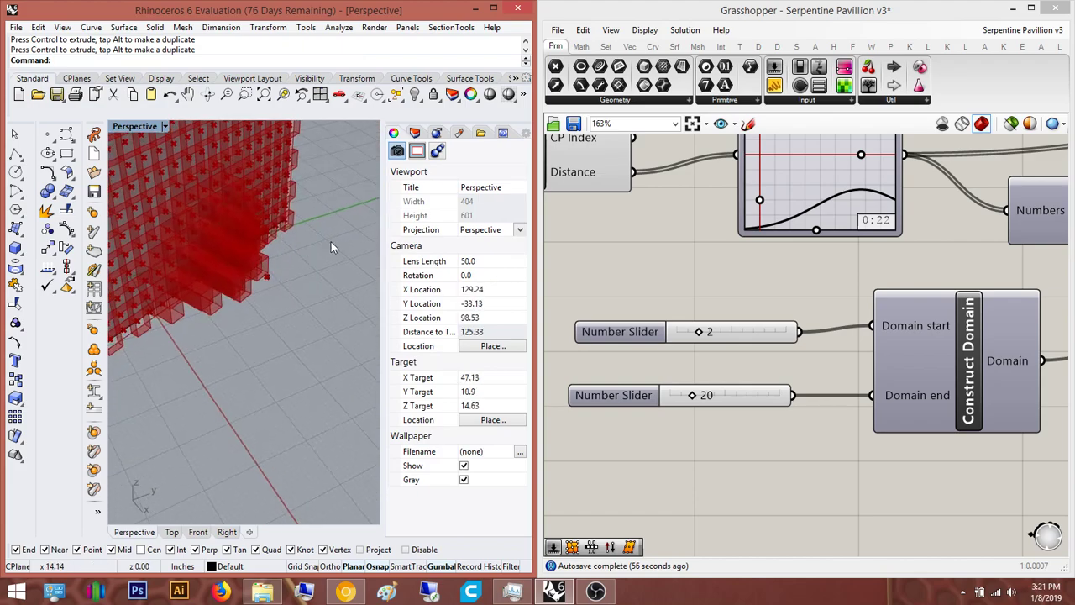
{"action": "scroll", "coordinate": [294, 252], "scroll_direction": "down", "scroll_amount": 8}
{"action": "right_click_drag", "start_coordinate": [252, 267], "coordinate": [287, 312]}
{"action": "scroll", "coordinate": [287, 312], "scroll_direction": "down", "scroll_amount": 4}
Move the Amplitude and Extrude components together farther along the canvas, away from Reverse and Remap Numbers
{"action": "right_click_drag", "start_coordinate": [813, 343], "coordinate": [698, 451]}
{"action": "scroll", "coordinate": [697, 451], "scroll_direction": "down", "scroll_amount": 3}
{"action": "scroll", "coordinate": [722, 445], "scroll_direction": "up", "scroll_amount": 1}
{"action": "right_click_drag", "start_coordinate": [945, 287], "coordinate": [599, 451]}
{"action": "left_click", "coordinate": [819, 283]}
{"action": "scroll", "coordinate": [296, 288], "scroll_direction": "up", "scroll_amount": 5}
{"action": "right_click_drag", "start_coordinate": [296, 288], "coordinate": [259, 288]}
{"action": "right_click_drag", "start_coordinate": [757, 377], "coordinate": [792, 368]}
{"action": "left_click_drag", "start_coordinate": [979, 385], "coordinate": [771, 273]}
{"action": "left_click_drag", "start_coordinate": [855, 286], "coordinate": [1017, 282]}
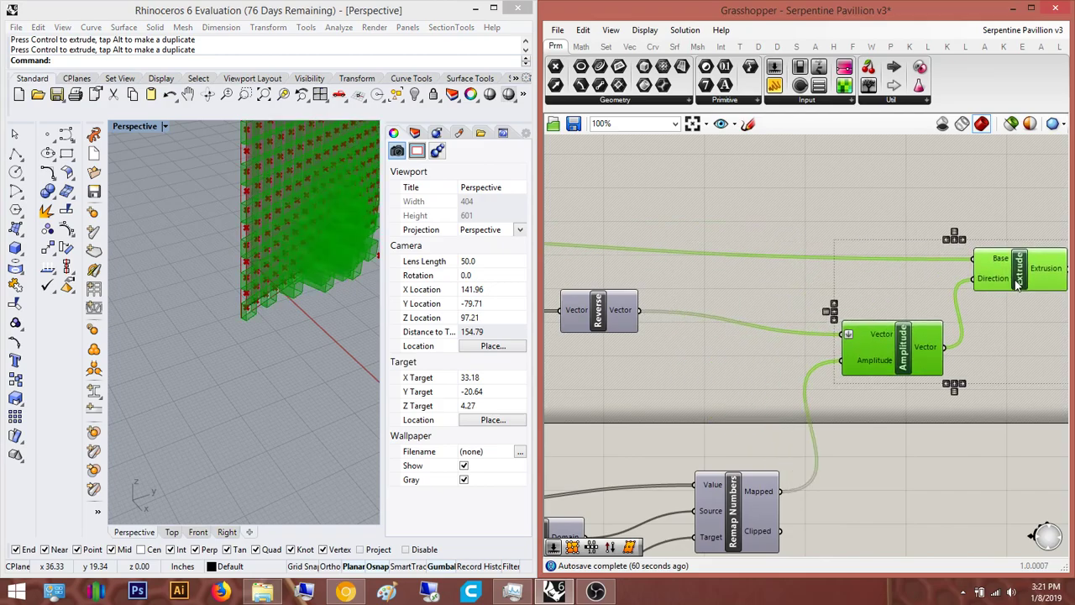
{"action": "left_click", "coordinate": [769, 294]}
Shift the remaining groups of downstream components lower on the canvas to free space above them for a second branch
{"action": "scroll", "coordinate": [978, 404], "scroll_direction": "down", "scroll_amount": 11}
{"action": "right_click_drag", "start_coordinate": [1003, 348], "coordinate": [1043, 346]}
{"action": "scroll", "coordinate": [991, 457], "scroll_direction": "up", "scroll_amount": 5}
{"action": "right_click_drag", "start_coordinate": [991, 456], "coordinate": [882, 412]}
{"action": "left_click_drag", "start_coordinate": [1035, 441], "coordinate": [630, 194]}
{"action": "left_click_drag", "start_coordinate": [666, 243], "coordinate": [722, 331]}
{"action": "left_click_drag", "start_coordinate": [1041, 444], "coordinate": [574, 188]}
{"action": "left_click_drag", "start_coordinate": [601, 254], "coordinate": [607, 352]}
{"action": "left_click", "coordinate": [656, 259]}
{"action": "right_click_drag", "start_coordinate": [591, 264], "coordinate": [817, 262]}
{"action": "scroll", "coordinate": [731, 326], "scroll_direction": "down", "scroll_amount": 8}
{"action": "scroll", "coordinate": [896, 365], "scroll_direction": "down", "scroll_amount": 2}
{"action": "left_click_drag", "start_coordinate": [962, 422], "coordinate": [571, 225]}
{"action": "left_click_drag", "start_coordinate": [739, 273], "coordinate": [762, 343]}
{"action": "left_click", "coordinate": [823, 352]}
{"action": "right_click_drag", "start_coordinate": [822, 358], "coordinate": [765, 372]}
Add a Cull Pattern component in the free canvas space beyond the Rectangle component
{"action": "scroll", "coordinate": [765, 373], "scroll_direction": "up", "scroll_amount": 6}
{"action": "left_click", "coordinate": [619, 350]}
{"action": "scroll", "coordinate": [852, 269], "scroll_direction": "up", "scroll_amount": 1}
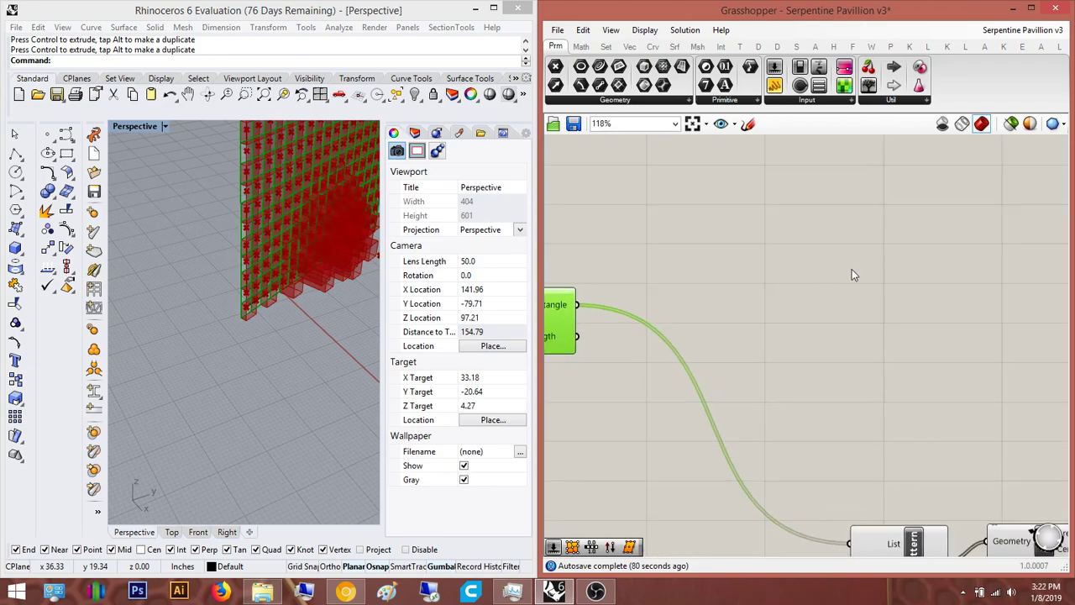
{"action": "double_click", "coordinate": [851, 273]}
{"action": "type", "text": "cull pat"}
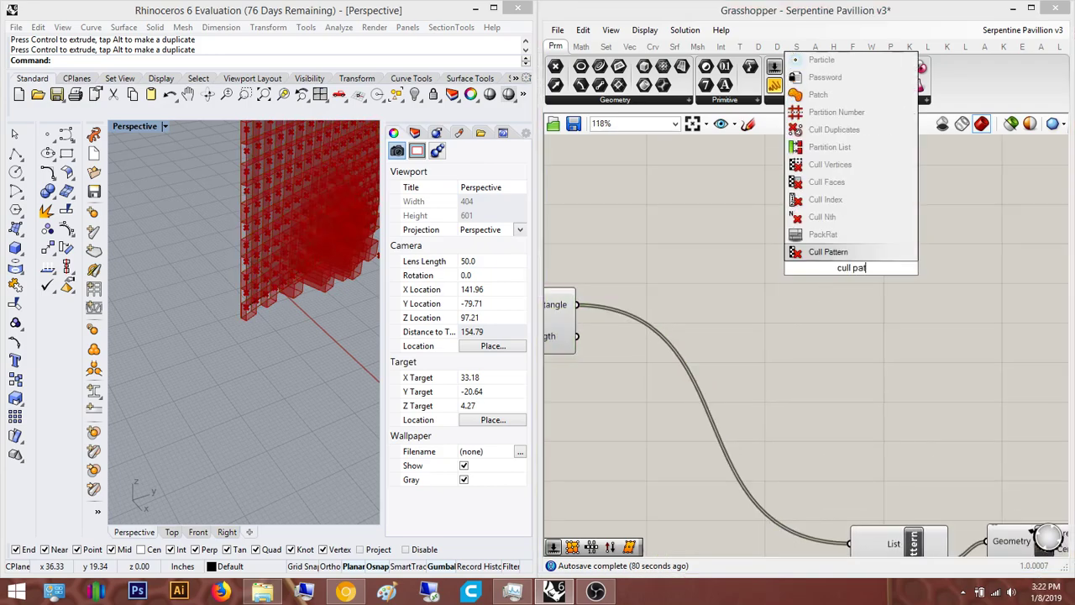
{"action": "key", "text": "Return"}
{"action": "right_click_drag", "start_coordinate": [804, 345], "coordinate": [853, 281]}
{"action": "right_click_drag", "start_coordinate": [812, 420], "coordinate": [808, 360]}
{"action": "scroll", "coordinate": [795, 284], "scroll_direction": "down", "scroll_amount": 3}
Add a Reverse List component beneath the new Cull Pattern
{"action": "double_click", "coordinate": [793, 283]}
{"action": "type", "text": "reverse"}
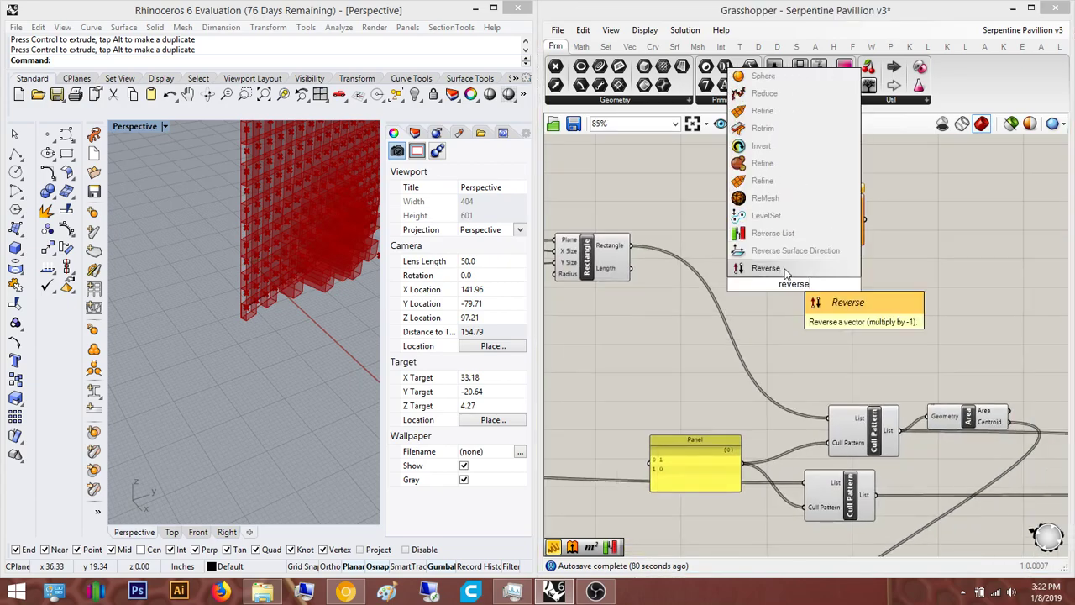
{"action": "key", "text": "Up"}
{"action": "key", "text": "Return"}
{"action": "scroll", "coordinate": [780, 317], "scroll_direction": "up", "scroll_amount": 3}
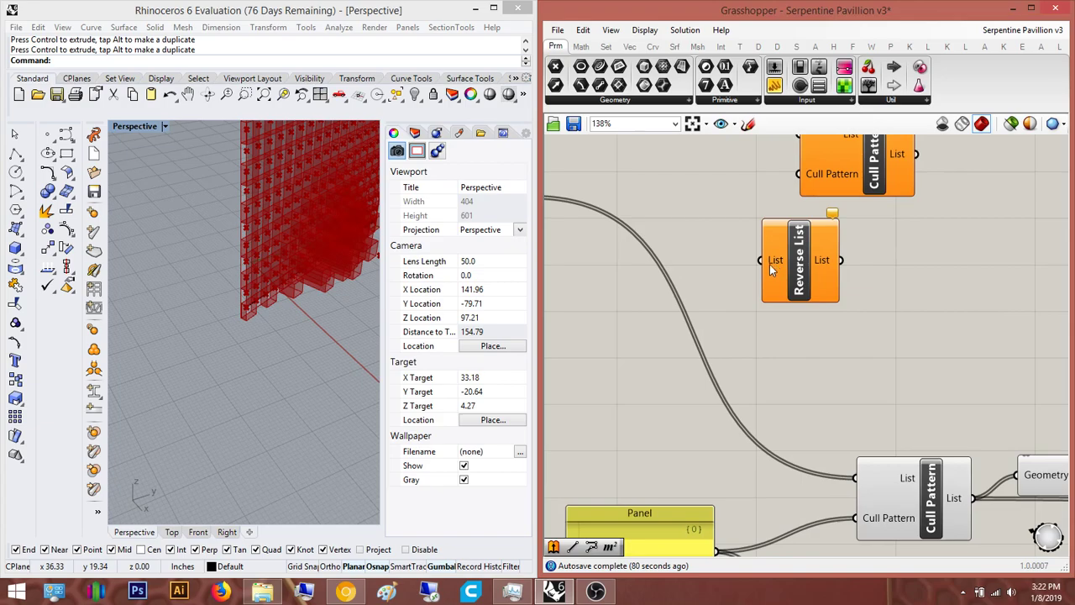
Wire the pattern panel into Reverse List and its output into the new Cull Pattern's Cull Pattern input
{"action": "left_click_drag", "start_coordinate": [711, 548], "coordinate": [715, 550]}
{"action": "right_click_drag", "start_coordinate": [840, 261], "coordinate": [792, 339]}
{"action": "left_click_drag", "start_coordinate": [754, 254], "coordinate": [752, 252]}
{"action": "left_click_drag", "start_coordinate": [813, 250], "coordinate": [966, 260]}
{"action": "right_click_drag", "start_coordinate": [754, 337], "coordinate": [832, 375]}
{"action": "left_click_drag", "start_coordinate": [827, 377], "coordinate": [854, 322]}
{"action": "right_click_drag", "start_coordinate": [854, 322], "coordinate": [821, 372]}
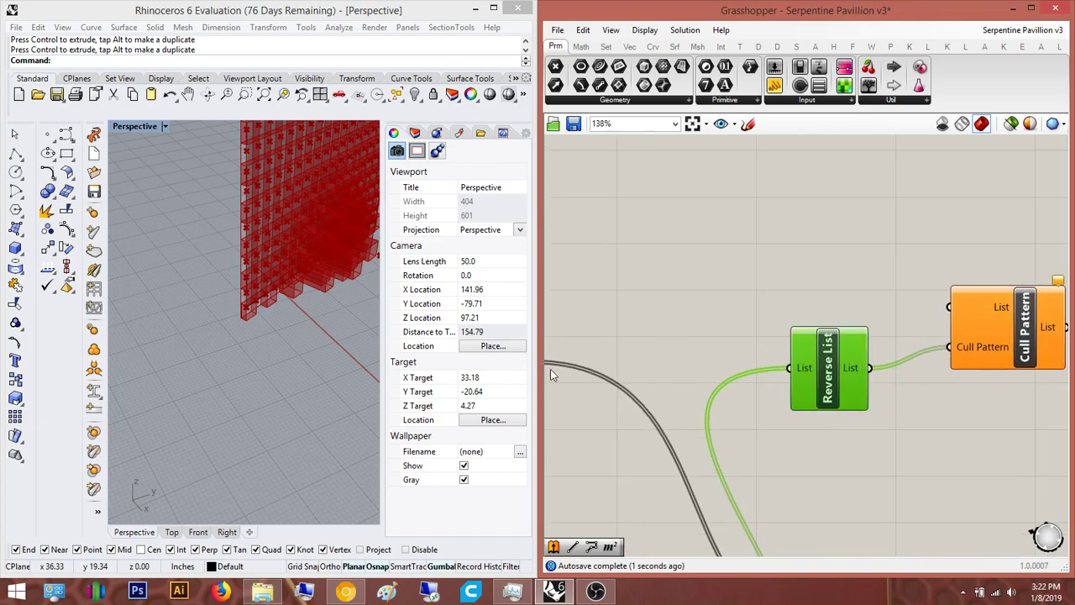
Connect the Rectangle output to the new Cull Pattern's List input and reposition that component above Reverse List
{"action": "right_click_drag", "start_coordinate": [541, 367], "coordinate": [622, 357]}
{"action": "left_click_drag", "start_coordinate": [1031, 297], "coordinate": [1031, 297]}
{"action": "right_click_drag", "start_coordinate": [1041, 297], "coordinate": [887, 370]}
{"action": "left_click_drag", "start_coordinate": [913, 370], "coordinate": [907, 306]}
{"action": "right_click_drag", "start_coordinate": [983, 327], "coordinate": [849, 353]}
{"action": "left_click", "coordinate": [929, 297]}
Add another Cull Pattern component below the first new one and feed the pattern panel into its Cull Pattern input
{"action": "scroll", "coordinate": [959, 419], "scroll_direction": "down", "scroll_amount": 4}
{"action": "right_click_drag", "start_coordinate": [960, 419], "coordinate": [862, 299]}
{"action": "scroll", "coordinate": [807, 392], "scroll_direction": "up", "scroll_amount": 1}
{"action": "double_click", "coordinate": [862, 304]}
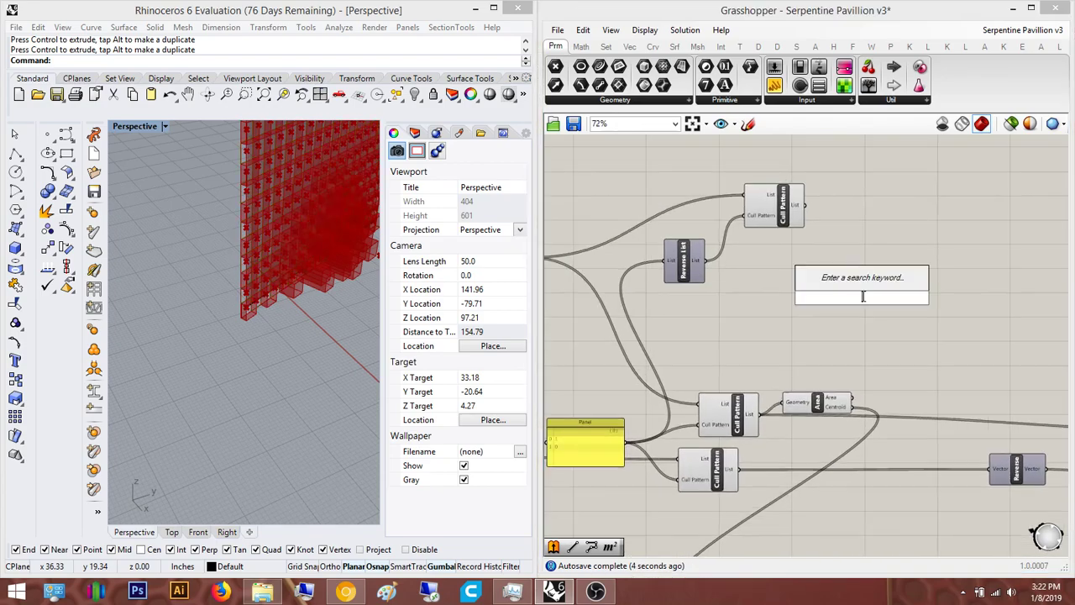
{"action": "type", "text": "cull patter"}
{"action": "left_click", "coordinate": [849, 283]}
{"action": "left_click_drag", "start_coordinate": [875, 285], "coordinate": [808, 272]}
{"action": "right_click_drag", "start_coordinate": [839, 298], "coordinate": [971, 274]}
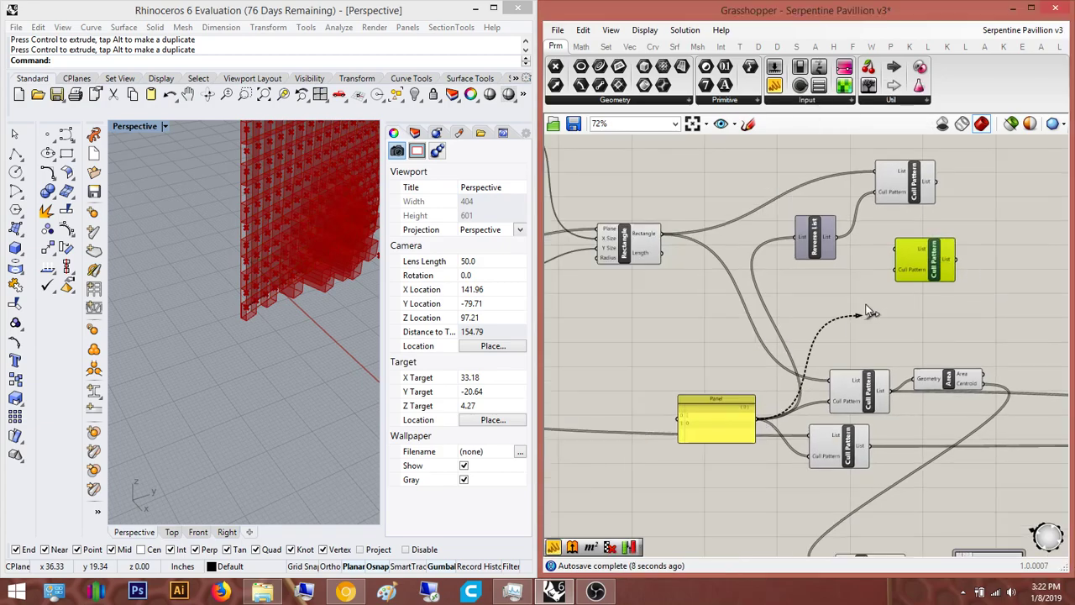
{"action": "left_click", "coordinate": [843, 229]}
Wire the upstream vector data into the List input of the lower new Cull Pattern
{"action": "scroll", "coordinate": [838, 241], "scroll_direction": "down", "scroll_amount": 2}
{"action": "scroll", "coordinate": [871, 250], "scroll_direction": "up", "scroll_amount": 4}
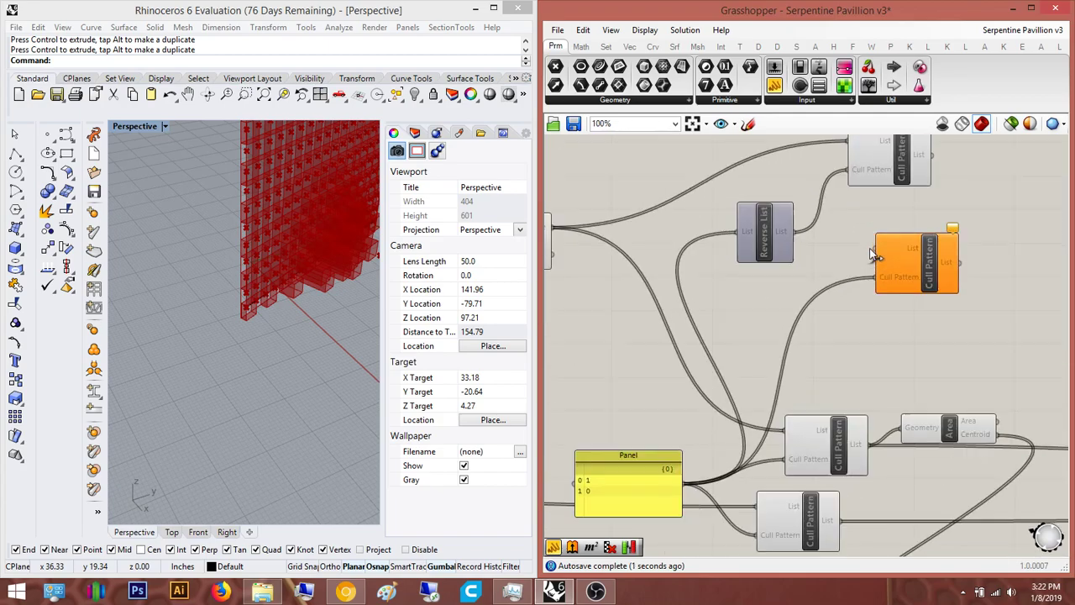
{"action": "scroll", "coordinate": [848, 242], "scroll_direction": "down", "scroll_amount": 6}
{"action": "left_click_drag", "start_coordinate": [847, 242], "coordinate": [608, 183]}
{"action": "scroll", "coordinate": [705, 309], "scroll_direction": "up", "scroll_amount": 7}
{"action": "scroll", "coordinate": [554, 204], "scroll_direction": "down", "scroll_amount": 4}
{"action": "scroll", "coordinate": [554, 202], "scroll_direction": "up", "scroll_amount": 4}
{"action": "scroll", "coordinate": [638, 199], "scroll_direction": "down", "scroll_amount": 10}
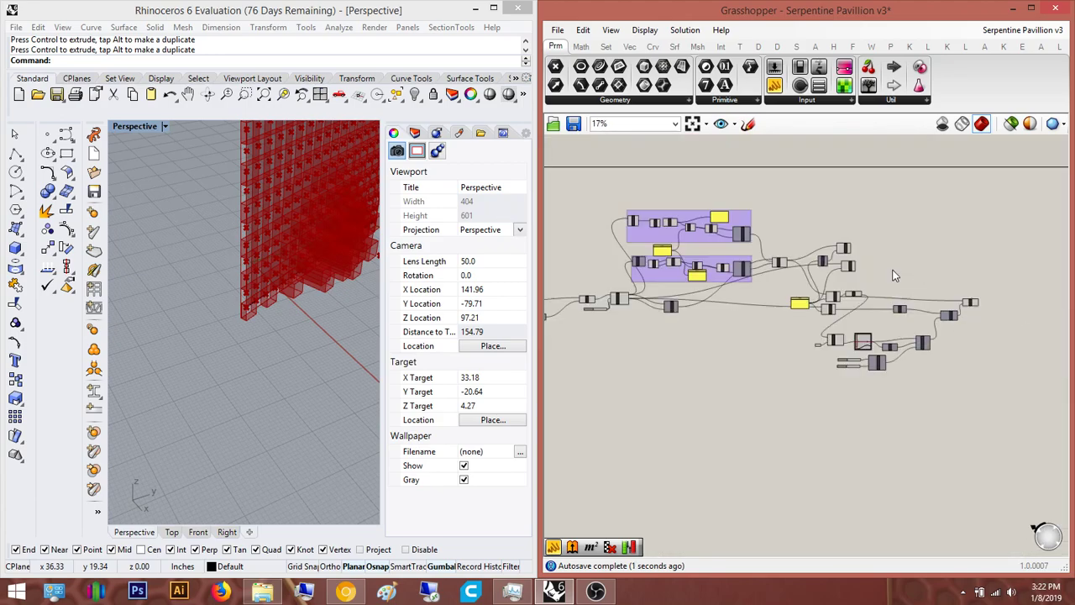
{"action": "scroll", "coordinate": [889, 273], "scroll_direction": "up", "scroll_amount": 6}
{"action": "left_click_drag", "start_coordinate": [801, 296], "coordinate": [705, 196]}
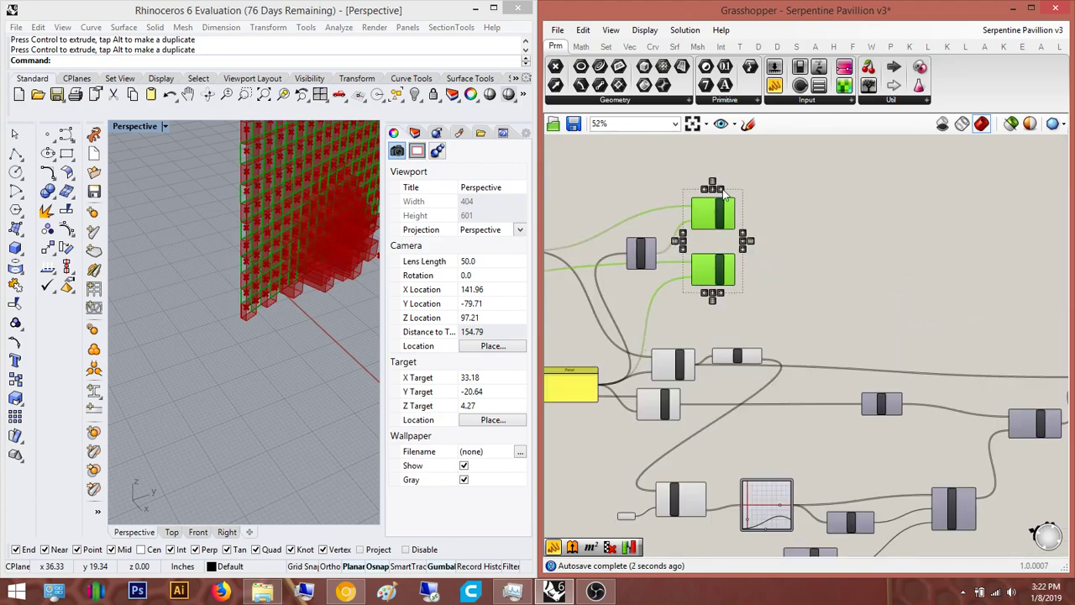
{"action": "left_click", "coordinate": [747, 210]}
Add an Area component and connect the upper new Cull Pattern's list to its Geometry input
{"action": "scroll", "coordinate": [760, 256], "scroll_direction": "up", "scroll_amount": 3}
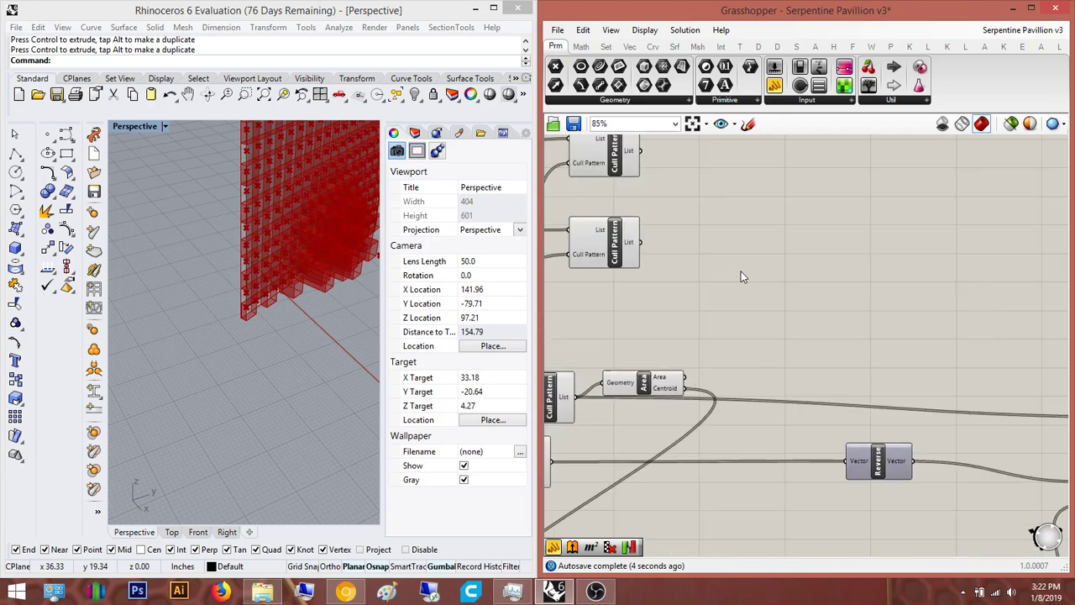
{"action": "right_click_drag", "start_coordinate": [765, 185], "coordinate": [758, 304]}
{"action": "double_click", "coordinate": [758, 302]}
{"action": "type", "text": "area"}
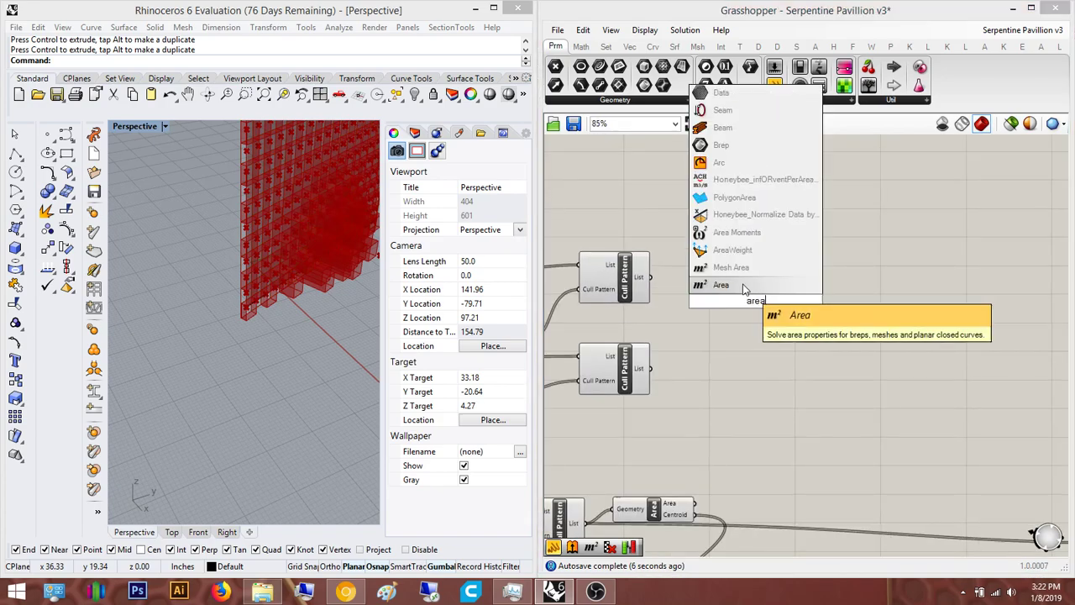
{"action": "left_click", "coordinate": [744, 285]}
{"action": "scroll", "coordinate": [744, 289], "scroll_direction": "up", "scroll_amount": 3}
{"action": "left_click_drag", "start_coordinate": [696, 306], "coordinate": [646, 274]}
Turn off the preview of the original Extrude component
{"action": "scroll", "coordinate": [735, 239], "scroll_direction": "down", "scroll_amount": 4}
{"action": "right_click_drag", "start_coordinate": [809, 281], "coordinate": [622, 286]}
{"action": "scroll", "coordinate": [828, 292], "scroll_direction": "down", "scroll_amount": 4}
{"action": "scroll", "coordinate": [745, 361], "scroll_direction": "up", "scroll_amount": 4}
{"action": "left_click", "coordinate": [743, 355]}
{"action": "middle_click", "coordinate": [737, 348]}
{"action": "left_click", "coordinate": [781, 307]}
{"action": "left_click", "coordinate": [737, 212]}
{"action": "right_click_drag", "start_coordinate": [736, 211], "coordinate": [1040, 368]}
{"action": "right_click_drag", "start_coordinate": [742, 317], "coordinate": [911, 330]}
{"action": "scroll", "coordinate": [827, 298], "scroll_direction": "up", "scroll_amount": 4}
{"action": "right_click_drag", "start_coordinate": [823, 293], "coordinate": [710, 301]}
{"action": "double_click", "coordinate": [804, 283]}
{"action": "left_click", "coordinate": [847, 337]}
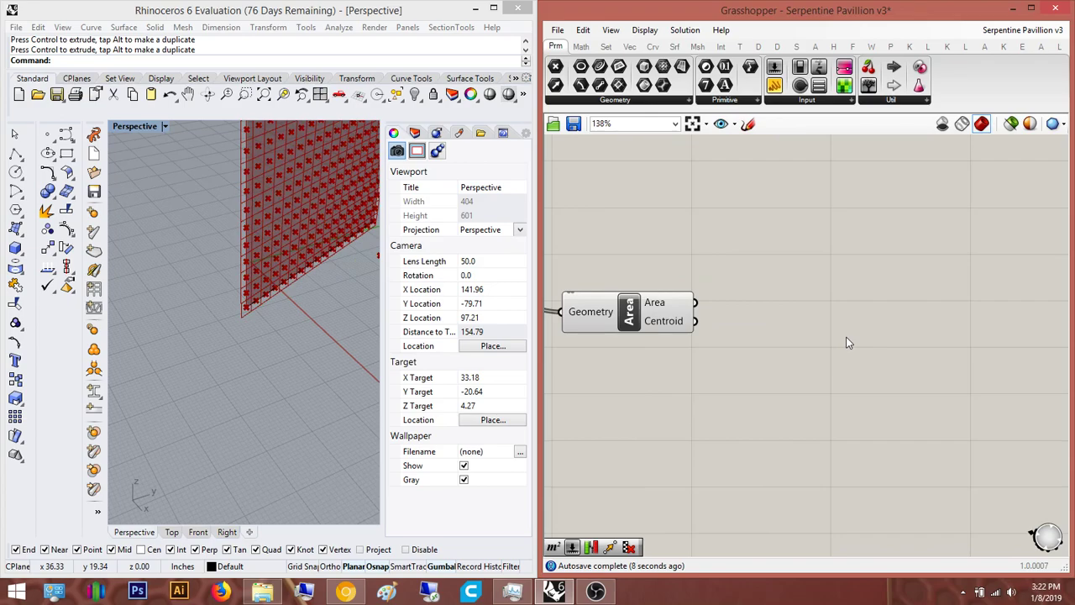
Add an Extrude component for the second branch and place it well beyond the new Area component
{"action": "scroll", "coordinate": [898, 360], "scroll_direction": "down", "scroll_amount": 5}
{"action": "right_click_drag", "start_coordinate": [898, 369], "coordinate": [684, 337]}
{"action": "scroll", "coordinate": [685, 338], "scroll_direction": "down", "scroll_amount": 1}
{"action": "right_click_drag", "start_coordinate": [752, 461], "coordinate": [834, 378]}
{"action": "right_click_drag", "start_coordinate": [652, 365], "coordinate": [771, 290]}
{"action": "right_click_drag", "start_coordinate": [699, 374], "coordinate": [708, 415]}
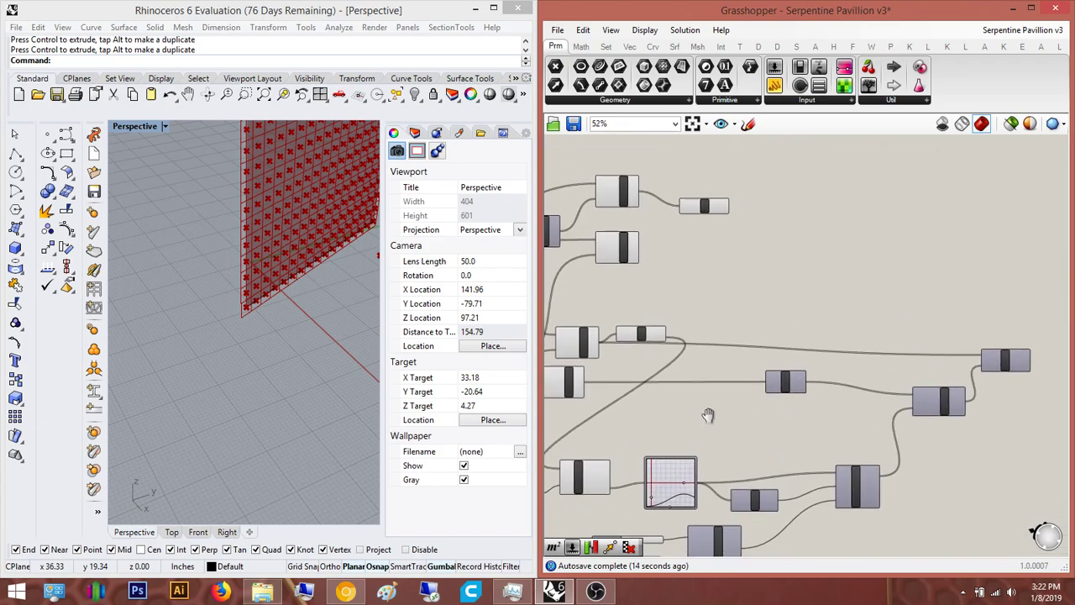
{"action": "scroll", "coordinate": [744, 228], "scroll_direction": "up", "scroll_amount": 2}
{"action": "double_click", "coordinate": [765, 216]}
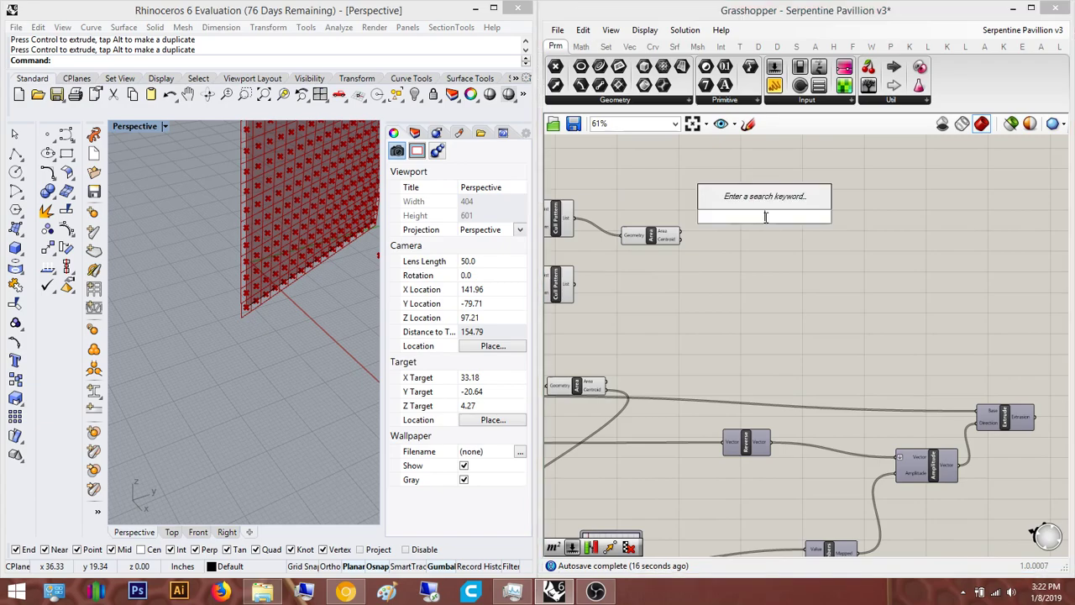
{"action": "type", "text": "extrude"}
{"action": "left_click", "coordinate": [761, 194]}
{"action": "left_click_drag", "start_coordinate": [764, 221], "coordinate": [979, 200]}
Add an Amplitude component and place it just before the new Extrude component
{"action": "right_click_drag", "start_coordinate": [906, 334], "coordinate": [910, 276]}
{"action": "double_click", "coordinate": [909, 252]}
{"action": "type", "text": "amplitud"}
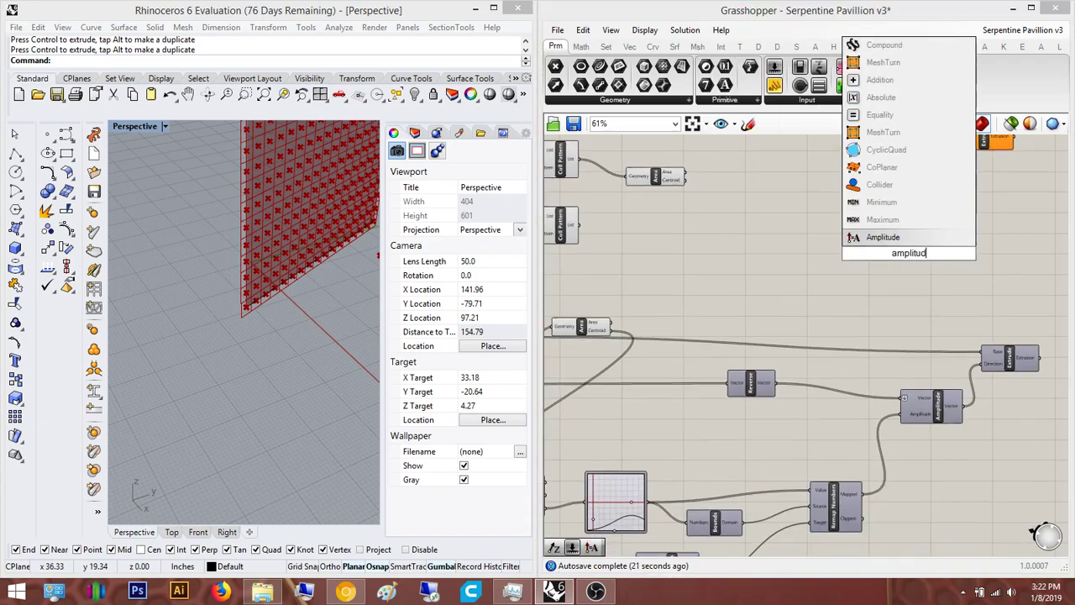
{"action": "key", "text": "Return"}
{"action": "left_click_drag", "start_coordinate": [900, 250], "coordinate": [861, 195]}
{"action": "right_click_drag", "start_coordinate": [811, 211], "coordinate": [820, 239]}
Connect the lower new Cull Pattern's list to Amplitude's Vector input and Amplitude's output to the new Extrude's Direction
{"action": "left_click_drag", "start_coordinate": [850, 215], "coordinate": [583, 250]}
{"action": "right_click_drag", "start_coordinate": [912, 232], "coordinate": [818, 294]}
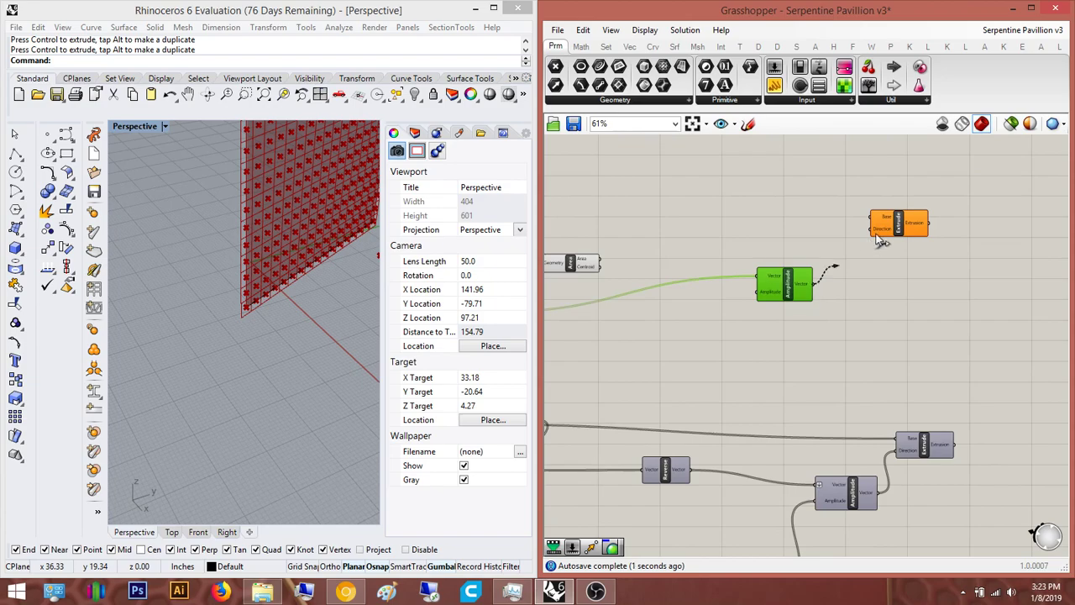
{"action": "scroll", "coordinate": [897, 307], "scroll_direction": "down", "scroll_amount": 2}
{"action": "scroll", "coordinate": [815, 293], "scroll_direction": "up", "scroll_amount": 1}
Add a Remap Numbers component below the new Amplitude component
{"action": "double_click", "coordinate": [815, 285]}
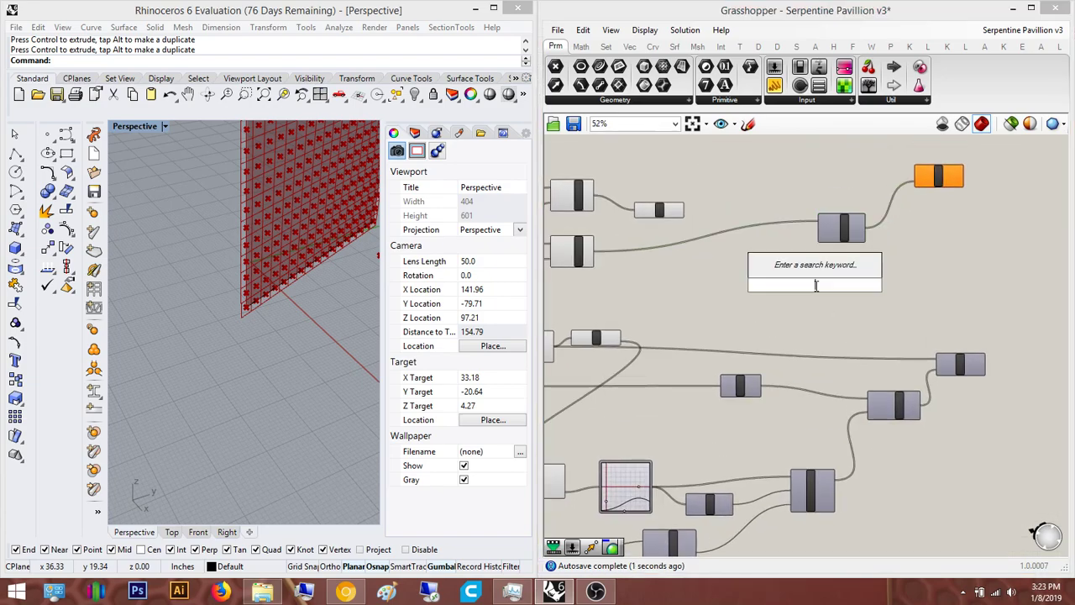
{"action": "type", "text": "remap"}
{"action": "key", "text": "Return"}
{"action": "scroll", "coordinate": [953, 279], "scroll_direction": "up", "scroll_amount": 3}
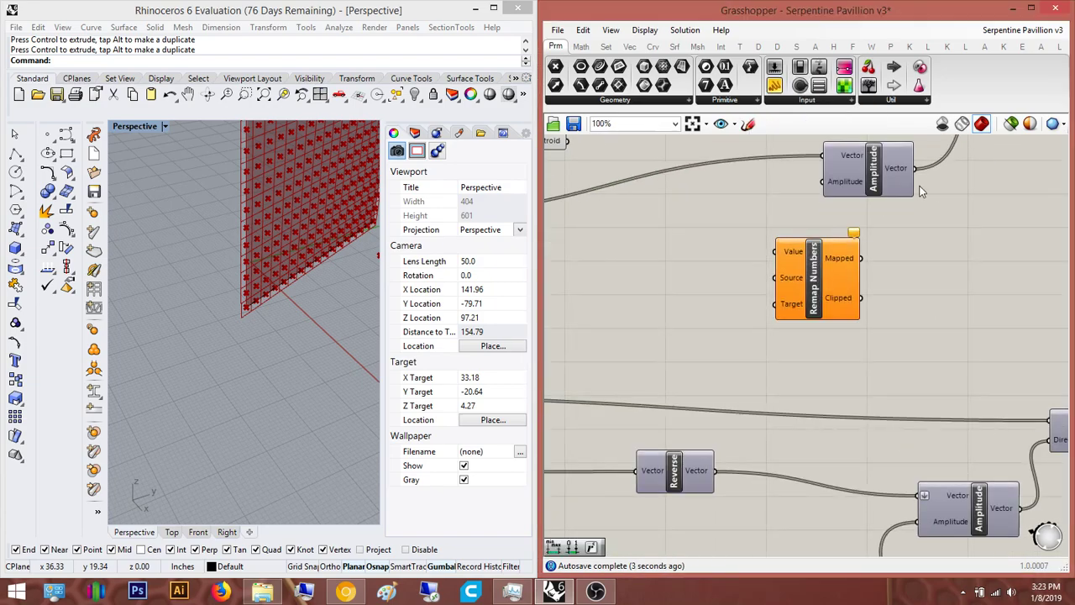
Move the new Amplitude and Extrude farther along and connect Remap Numbers' Mapped output to the Amplitude input
{"action": "scroll", "coordinate": [938, 275], "scroll_direction": "down", "scroll_amount": 1}
{"action": "left_click_drag", "start_coordinate": [966, 257], "coordinate": [798, 178]}
{"action": "right_click_drag", "start_coordinate": [908, 193], "coordinate": [840, 269]}
{"action": "left_click_drag", "start_coordinate": [853, 251], "coordinate": [1029, 220]}
{"action": "left_click_drag", "start_coordinate": [689, 388], "coordinate": [762, 333]}
{"action": "scroll", "coordinate": [828, 316], "scroll_direction": "up", "scroll_amount": 3}
{"action": "right_click_drag", "start_coordinate": [782, 346], "coordinate": [953, 346]}
Add a Bounds component and connect its Domain output to the new Remap Numbers' Source input
{"action": "double_click", "coordinate": [744, 346]}
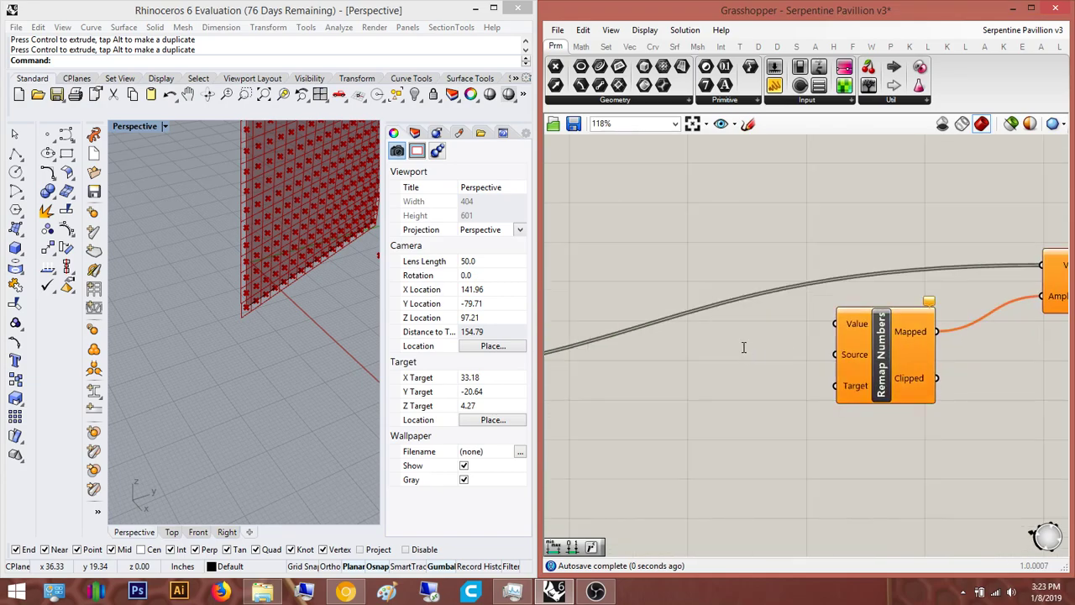
{"action": "type", "text": "bounds"}
{"action": "key", "text": "Return"}
{"action": "scroll", "coordinate": [820, 345], "scroll_direction": "up", "scroll_amount": 3}
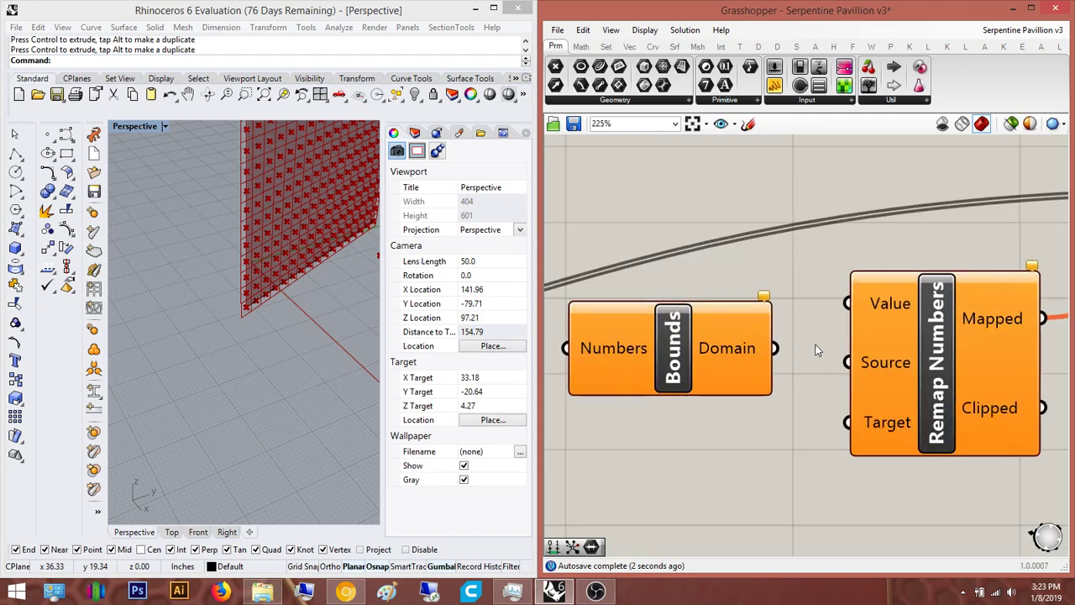
{"action": "left_click_drag", "start_coordinate": [847, 362], "coordinate": [773, 348]}
Add a Construct Domain component below Bounds and connect its Domain output to Remap Numbers' Target input
{"action": "right_click_drag", "start_coordinate": [706, 447], "coordinate": [821, 417]}
{"action": "double_click", "coordinate": [820, 417]}
{"action": "type", "text": "construct"}
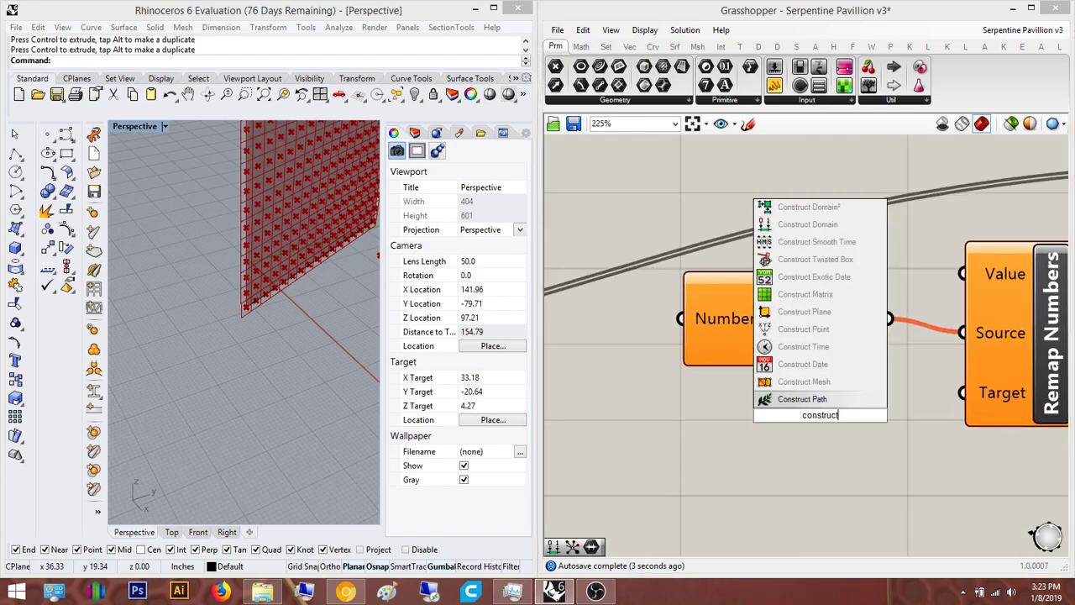
{"action": "left_click", "coordinate": [840, 226]}
{"action": "left_click_drag", "start_coordinate": [812, 468], "coordinate": [766, 532]}
{"action": "scroll", "coordinate": [957, 398], "scroll_direction": "down", "scroll_amount": 4}
Add a Closest Point component before the new Bounds and Construct Domain components
{"action": "double_click", "coordinate": [720, 390]}
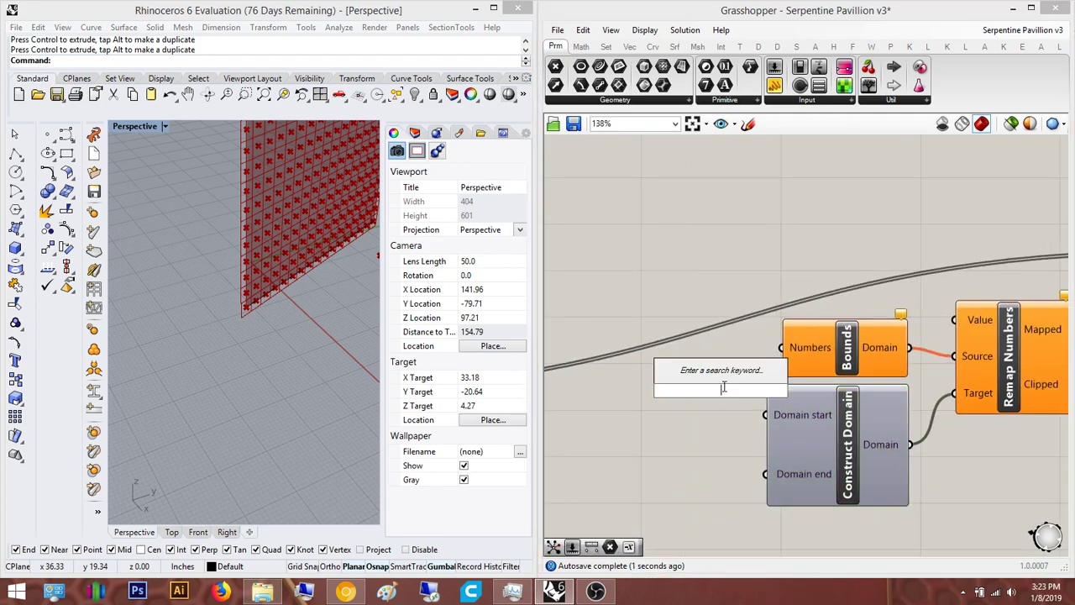
{"action": "type", "text": "b"}
{"action": "key", "text": "BackSpace"}
{"action": "type", "text": "close"}
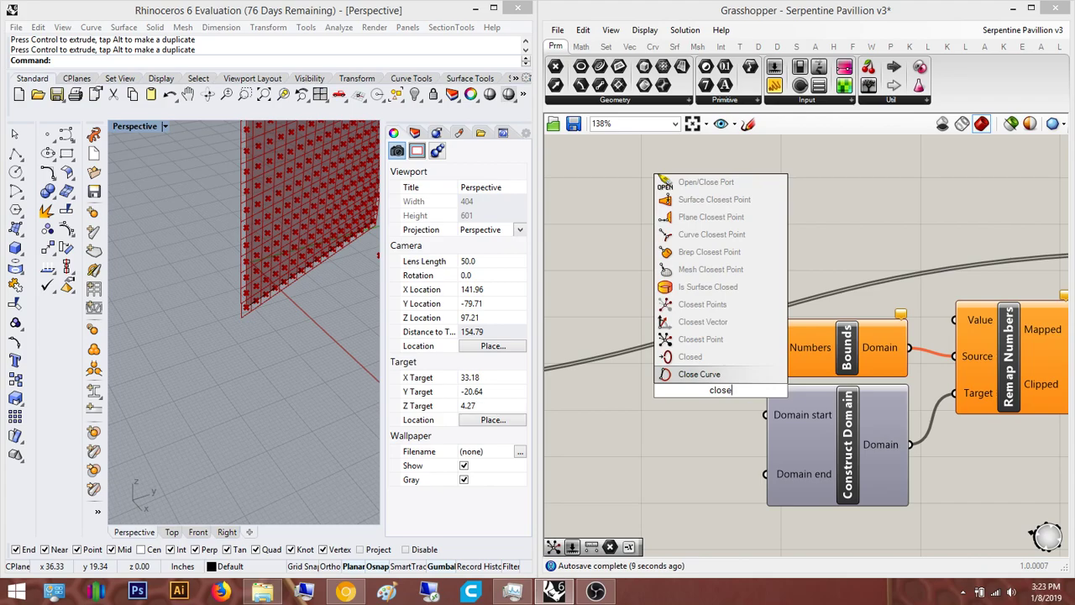
{"action": "key", "text": "Up"}
{"action": "key", "text": "Up"}
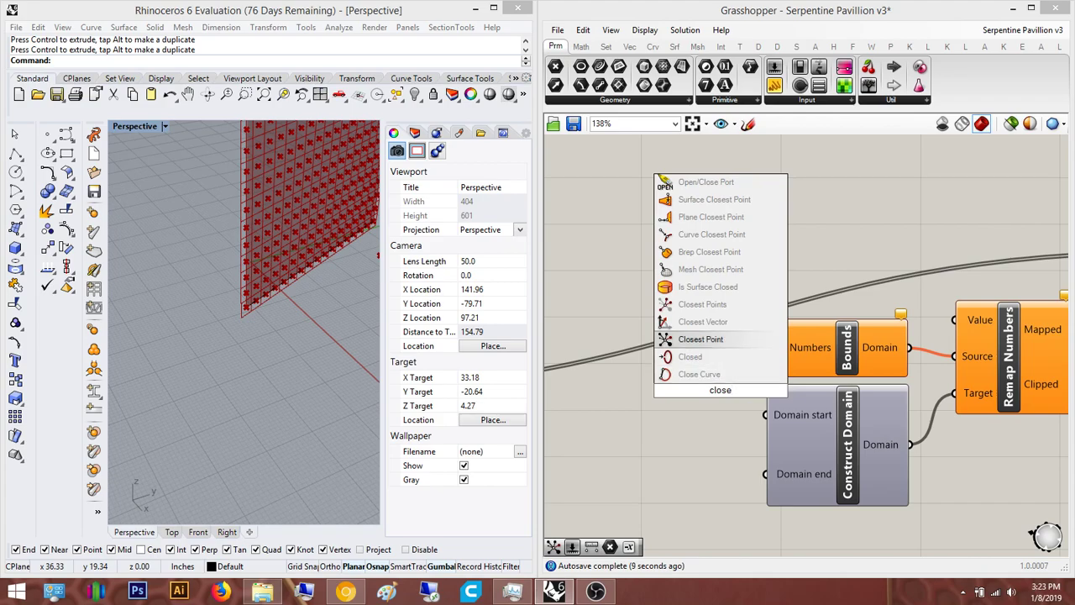
{"action": "key", "text": "Return"}
Reposition Closest Point and connect its Distance output to Bounds' Numbers input and Remap Numbers' Value input
{"action": "left_click_drag", "start_coordinate": [723, 387], "coordinate": [670, 319]}
{"action": "scroll", "coordinate": [670, 319], "scroll_direction": "up", "scroll_amount": 3}
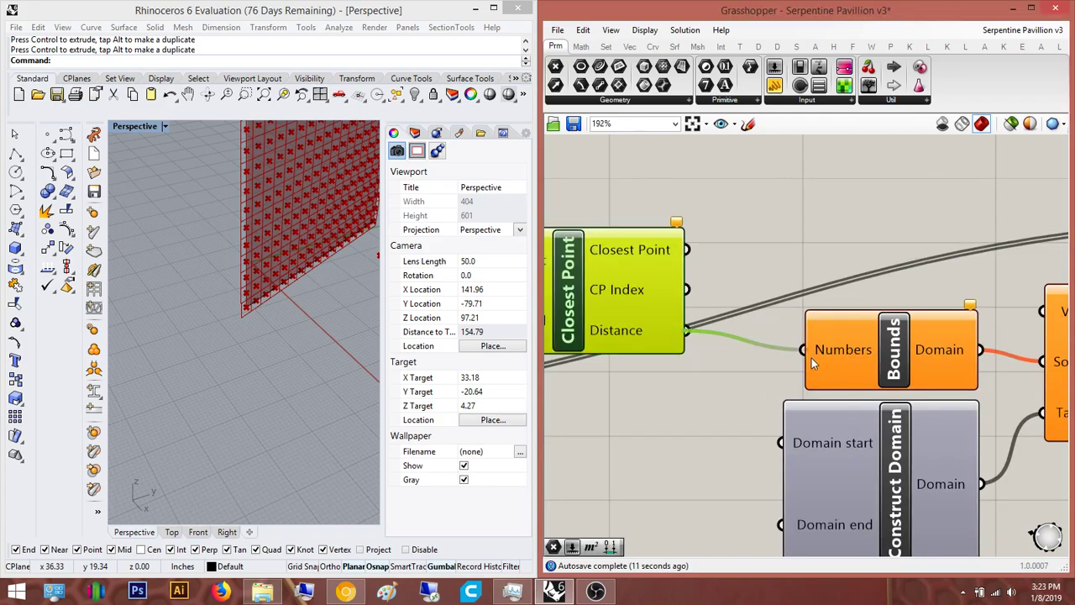
{"action": "right_click_drag", "start_coordinate": [811, 362], "coordinate": [745, 414]}
{"action": "left_click_drag", "start_coordinate": [832, 407], "coordinate": [814, 435]}
{"action": "scroll", "coordinate": [781, 407], "scroll_direction": "down", "scroll_amount": 1}
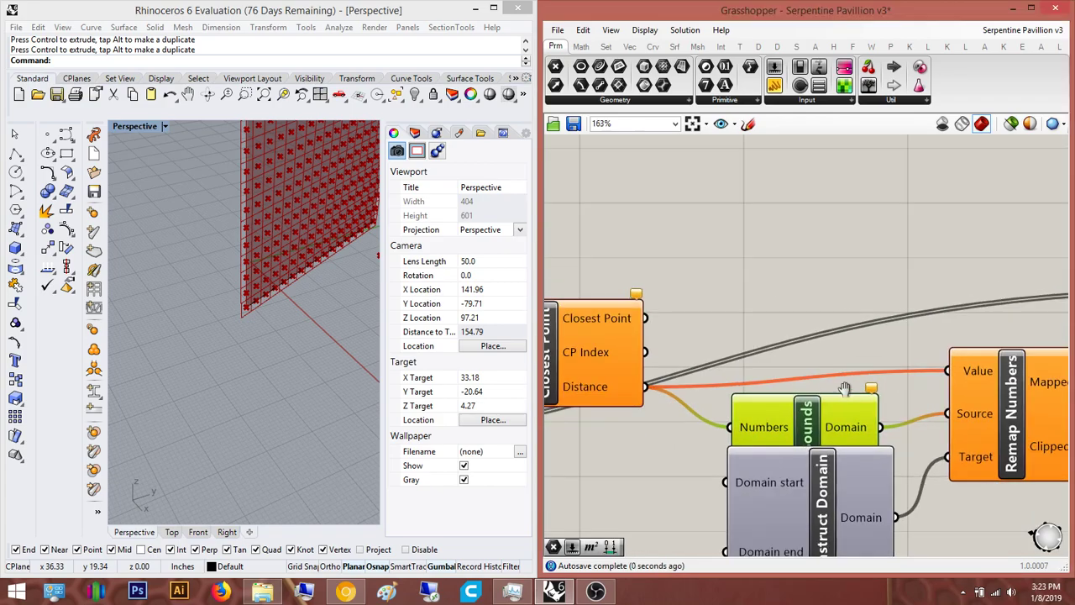
Connect the new branch's Area Centroid output to Closest Point's Point input
{"action": "right_click_drag", "start_coordinate": [647, 385], "coordinate": [839, 342]}
{"action": "scroll", "coordinate": [838, 344], "scroll_direction": "down", "scroll_amount": 3}
{"action": "right_click_drag", "start_coordinate": [623, 316], "coordinate": [811, 362]}
{"action": "scroll", "coordinate": [811, 362], "scroll_direction": "up", "scroll_amount": 1}
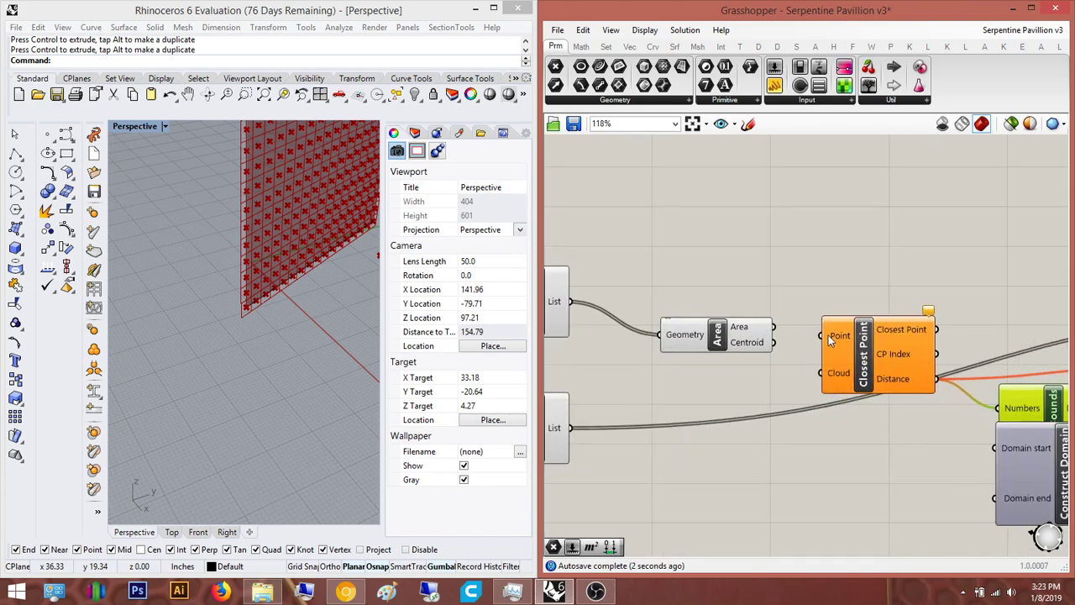
{"action": "scroll", "coordinate": [806, 378], "scroll_direction": "down", "scroll_amount": 2}
Place a point object in Rhino's Top view beside the wall's lower end and select it
{"action": "double_click", "coordinate": [830, 409]}
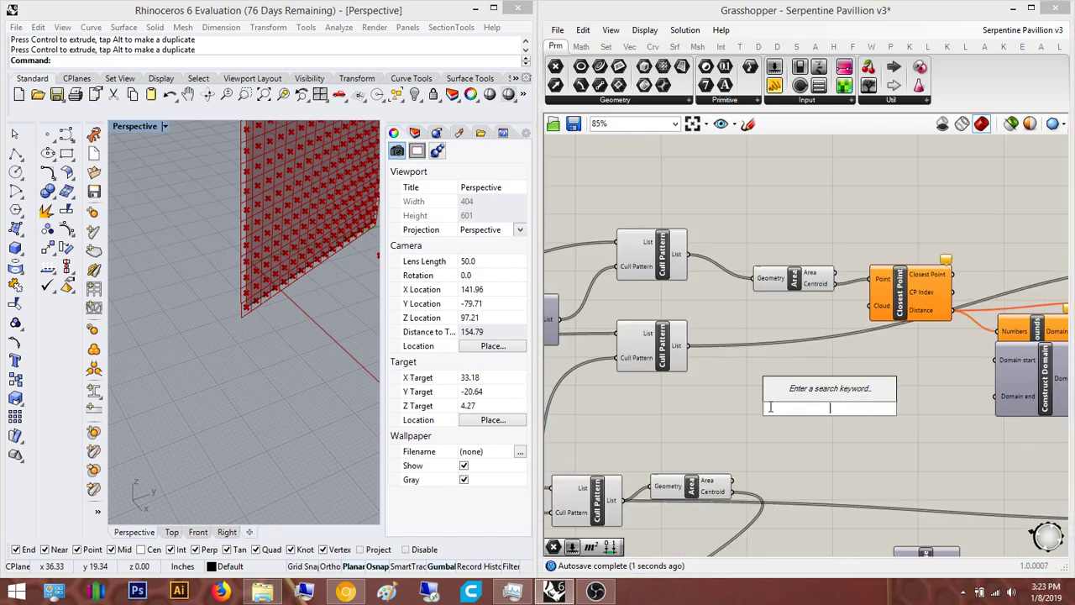
{"action": "right_click_drag", "start_coordinate": [310, 300], "coordinate": [360, 352]}
{"action": "left_click", "coordinate": [48, 134]}
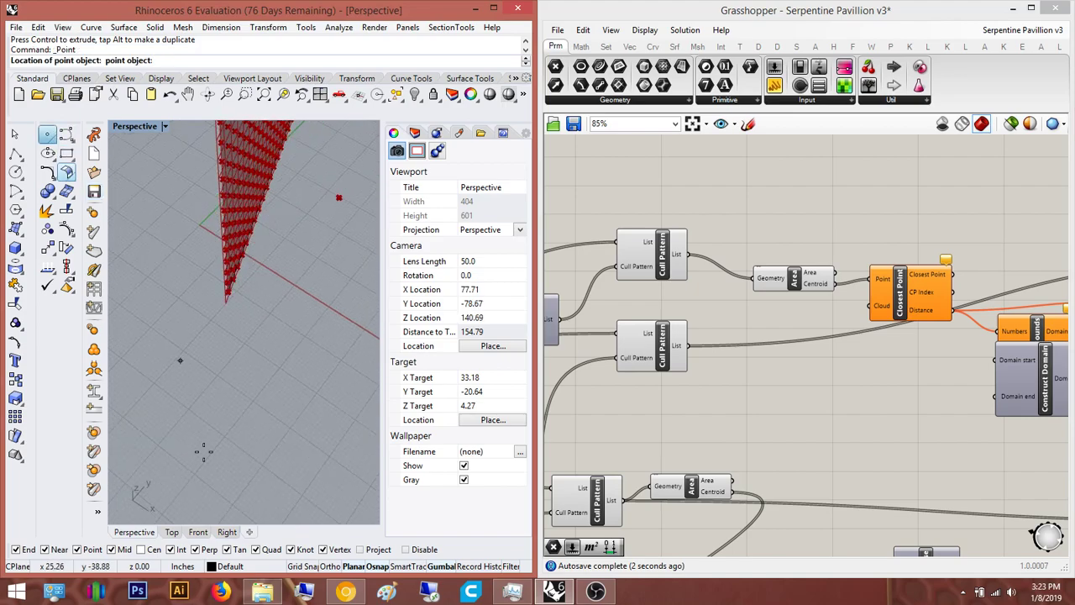
{"action": "left_click", "coordinate": [170, 532]}
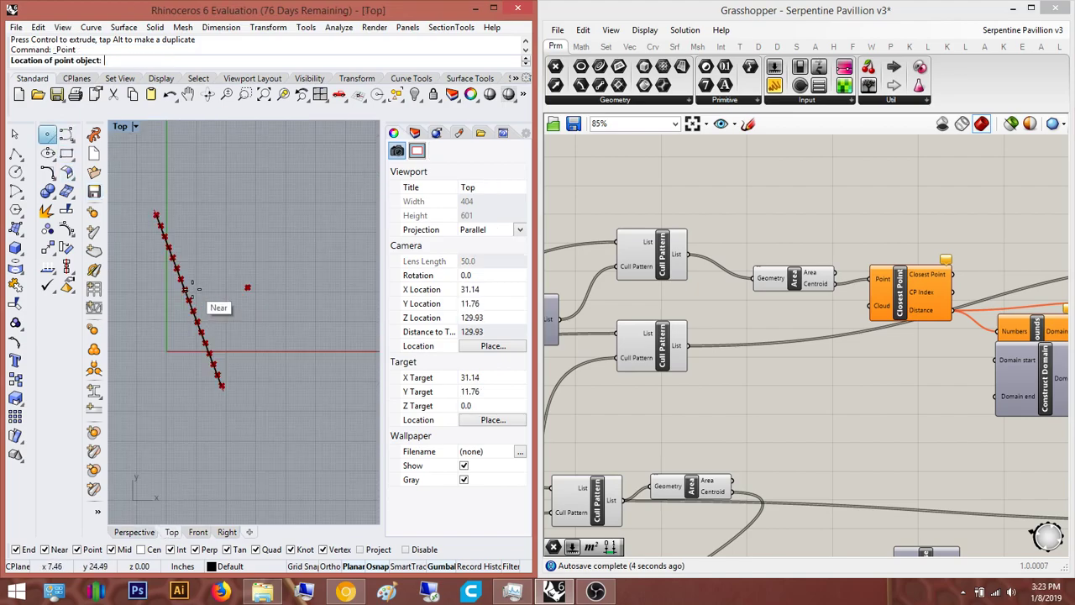
{"action": "left_click", "coordinate": [167, 368]}
{"action": "left_click", "coordinate": [162, 369]}
Add a Point parameter referencing the selected Rhino point and connect it to Closest Point's Cloud input
{"action": "right_click_drag", "start_coordinate": [864, 377], "coordinate": [771, 397]}
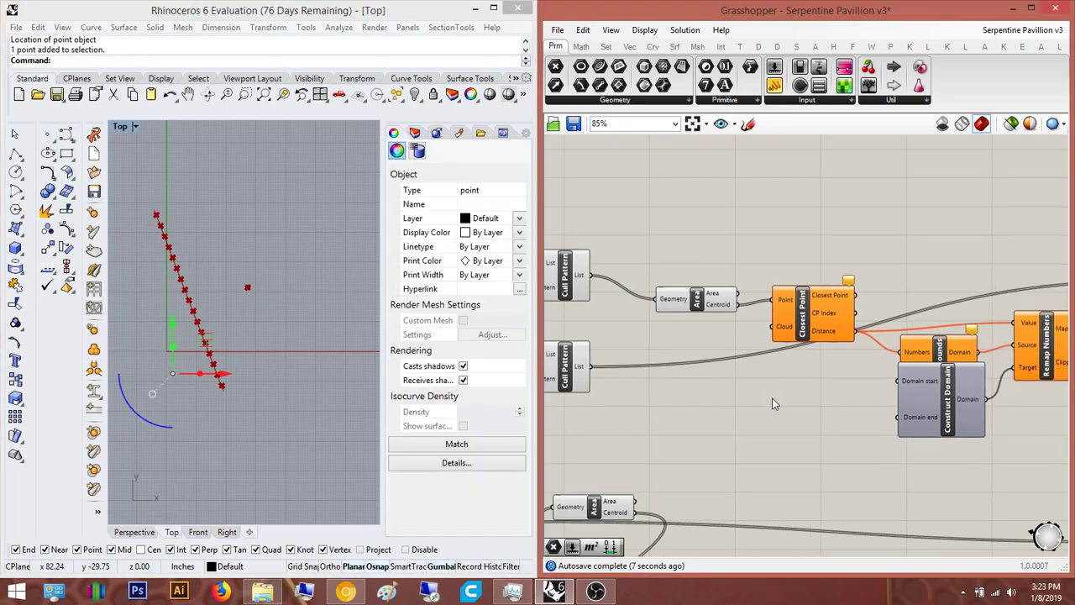
{"action": "double_click", "coordinate": [773, 399]}
{"action": "type", "text": "point"}
{"action": "key", "text": "Return"}
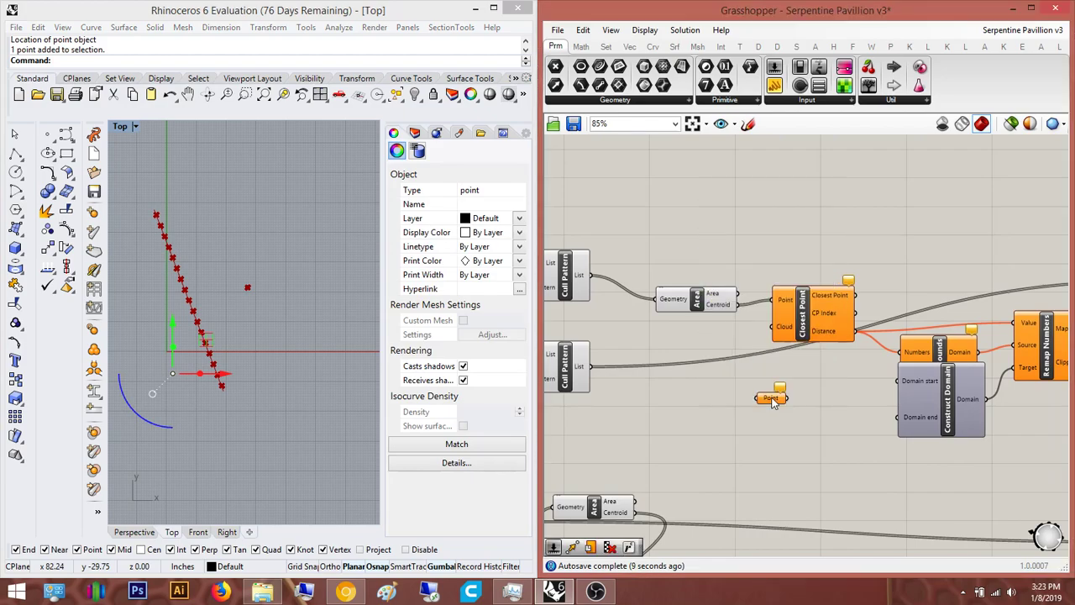
{"action": "right_click", "coordinate": [766, 398]}
{"action": "left_click", "coordinate": [829, 486]}
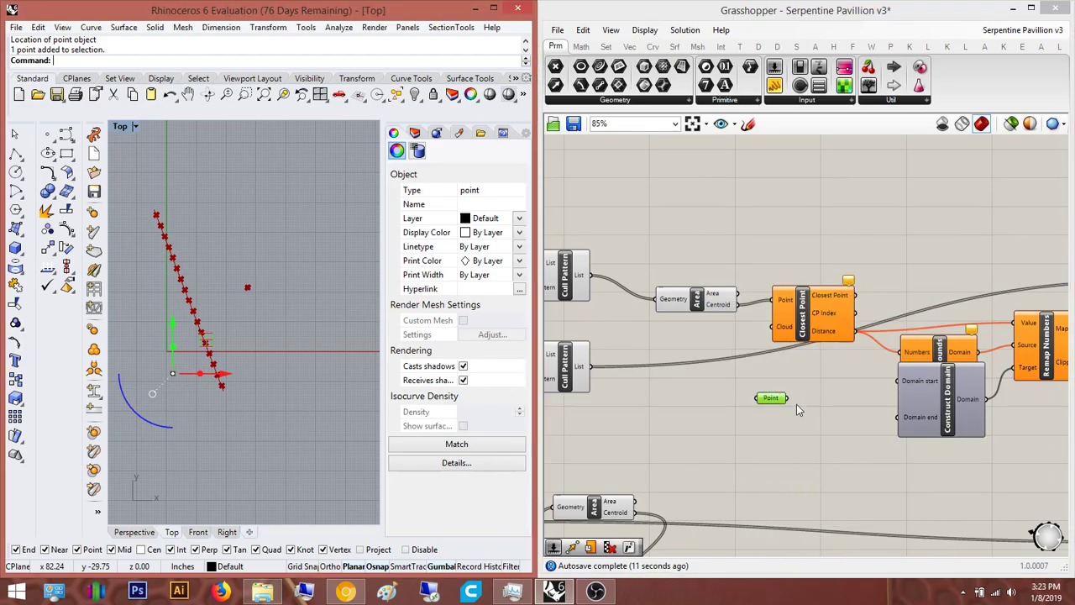
{"action": "key", "text": "Return"}
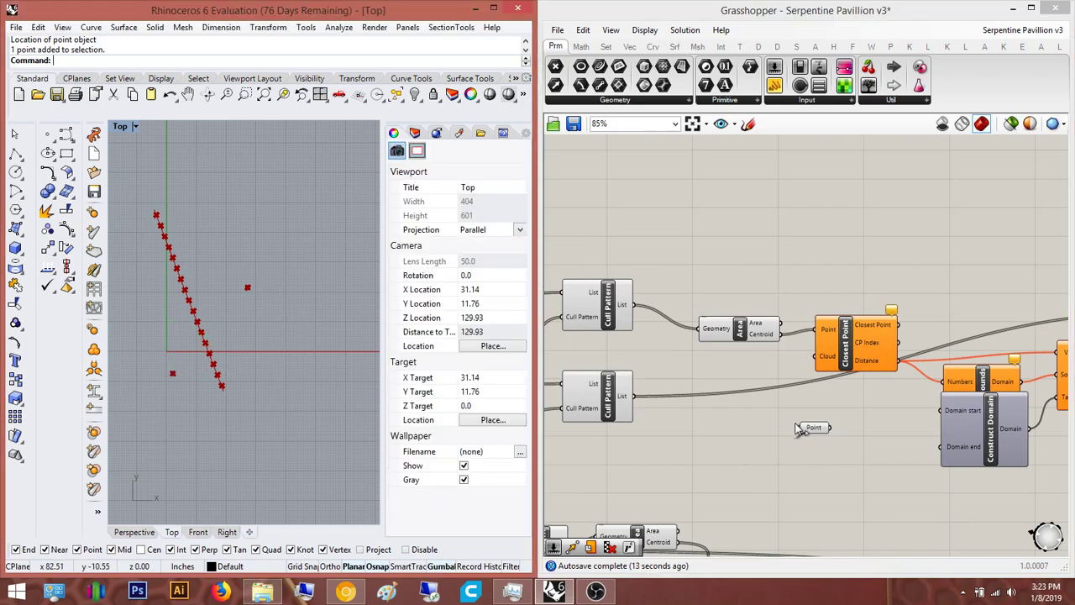
{"action": "left_click_drag", "start_coordinate": [836, 432], "coordinate": [821, 356]}
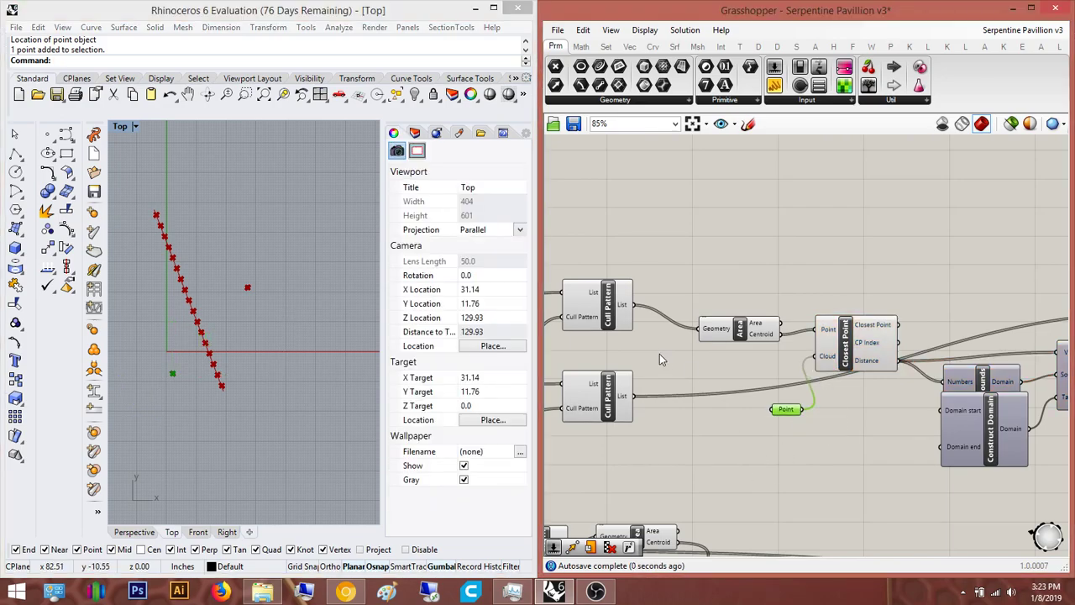
Move the new Construct Domain component lower, clear of Bounds
{"action": "right_click_drag", "start_coordinate": [999, 376], "coordinate": [754, 409]}
{"action": "right_click_drag", "start_coordinate": [734, 491], "coordinate": [791, 404]}
{"action": "left_click_drag", "start_coordinate": [800, 383], "coordinate": [788, 429]}
{"action": "right_click_drag", "start_coordinate": [1028, 329], "coordinate": [819, 363]}
{"action": "right_click_drag", "start_coordinate": [604, 357], "coordinate": [857, 372]}
{"action": "scroll", "coordinate": [856, 372], "scroll_direction": "down", "scroll_amount": 2}
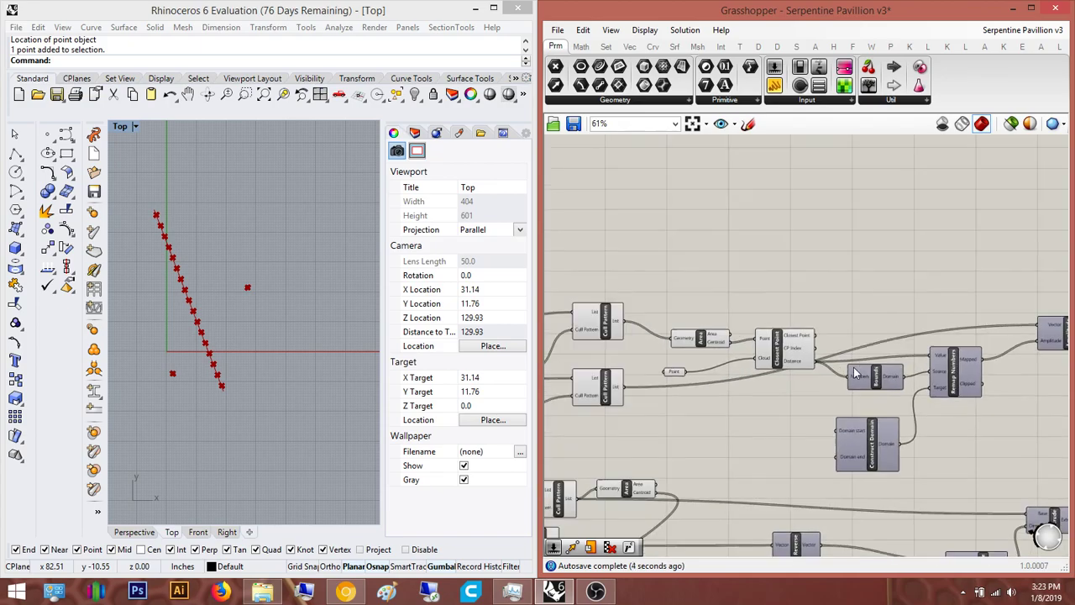
Connect the new branch's upper Cull Pattern List output to the new Extrude's Base input
{"action": "scroll", "coordinate": [676, 352], "scroll_direction": "up", "scroll_amount": 3}
{"action": "left_click", "coordinate": [582, 305]}
{"action": "scroll", "coordinate": [694, 295], "scroll_direction": "down", "scroll_amount": 5}
{"action": "left_click_drag", "start_coordinate": [586, 302], "coordinate": [1000, 271]}
{"action": "scroll", "coordinate": [897, 272], "scroll_direction": "up", "scroll_amount": 5}
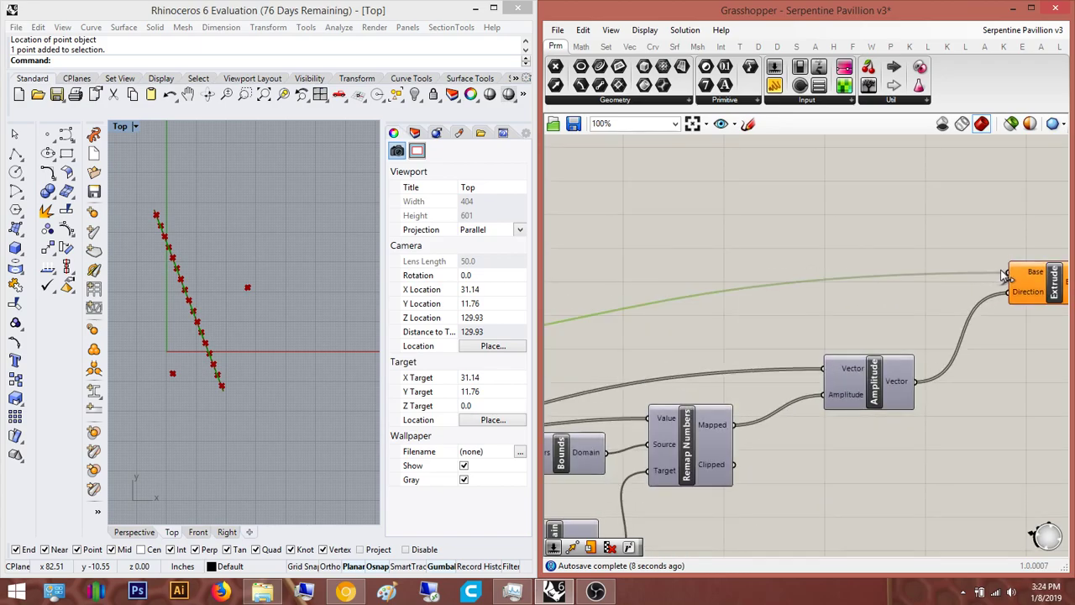
Move the new Extrude component higher above Amplitude and read its error message
{"action": "right_click_drag", "start_coordinate": [950, 296], "coordinate": [798, 289]}
{"action": "scroll", "coordinate": [857, 276], "scroll_direction": "up", "scroll_amount": 3}
{"action": "left_click_drag", "start_coordinate": [909, 284], "coordinate": [873, 198]}
{"action": "mouse_move", "coordinate": [968, 157]}
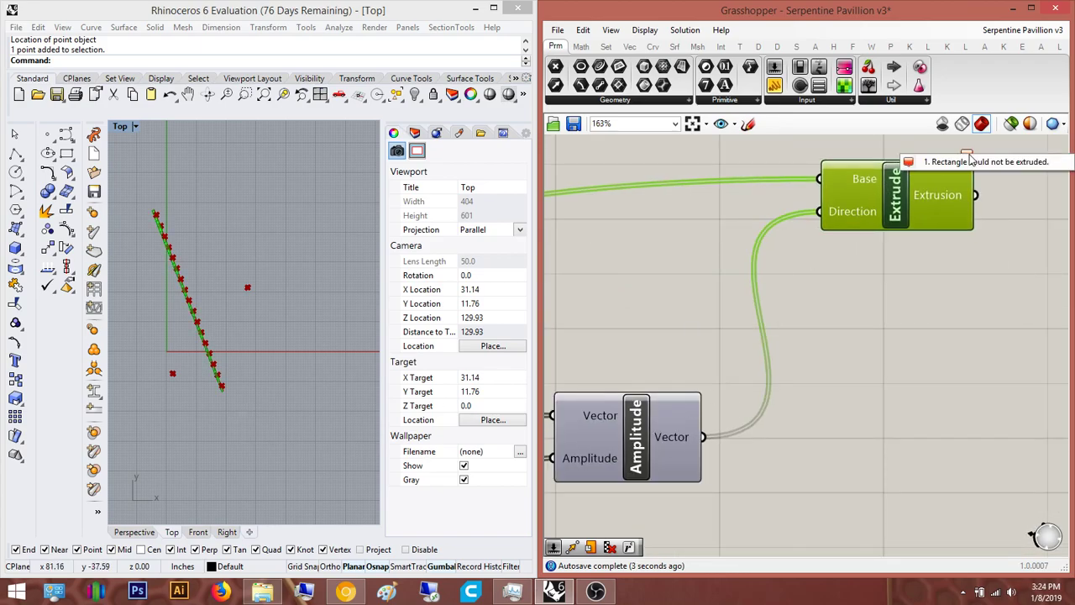
{"action": "left_click", "coordinate": [945, 342]}
Examine the first branch's Graph Mapper and the sliders feeding its Construct Domain
{"action": "right_click_drag", "start_coordinate": [873, 314], "coordinate": [986, 247]}
{"action": "scroll", "coordinate": [832, 364], "scroll_direction": "down", "scroll_amount": 2}
{"action": "right_click_drag", "start_coordinate": [832, 364], "coordinate": [983, 328]}
{"action": "right_click_drag", "start_coordinate": [772, 402], "coordinate": [981, 352]}
{"action": "right_click_drag", "start_coordinate": [709, 493], "coordinate": [861, 286]}
{"action": "scroll", "coordinate": [864, 415], "scroll_direction": "down", "scroll_amount": 4}
{"action": "right_click_drag", "start_coordinate": [864, 415], "coordinate": [854, 311]}
{"action": "right_click_drag", "start_coordinate": [828, 408], "coordinate": [873, 286]}
{"action": "scroll", "coordinate": [749, 441], "scroll_direction": "up", "scroll_amount": 2}
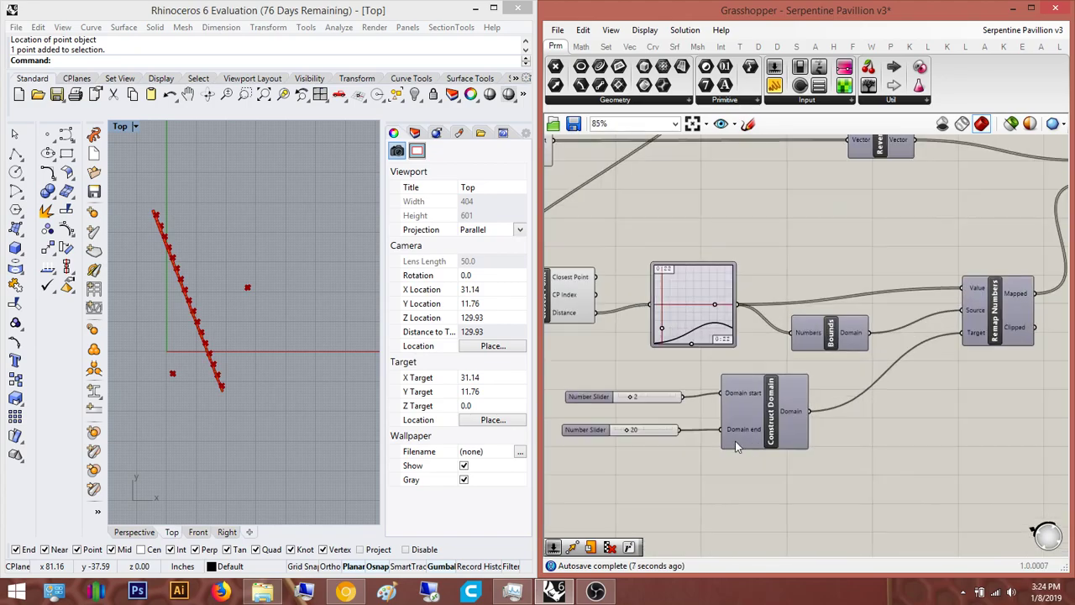
{"action": "right_click_drag", "start_coordinate": [668, 446], "coordinate": [744, 410]}
{"action": "scroll", "coordinate": [744, 410], "scroll_direction": "up", "scroll_amount": 1}
{"action": "scroll", "coordinate": [745, 399], "scroll_direction": "down", "scroll_amount": 3}
Move the new Bounds, Construct Domain, Remap Numbers and Amplitude components farther from Closest Point to make room
{"action": "right_click_drag", "start_coordinate": [845, 167], "coordinate": [779, 405]}
{"action": "right_click_drag", "start_coordinate": [940, 291], "coordinate": [745, 299]}
{"action": "right_click_drag", "start_coordinate": [876, 333], "coordinate": [769, 339]}
{"action": "left_click_drag", "start_coordinate": [876, 376], "coordinate": [608, 222]}
{"action": "left_click_drag", "start_coordinate": [681, 270], "coordinate": [746, 273]}
{"action": "right_click_drag", "start_coordinate": [914, 157], "coordinate": [855, 265]}
{"action": "left_click_drag", "start_coordinate": [860, 248], "coordinate": [1004, 244]}
Duplicate the first branch's Graph Mapper
{"action": "right_click_drag", "start_coordinate": [695, 465], "coordinate": [1055, 212]}
{"action": "mouse_move", "coordinate": [722, 420]}
{"action": "right_mouse_down"}
{"action": "mouse_move", "coordinate": [797, 383]}
{"action": "mouse_move", "coordinate": [732, 413]}
{"action": "right_mouse_up"}
{"action": "scroll", "coordinate": [840, 357], "scroll_direction": "up", "scroll_amount": 2}
{"action": "left_click", "coordinate": [861, 342]}
{"action": "left_click", "coordinate": [736, 385]}
{"action": "key", "text": "ctrl+c"}
{"action": "key", "text": "ctrl+v"}
Place the copied Graph Mapper between the new Closest Point and Bounds, fed by Closest Point's Distance output
{"action": "left_click_drag", "start_coordinate": [739, 420], "coordinate": [877, 246]}
{"action": "right_click_drag", "start_coordinate": [871, 275], "coordinate": [813, 507]}
{"action": "left_click_drag", "start_coordinate": [812, 436], "coordinate": [947, 265]}
{"action": "right_click_drag", "start_coordinate": [947, 264], "coordinate": [889, 323]}
{"action": "scroll", "coordinate": [851, 353], "scroll_direction": "up", "scroll_amount": 4}
{"action": "left_click_drag", "start_coordinate": [789, 228], "coordinate": [789, 220]}
{"action": "right_click_drag", "start_coordinate": [903, 301], "coordinate": [667, 433]}
{"action": "left_click_drag", "start_coordinate": [696, 457], "coordinate": [710, 290]}
{"action": "right_click_drag", "start_coordinate": [761, 328], "coordinate": [778, 339]}
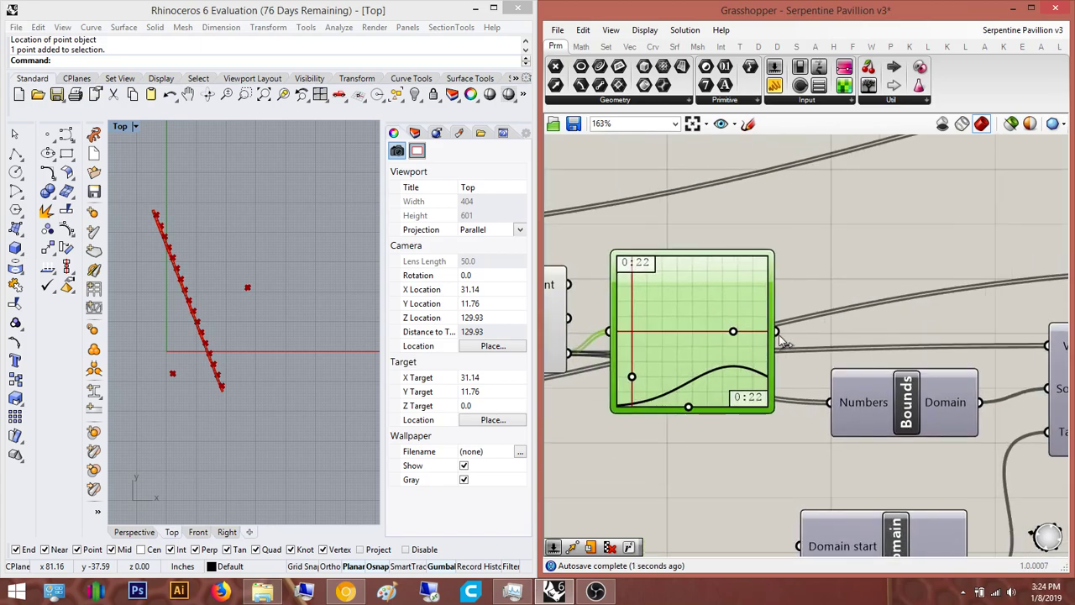
Connect the copied Graph Mapper's output to Bounds' Numbers input and Remap Numbers' Value input
{"action": "right_click_drag", "start_coordinate": [974, 395], "coordinate": [892, 414]}
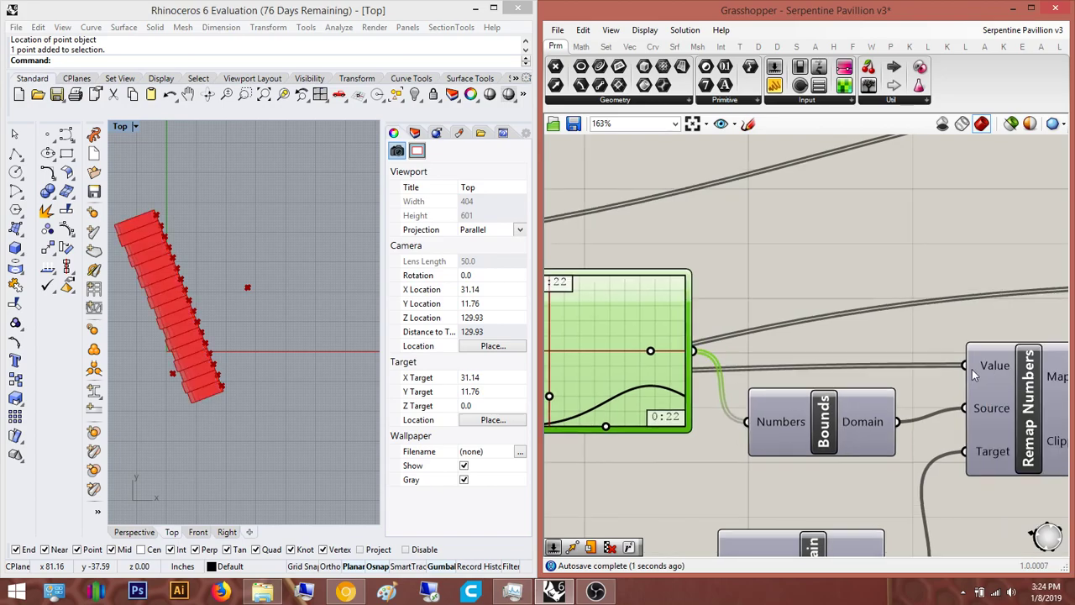
{"action": "right_click_drag", "start_coordinate": [760, 459], "coordinate": [882, 333]}
{"action": "left_click_drag", "start_coordinate": [754, 257], "coordinate": [761, 283]}
Add a number slider with value 2 beside the new Construct Domain
{"action": "right_click_drag", "start_coordinate": [822, 432], "coordinate": [851, 347]}
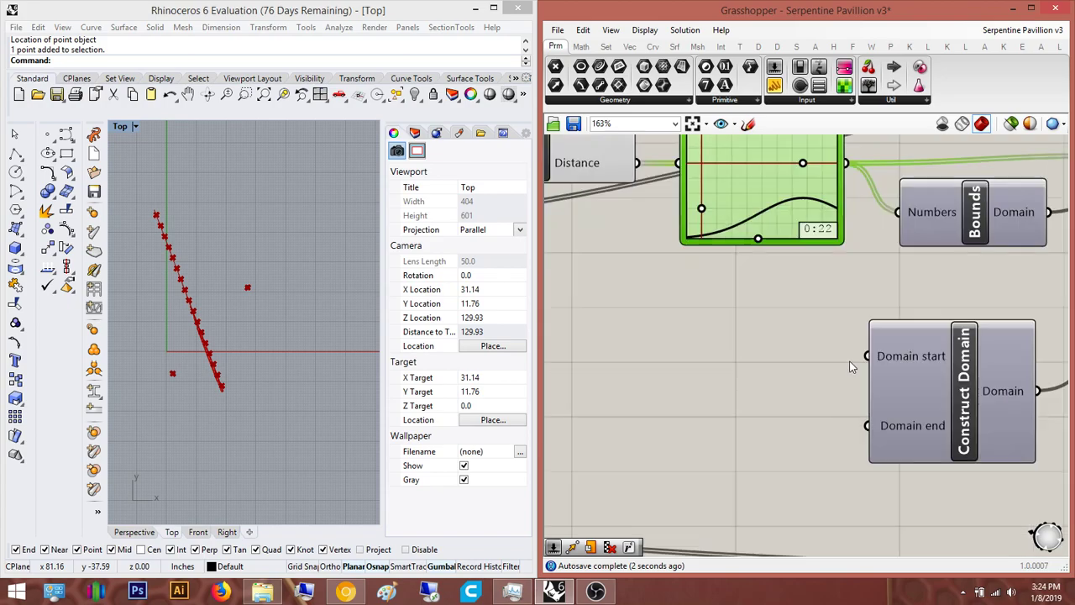
{"action": "scroll", "coordinate": [750, 459], "scroll_direction": "down", "scroll_amount": 8}
{"action": "right_click", "coordinate": [787, 359]}
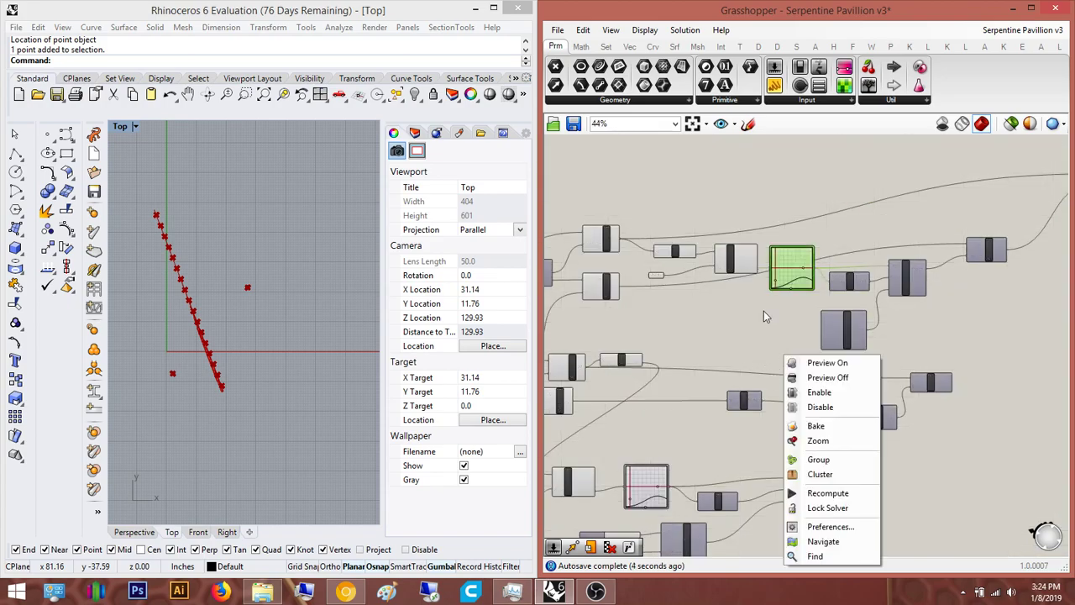
{"action": "scroll", "coordinate": [763, 316], "scroll_direction": "up", "scroll_amount": 5}
{"action": "double_click", "coordinate": [742, 340]}
{"action": "type", "text": "2"}
{"action": "key", "text": "Return"}
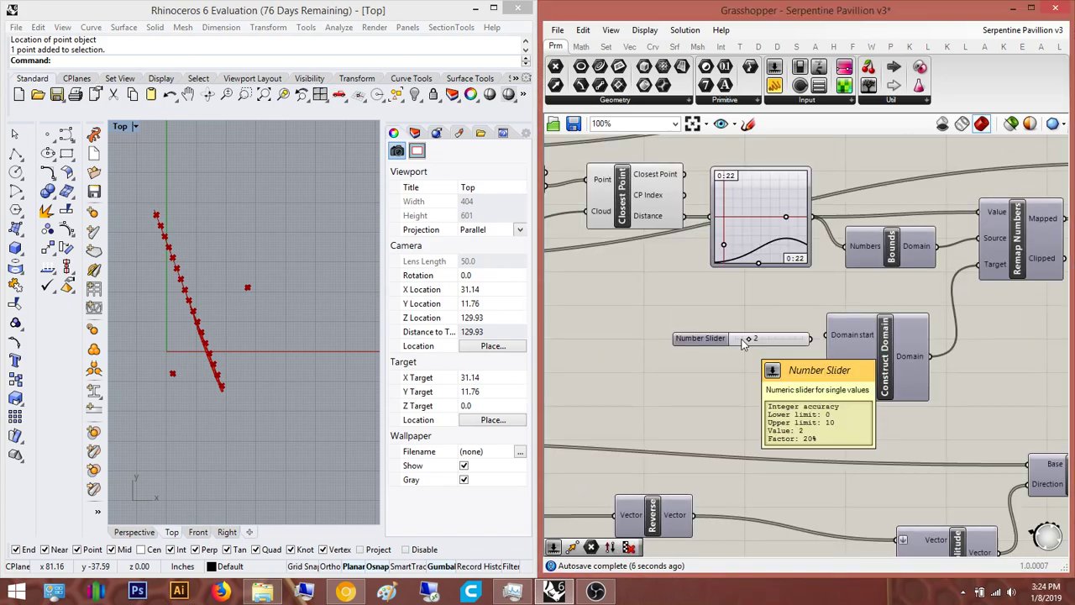
Add a number slider with value 20 and connect the two sliders to Domain start and Domain end
{"action": "double_click", "coordinate": [755, 369]}
{"action": "type", "text": "20"}
{"action": "key", "text": "Return"}
{"action": "scroll", "coordinate": [799, 308], "scroll_direction": "up", "scroll_amount": 3}
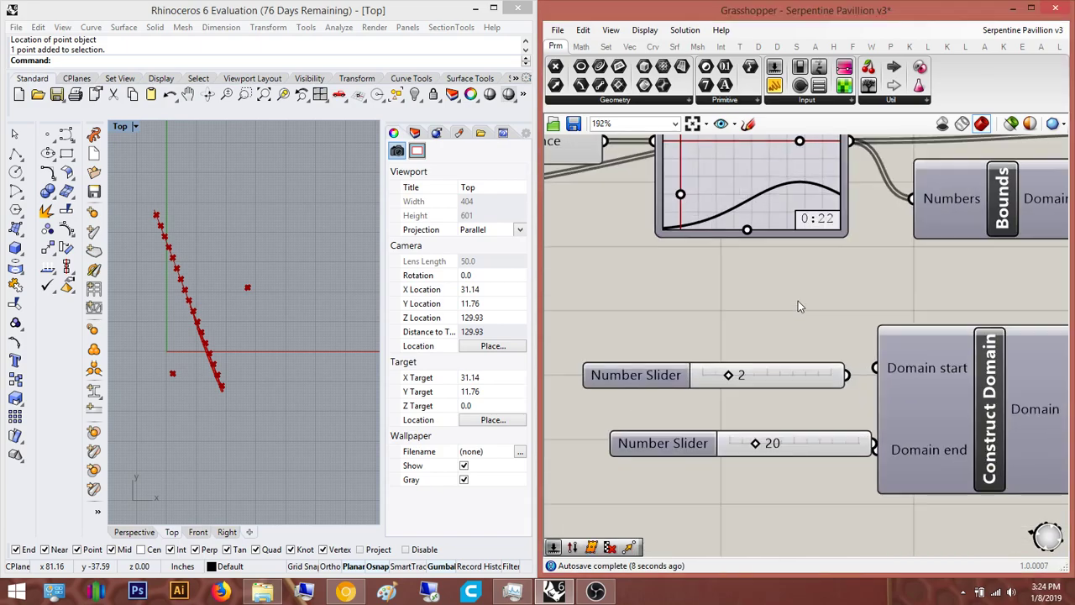
{"action": "left_click_drag", "start_coordinate": [845, 443], "coordinate": [784, 454]}
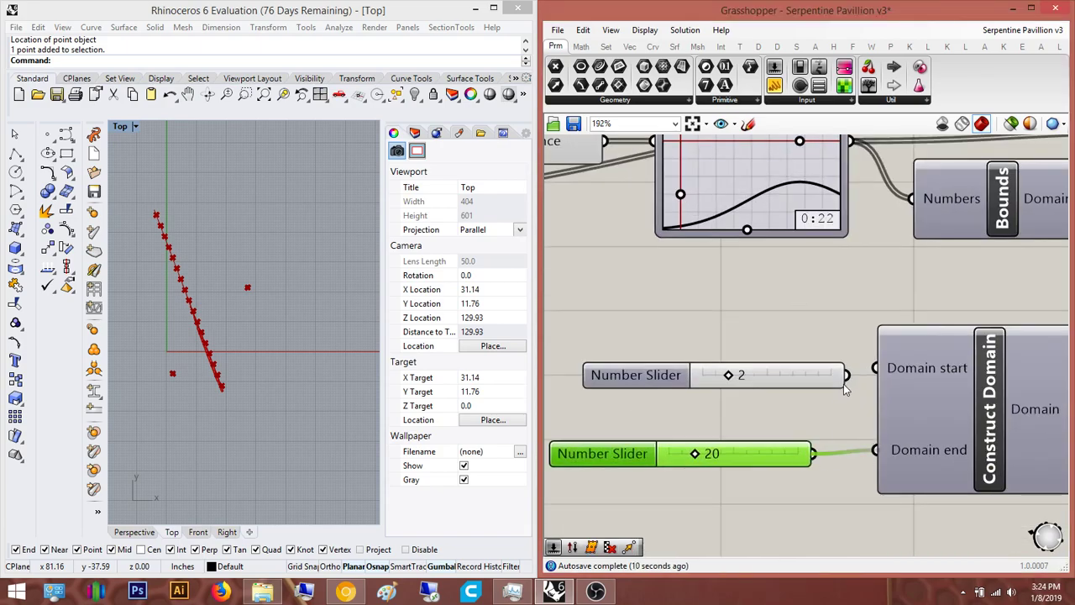
{"action": "left_click_drag", "start_coordinate": [846, 375], "coordinate": [870, 373]}
Compare the extruded wall in Rhino's Perspective view with the Serpentine Pavilion photo in the browser
{"action": "left_click", "coordinate": [141, 531]}
{"action": "right_click_drag", "start_coordinate": [326, 242], "coordinate": [47, 266]}
{"action": "right_click_drag", "start_coordinate": [182, 319], "coordinate": [272, 281]}
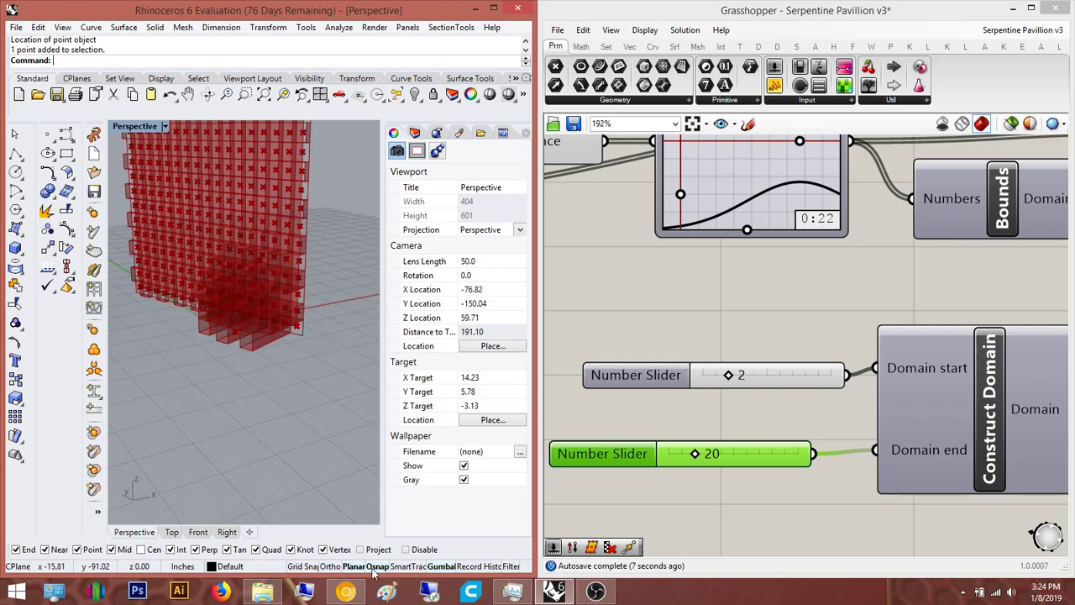
{"action": "key", "text": "alt+Tab"}
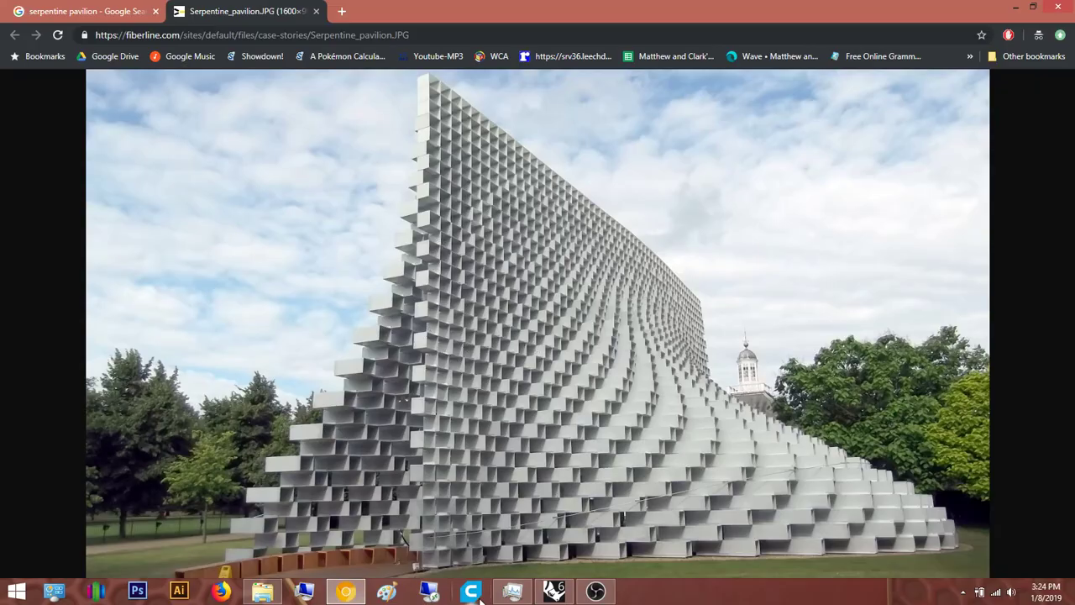
{"action": "left_click", "coordinate": [359, 599]}
{"action": "right_click_drag", "start_coordinate": [252, 344], "coordinate": [332, 283]}
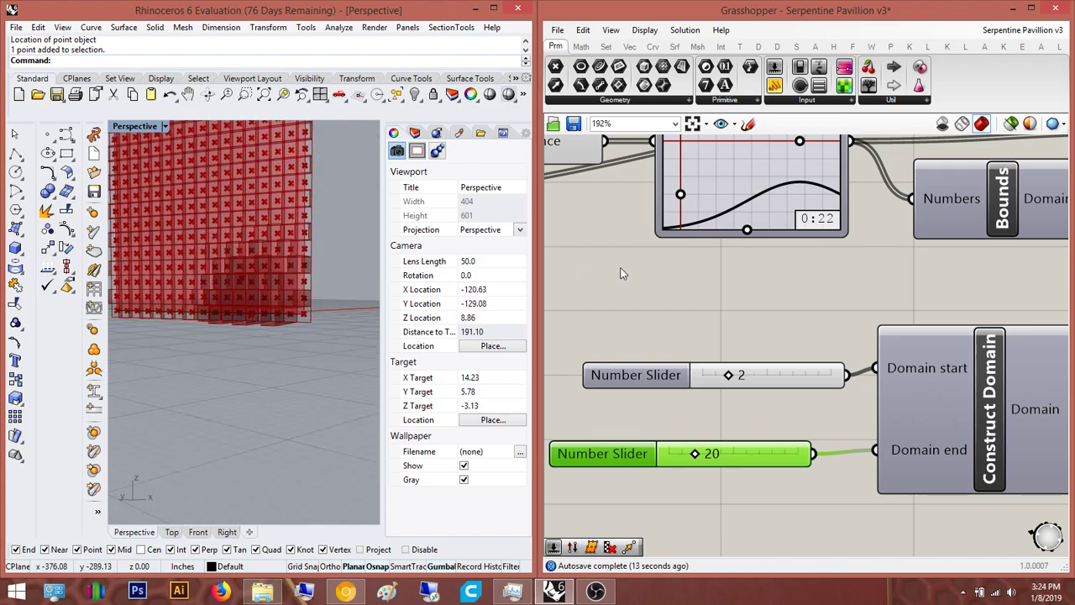
Set the copied Graph Mapper's X and Y upper limits to 30
{"action": "right_click_drag", "start_coordinate": [742, 346], "coordinate": [740, 408]}
{"action": "right_click_drag", "start_coordinate": [789, 229], "coordinate": [710, 351]}
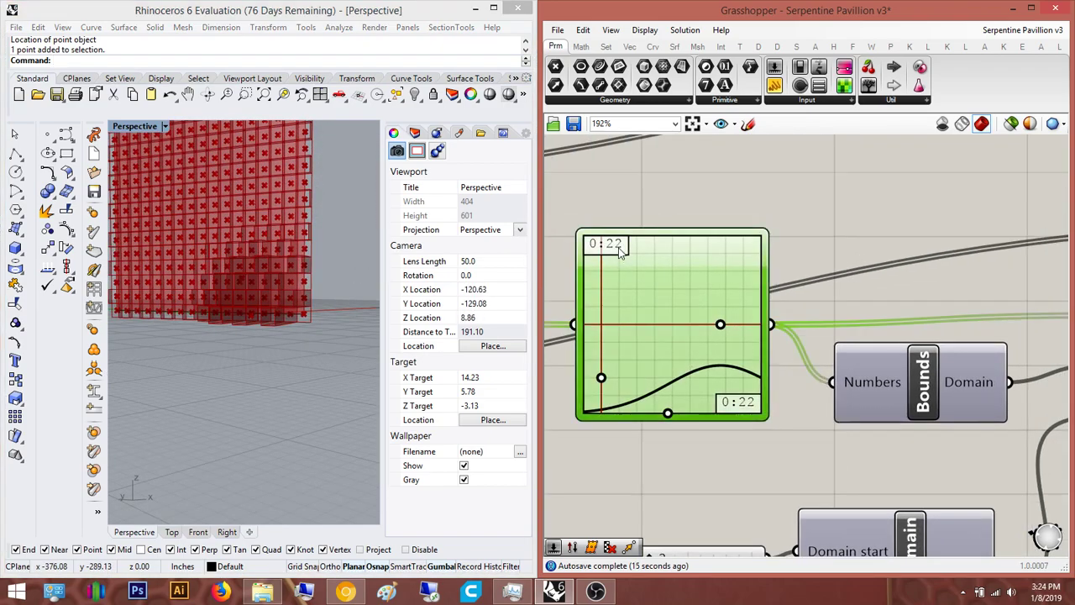
{"action": "double_click", "coordinate": [619, 252]}
{"action": "double_click", "coordinate": [563, 181]}
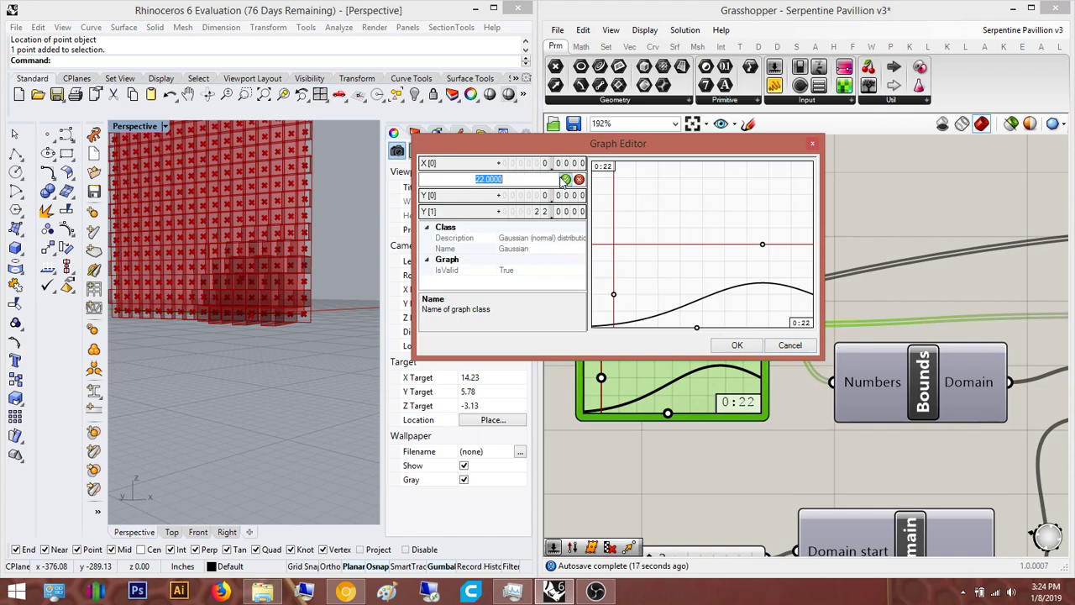
{"action": "key", "text": "Return"}
{"action": "double_click", "coordinate": [575, 214]}
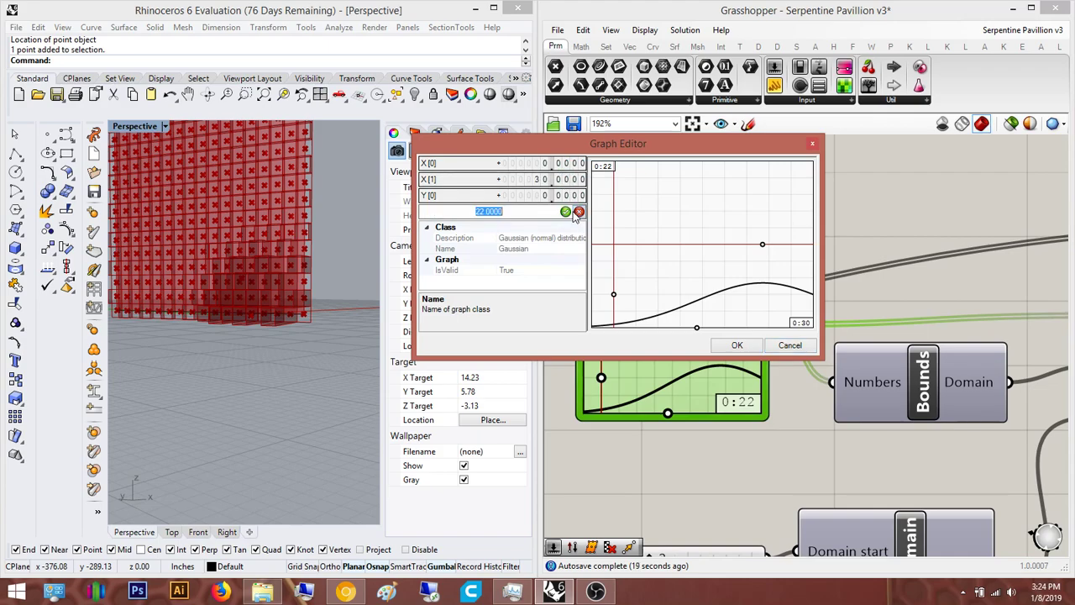
{"action": "key", "text": "Return"}
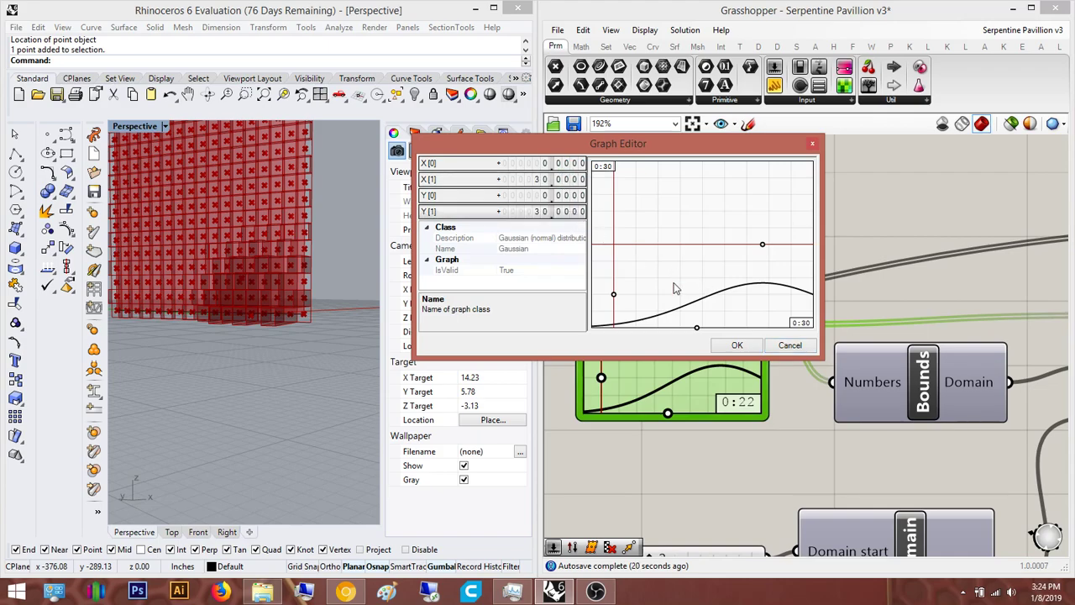
{"action": "left_click", "coordinate": [736, 346]}
Move the new attractor point near the wall's base in Rhino's Perspective view
{"action": "right_click_drag", "start_coordinate": [240, 281], "coordinate": [168, 270]}
{"action": "right_click_drag", "start_coordinate": [759, 321], "coordinate": [945, 110]}
{"action": "scroll", "coordinate": [771, 441], "scroll_direction": "up", "scroll_amount": 3}
{"action": "right_click_drag", "start_coordinate": [309, 252], "coordinate": [293, 333]}
{"action": "left_click", "coordinate": [222, 344]}
{"action": "left_click_drag", "start_coordinate": [234, 345], "coordinate": [251, 363]}
{"action": "left_click", "coordinate": [310, 402]}
Inspect the extruded boxes along the wall from several angles
{"action": "right_click_drag", "start_coordinate": [310, 402], "coordinate": [126, 369]}
{"action": "mouse_move", "coordinate": [181, 287]}
{"action": "right_mouse_down"}
{"action": "mouse_move", "coordinate": [204, 285]}
{"action": "mouse_move", "coordinate": [190, 290]}
{"action": "right_mouse_up"}
{"action": "scroll", "coordinate": [820, 401], "scroll_direction": "up", "scroll_amount": 1}
{"action": "right_click_drag", "start_coordinate": [819, 401], "coordinate": [764, 407]}
{"action": "right_click_drag", "start_coordinate": [246, 311], "coordinate": [309, 297]}
{"action": "scroll", "coordinate": [302, 300], "scroll_direction": "up", "scroll_amount": 4}
{"action": "right_click_drag", "start_coordinate": [226, 327], "coordinate": [187, 335]}
{"action": "right_click_drag", "start_coordinate": [681, 306], "coordinate": [581, 335]}
Move the first branch's Extrude component farther along, in line with the new branch's Extrude
{"action": "scroll", "coordinate": [584, 334], "scroll_direction": "down", "scroll_amount": 5}
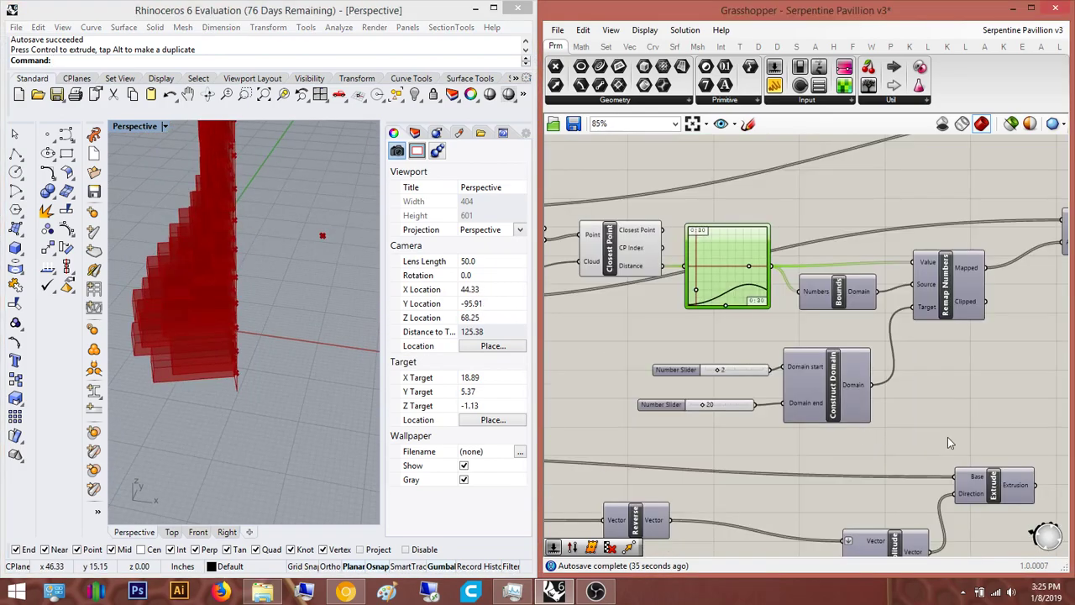
{"action": "left_click_drag", "start_coordinate": [733, 403], "coordinate": [1000, 388]}
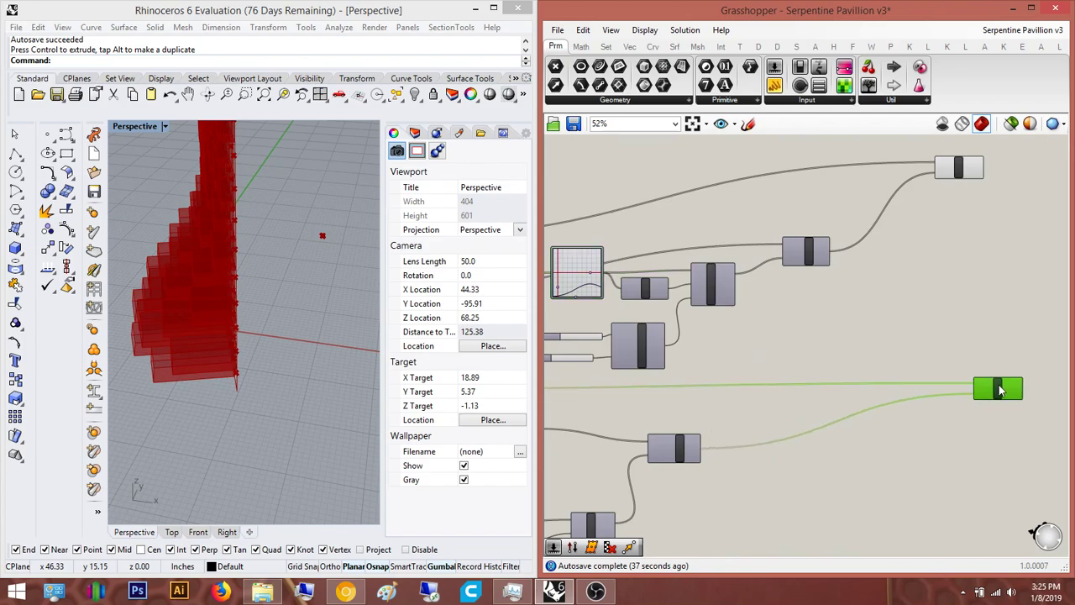
{"action": "right_click_drag", "start_coordinate": [1000, 389], "coordinate": [950, 463]}
{"action": "left_click", "coordinate": [843, 214], "text": "shift"}
{"action": "left_click", "coordinate": [861, 202]}
{"action": "left_click", "coordinate": [868, 198]}
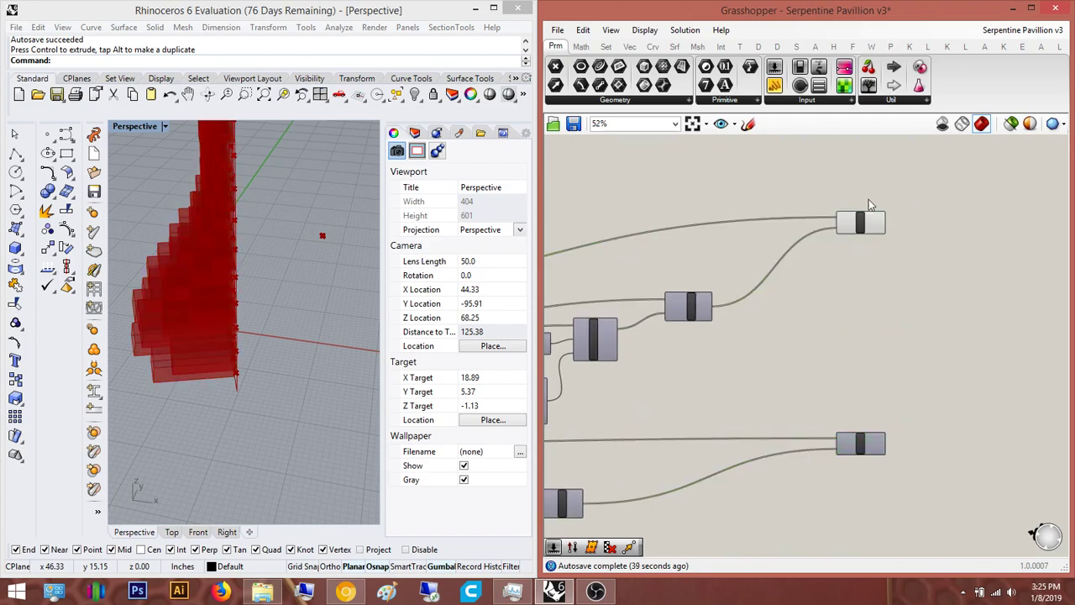
Save the Grasshopper definition
{"action": "right_click_drag", "start_coordinate": [869, 199], "coordinate": [808, 224]}
{"action": "left_click", "coordinate": [574, 124]}
{"action": "right_click_drag", "start_coordinate": [951, 330], "coordinate": [831, 350]}
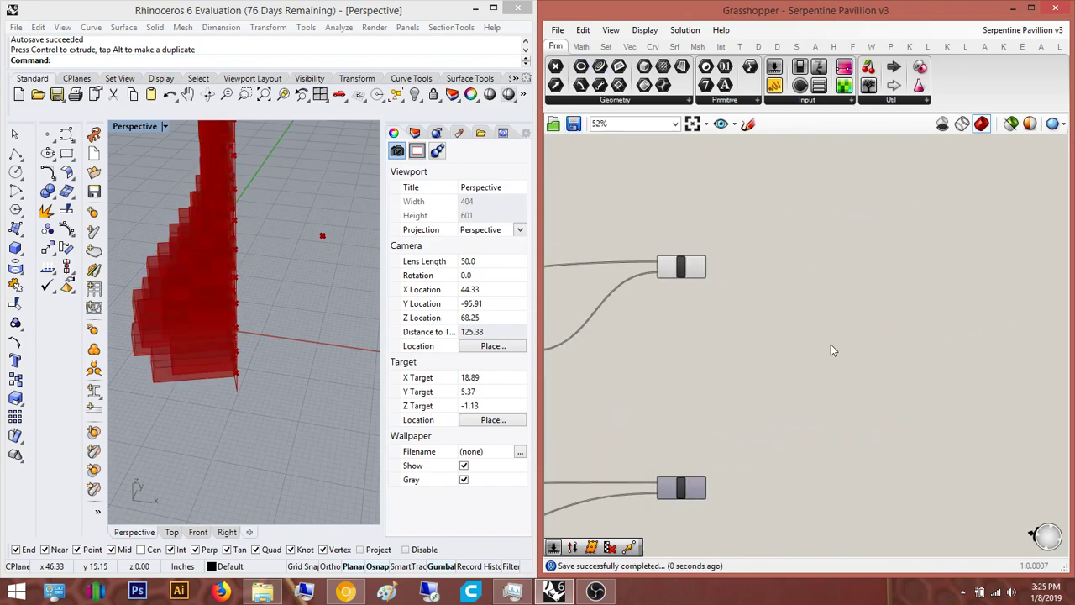
Turn off the preview of both branches' Extrude components
{"action": "right_click_drag", "start_coordinate": [774, 301], "coordinate": [805, 227]}
{"action": "left_click_drag", "start_coordinate": [821, 454], "coordinate": [704, 196]}
{"action": "left_click", "coordinate": [809, 297]}
{"action": "right_click_drag", "start_coordinate": [817, 283], "coordinate": [802, 285]}
{"action": "left_click", "coordinate": [704, 414]}
{"action": "middle_click", "coordinate": [705, 407]}
{"action": "left_click", "coordinate": [731, 382]}
{"action": "left_click", "coordinate": [808, 360]}
{"action": "right_click_drag", "start_coordinate": [272, 242], "coordinate": [345, 272]}
{"action": "left_click_drag", "start_coordinate": [826, 458], "coordinate": [704, 174]}
{"action": "middle_click", "coordinate": [753, 221]}
{"action": "left_click", "coordinate": [795, 179]}
{"action": "left_click", "coordinate": [859, 195]}
{"action": "right_click_drag", "start_coordinate": [860, 195], "coordinate": [763, 238]}
Add a Move component well beyond the first branch's Extrude component
{"action": "double_click", "coordinate": [763, 238]}
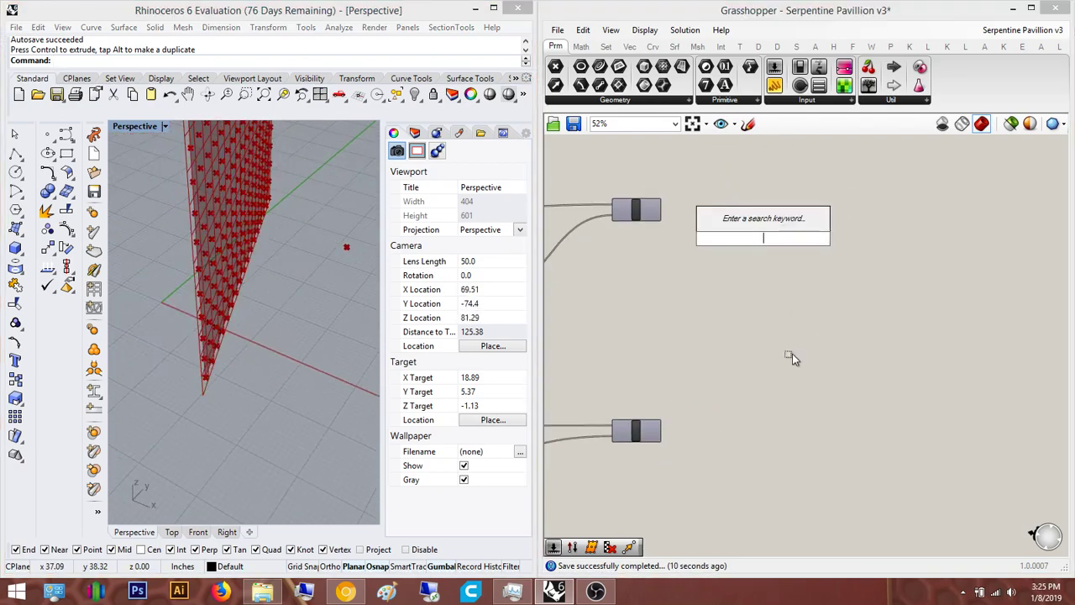
{"action": "double_click", "coordinate": [708, 311]}
{"action": "type", "text": "move"}
{"action": "key", "text": "Return"}
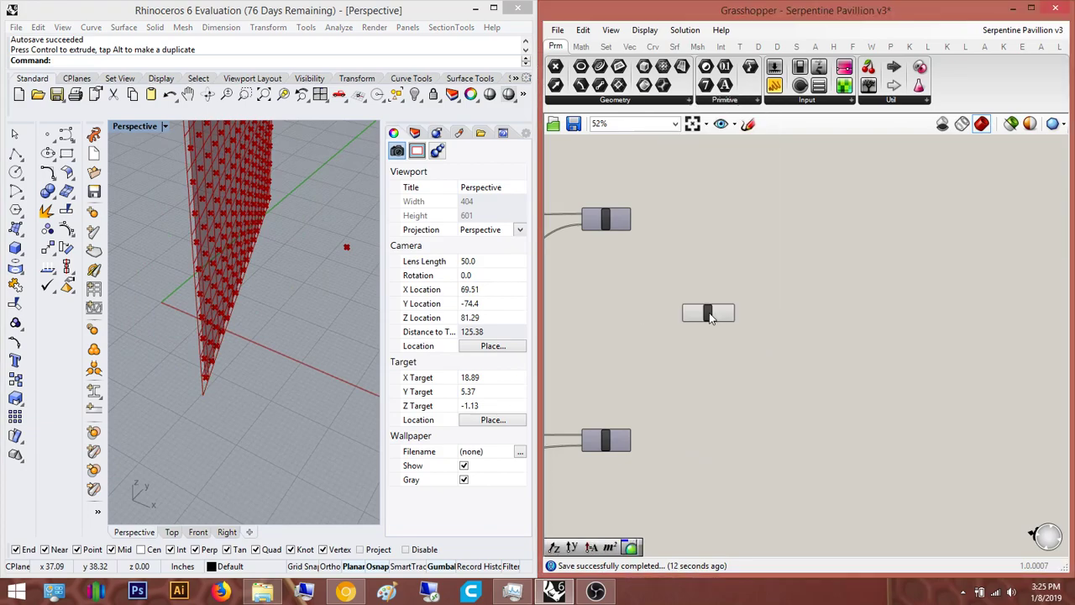
{"action": "left_click_drag", "start_coordinate": [869, 208], "coordinate": [928, 174]}
{"action": "right_click_drag", "start_coordinate": [898, 210], "coordinate": [829, 264]}
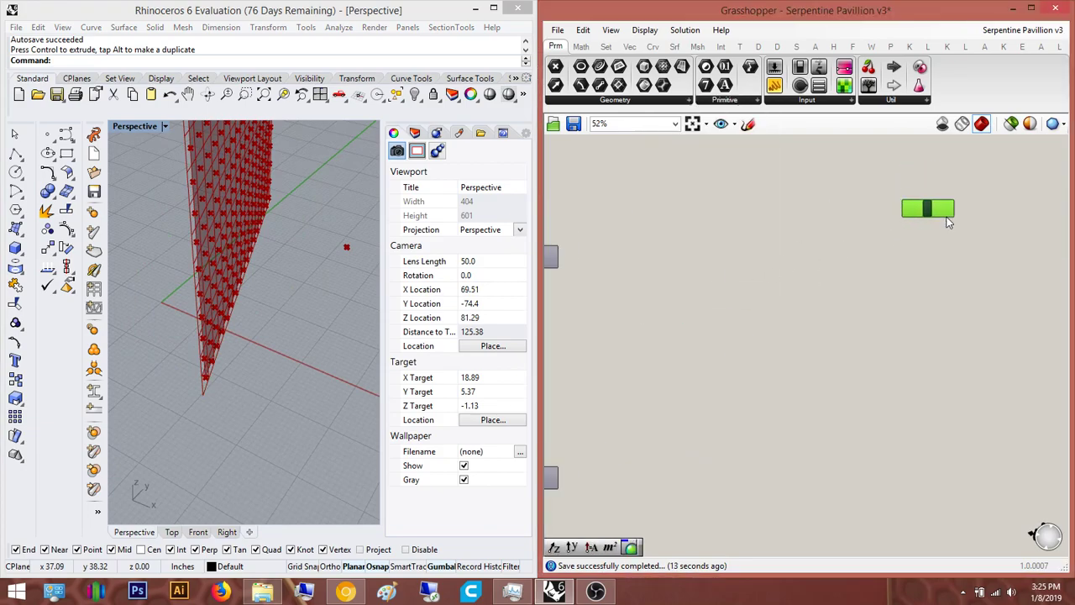
Examine the first branch's attractor components, from Closest Point and Graph Mapper to Construct Domain and Remap Numbers
{"action": "scroll", "coordinate": [848, 245], "scroll_direction": "down", "scroll_amount": 2}
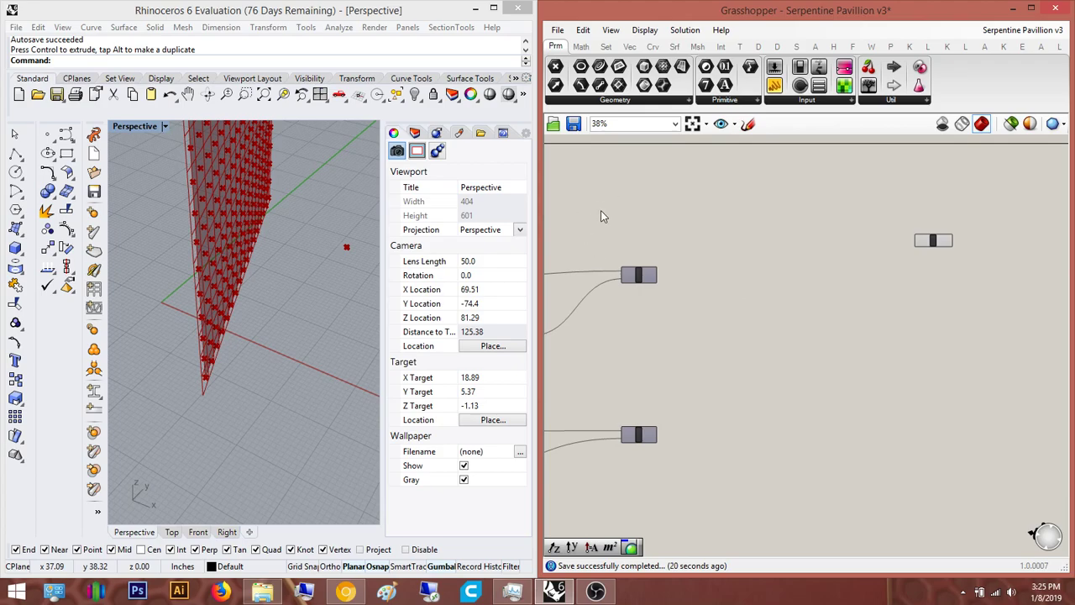
{"action": "right_click_drag", "start_coordinate": [615, 281], "coordinate": [889, 309]}
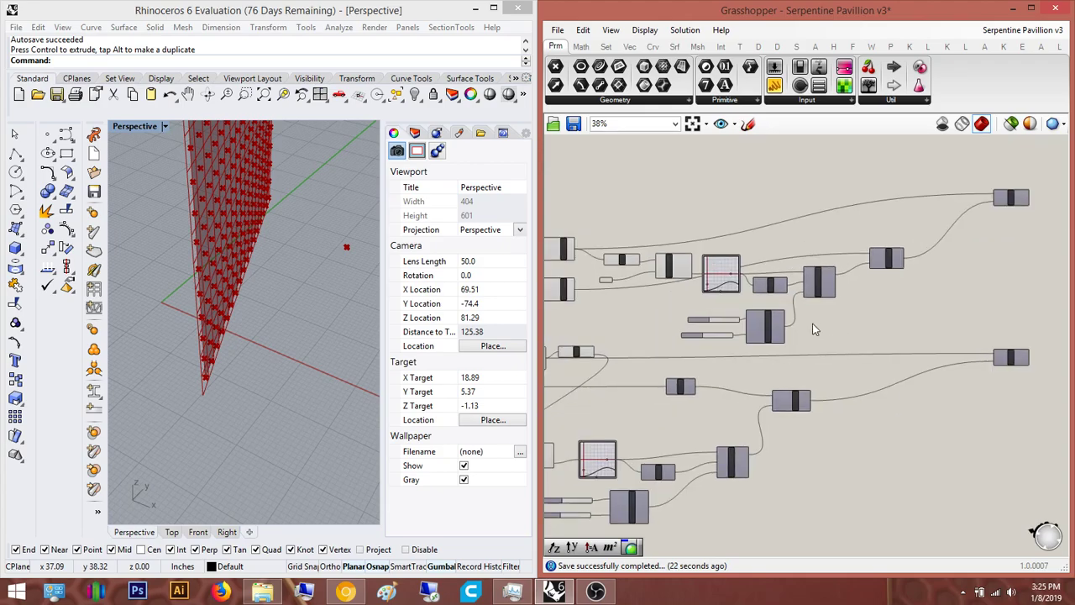
{"action": "scroll", "coordinate": [816, 330], "scroll_direction": "up", "scroll_amount": 4}
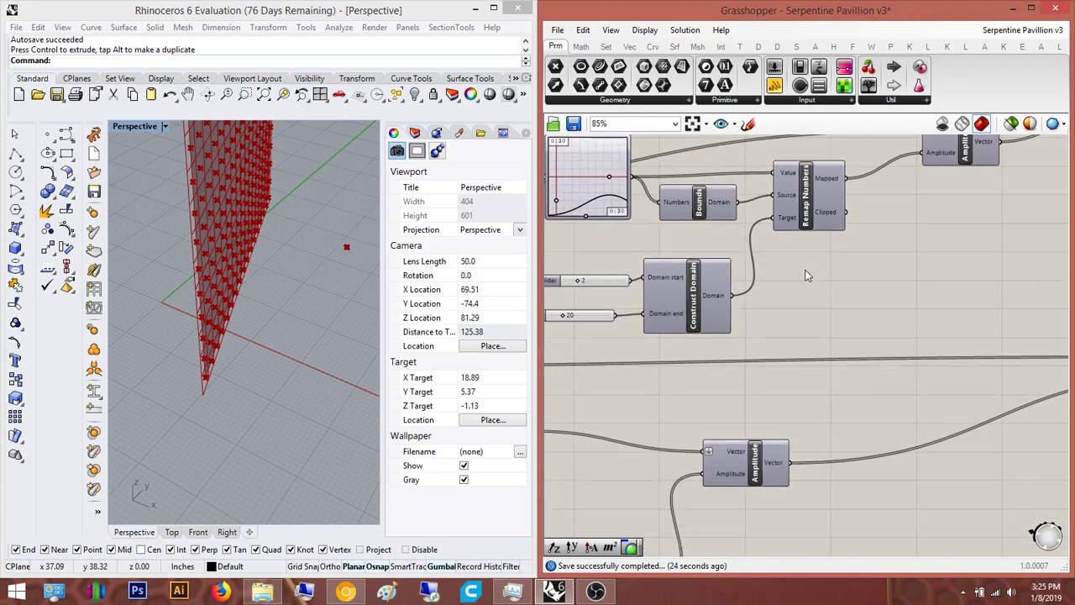
{"action": "scroll", "coordinate": [804, 277], "scroll_direction": "down", "scroll_amount": 3}
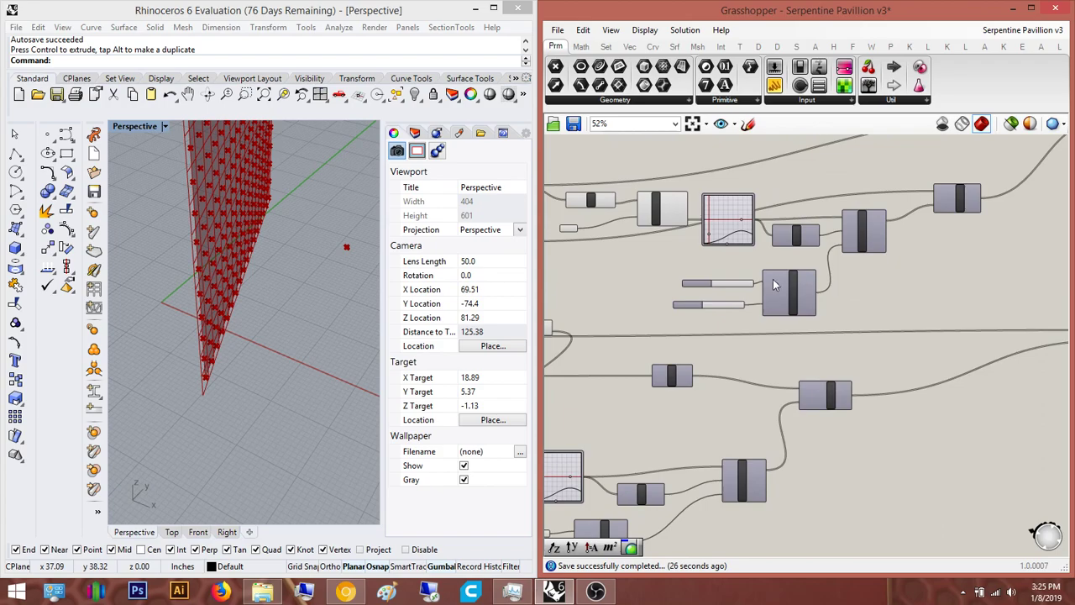
{"action": "right_click_drag", "start_coordinate": [907, 309], "coordinate": [1031, 333]}
{"action": "left_click_drag", "start_coordinate": [1003, 308], "coordinate": [952, 274]}
{"action": "scroll", "coordinate": [705, 250], "scroll_direction": "up", "scroll_amount": 4}
{"action": "right_click_drag", "start_coordinate": [773, 218], "coordinate": [745, 245]}
{"action": "scroll", "coordinate": [745, 245], "scroll_direction": "up", "scroll_amount": 1}
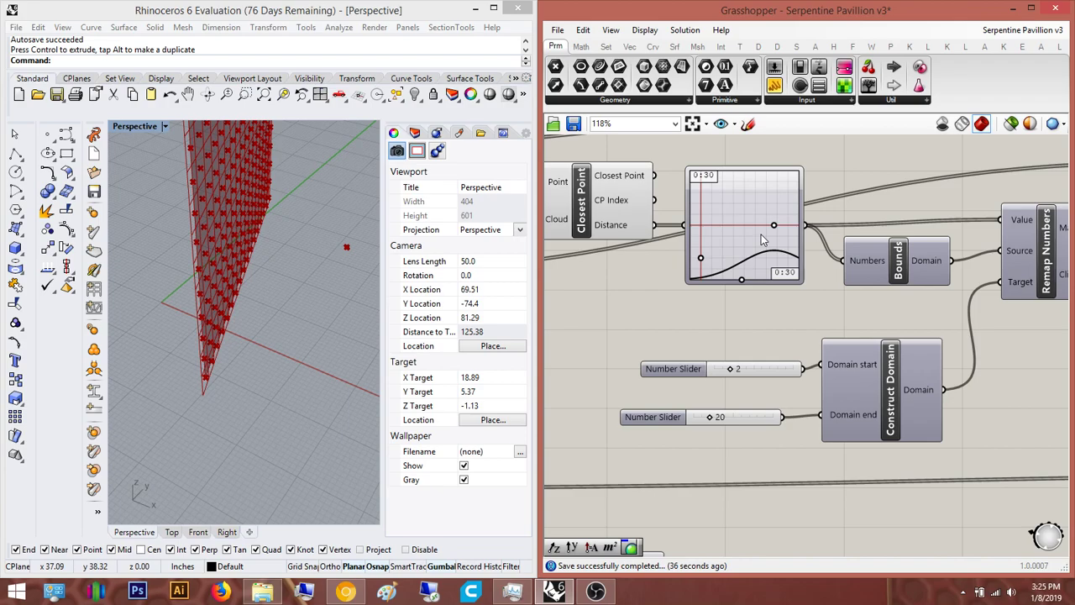
Duplicate the first branch's attractor chain, from Closest Point through Amplitude with its domain sliders, and place the copy beyond the Extrude component
{"action": "scroll", "coordinate": [814, 269], "scroll_direction": "down", "scroll_amount": 8}
{"action": "left_click_drag", "start_coordinate": [870, 325], "coordinate": [578, 255]}
{"action": "right_click_drag", "start_coordinate": [729, 253], "coordinate": [705, 254]}
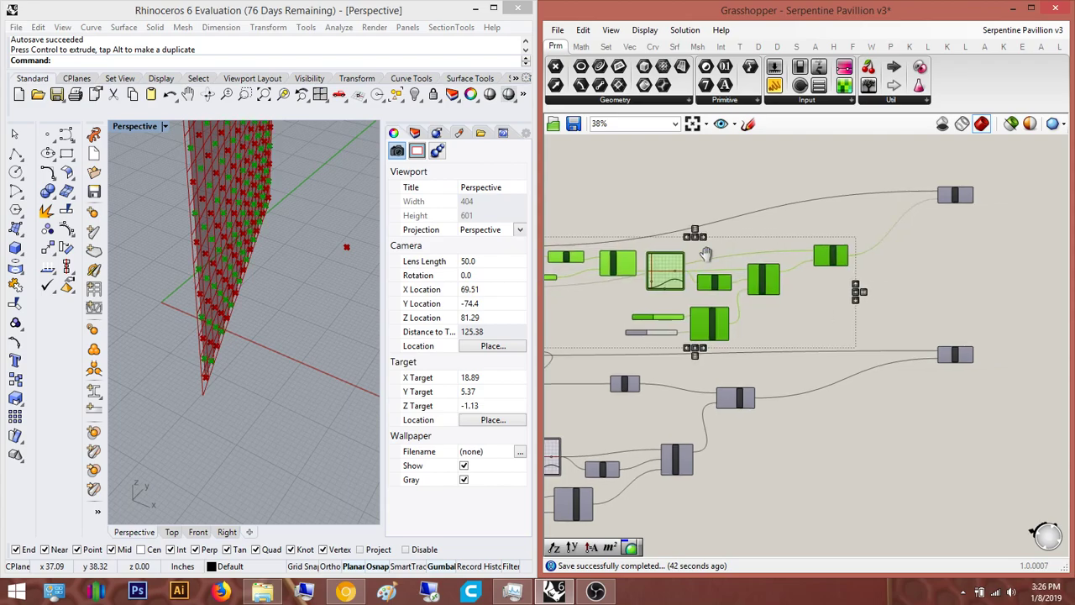
{"action": "left_click_drag", "start_coordinate": [917, 344], "coordinate": [609, 251]}
{"action": "right_click_drag", "start_coordinate": [556, 275], "coordinate": [657, 259]}
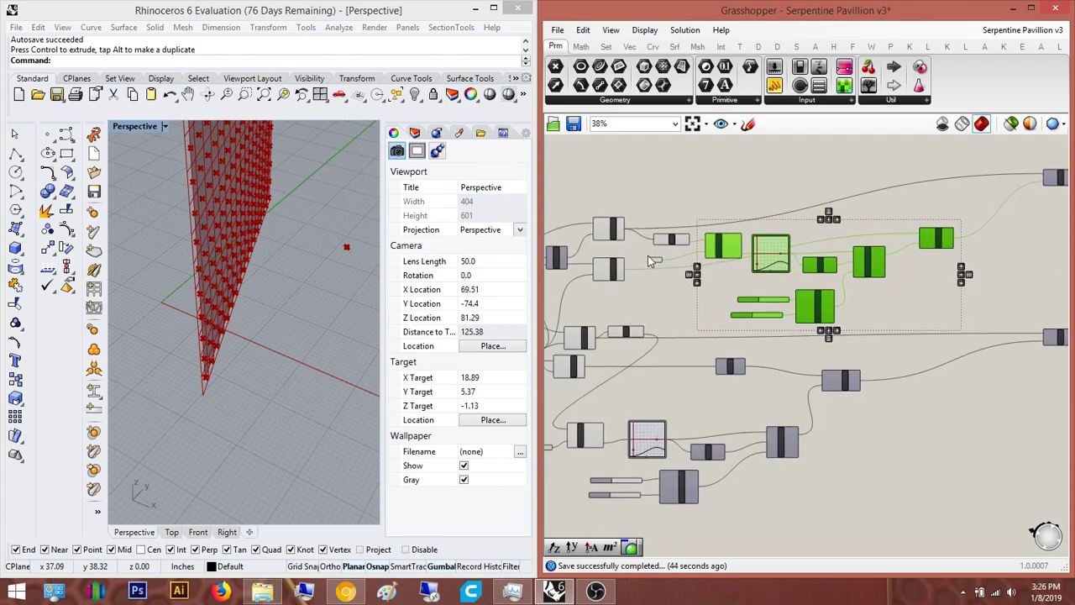
{"action": "scroll", "coordinate": [659, 261], "scroll_direction": "up", "scroll_amount": 4}
{"action": "scroll", "coordinate": [706, 262], "scroll_direction": "down", "scroll_amount": 4}
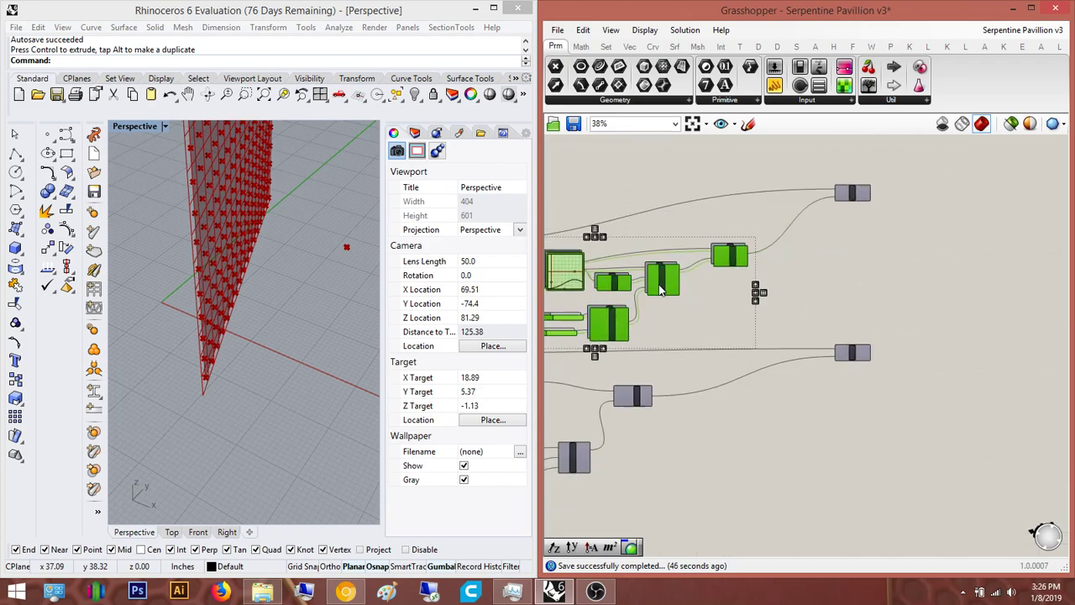
{"action": "left_click_drag", "start_coordinate": [687, 267], "coordinate": [988, 261]}
{"action": "right_click_drag", "start_coordinate": [987, 260], "coordinate": [588, 307]}
{"action": "left_click_drag", "start_coordinate": [588, 306], "coordinate": [785, 279]}
Connect the copied Amplitude's Vector to the Move's Motion and the first branch's Extrude output to its Geometry
{"action": "scroll", "coordinate": [892, 267], "scroll_direction": "up", "scroll_amount": 4}
{"action": "left_click_drag", "start_coordinate": [802, 202], "coordinate": [991, 170]}
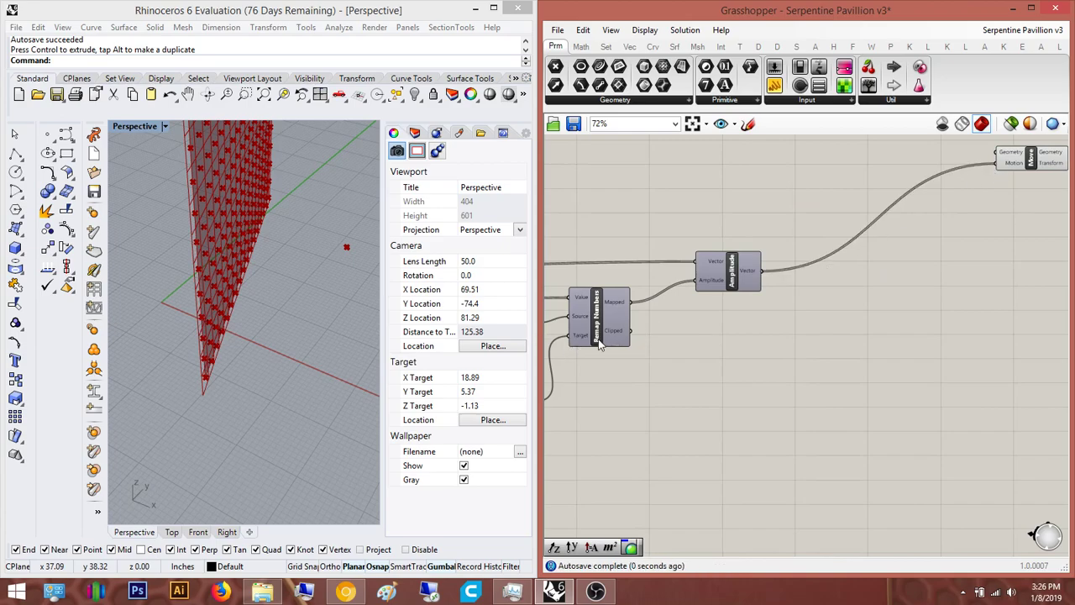
{"action": "right_click_drag", "start_coordinate": [672, 386], "coordinate": [710, 343]}
{"action": "scroll", "coordinate": [710, 343], "scroll_direction": "down", "scroll_amount": 4}
{"action": "right_click_drag", "start_coordinate": [815, 283], "coordinate": [918, 264]}
{"action": "scroll", "coordinate": [586, 244], "scroll_direction": "up", "scroll_amount": 3}
{"action": "right_click_drag", "start_coordinate": [585, 244], "coordinate": [692, 239]}
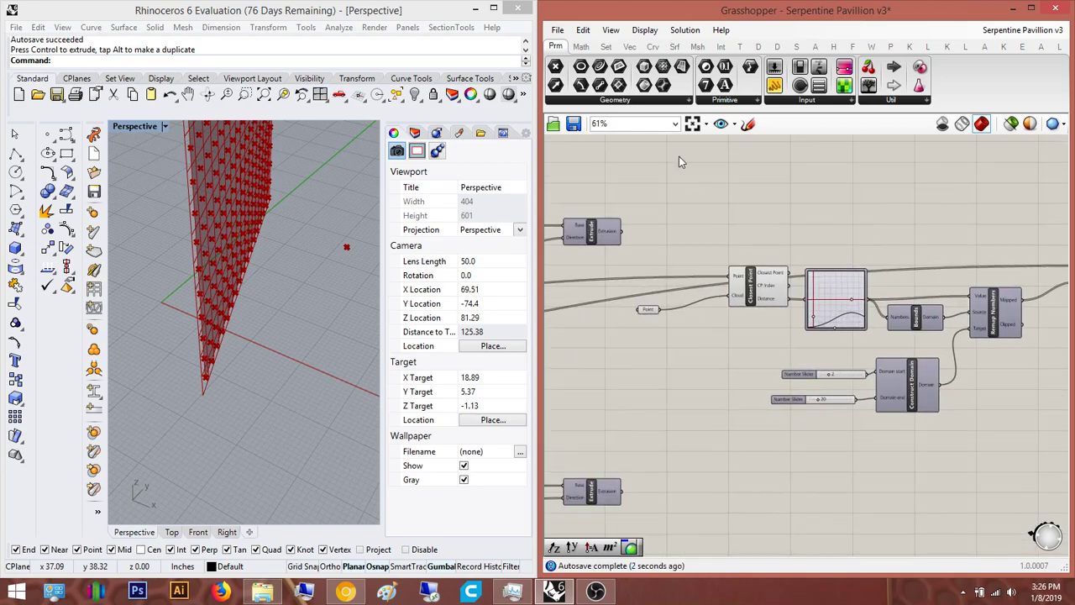
{"action": "scroll", "coordinate": [649, 244], "scroll_direction": "down", "scroll_amount": 6}
{"action": "left_click_drag", "start_coordinate": [623, 232], "coordinate": [763, 234]}
{"action": "scroll", "coordinate": [961, 214], "scroll_direction": "up", "scroll_amount": 7}
{"action": "right_click_drag", "start_coordinate": [756, 353], "coordinate": [883, 322]}
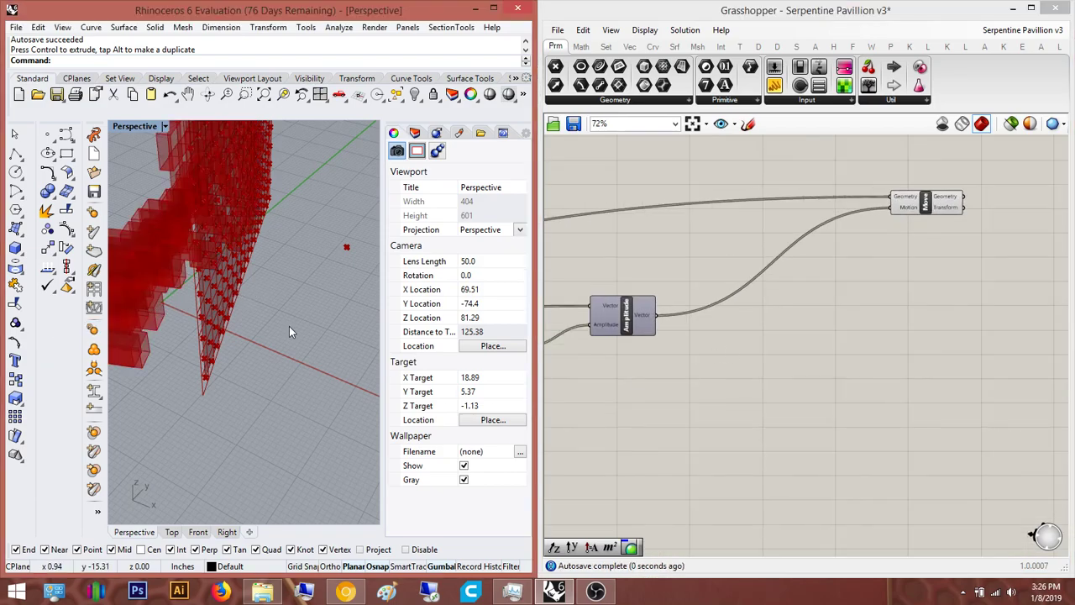
Set the copied chain's Domain end slider to 15 and check the shifted boxes from several angles
{"action": "right_click_drag", "start_coordinate": [254, 169], "coordinate": [319, 290]}
{"action": "scroll", "coordinate": [354, 337], "scroll_direction": "down", "scroll_amount": 8}
{"action": "scroll", "coordinate": [718, 391], "scroll_direction": "up", "scroll_amount": 5}
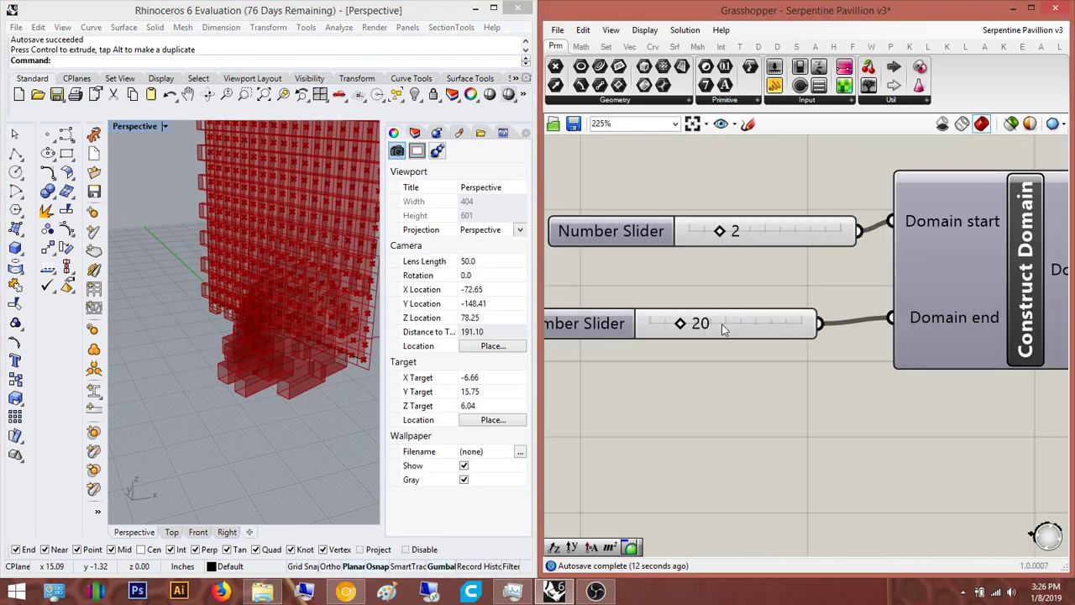
{"action": "type", "text": "15"}
{"action": "key", "text": "Return"}
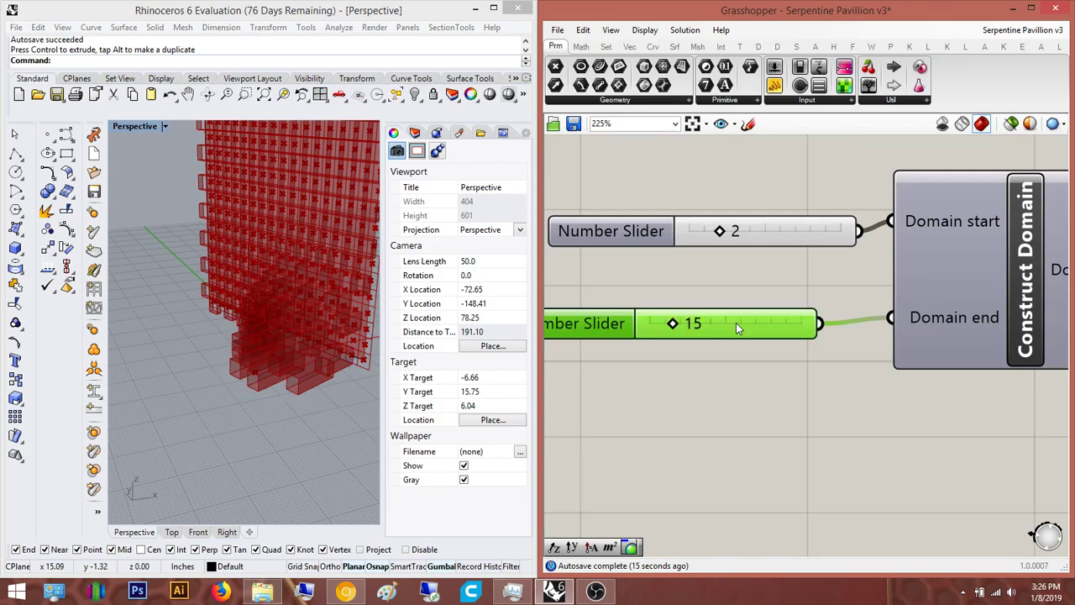
{"action": "right_click_drag", "start_coordinate": [346, 367], "coordinate": [197, 356]}
{"action": "scroll", "coordinate": [193, 336], "scroll_direction": "up", "scroll_amount": 10}
{"action": "scroll", "coordinate": [198, 356], "scroll_direction": "down", "scroll_amount": 2}
{"action": "scroll", "coordinate": [198, 356], "scroll_direction": "down", "scroll_amount": 8}
{"action": "right_click_drag", "start_coordinate": [295, 271], "coordinate": [294, 364]}
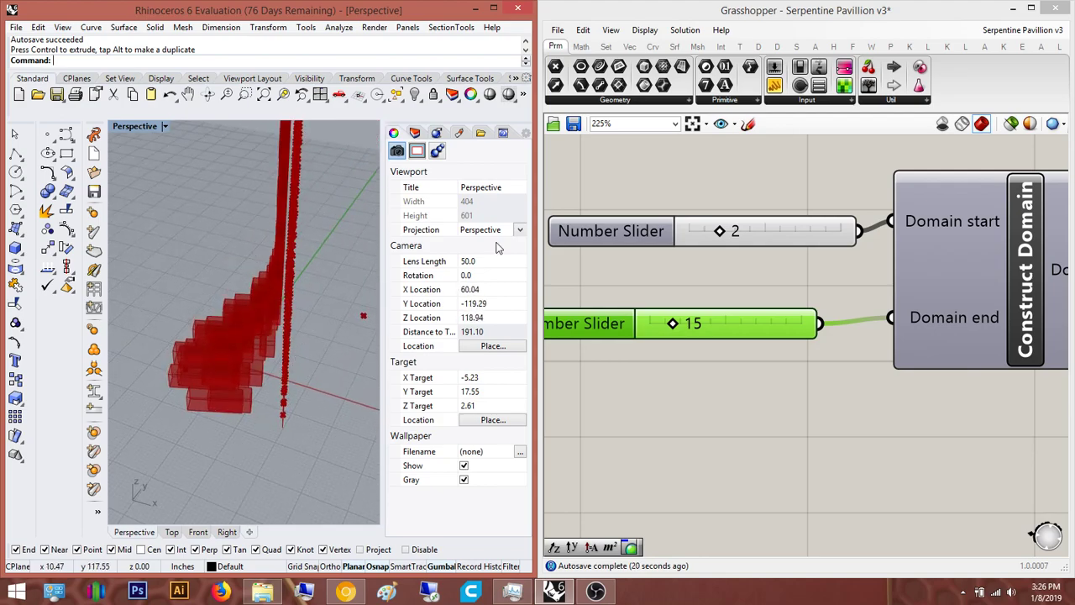
Duplicate the second branch's attractor chain, from Closest Point and Graph Mapper through Reverse and Amplitude
{"action": "scroll", "coordinate": [765, 417], "scroll_direction": "down", "scroll_amount": 6}
{"action": "right_click_drag", "start_coordinate": [749, 374], "coordinate": [913, 272]}
{"action": "scroll", "coordinate": [760, 362], "scroll_direction": "down", "scroll_amount": 2}
{"action": "right_click_drag", "start_coordinate": [779, 342], "coordinate": [731, 368]}
{"action": "right_click_drag", "start_coordinate": [588, 378], "coordinate": [881, 344]}
{"action": "right_click_drag", "start_coordinate": [801, 348], "coordinate": [873, 350]}
{"action": "right_click_drag", "start_coordinate": [802, 380], "coordinate": [851, 363]}
{"action": "left_click_drag", "start_coordinate": [907, 440], "coordinate": [636, 311]}
{"action": "scroll", "coordinate": [813, 360], "scroll_direction": "up", "scroll_amount": 2}
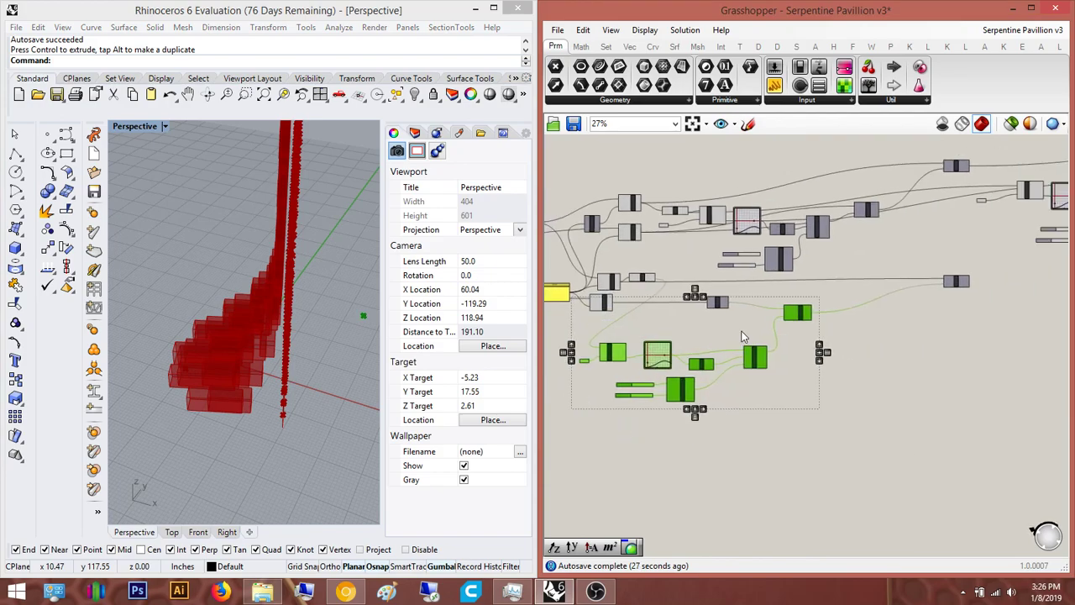
{"action": "scroll", "coordinate": [813, 359], "scroll_direction": "down", "scroll_amount": 5}
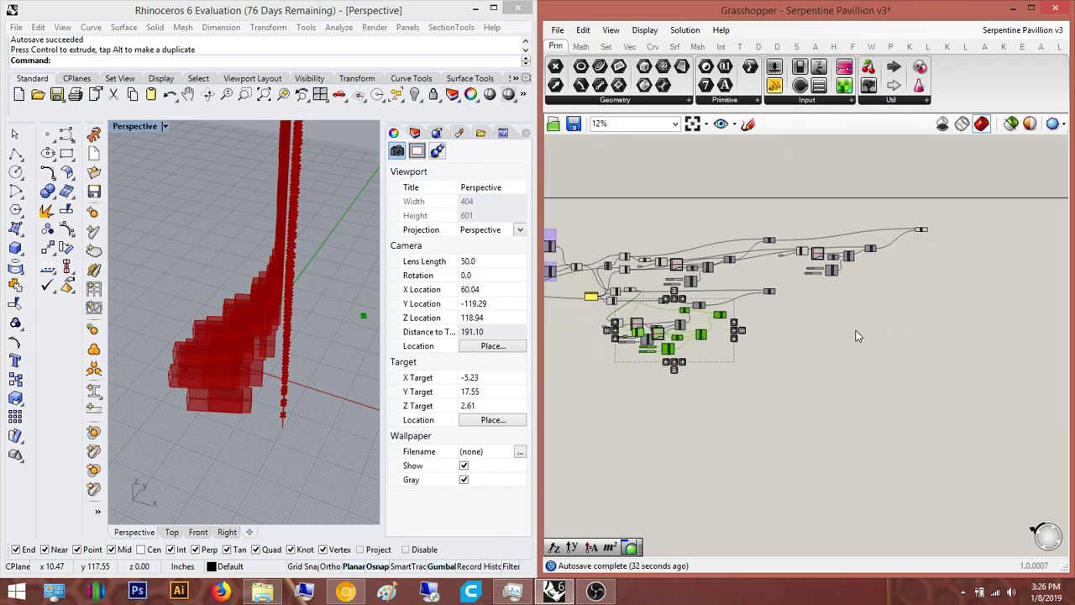
Add a Move component beside the second branch's copied Amplitude and connect the Amplitude's Vector to its Motion
{"action": "scroll", "coordinate": [874, 315], "scroll_direction": "up", "scroll_amount": 3}
{"action": "double_click", "coordinate": [827, 311]}
{"action": "type", "text": "move"}
{"action": "key", "text": "Return"}
{"action": "scroll", "coordinate": [829, 314], "scroll_direction": "up", "scroll_amount": 4}
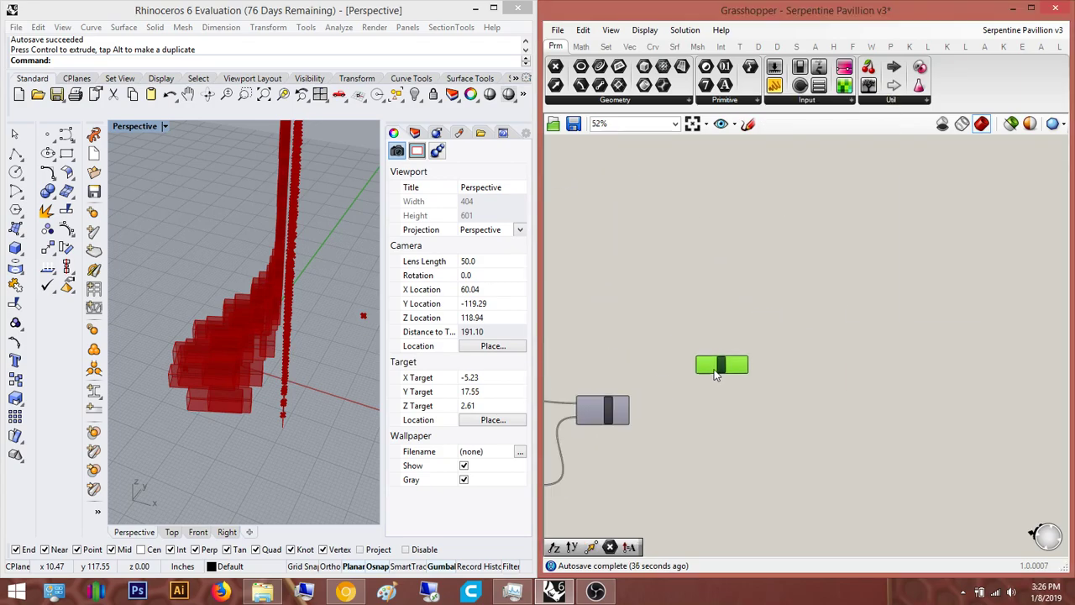
{"action": "scroll", "coordinate": [708, 375], "scroll_direction": "up", "scroll_amount": 3}
{"action": "left_click_drag", "start_coordinate": [761, 428], "coordinate": [739, 434]}
{"action": "right_click_drag", "start_coordinate": [787, 415], "coordinate": [947, 437]}
Connect the second branch's Extrude output to the new Move component's Geometry
{"action": "scroll", "coordinate": [1025, 311], "scroll_direction": "down", "scroll_amount": 10}
{"action": "left_click_drag", "start_coordinate": [1005, 372], "coordinate": [811, 300]}
{"action": "scroll", "coordinate": [873, 282], "scroll_direction": "up", "scroll_amount": 8}
{"action": "scroll", "coordinate": [823, 304], "scroll_direction": "down", "scroll_amount": 7}
{"action": "scroll", "coordinate": [911, 331], "scroll_direction": "up", "scroll_amount": 7}
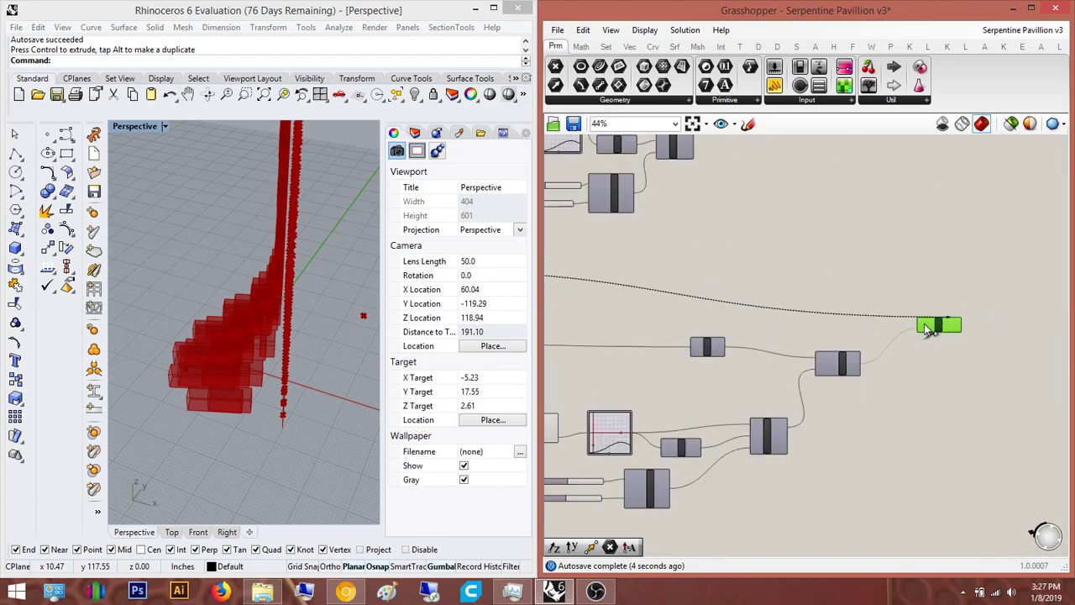
{"action": "right_click_drag", "start_coordinate": [895, 365], "coordinate": [706, 390]}
{"action": "left_click", "coordinate": [706, 390]}
Select the attractor point near the wall's base in Rhino's Perspective view and adjust its position
{"action": "right_click_drag", "start_coordinate": [336, 306], "coordinate": [316, 442]}
{"action": "scroll", "coordinate": [218, 344], "scroll_direction": "down", "scroll_amount": 4}
{"action": "left_click", "coordinate": [281, 370]}
{"action": "right_click_drag", "start_coordinate": [281, 370], "coordinate": [321, 280]}
{"action": "mouse_move", "coordinate": [311, 275]}
{"action": "left_mouse_down"}
{"action": "mouse_move", "coordinate": [313, 256]}
{"action": "mouse_move", "coordinate": [312, 273]}
{"action": "left_mouse_up"}
{"action": "right_click_drag", "start_coordinate": [322, 259], "coordinate": [422, 312]}
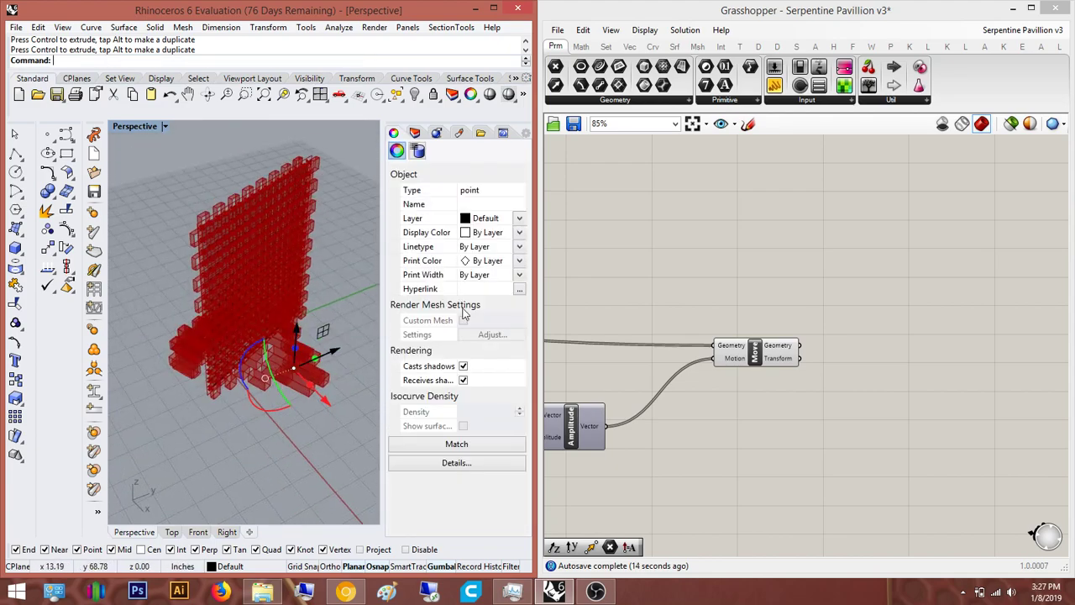
Set the Y upper limit of the second branch's Graph Mapper to 30
{"action": "right_click_drag", "start_coordinate": [727, 227], "coordinate": [714, 310]}
{"action": "scroll", "coordinate": [715, 314], "scroll_direction": "down", "scroll_amount": 5}
{"action": "right_click_drag", "start_coordinate": [781, 365], "coordinate": [817, 429]}
{"action": "right_click_drag", "start_coordinate": [554, 433], "coordinate": [848, 427]}
{"action": "right_click_drag", "start_coordinate": [754, 399], "coordinate": [663, 405]}
{"action": "scroll", "coordinate": [697, 399], "scroll_direction": "up", "scroll_amount": 3}
{"action": "scroll", "coordinate": [662, 405], "scroll_direction": "up", "scroll_amount": 3}
{"action": "double_click", "coordinate": [601, 361]}
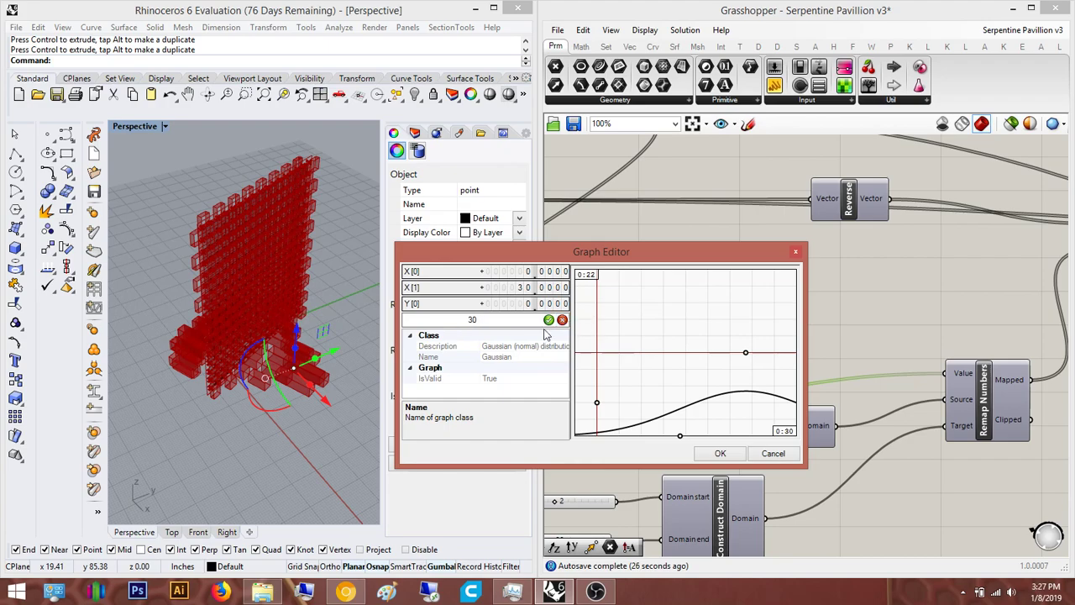
{"action": "left_click", "coordinate": [731, 458]}
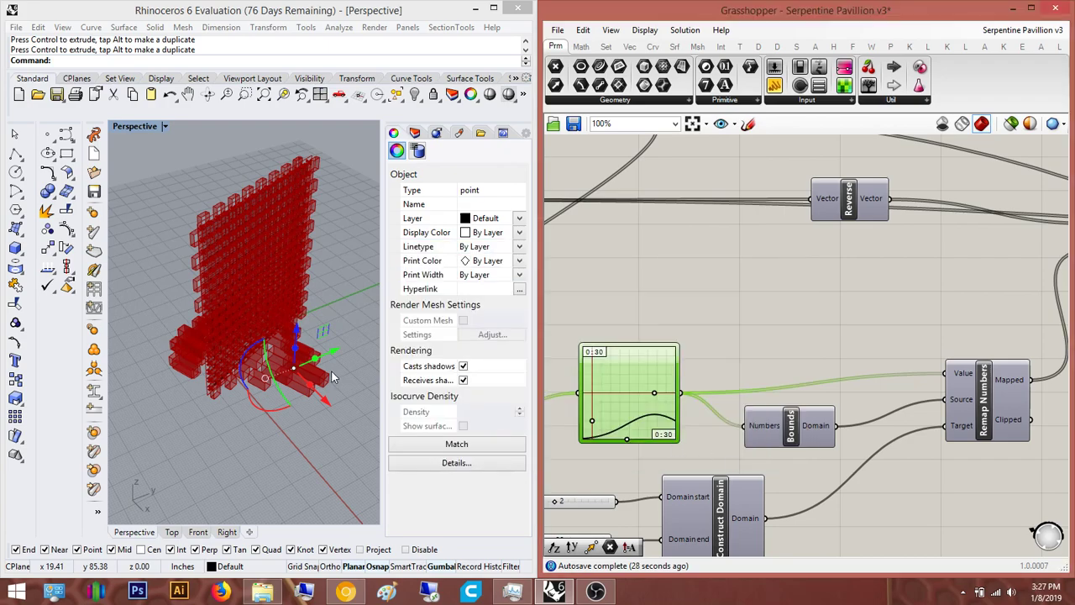
Try a Y upper limit of 45 on the second branch's Graph Mapper
{"action": "right_click_drag", "start_coordinate": [265, 369], "coordinate": [350, 295]}
{"action": "double_click", "coordinate": [598, 354]}
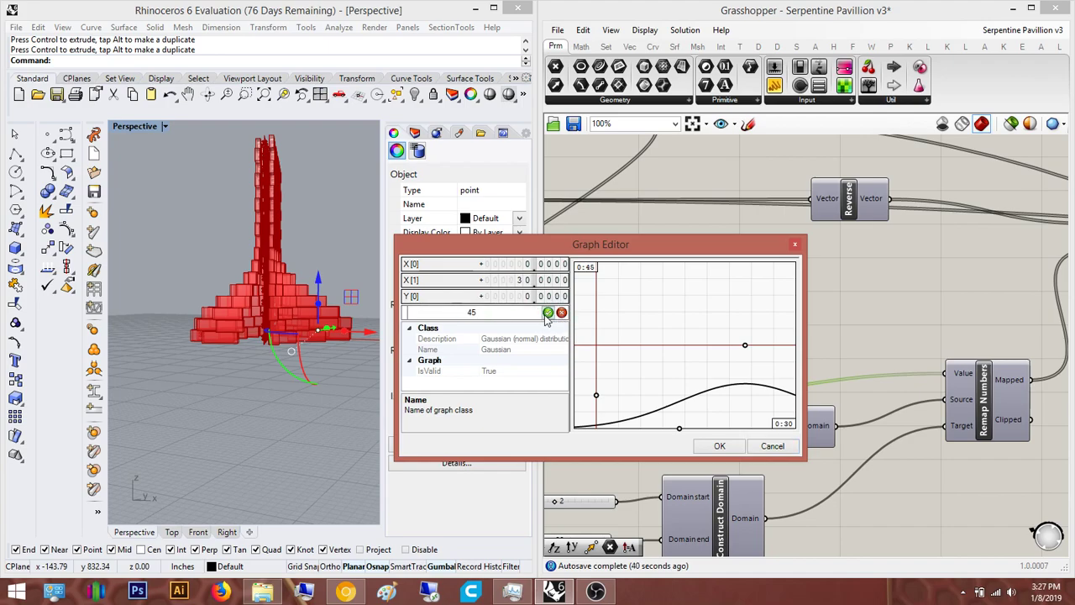
{"action": "left_click", "coordinate": [719, 446]}
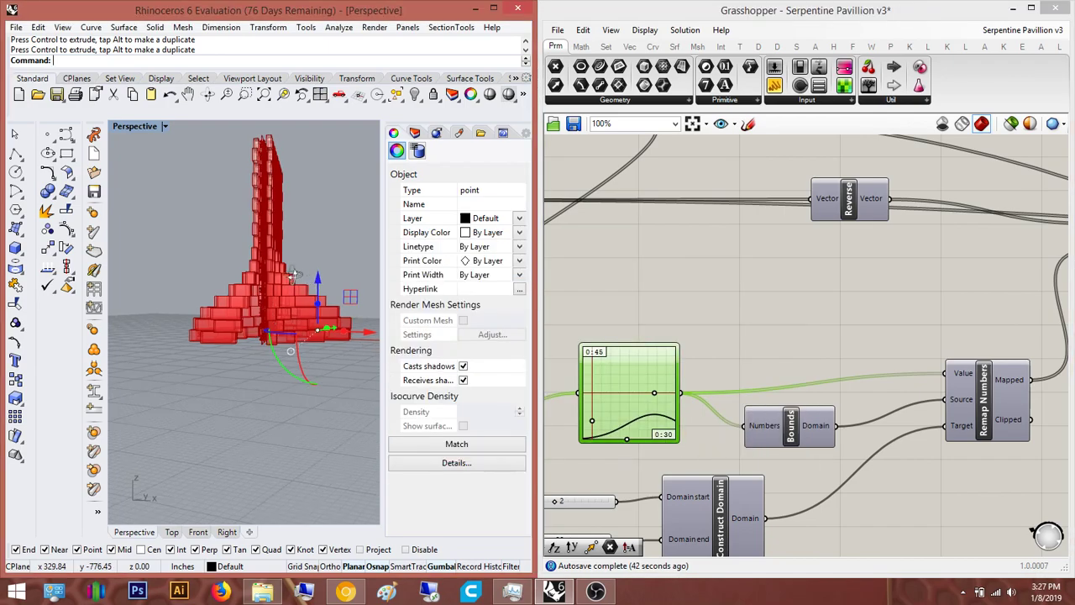
Return the Graph Mapper's Y upper limit to 30 and try an X upper limit of 45
{"action": "mouse_move", "coordinate": [621, 399]}
{"action": "right_mouse_down"}
{"action": "mouse_move", "coordinate": [584, 397]}
{"action": "mouse_move", "coordinate": [640, 407]}
{"action": "right_mouse_up"}
{"action": "double_click", "coordinate": [638, 367]}
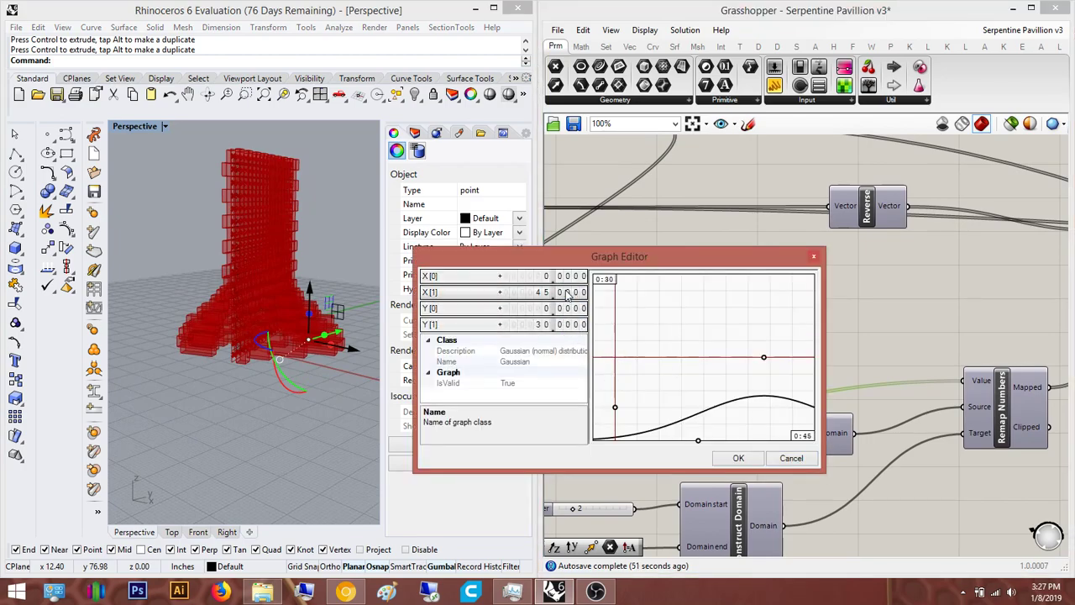
{"action": "left_click", "coordinate": [727, 459]}
Restore the Graph Mapper's X upper limit to 30 and look closely at the wall's boxes
{"action": "right_click_drag", "start_coordinate": [282, 314], "coordinate": [327, 249]}
{"action": "double_click", "coordinate": [623, 354]}
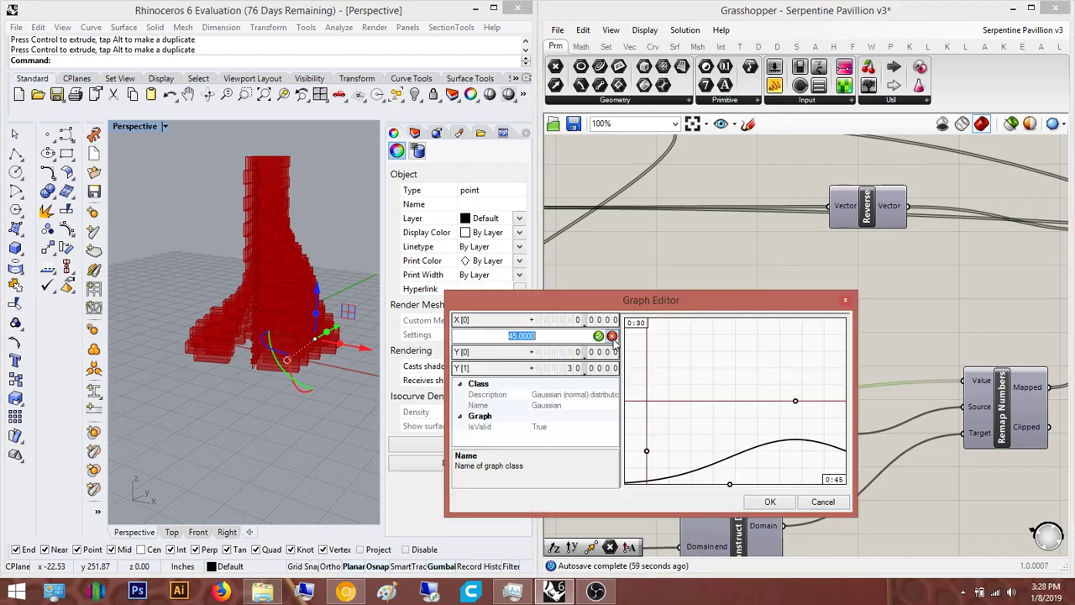
{"action": "left_click", "coordinate": [771, 501]}
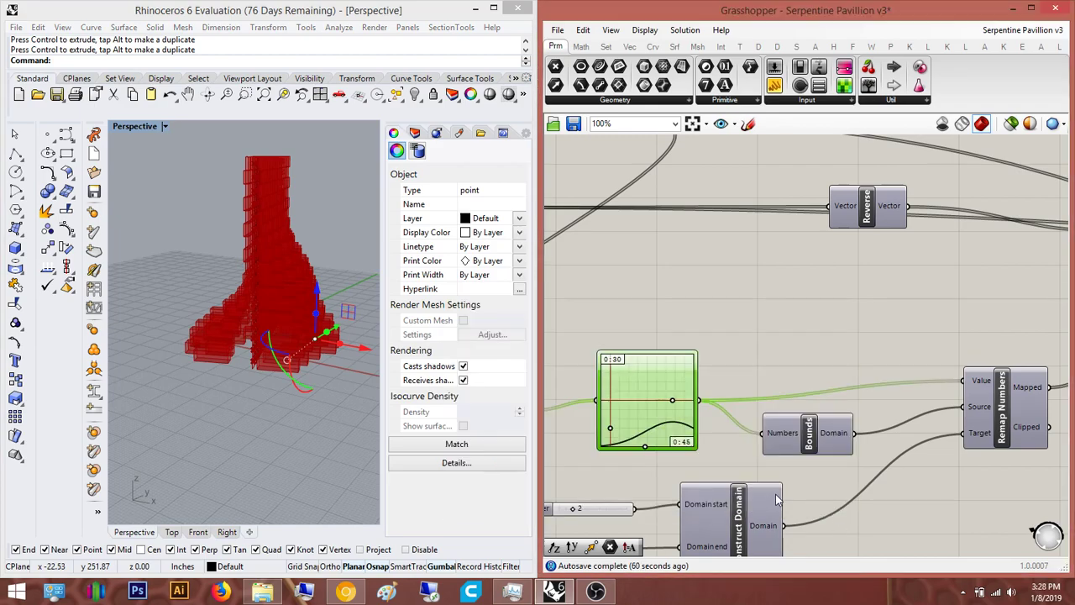
{"action": "left_click", "coordinate": [764, 285]}
{"action": "right_click_drag", "start_coordinate": [739, 291], "coordinate": [713, 294]}
{"action": "right_click_drag", "start_coordinate": [273, 220], "coordinate": [282, 241]}
{"action": "scroll", "coordinate": [281, 242], "scroll_direction": "up", "scroll_amount": 6}
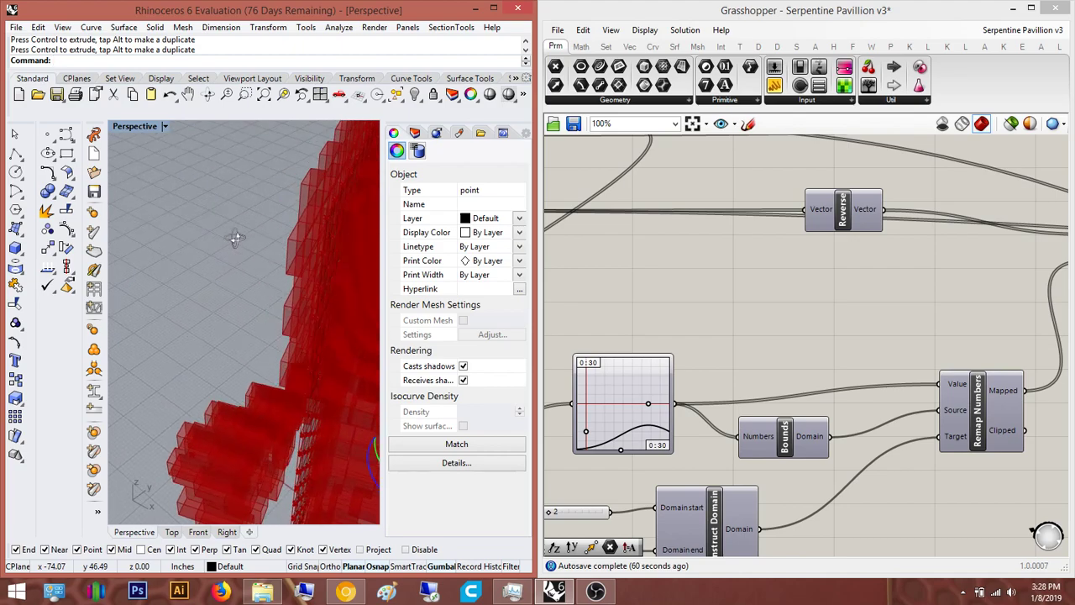
Disable the preview of the group of components feeding the lower Move
{"action": "scroll", "coordinate": [668, 310], "scroll_direction": "down", "scroll_amount": 9}
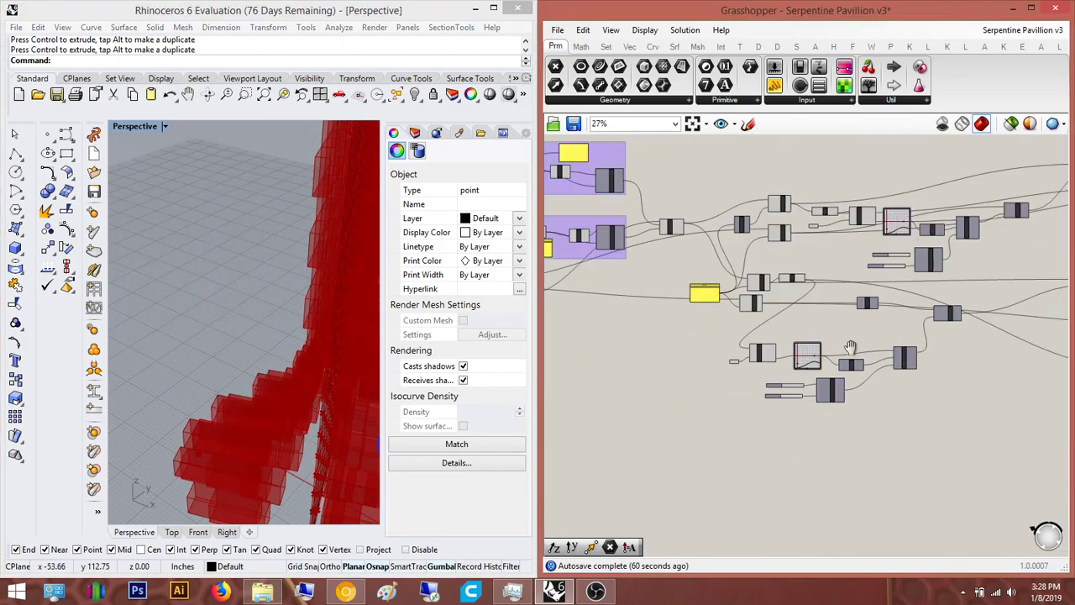
{"action": "left_click_drag", "start_coordinate": [886, 428], "coordinate": [717, 247]}
{"action": "middle_click", "coordinate": [729, 246]}
{"action": "left_click", "coordinate": [772, 208]}
Highlight both final Move components and examine the extruded bricks from several angles
{"action": "scroll", "coordinate": [783, 346], "scroll_direction": "up", "scroll_amount": 4}
{"action": "left_click_drag", "start_coordinate": [879, 406], "coordinate": [760, 183]}
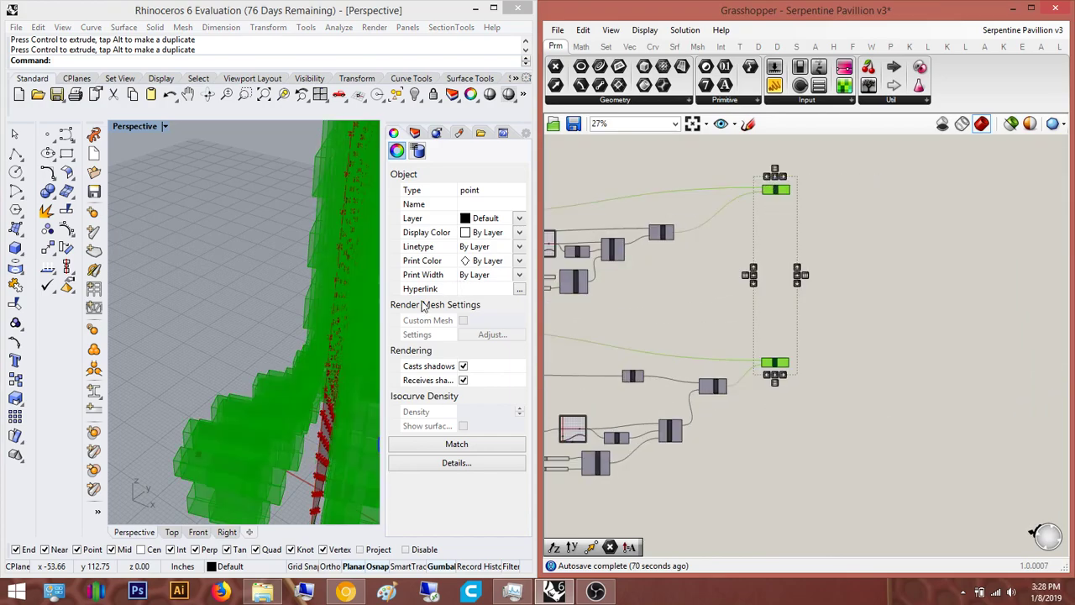
{"action": "right_click_drag", "start_coordinate": [344, 299], "coordinate": [226, 295]}
{"action": "right_click_drag", "start_coordinate": [167, 373], "coordinate": [151, 310]}
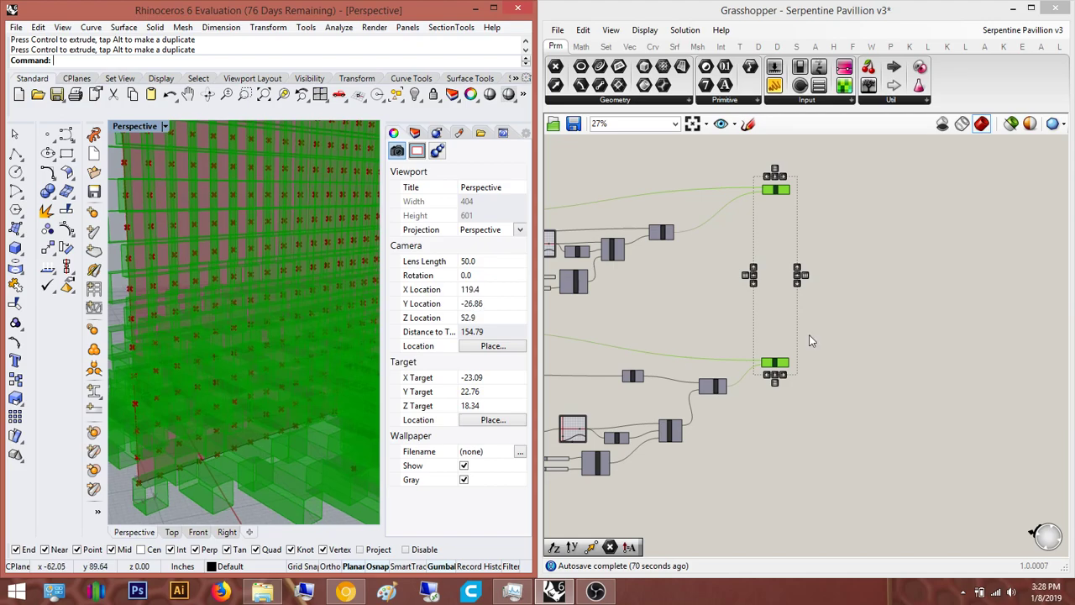
{"action": "left_click", "coordinate": [809, 334]}
{"action": "right_click_drag", "start_coordinate": [717, 370], "coordinate": [662, 393]}
{"action": "right_click_drag", "start_coordinate": [255, 365], "coordinate": [280, 443]}
{"action": "scroll", "coordinate": [200, 373], "scroll_direction": "down", "scroll_amount": 4}
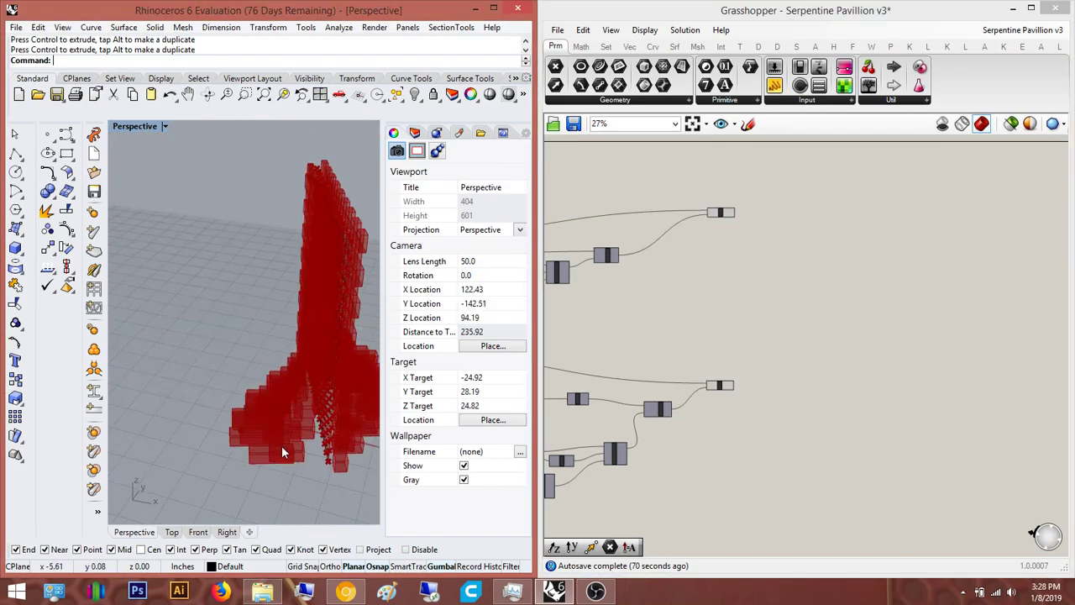
Select the point at the foot of the brick wall and shift it slightly along its red axis
{"action": "left_click", "coordinate": [232, 445]}
{"action": "left_click_drag", "start_coordinate": [271, 454], "coordinate": [274, 461]}
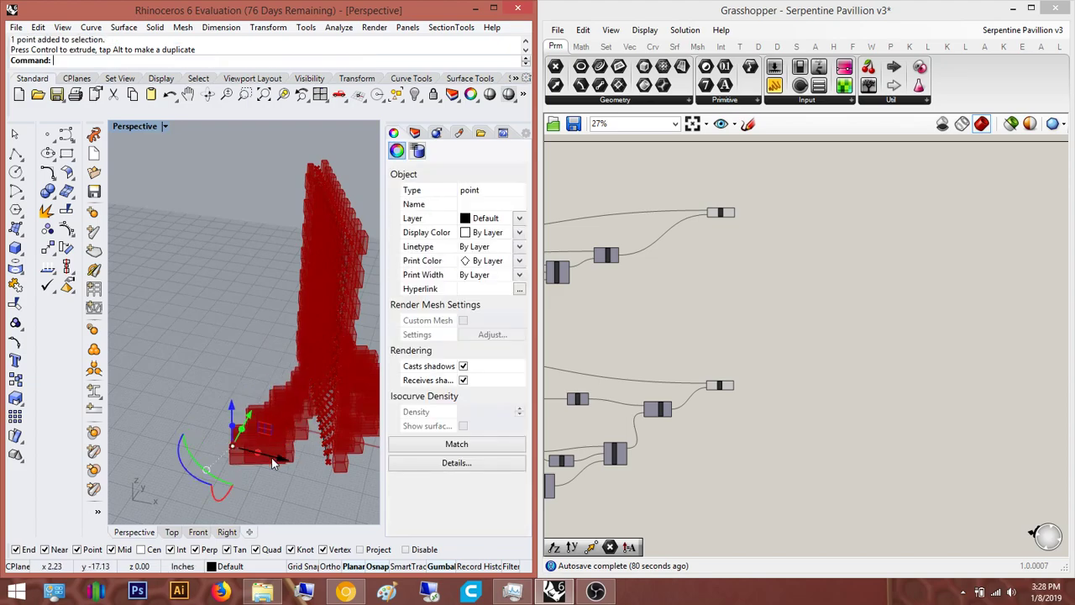
{"action": "right_click_drag", "start_coordinate": [288, 466], "coordinate": [204, 424]}
{"action": "left_click_drag", "start_coordinate": [234, 413], "coordinate": [216, 434]}
{"action": "left_click", "coordinate": [345, 592]}
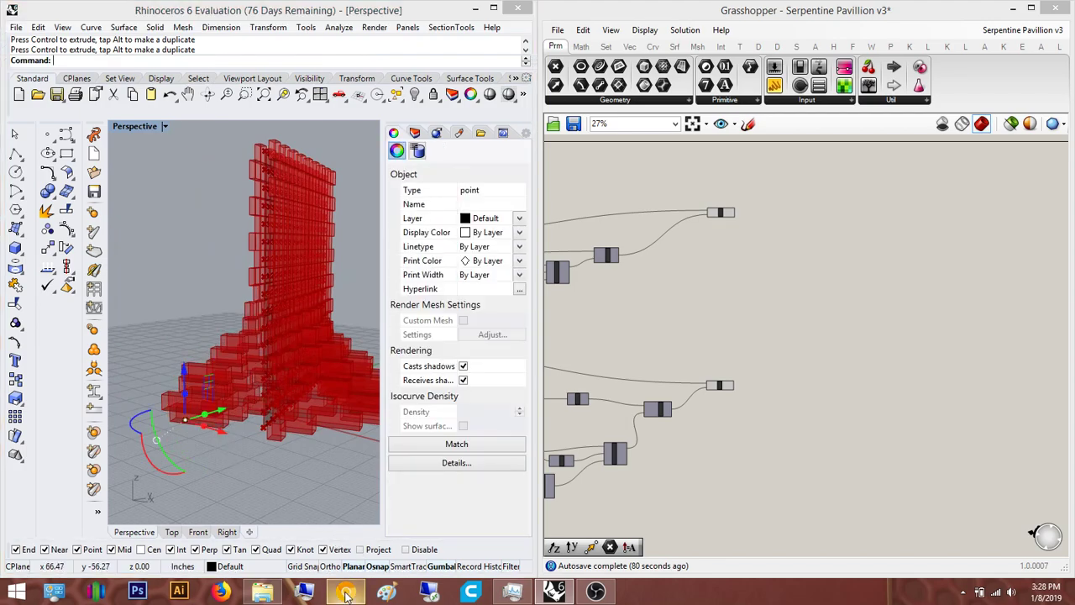
{"action": "left_click", "coordinate": [345, 594]}
Nudge the selected point again along its red axis and check the bricks around it
{"action": "right_click_drag", "start_coordinate": [202, 428], "coordinate": [136, 432]}
{"action": "scroll", "coordinate": [174, 430], "scroll_direction": "up", "scroll_amount": 5}
{"action": "scroll", "coordinate": [136, 431], "scroll_direction": "down", "scroll_amount": 10}
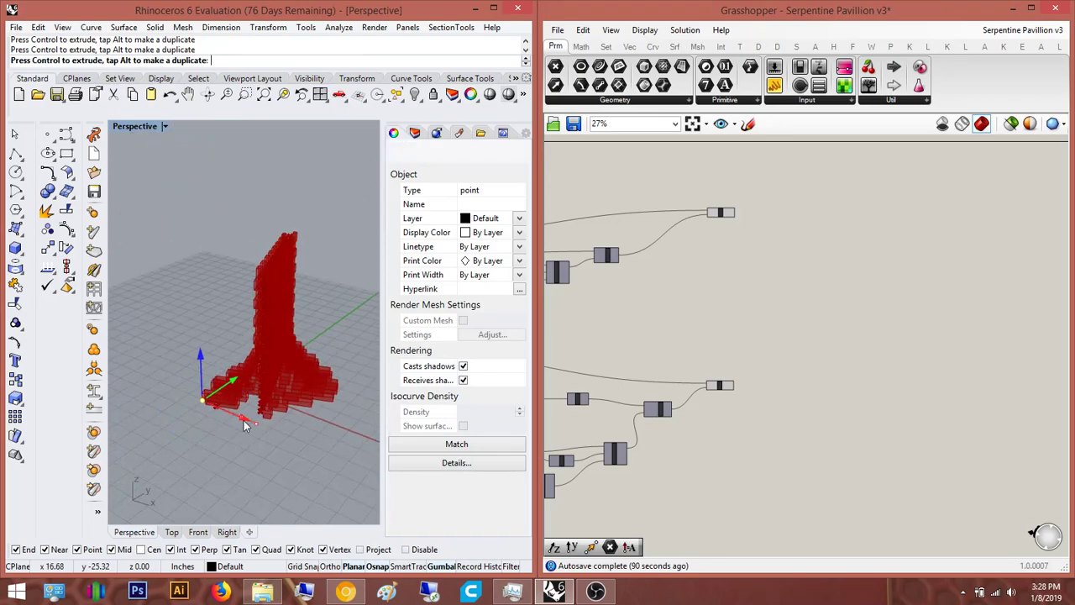
{"action": "left_click_drag", "start_coordinate": [243, 420], "coordinate": [241, 420]}
{"action": "right_click_drag", "start_coordinate": [242, 420], "coordinate": [129, 358]}
{"action": "scroll", "coordinate": [278, 411], "scroll_direction": "up", "scroll_amount": 5}
{"action": "scroll", "coordinate": [286, 345], "scroll_direction": "up", "scroll_amount": 2}
{"action": "right_click_drag", "start_coordinate": [294, 343], "coordinate": [250, 384]}
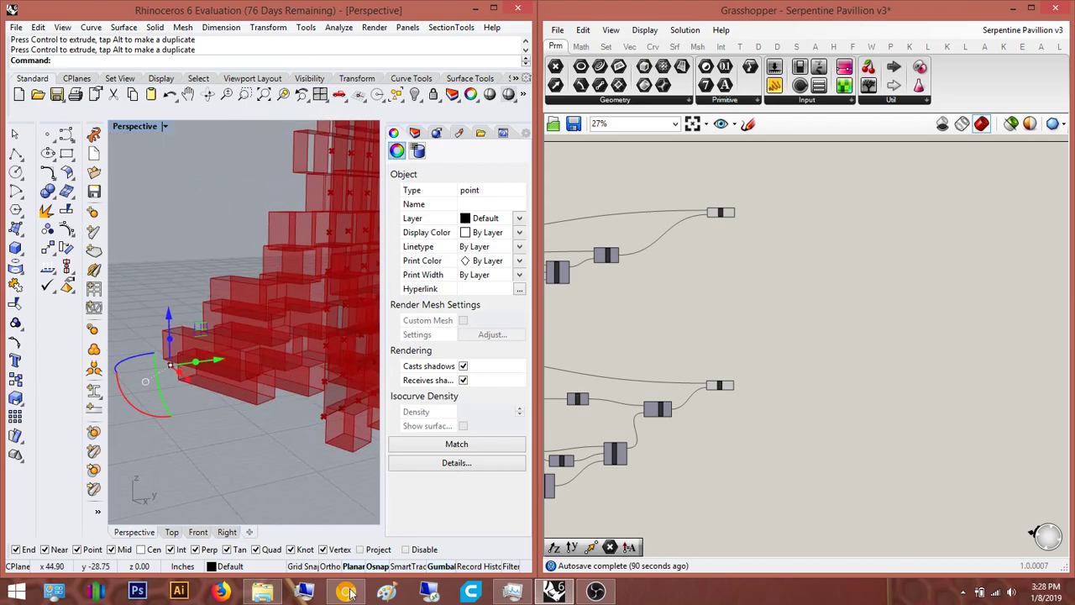
Bring up the Serpentine pavilion reference photo in Chrome to compare it, and return to the model
{"action": "left_click", "coordinate": [350, 594]}
{"action": "left_click", "coordinate": [355, 593]}
{"action": "left_click", "coordinate": [353, 595]}
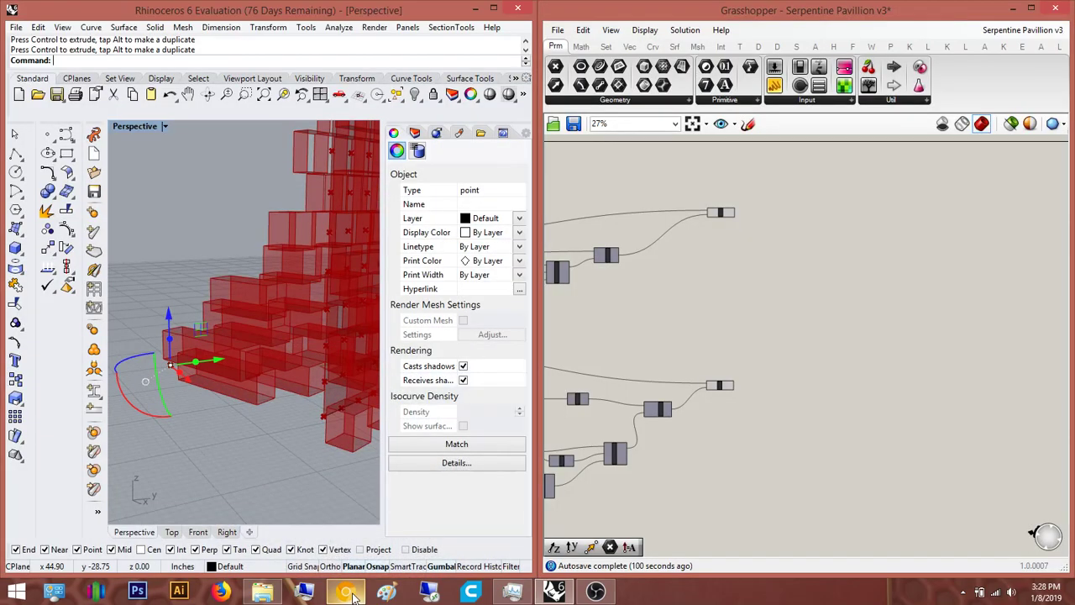
{"action": "left_click", "coordinate": [353, 594]}
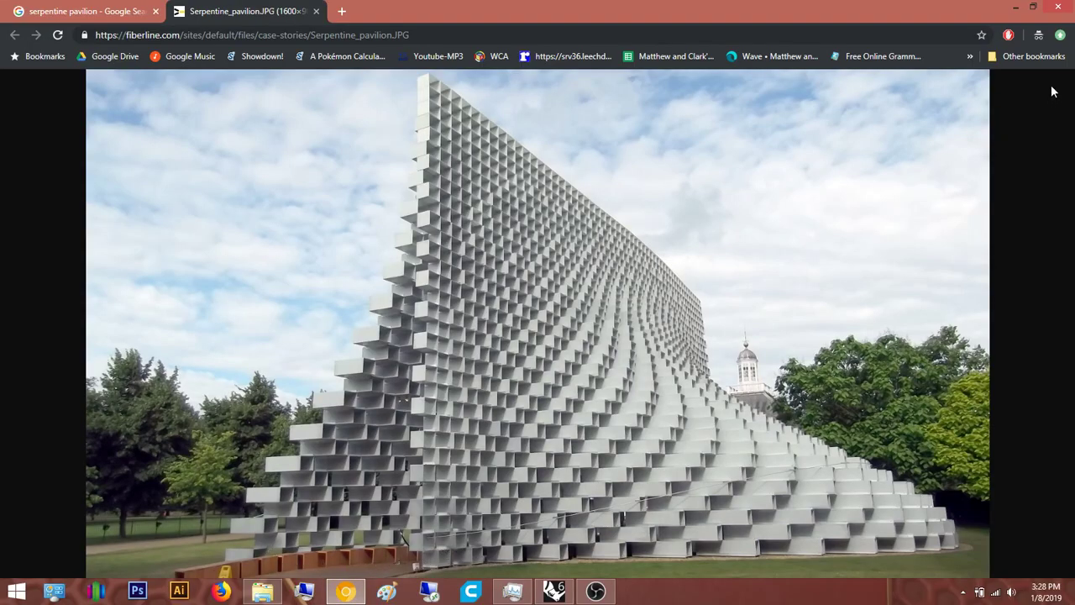
{"action": "left_click", "coordinate": [1014, 11]}
Change the cull pattern panel's values to 0 and 1, in that order
{"action": "right_click_drag", "start_coordinate": [341, 377], "coordinate": [218, 454]}
{"action": "right_click_drag", "start_coordinate": [642, 365], "coordinate": [816, 355]}
{"action": "scroll", "coordinate": [816, 356], "scroll_direction": "down", "scroll_amount": 4}
{"action": "scroll", "coordinate": [657, 364], "scroll_direction": "up", "scroll_amount": 8}
{"action": "left_click_drag", "start_coordinate": [655, 360], "coordinate": [623, 330]}
{"action": "right_click_drag", "start_coordinate": [668, 341], "coordinate": [691, 366]}
{"action": "scroll", "coordinate": [656, 335], "scroll_direction": "up", "scroll_amount": 3}
{"action": "left_click_drag", "start_coordinate": [651, 359], "coordinate": [629, 343]}
{"action": "double_click", "coordinate": [632, 345]}
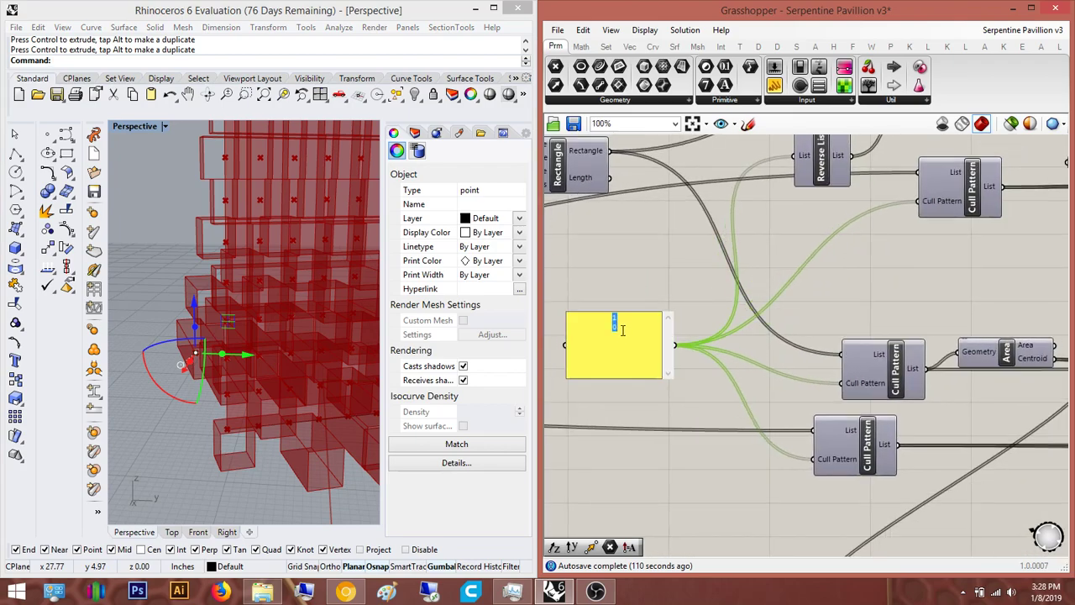
{"action": "left_click", "coordinate": [764, 423]}
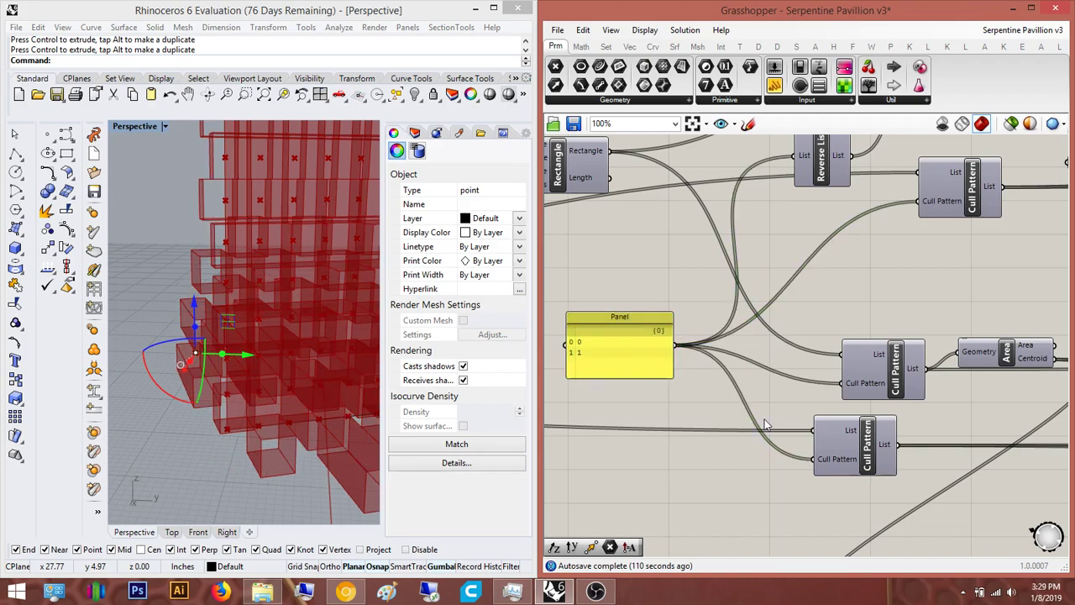
Hide the brick centre points by disabling the preview of the components around the cull pattern panel
{"action": "right_click_drag", "start_coordinate": [264, 324], "coordinate": [281, 286]}
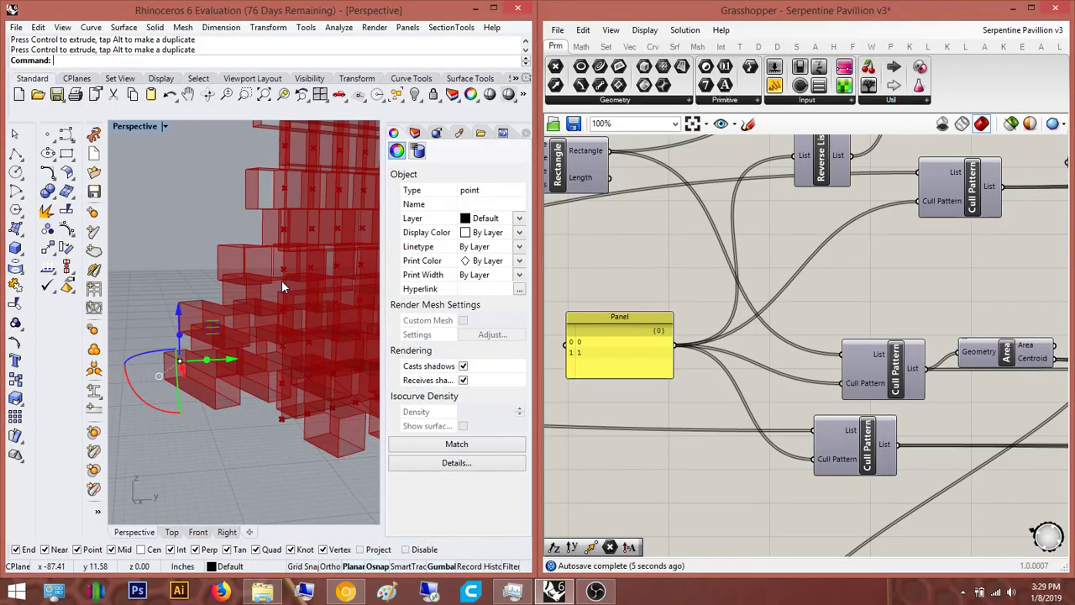
{"action": "right_click_drag", "start_coordinate": [281, 287], "coordinate": [159, 354]}
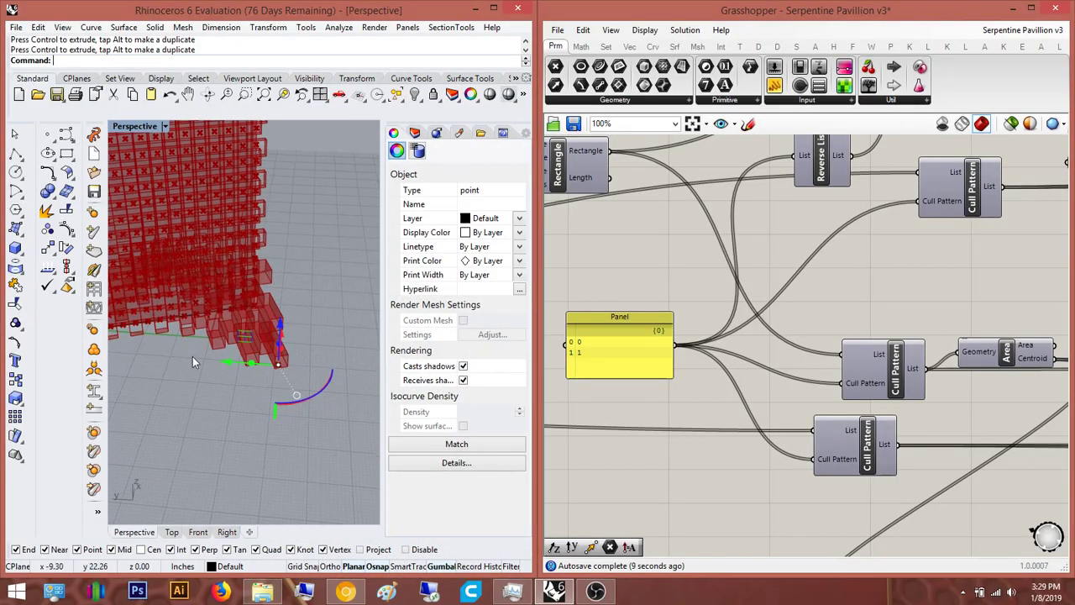
{"action": "right_click_drag", "start_coordinate": [710, 357], "coordinate": [846, 399]}
{"action": "scroll", "coordinate": [838, 399], "scroll_direction": "down", "scroll_amount": 8}
{"action": "left_click_drag", "start_coordinate": [778, 461], "coordinate": [567, 260]}
{"action": "middle_click", "coordinate": [689, 251]}
{"action": "left_click", "coordinate": [729, 211]}
{"action": "left_click", "coordinate": [829, 216]}
Examine the brick walls in the perspective view and check the components of the lower branch
{"action": "right_click_drag", "start_coordinate": [830, 216], "coordinate": [827, 221]}
{"action": "scroll", "coordinate": [270, 257], "scroll_direction": "down", "scroll_amount": 5}
{"action": "right_click_drag", "start_coordinate": [271, 257], "coordinate": [450, 333]}
{"action": "scroll", "coordinate": [210, 332], "scroll_direction": "up", "scroll_amount": 5}
{"action": "right_click_drag", "start_coordinate": [311, 227], "coordinate": [311, 339]}
{"action": "right_click_drag", "start_coordinate": [287, 319], "coordinate": [252, 335]}
{"action": "right_click_drag", "start_coordinate": [720, 332], "coordinate": [638, 335]}
{"action": "scroll", "coordinate": [639, 336], "scroll_direction": "down", "scroll_amount": 3}
{"action": "right_click_drag", "start_coordinate": [1004, 340], "coordinate": [858, 346]}
{"action": "scroll", "coordinate": [965, 330], "scroll_direction": "up", "scroll_amount": 3}
{"action": "left_click_drag", "start_coordinate": [821, 492], "coordinate": [707, 296]}
{"action": "right_click_drag", "start_coordinate": [785, 372], "coordinate": [749, 371]}
{"action": "left_click", "coordinate": [749, 370]}
Examine the gap between the two brick walls along their full height
{"action": "scroll", "coordinate": [688, 403], "scroll_direction": "up", "scroll_amount": 3}
{"action": "right_click_drag", "start_coordinate": [361, 369], "coordinate": [174, 293]}
{"action": "scroll", "coordinate": [251, 356], "scroll_direction": "down", "scroll_amount": 8}
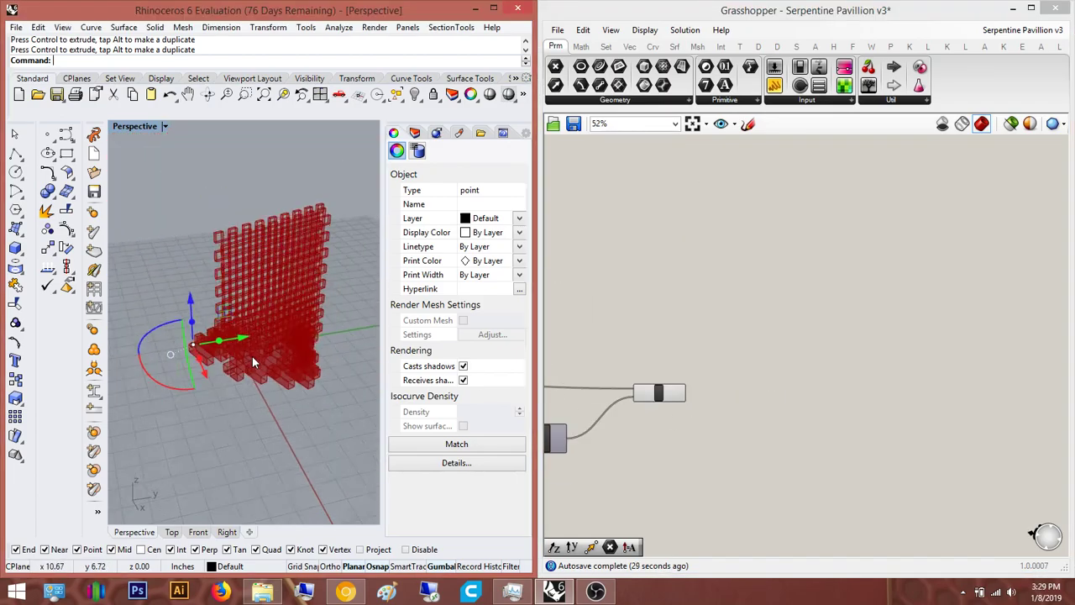
{"action": "right_click_drag", "start_coordinate": [663, 370], "coordinate": [648, 372]}
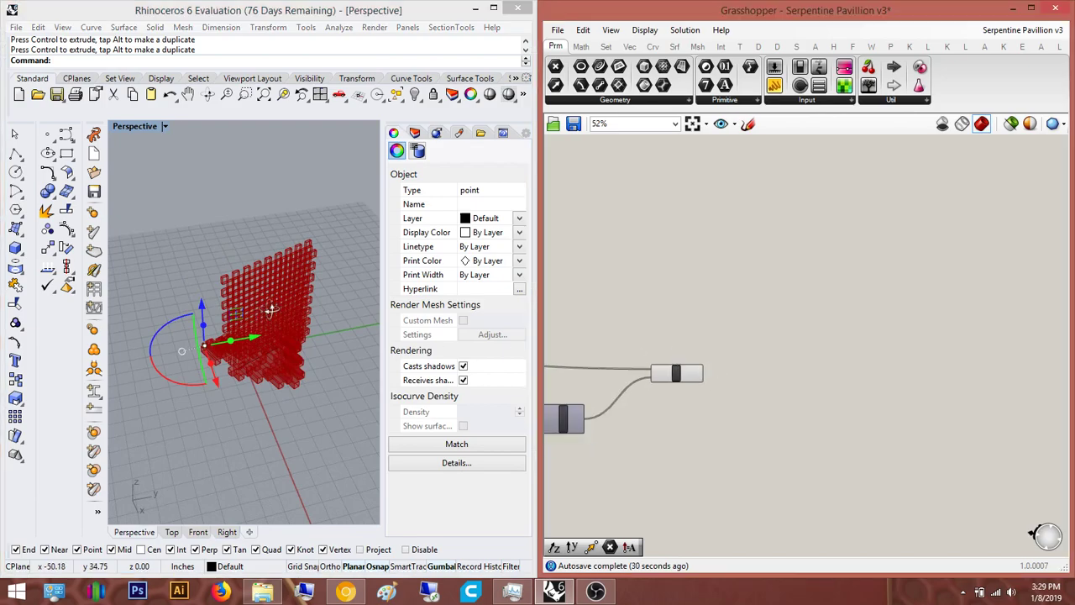
{"action": "right_click_drag", "start_coordinate": [270, 311], "coordinate": [309, 475]}
{"action": "scroll", "coordinate": [294, 458], "scroll_direction": "up", "scroll_amount": 2}
{"action": "scroll", "coordinate": [250, 311], "scroll_direction": "up", "scroll_amount": 5}
{"action": "right_click_drag", "start_coordinate": [263, 276], "coordinate": [307, 236]}
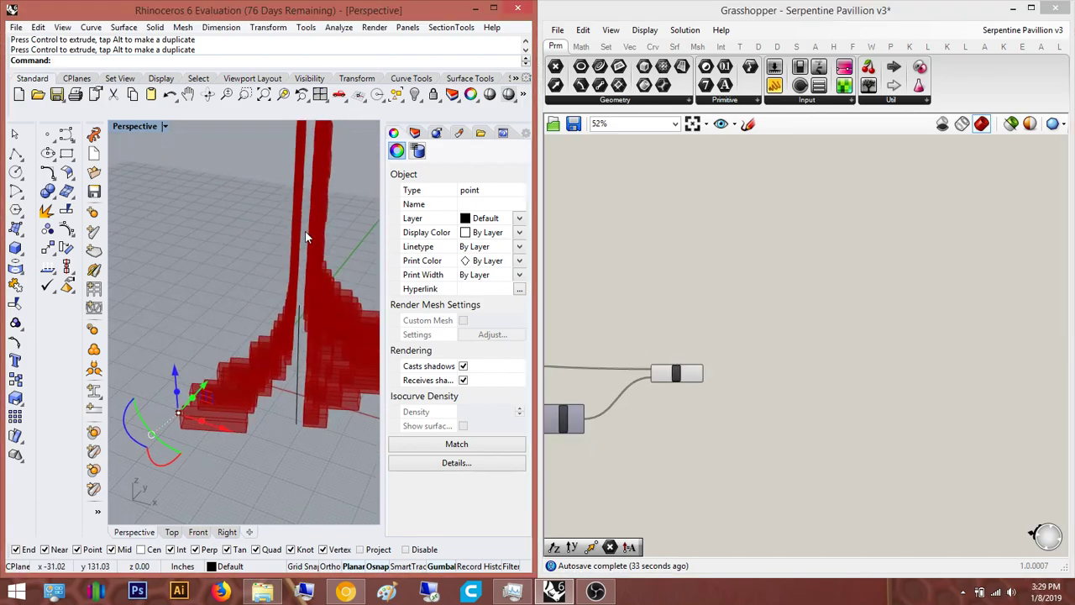
Compare the wall junction with the pavilion photo in Chrome, and return to the model
{"action": "left_click", "coordinate": [347, 592]}
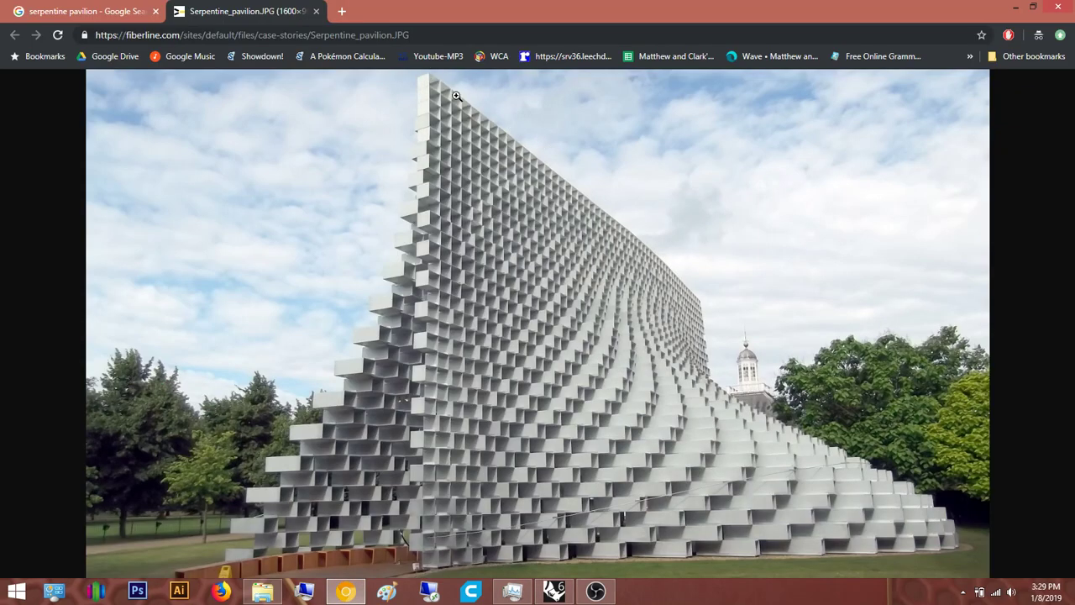
{"action": "left_click", "coordinate": [1016, 8]}
{"action": "right_click_drag", "start_coordinate": [278, 239], "coordinate": [276, 327]}
{"action": "scroll", "coordinate": [854, 359], "scroll_direction": "down", "scroll_amount": 4}
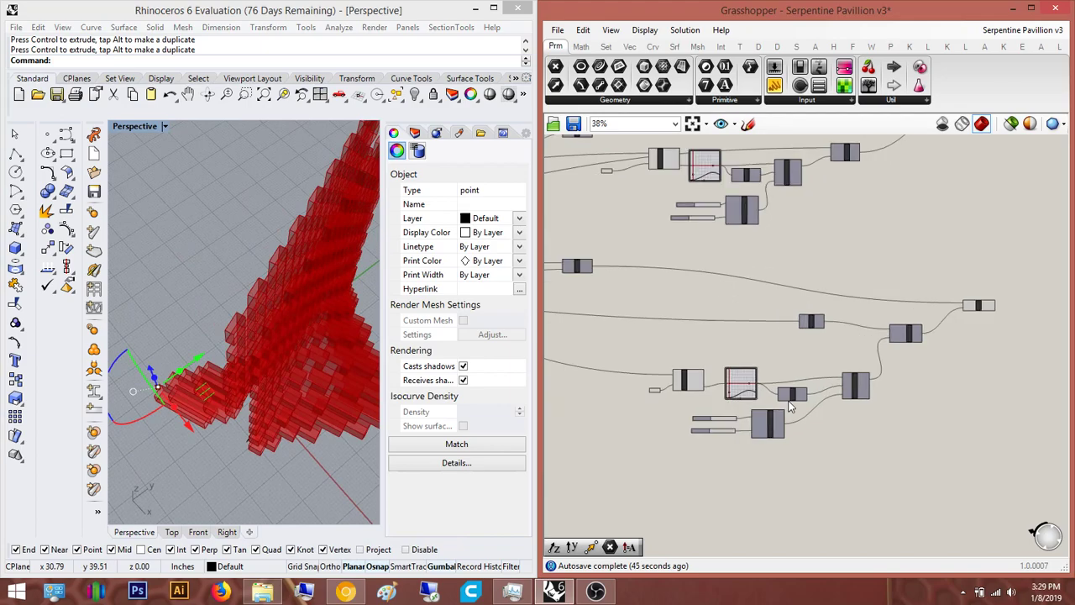
Highlight the lower Move's bricks and inspect the graph mapper and domain sliders that drive their offset
{"action": "scroll", "coordinate": [767, 376], "scroll_direction": "up", "scroll_amount": 5}
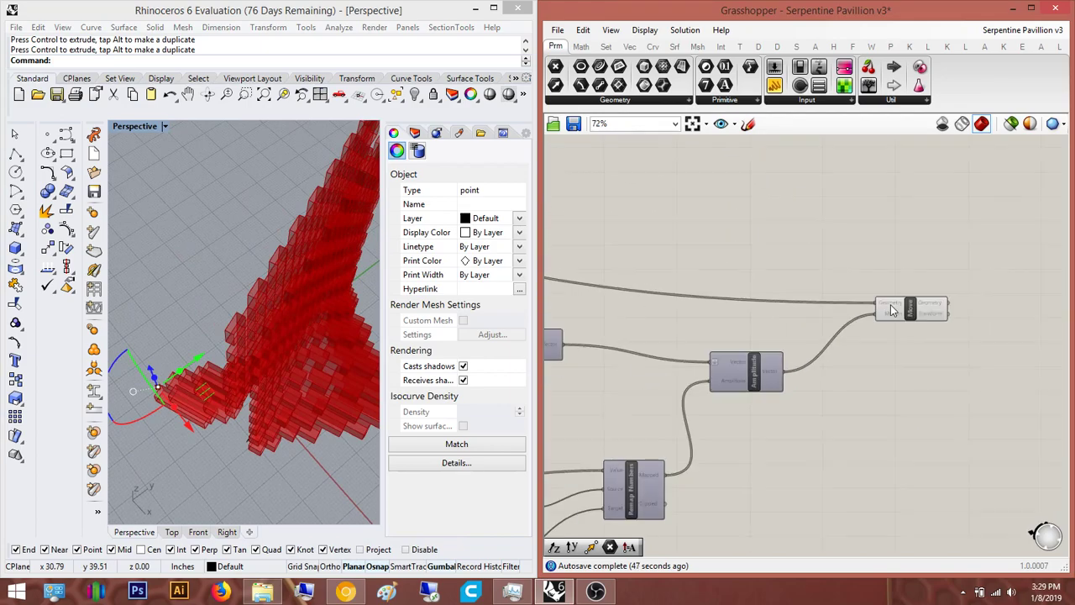
{"action": "left_click", "coordinate": [887, 313]}
{"action": "right_click_drag", "start_coordinate": [252, 334], "coordinate": [263, 294]}
{"action": "right_click_drag", "start_coordinate": [774, 291], "coordinate": [683, 330]}
{"action": "right_click_drag", "start_coordinate": [820, 344], "coordinate": [966, 303]}
{"action": "scroll", "coordinate": [914, 314], "scroll_direction": "down", "scroll_amount": 6}
{"action": "scroll", "coordinate": [727, 426], "scroll_direction": "up", "scroll_amount": 10}
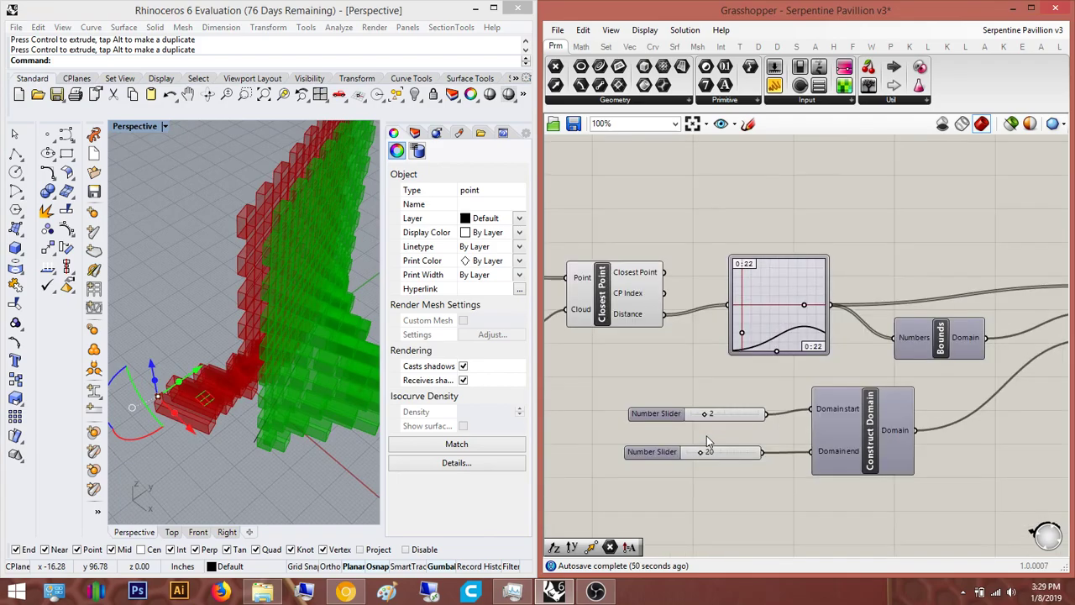
{"action": "left_click", "coordinate": [764, 408]}
{"action": "right_click_drag", "start_coordinate": [731, 408], "coordinate": [645, 400]}
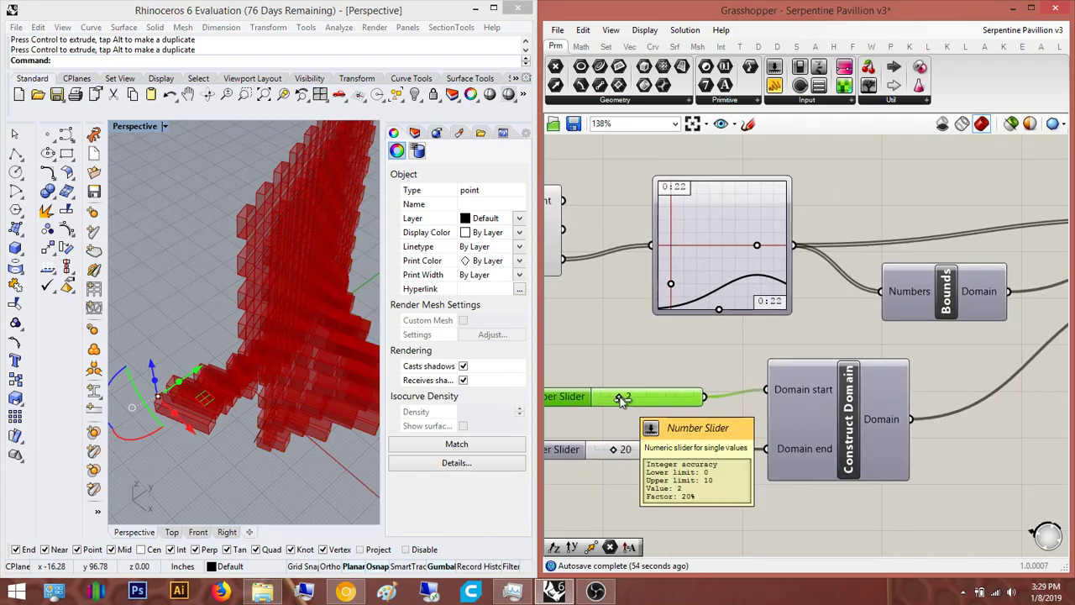
{"action": "scroll", "coordinate": [775, 407], "scroll_direction": "down", "scroll_amount": 6}
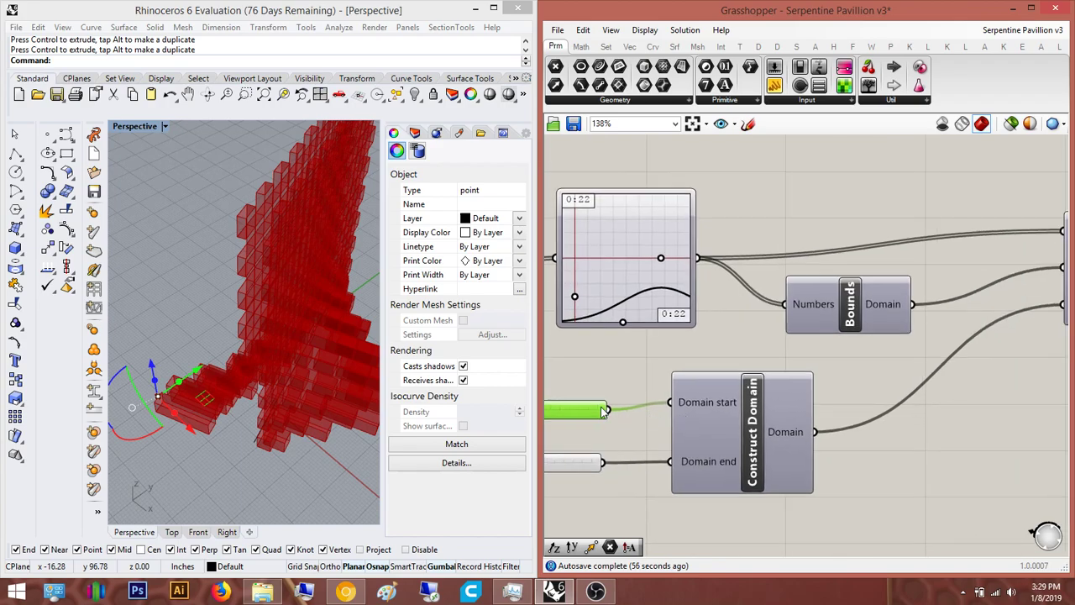
{"action": "scroll", "coordinate": [897, 341], "scroll_direction": "up", "scroll_amount": 4}
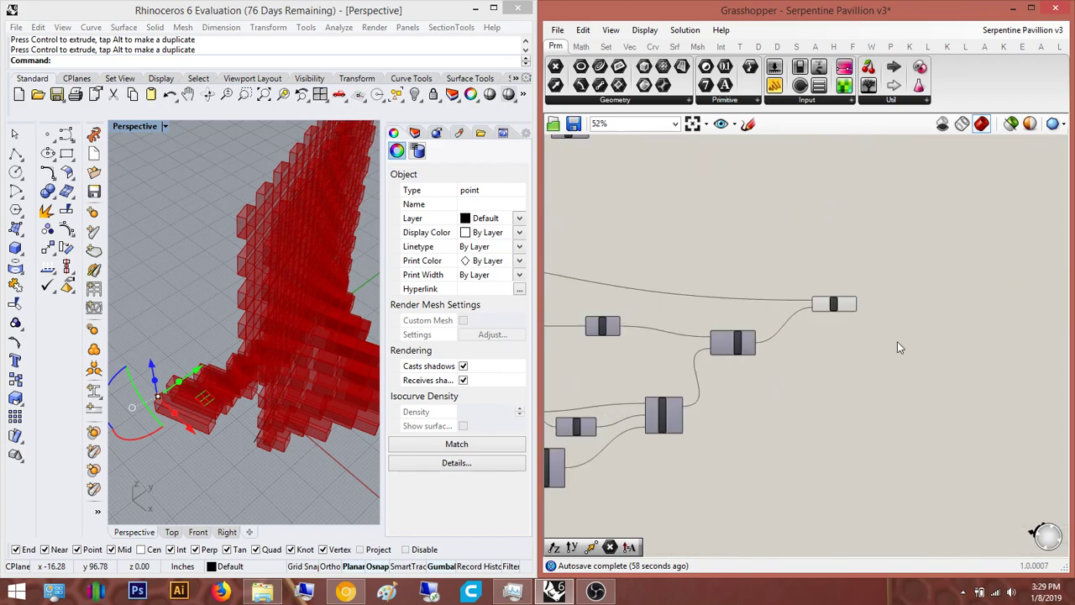
Add a second Move component after the lower Move and feed it that Move's Geometry output
{"action": "double_click", "coordinate": [943, 311]}
{"action": "type", "text": "move"}
{"action": "key", "text": "Return"}
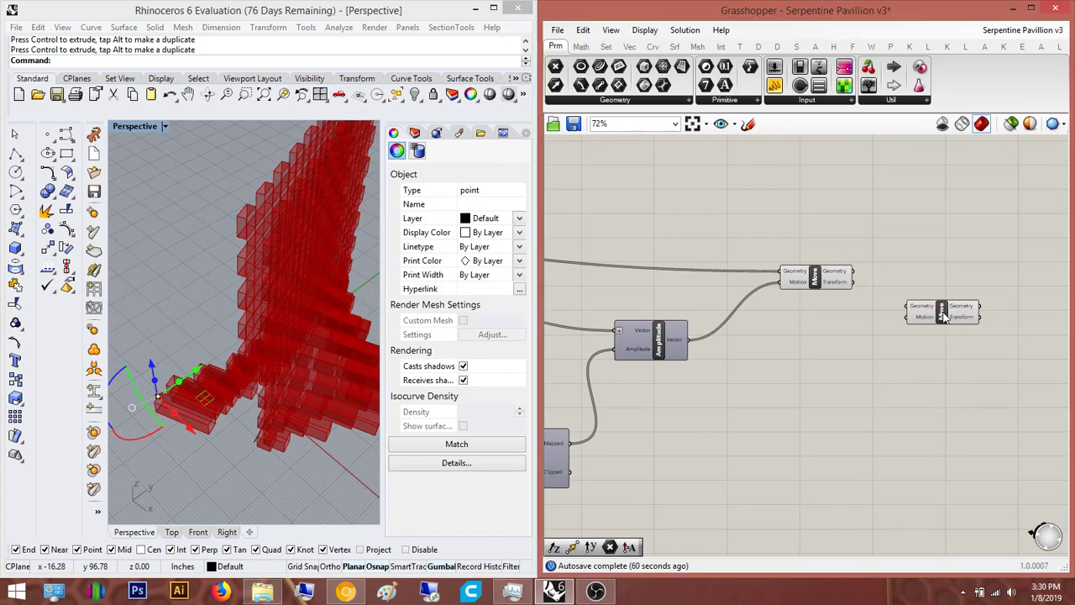
{"action": "scroll", "coordinate": [943, 312], "scroll_direction": "up", "scroll_amount": 3}
{"action": "left_click_drag", "start_coordinate": [892, 324], "coordinate": [923, 234]}
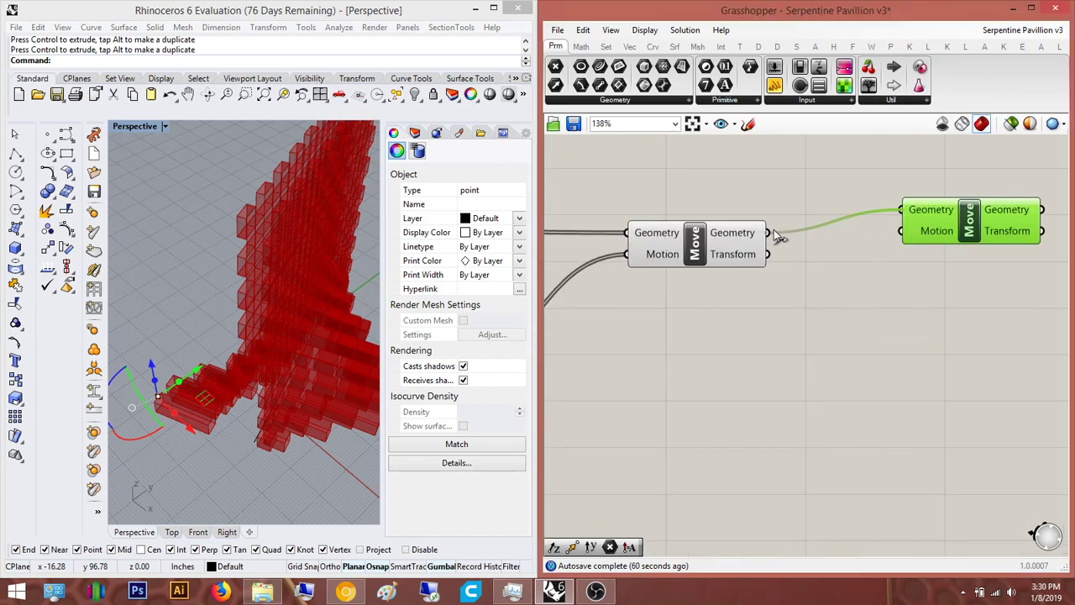
Add an Amplitude component below the new Move and connect its Vector output to the Motion input
{"action": "double_click", "coordinate": [854, 294]}
{"action": "type", "text": "amplitude"}
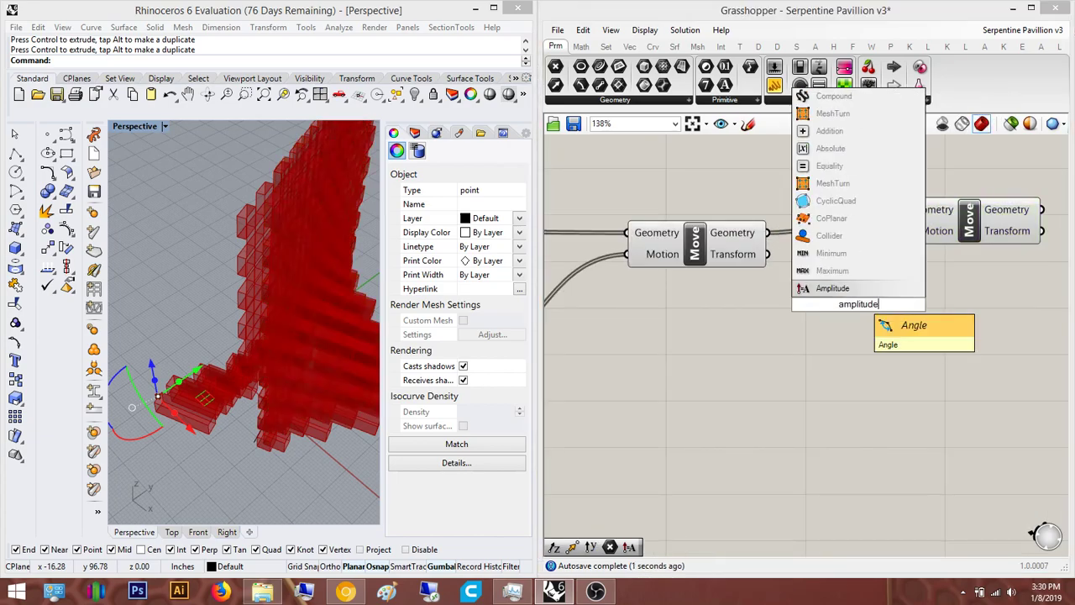
{"action": "key", "text": "Return"}
{"action": "scroll", "coordinate": [911, 252], "scroll_direction": "up", "scroll_amount": 2}
{"action": "left_click_drag", "start_coordinate": [931, 336], "coordinate": [896, 218]}
{"action": "left_click_drag", "start_coordinate": [785, 363], "coordinate": [721, 410]}
Connect the Reverse component's Vector output to the new Amplitude's Vector input
{"action": "scroll", "coordinate": [720, 395], "scroll_direction": "down", "scroll_amount": 4}
{"action": "right_click_drag", "start_coordinate": [673, 383], "coordinate": [973, 346]}
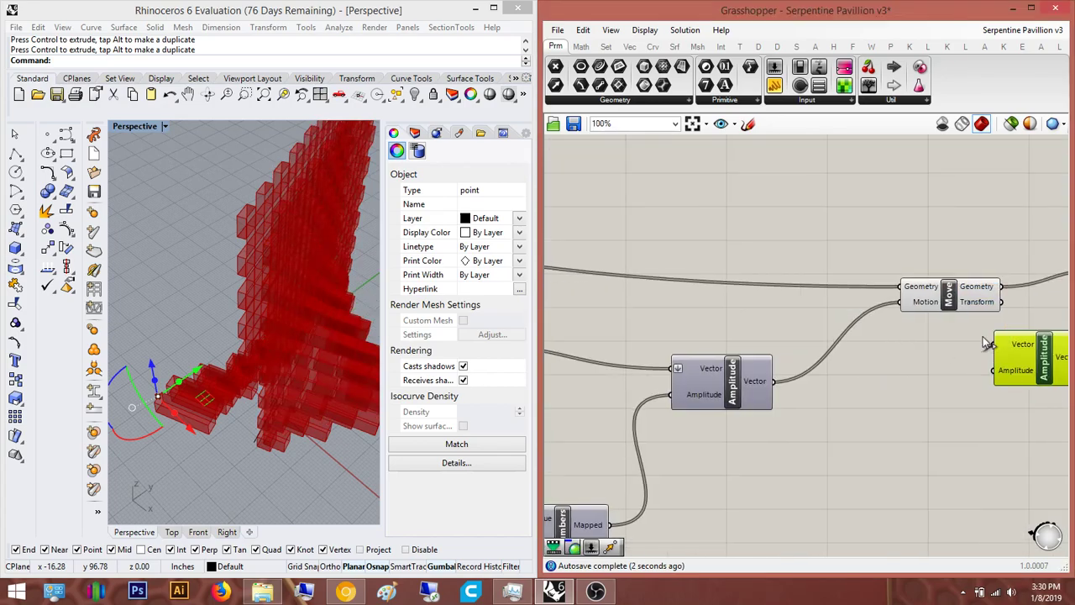
{"action": "scroll", "coordinate": [966, 344], "scroll_direction": "down", "scroll_amount": 2}
{"action": "scroll", "coordinate": [936, 343], "scroll_direction": "up", "scroll_amount": 1}
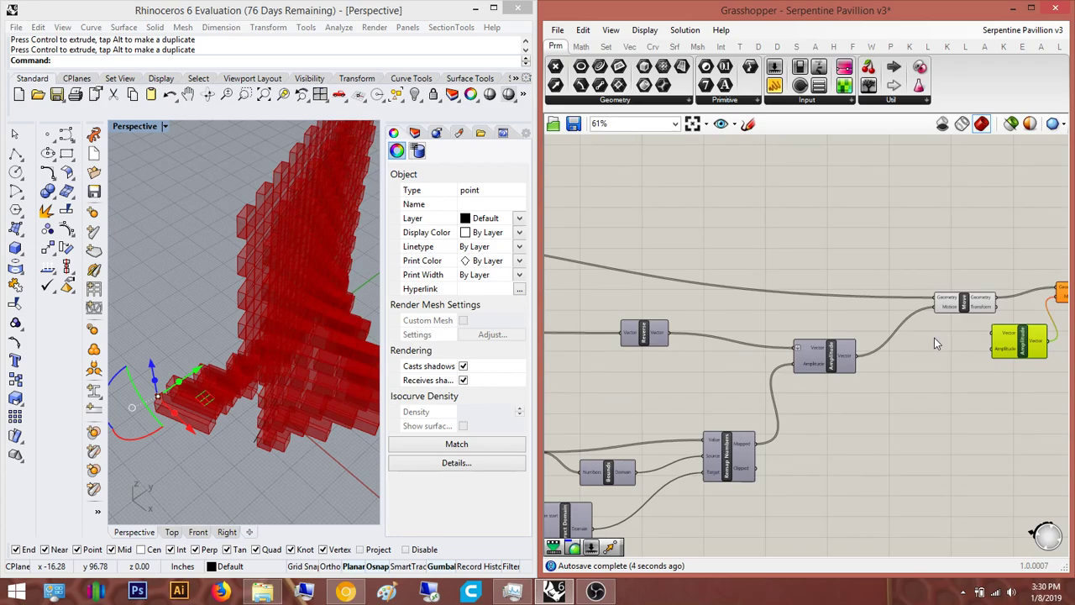
{"action": "left_click_drag", "start_coordinate": [995, 333], "coordinate": [669, 332]}
{"action": "right_click_drag", "start_coordinate": [1034, 380], "coordinate": [856, 379]}
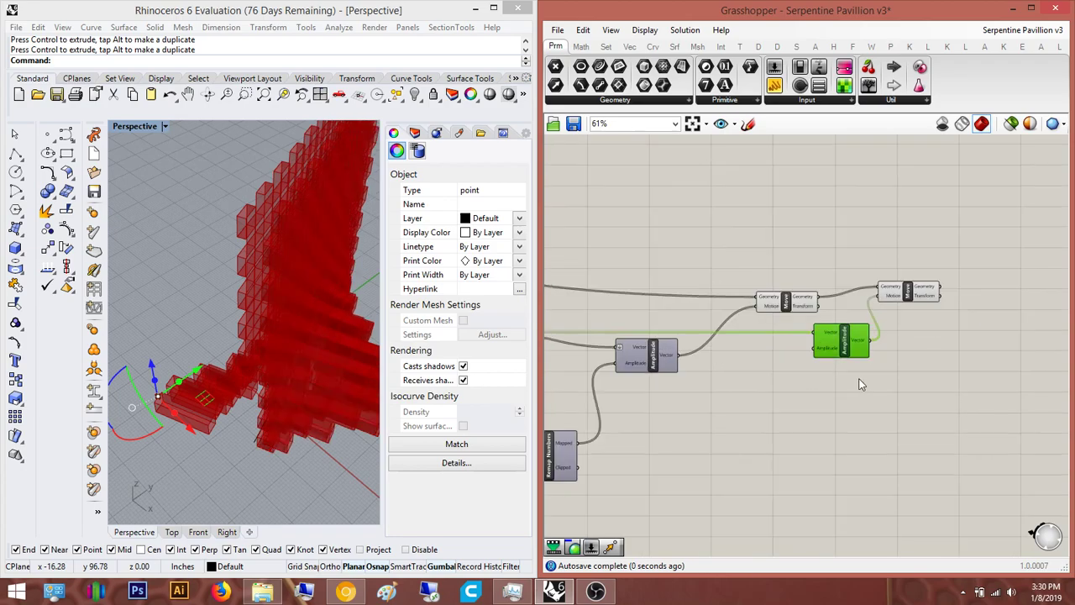
Add a number slider with the value 2 below the new Amplitude component
{"action": "double_click", "coordinate": [781, 449]}
{"action": "type", "text": "2"}
{"action": "key", "text": "Return"}
{"action": "scroll", "coordinate": [783, 439], "scroll_direction": "up", "scroll_amount": 4}
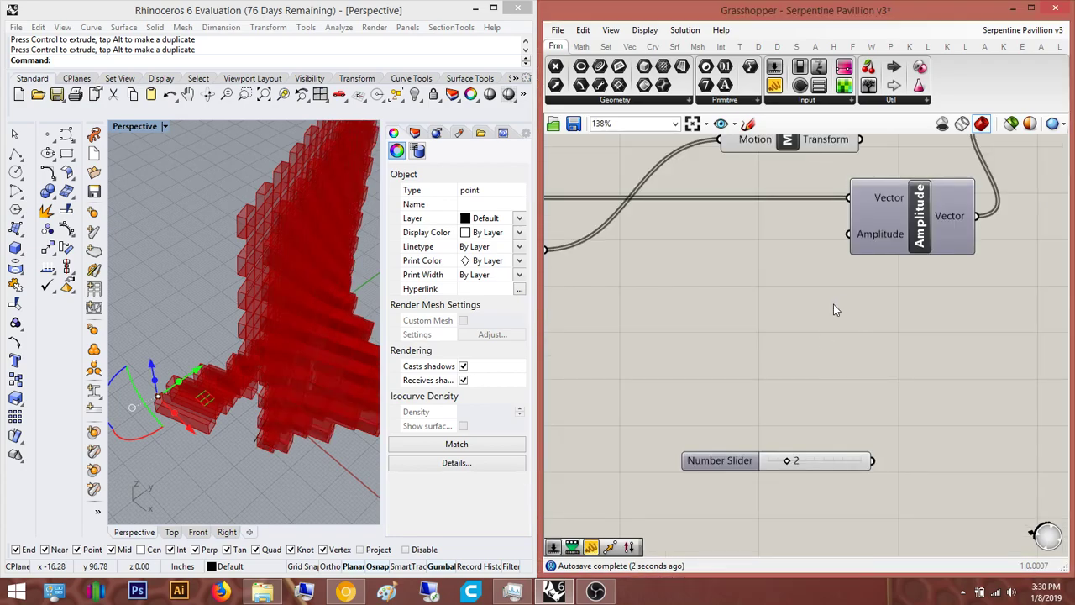
{"action": "right_click_drag", "start_coordinate": [905, 415], "coordinate": [950, 395]}
{"action": "left_click_drag", "start_coordinate": [770, 430], "coordinate": [734, 426]}
Add a Negative component and wire the slider through it into the new Amplitude's Amplitude input
{"action": "double_click", "coordinate": [911, 357]}
{"action": "type", "text": "negat"}
{"action": "key", "text": "Return"}
{"action": "scroll", "coordinate": [911, 367], "scroll_direction": "up", "scroll_amount": 3}
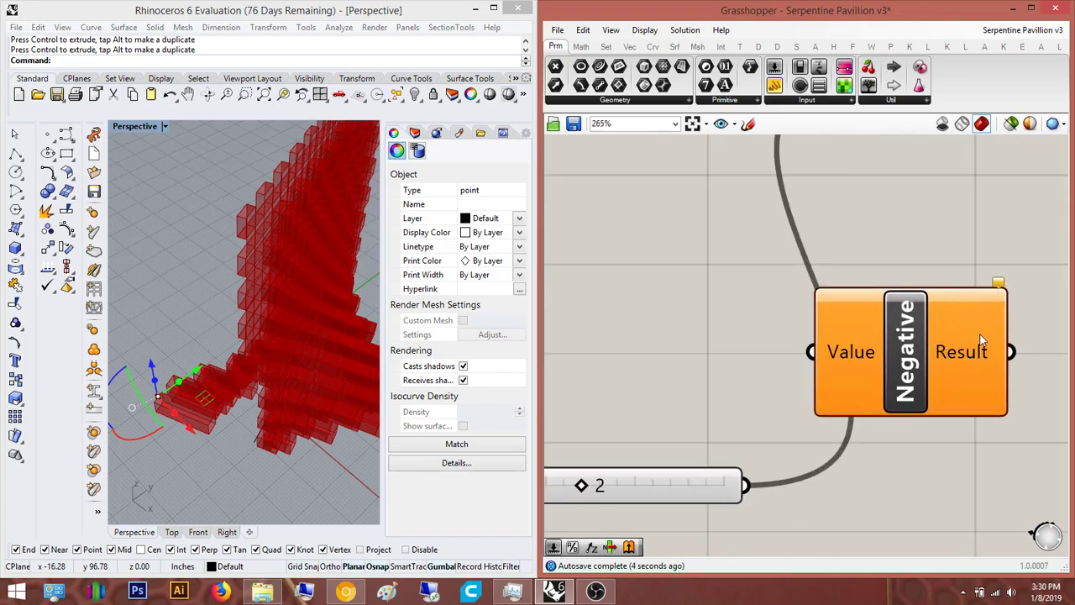
{"action": "scroll", "coordinate": [1062, 317], "scroll_direction": "down", "scroll_amount": 5}
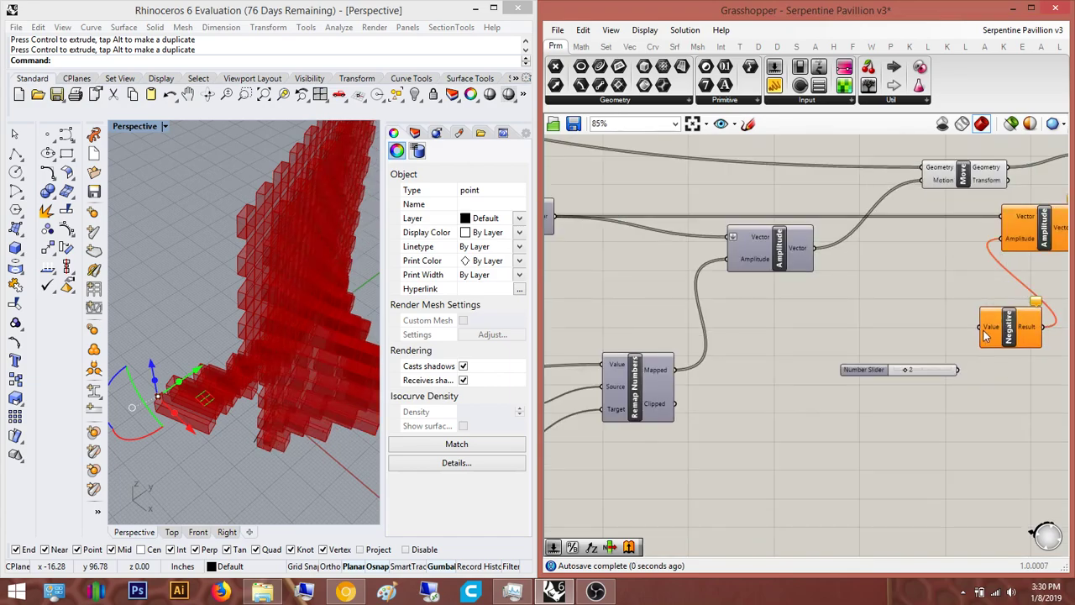
{"action": "scroll", "coordinate": [664, 377], "scroll_direction": "down", "scroll_amount": 5}
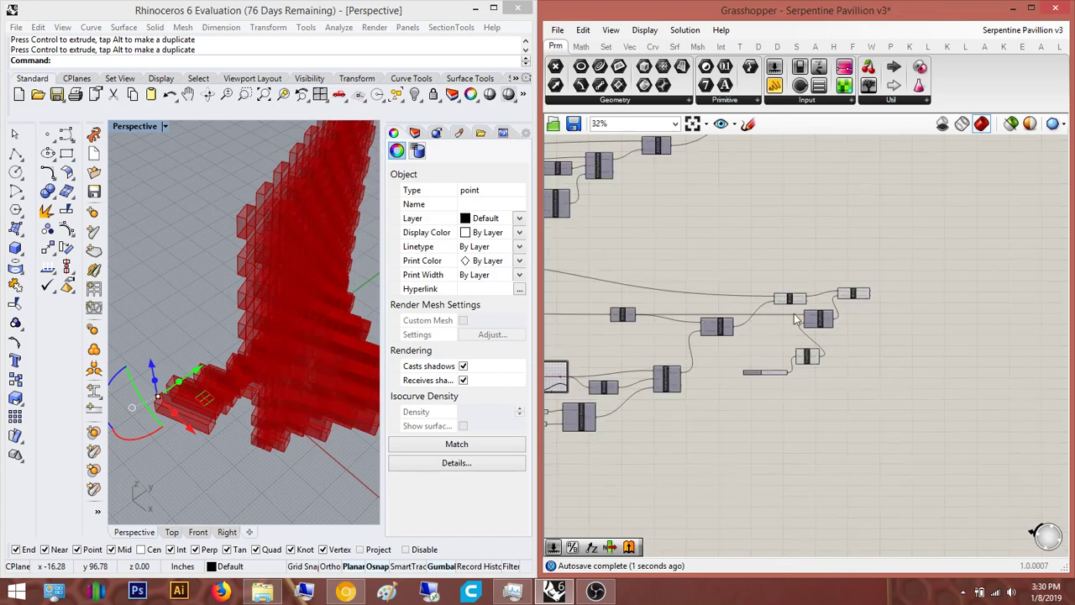
Disable the preview of the first Move in the lower branch
{"action": "scroll", "coordinate": [813, 267], "scroll_direction": "up", "scroll_amount": 3}
{"action": "left_click", "coordinate": [789, 297]}
{"action": "middle_click", "coordinate": [789, 297]}
{"action": "left_click", "coordinate": [831, 255]}
Highlight the newly added Move and examine its shifted bricks against the other wall
{"action": "right_click_drag", "start_coordinate": [299, 207], "coordinate": [215, 199]}
{"action": "right_click_drag", "start_coordinate": [664, 367], "coordinate": [655, 367]}
{"action": "scroll", "coordinate": [739, 424], "scroll_direction": "up", "scroll_amount": 3}
{"action": "right_click_drag", "start_coordinate": [739, 427], "coordinate": [683, 446]}
{"action": "left_click", "coordinate": [919, 225]}
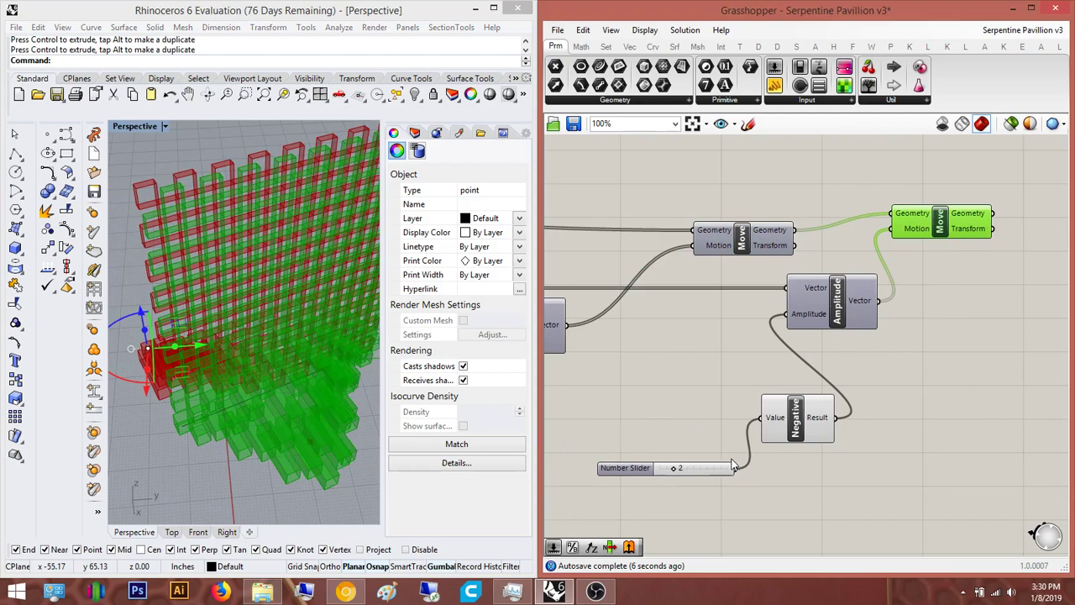
Set the slider feeding the Negative component to 6 and orbit the walls to a lower side view
{"action": "left_click_drag", "start_coordinate": [672, 468], "coordinate": [671, 471]}
{"action": "left_click_drag", "start_coordinate": [672, 470], "coordinate": [703, 472]}
{"action": "left_click", "coordinate": [680, 334]}
{"action": "scroll", "coordinate": [737, 379], "scroll_direction": "down", "scroll_amount": 7}
{"action": "right_click_drag", "start_coordinate": [672, 382], "coordinate": [892, 379]}
{"action": "right_click_drag", "start_coordinate": [186, 228], "coordinate": [123, 187]}
{"action": "scroll", "coordinate": [753, 296], "scroll_direction": "up", "scroll_amount": 5}
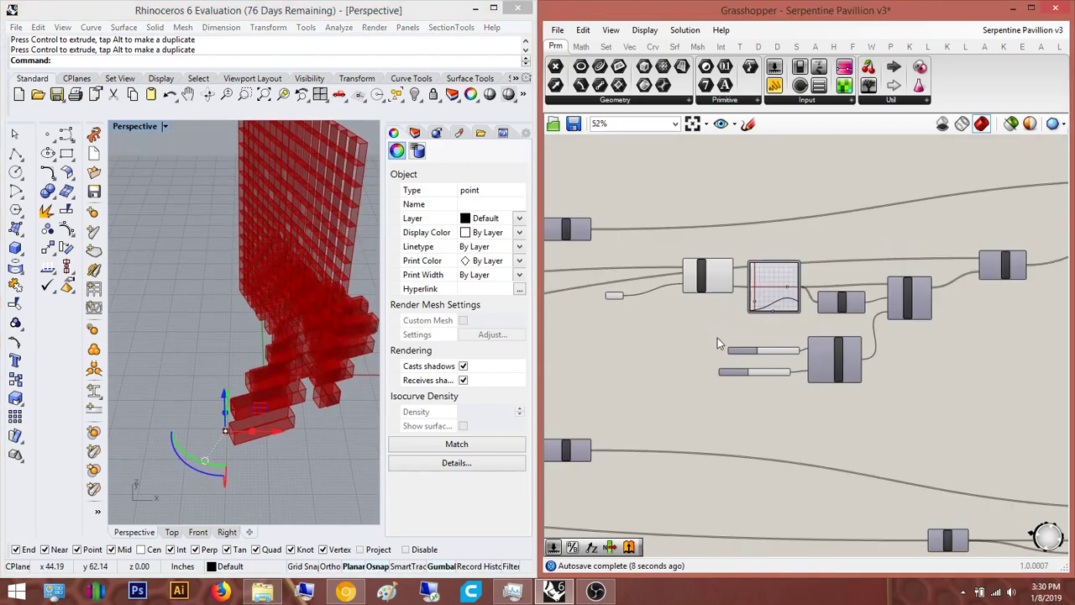
Examine the number sliders feeding the Construct Domain components in the upstream branches of the definition
{"action": "scroll", "coordinate": [756, 366], "scroll_direction": "down", "scroll_amount": 3}
{"action": "right_click_drag", "start_coordinate": [709, 391], "coordinate": [830, 360]}
{"action": "scroll", "coordinate": [356, 210], "scroll_direction": "up", "scroll_amount": 3}
{"action": "right_click_drag", "start_coordinate": [356, 209], "coordinate": [328, 236]}
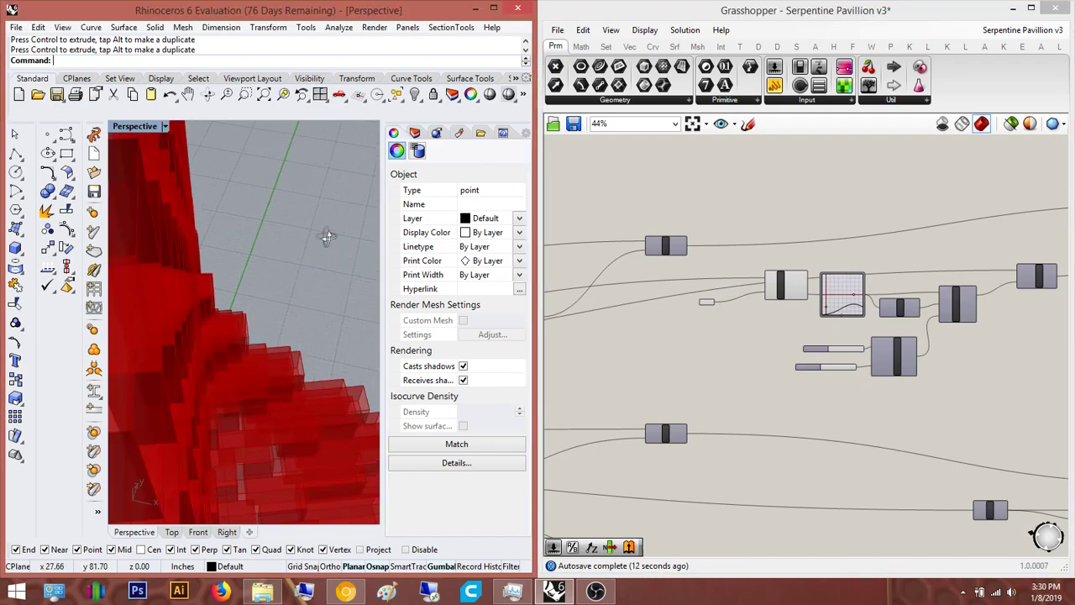
{"action": "scroll", "coordinate": [328, 238], "scroll_direction": "up", "scroll_amount": 2}
{"action": "scroll", "coordinate": [721, 356], "scroll_direction": "down", "scroll_amount": 2}
{"action": "right_click_drag", "start_coordinate": [743, 360], "coordinate": [900, 350]}
{"action": "scroll", "coordinate": [745, 422], "scroll_direction": "up", "scroll_amount": 2}
{"action": "right_click_drag", "start_coordinate": [745, 421], "coordinate": [875, 403]}
{"action": "scroll", "coordinate": [825, 344], "scroll_direction": "up", "scroll_amount": 4}
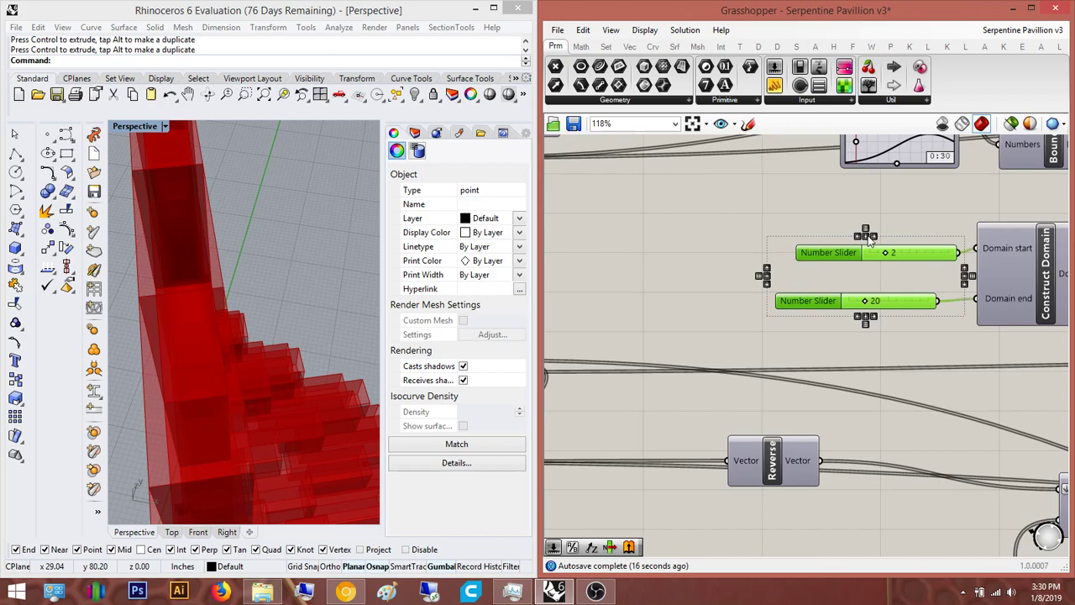
{"action": "key", "text": "ctrl+z"}
{"action": "left_click", "coordinate": [916, 359]}
{"action": "right_click_drag", "start_coordinate": [844, 361], "coordinate": [779, 325]}
{"action": "scroll", "coordinate": [764, 401], "scroll_direction": "down", "scroll_amount": 4}
{"action": "key", "text": "ctrl+z"}
{"action": "scroll", "coordinate": [776, 397], "scroll_direction": "up", "scroll_amount": 4}
{"action": "mouse_move", "coordinate": [815, 366]}
{"action": "left_mouse_down"}
{"action": "mouse_move", "coordinate": [669, 194]}
{"action": "mouse_move", "coordinate": [662, 201]}
{"action": "left_mouse_up"}
{"action": "left_click", "coordinate": [799, 412]}
{"action": "right_click_drag", "start_coordinate": [792, 407], "coordinate": [731, 413]}
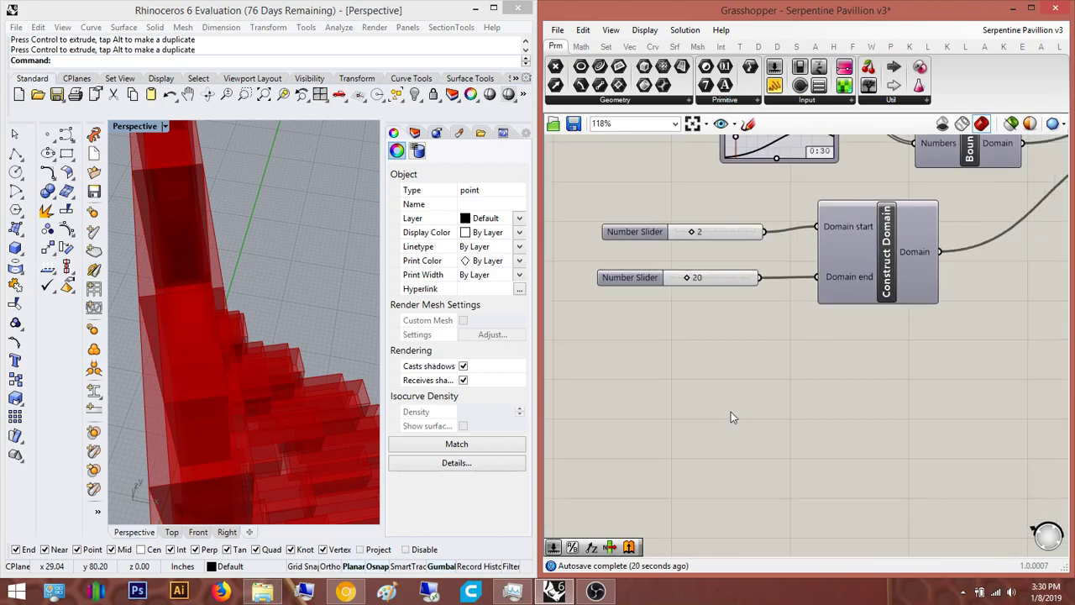
{"action": "scroll", "coordinate": [708, 359], "scroll_direction": "down", "scroll_amount": 4}
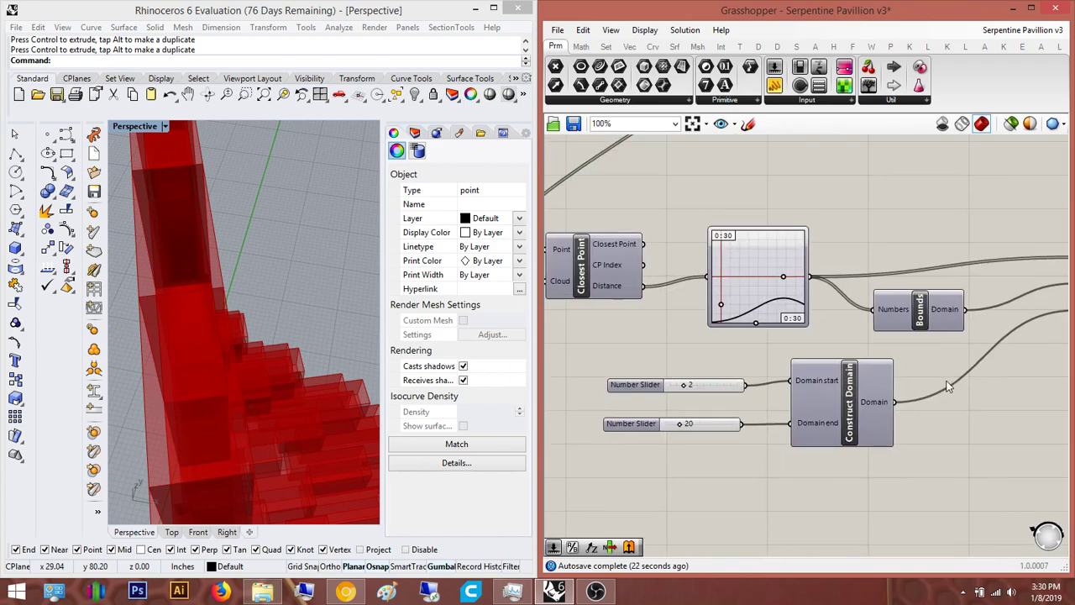
Compare the wall branches on the canvas and examine both brick walls as a whole in the perspective view
{"action": "right_click_drag", "start_coordinate": [828, 331], "coordinate": [766, 349]}
{"action": "right_click_drag", "start_coordinate": [858, 313], "coordinate": [791, 421]}
{"action": "scroll", "coordinate": [915, 262], "scroll_direction": "down", "scroll_amount": 3}
{"action": "right_click_drag", "start_coordinate": [782, 210], "coordinate": [928, 294]}
{"action": "scroll", "coordinate": [763, 334], "scroll_direction": "up", "scroll_amount": 2}
{"action": "right_click_drag", "start_coordinate": [873, 365], "coordinate": [708, 370]}
{"action": "right_click_drag", "start_coordinate": [294, 273], "coordinate": [284, 371]}
{"action": "scroll", "coordinate": [204, 216], "scroll_direction": "down", "scroll_amount": 2}
{"action": "scroll", "coordinate": [325, 334], "scroll_direction": "down", "scroll_amount": 6}
{"action": "left_click", "coordinate": [285, 371]}
{"action": "right_click_drag", "start_coordinate": [985, 343], "coordinate": [699, 323]}
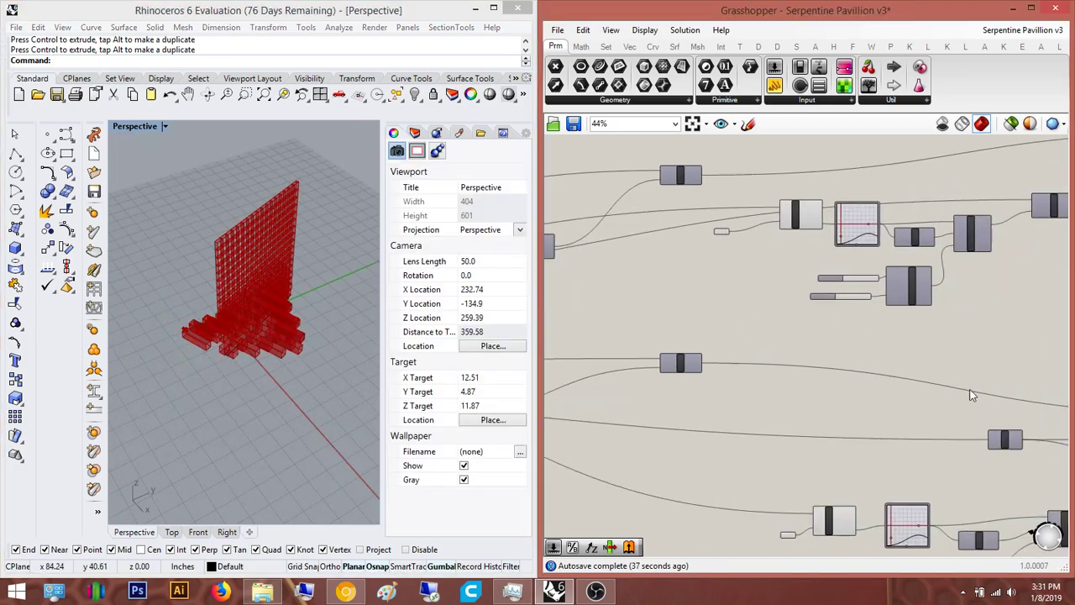
{"action": "scroll", "coordinate": [849, 427], "scroll_direction": "up", "scroll_amount": 3}
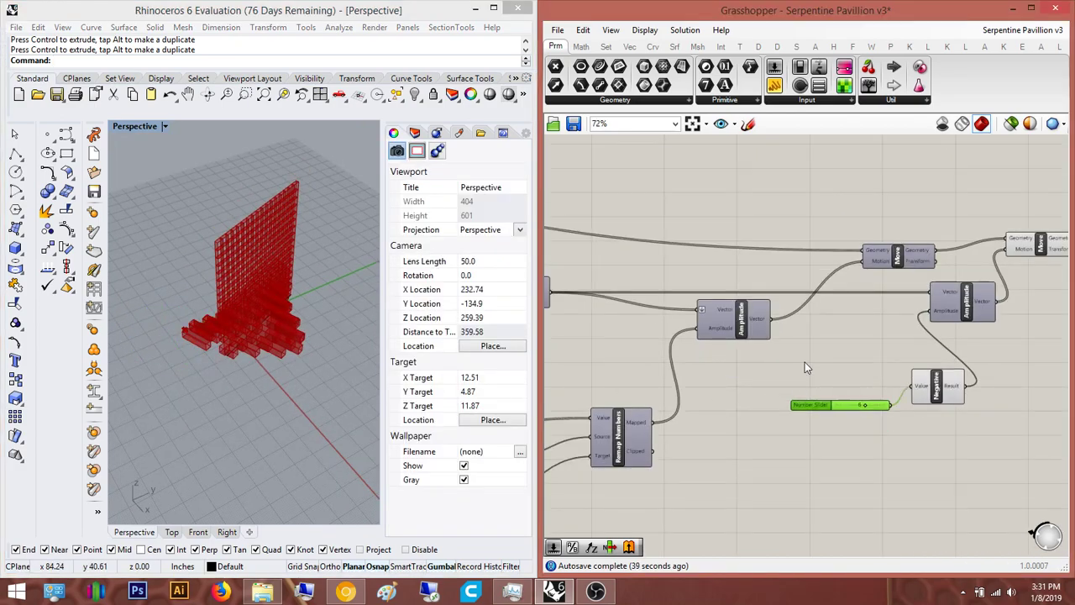
Highlight the lower branch's last Move and examine how far its bricks are shifted from the other wall
{"action": "key", "text": "ctrl+z"}
{"action": "right_click_drag", "start_coordinate": [891, 365], "coordinate": [826, 383]}
{"action": "right_click_drag", "start_coordinate": [705, 385], "coordinate": [764, 456]}
{"action": "scroll", "coordinate": [777, 453], "scroll_direction": "up", "scroll_amount": 1}
{"action": "right_click_drag", "start_coordinate": [1065, 334], "coordinate": [504, 346]}
{"action": "scroll", "coordinate": [886, 383], "scroll_direction": "down", "scroll_amount": 2}
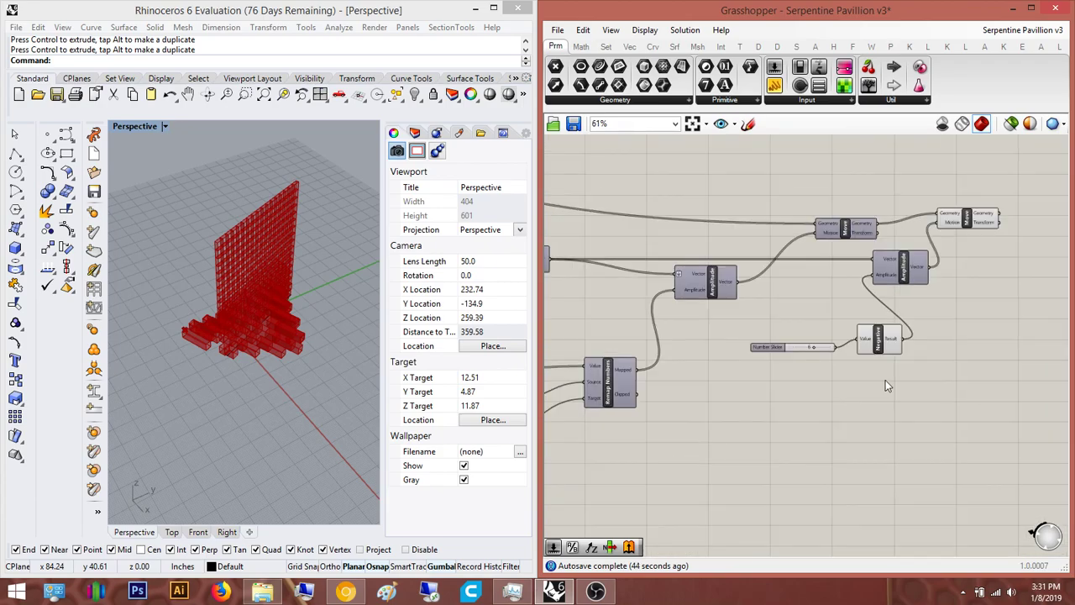
{"action": "right_click_drag", "start_coordinate": [952, 367], "coordinate": [904, 399]}
{"action": "scroll", "coordinate": [903, 398], "scroll_direction": "up", "scroll_amount": 1}
{"action": "left_click_drag", "start_coordinate": [939, 423], "coordinate": [729, 285]}
{"action": "right_click_drag", "start_coordinate": [821, 314], "coordinate": [769, 402]}
{"action": "left_click", "coordinate": [873, 313]}
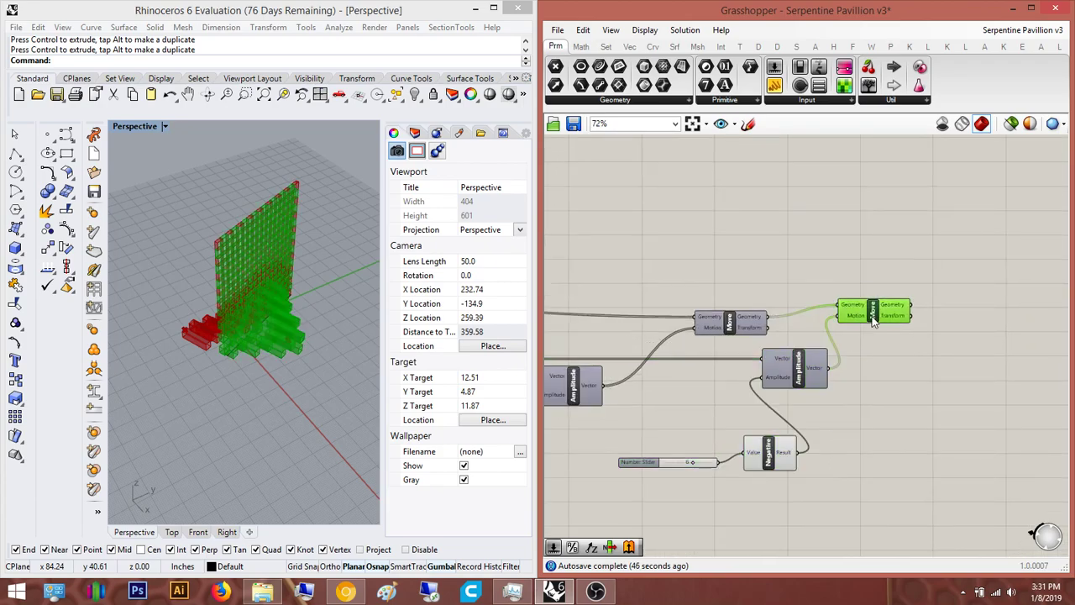
{"action": "scroll", "coordinate": [186, 269], "scroll_direction": "up", "scroll_amount": 8}
{"action": "right_click_drag", "start_coordinate": [231, 249], "coordinate": [308, 198]}
{"action": "scroll", "coordinate": [709, 267], "scroll_direction": "down", "scroll_amount": 3}
{"action": "right_click_drag", "start_coordinate": [790, 281], "coordinate": [855, 471]}
{"action": "scroll", "coordinate": [799, 251], "scroll_direction": "down", "scroll_amount": 1}
{"action": "scroll", "coordinate": [797, 245], "scroll_direction": "up", "scroll_amount": 3}
{"action": "left_click", "coordinate": [895, 316]}
Relocate the lower branch's last Move component upward, next to the upper branch's Move
{"action": "right_click_drag", "start_coordinate": [897, 318], "coordinate": [831, 302]}
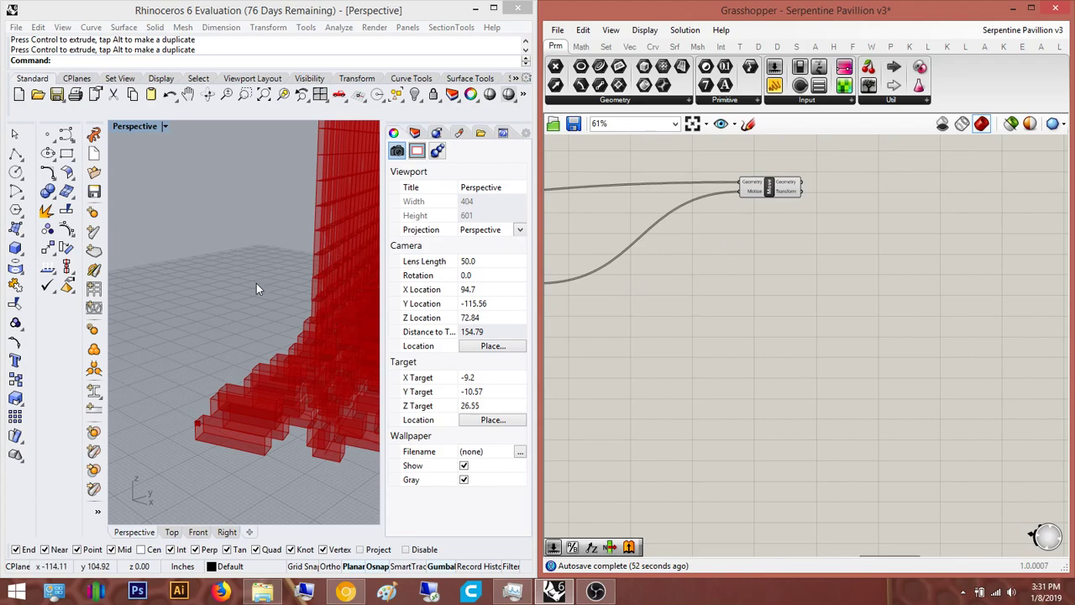
{"action": "scroll", "coordinate": [807, 231], "scroll_direction": "down", "scroll_amount": 3}
{"action": "scroll", "coordinate": [790, 348], "scroll_direction": "up", "scroll_amount": 2}
{"action": "left_click_drag", "start_coordinate": [794, 314], "coordinate": [888, 382]}
{"action": "right_click_drag", "start_coordinate": [882, 372], "coordinate": [940, 409]}
{"action": "scroll", "coordinate": [930, 398], "scroll_direction": "up", "scroll_amount": 3}
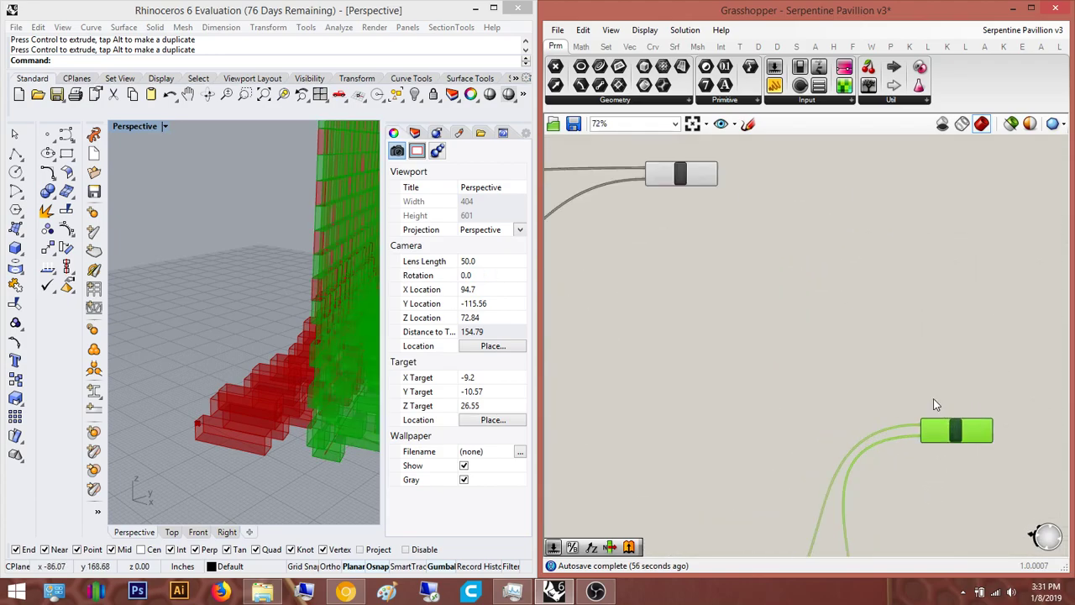
Delete the Negative component between the number slider and the last Amplitude
{"action": "scroll", "coordinate": [931, 411], "scroll_direction": "down", "scroll_amount": 3}
{"action": "right_click_drag", "start_coordinate": [934, 459], "coordinate": [958, 360]}
{"action": "right_click_drag", "start_coordinate": [861, 510], "coordinate": [849, 421]}
{"action": "scroll", "coordinate": [900, 426], "scroll_direction": "up", "scroll_amount": 3}
{"action": "left_click", "coordinate": [828, 450]}
{"action": "key", "text": "Delete"}
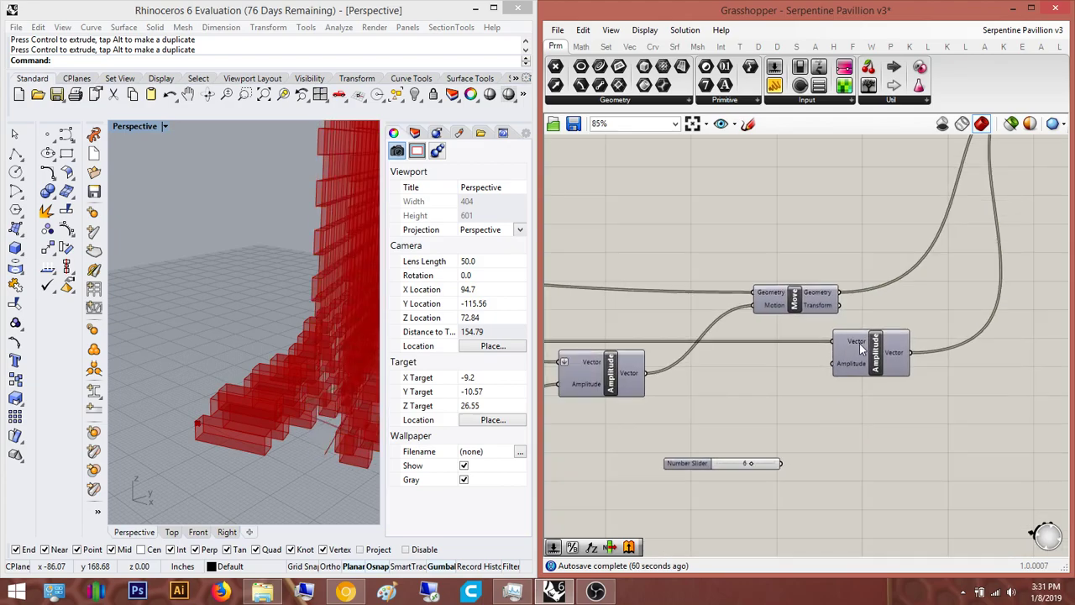
Disconnect the wire from the relocated Move's Geometry input
{"action": "scroll", "coordinate": [859, 351], "scroll_direction": "down", "scroll_amount": 3}
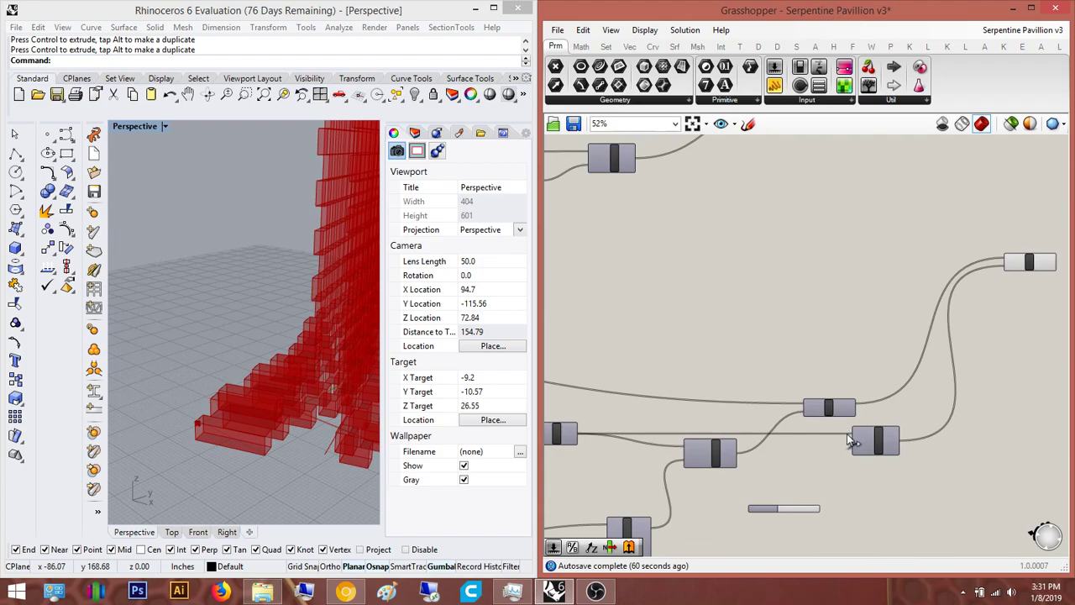
{"action": "scroll", "coordinate": [850, 432], "scroll_direction": "down", "scroll_amount": 4}
{"action": "scroll", "coordinate": [889, 356], "scroll_direction": "up", "scroll_amount": 5}
{"action": "scroll", "coordinate": [889, 356], "scroll_direction": "up", "scroll_amount": 3}
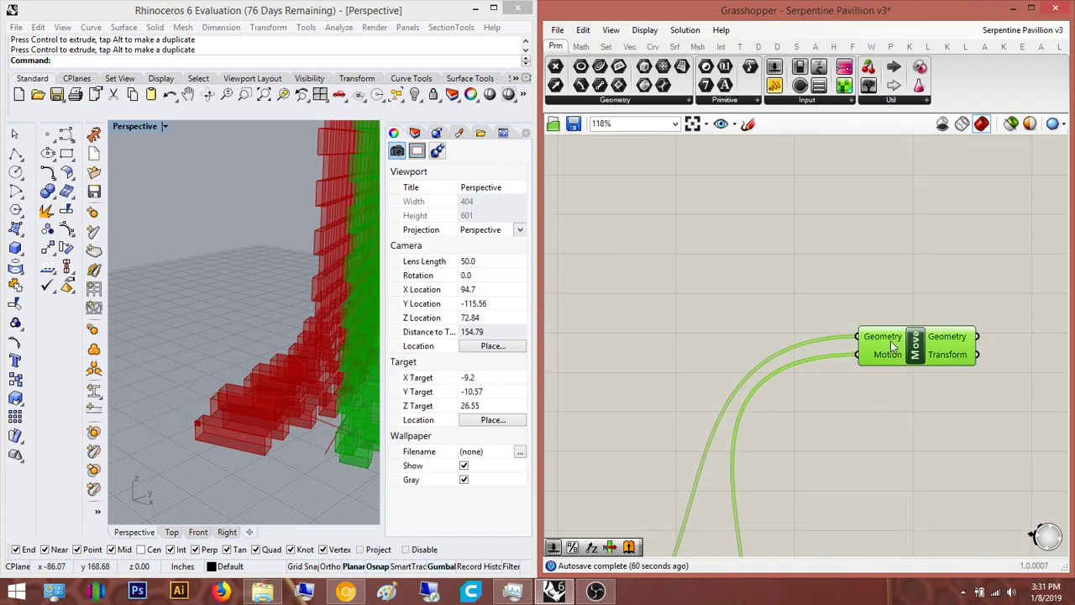
{"action": "right_click", "coordinate": [888, 337]}
{"action": "left_click", "coordinate": [878, 376]}
Relocate the last Amplitude component and its number slider upward, below the upper branch's Move
{"action": "scroll", "coordinate": [934, 521], "scroll_direction": "down", "scroll_amount": 4}
{"action": "left_click_drag", "start_coordinate": [821, 456], "coordinate": [788, 428]}
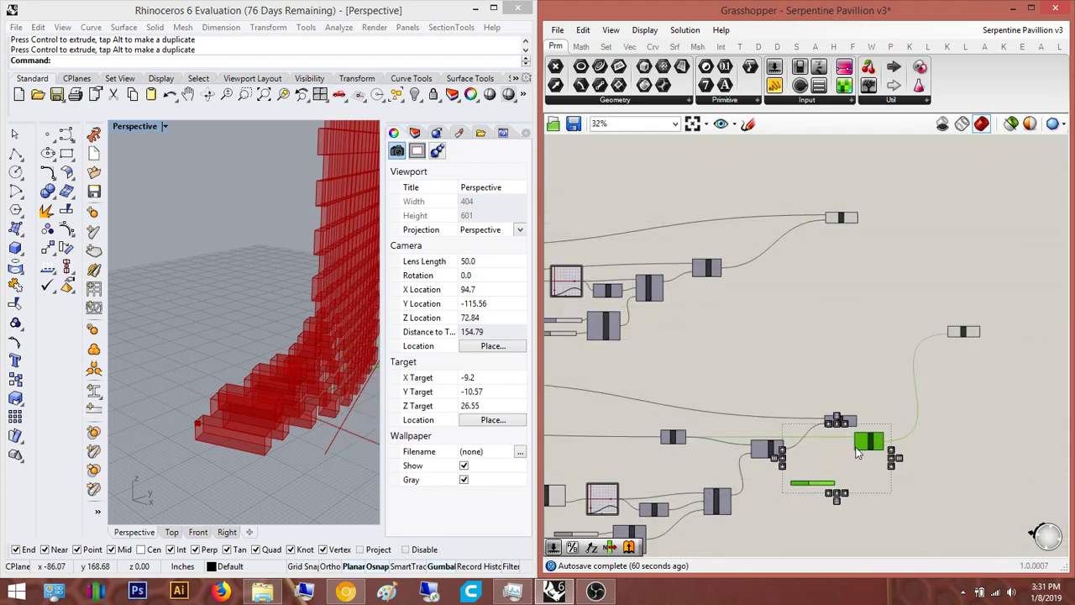
{"action": "left_click_drag", "start_coordinate": [871, 351], "coordinate": [854, 294]}
Reconnect the relocated Amplitude's Vector input to the upstream vector source instead of the lower branch's Reverse output
{"action": "scroll", "coordinate": [854, 294], "scroll_direction": "up", "scroll_amount": 3}
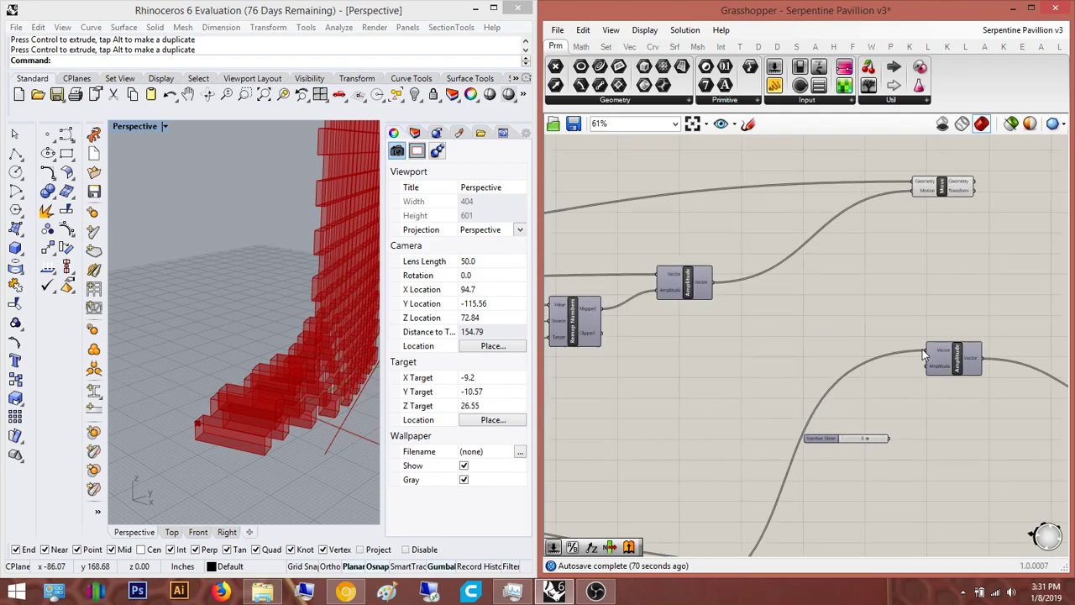
{"action": "scroll", "coordinate": [897, 347], "scroll_direction": "down", "scroll_amount": 2}
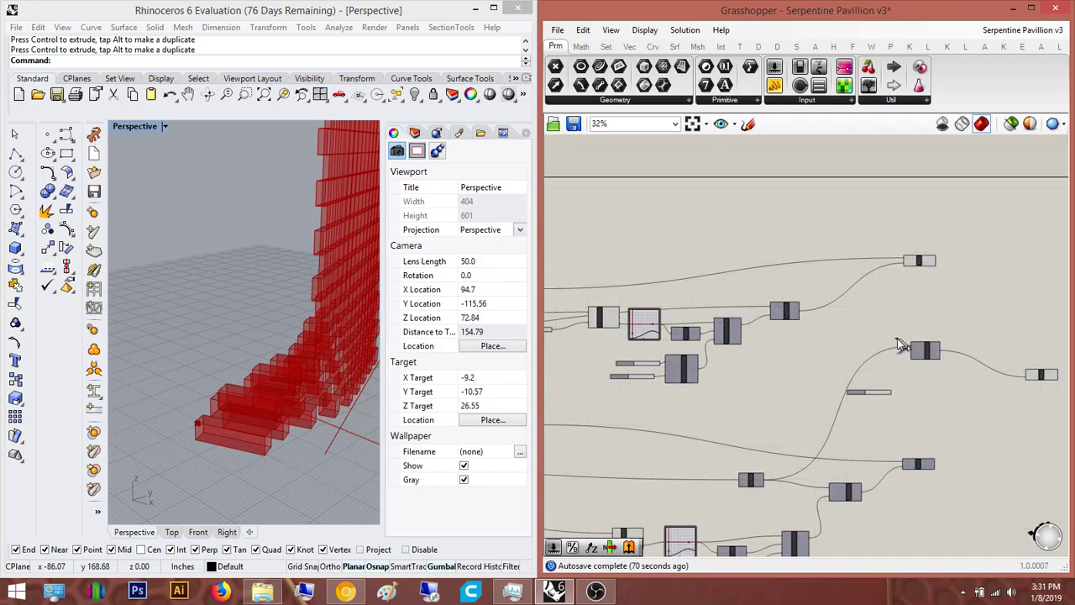
{"action": "scroll", "coordinate": [896, 339], "scroll_direction": "down", "scroll_amount": 5}
{"action": "left_click_drag", "start_coordinate": [897, 339], "coordinate": [581, 400]}
{"action": "scroll", "coordinate": [832, 389], "scroll_direction": "up", "scroll_amount": 10}
{"action": "scroll", "coordinate": [749, 441], "scroll_direction": "up", "scroll_amount": 4}
{"action": "scroll", "coordinate": [752, 439], "scroll_direction": "down", "scroll_amount": 10}
{"action": "scroll", "coordinate": [688, 447], "scroll_direction": "down", "scroll_amount": 3}
{"action": "scroll", "coordinate": [615, 445], "scroll_direction": "up", "scroll_amount": 3}
{"action": "scroll", "coordinate": [798, 450], "scroll_direction": "down", "scroll_amount": 4}
{"action": "scroll", "coordinate": [608, 437], "scroll_direction": "up", "scroll_amount": 3}
{"action": "scroll", "coordinate": [611, 445], "scroll_direction": "up", "scroll_amount": 4}
{"action": "scroll", "coordinate": [814, 436], "scroll_direction": "up", "scroll_amount": 3}
{"action": "scroll", "coordinate": [757, 424], "scroll_direction": "down", "scroll_amount": 3}
{"action": "scroll", "coordinate": [608, 403], "scroll_direction": "up", "scroll_amount": 4}
Reposition the relocated Move component closer to its Amplitude and slightly above it
{"action": "right_click_drag", "start_coordinate": [926, 378], "coordinate": [605, 378]}
{"action": "scroll", "coordinate": [822, 383], "scroll_direction": "down", "scroll_amount": 4}
{"action": "right_click_drag", "start_coordinate": [865, 369], "coordinate": [588, 353]}
{"action": "scroll", "coordinate": [791, 284], "scroll_direction": "up", "scroll_amount": 3}
{"action": "scroll", "coordinate": [791, 284], "scroll_direction": "up", "scroll_amount": 1}
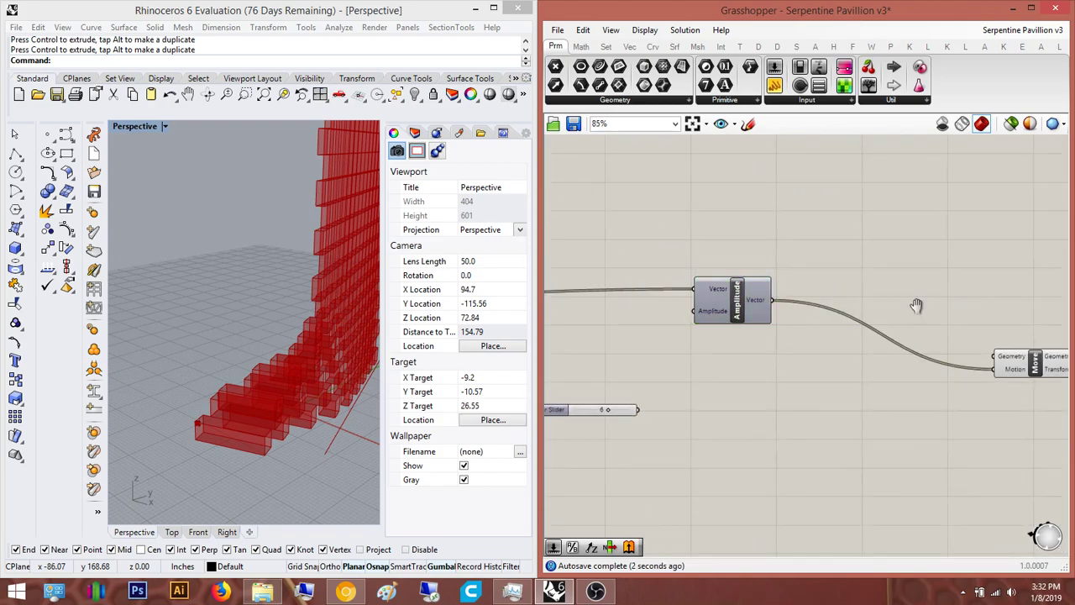
{"action": "right_click_drag", "start_coordinate": [942, 299], "coordinate": [836, 343]}
{"action": "left_click_drag", "start_coordinate": [936, 393], "coordinate": [860, 248]}
{"action": "right_click_drag", "start_coordinate": [731, 348], "coordinate": [836, 403]}
{"action": "left_click", "coordinate": [859, 395]}
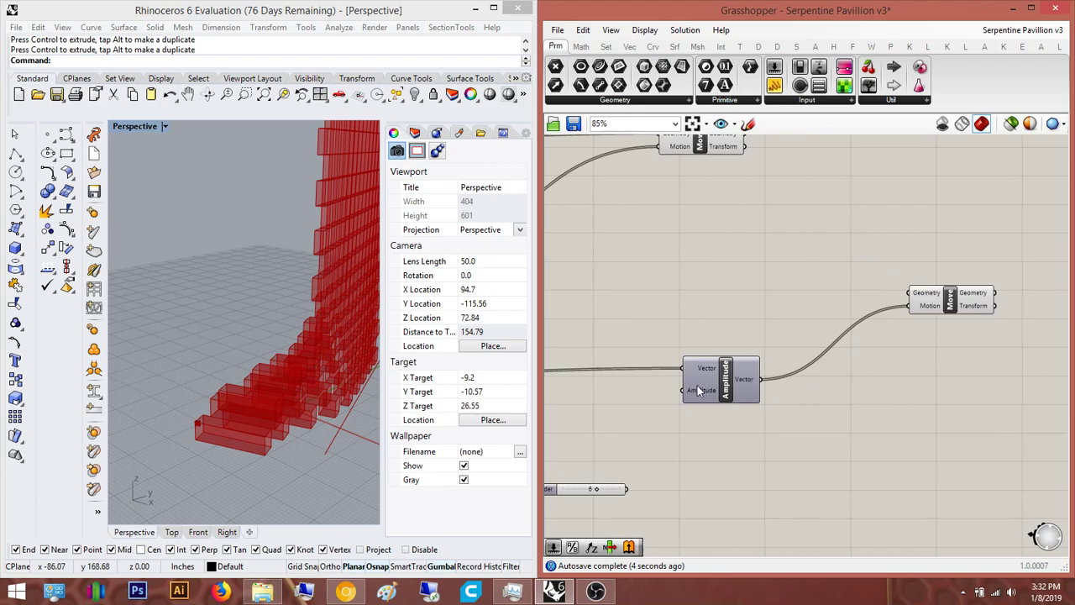
Wire the number slider into the Amplitude's Amplitude input and the upper Move's Geometry output into the relocated Move's Geometry input
{"action": "left_click_drag", "start_coordinate": [683, 391], "coordinate": [633, 501]}
{"action": "right_click_drag", "start_coordinate": [923, 335], "coordinate": [892, 393]}
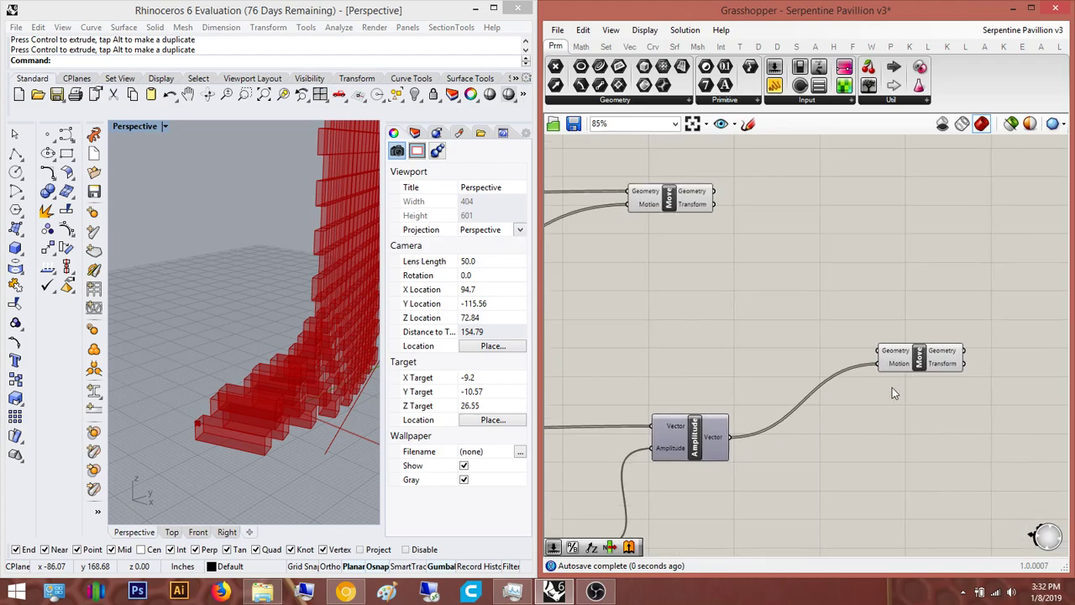
{"action": "left_click_drag", "start_coordinate": [771, 222], "coordinate": [713, 191]}
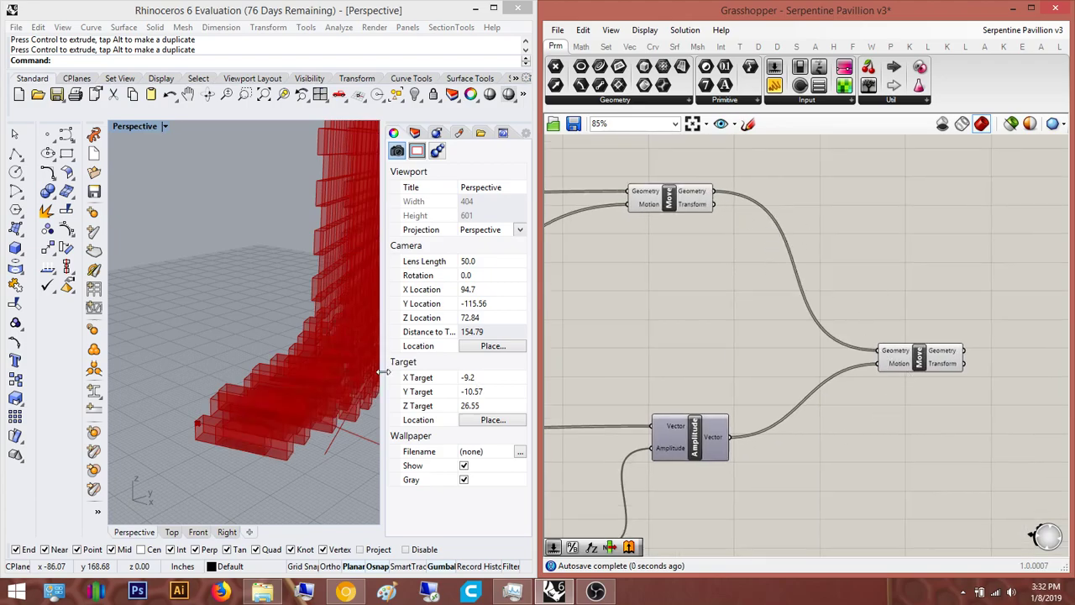
Enable the preview of the lower branch's Move
{"action": "right_click_drag", "start_coordinate": [288, 315], "coordinate": [245, 330]}
{"action": "right_click_drag", "start_coordinate": [780, 522], "coordinate": [788, 365]}
{"action": "scroll", "coordinate": [788, 365], "scroll_direction": "down", "scroll_amount": 3}
{"action": "right_click_drag", "start_coordinate": [716, 540], "coordinate": [738, 453]}
{"action": "scroll", "coordinate": [738, 409], "scroll_direction": "up", "scroll_amount": 2}
{"action": "middle_click", "coordinate": [744, 415]}
{"action": "left_click", "coordinate": [771, 388]}
Disable the preview of the first Move in the upper branch
{"action": "right_click_drag", "start_coordinate": [685, 214], "coordinate": [777, 353]}
{"action": "scroll", "coordinate": [777, 353], "scroll_direction": "down", "scroll_amount": 4}
{"action": "right_click_drag", "start_coordinate": [809, 239], "coordinate": [815, 314]}
{"action": "scroll", "coordinate": [816, 314], "scroll_direction": "up", "scroll_amount": 3}
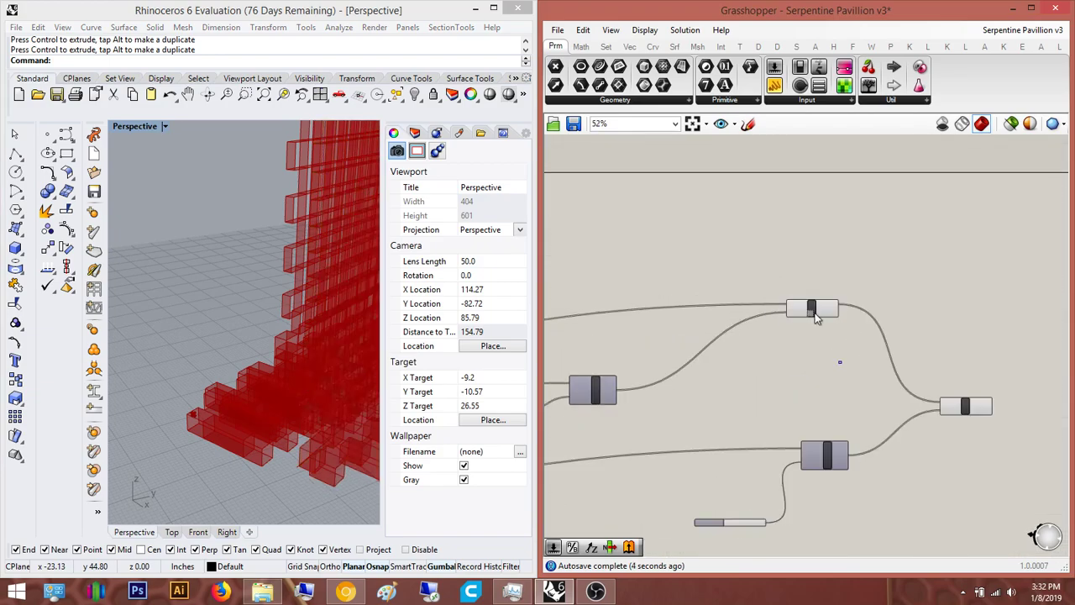
{"action": "left_click", "coordinate": [816, 312]}
{"action": "middle_click", "coordinate": [812, 289]}
{"action": "left_click", "coordinate": [838, 262]}
{"action": "left_click", "coordinate": [960, 246]}
{"action": "right_click_drag", "start_coordinate": [912, 388], "coordinate": [842, 395]}
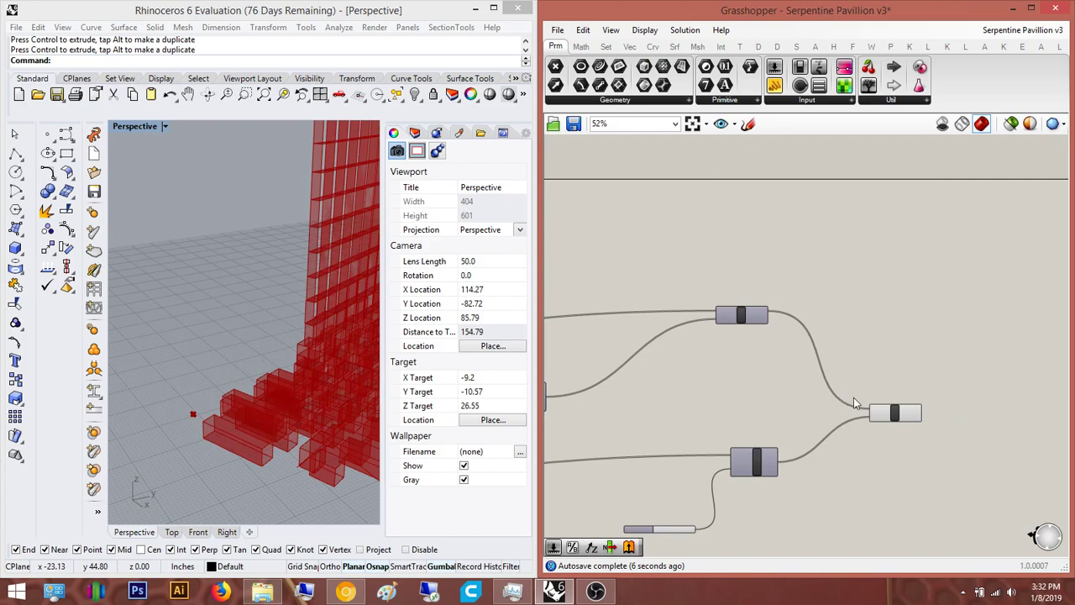
Highlight the relocated Move and examine how its shifted bricks interlock with the lower branch's wall
{"action": "left_click", "coordinate": [895, 412]}
{"action": "right_click_drag", "start_coordinate": [225, 252], "coordinate": [314, 229]}
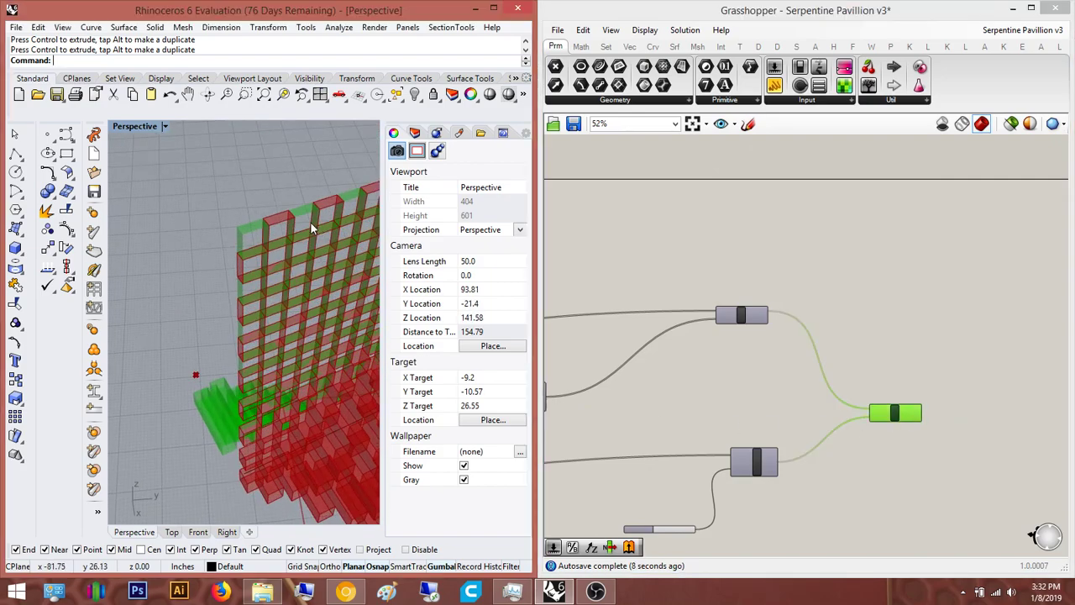
{"action": "scroll", "coordinate": [227, 225], "scroll_direction": "up", "scroll_amount": 5}
{"action": "scroll", "coordinate": [226, 229], "scroll_direction": "down", "scroll_amount": 2}
{"action": "right_click_drag", "start_coordinate": [741, 417], "coordinate": [772, 353]}
{"action": "scroll", "coordinate": [743, 441], "scroll_direction": "up", "scroll_amount": 5}
{"action": "mouse_move", "coordinate": [736, 436]}
{"action": "left_mouse_down"}
{"action": "mouse_move", "coordinate": [659, 433]}
{"action": "mouse_move", "coordinate": [738, 435]}
{"action": "left_mouse_up"}
{"action": "right_click_drag", "start_coordinate": [240, 348], "coordinate": [269, 233]}
{"action": "scroll", "coordinate": [271, 234], "scroll_direction": "up", "scroll_amount": 5}
{"action": "scroll", "coordinate": [314, 327], "scroll_direction": "up", "scroll_amount": 6}
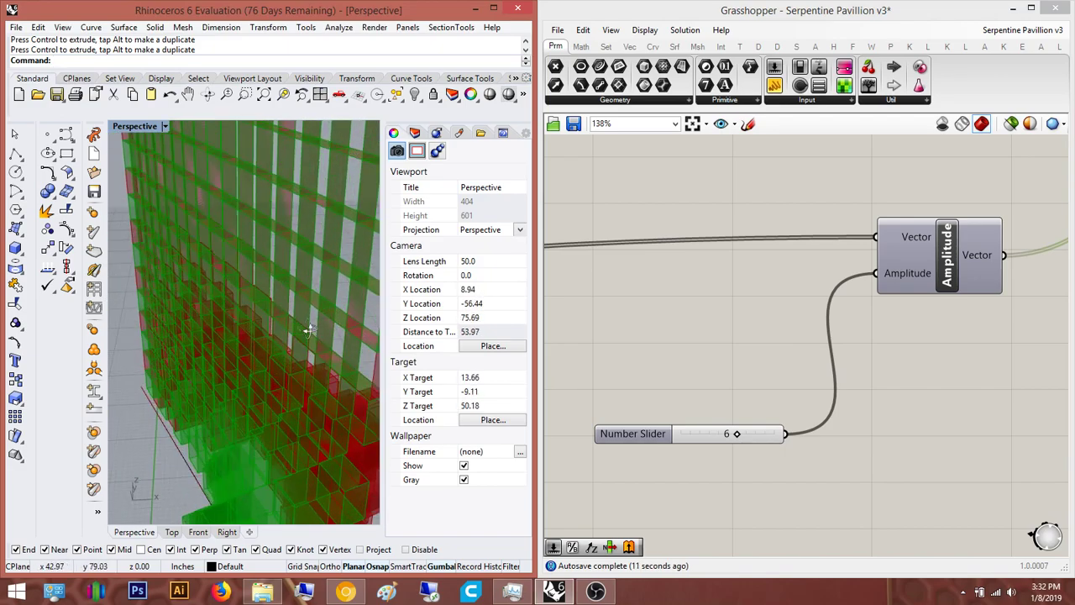
{"action": "right_click_drag", "start_coordinate": [314, 327], "coordinate": [193, 333]}
{"action": "scroll", "coordinate": [193, 334], "scroll_direction": "down", "scroll_amount": 14}
{"action": "scroll", "coordinate": [255, 386], "scroll_direction": "up", "scroll_amount": 12}
{"action": "right_click_drag", "start_coordinate": [255, 386], "coordinate": [266, 315]}
{"action": "scroll", "coordinate": [266, 315], "scroll_direction": "down", "scroll_amount": 6}
Clear the Move highlight and examine the upper branch's Construct Domain sliders against the wall profile
{"action": "right_click_drag", "start_coordinate": [849, 356], "coordinate": [849, 356]}
{"action": "right_click_drag", "start_coordinate": [869, 345], "coordinate": [865, 339]}
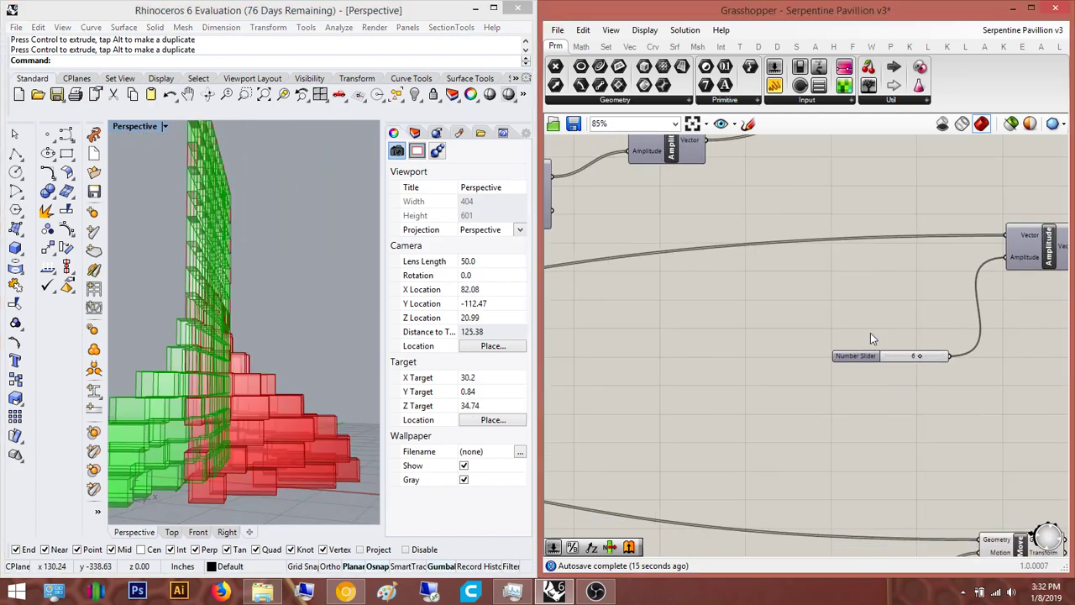
{"action": "scroll", "coordinate": [886, 323], "scroll_direction": "down", "scroll_amount": 3}
{"action": "scroll", "coordinate": [794, 265], "scroll_direction": "up", "scroll_amount": 5}
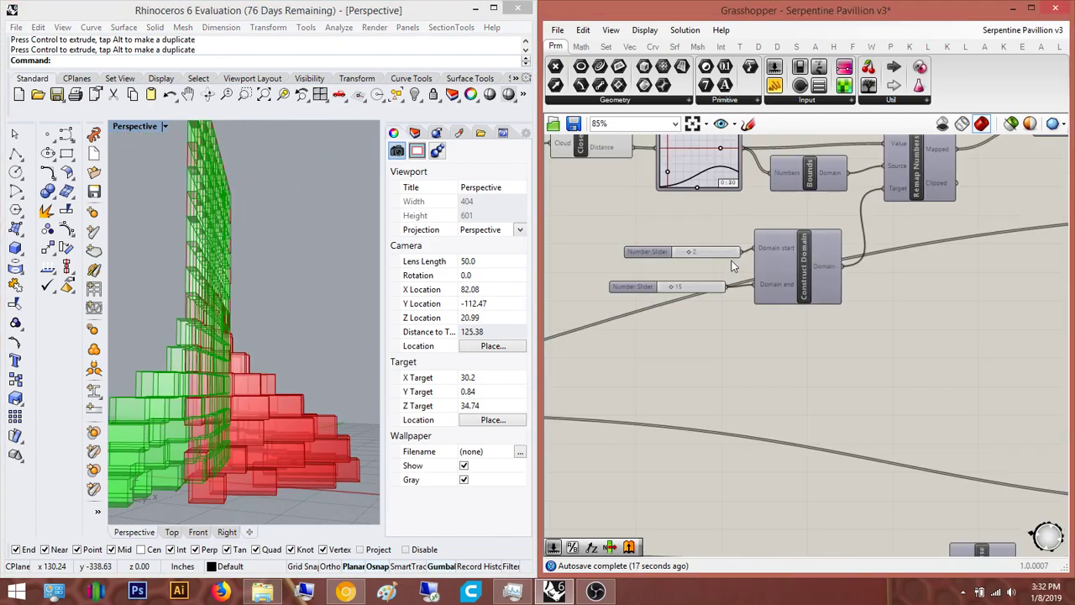
{"action": "scroll", "coordinate": [791, 257], "scroll_direction": "down", "scroll_amount": 4}
{"action": "scroll", "coordinate": [957, 245], "scroll_direction": "up", "scroll_amount": 4}
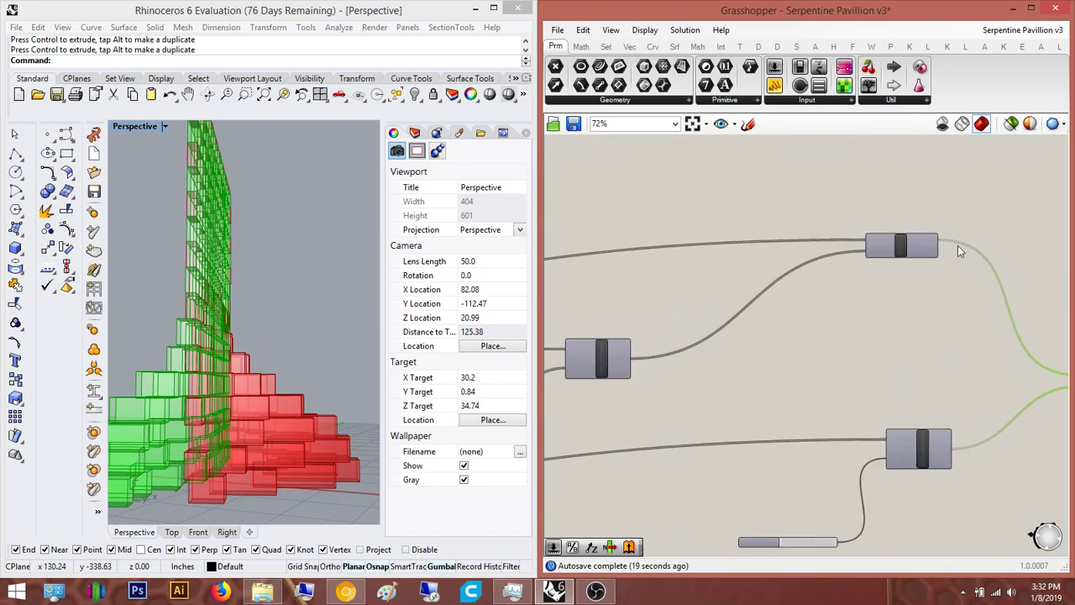
{"action": "left_click", "coordinate": [909, 258]}
{"action": "right_click_drag", "start_coordinate": [704, 366], "coordinate": [788, 328]}
{"action": "scroll", "coordinate": [922, 269], "scroll_direction": "down", "scroll_amount": 3}
{"action": "scroll", "coordinate": [632, 386], "scroll_direction": "up", "scroll_amount": 3}
{"action": "right_click_drag", "start_coordinate": [615, 380], "coordinate": [776, 330]}
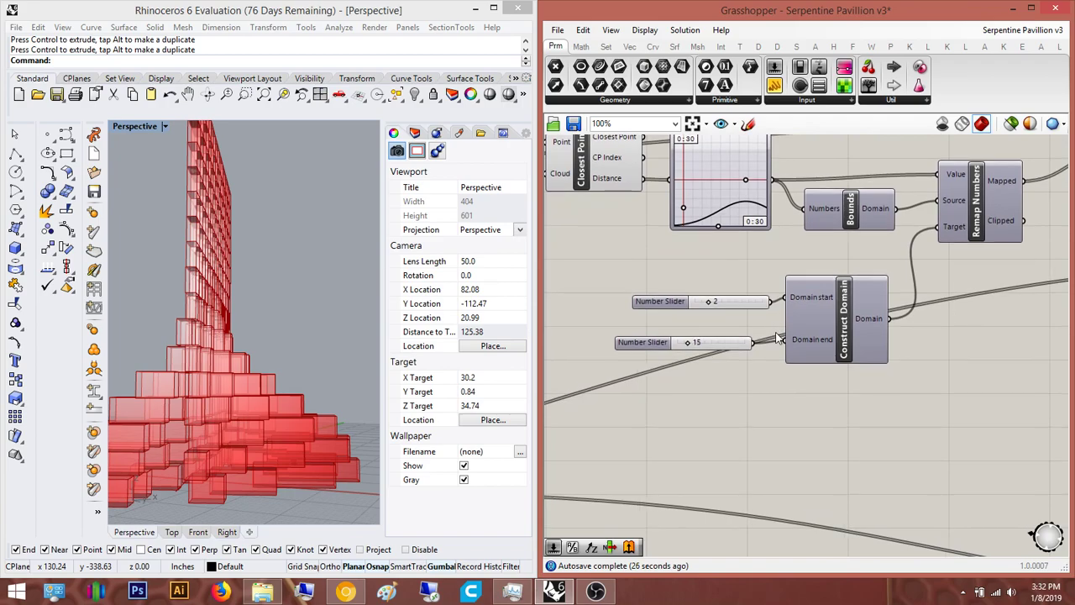
Disable the preview of the relocated Move at the end of the upper branch
{"action": "scroll", "coordinate": [872, 337], "scroll_direction": "down", "scroll_amount": 3}
{"action": "right_click_drag", "start_coordinate": [1006, 332], "coordinate": [672, 338]}
{"action": "scroll", "coordinate": [980, 358], "scroll_direction": "down", "scroll_amount": 3}
{"action": "right_click_drag", "start_coordinate": [991, 357], "coordinate": [849, 357]}
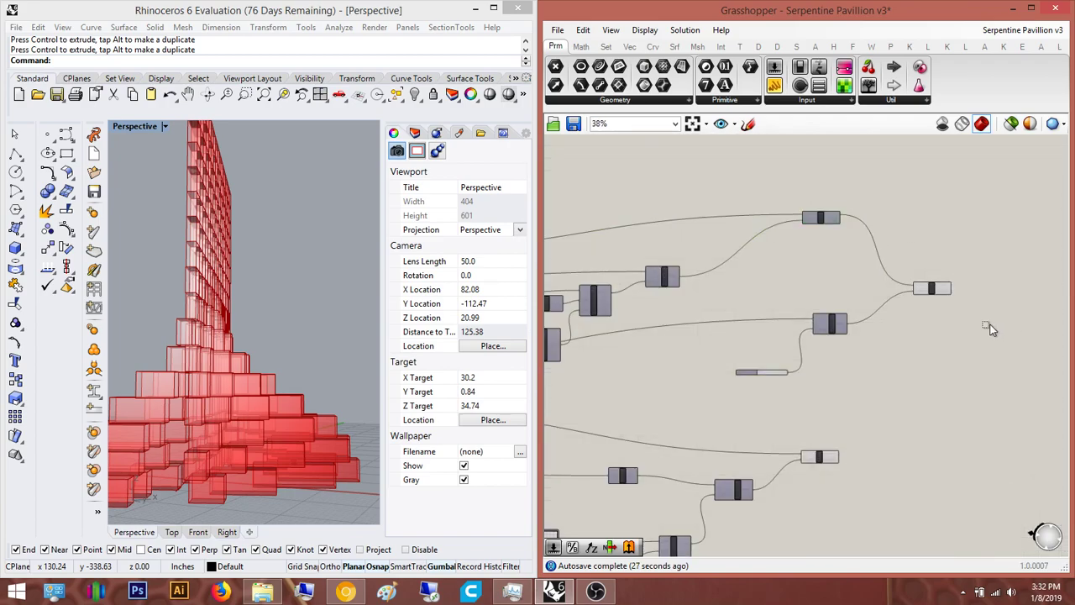
{"action": "left_click", "coordinate": [929, 288]}
{"action": "middle_click", "coordinate": [943, 247]}
{"action": "left_click", "coordinate": [985, 205]}
Enable the preview of the upper branch's first Move and orbit to view the gap between the two walls
{"action": "left_click", "coordinate": [825, 217]}
{"action": "middle_click", "coordinate": [824, 216]}
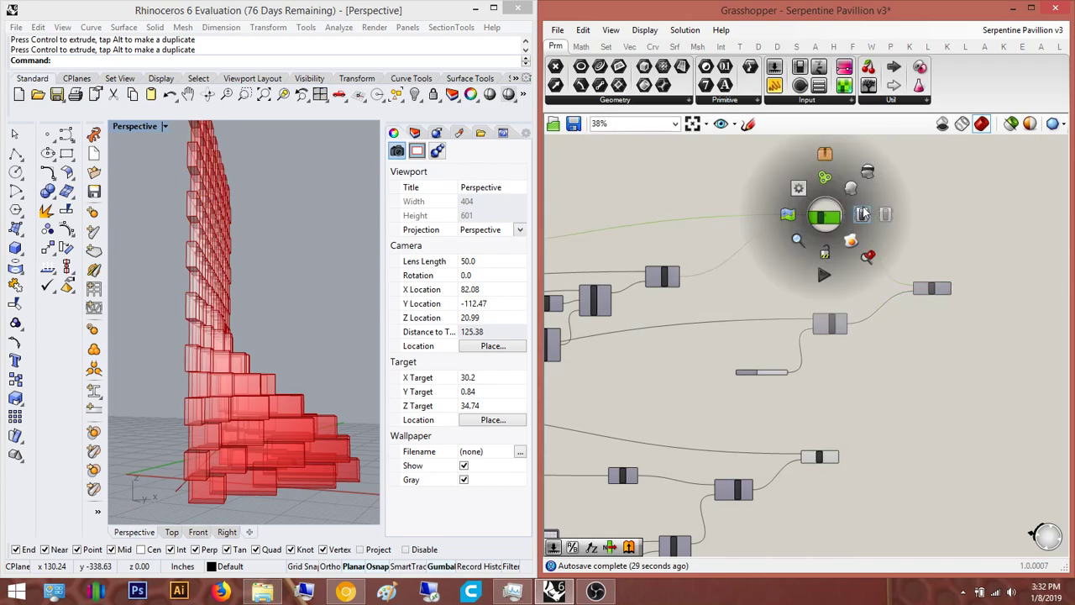
{"action": "left_click", "coordinate": [850, 189]}
{"action": "right_click_drag", "start_coordinate": [339, 339], "coordinate": [202, 161]}
{"action": "left_click", "coordinate": [807, 284]}
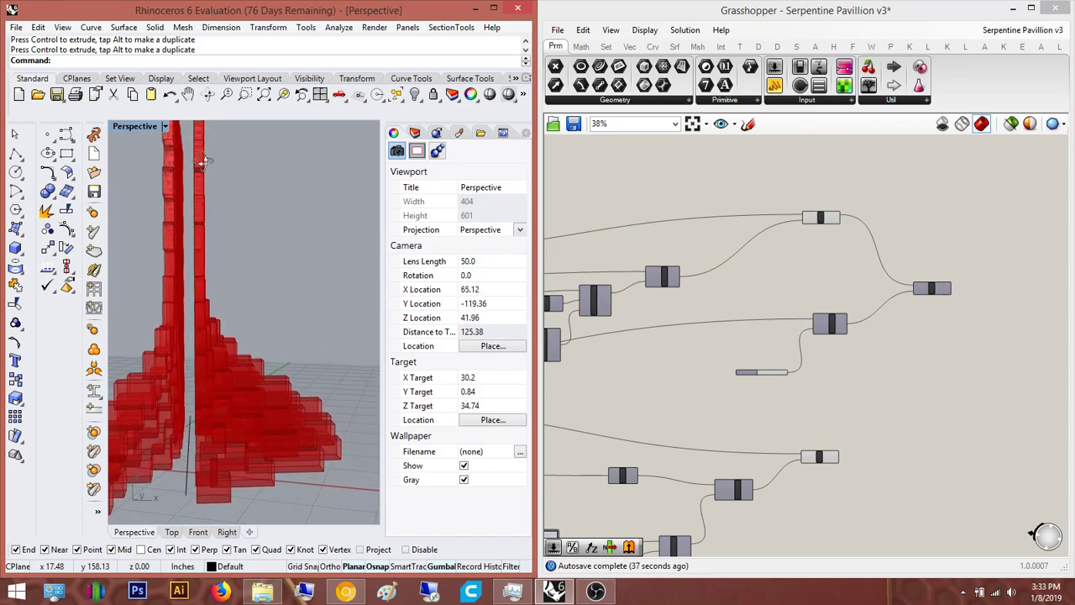
{"action": "right_click_drag", "start_coordinate": [705, 364], "coordinate": [733, 353]}
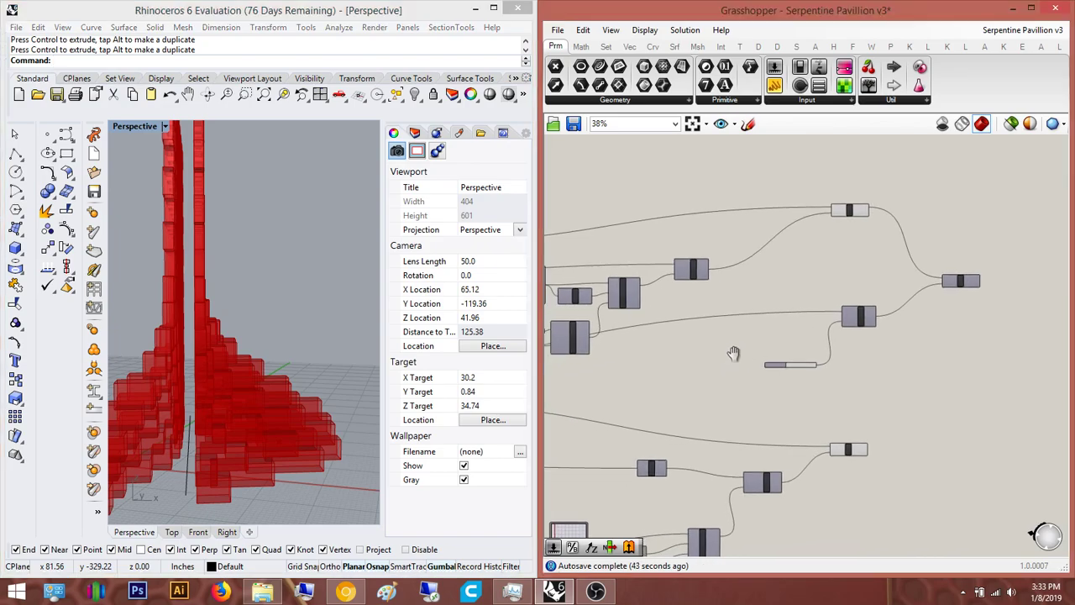
Disable the preview of the upper branch's second-stage Move and of the lower branch's last Move
{"action": "scroll", "coordinate": [722, 348], "scroll_direction": "up", "scroll_amount": 5}
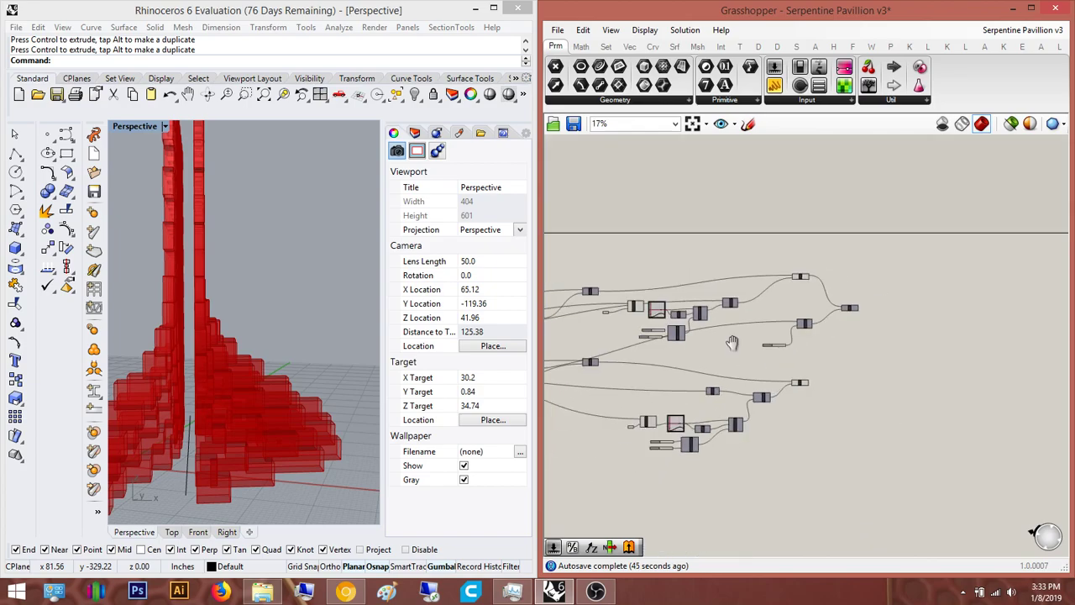
{"action": "left_click_drag", "start_coordinate": [972, 274], "coordinate": [882, 175]}
{"action": "key", "text": "space"}
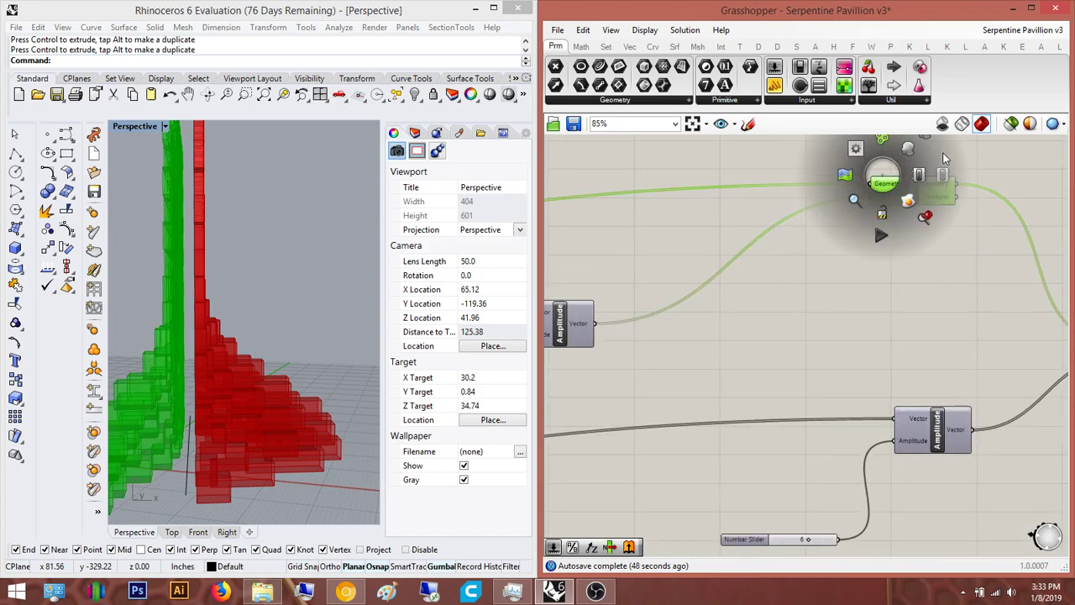
{"action": "left_click", "coordinate": [930, 146]}
{"action": "scroll", "coordinate": [991, 339], "scroll_direction": "down", "scroll_amount": 5}
{"action": "left_click_drag", "start_coordinate": [972, 444], "coordinate": [818, 354]}
{"action": "key", "text": "space"}
{"action": "left_click", "coordinate": [914, 326]}
{"action": "scroll", "coordinate": [796, 377], "scroll_direction": "up", "scroll_amount": 4}
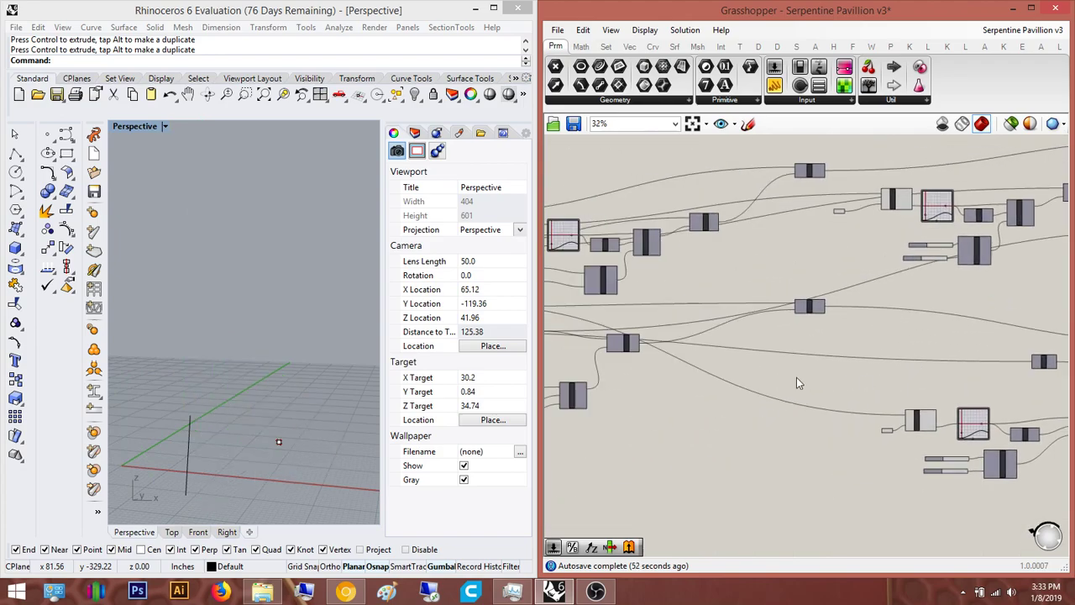
Enable the preview of the first-stage Move in both branches and orbit to view the resulting brick walls from above
{"action": "scroll", "coordinate": [876, 475], "scroll_direction": "down", "scroll_amount": 3}
{"action": "left_click_drag", "start_coordinate": [830, 514], "coordinate": [770, 242]}
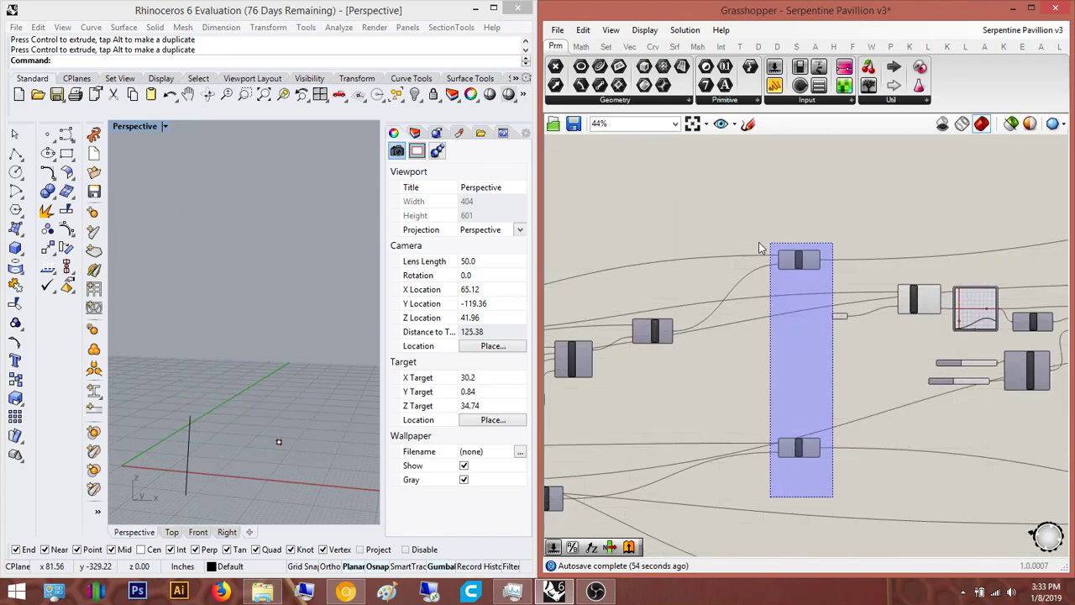
{"action": "key", "text": "space"}
{"action": "left_click", "coordinate": [791, 241]}
{"action": "left_click", "coordinate": [802, 346]}
{"action": "right_click_drag", "start_coordinate": [800, 349], "coordinate": [783, 362]}
{"action": "right_click_drag", "start_coordinate": [245, 256], "coordinate": [277, 425]}
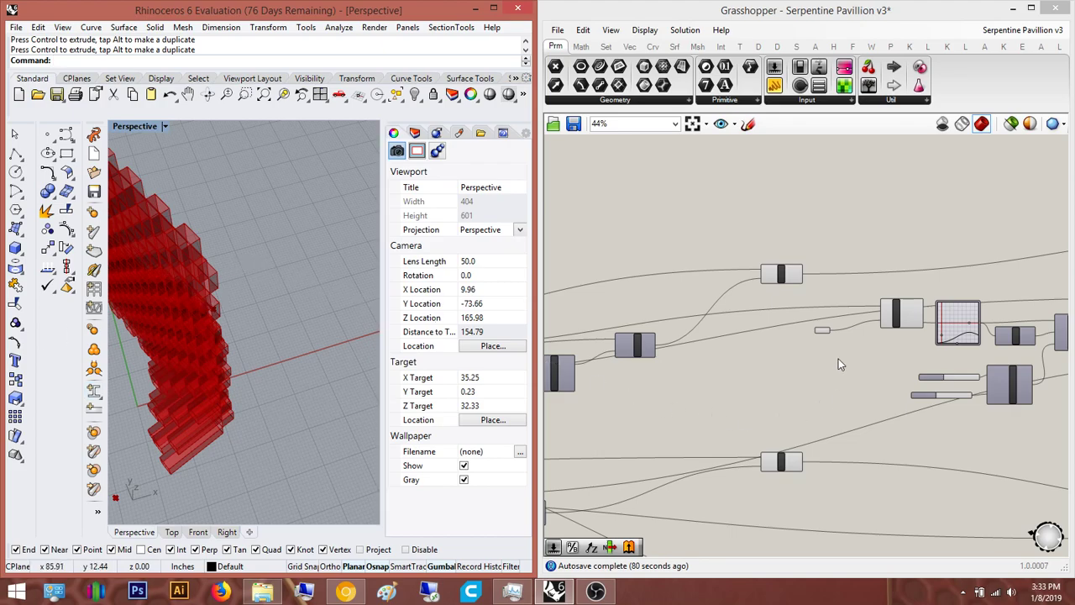
Examine the start and end sliders feeding the lower branch's last Construct Domain
{"action": "scroll", "coordinate": [1025, 398], "scroll_direction": "up", "scroll_amount": 6}
{"action": "left_click", "coordinate": [863, 428]}
{"action": "scroll", "coordinate": [862, 432], "scroll_direction": "down", "scroll_amount": 3}
{"action": "right_click_drag", "start_coordinate": [861, 529], "coordinate": [766, 343]}
{"action": "right_click_drag", "start_coordinate": [759, 396], "coordinate": [807, 230]}
{"action": "right_click_drag", "start_coordinate": [850, 527], "coordinate": [820, 403]}
{"action": "scroll", "coordinate": [820, 403], "scroll_direction": "up", "scroll_amount": 4}
{"action": "left_click", "coordinate": [818, 401]}
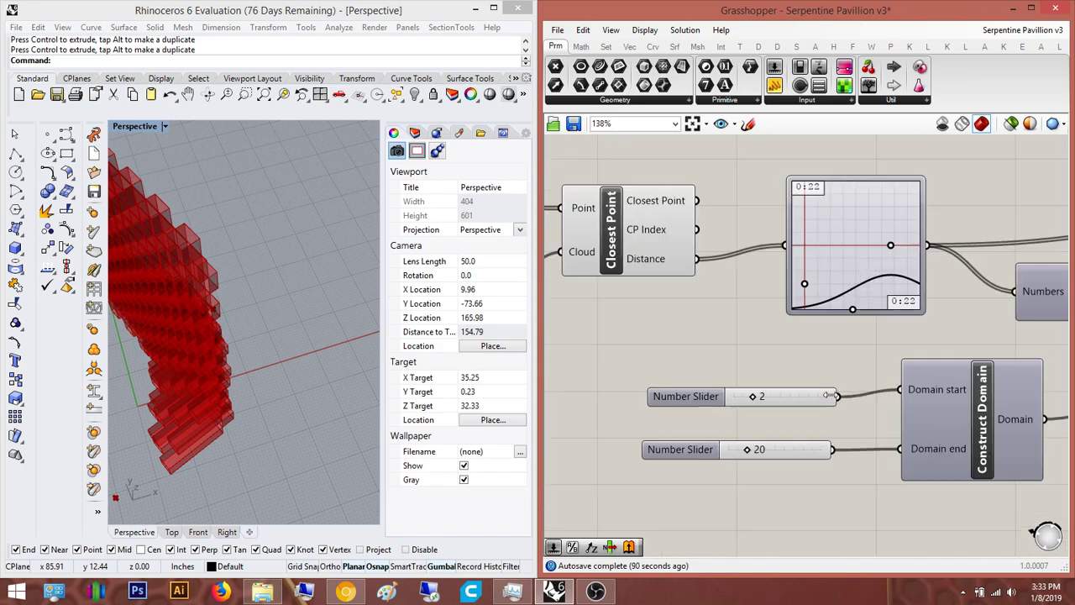
{"action": "scroll", "coordinate": [819, 405], "scroll_direction": "down", "scroll_amount": 4}
{"action": "scroll", "coordinate": [793, 371], "scroll_direction": "up", "scroll_amount": 3}
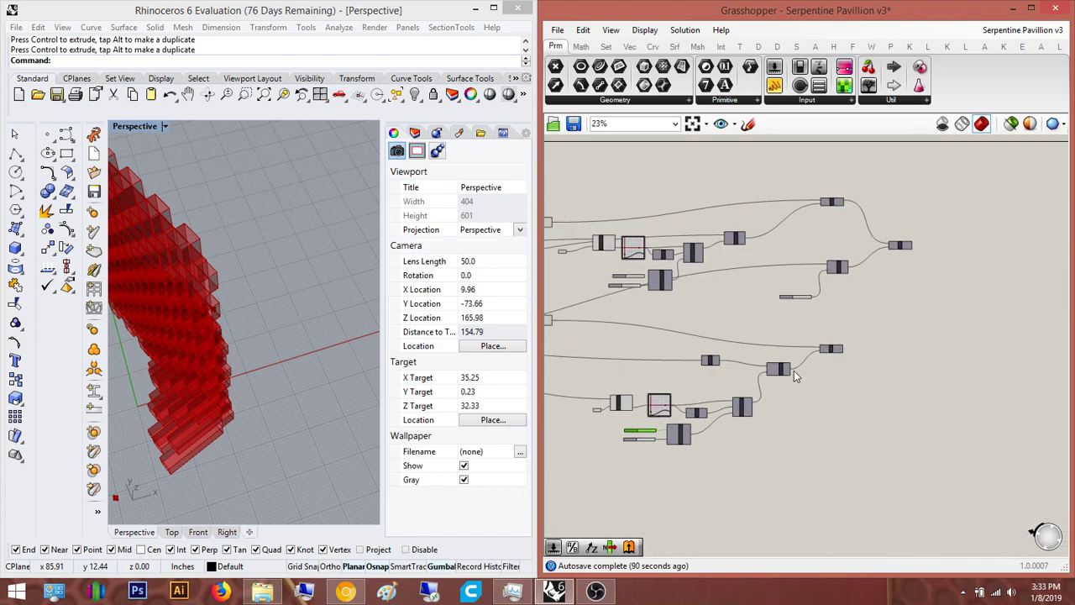
Trace the lower branch's wiring and examine how its Closest Point, Graph Mapper and domain sliders drive the brick shift
{"action": "scroll", "coordinate": [780, 308], "scroll_direction": "up", "scroll_amount": 3}
{"action": "scroll", "coordinate": [797, 304], "scroll_direction": "down", "scroll_amount": 5}
{"action": "scroll", "coordinate": [724, 457], "scroll_direction": "up", "scroll_amount": 5}
{"action": "right_click_drag", "start_coordinate": [766, 426], "coordinate": [1066, 184]}
{"action": "scroll", "coordinate": [834, 377], "scroll_direction": "down", "scroll_amount": 2}
{"action": "scroll", "coordinate": [755, 399], "scroll_direction": "up", "scroll_amount": 3}
{"action": "right_click_drag", "start_coordinate": [755, 400], "coordinate": [838, 397]}
{"action": "scroll", "coordinate": [797, 375], "scroll_direction": "down", "scroll_amount": 3}
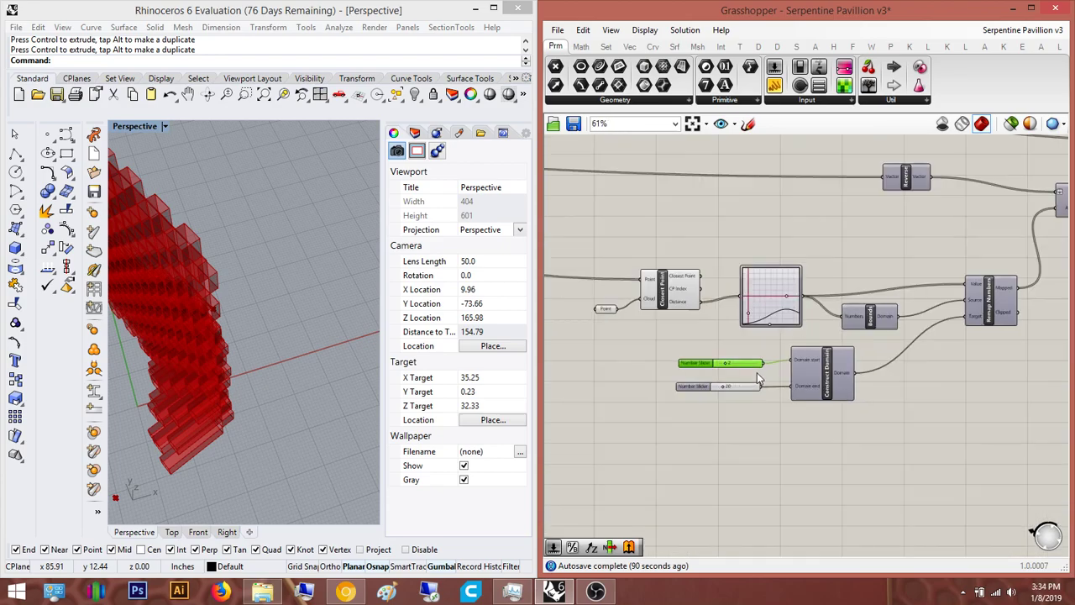
{"action": "right_click_drag", "start_coordinate": [765, 380], "coordinate": [907, 409]}
{"action": "scroll", "coordinate": [907, 409], "scroll_direction": "down", "scroll_amount": 3}
{"action": "scroll", "coordinate": [829, 367], "scroll_direction": "up", "scroll_amount": 1}
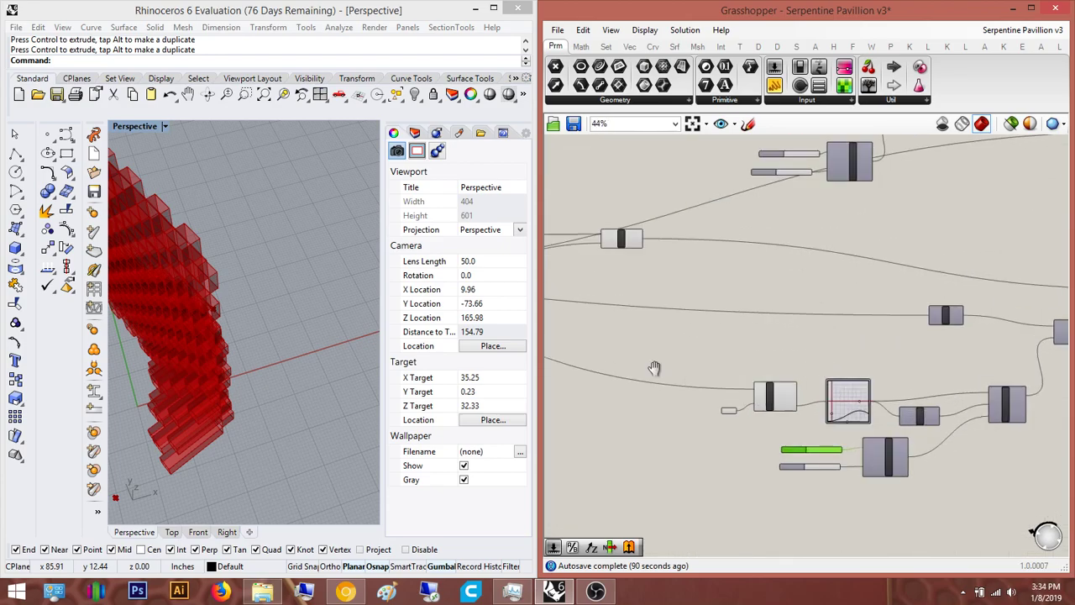
{"action": "scroll", "coordinate": [704, 278], "scroll_direction": "up", "scroll_amount": 3}
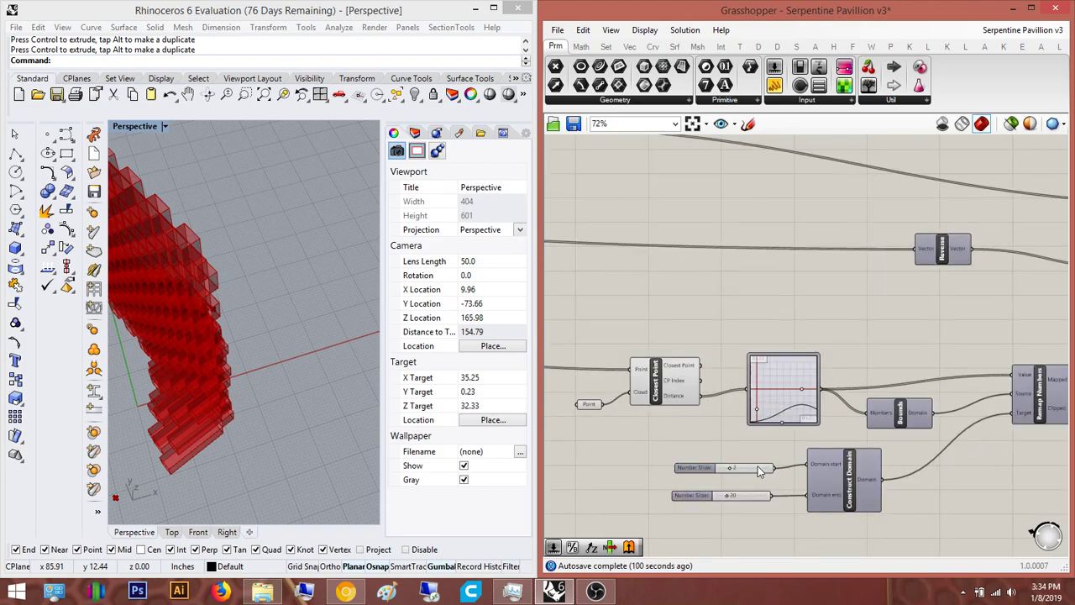
{"action": "scroll", "coordinate": [730, 470], "scroll_direction": "up", "scroll_amount": 3}
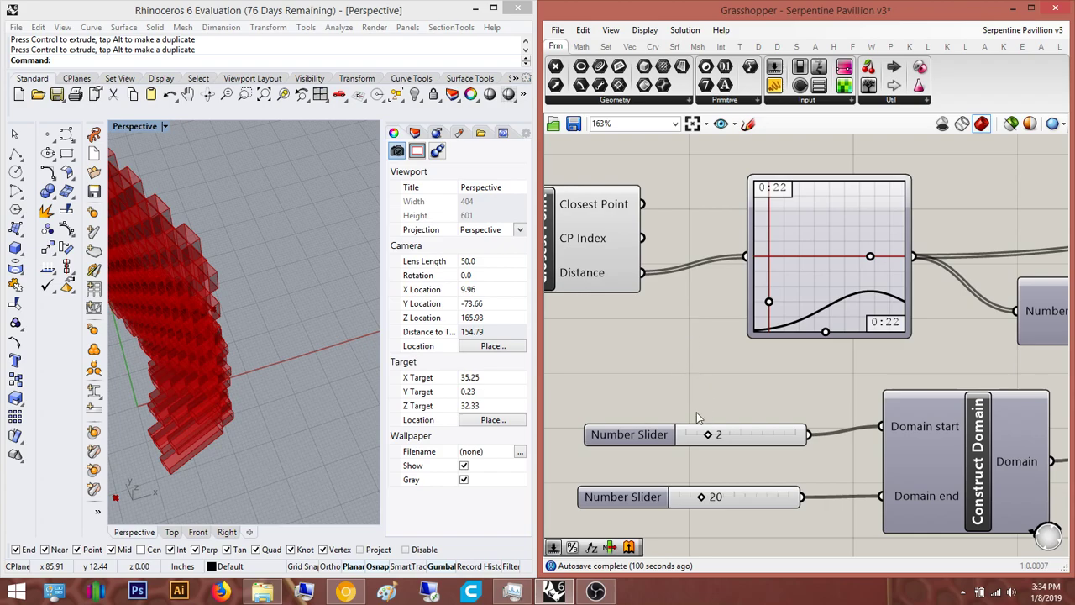
{"action": "scroll", "coordinate": [715, 361], "scroll_direction": "down", "scroll_amount": 5}
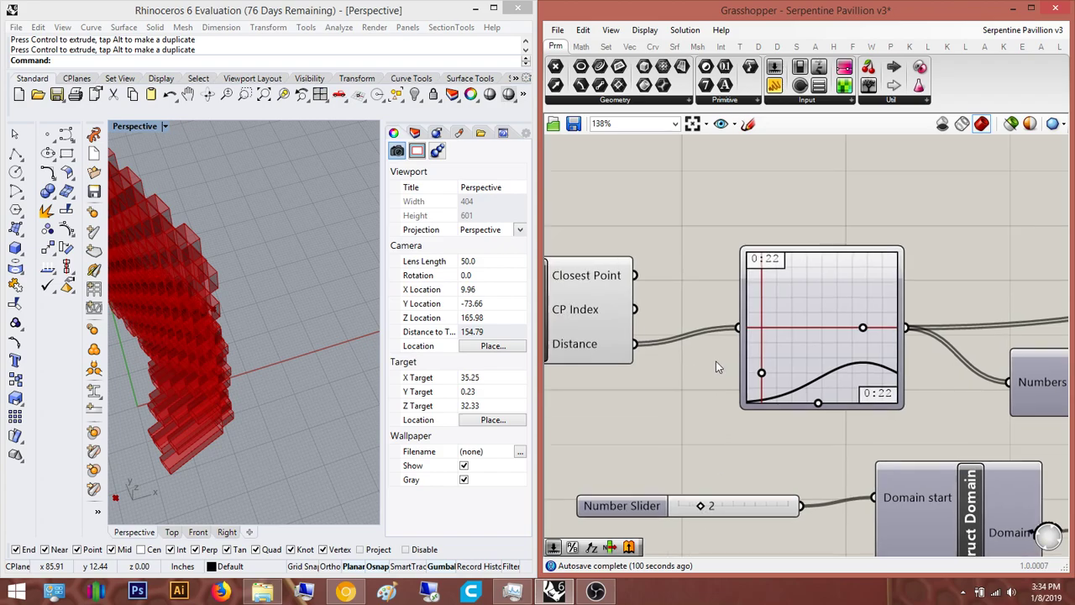
Add an Addition component near the lower branch's Reverse and Amplitude components
{"action": "scroll", "coordinate": [747, 333], "scroll_direction": "up", "scroll_amount": 3}
{"action": "double_click", "coordinate": [746, 332]}
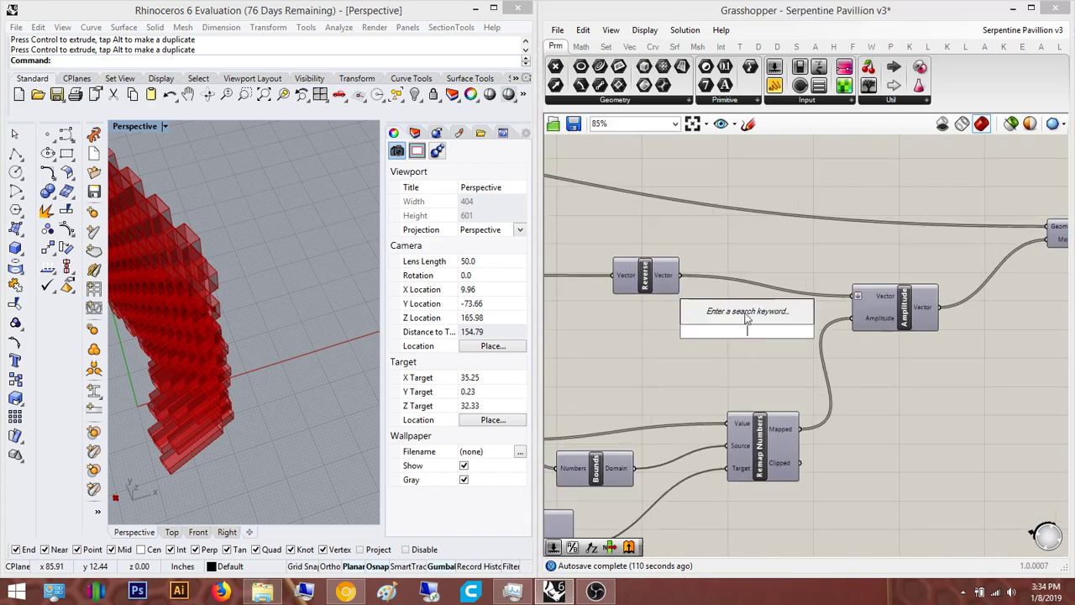
{"action": "type", "text": "addi"}
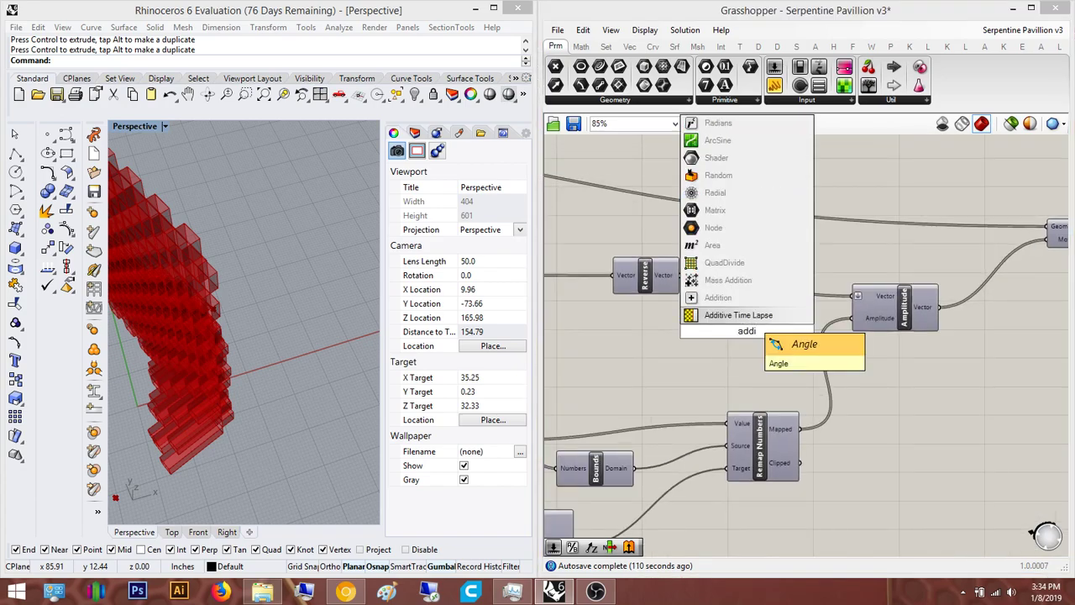
{"action": "key", "text": "Return"}
Wire the domain start sliders of the first-stage Construct Domain components in both branches to Addition's A and B inputs
{"action": "scroll", "coordinate": [731, 338], "scroll_direction": "down", "scroll_amount": 3}
{"action": "scroll", "coordinate": [802, 335], "scroll_direction": "down", "scroll_amount": 3}
{"action": "scroll", "coordinate": [797, 363], "scroll_direction": "up", "scroll_amount": 5}
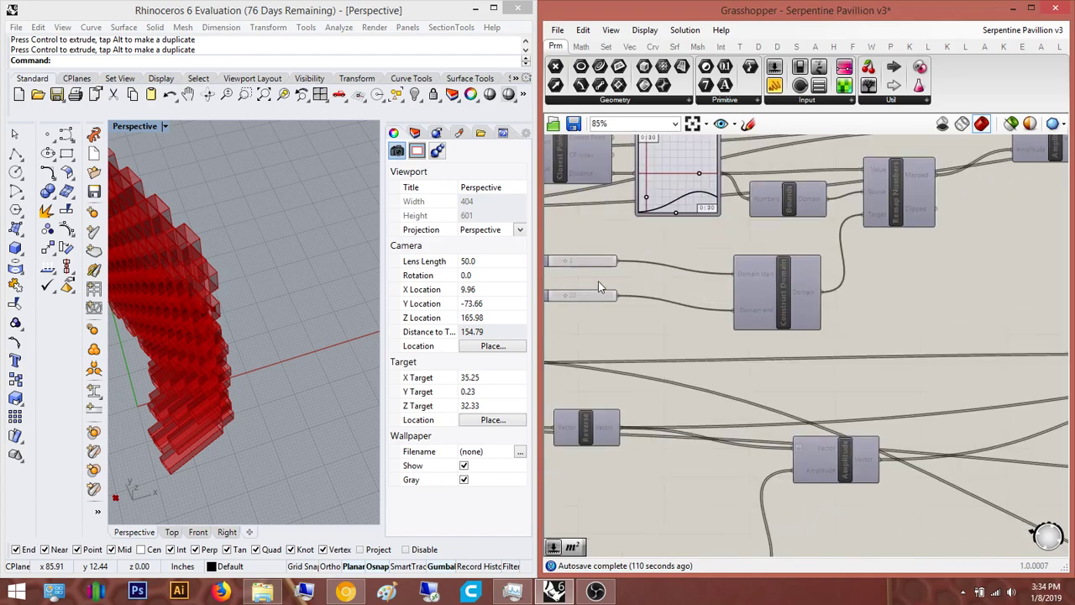
{"action": "scroll", "coordinate": [637, 257], "scroll_direction": "down", "scroll_amount": 6}
{"action": "scroll", "coordinate": [947, 399], "scroll_direction": "up", "scroll_amount": 8}
{"action": "left_click_drag", "start_coordinate": [828, 354], "coordinate": [644, 391]}
{"action": "scroll", "coordinate": [802, 352], "scroll_direction": "down", "scroll_amount": 8}
{"action": "scroll", "coordinate": [785, 346], "scroll_direction": "up", "scroll_amount": 4}
{"action": "scroll", "coordinate": [798, 353], "scroll_direction": "up", "scroll_amount": 2}
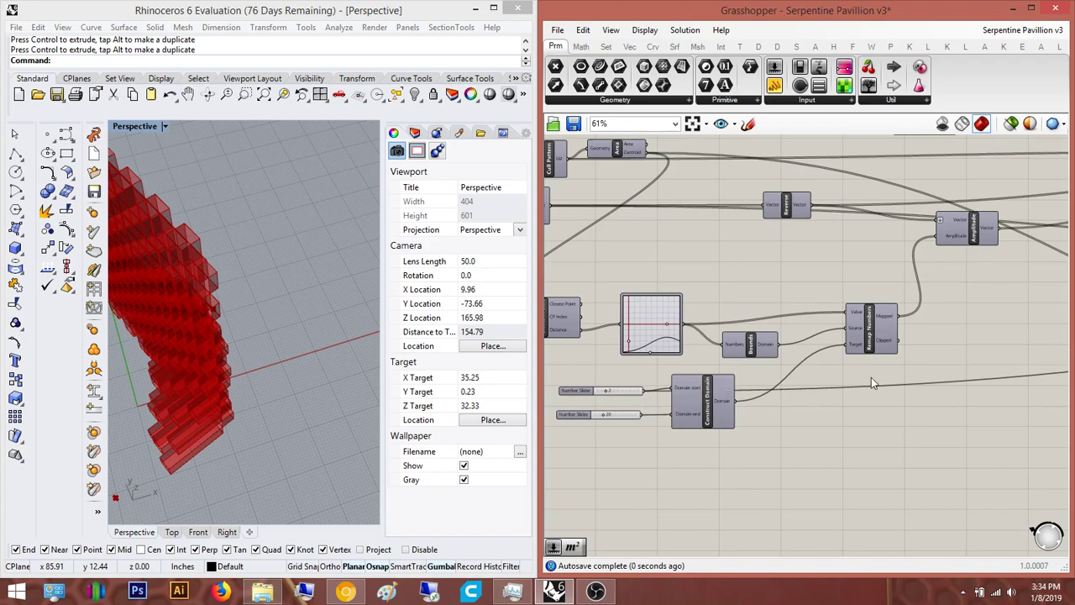
Move the Addition component up into the free space between the upper and lower branches, above the lower Reverse
{"action": "scroll", "coordinate": [834, 382], "scroll_direction": "down", "scroll_amount": 1}
{"action": "right_click_drag", "start_coordinate": [1014, 383], "coordinate": [817, 367]}
{"action": "scroll", "coordinate": [817, 366], "scroll_direction": "down", "scroll_amount": 1}
{"action": "right_click_drag", "start_coordinate": [1024, 315], "coordinate": [686, 362]}
{"action": "right_click_drag", "start_coordinate": [885, 361], "coordinate": [749, 372]}
{"action": "right_click_drag", "start_coordinate": [697, 242], "coordinate": [756, 282]}
{"action": "scroll", "coordinate": [717, 275], "scroll_direction": "up", "scroll_amount": 1}
{"action": "right_click_drag", "start_coordinate": [840, 352], "coordinate": [763, 277]}
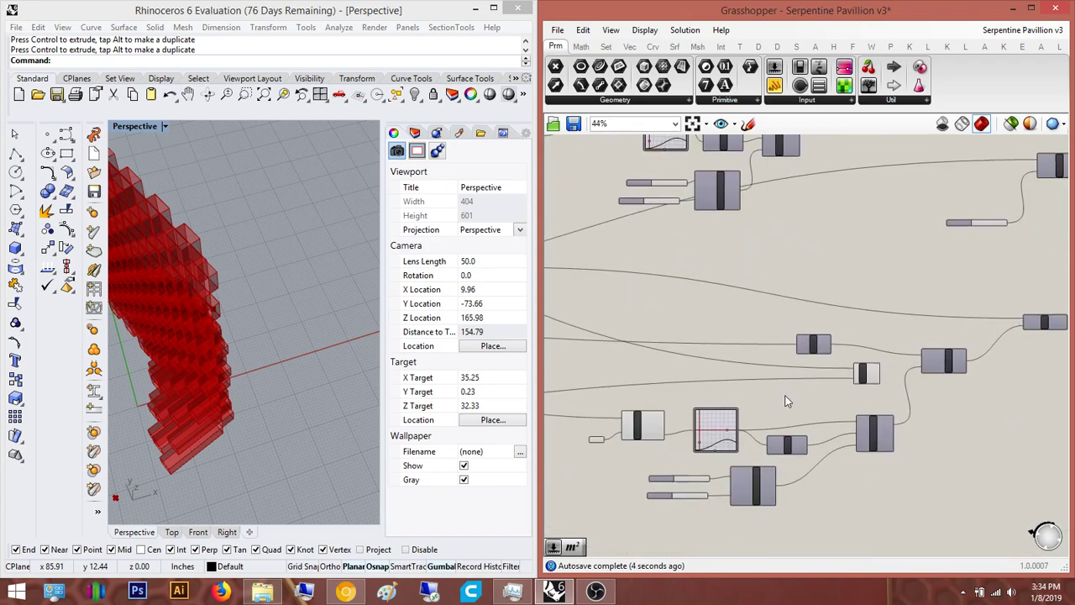
{"action": "scroll", "coordinate": [785, 393], "scroll_direction": "up", "scroll_amount": 2}
{"action": "left_click_drag", "start_coordinate": [916, 353], "coordinate": [860, 174]}
{"action": "right_click_drag", "start_coordinate": [890, 213], "coordinate": [985, 290]}
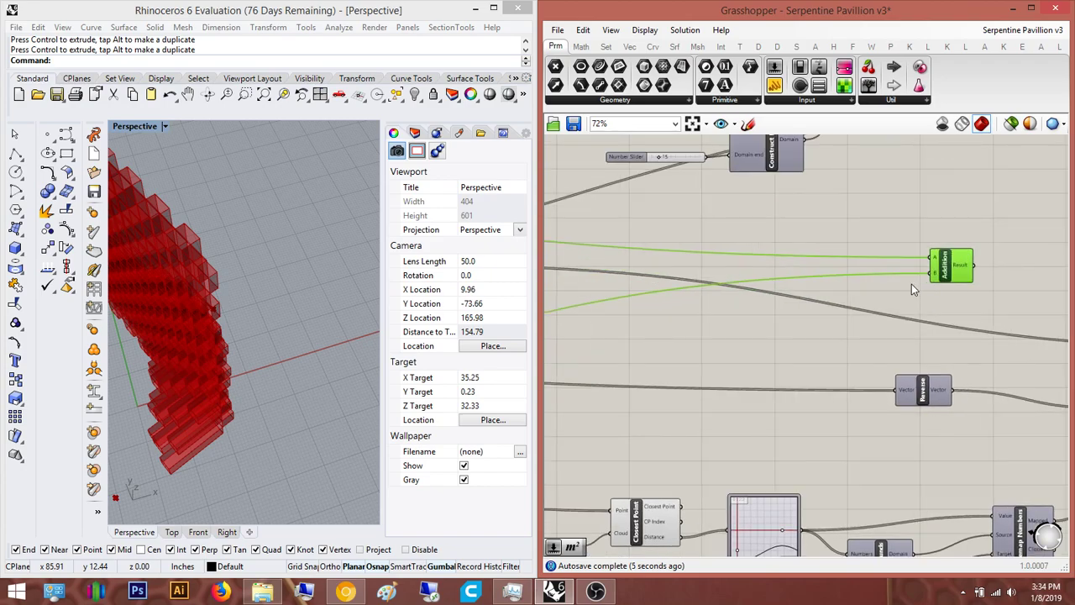
Examine the upper branch's final Amplitude with its slider and the second-stage Construct Domain sliders
{"action": "left_click", "coordinate": [948, 293]}
{"action": "right_click_drag", "start_coordinate": [934, 315], "coordinate": [905, 350]}
{"action": "left_click", "coordinate": [648, 165]}
{"action": "left_click", "coordinate": [849, 216]}
{"action": "right_click_drag", "start_coordinate": [849, 216], "coordinate": [700, 286]}
{"action": "right_click_drag", "start_coordinate": [734, 346], "coordinate": [568, 447]}
{"action": "scroll", "coordinate": [784, 369], "scroll_direction": "down", "scroll_amount": 1}
{"action": "right_click_drag", "start_coordinate": [783, 368], "coordinate": [776, 376]}
{"action": "scroll", "coordinate": [785, 375], "scroll_direction": "down", "scroll_amount": 1}
{"action": "right_click_drag", "start_coordinate": [690, 403], "coordinate": [581, 460]}
{"action": "scroll", "coordinate": [880, 371], "scroll_direction": "up", "scroll_amount": 2}
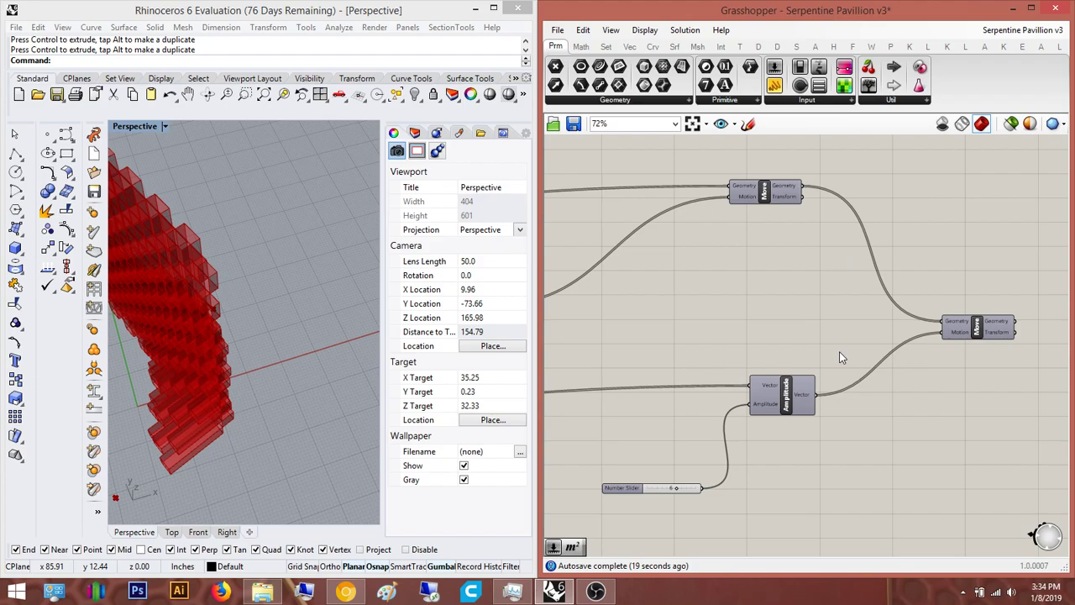
{"action": "right_click_drag", "start_coordinate": [662, 309], "coordinate": [938, 295]}
{"action": "scroll", "coordinate": [938, 295], "scroll_direction": "down", "scroll_amount": 3}
{"action": "scroll", "coordinate": [747, 328], "scroll_direction": "up", "scroll_amount": 3}
{"action": "right_click_drag", "start_coordinate": [747, 328], "coordinate": [947, 250]}
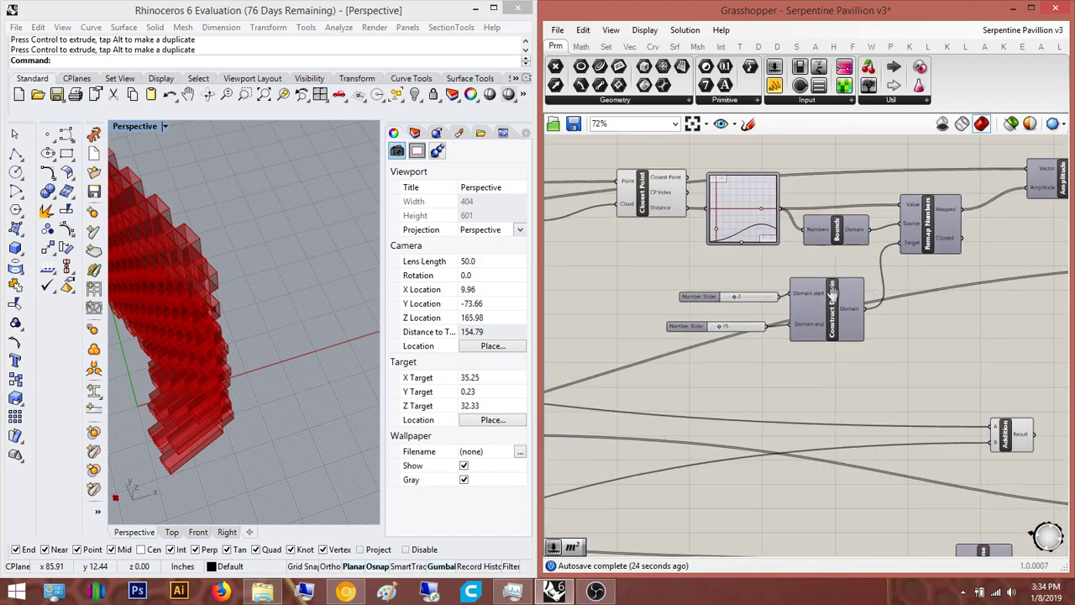
Share one domain start slider between both second-stage Construct Domain components and delete the redundant slider
{"action": "scroll", "coordinate": [789, 294], "scroll_direction": "up", "scroll_amount": 2}
{"action": "right_click_drag", "start_coordinate": [789, 294], "coordinate": [848, 249]}
{"action": "scroll", "coordinate": [843, 250], "scroll_direction": "down", "scroll_amount": 7}
{"action": "left_click_drag", "start_coordinate": [843, 251], "coordinate": [704, 183]}
{"action": "scroll", "coordinate": [855, 473], "scroll_direction": "up", "scroll_amount": 5}
{"action": "right_click_drag", "start_coordinate": [704, 214], "coordinate": [808, 417]}
{"action": "left_click", "coordinate": [896, 165]}
{"action": "key", "text": "Delete"}
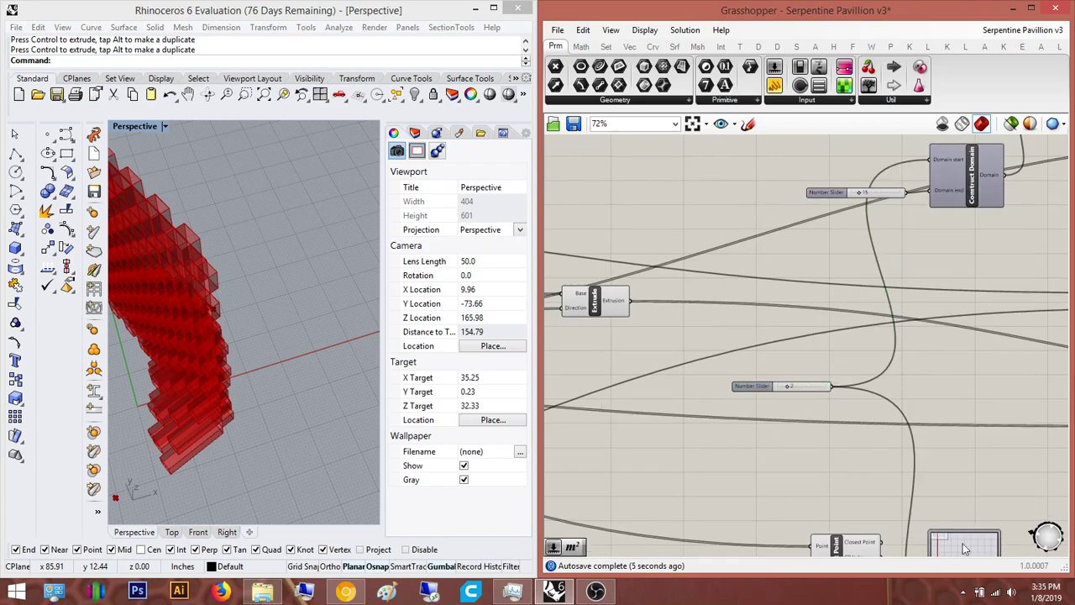
Add a third input C to the Addition component and connect the shared domain start slider to it
{"action": "right_click_drag", "start_coordinate": [823, 364], "coordinate": [802, 331]}
{"action": "scroll", "coordinate": [828, 453], "scroll_direction": "up", "scroll_amount": 3}
{"action": "right_click_drag", "start_coordinate": [827, 453], "coordinate": [617, 352]}
{"action": "scroll", "coordinate": [727, 383], "scroll_direction": "down", "scroll_amount": 2}
{"action": "right_click_drag", "start_coordinate": [729, 383], "coordinate": [705, 392]}
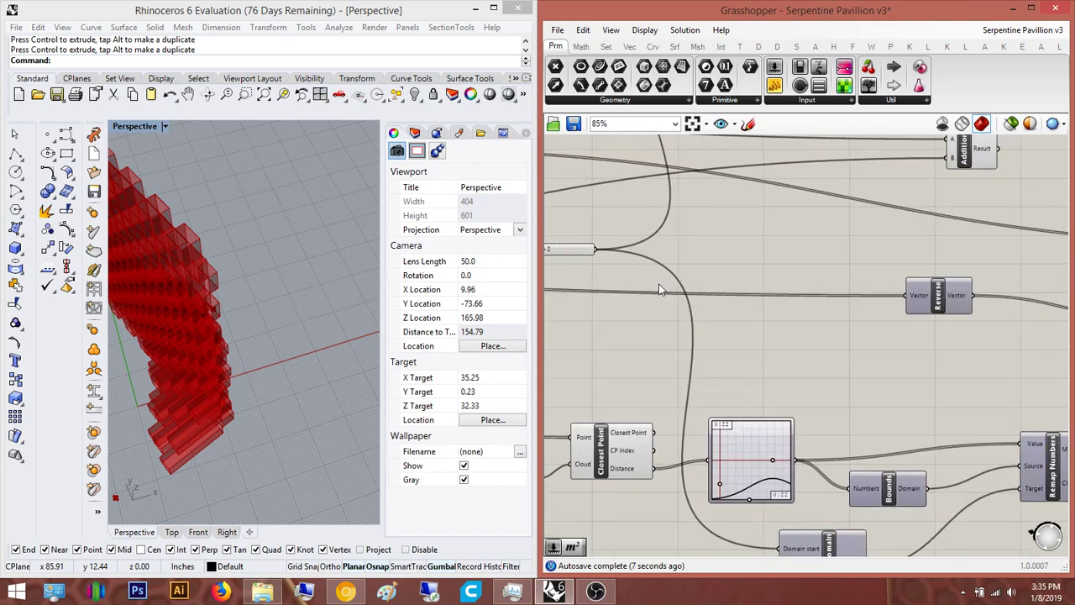
{"action": "scroll", "coordinate": [921, 258], "scroll_direction": "up", "scroll_amount": 5}
{"action": "left_click", "coordinate": [897, 245]}
{"action": "scroll", "coordinate": [789, 269], "scroll_direction": "down", "scroll_amount": 7}
{"action": "left_click_drag", "start_coordinate": [897, 235], "coordinate": [597, 333]}
{"action": "right_click_drag", "start_coordinate": [815, 308], "coordinate": [815, 308]}
{"action": "scroll", "coordinate": [815, 308], "scroll_direction": "up", "scroll_amount": 2}
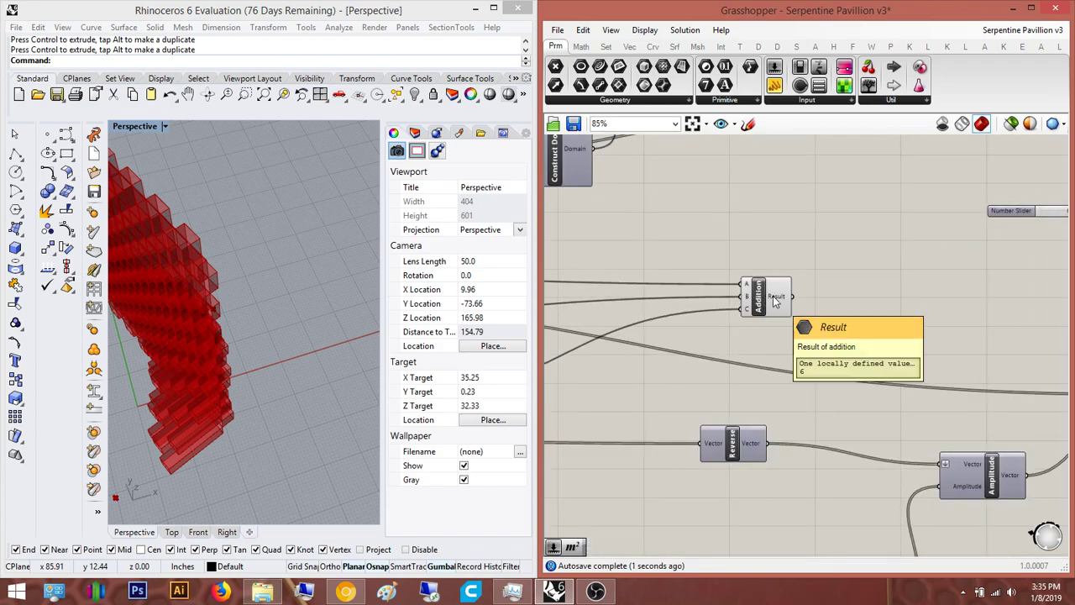
Feed the Addition result into the Amplitude input of the upper branch's final Amplitude and delete the slider it replaces
{"action": "scroll", "coordinate": [795, 299], "scroll_direction": "down", "scroll_amount": 4}
{"action": "left_click_drag", "start_coordinate": [795, 299], "coordinate": [933, 235]}
{"action": "scroll", "coordinate": [948, 229], "scroll_direction": "up", "scroll_amount": 4}
{"action": "right_click_drag", "start_coordinate": [939, 347], "coordinate": [912, 406]}
{"action": "left_click_drag", "start_coordinate": [912, 404], "coordinate": [826, 360]}
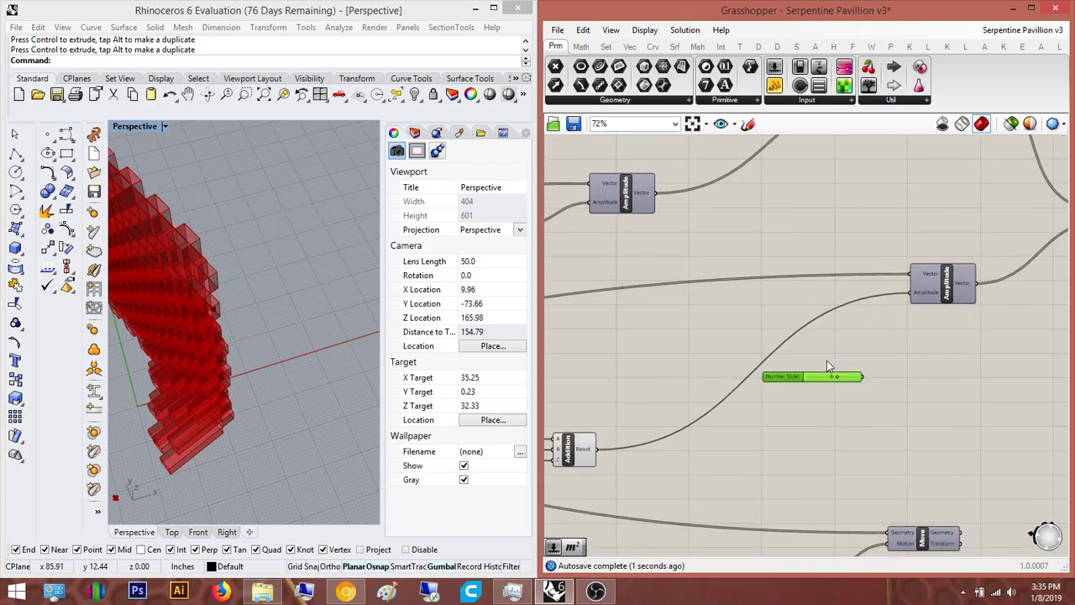
{"action": "key", "text": "Delete"}
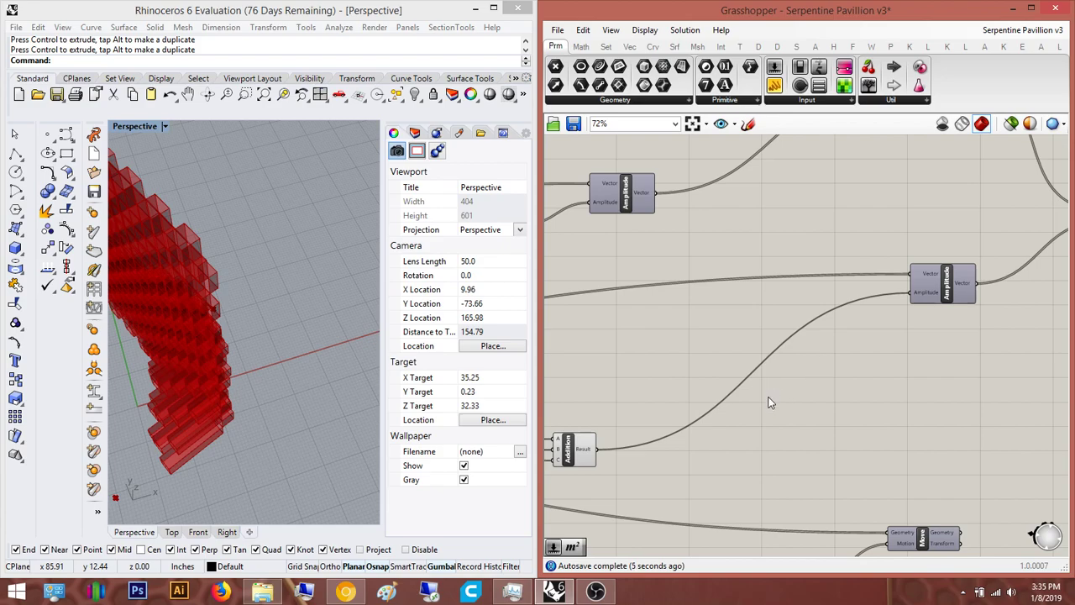
Shift the lower branch's last Move beyond its Amplitude and align it vertically with the upper branch's final Move
{"action": "scroll", "coordinate": [748, 389], "scroll_direction": "down", "scroll_amount": 4}
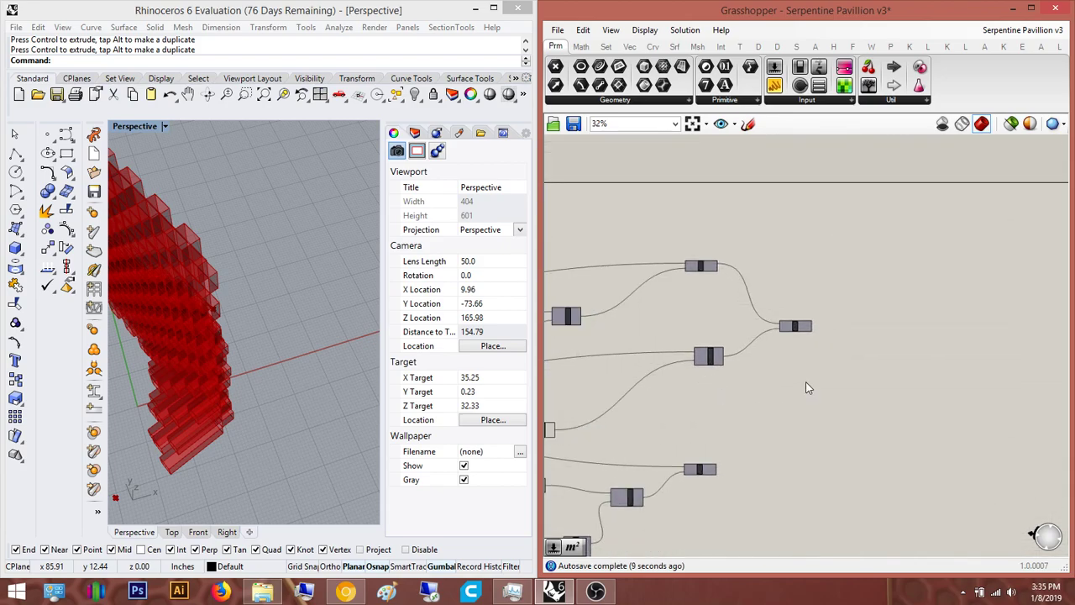
{"action": "right_click_drag", "start_coordinate": [845, 361], "coordinate": [966, 374]}
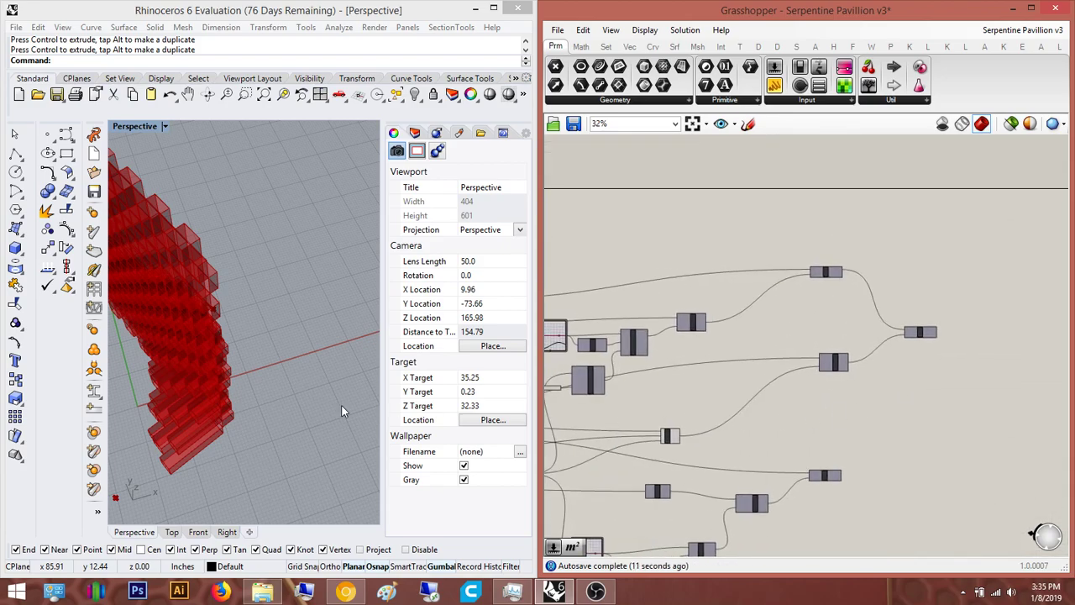
{"action": "right_click_drag", "start_coordinate": [603, 396], "coordinate": [519, 399]}
{"action": "right_click_drag", "start_coordinate": [739, 478], "coordinate": [771, 405]}
{"action": "scroll", "coordinate": [771, 406], "scroll_direction": "up", "scroll_amount": 2}
{"action": "left_click_drag", "start_coordinate": [773, 406], "coordinate": [966, 362]}
{"action": "right_click_drag", "start_coordinate": [981, 362], "coordinate": [947, 380]}
{"action": "left_click_drag", "start_coordinate": [1029, 441], "coordinate": [889, 186]}
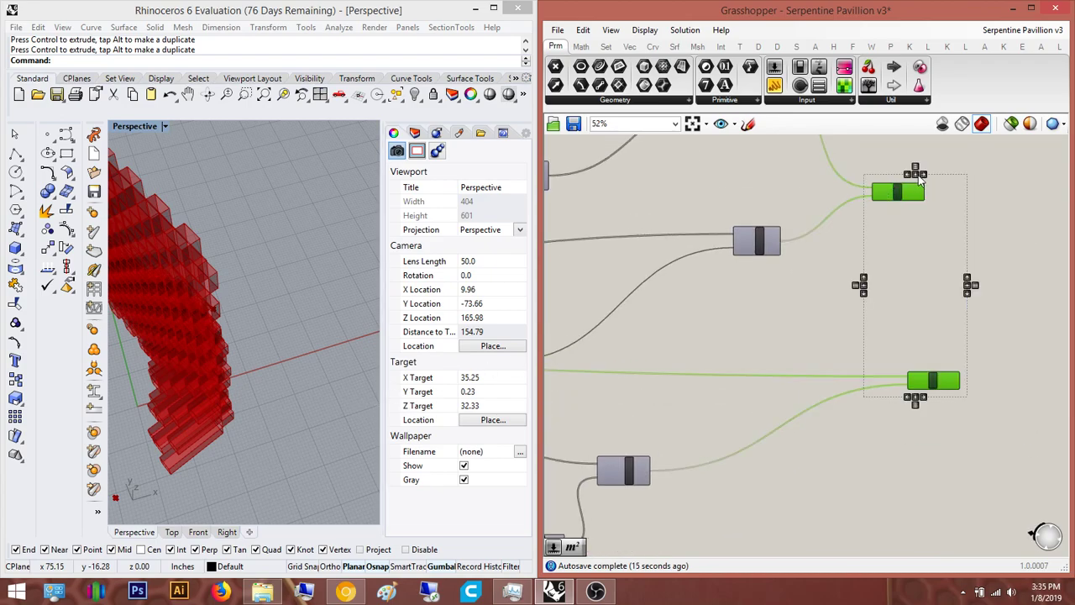
{"action": "left_click", "coordinate": [917, 174]}
Enable the preview of the two aligned final Moves
{"action": "middle_click", "coordinate": [900, 201]}
{"action": "left_click", "coordinate": [923, 177]}
{"action": "left_click", "coordinate": [929, 256]}
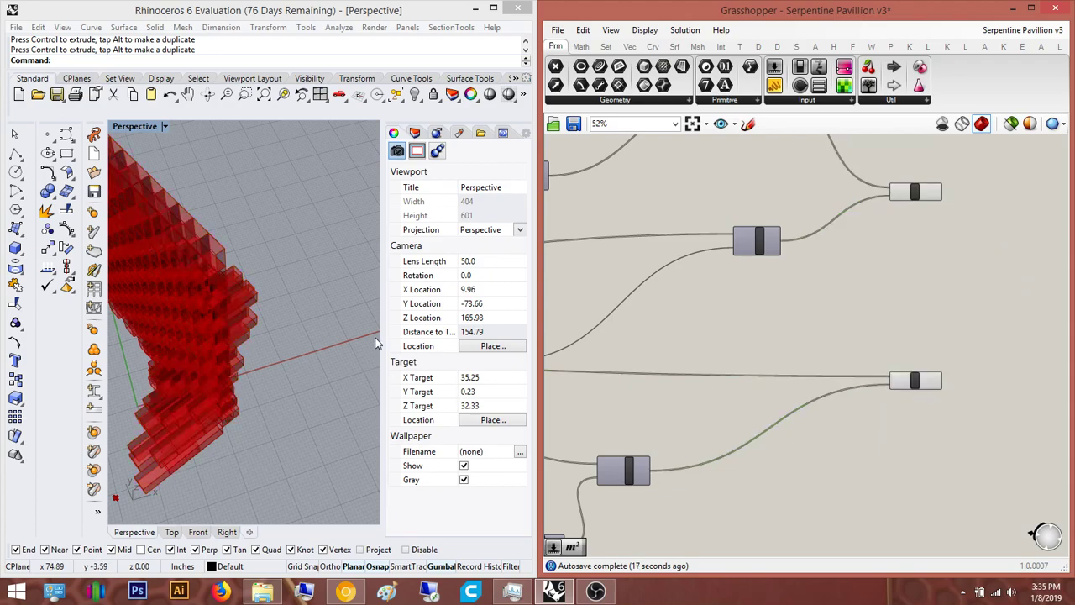
Disable the preview of the components preceding the two final Moves, including the first-stage Moves
{"action": "scroll", "coordinate": [932, 318], "scroll_direction": "down", "scroll_amount": 5}
{"action": "scroll", "coordinate": [889, 336], "scroll_direction": "down", "scroll_amount": 2}
{"action": "left_click_drag", "start_coordinate": [924, 431], "coordinate": [752, 262]}
{"action": "middle_click", "coordinate": [831, 261]}
{"action": "left_click", "coordinate": [873, 220]}
{"action": "scroll", "coordinate": [824, 340], "scroll_direction": "up", "scroll_amount": 10}
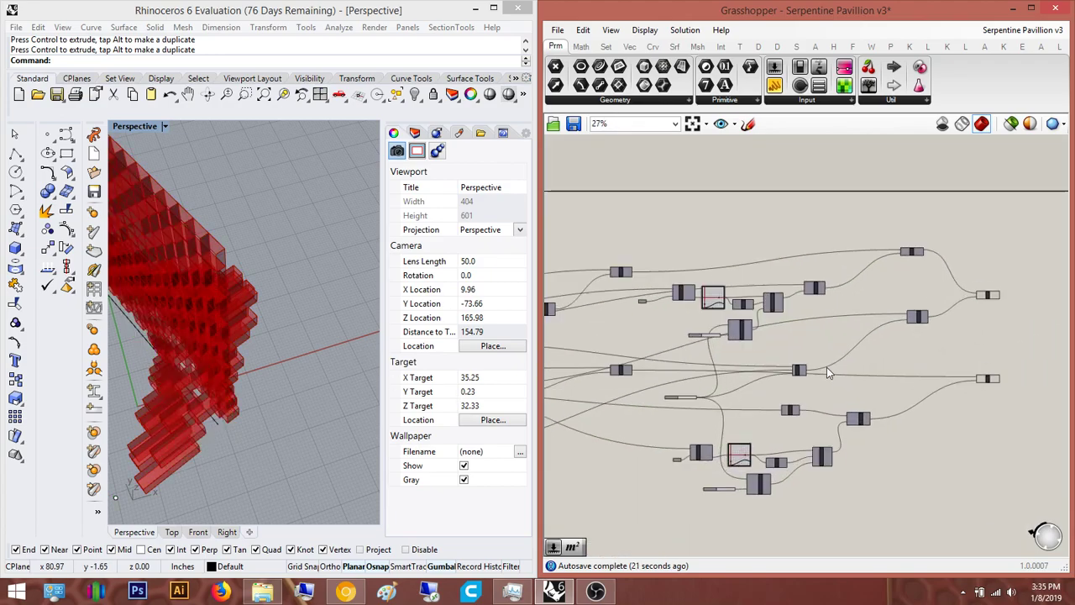
{"action": "left_click_drag", "start_coordinate": [822, 335], "coordinate": [869, 289]}
{"action": "left_click", "coordinate": [857, 348]}
Try a value of 6 on the shared domain start slider and orbit to inspect the gap between the walls
{"action": "scroll", "coordinate": [856, 348], "scroll_direction": "down", "scroll_amount": 4}
{"action": "right_click_drag", "start_coordinate": [808, 338], "coordinate": [936, 340]}
{"action": "scroll", "coordinate": [643, 358], "scroll_direction": "up", "scroll_amount": 2}
{"action": "right_click_drag", "start_coordinate": [643, 357], "coordinate": [681, 267]}
{"action": "right_click_drag", "start_coordinate": [272, 296], "coordinate": [193, 245]}
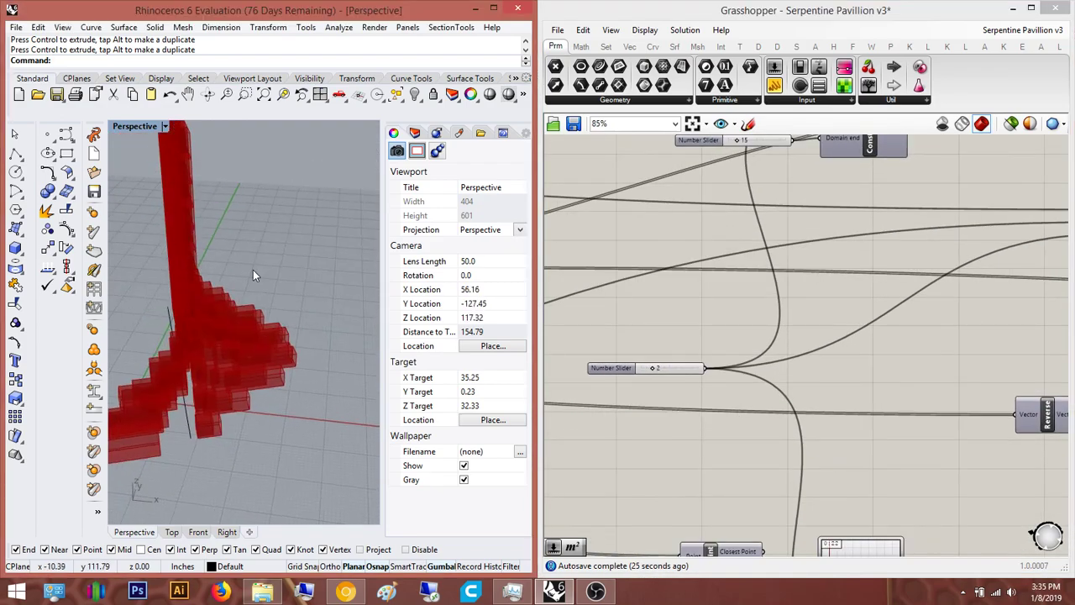
{"action": "scroll", "coordinate": [790, 377], "scroll_direction": "up", "scroll_amount": 5}
{"action": "left_click_drag", "start_coordinate": [805, 377], "coordinate": [877, 379]}
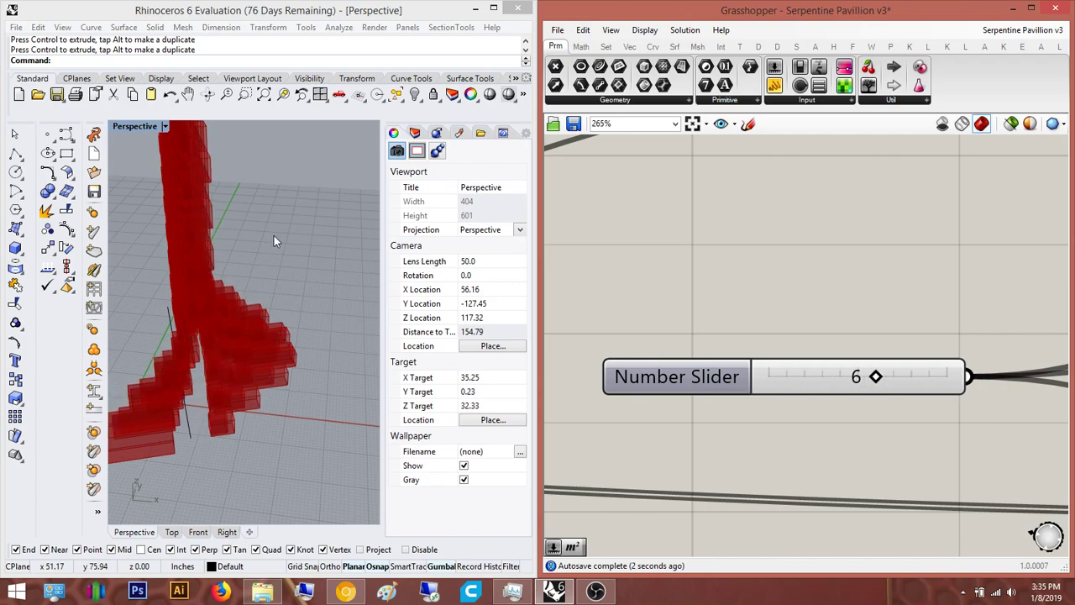
{"action": "right_click_drag", "start_coordinate": [263, 220], "coordinate": [293, 234]}
{"action": "scroll", "coordinate": [237, 202], "scroll_direction": "up", "scroll_amount": 6}
{"action": "right_click_drag", "start_coordinate": [237, 203], "coordinate": [256, 272]}
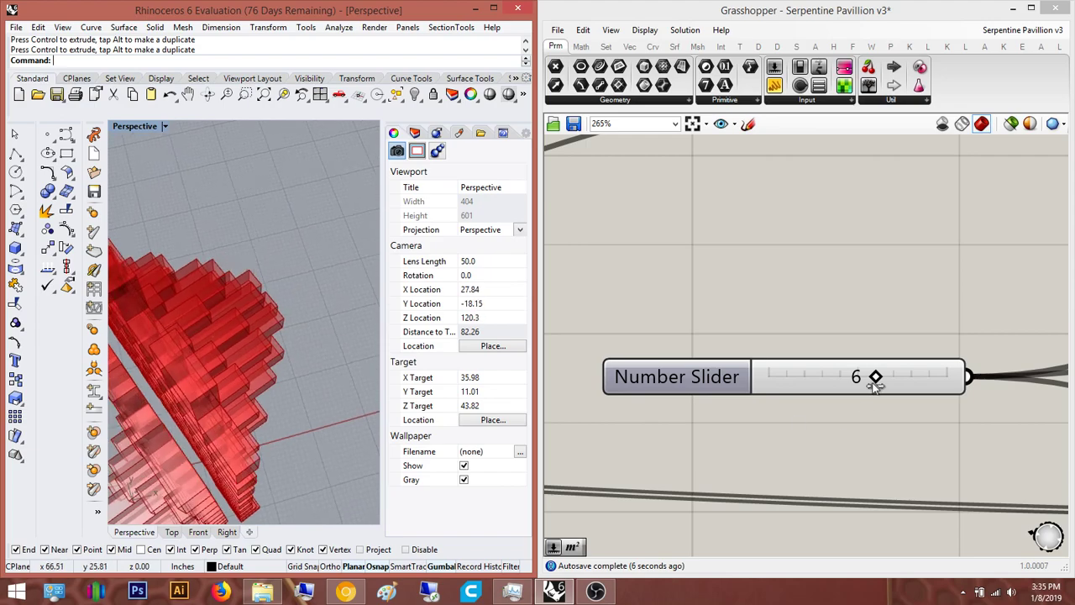
Set the shared domain start slider to 2 and try lower values while orbiting around the interlocking walls
{"action": "left_click_drag", "start_coordinate": [874, 382], "coordinate": [818, 391]}
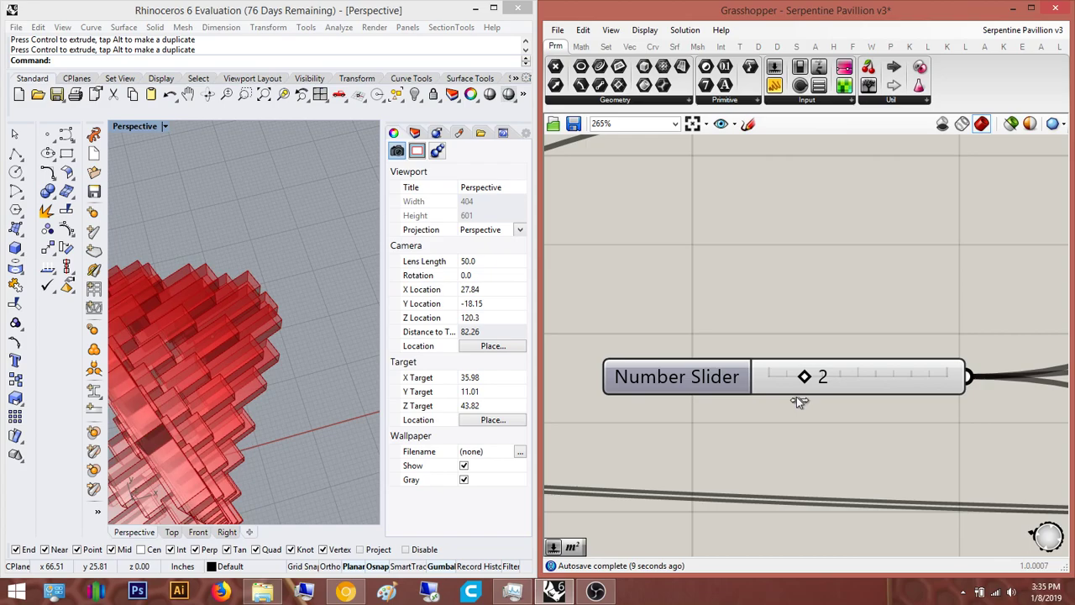
{"action": "right_click_drag", "start_coordinate": [891, 284], "coordinate": [867, 287]}
{"action": "right_click_drag", "start_coordinate": [232, 343], "coordinate": [260, 306]}
{"action": "left_click_drag", "start_coordinate": [779, 380], "coordinate": [776, 380]}
{"action": "left_click_drag", "start_coordinate": [763, 380], "coordinate": [779, 380]}
{"action": "scroll", "coordinate": [837, 319], "scroll_direction": "down", "scroll_amount": 8}
{"action": "right_click_drag", "start_coordinate": [827, 328], "coordinate": [835, 351]}
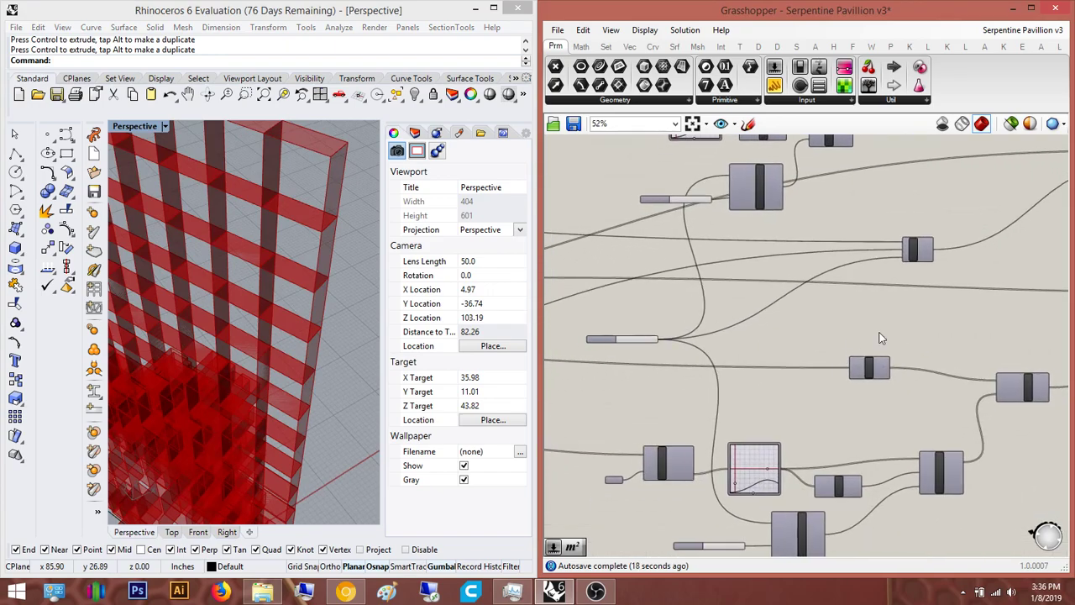
Try a slightly higher value on the shared domain start slider of the second-stage Construct Domains
{"action": "scroll", "coordinate": [882, 343], "scroll_direction": "up", "scroll_amount": 4}
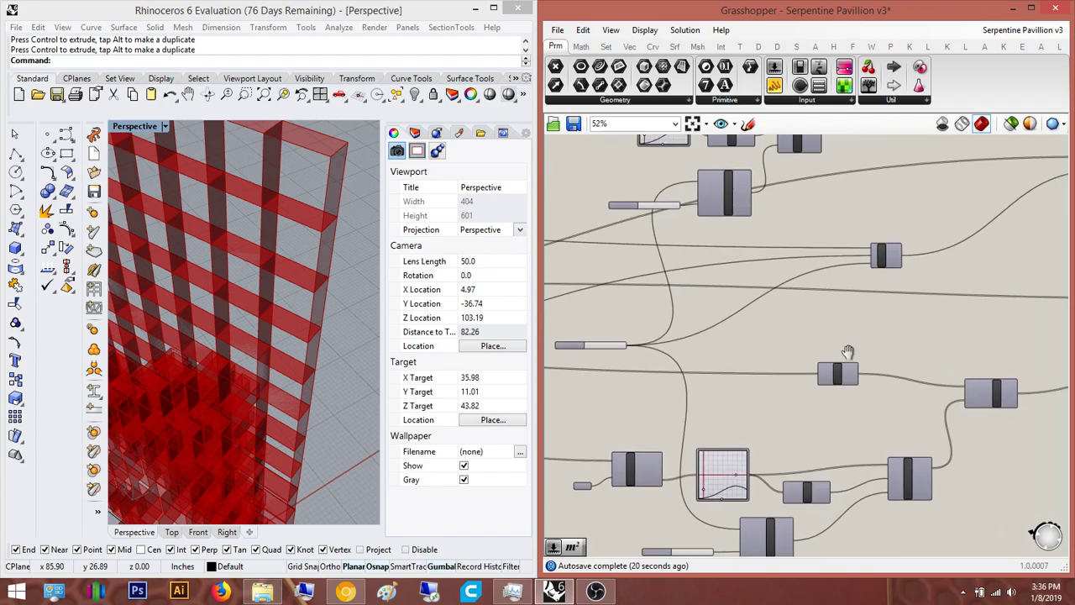
{"action": "left_click", "coordinate": [964, 332]}
{"action": "scroll", "coordinate": [825, 400], "scroll_direction": "down", "scroll_amount": 4}
{"action": "right_click_drag", "start_coordinate": [550, 435], "coordinate": [660, 427]}
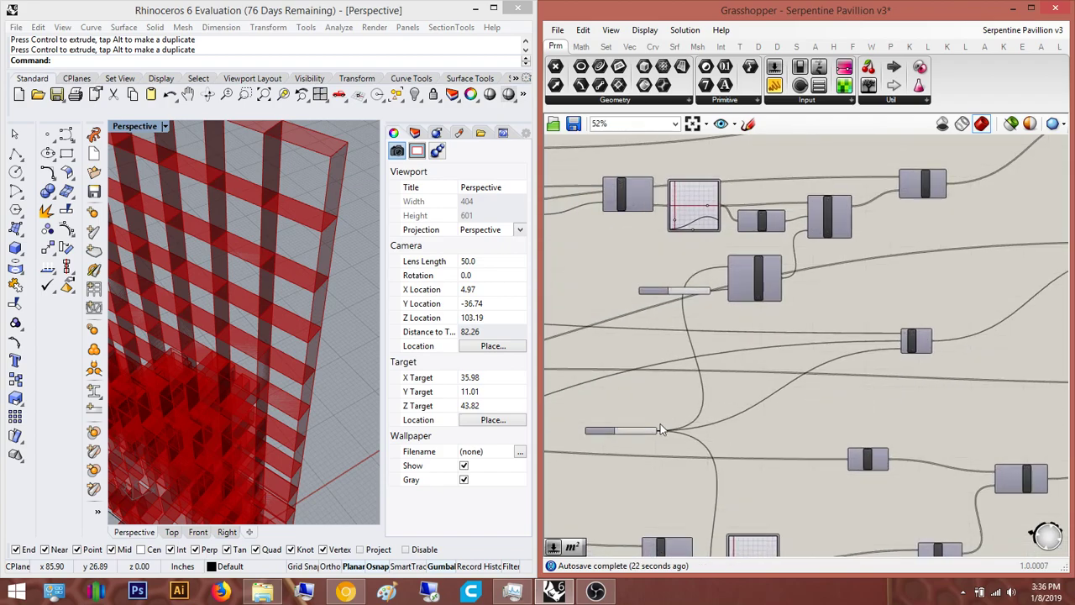
{"action": "scroll", "coordinate": [650, 436], "scroll_direction": "up", "scroll_amount": 5}
{"action": "scroll", "coordinate": [681, 411], "scroll_direction": "down", "scroll_amount": 2}
{"action": "scroll", "coordinate": [681, 416], "scroll_direction": "up", "scroll_amount": 3}
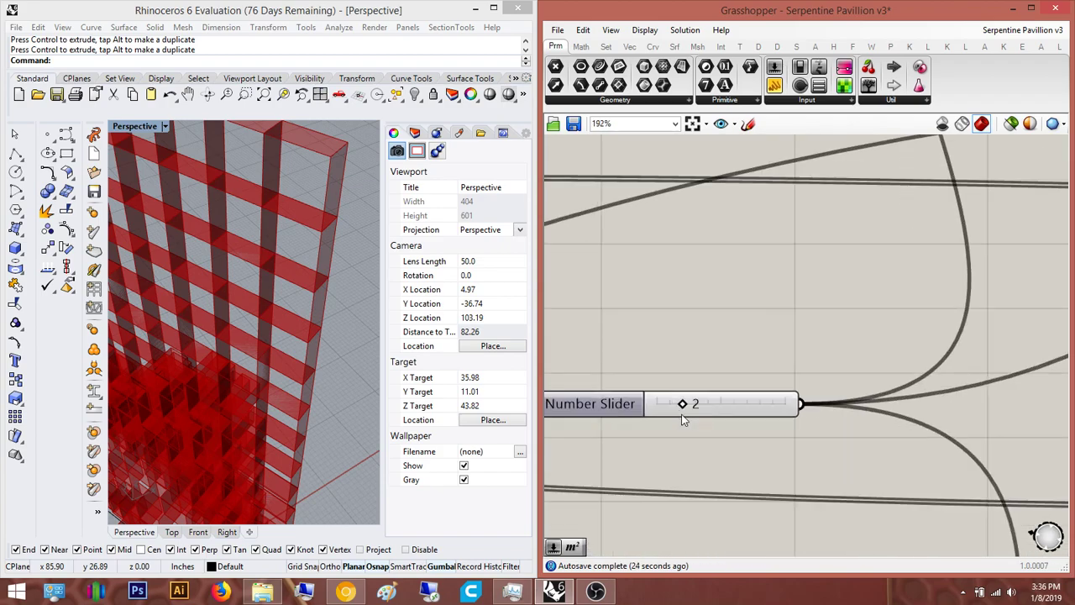
{"action": "left_click_drag", "start_coordinate": [686, 405], "coordinate": [699, 405]}
Delete the three-input Addition component that sums the domain start sliders
{"action": "scroll", "coordinate": [655, 353], "scroll_direction": "down", "scroll_amount": 4}
{"action": "right_click_drag", "start_coordinate": [646, 357], "coordinate": [672, 354]}
{"action": "right_click_drag", "start_coordinate": [939, 229], "coordinate": [866, 308]}
{"action": "scroll", "coordinate": [867, 308], "scroll_direction": "up", "scroll_amount": 5}
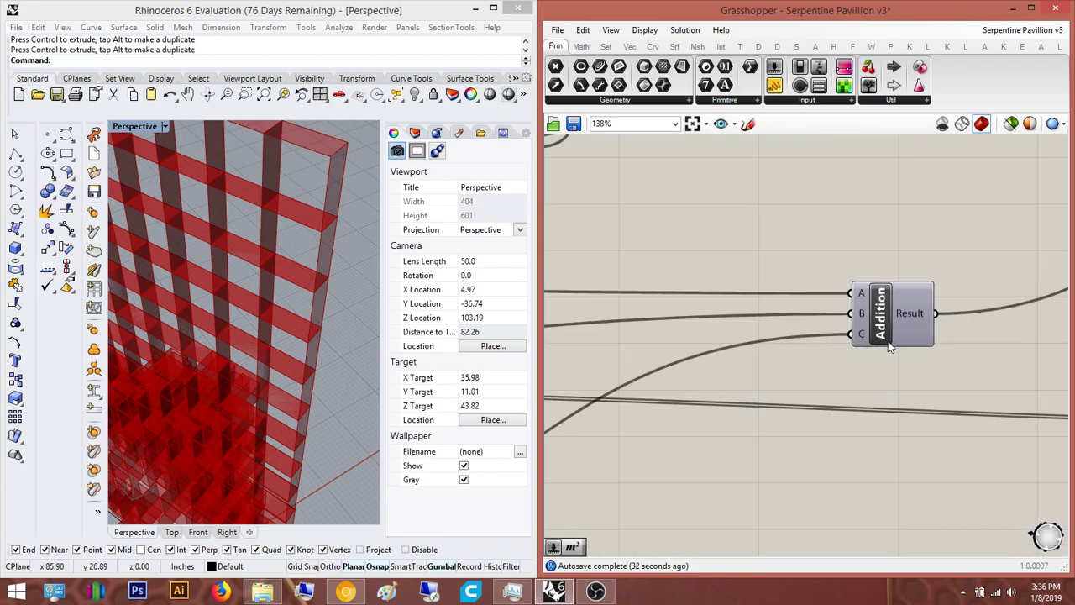
{"action": "scroll", "coordinate": [871, 233], "scroll_direction": "down", "scroll_amount": 4}
{"action": "scroll", "coordinate": [846, 343], "scroll_direction": "up", "scroll_amount": 1}
{"action": "left_click_drag", "start_coordinate": [1025, 336], "coordinate": [862, 257]}
{"action": "key", "text": "Delete"}
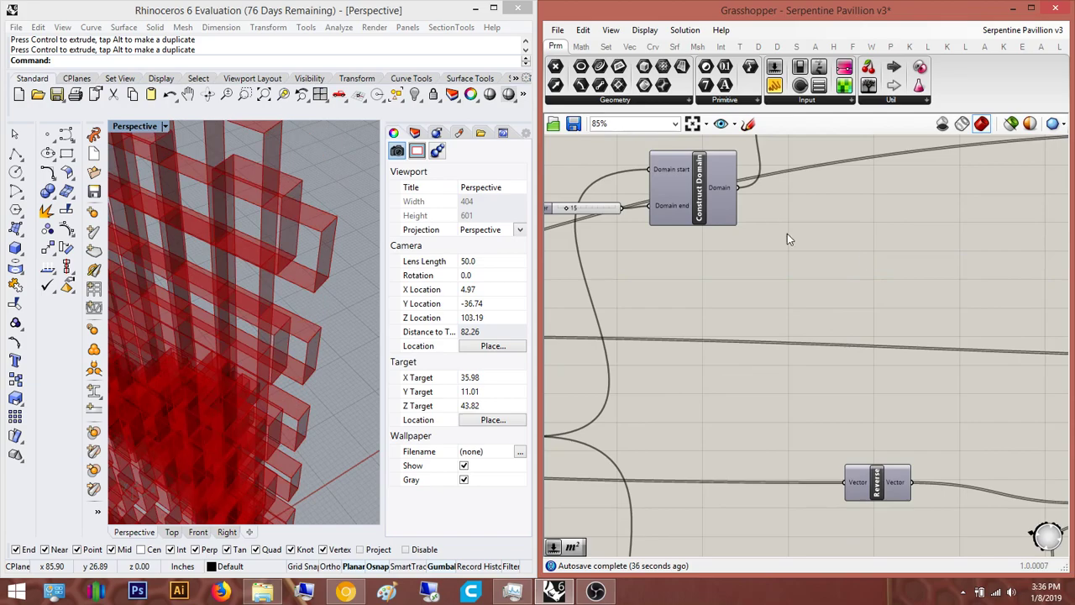
Examine the gap between the two brick walls by orbiting and zooming around their ends
{"action": "right_click_drag", "start_coordinate": [772, 225], "coordinate": [974, 221]}
{"action": "scroll", "coordinate": [1047, 238], "scroll_direction": "down", "scroll_amount": 3}
{"action": "right_click_drag", "start_coordinate": [305, 262], "coordinate": [255, 260]}
{"action": "right_click_drag", "start_coordinate": [290, 326], "coordinate": [232, 273]}
{"action": "scroll", "coordinate": [268, 292], "scroll_direction": "down", "scroll_amount": 8}
{"action": "scroll", "coordinate": [215, 312], "scroll_direction": "down", "scroll_amount": 8}
{"action": "scroll", "coordinate": [230, 279], "scroll_direction": "down", "scroll_amount": 4}
{"action": "scroll", "coordinate": [198, 340], "scroll_direction": "up", "scroll_amount": 18}
{"action": "right_click_drag", "start_coordinate": [196, 340], "coordinate": [447, 282]}
{"action": "scroll", "coordinate": [244, 285], "scroll_direction": "down", "scroll_amount": 8}
{"action": "mouse_move", "coordinate": [242, 287]}
{"action": "right_mouse_down"}
{"action": "mouse_move", "coordinate": [190, 291]}
{"action": "mouse_move", "coordinate": [278, 307]}
{"action": "mouse_move", "coordinate": [240, 408]}
{"action": "mouse_move", "coordinate": [221, 396]}
{"action": "mouse_move", "coordinate": [246, 294]}
{"action": "right_mouse_up"}
{"action": "scroll", "coordinate": [279, 277], "scroll_direction": "up", "scroll_amount": 8}
Disable the preview of the two final Moves
{"action": "right_click_drag", "start_coordinate": [769, 314], "coordinate": [797, 314]}
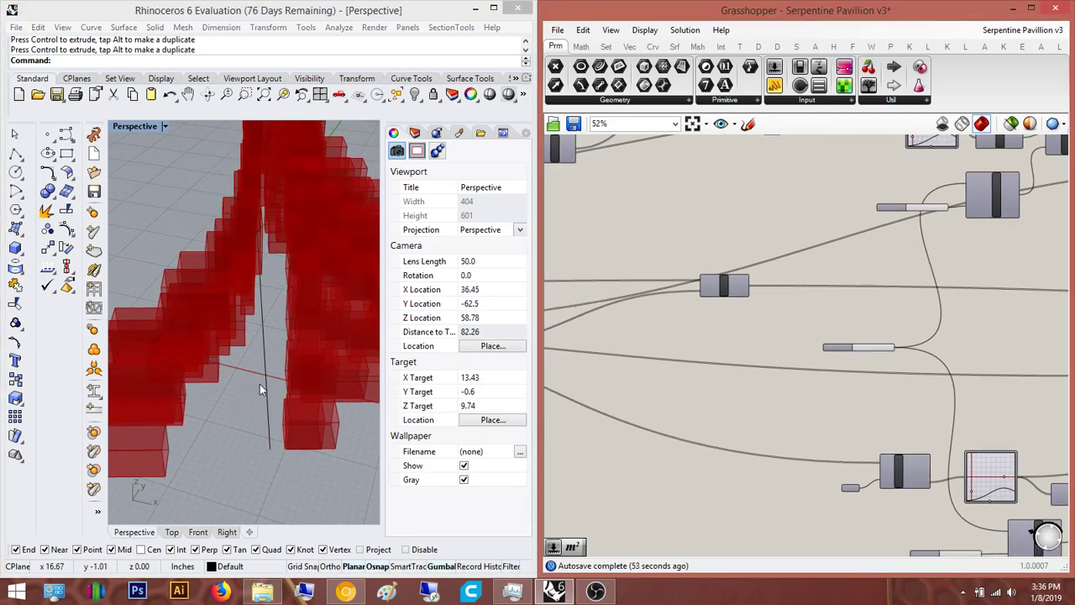
{"action": "scroll", "coordinate": [692, 382], "scroll_direction": "down", "scroll_amount": 5}
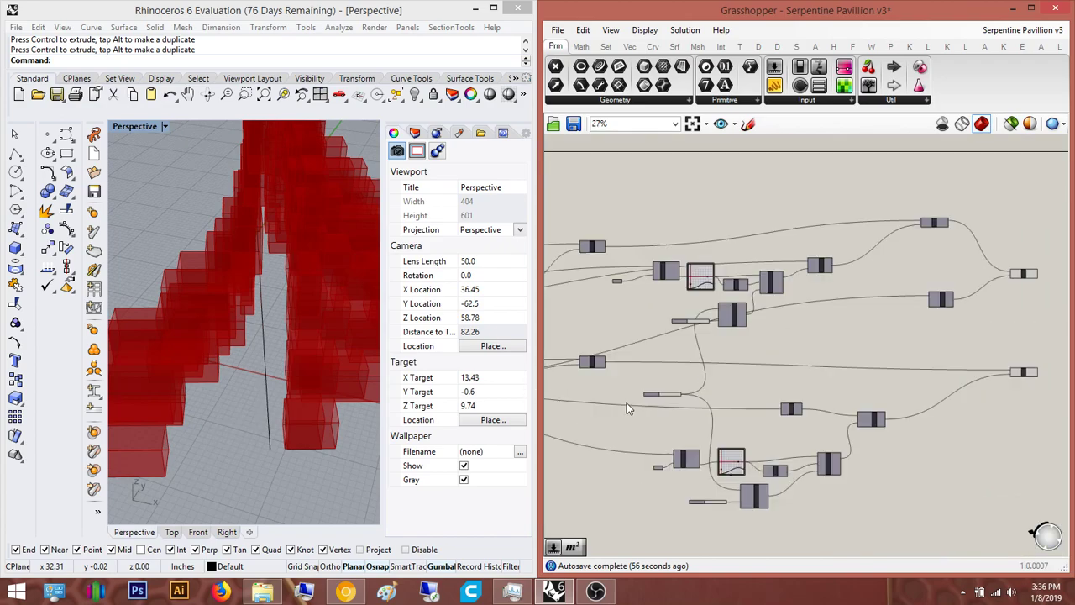
{"action": "left_click_drag", "start_coordinate": [941, 403], "coordinate": [838, 258]}
{"action": "middle_click", "coordinate": [873, 260]}
{"action": "left_click", "coordinate": [912, 221]}
{"action": "left_click", "coordinate": [882, 342]}
Connect the upper first-stage domain start slider to the Domain start input of the lower first-stage Construct Domain
{"action": "scroll", "coordinate": [882, 347], "scroll_direction": "down", "scroll_amount": 1}
{"action": "right_click_drag", "start_coordinate": [782, 372], "coordinate": [931, 347]}
{"action": "scroll", "coordinate": [726, 330], "scroll_direction": "up", "scroll_amount": 3}
{"action": "right_click_drag", "start_coordinate": [726, 330], "coordinate": [805, 334]}
{"action": "scroll", "coordinate": [804, 333], "scroll_direction": "up", "scroll_amount": 3}
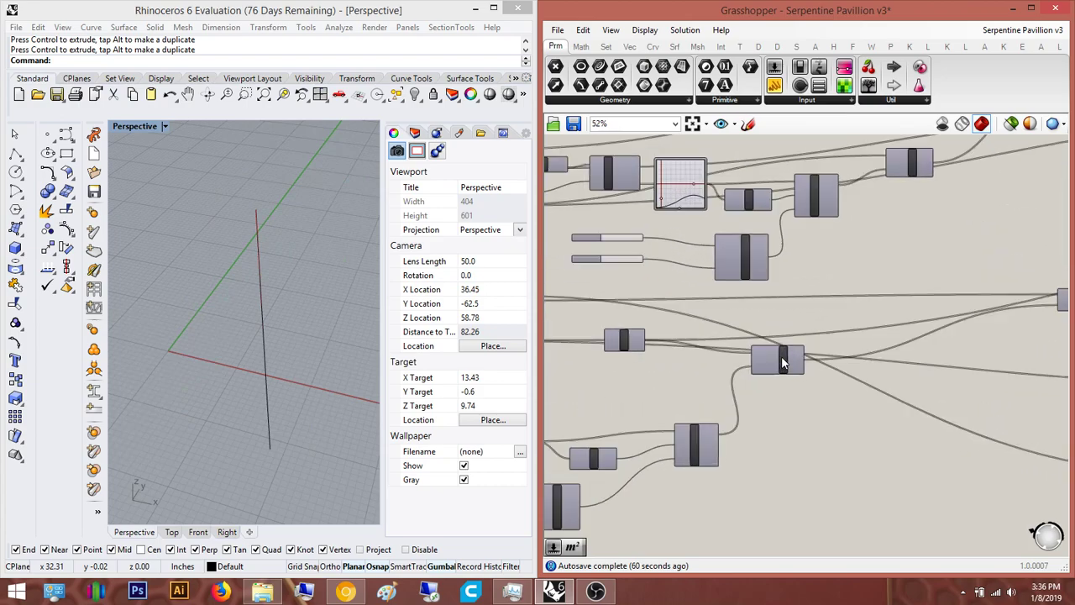
{"action": "scroll", "coordinate": [780, 386], "scroll_direction": "up", "scroll_amount": 5}
{"action": "scroll", "coordinate": [783, 361], "scroll_direction": "down", "scroll_amount": 5}
{"action": "scroll", "coordinate": [737, 244], "scroll_direction": "up", "scroll_amount": 1}
{"action": "right_click_drag", "start_coordinate": [737, 245], "coordinate": [823, 312]}
{"action": "right_click_drag", "start_coordinate": [702, 391], "coordinate": [631, 456]}
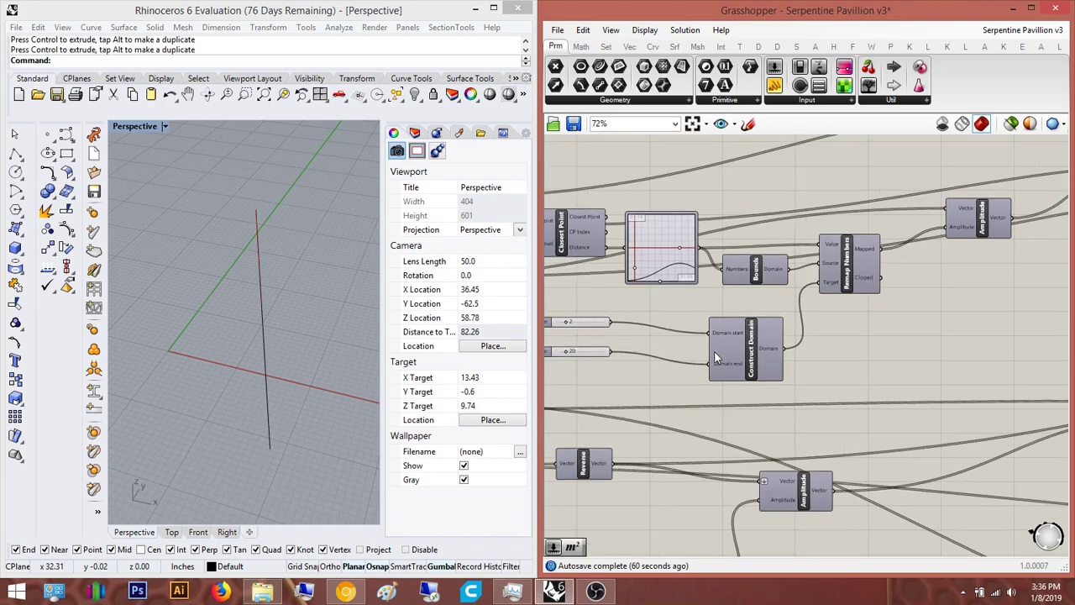
{"action": "right_click_drag", "start_coordinate": [769, 327], "coordinate": [898, 242]}
{"action": "right_click_drag", "start_coordinate": [819, 400], "coordinate": [905, 344]}
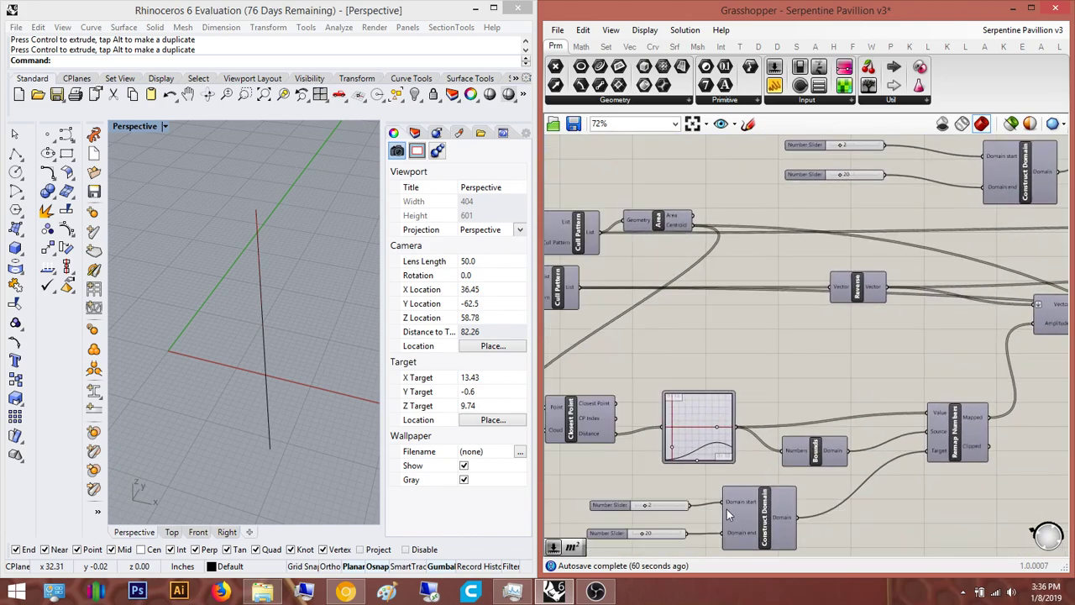
{"action": "left_click_drag", "start_coordinate": [720, 504], "coordinate": [922, 207]}
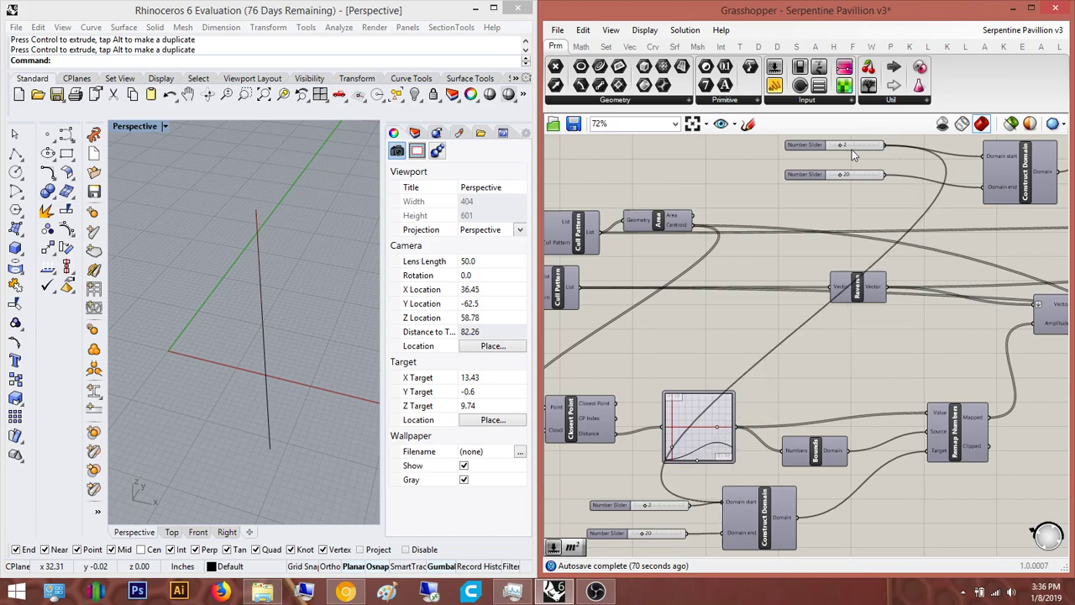
Delete the redundant Number Slider beside the lower first-stage Construct Domain's Domain start input
{"action": "scroll", "coordinate": [669, 462], "scroll_direction": "up", "scroll_amount": 4}
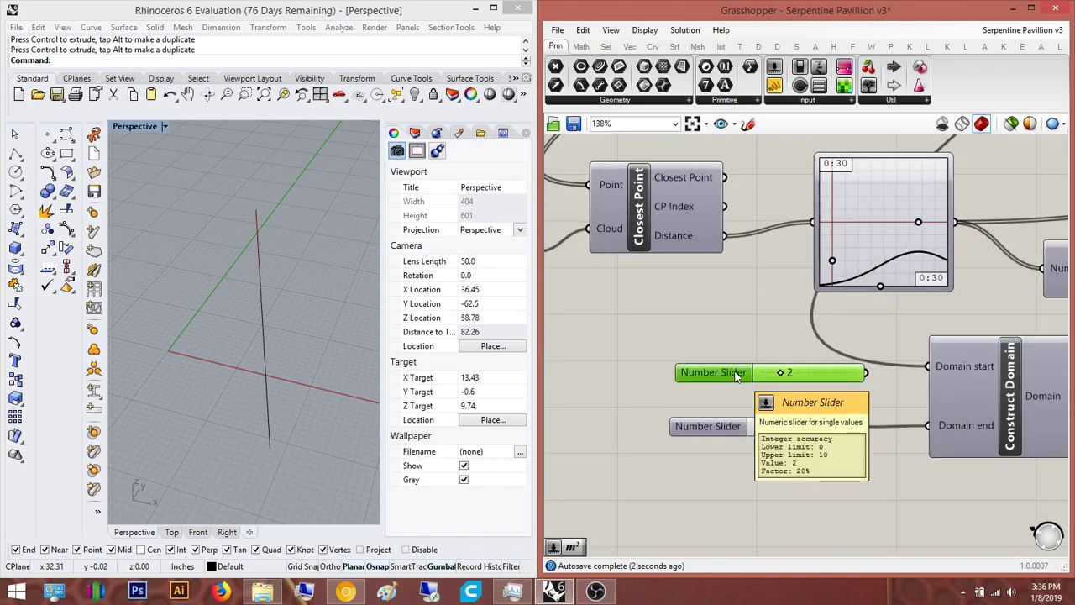
{"action": "key", "text": "Delete"}
{"action": "scroll", "coordinate": [756, 317], "scroll_direction": "down", "scroll_amount": 5}
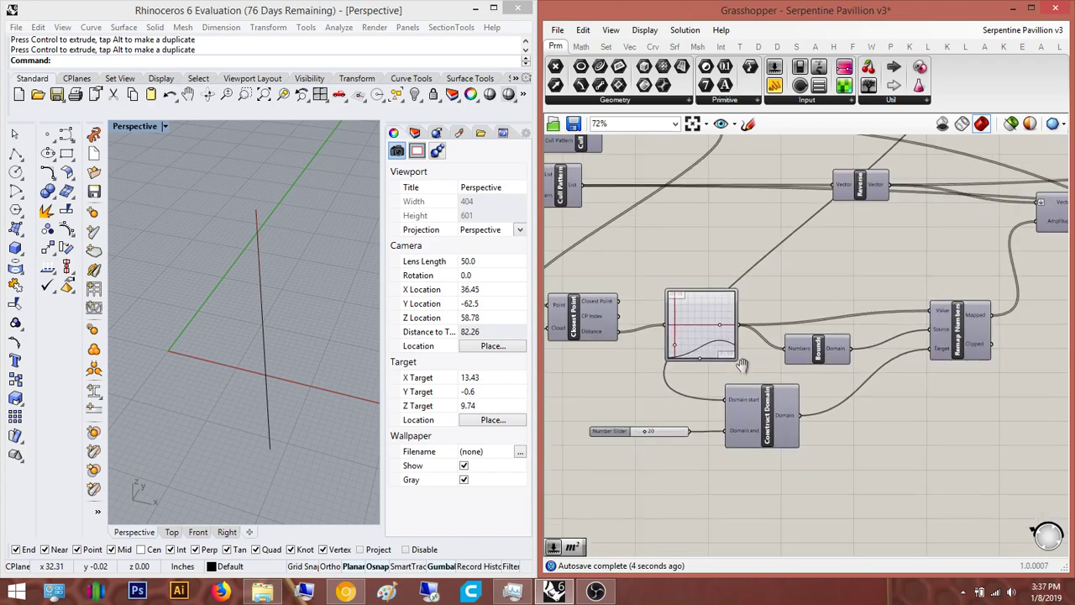
Enable the preview of the two first-stage Extrudes and inspect how their bricks overlap
{"action": "scroll", "coordinate": [907, 328], "scroll_direction": "down", "scroll_amount": 1}
{"action": "left_click_drag", "start_coordinate": [827, 224], "coordinate": [833, 178]}
{"action": "middle_click", "coordinate": [879, 160]}
{"action": "left_click", "coordinate": [916, 157]}
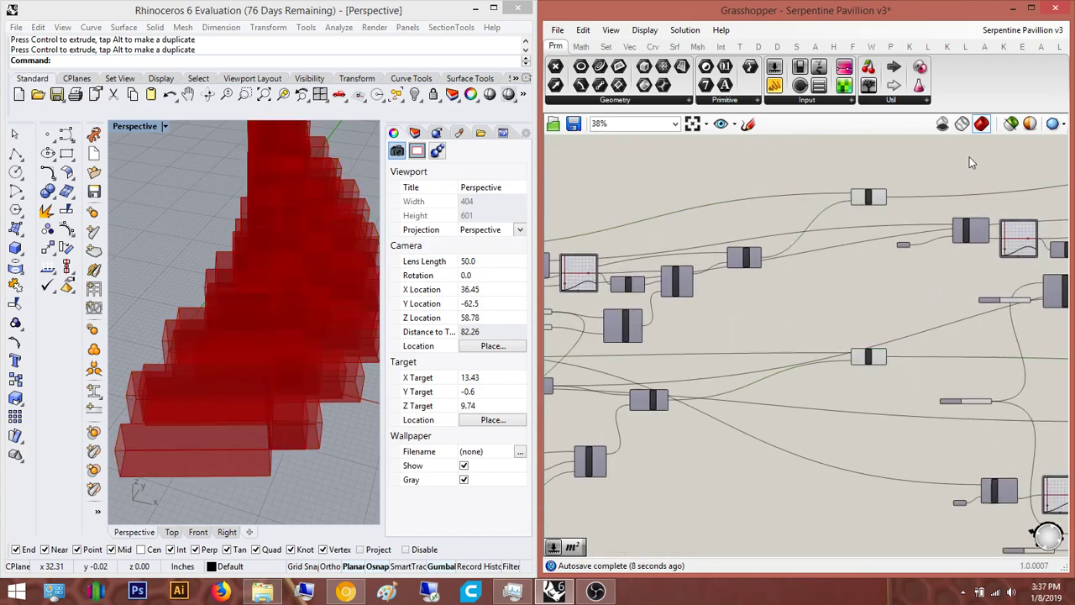
{"action": "right_click_drag", "start_coordinate": [247, 335], "coordinate": [193, 255]}
{"action": "scroll", "coordinate": [201, 214], "scroll_direction": "up", "scroll_amount": 6}
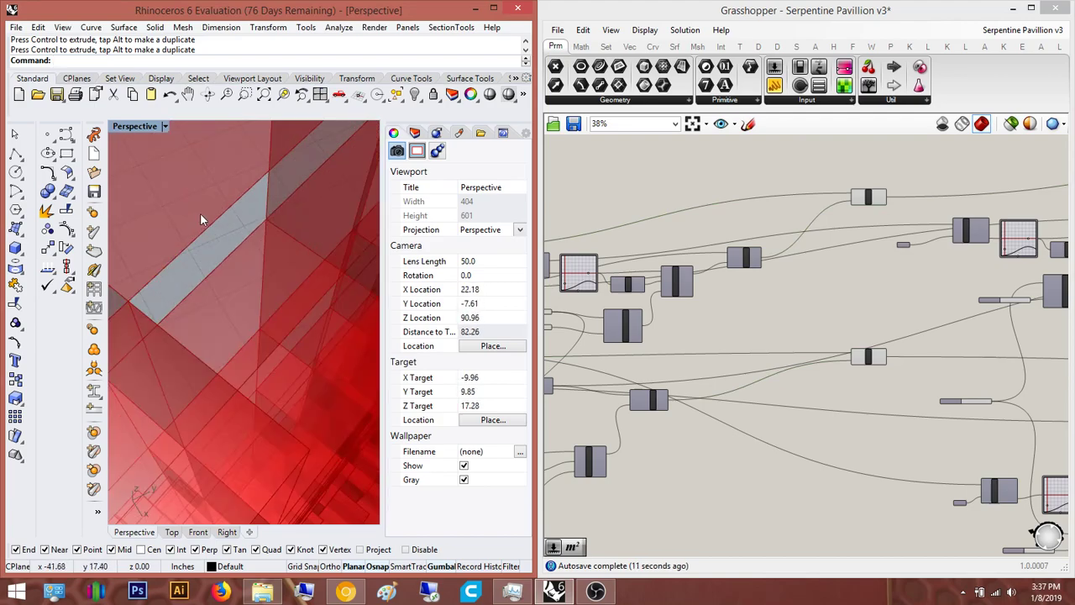
{"action": "scroll", "coordinate": [186, 262], "scroll_direction": "down", "scroll_amount": 4}
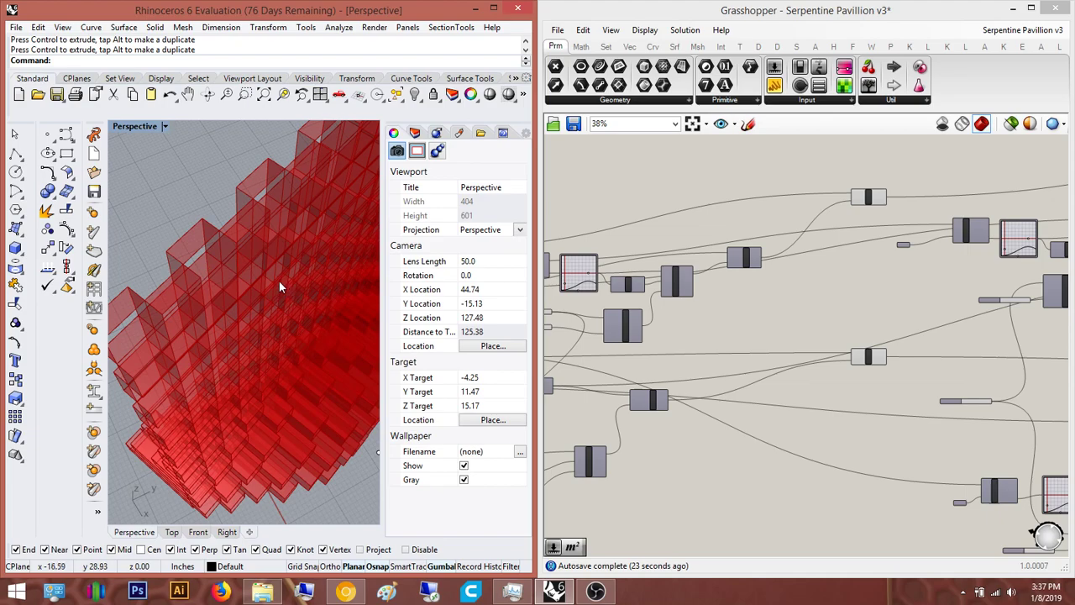
{"action": "right_click_drag", "start_coordinate": [279, 280], "coordinate": [280, 349]}
Delete the old correction Amplitude and Move that follow the upper wall's second-stage Move
{"action": "right_click_drag", "start_coordinate": [776, 235], "coordinate": [662, 284]}
{"action": "scroll", "coordinate": [662, 284], "scroll_direction": "up", "scroll_amount": 3}
{"action": "right_click_drag", "start_coordinate": [817, 322], "coordinate": [686, 343]}
{"action": "scroll", "coordinate": [686, 344], "scroll_direction": "down", "scroll_amount": 4}
{"action": "scroll", "coordinate": [847, 348], "scroll_direction": "up", "scroll_amount": 4}
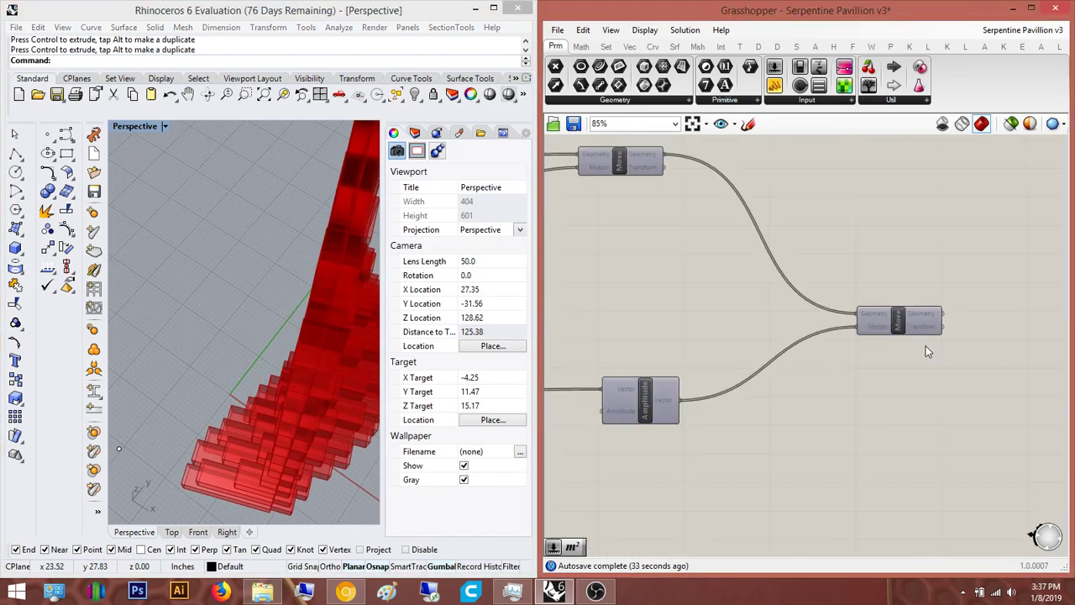
{"action": "right_click_drag", "start_coordinate": [747, 378], "coordinate": [797, 383]}
{"action": "left_click", "coordinate": [817, 451]}
{"action": "right_click_drag", "start_coordinate": [928, 478], "coordinate": [1002, 479]}
{"action": "left_click_drag", "start_coordinate": [1001, 479], "coordinate": [764, 350]}
{"action": "scroll", "coordinate": [694, 341], "scroll_direction": "down", "scroll_amount": 3}
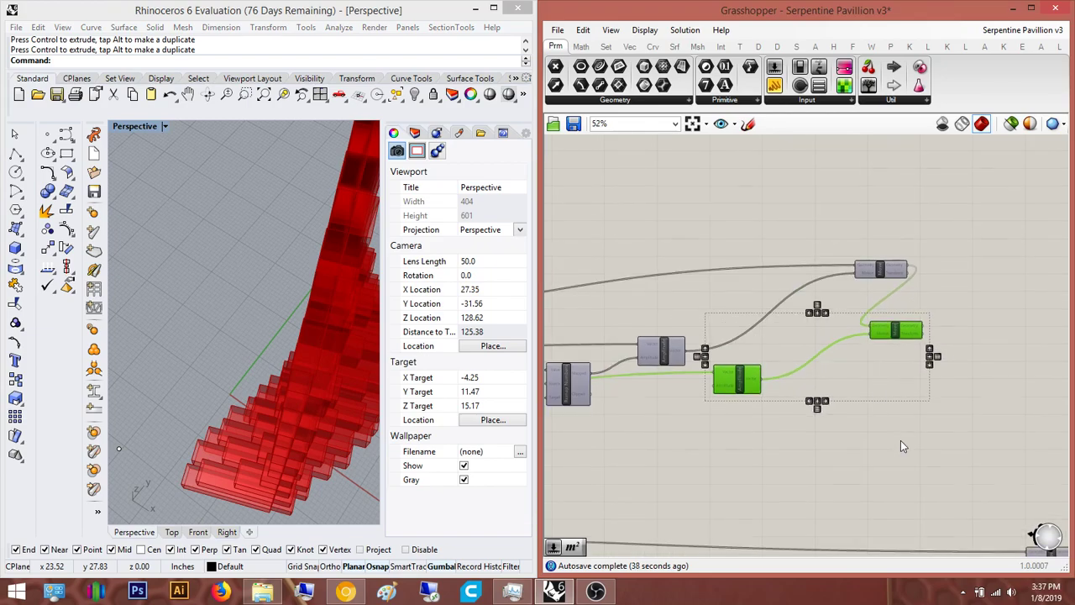
{"action": "left_click", "coordinate": [890, 425]}
{"action": "scroll", "coordinate": [794, 432], "scroll_direction": "down", "scroll_amount": 3}
{"action": "scroll", "coordinate": [868, 356], "scroll_direction": "up", "scroll_amount": 5}
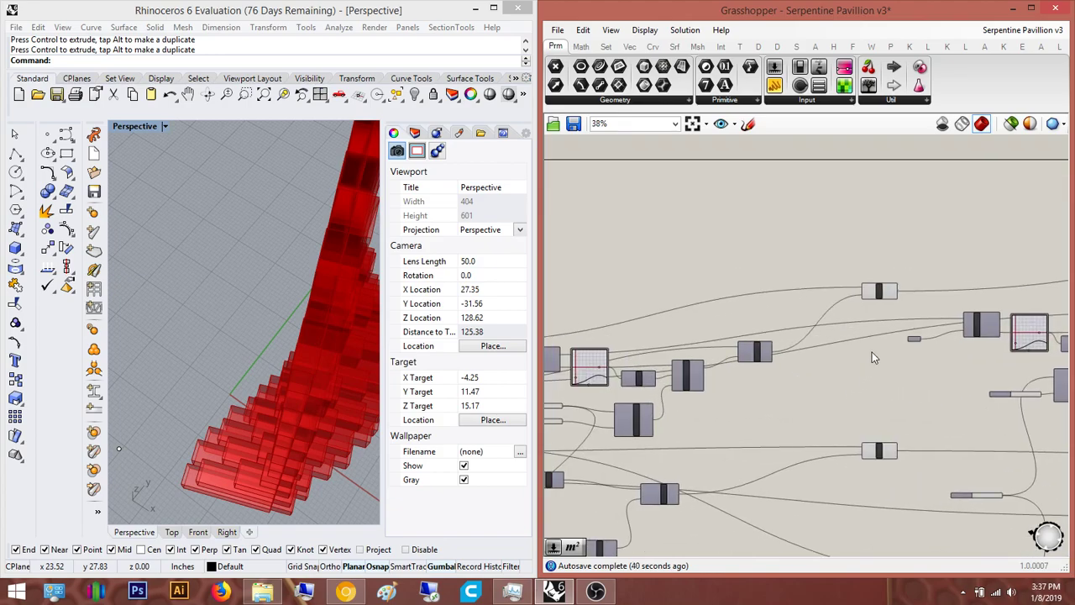
Add a Move component beside the upper Extrude and connect the Extrusion output to its Geometry input
{"action": "right_click_drag", "start_coordinate": [732, 383], "coordinate": [629, 398]}
{"action": "double_click", "coordinate": [833, 214]}
{"action": "type", "text": "move"}
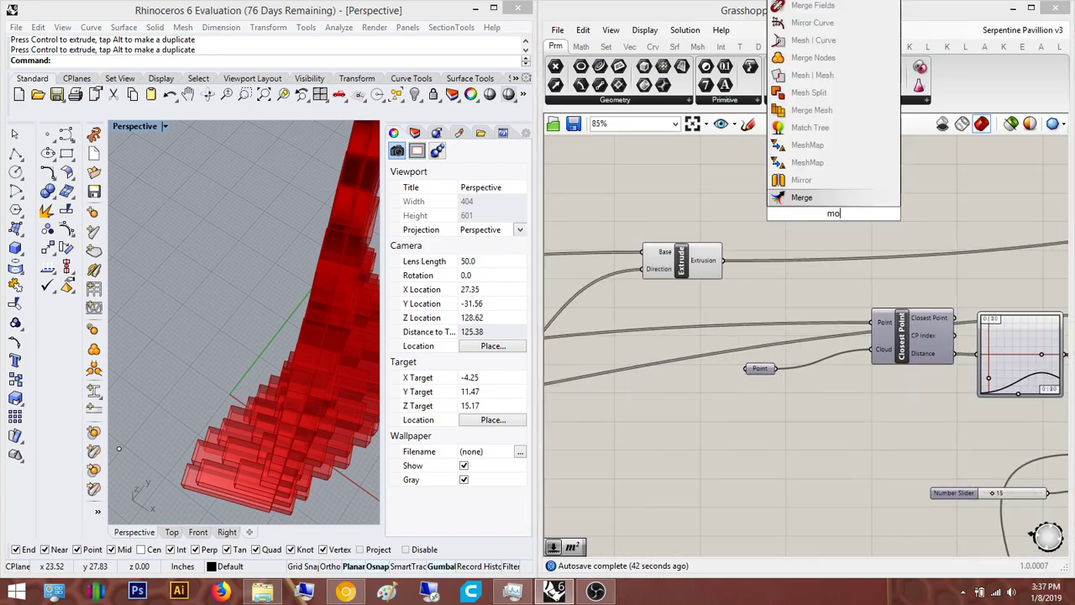
{"action": "key", "text": "Return"}
{"action": "scroll", "coordinate": [802, 206], "scroll_direction": "up", "scroll_amount": 3}
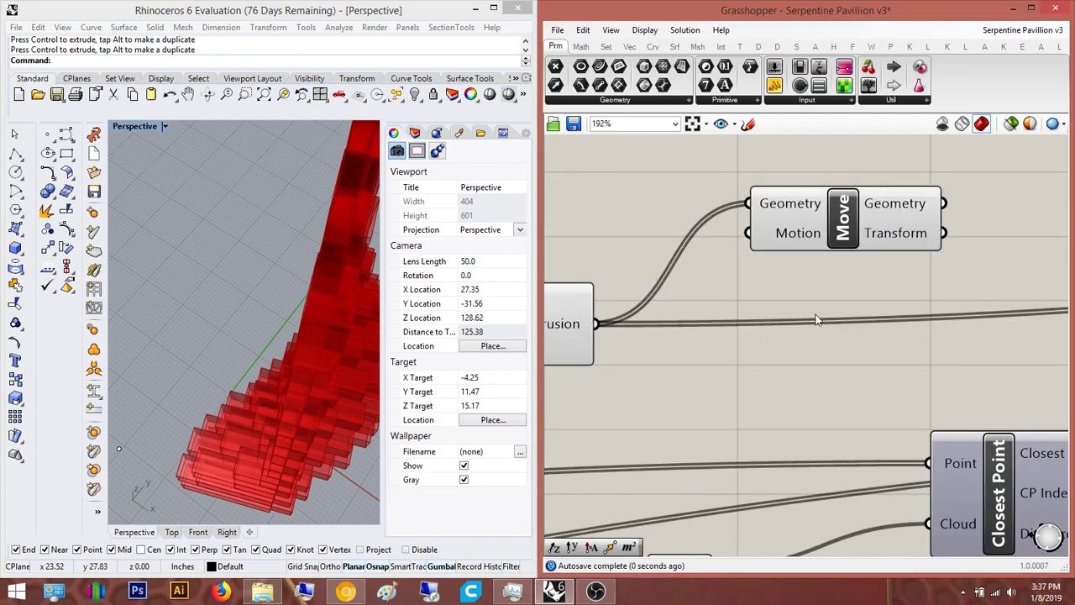
{"action": "scroll", "coordinate": [767, 320], "scroll_direction": "down", "scroll_amount": 3}
Add an Amplitude component and connect its Vector output to the new Move's Motion input
{"action": "double_click", "coordinate": [918, 330]}
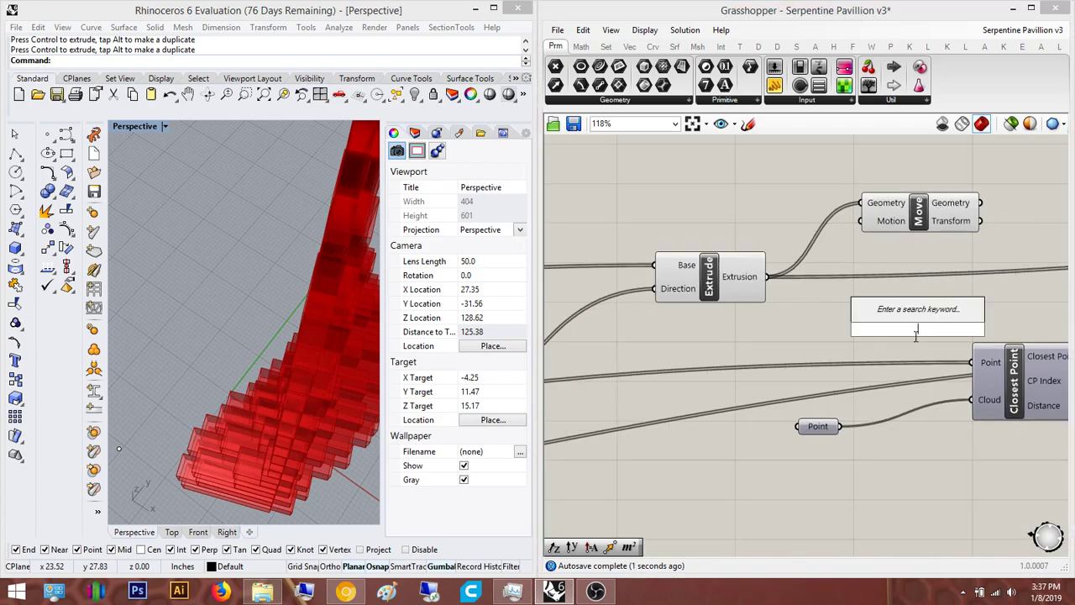
{"action": "type", "text": "ampl"}
{"action": "key", "text": "Return"}
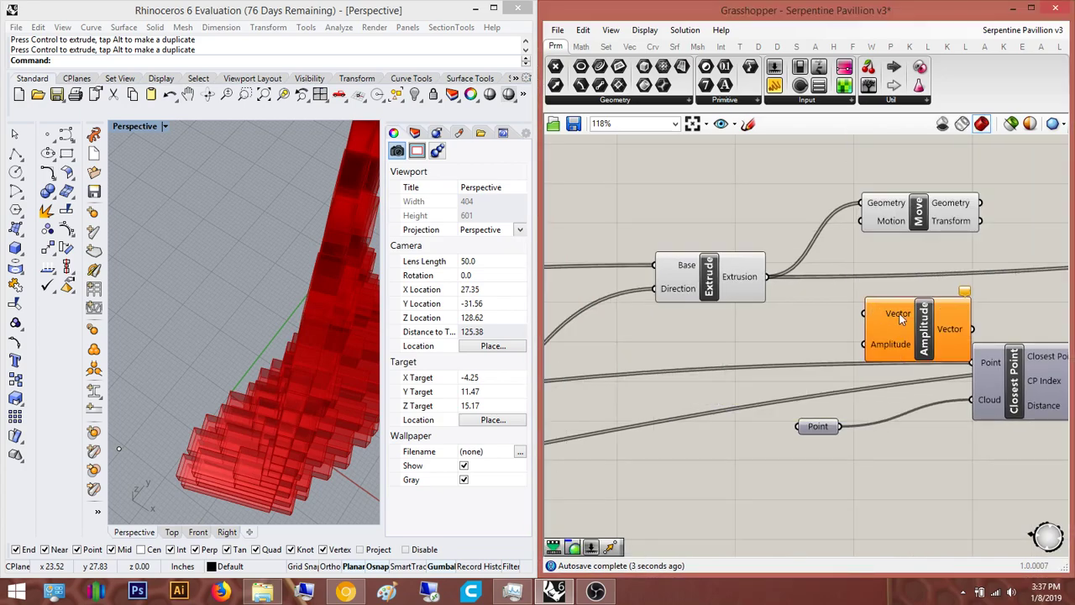
{"action": "left_click_drag", "start_coordinate": [890, 311], "coordinate": [736, 345]}
{"action": "left_click_drag", "start_coordinate": [860, 221], "coordinate": [828, 359]}
Wire the upper wall's upstream vectors into the new Amplitude's Vector input
{"action": "right_click_drag", "start_coordinate": [713, 352], "coordinate": [787, 319]}
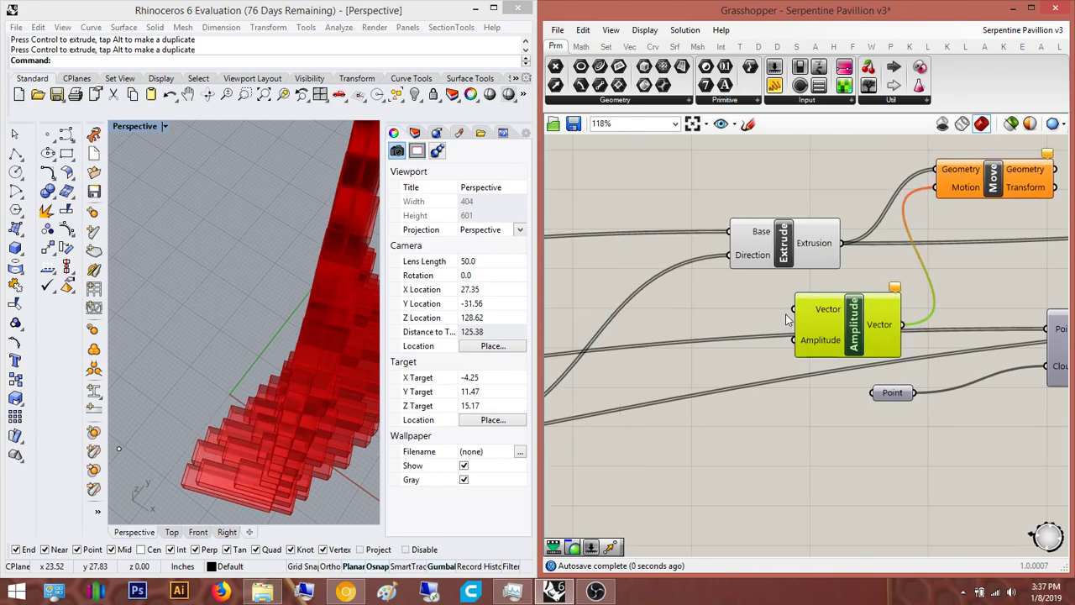
{"action": "left_click_drag", "start_coordinate": [771, 311], "coordinate": [570, 370]}
{"action": "scroll", "coordinate": [770, 313], "scroll_direction": "down", "scroll_amount": 8}
{"action": "scroll", "coordinate": [683, 346], "scroll_direction": "up", "scroll_amount": 5}
{"action": "scroll", "coordinate": [685, 347], "scroll_direction": "down", "scroll_amount": 2}
{"action": "scroll", "coordinate": [511, 353], "scroll_direction": "up", "scroll_amount": 5}
{"action": "scroll", "coordinate": [674, 368], "scroll_direction": "down", "scroll_amount": 5}
{"action": "scroll", "coordinate": [1044, 367], "scroll_direction": "up", "scroll_amount": 4}
{"action": "scroll", "coordinate": [819, 336], "scroll_direction": "down", "scroll_amount": 4}
{"action": "scroll", "coordinate": [618, 328], "scroll_direction": "up", "scroll_amount": 6}
{"action": "scroll", "coordinate": [578, 361], "scroll_direction": "up", "scroll_amount": 2}
{"action": "scroll", "coordinate": [785, 371], "scroll_direction": "down", "scroll_amount": 2}
Add a Negative component and connect its Result to the Amplitude input of the new Amplitude component
{"action": "right_click_drag", "start_coordinate": [830, 367], "coordinate": [731, 377]}
{"action": "right_click_drag", "start_coordinate": [661, 370], "coordinate": [627, 367]}
{"action": "scroll", "coordinate": [628, 368], "scroll_direction": "down", "scroll_amount": 1}
{"action": "right_click_drag", "start_coordinate": [825, 380], "coordinate": [638, 340]}
{"action": "scroll", "coordinate": [639, 340], "scroll_direction": "down", "scroll_amount": 1}
{"action": "right_click_drag", "start_coordinate": [1007, 420], "coordinate": [842, 389]}
{"action": "scroll", "coordinate": [948, 255], "scroll_direction": "up", "scroll_amount": 2}
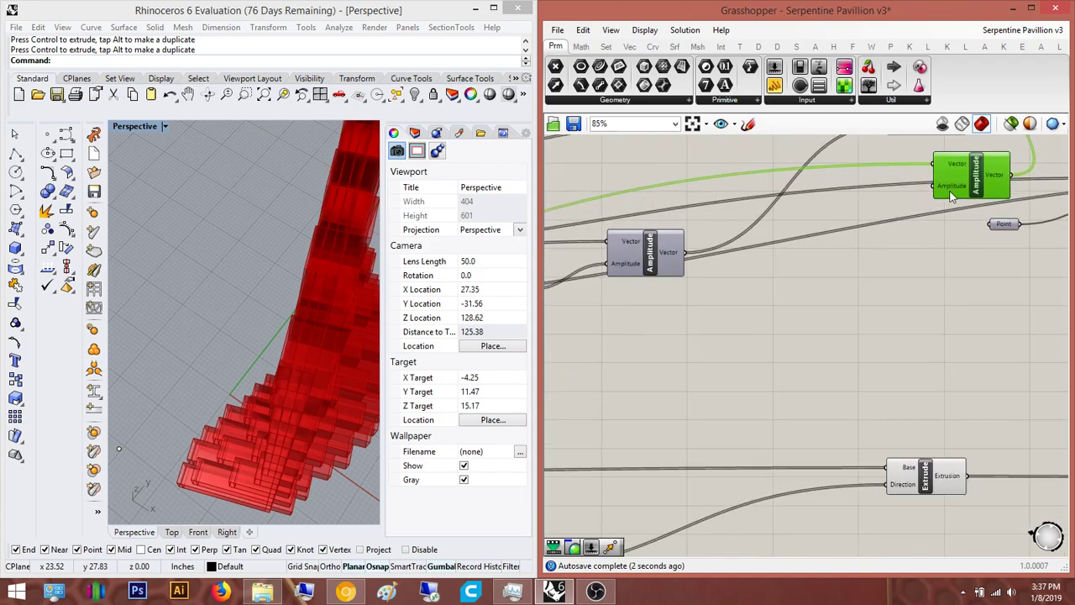
{"action": "double_click", "coordinate": [865, 332]}
{"action": "type", "text": "negative"}
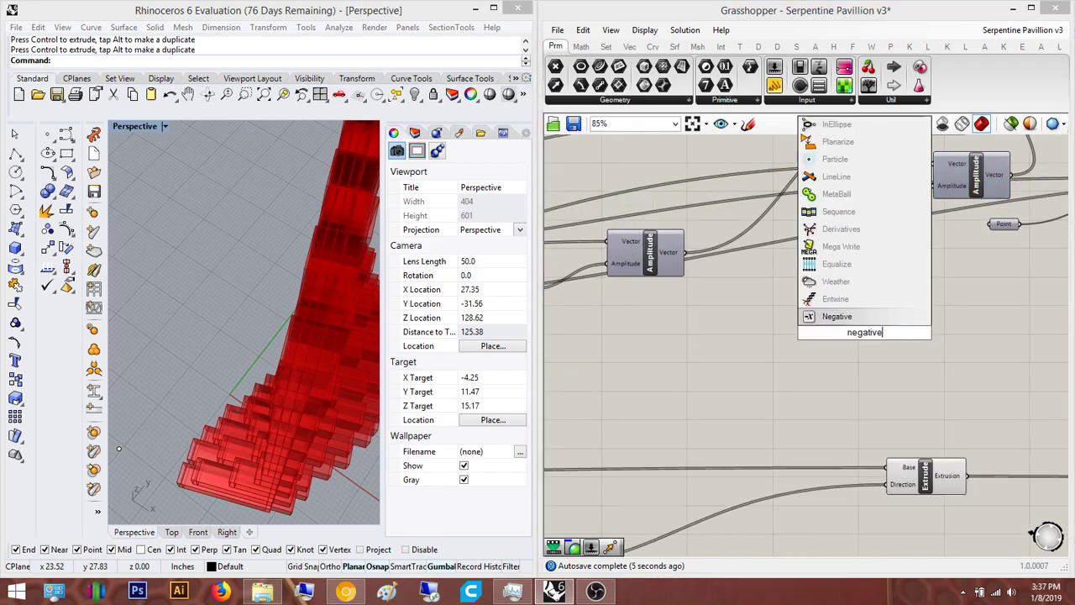
{"action": "key", "text": "Return"}
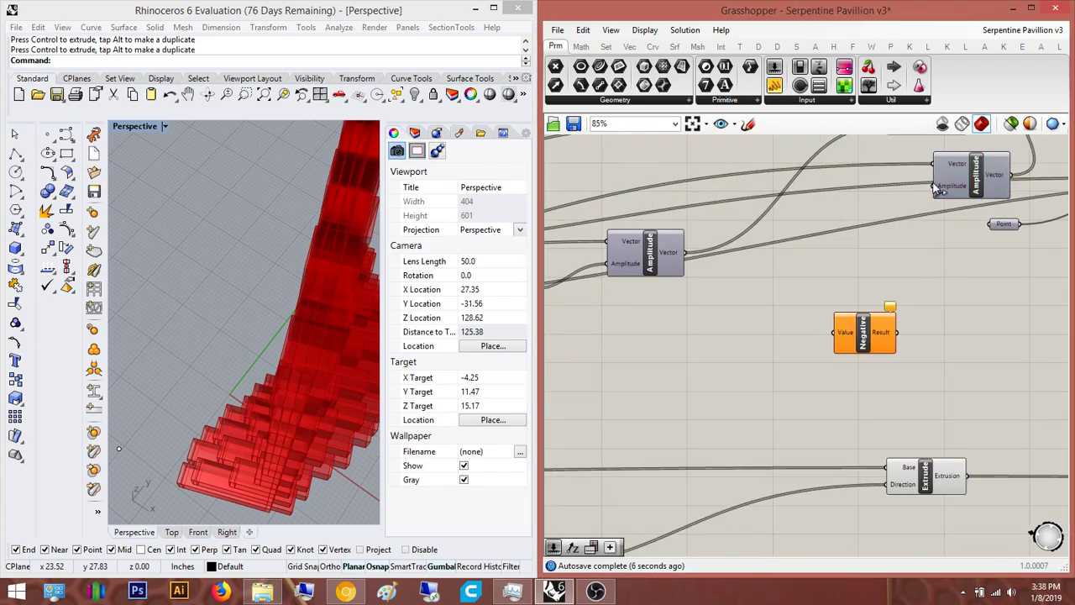
{"action": "left_click_drag", "start_coordinate": [902, 337], "coordinate": [899, 334]}
Connect the first-stage domain start slider to the Negative component's Value input
{"action": "right_click_drag", "start_coordinate": [831, 337], "coordinate": [891, 328]}
{"action": "scroll", "coordinate": [839, 291], "scroll_direction": "down", "scroll_amount": 3}
{"action": "left_click_drag", "start_coordinate": [839, 292], "coordinate": [593, 269]}
{"action": "scroll", "coordinate": [613, 334], "scroll_direction": "up", "scroll_amount": 3}
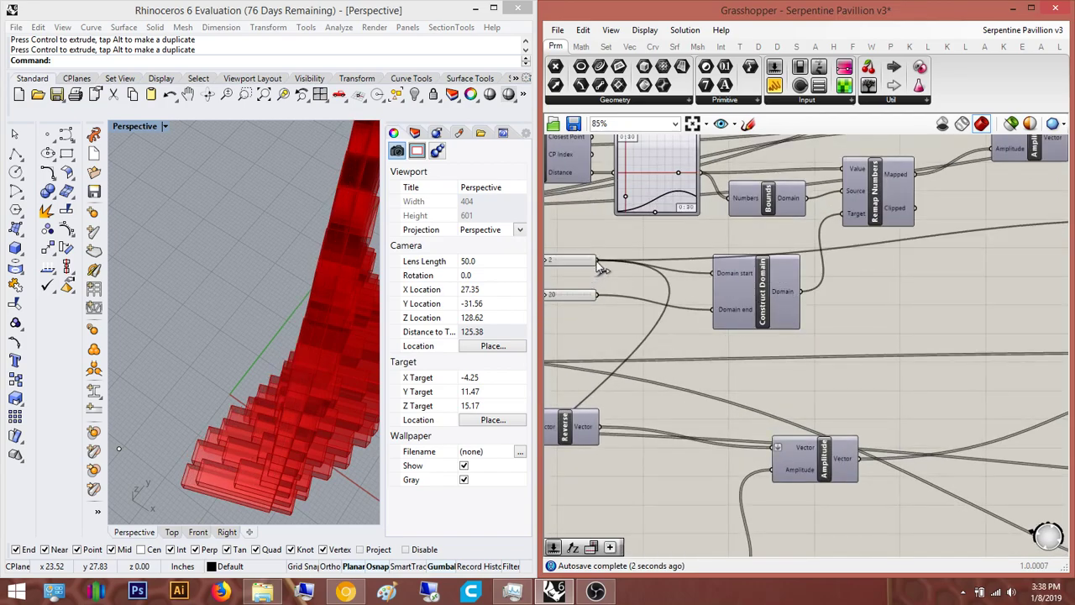
Inspect the new Move's bricks in the model and disable the preview of the upper Extrude
{"action": "scroll", "coordinate": [630, 272], "scroll_direction": "down", "scroll_amount": 2}
{"action": "right_click_drag", "start_coordinate": [1047, 291], "coordinate": [848, 287]}
{"action": "left_click", "coordinate": [907, 179]}
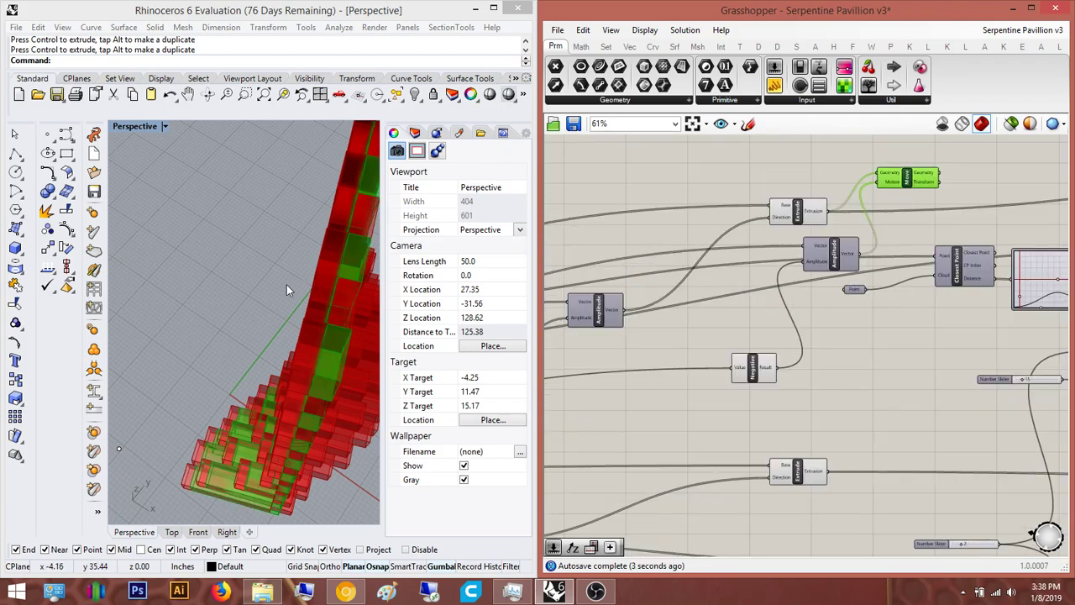
{"action": "right_click_drag", "start_coordinate": [346, 297], "coordinate": [236, 207]}
{"action": "scroll", "coordinate": [245, 208], "scroll_direction": "up", "scroll_amount": 3}
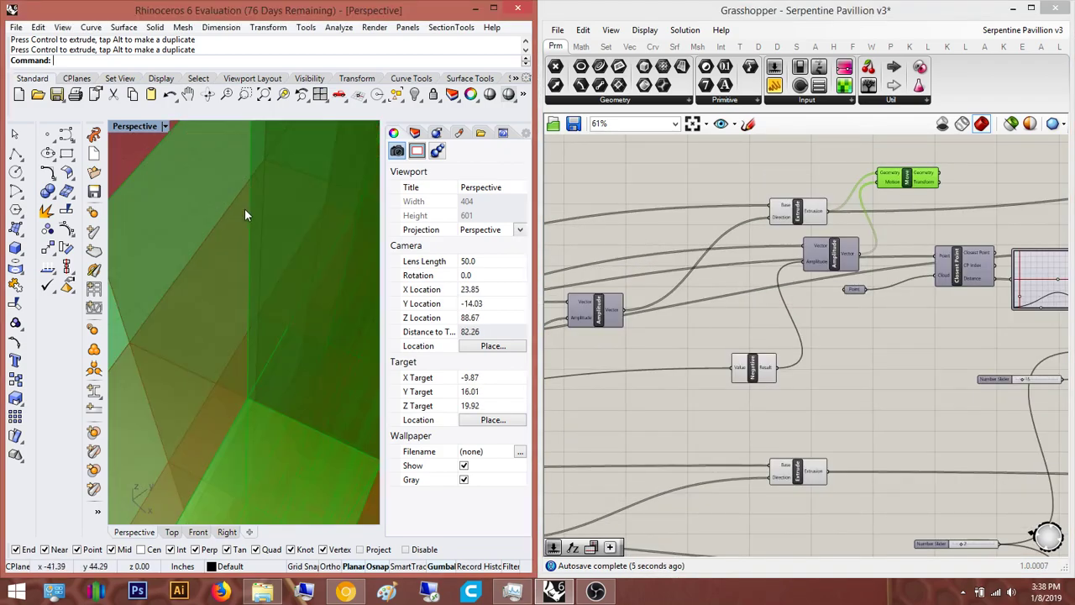
{"action": "right_click_drag", "start_coordinate": [795, 208], "coordinate": [899, 285]}
{"action": "middle_click", "coordinate": [898, 285]}
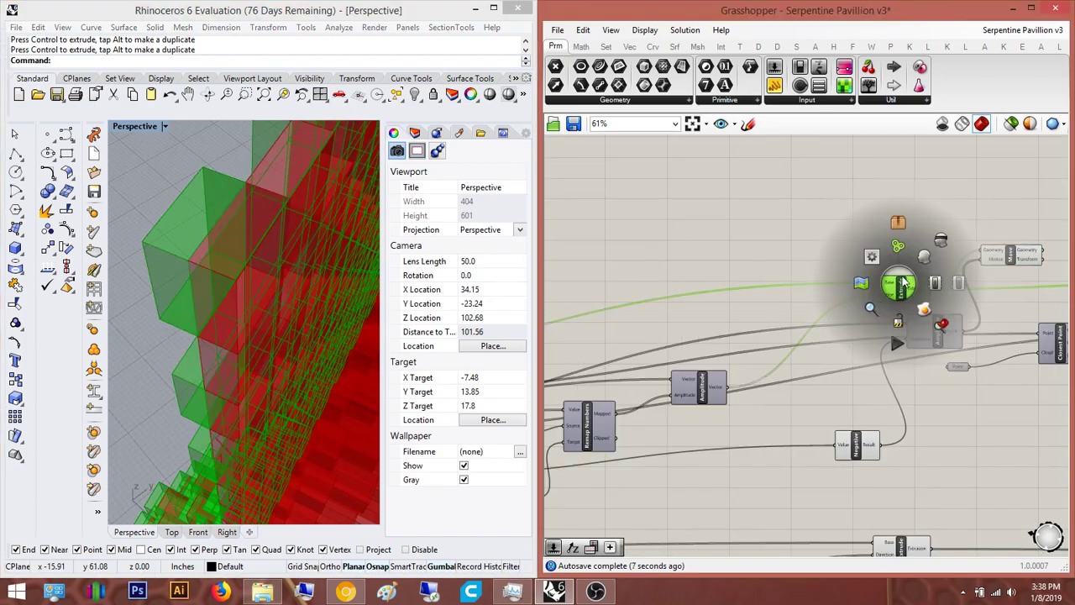
{"action": "left_click", "coordinate": [943, 242]}
{"action": "left_click", "coordinate": [1017, 217]}
{"action": "right_click_drag", "start_coordinate": [1064, 236], "coordinate": [973, 250]}
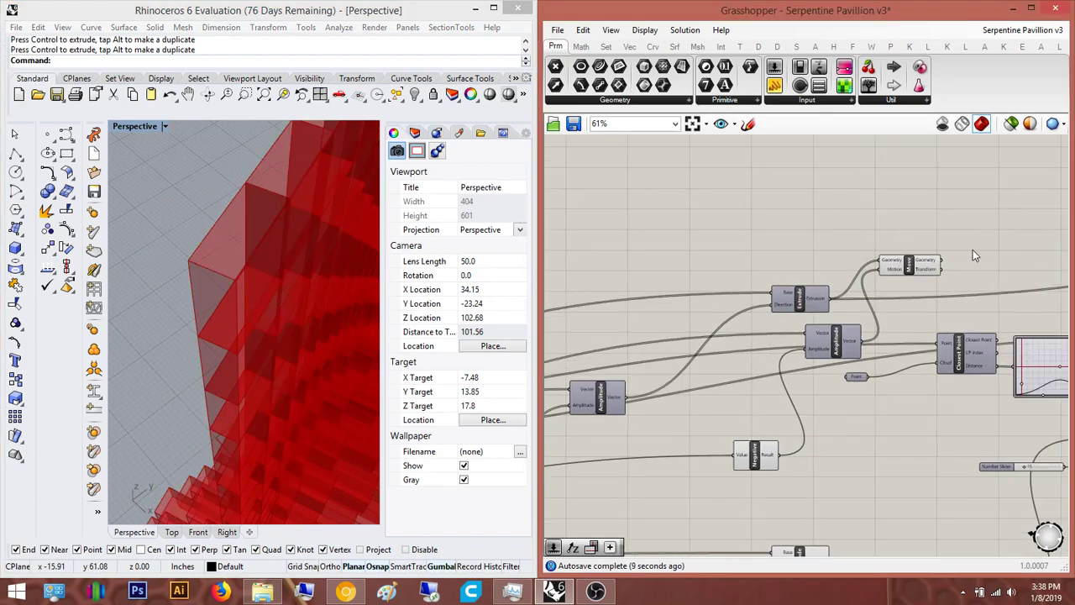
Connect the new Move's Geometry output to the upper second-stage Move's Geometry input, replacing the Extrude connection
{"action": "left_click", "coordinate": [913, 257]}
{"action": "right_click_drag", "start_coordinate": [906, 350], "coordinate": [862, 331]}
{"action": "scroll", "coordinate": [865, 336], "scroll_direction": "down", "scroll_amount": 2}
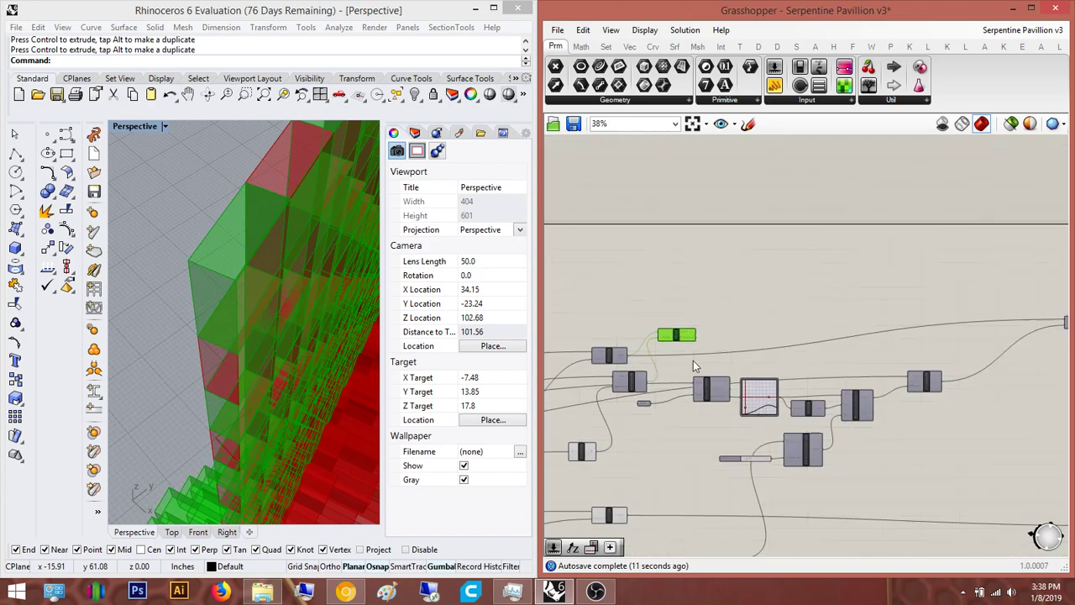
{"action": "right_click_drag", "start_coordinate": [640, 410], "coordinate": [821, 286]}
{"action": "right_click_drag", "start_coordinate": [1006, 258], "coordinate": [835, 333]}
{"action": "right_click_drag", "start_coordinate": [1048, 333], "coordinate": [827, 351]}
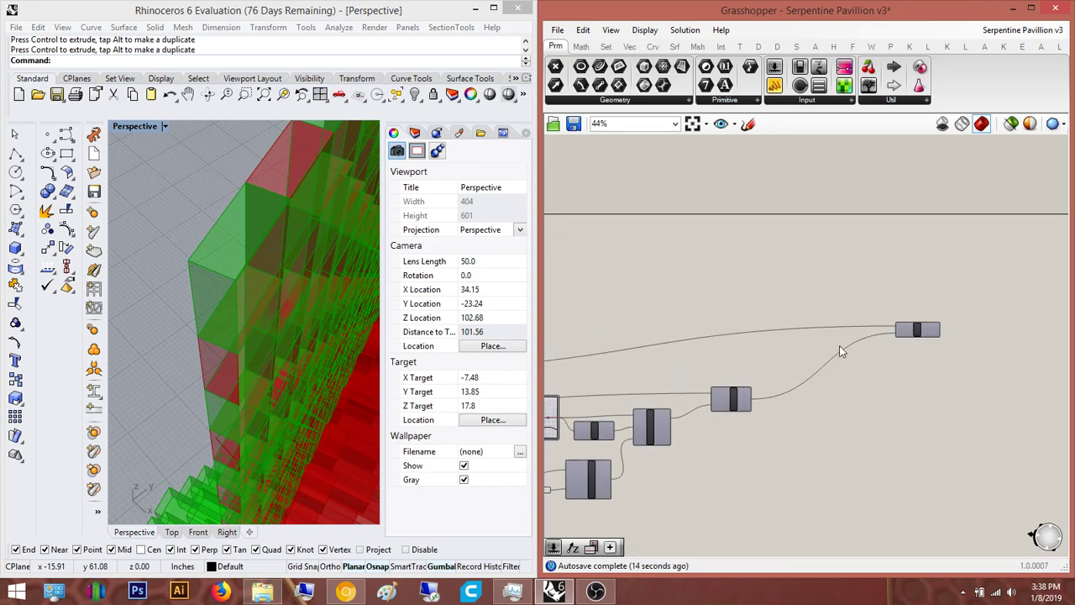
{"action": "scroll", "coordinate": [897, 326], "scroll_direction": "up", "scroll_amount": 3}
{"action": "scroll", "coordinate": [932, 287], "scroll_direction": "down", "scroll_amount": 5}
{"action": "left_click_drag", "start_coordinate": [895, 287], "coordinate": [605, 309]}
{"action": "scroll", "coordinate": [602, 331], "scroll_direction": "up", "scroll_amount": 4}
{"action": "left_click", "coordinate": [803, 254]}
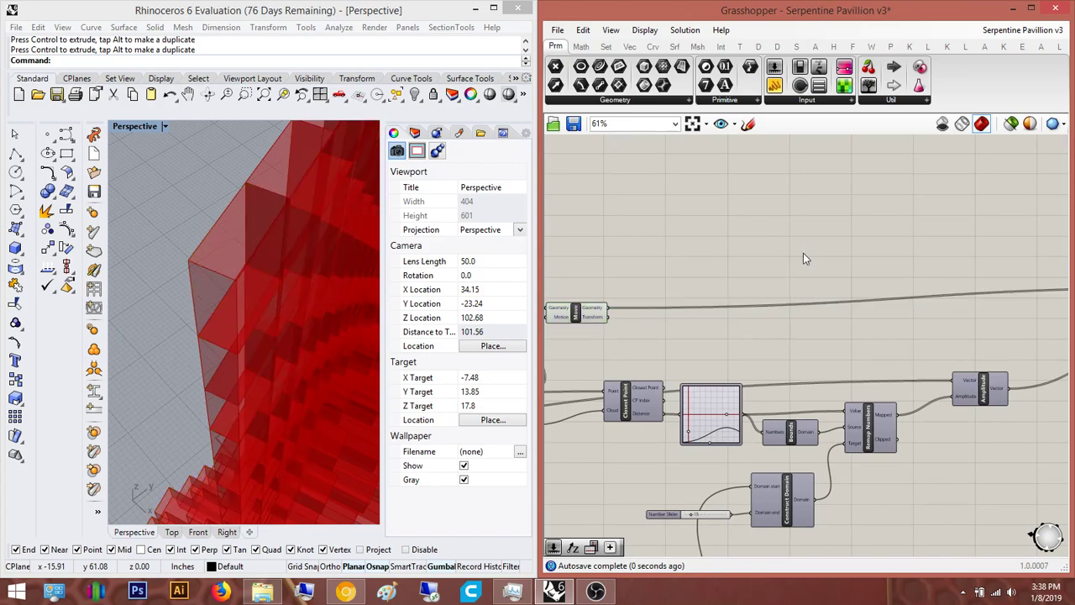
Disable the preview of the new Move that offsets the upper wall right after extrusion
{"action": "left_click", "coordinate": [587, 315]}
{"action": "middle_click", "coordinate": [586, 315]}
{"action": "left_click", "coordinate": [619, 308]}
{"action": "left_click", "coordinate": [870, 251]}
Enable the preview of the two final second-stage Move components
{"action": "right_click_drag", "start_coordinate": [871, 251], "coordinate": [738, 258]}
{"action": "scroll", "coordinate": [738, 258], "scroll_direction": "down", "scroll_amount": 2}
{"action": "right_click_drag", "start_coordinate": [993, 296], "coordinate": [888, 294]}
{"action": "scroll", "coordinate": [888, 298], "scroll_direction": "down", "scroll_amount": 2}
{"action": "left_click_drag", "start_coordinate": [972, 431], "coordinate": [793, 214]}
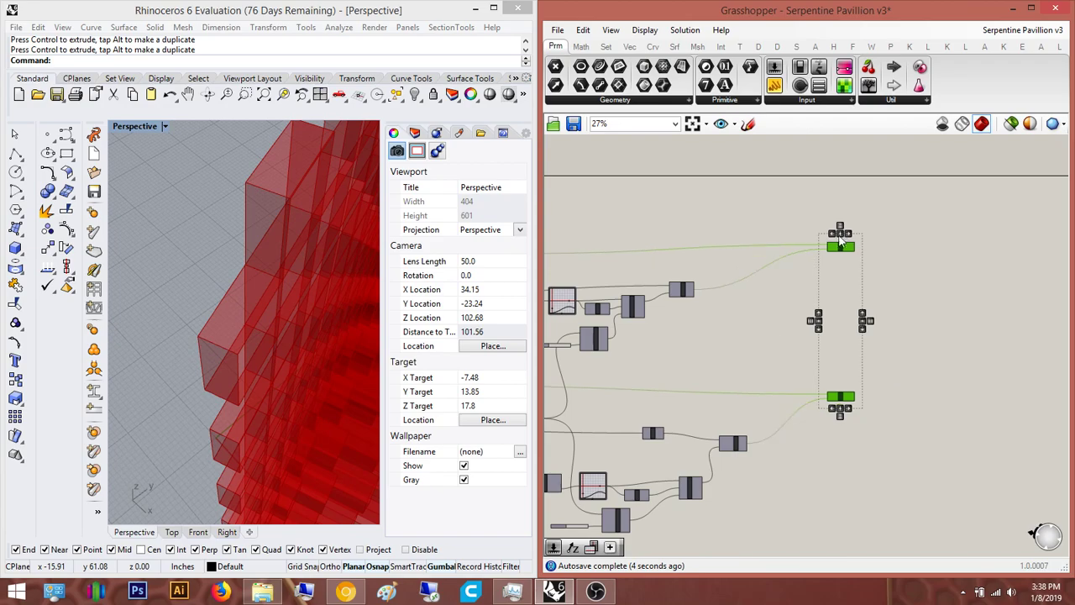
{"action": "middle_click", "coordinate": [843, 239]}
{"action": "left_click", "coordinate": [858, 212]}
{"action": "left_click", "coordinate": [918, 321]}
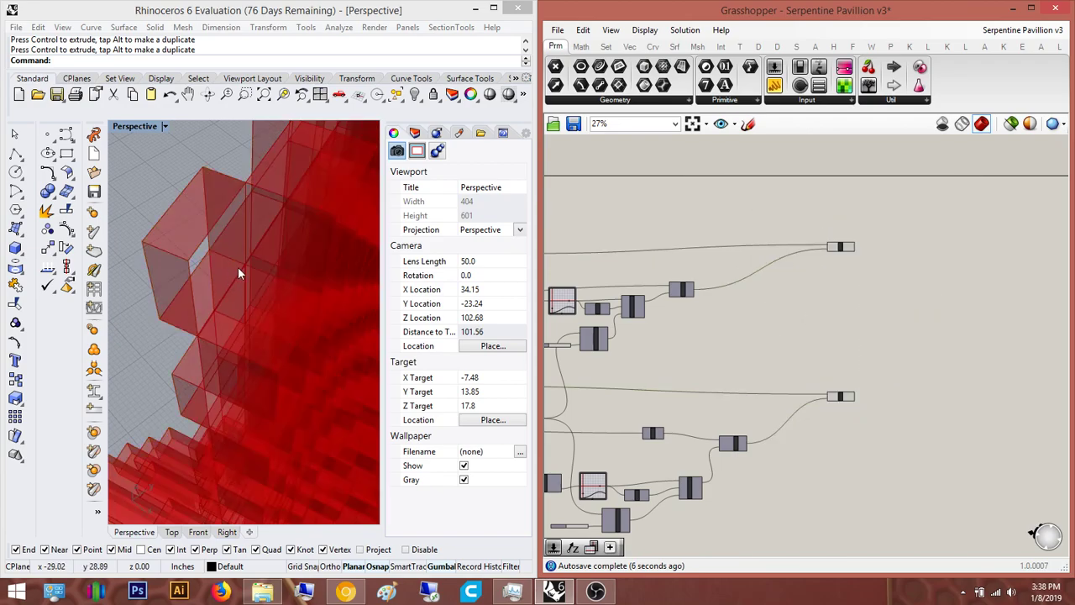
Inspect the bricks at the base of the walls and disable the preview of the lower Extrude
{"action": "right_click_drag", "start_coordinate": [274, 273], "coordinate": [281, 304]}
{"action": "scroll", "coordinate": [280, 305], "scroll_direction": "down", "scroll_amount": 10}
{"action": "right_click_drag", "start_coordinate": [331, 261], "coordinate": [333, 254]}
{"action": "scroll", "coordinate": [290, 347], "scroll_direction": "up", "scroll_amount": 6}
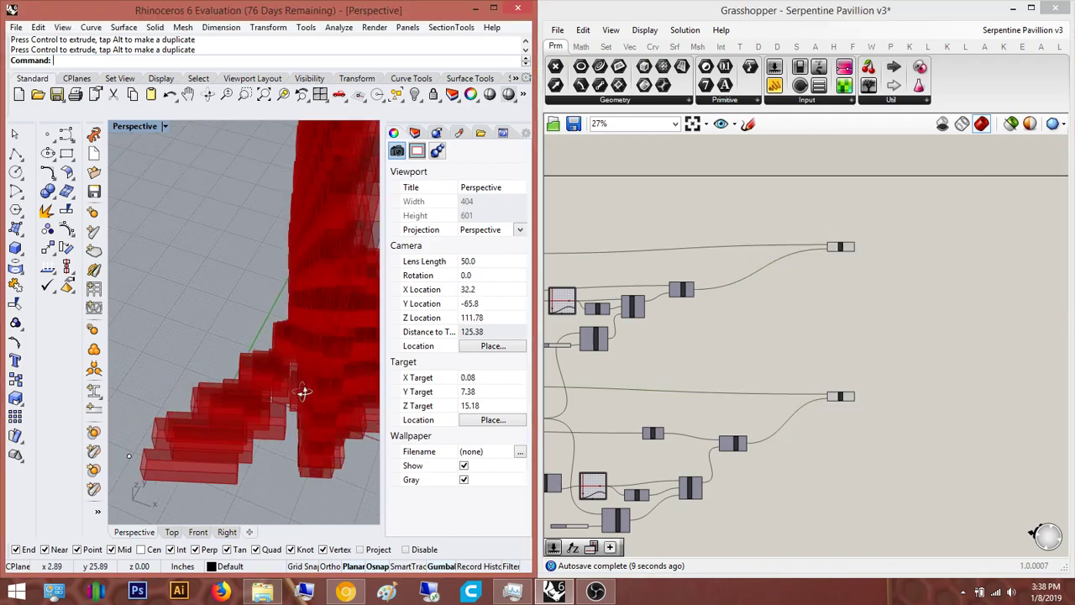
{"action": "right_click_drag", "start_coordinate": [252, 406], "coordinate": [244, 424]}
{"action": "scroll", "coordinate": [883, 398], "scroll_direction": "down", "scroll_amount": 2}
{"action": "scroll", "coordinate": [883, 397], "scroll_direction": "down", "scroll_amount": 2}
{"action": "right_click_drag", "start_coordinate": [614, 363], "coordinate": [738, 351]}
{"action": "scroll", "coordinate": [737, 352], "scroll_direction": "up", "scroll_amount": 5}
{"action": "right_click_drag", "start_coordinate": [882, 340], "coordinate": [812, 345]}
{"action": "left_click_drag", "start_coordinate": [872, 433], "coordinate": [766, 286]}
{"action": "middle_click", "coordinate": [832, 319]}
{"action": "left_click", "coordinate": [804, 291]}
{"action": "left_click", "coordinate": [944, 322]}
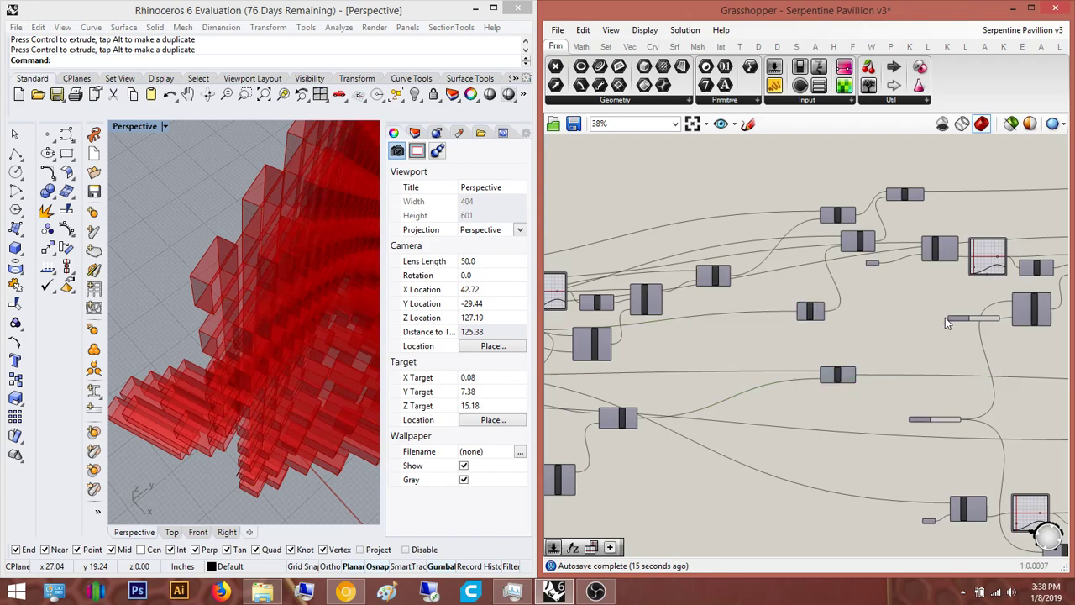
Set the domain start slider shared by both Construct Domain components to 0 and check the walls
{"action": "right_click_drag", "start_coordinate": [944, 323], "coordinate": [882, 341]}
{"action": "right_click_drag", "start_coordinate": [166, 318], "coordinate": [280, 133]}
{"action": "scroll", "coordinate": [228, 256], "scroll_direction": "down", "scroll_amount": 8}
{"action": "scroll", "coordinate": [280, 134], "scroll_direction": "up", "scroll_amount": 2}
{"action": "scroll", "coordinate": [708, 375], "scroll_direction": "up", "scroll_amount": 5}
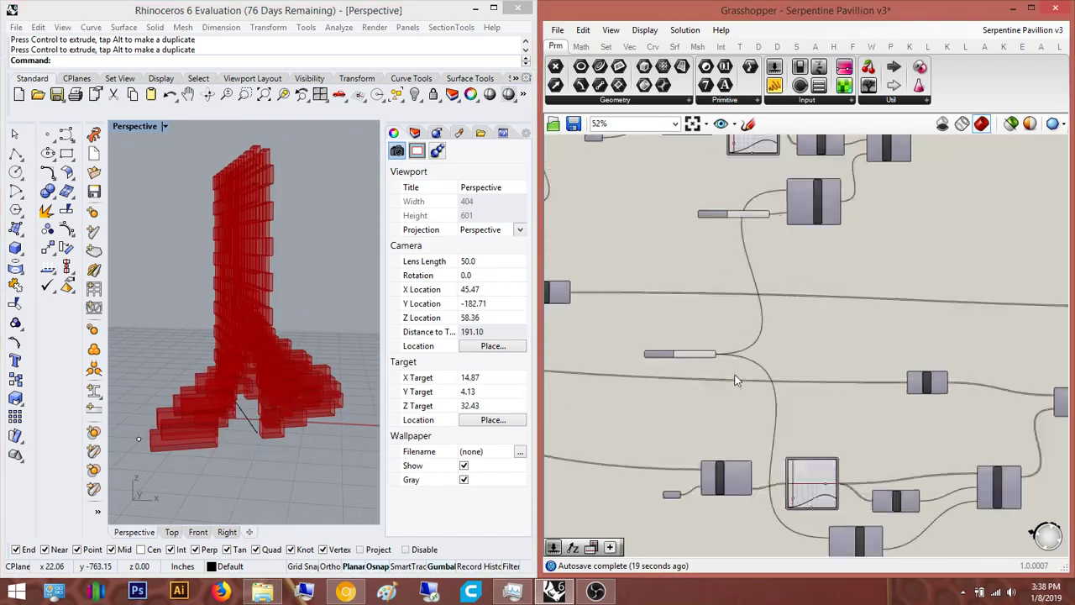
{"action": "scroll", "coordinate": [708, 379], "scroll_direction": "up", "scroll_amount": 3}
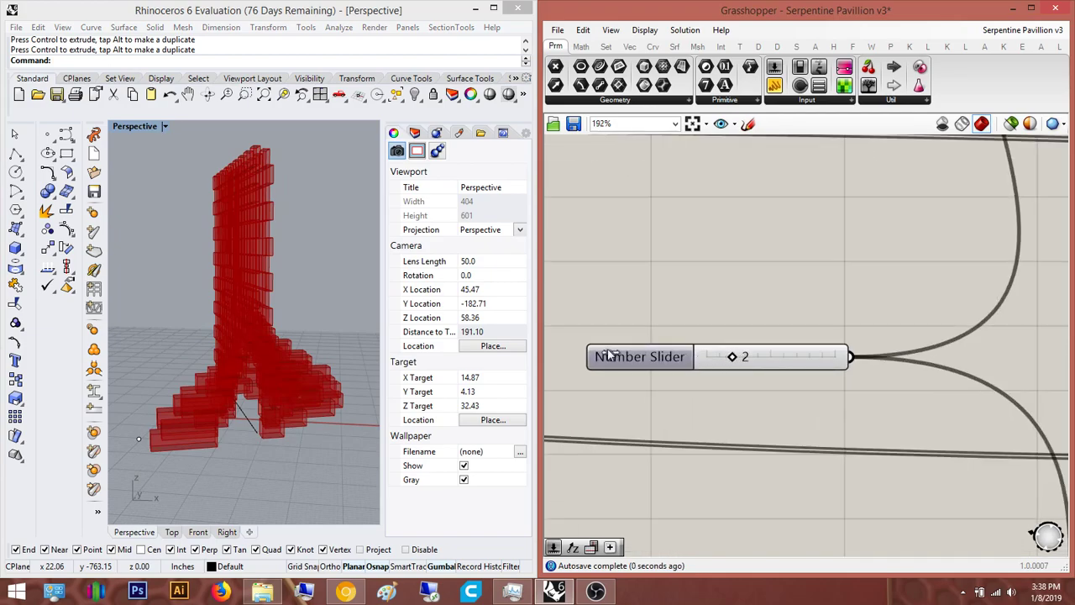
{"action": "right_click_drag", "start_coordinate": [290, 236], "coordinate": [370, 319]}
{"action": "scroll", "coordinate": [322, 215], "scroll_direction": "up", "scroll_amount": 4}
{"action": "scroll", "coordinate": [787, 319], "scroll_direction": "down", "scroll_amount": 5}
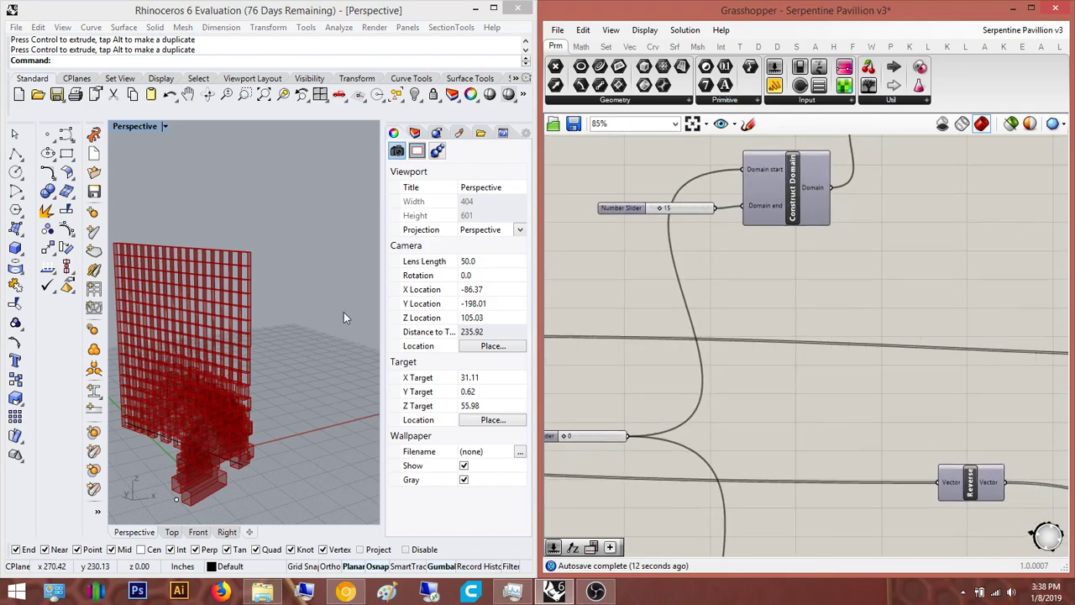
Set the lower Graph Mapper's X[1] and Y[1] limits to 40
{"action": "right_click_drag", "start_coordinate": [798, 286], "coordinate": [786, 307]}
{"action": "scroll", "coordinate": [787, 308], "scroll_direction": "down", "scroll_amount": 5}
{"action": "right_click_drag", "start_coordinate": [823, 353], "coordinate": [851, 356]}
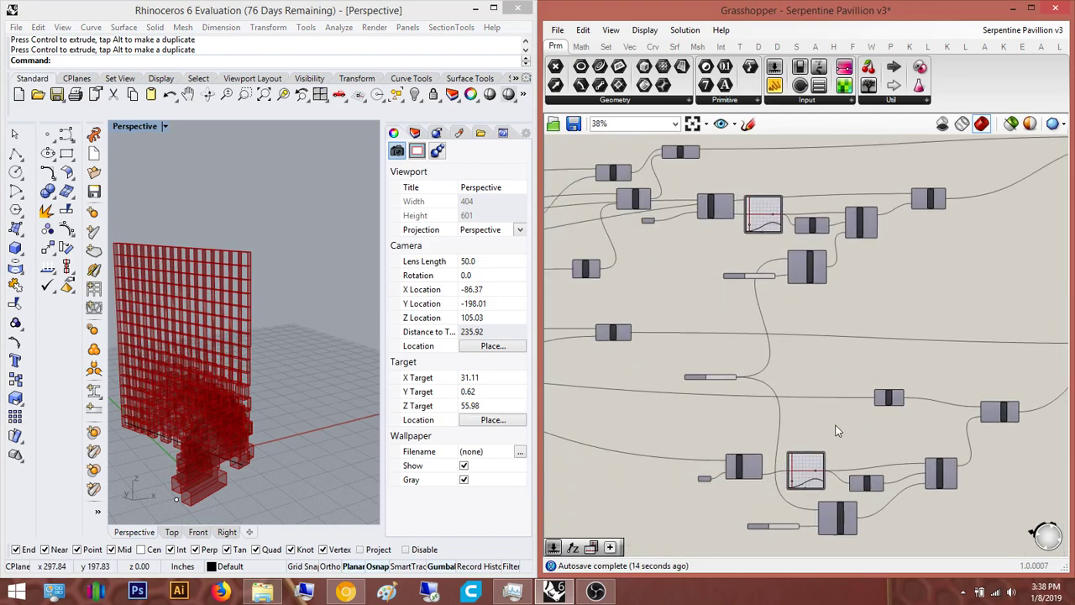
{"action": "right_click_drag", "start_coordinate": [837, 413], "coordinate": [803, 340]}
{"action": "scroll", "coordinate": [741, 425], "scroll_direction": "up", "scroll_amount": 2}
{"action": "scroll", "coordinate": [741, 425], "scroll_direction": "up", "scroll_amount": 2}
{"action": "scroll", "coordinate": [792, 387], "scroll_direction": "up", "scroll_amount": 2}
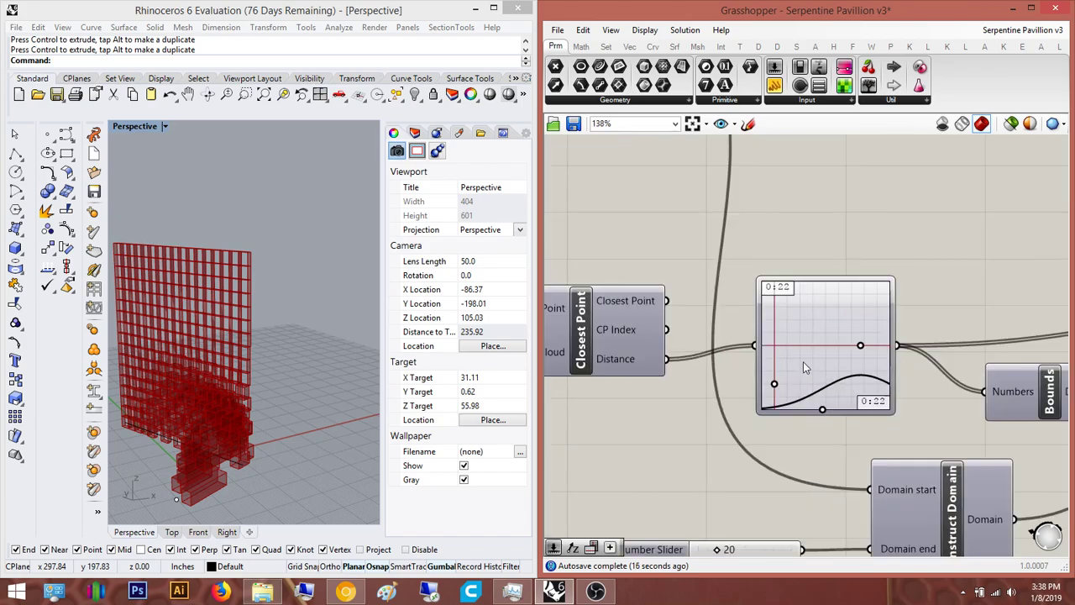
{"action": "scroll", "coordinate": [844, 356], "scroll_direction": "up", "scroll_amount": 2}
{"action": "scroll", "coordinate": [787, 307], "scroll_direction": "up", "scroll_amount": 2}
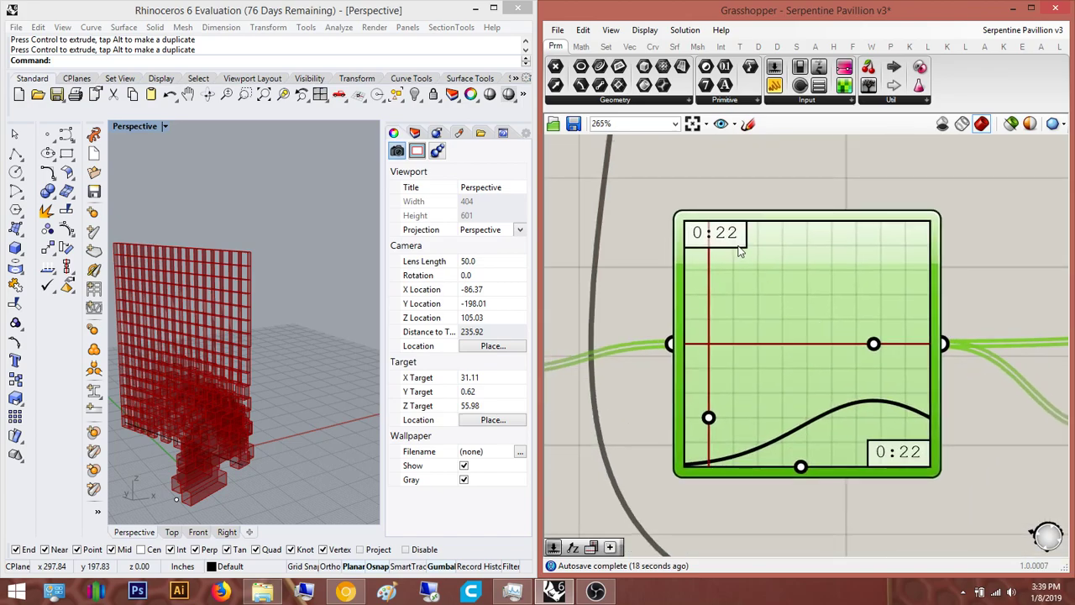
{"action": "double_click", "coordinate": [739, 246]}
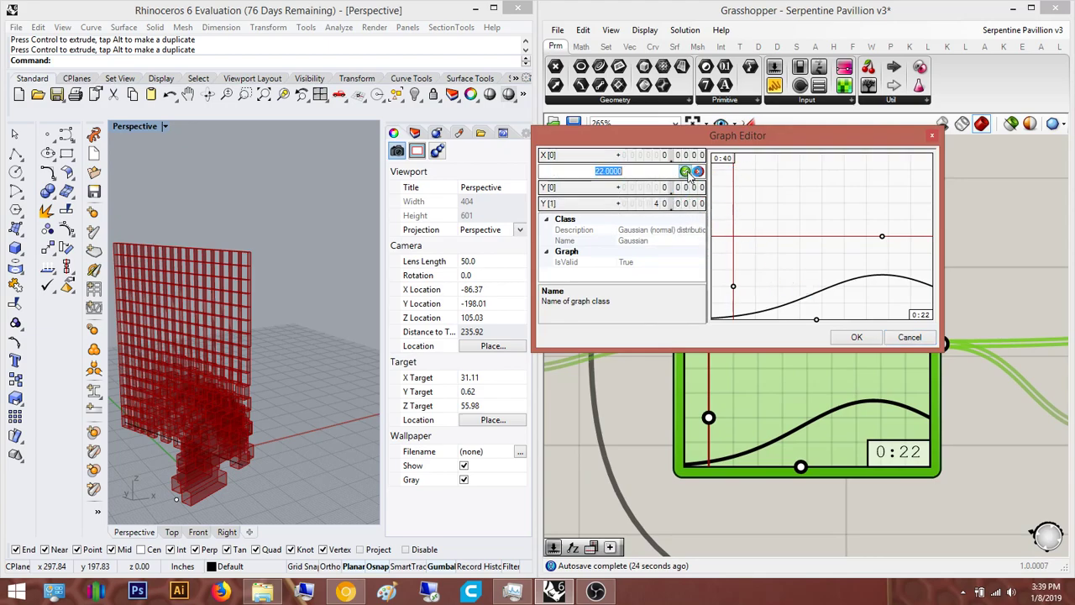
{"action": "left_click", "coordinate": [862, 338]}
{"action": "right_click_drag", "start_coordinate": [248, 345], "coordinate": [144, 351]}
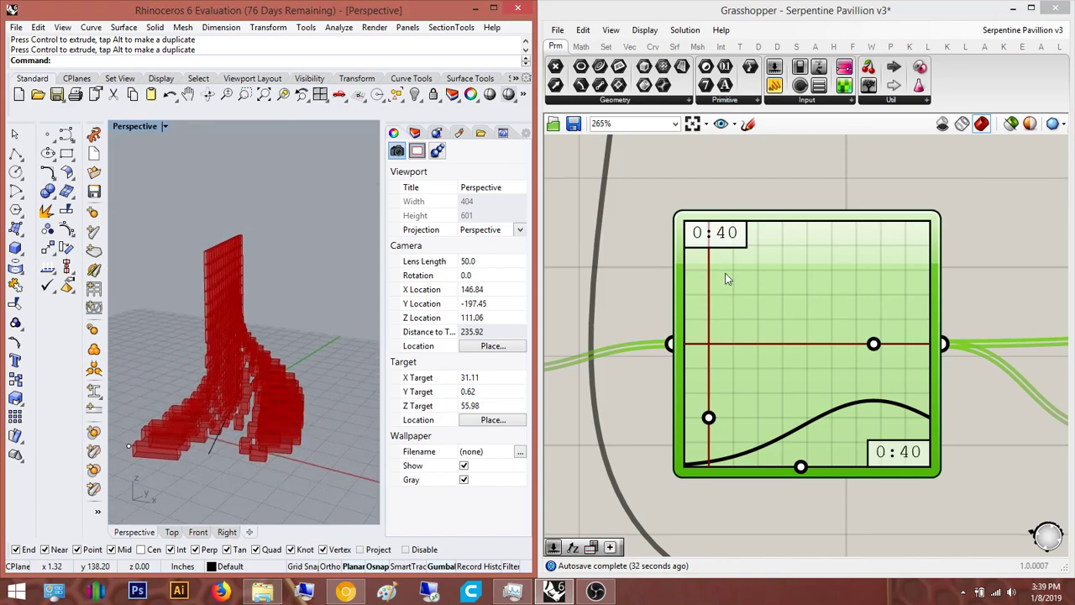
{"action": "key", "text": "ctrl+z"}
{"action": "right_click_drag", "start_coordinate": [276, 300], "coordinate": [246, 328]}
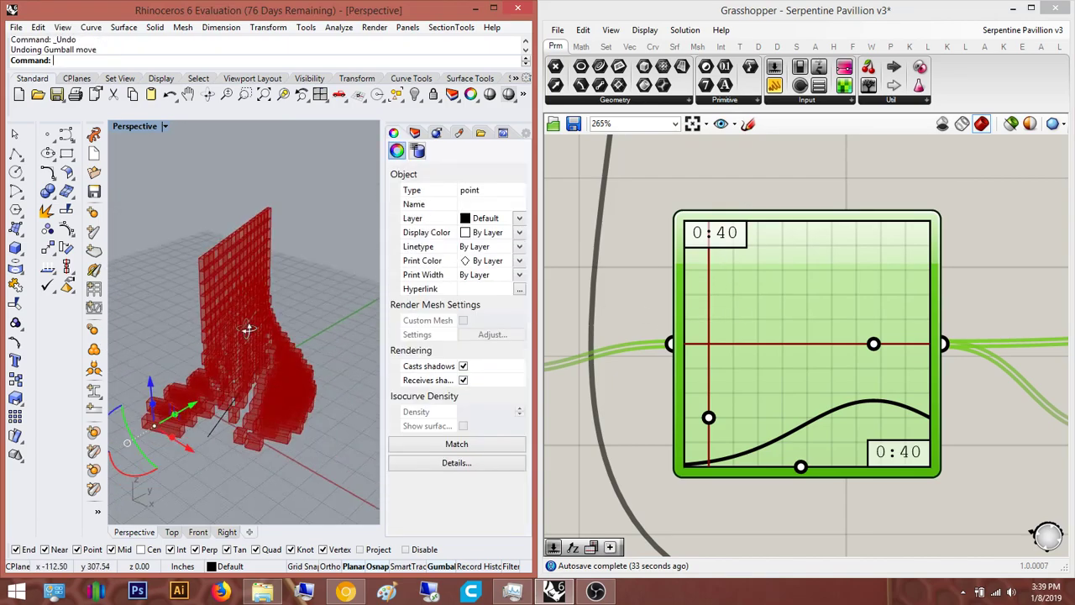
{"action": "key", "text": "ctrl+y"}
{"action": "left_click", "coordinate": [293, 201]}
{"action": "left_click", "coordinate": [745, 178]}
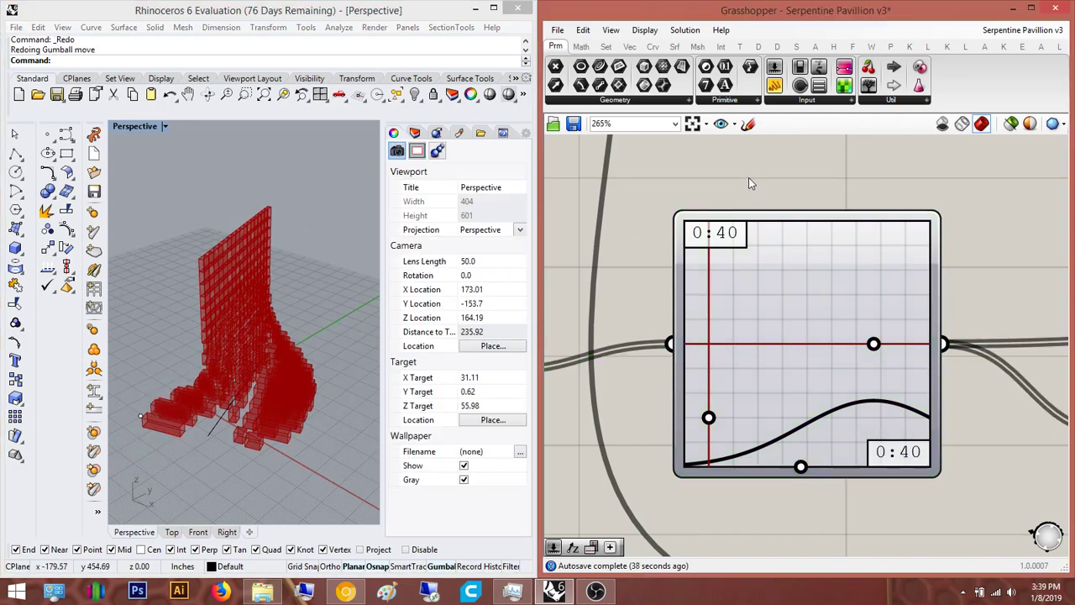
Set the lower Graph Mapper's X[1] and Y[1] limits back to 22
{"action": "scroll", "coordinate": [812, 263], "scroll_direction": "up", "scroll_amount": 2}
{"action": "right_click_drag", "start_coordinate": [728, 238], "coordinate": [677, 253]}
{"action": "double_click", "coordinate": [654, 236]}
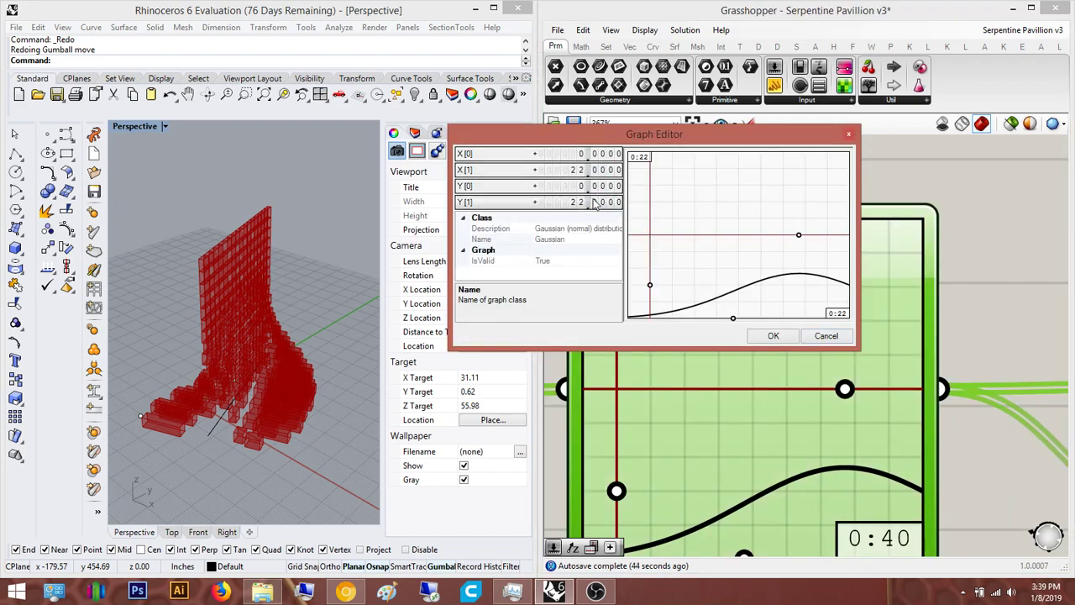
{"action": "left_click", "coordinate": [758, 337]}
{"action": "left_click", "coordinate": [1028, 298]}
Shift the peak of the lower Graph Mapper's Gaussian curve to the far end of the X range
{"action": "right_click_drag", "start_coordinate": [249, 336], "coordinate": [191, 336]}
{"action": "scroll", "coordinate": [220, 375], "scroll_direction": "up", "scroll_amount": 6}
{"action": "right_click_drag", "start_coordinate": [221, 375], "coordinate": [128, 324]}
{"action": "left_click_drag", "start_coordinate": [844, 397], "coordinate": [922, 389]}
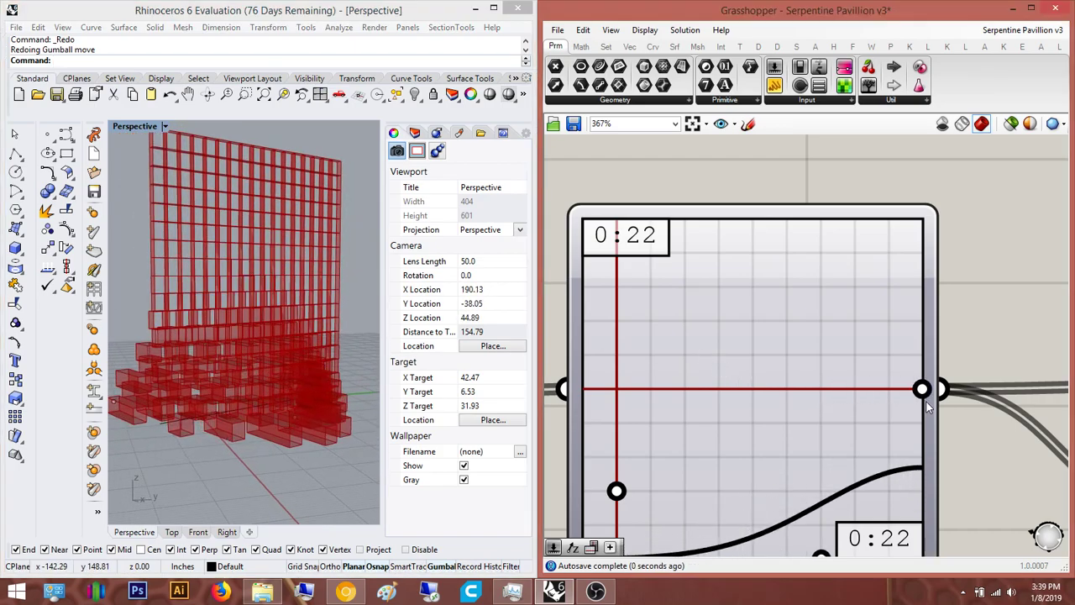
Reposition the attractor point at the foot of the protruding wall with the Gumball
{"action": "right_click_drag", "start_coordinate": [262, 305], "coordinate": [114, 339]}
{"action": "scroll", "coordinate": [307, 361], "scroll_direction": "down", "scroll_amount": 6}
{"action": "scroll", "coordinate": [294, 387], "scroll_direction": "up", "scroll_amount": 12}
{"action": "right_click_drag", "start_coordinate": [180, 424], "coordinate": [299, 376]}
{"action": "scroll", "coordinate": [299, 376], "scroll_direction": "down", "scroll_amount": 6}
{"action": "right_click_drag", "start_coordinate": [352, 427], "coordinate": [343, 454]}
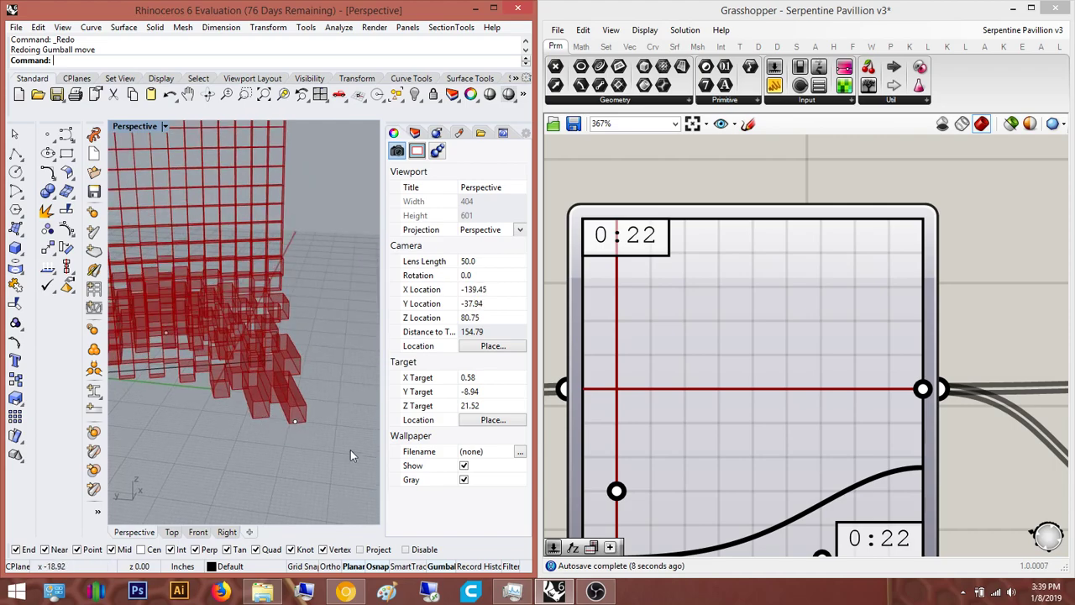
{"action": "left_click", "coordinate": [277, 390]}
{"action": "left_click_drag", "start_coordinate": [211, 403], "coordinate": [266, 359]}
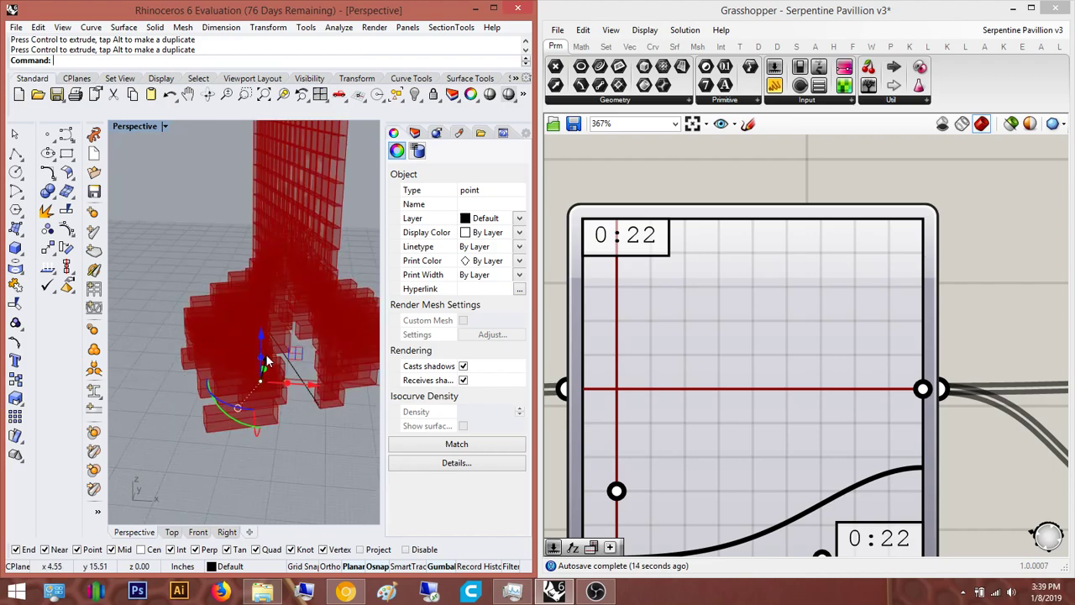
{"action": "left_click_drag", "start_coordinate": [260, 396], "coordinate": [263, 400]}
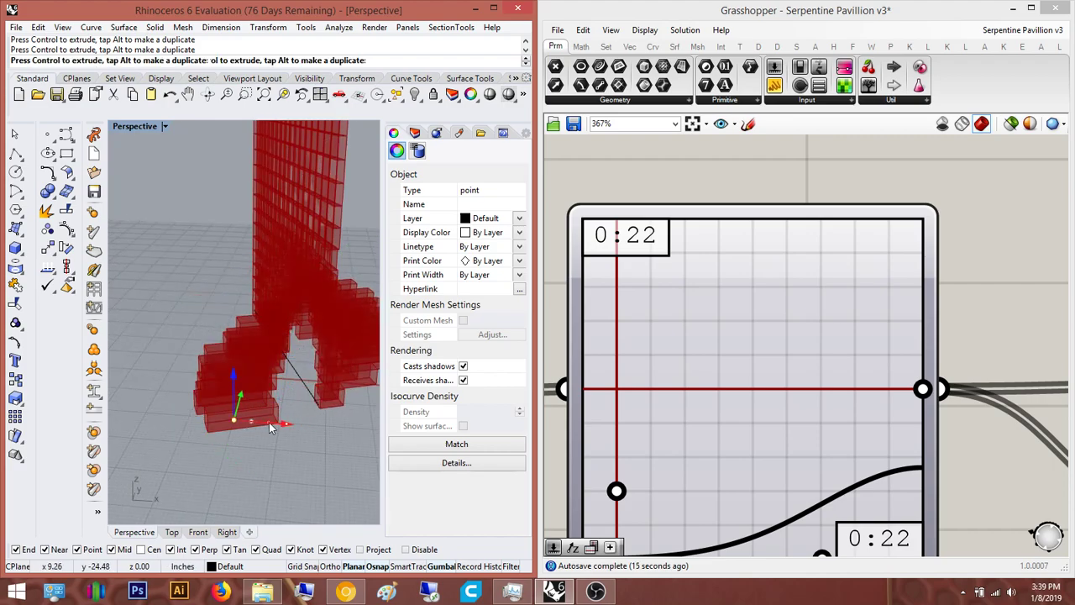
{"action": "left_click", "coordinate": [243, 425]}
Inspect both walls and compare their shape with the Serpentine Pavilion reference photo in Chrome
{"action": "right_click_drag", "start_coordinate": [171, 386], "coordinate": [264, 394]}
{"action": "scroll", "coordinate": [261, 392], "scroll_direction": "down", "scroll_amount": 4}
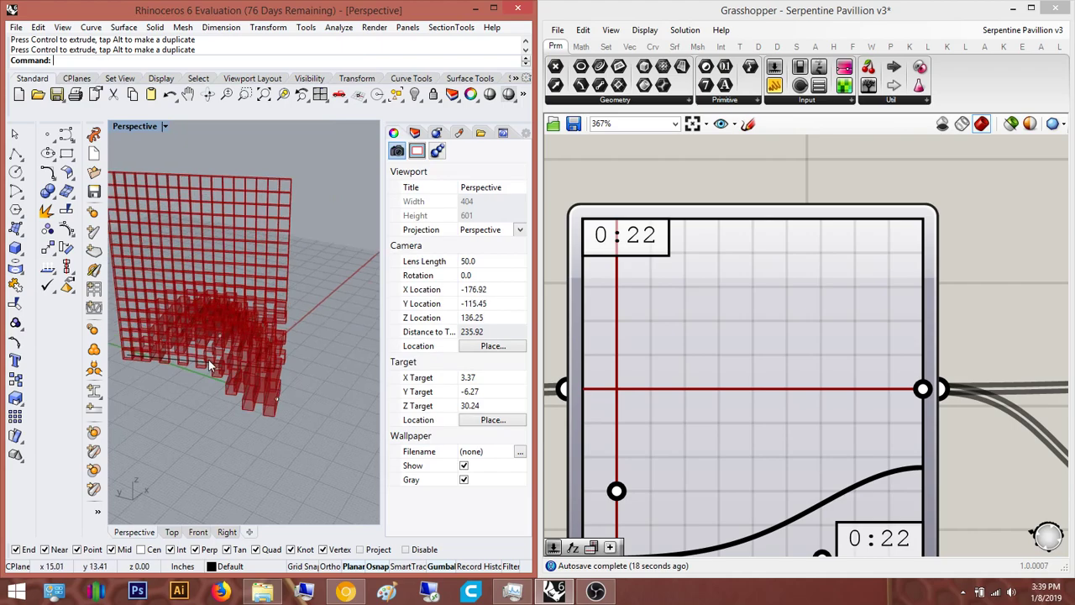
{"action": "scroll", "coordinate": [223, 362], "scroll_direction": "up", "scroll_amount": 6}
{"action": "right_click_drag", "start_coordinate": [260, 327], "coordinate": [193, 270], "text": "shift"}
{"action": "scroll", "coordinate": [193, 271], "scroll_direction": "down", "scroll_amount": 6}
{"action": "right_click_drag", "start_coordinate": [144, 295], "coordinate": [250, 378]}
{"action": "right_click_drag", "start_coordinate": [249, 377], "coordinate": [235, 445], "text": "shift"}
{"action": "left_click", "coordinate": [346, 592]}
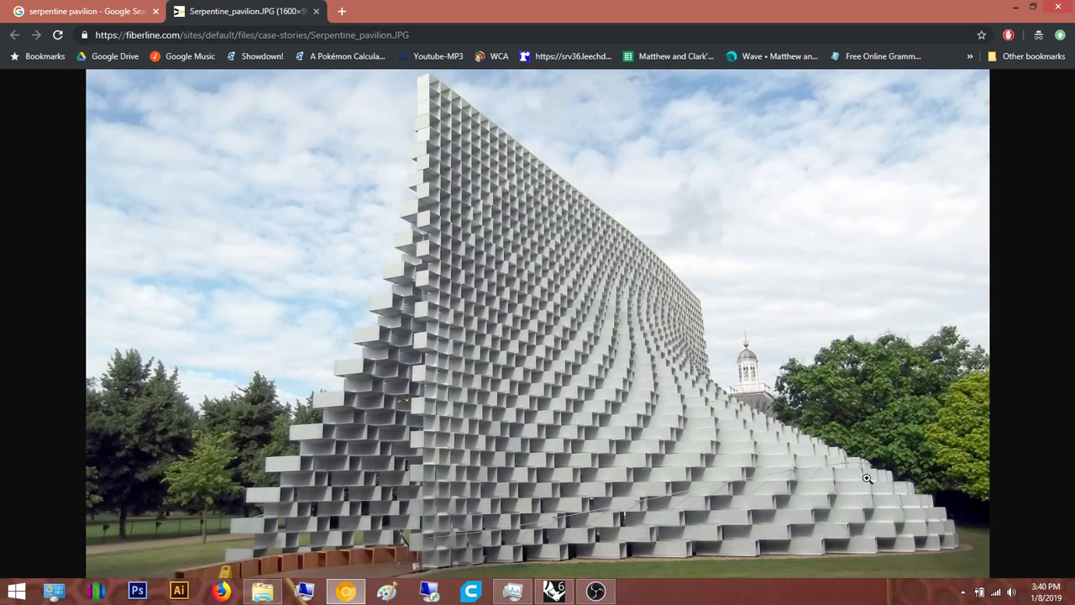
{"action": "left_click", "coordinate": [1018, 13]}
{"action": "scroll", "coordinate": [762, 307], "scroll_direction": "down", "scroll_amount": 4}
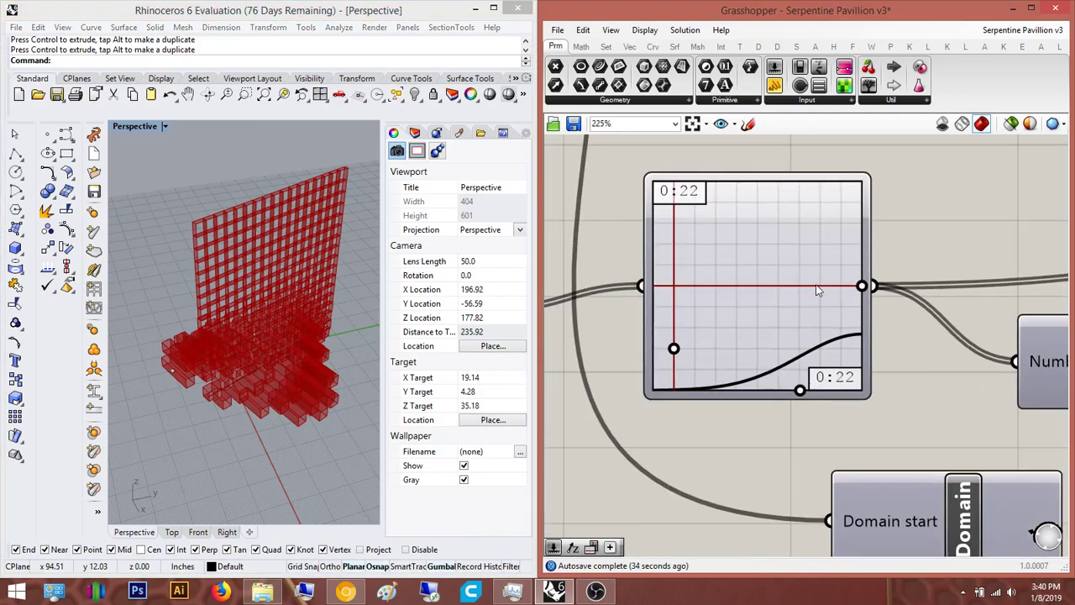
{"action": "right_click_drag", "start_coordinate": [795, 299], "coordinate": [702, 339]}
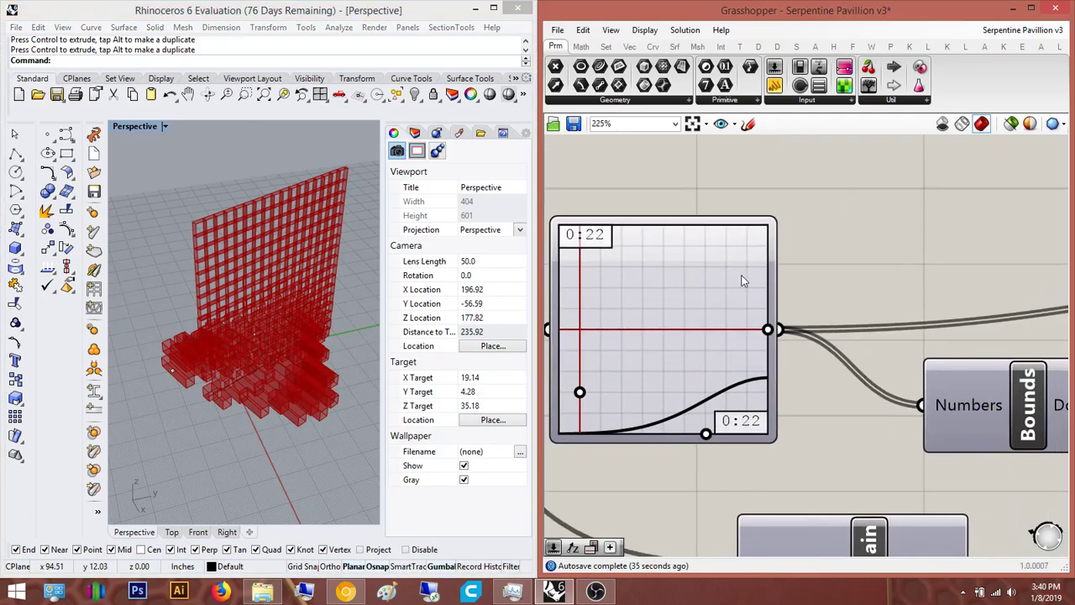
{"action": "right_click", "coordinate": [697, 321]}
{"action": "left_click", "coordinate": [860, 250]}
{"action": "right_click_drag", "start_coordinate": [861, 249], "coordinate": [847, 261]}
Set the domain end slider of the lower Construct Domain to 10
{"action": "right_click_drag", "start_coordinate": [235, 300], "coordinate": [297, 232]}
{"action": "scroll", "coordinate": [256, 334], "scroll_direction": "up", "scroll_amount": 8}
{"action": "right_click_drag", "start_coordinate": [256, 334], "coordinate": [294, 355]}
{"action": "right_click_drag", "start_coordinate": [724, 450], "coordinate": [684, 316]}
{"action": "scroll", "coordinate": [684, 316], "scroll_direction": "down", "scroll_amount": 1}
{"action": "scroll", "coordinate": [684, 316], "scroll_direction": "down", "scroll_amount": 2}
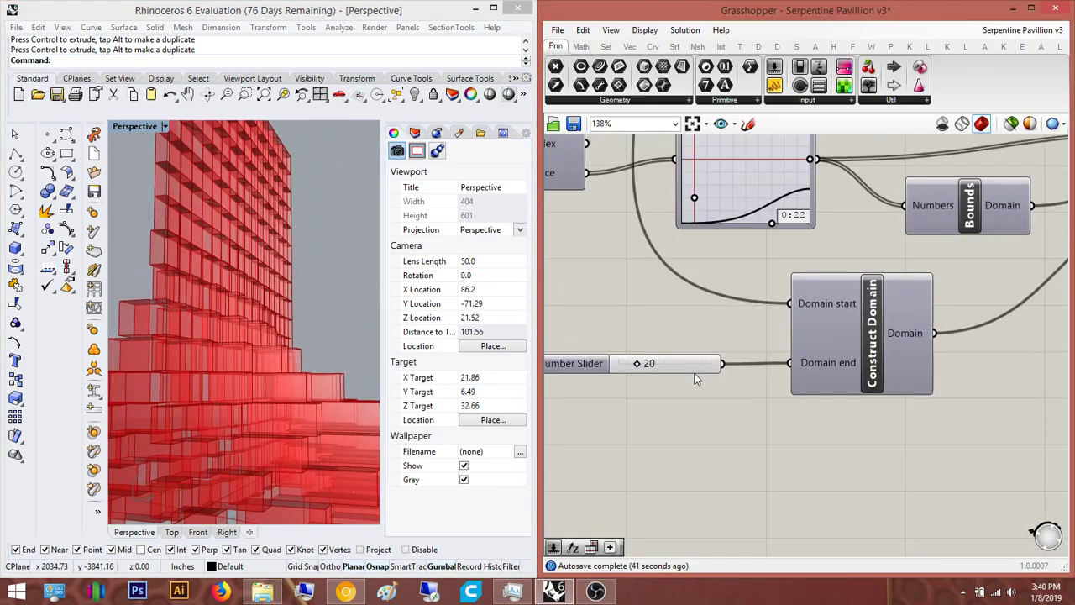
{"action": "scroll", "coordinate": [621, 367], "scroll_direction": "up", "scroll_amount": 5}
{"action": "double_click", "coordinate": [755, 358]}
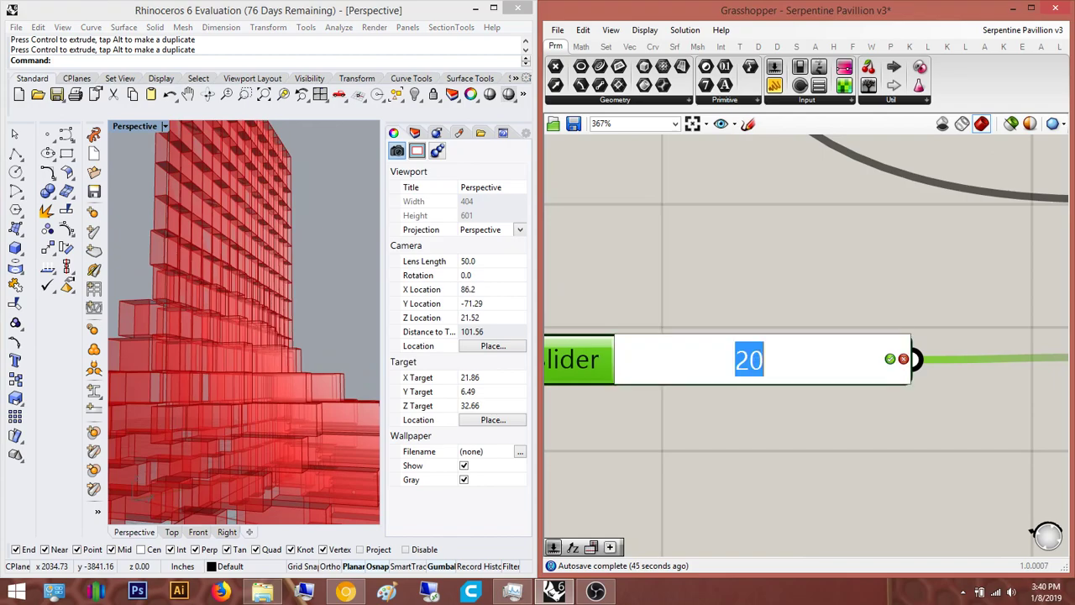
{"action": "type", "text": "10"}
{"action": "key", "text": "Return"}
Set the lower Graph Mapper's X[1] and Y[1] limits to 40 and check the walls
{"action": "scroll", "coordinate": [702, 288], "scroll_direction": "down", "scroll_amount": 4}
{"action": "right_click_drag", "start_coordinate": [211, 271], "coordinate": [224, 291]}
{"action": "right_click_drag", "start_coordinate": [759, 320], "coordinate": [720, 485]}
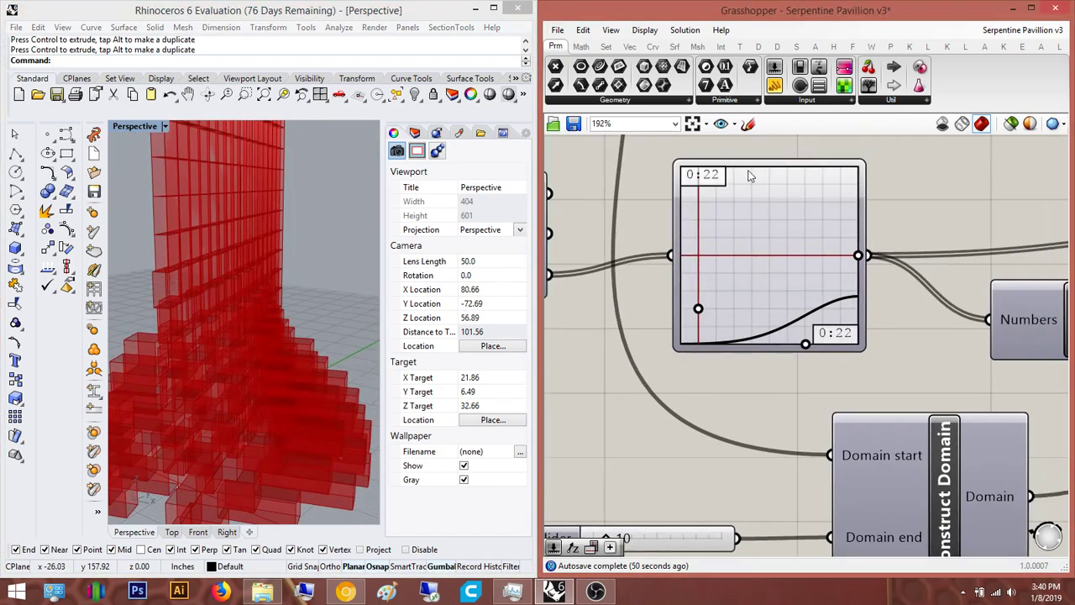
{"action": "double_click", "coordinate": [714, 182]}
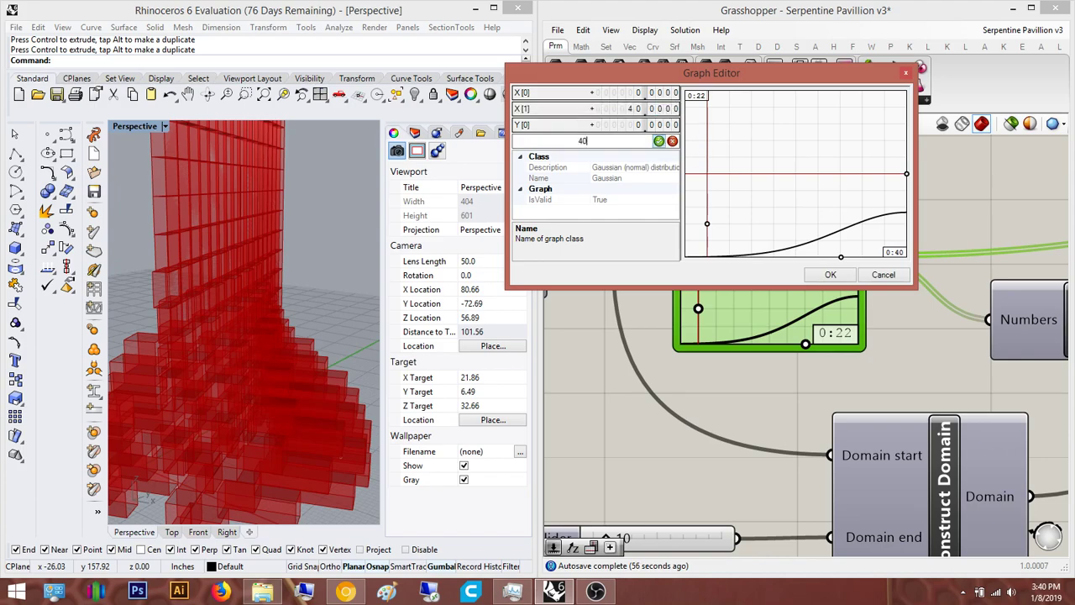
{"action": "left_click", "coordinate": [827, 274]}
{"action": "right_click_drag", "start_coordinate": [284, 320], "coordinate": [374, 319]}
{"action": "scroll", "coordinate": [264, 336], "scroll_direction": "down", "scroll_amount": 8}
{"action": "scroll", "coordinate": [298, 361], "scroll_direction": "up", "scroll_amount": 6}
{"action": "scroll", "coordinate": [909, 310], "scroll_direction": "down", "scroll_amount": 6}
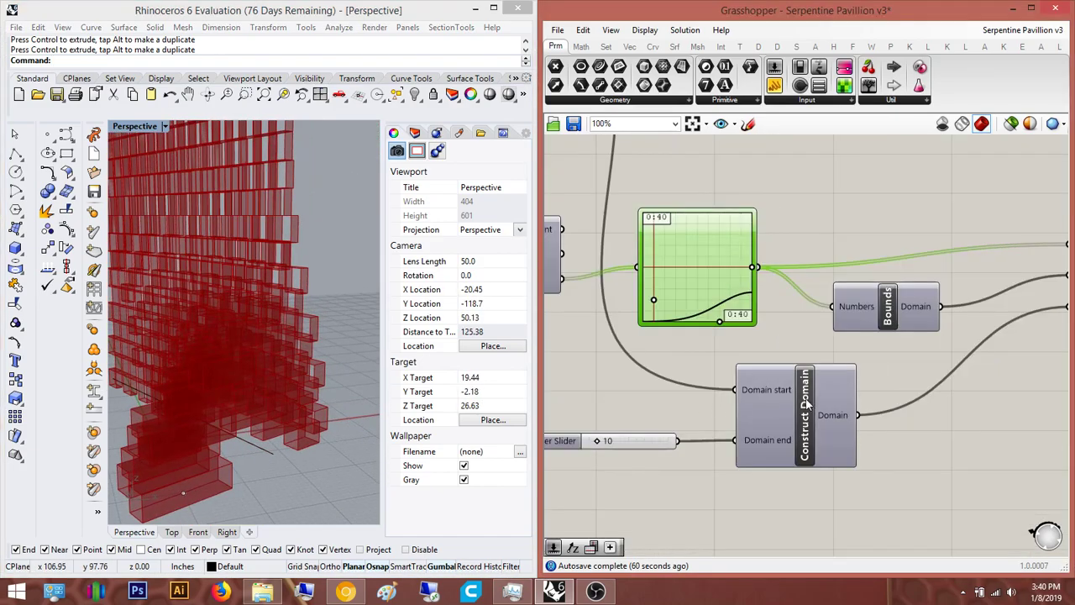
{"action": "left_click", "coordinate": [930, 245]}
Set the domain end slider of the lower Construct Domain to 16
{"action": "right_click_drag", "start_coordinate": [323, 277], "coordinate": [377, 361]}
{"action": "scroll", "coordinate": [671, 463], "scroll_direction": "up", "scroll_amount": 4}
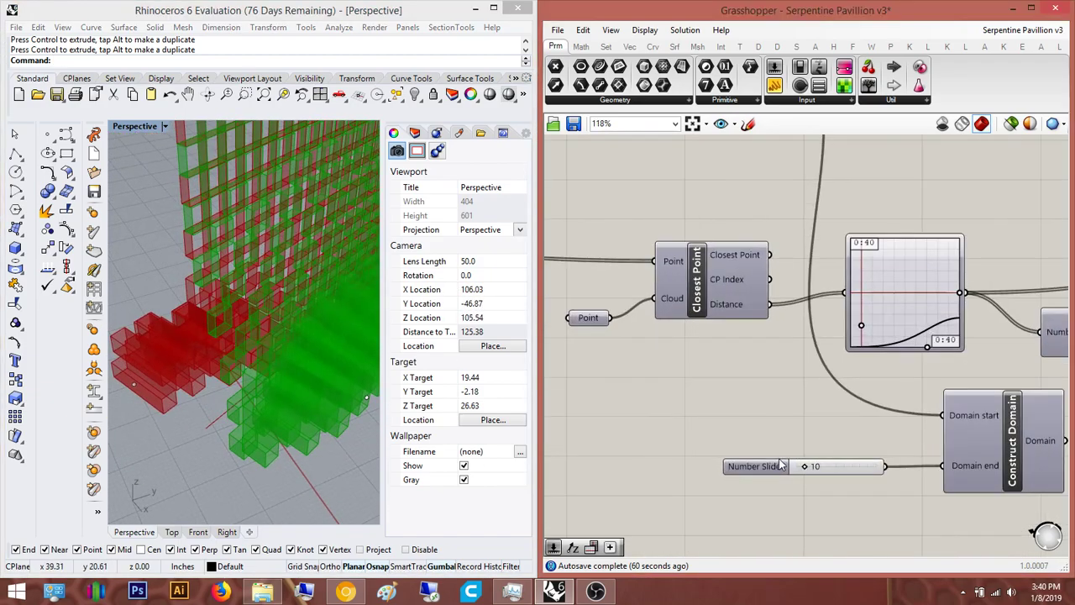
{"action": "scroll", "coordinate": [780, 465], "scroll_direction": "up", "scroll_amount": 3}
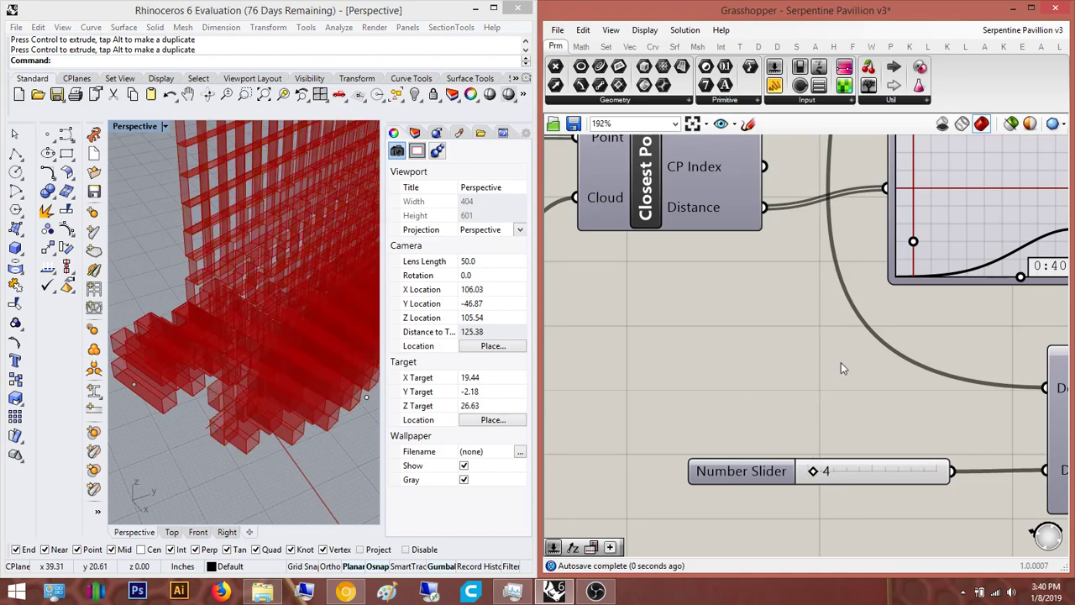
{"action": "right_click_drag", "start_coordinate": [223, 302], "coordinate": [298, 386]}
{"action": "scroll", "coordinate": [295, 386], "scroll_direction": "up", "scroll_amount": 5}
{"action": "mouse_move", "coordinate": [815, 473]}
{"action": "left_mouse_down"}
{"action": "mouse_move", "coordinate": [854, 474]}
{"action": "mouse_move", "coordinate": [827, 475]}
{"action": "left_mouse_up"}
Set the lower Graph Mapper's X[1] and Y[1] limits to 25
{"action": "scroll", "coordinate": [249, 272], "scroll_direction": "down", "scroll_amount": 10}
{"action": "right_click_drag", "start_coordinate": [185, 316], "coordinate": [269, 260]}
{"action": "right_click_drag", "start_coordinate": [823, 292], "coordinate": [706, 368]}
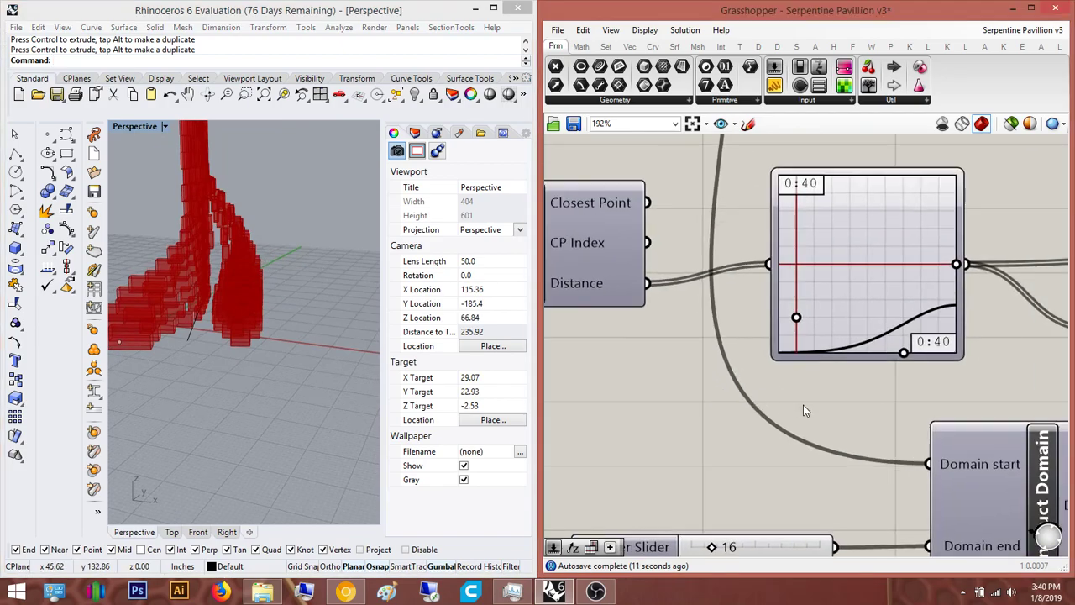
{"action": "right_click_drag", "start_coordinate": [790, 403], "coordinate": [713, 396]}
{"action": "double_click", "coordinate": [735, 178]}
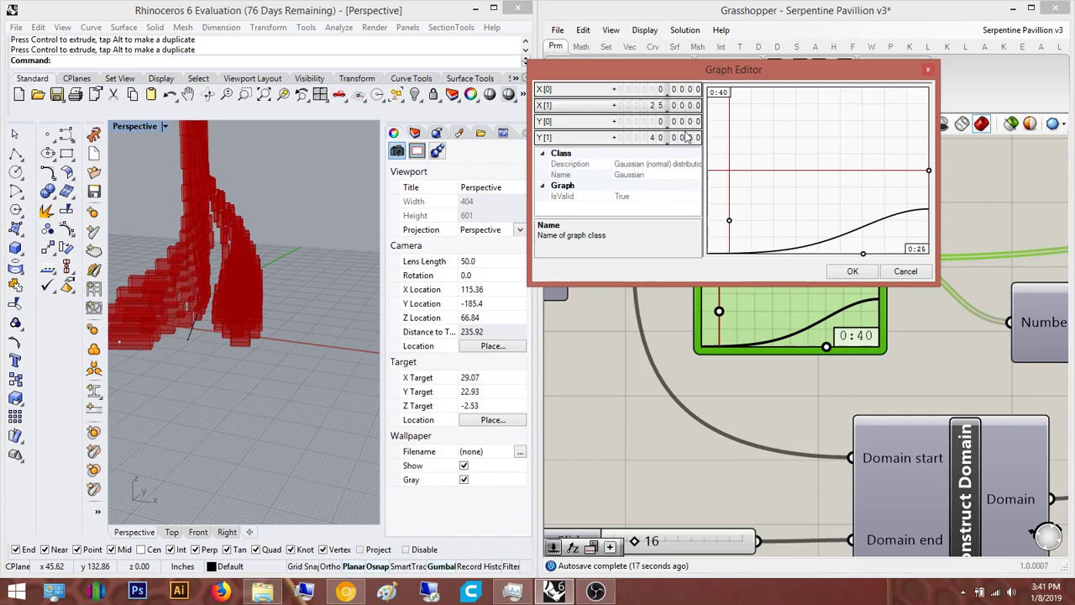
{"action": "left_click", "coordinate": [864, 272]}
Examine the interlocking boxes at the foot of the walls and the attractor point from several angles
{"action": "right_click_drag", "start_coordinate": [260, 220], "coordinate": [228, 289]}
{"action": "scroll", "coordinate": [173, 336], "scroll_direction": "up", "scroll_amount": 6}
{"action": "right_click_drag", "start_coordinate": [173, 369], "coordinate": [198, 309]}
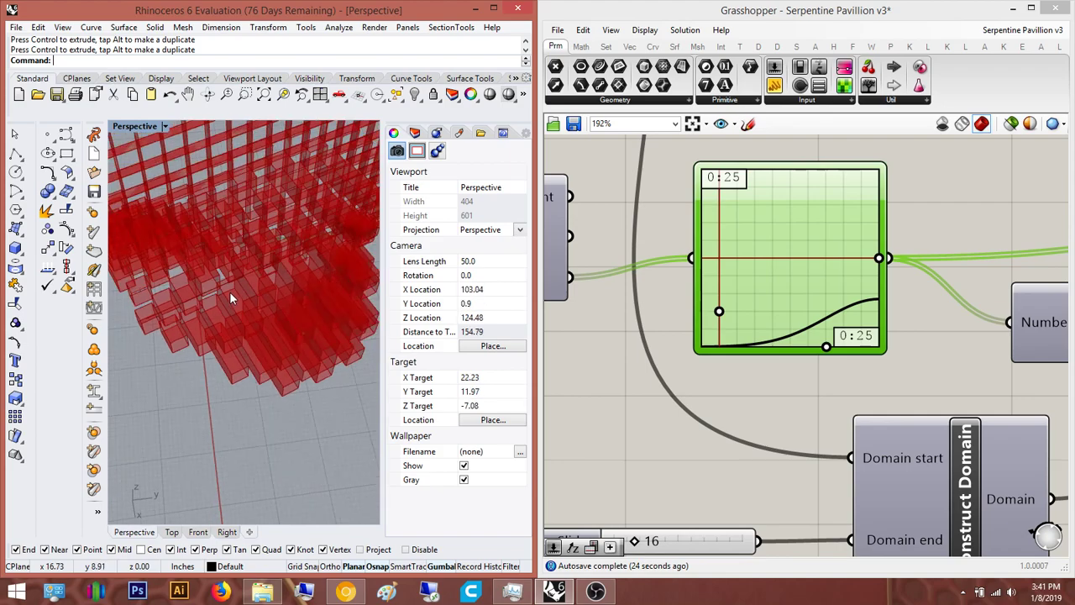
{"action": "scroll", "coordinate": [229, 291], "scroll_direction": "down", "scroll_amount": 5}
{"action": "right_click_drag", "start_coordinate": [263, 300], "coordinate": [312, 210]}
{"action": "scroll", "coordinate": [311, 210], "scroll_direction": "up", "scroll_amount": 6}
{"action": "right_click_drag", "start_coordinate": [280, 319], "coordinate": [239, 316]}
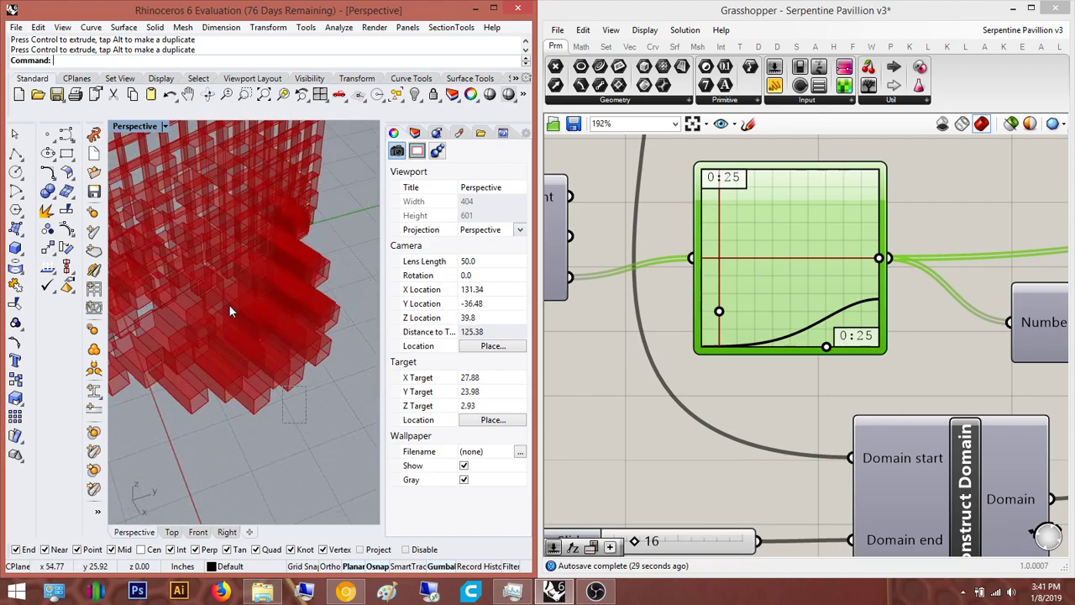
{"action": "left_click_drag", "start_coordinate": [239, 317], "coordinate": [235, 312]}
{"action": "left_click_drag", "start_coordinate": [280, 384], "coordinate": [298, 434]}
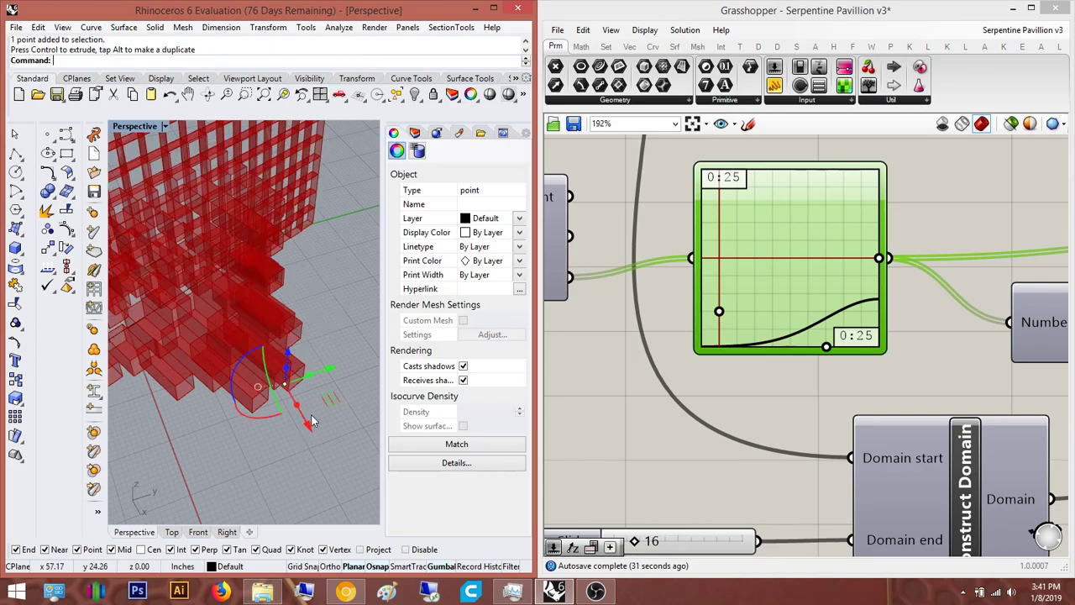
{"action": "key", "text": "Escape"}
{"action": "right_click_drag", "start_coordinate": [259, 316], "coordinate": [286, 224]}
{"action": "scroll", "coordinate": [844, 338], "scroll_direction": "down", "scroll_amount": 5}
Lower the number slider feeding the Unit Z factor to 59 and check the wall height
{"action": "right_click_drag", "start_coordinate": [798, 382], "coordinate": [859, 367]}
{"action": "scroll", "coordinate": [859, 367], "scroll_direction": "down", "scroll_amount": 4}
{"action": "right_click_drag", "start_coordinate": [705, 369], "coordinate": [1008, 404]}
{"action": "scroll", "coordinate": [875, 370], "scroll_direction": "up", "scroll_amount": 3}
{"action": "scroll", "coordinate": [750, 367], "scroll_direction": "up", "scroll_amount": 6}
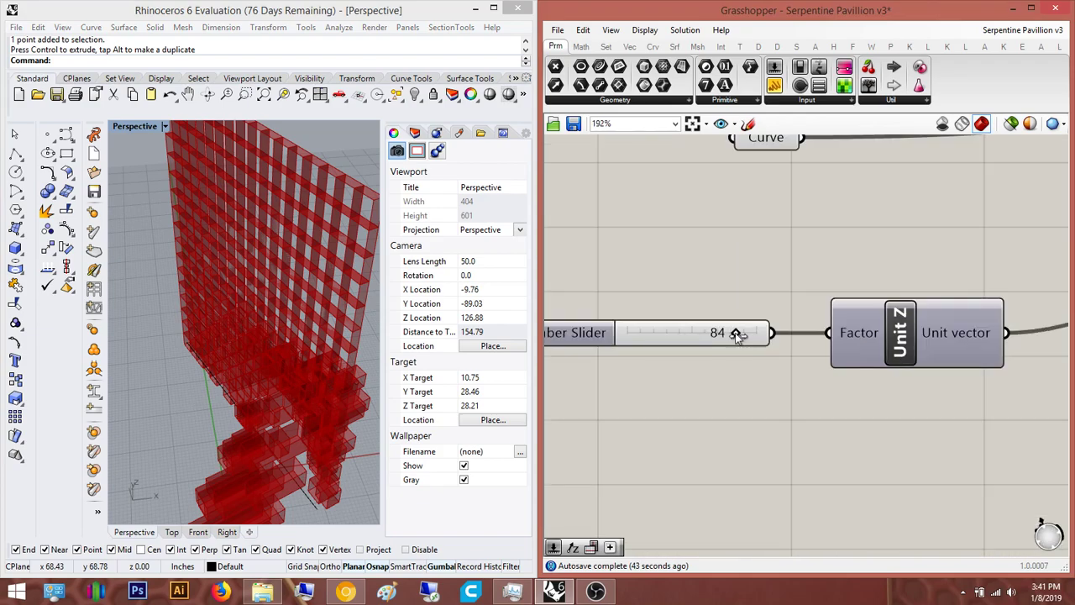
{"action": "left_click_drag", "start_coordinate": [713, 339], "coordinate": [702, 340]}
{"action": "right_click_drag", "start_coordinate": [295, 318], "coordinate": [312, 266]}
{"action": "scroll", "coordinate": [172, 236], "scroll_direction": "up", "scroll_amount": 4}
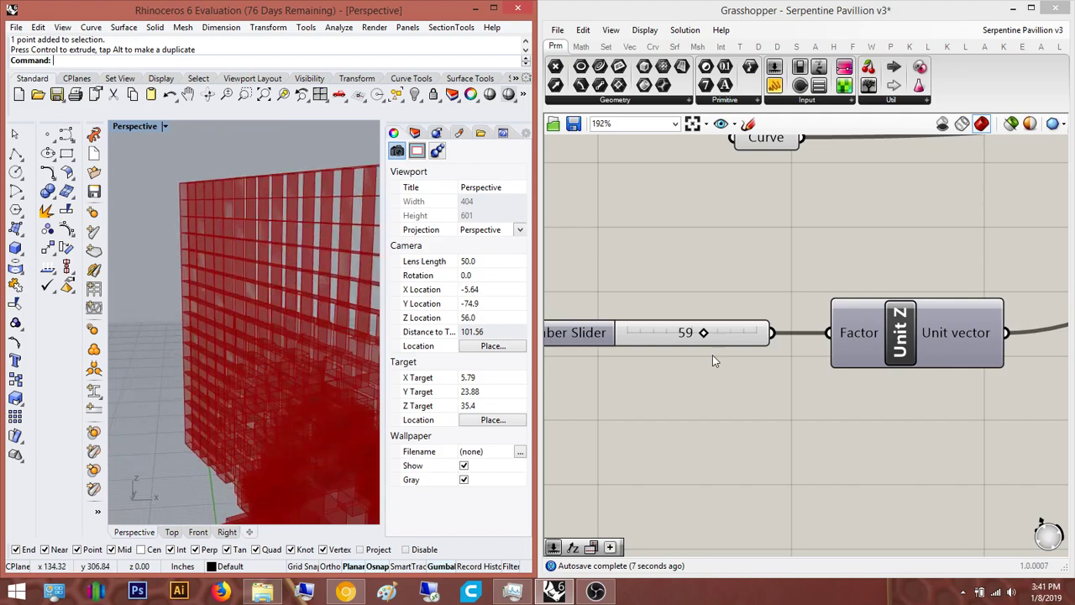
Set the number slider feeding the Unit Z factor to 50
{"action": "scroll", "coordinate": [706, 360], "scroll_direction": "down", "scroll_amount": 3}
{"action": "scroll", "coordinate": [706, 361], "scroll_direction": "up", "scroll_amount": 5}
{"action": "left_click", "coordinate": [704, 336]}
{"action": "double_click", "coordinate": [704, 334]}
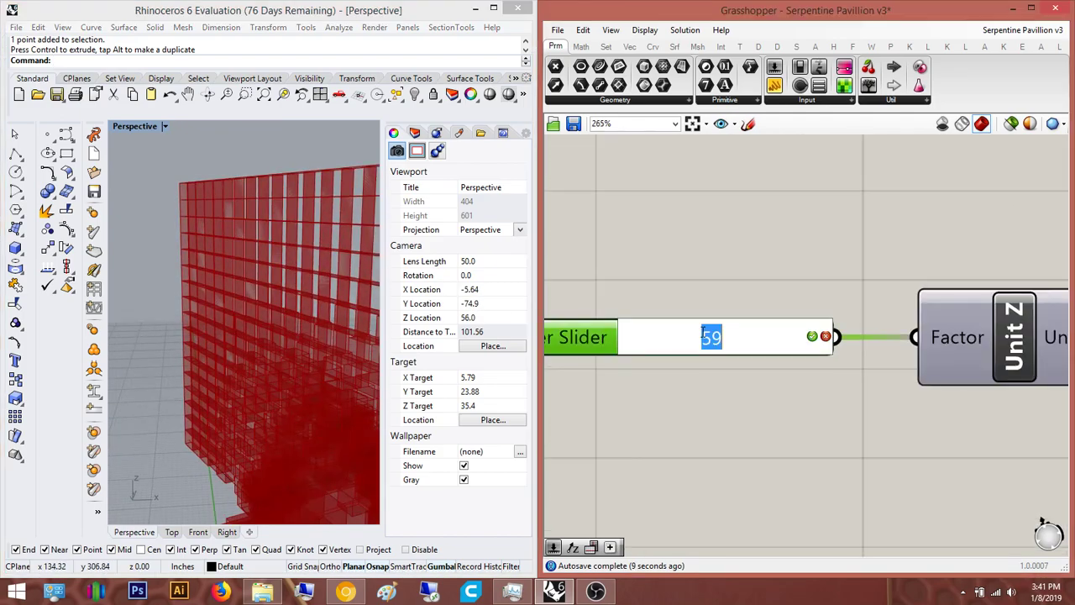
{"action": "type", "text": "50"}
{"action": "key", "text": "Return"}
Examine the shortened walls from the side and base for how the boxes step outward and interlock
{"action": "right_click_drag", "start_coordinate": [252, 252], "coordinate": [165, 254]}
{"action": "scroll", "coordinate": [160, 250], "scroll_direction": "up", "scroll_amount": 5}
{"action": "scroll", "coordinate": [165, 260], "scroll_direction": "down", "scroll_amount": 10}
{"action": "scroll", "coordinate": [261, 285], "scroll_direction": "up", "scroll_amount": 7}
{"action": "scroll", "coordinate": [275, 282], "scroll_direction": "down", "scroll_amount": 14}
{"action": "right_click_drag", "start_coordinate": [304, 299], "coordinate": [192, 362]}
{"action": "scroll", "coordinate": [235, 376], "scroll_direction": "up", "scroll_amount": 10}
{"action": "scroll", "coordinate": [194, 364], "scroll_direction": "down", "scroll_amount": 8}
{"action": "right_click_drag", "start_coordinate": [242, 385], "coordinate": [320, 327]}
{"action": "scroll", "coordinate": [221, 372], "scroll_direction": "down", "scroll_amount": 8}
{"action": "scroll", "coordinate": [223, 396], "scroll_direction": "up", "scroll_amount": 7}
{"action": "scroll", "coordinate": [253, 344], "scroll_direction": "up", "scroll_amount": 5}
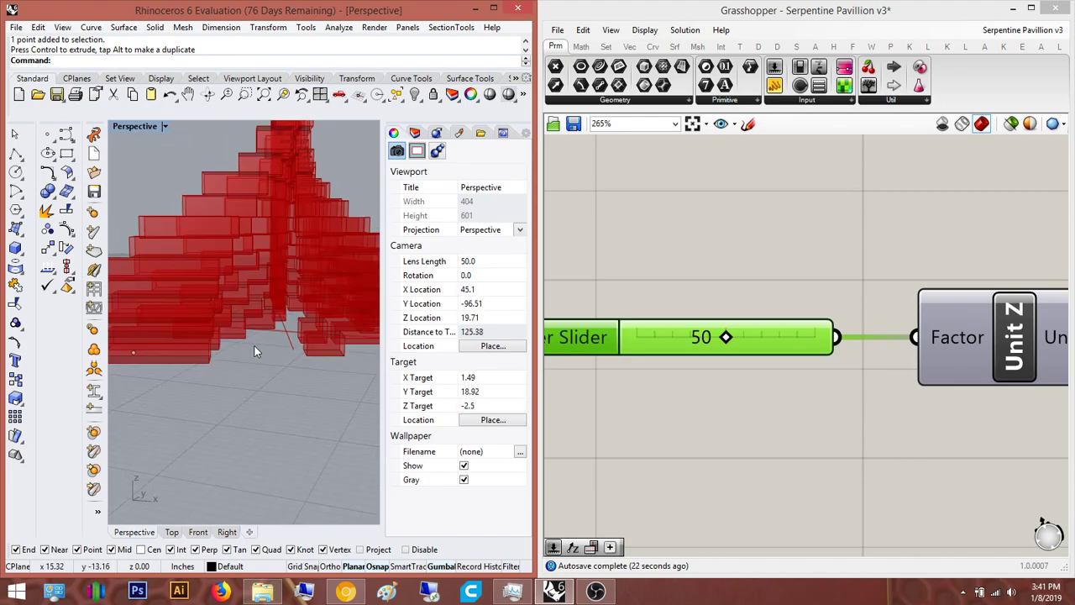
{"action": "right_click_drag", "start_coordinate": [254, 345], "coordinate": [289, 368]}
{"action": "scroll", "coordinate": [695, 381], "scroll_direction": "down", "scroll_amount": 10}
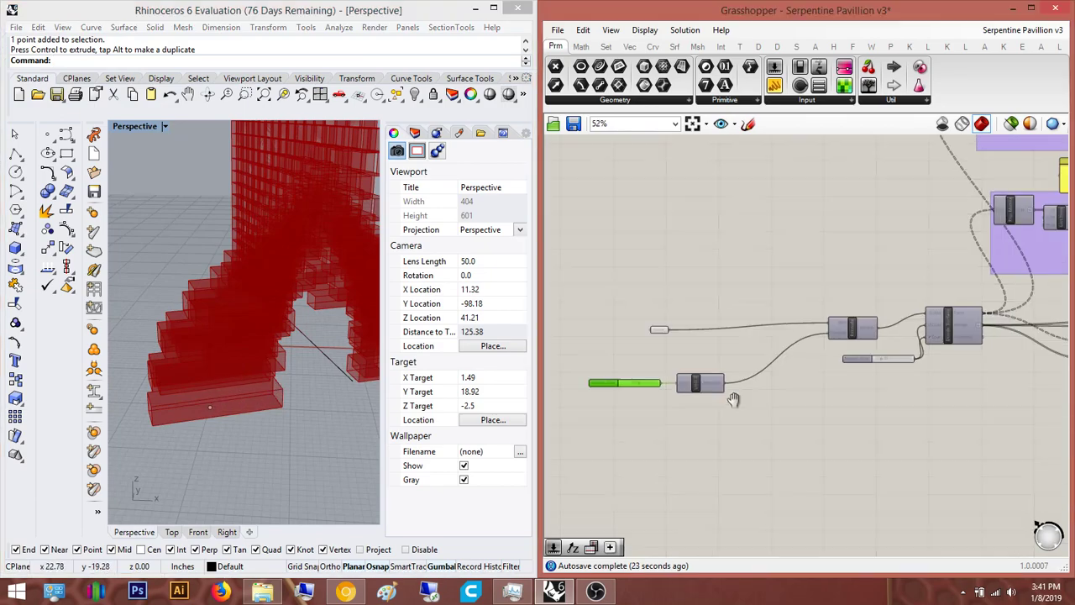
Hide the preview of all components in the definition
{"action": "right_click_drag", "start_coordinate": [784, 396], "coordinate": [665, 337]}
{"action": "scroll", "coordinate": [665, 337], "scroll_direction": "down", "scroll_amount": 4}
{"action": "right_click_drag", "start_coordinate": [958, 356], "coordinate": [844, 367]}
{"action": "scroll", "coordinate": [844, 366], "scroll_direction": "up", "scroll_amount": 3}
{"action": "right_click_drag", "start_coordinate": [844, 366], "coordinate": [948, 411]}
{"action": "scroll", "coordinate": [669, 328], "scroll_direction": "up", "scroll_amount": 2}
{"action": "scroll", "coordinate": [646, 316], "scroll_direction": "up", "scroll_amount": 4}
{"action": "right_click_drag", "start_coordinate": [702, 308], "coordinate": [655, 335]}
{"action": "scroll", "coordinate": [655, 335], "scroll_direction": "down", "scroll_amount": 4}
{"action": "right_click_drag", "start_coordinate": [873, 236], "coordinate": [745, 281]}
{"action": "scroll", "coordinate": [796, 251], "scroll_direction": "up", "scroll_amount": 3}
{"action": "scroll", "coordinate": [823, 280], "scroll_direction": "down", "scroll_amount": 8}
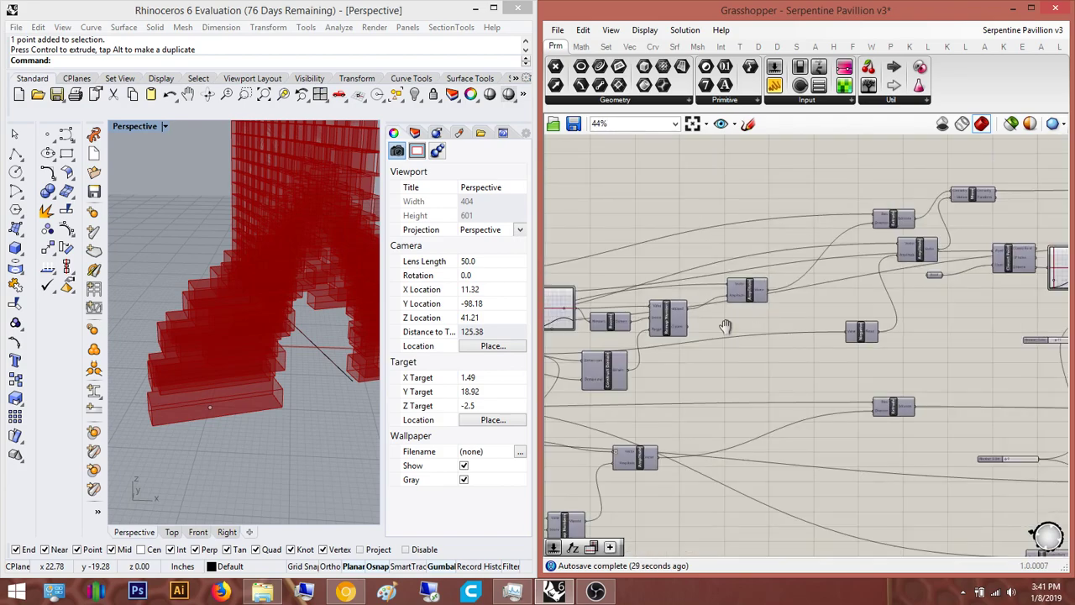
{"action": "scroll", "coordinate": [789, 330], "scroll_direction": "up", "scroll_amount": 9}
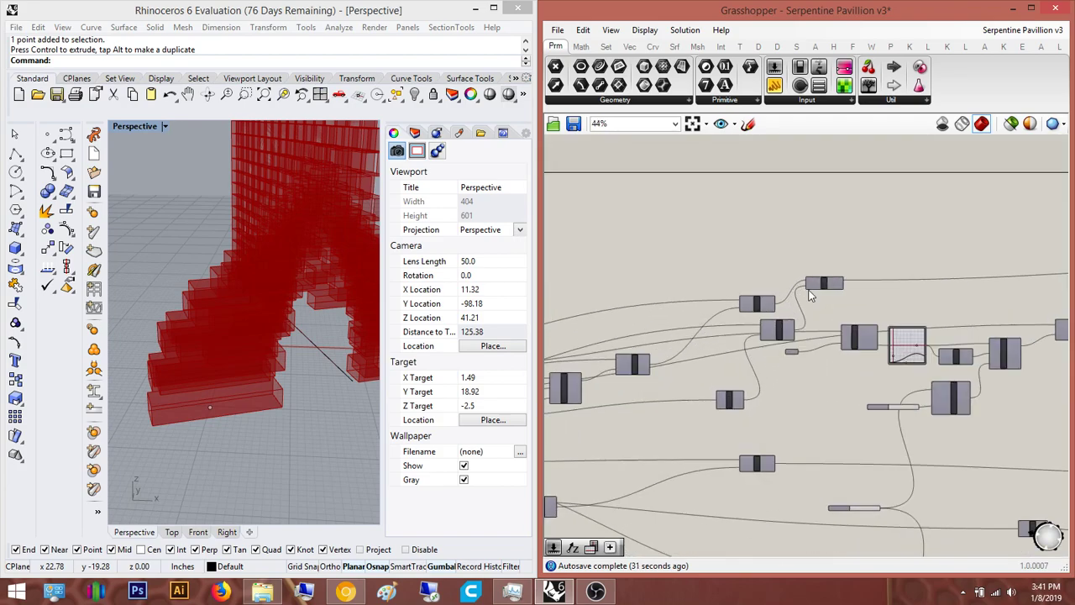
{"action": "left_click", "coordinate": [827, 280]}
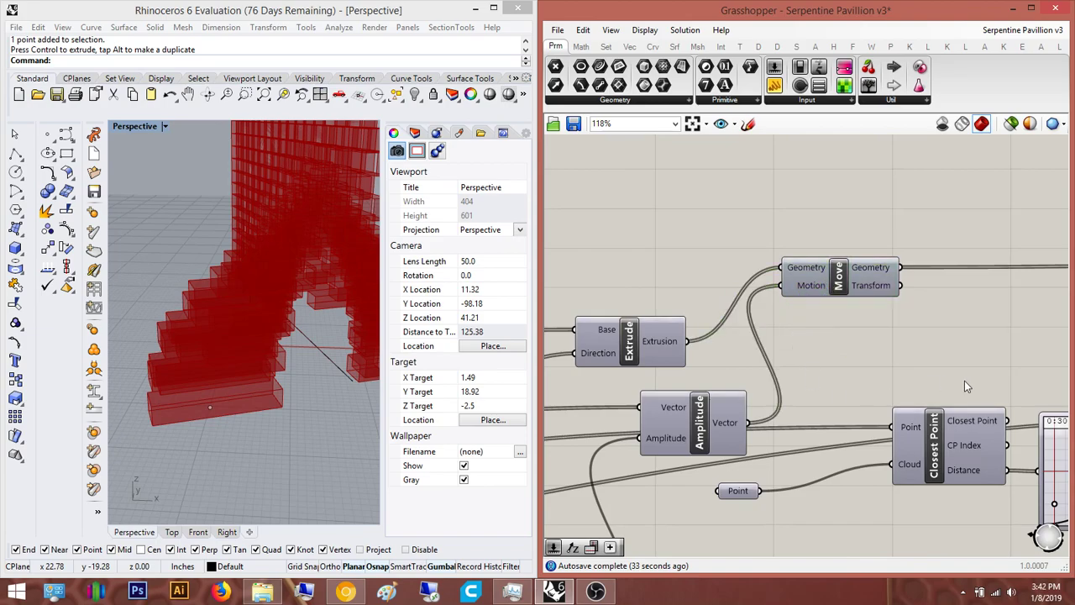
{"action": "scroll", "coordinate": [964, 386], "scroll_direction": "down", "scroll_amount": 8}
{"action": "middle_click", "coordinate": [808, 349]}
{"action": "left_click", "coordinate": [848, 313]}
{"action": "left_click", "coordinate": [909, 372]}
Add a Custom Preview component and connect the Geometry outputs of both final Move components to its Geometry input
{"action": "right_click_drag", "start_coordinate": [880, 413], "coordinate": [816, 378]}
{"action": "double_click", "coordinate": [816, 378]}
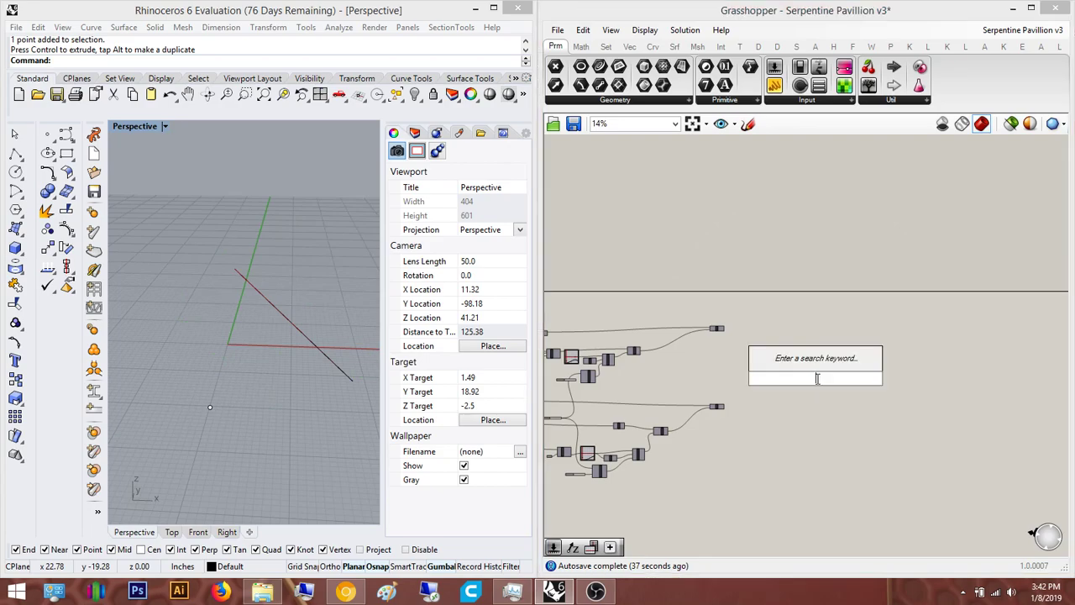
{"action": "type", "text": "previ"}
{"action": "key", "text": "Return"}
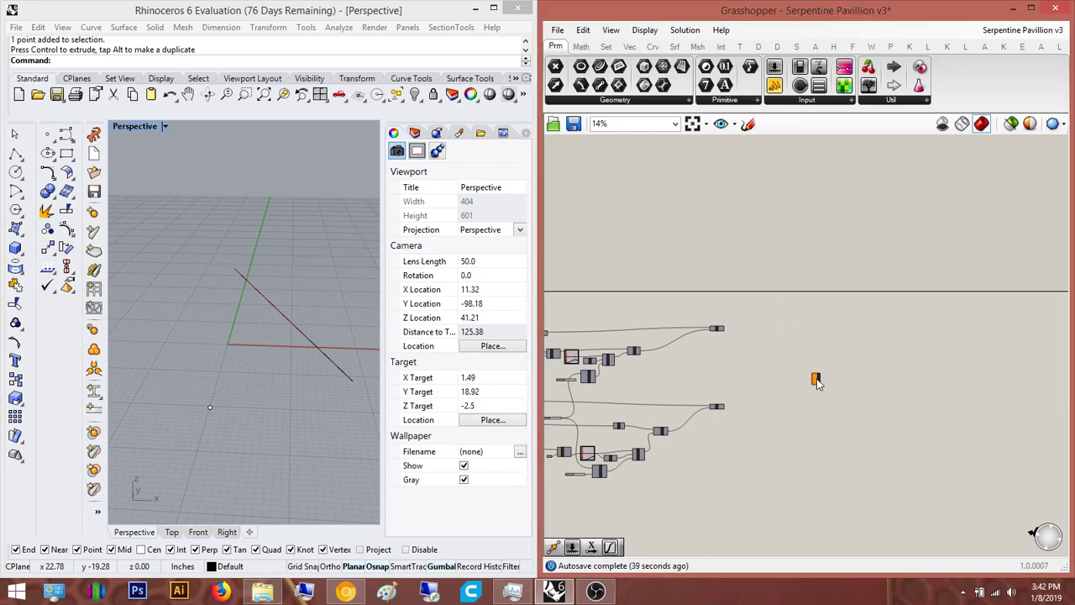
{"action": "scroll", "coordinate": [816, 379], "scroll_direction": "up", "scroll_amount": 4}
{"action": "right_click_drag", "start_coordinate": [820, 386], "coordinate": [1025, 423]}
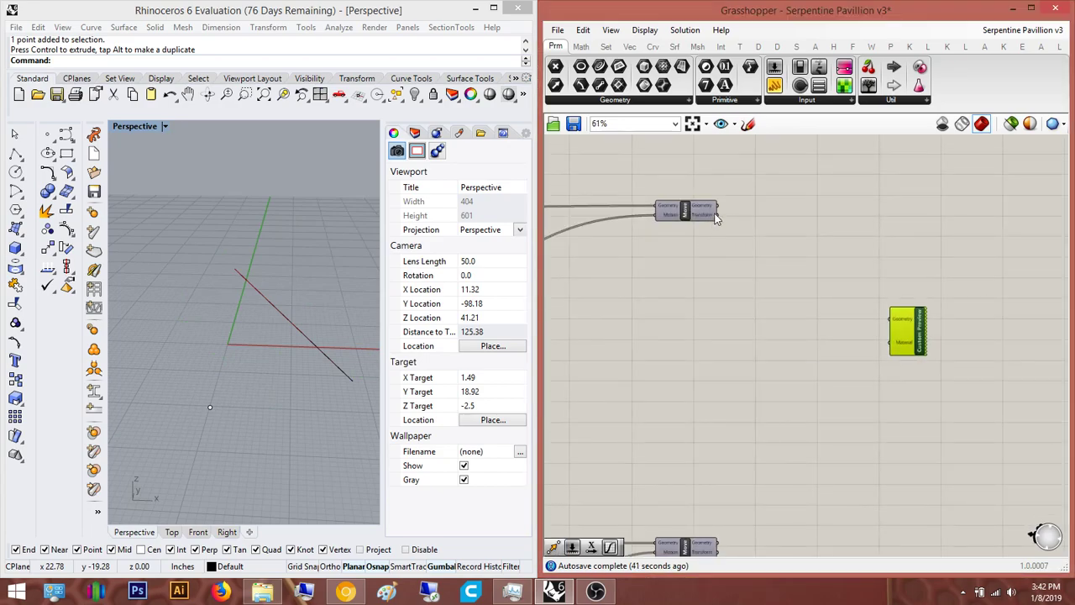
{"action": "left_click_drag", "start_coordinate": [883, 316], "coordinate": [893, 327]}
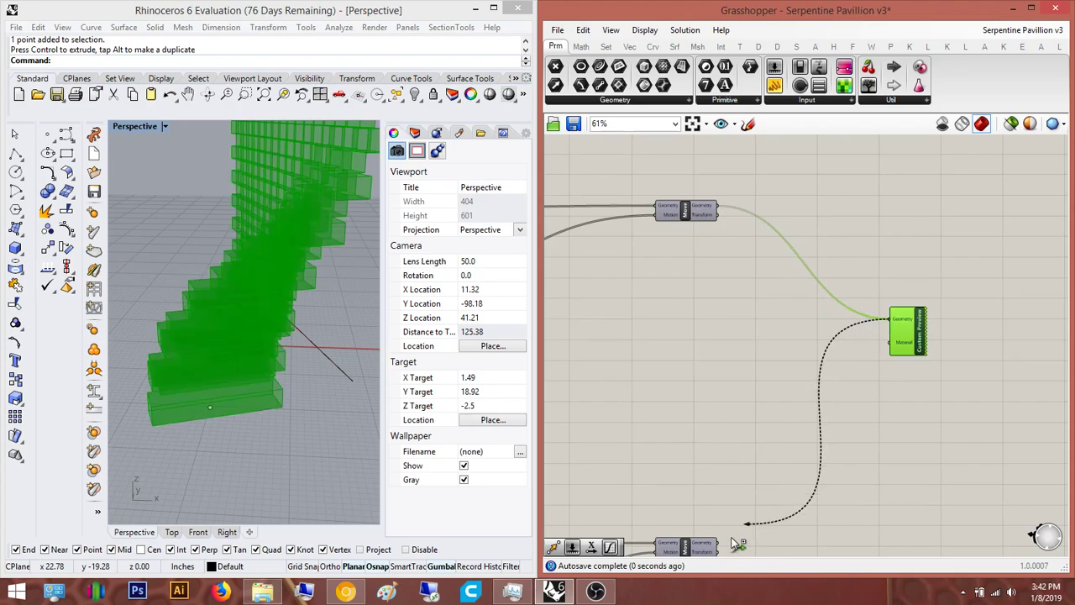
{"action": "left_click", "coordinate": [1001, 351]}
Switch the Perspective viewport to the Rendered display mode
{"action": "scroll", "coordinate": [249, 343], "scroll_direction": "down", "scroll_amount": 8}
{"action": "right_click_drag", "start_coordinate": [146, 280], "coordinate": [174, 137]}
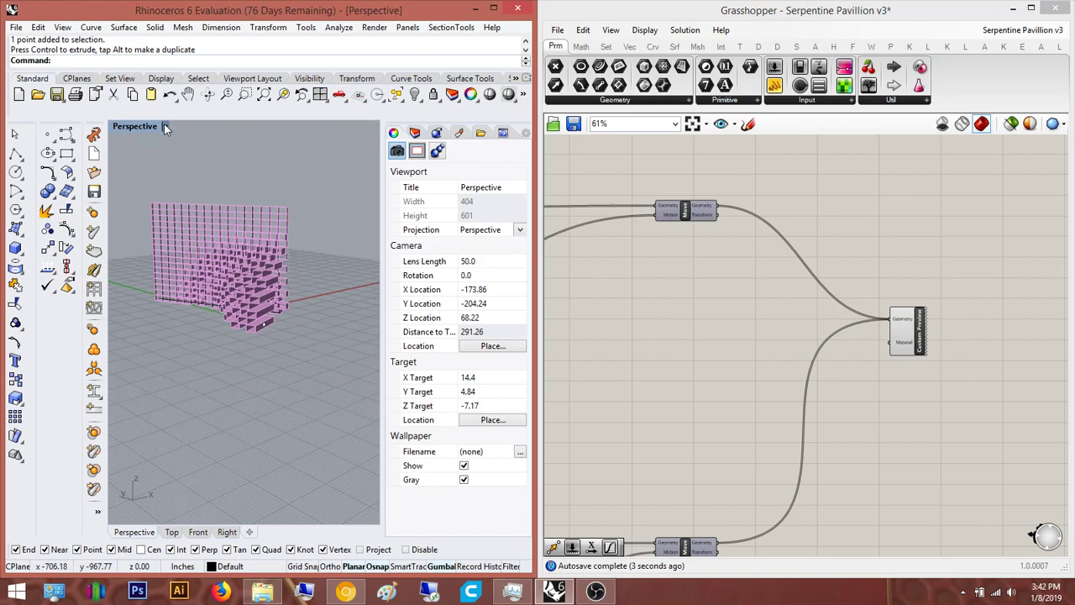
{"action": "left_click", "coordinate": [166, 126]}
{"action": "left_click", "coordinate": [222, 165]}
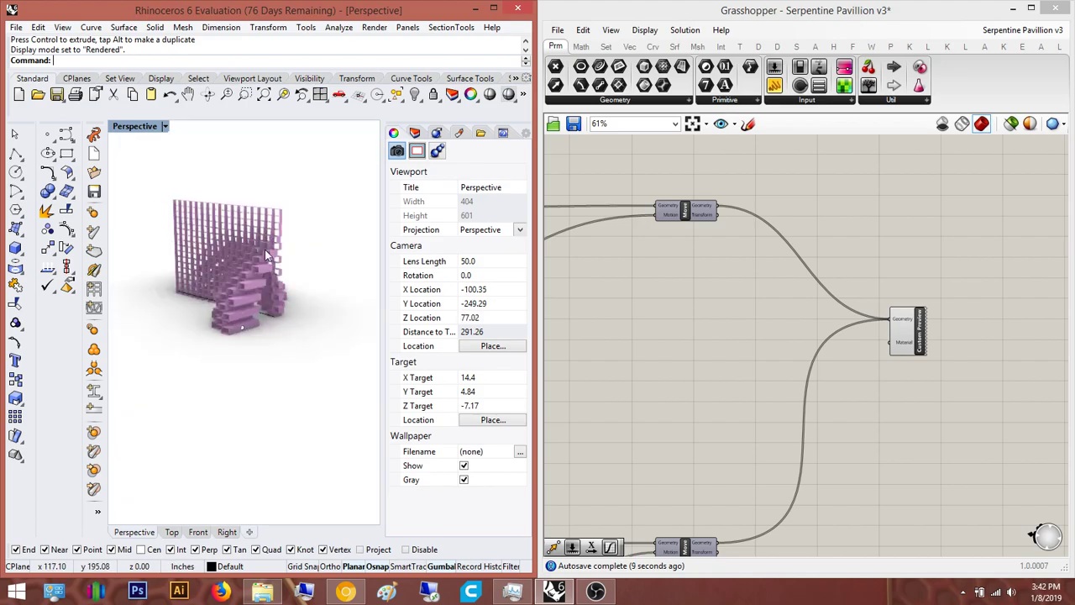
Compare the rendered walls with the Serpentine Pavilion reference photo in the browser, and return to Rhino and Grasshopper
{"action": "right_click_drag", "start_coordinate": [263, 249], "coordinate": [214, 386]}
{"action": "scroll", "coordinate": [220, 269], "scroll_direction": "up", "scroll_amount": 8}
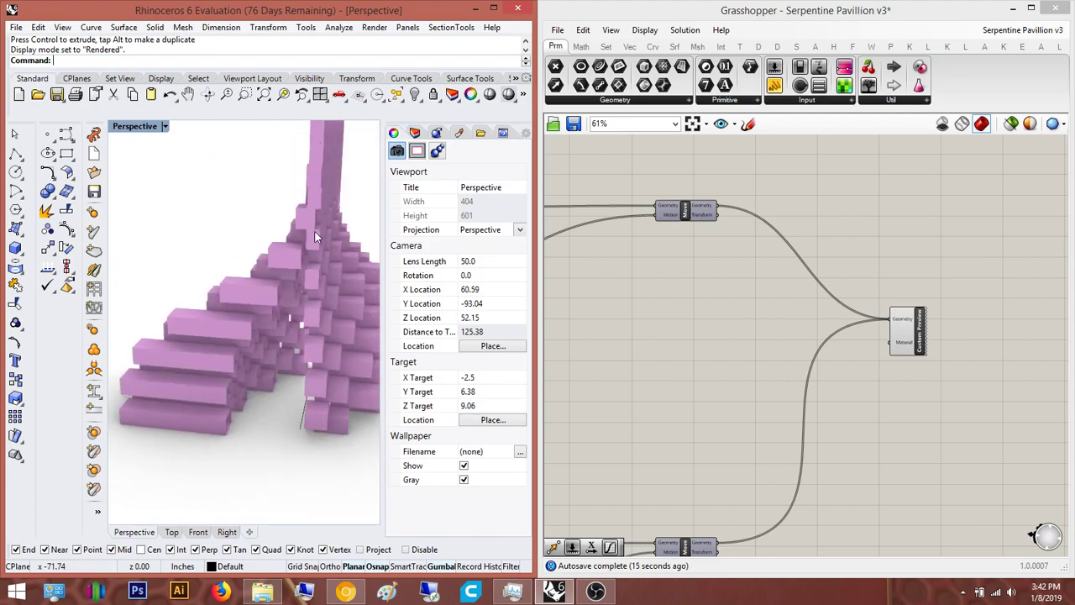
{"action": "left_click", "coordinate": [345, 591]}
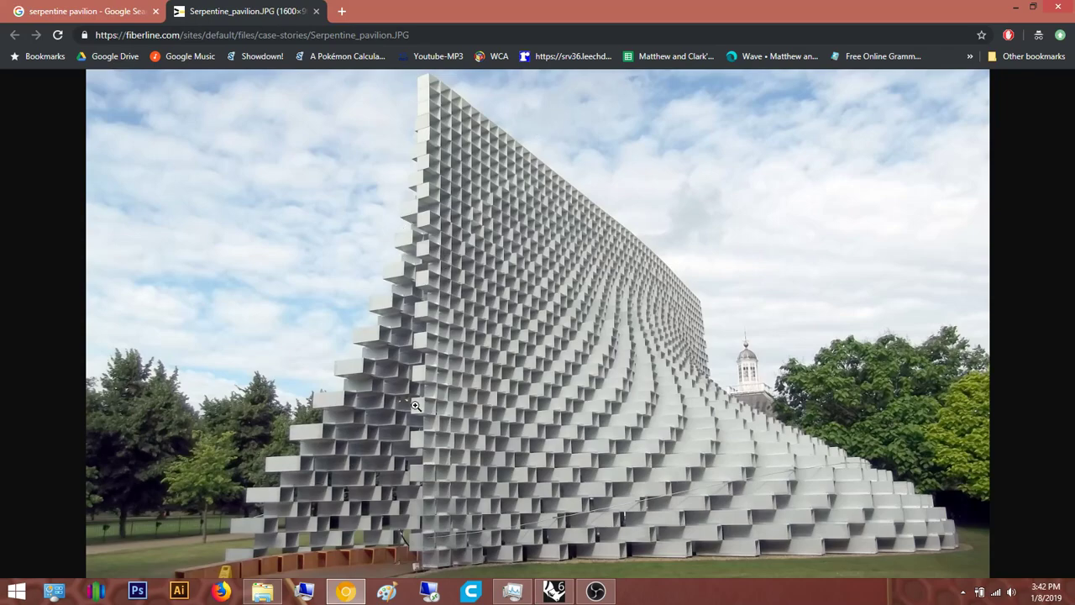
{"action": "left_click", "coordinate": [1015, 8]}
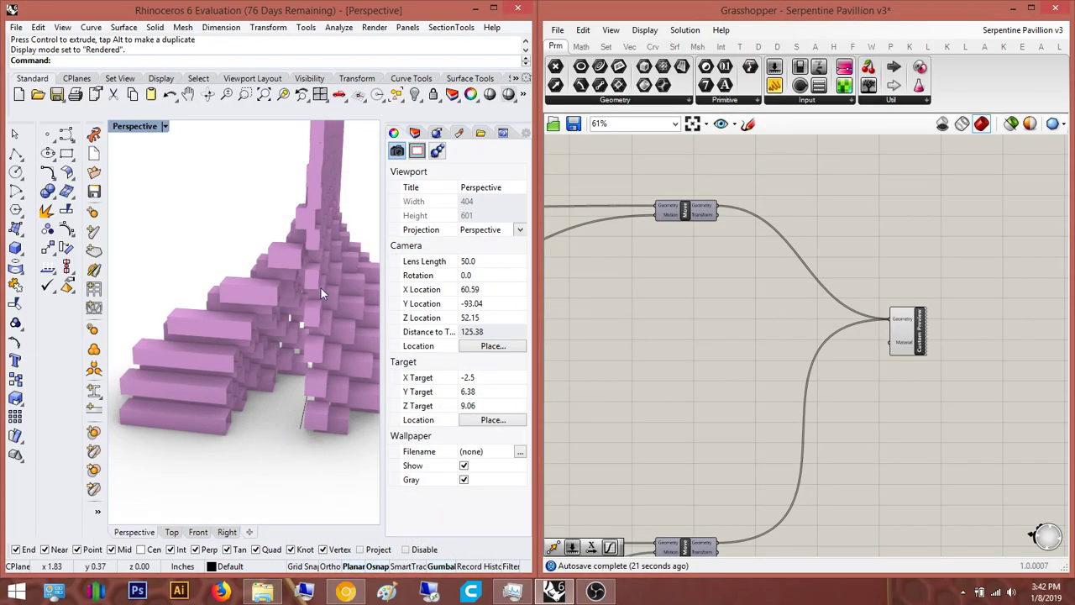
Inspect the rendered boxes up close for gaps and overlaps between the two interlocked walls
{"action": "right_click_drag", "start_coordinate": [193, 319], "coordinate": [222, 261]}
{"action": "scroll", "coordinate": [278, 334], "scroll_direction": "up", "scroll_amount": 6}
{"action": "right_click_drag", "start_coordinate": [277, 334], "coordinate": [259, 422]}
{"action": "right_click_drag", "start_coordinate": [273, 406], "coordinate": [185, 369]}
{"action": "scroll", "coordinate": [185, 333], "scroll_direction": "down", "scroll_amount": 8}
{"action": "right_click_drag", "start_coordinate": [293, 315], "coordinate": [214, 329]}
{"action": "scroll", "coordinate": [269, 440], "scroll_direction": "up", "scroll_amount": 8}
{"action": "right_click_drag", "start_coordinate": [188, 401], "coordinate": [233, 392]}
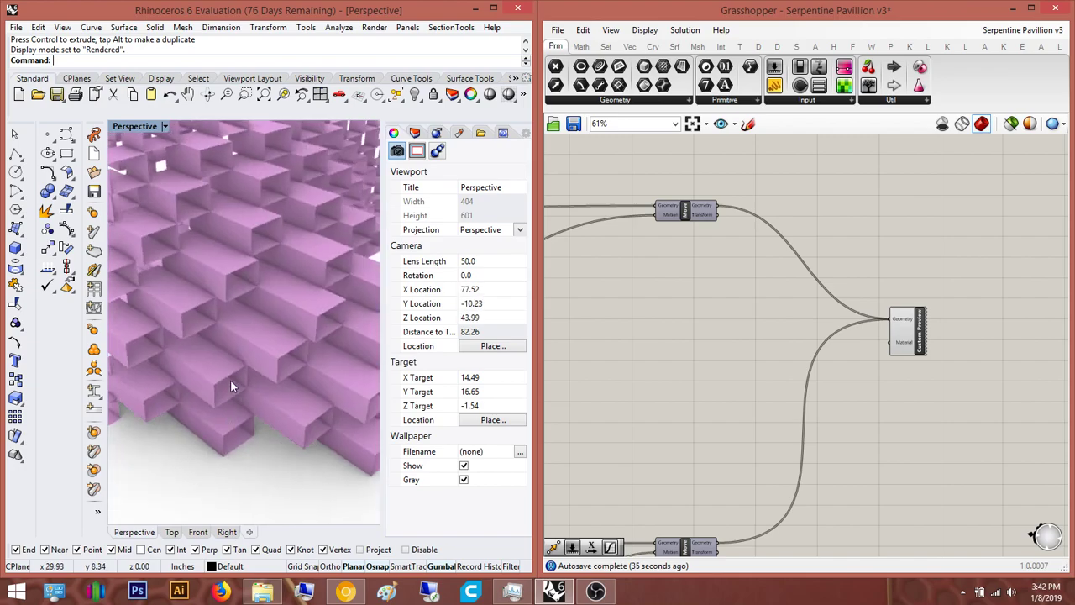
{"action": "right_click_drag", "start_coordinate": [262, 192], "coordinate": [250, 240]}
Try a value of 1 on the slider shared by both domain starts, check the walls, and restore its previous value
{"action": "right_click_drag", "start_coordinate": [749, 374], "coordinate": [966, 315]}
{"action": "scroll", "coordinate": [965, 316], "scroll_direction": "down", "scroll_amount": 5}
{"action": "scroll", "coordinate": [729, 410], "scroll_direction": "up", "scroll_amount": 3}
{"action": "right_click_drag", "start_coordinate": [629, 419], "coordinate": [683, 493]}
{"action": "scroll", "coordinate": [748, 414], "scroll_direction": "up", "scroll_amount": 5}
{"action": "scroll", "coordinate": [739, 420], "scroll_direction": "down", "scroll_amount": 3}
{"action": "right_click_drag", "start_coordinate": [237, 315], "coordinate": [298, 334]}
{"action": "scroll", "coordinate": [297, 334], "scroll_direction": "down", "scroll_amount": 8}
{"action": "scroll", "coordinate": [297, 334], "scroll_direction": "up", "scroll_amount": 2}
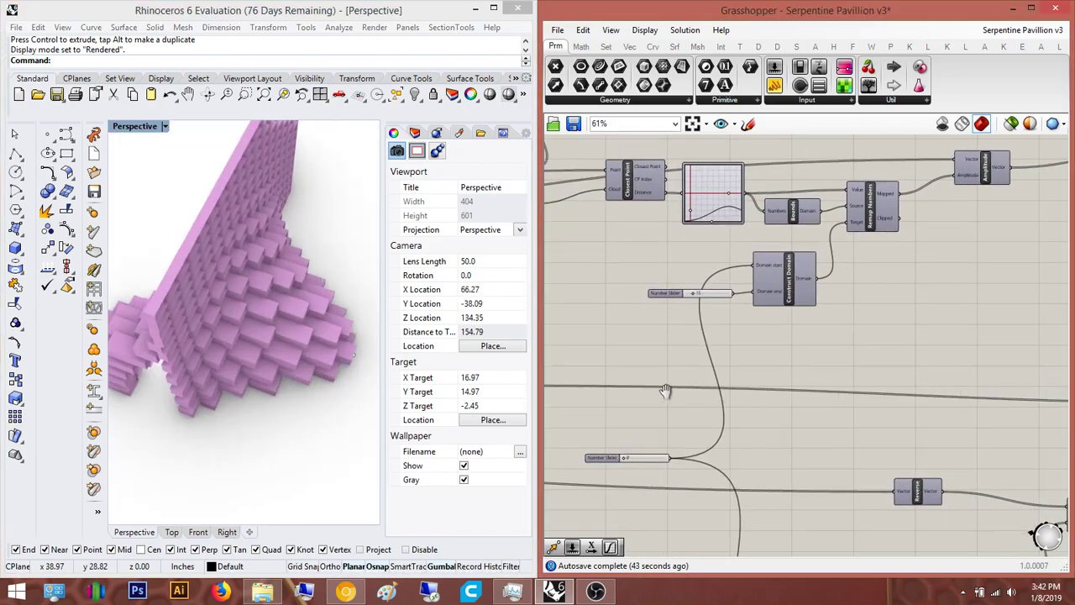
{"action": "scroll", "coordinate": [622, 487], "scroll_direction": "up", "scroll_amount": 3}
{"action": "double_click", "coordinate": [665, 430]}
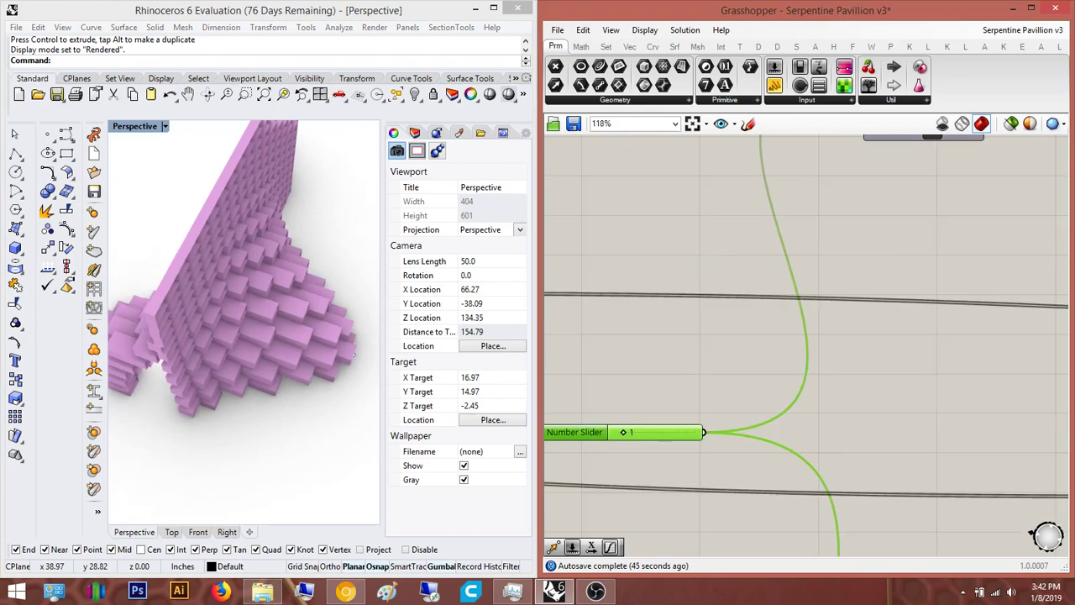
{"action": "right_click_drag", "start_coordinate": [144, 288], "coordinate": [277, 244]}
{"action": "scroll", "coordinate": [202, 243], "scroll_direction": "up", "scroll_amount": 4}
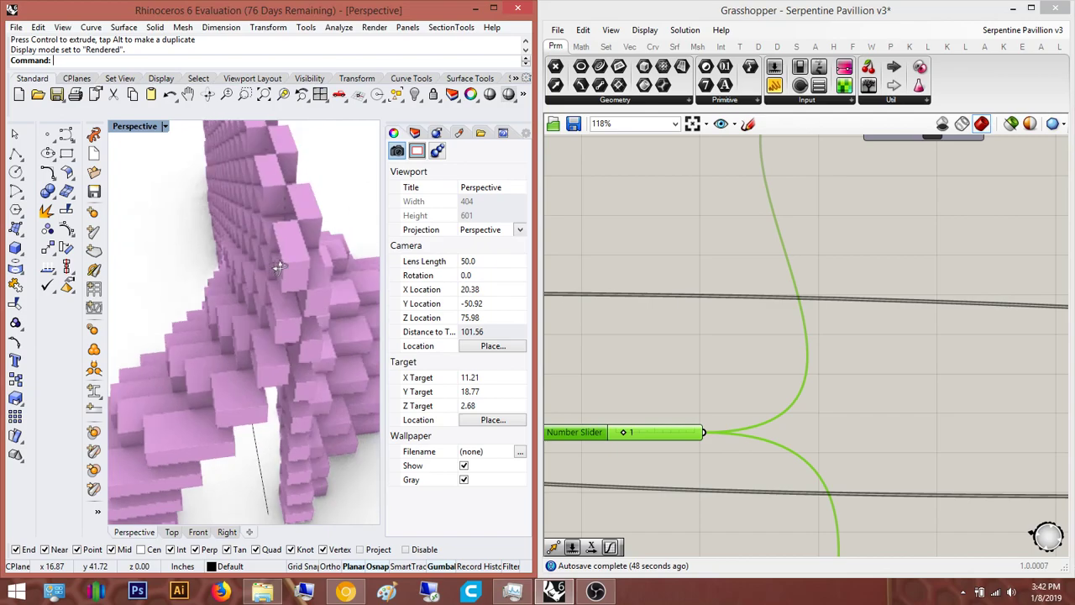
{"action": "double_click", "coordinate": [642, 433]}
{"action": "left_click", "coordinate": [754, 413]}
Adjust the Gaussian curve handles of the 0:25 Graph Mapper and check the shape of the rendered walls
{"action": "scroll", "coordinate": [871, 425], "scroll_direction": "down", "scroll_amount": 4}
{"action": "scroll", "coordinate": [737, 514], "scroll_direction": "up", "scroll_amount": 4}
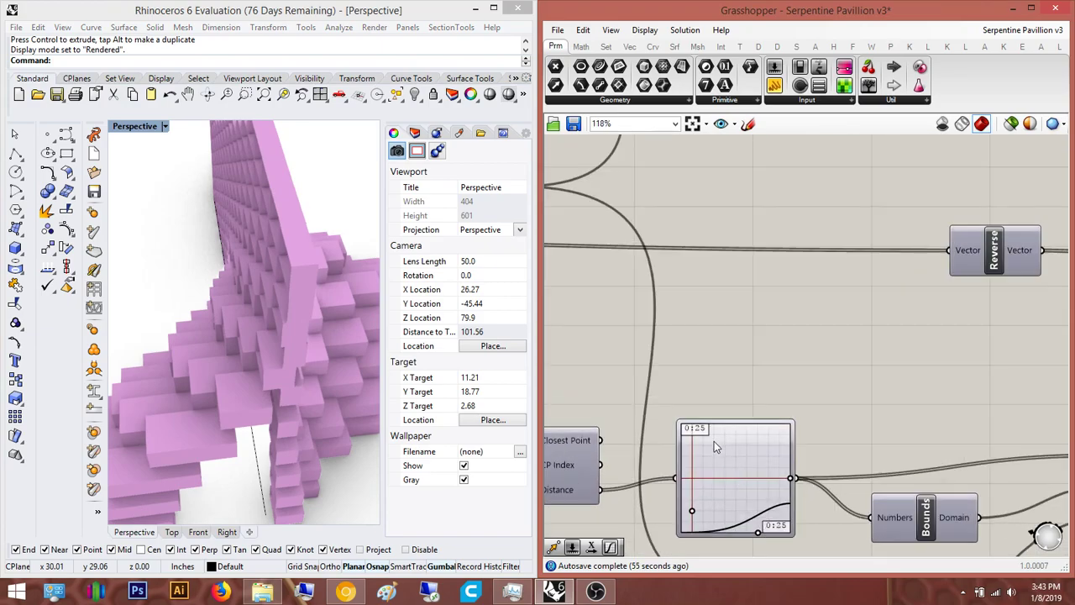
{"action": "left_click_drag", "start_coordinate": [779, 484], "coordinate": [790, 481]}
{"action": "right_click_drag", "start_coordinate": [290, 246], "coordinate": [298, 147]}
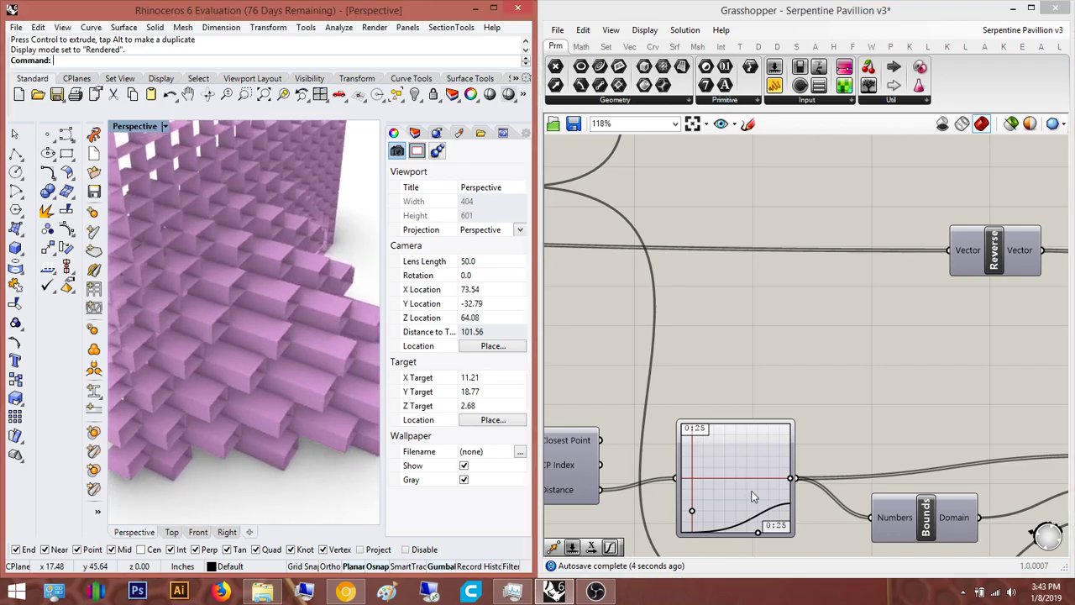
{"action": "mouse_move", "coordinate": [757, 532]}
{"action": "left_mouse_down"}
{"action": "mouse_move", "coordinate": [771, 538]}
{"action": "mouse_move", "coordinate": [737, 536]}
{"action": "left_mouse_up"}
{"action": "scroll", "coordinate": [232, 355], "scroll_direction": "down", "scroll_amount": 8}
{"action": "right_click_drag", "start_coordinate": [232, 355], "coordinate": [251, 321]}
{"action": "scroll", "coordinate": [273, 344], "scroll_direction": "up", "scroll_amount": 6}
{"action": "scroll", "coordinate": [735, 381], "scroll_direction": "down", "scroll_amount": 6}
{"action": "scroll", "coordinate": [835, 380], "scroll_direction": "up", "scroll_amount": 4}
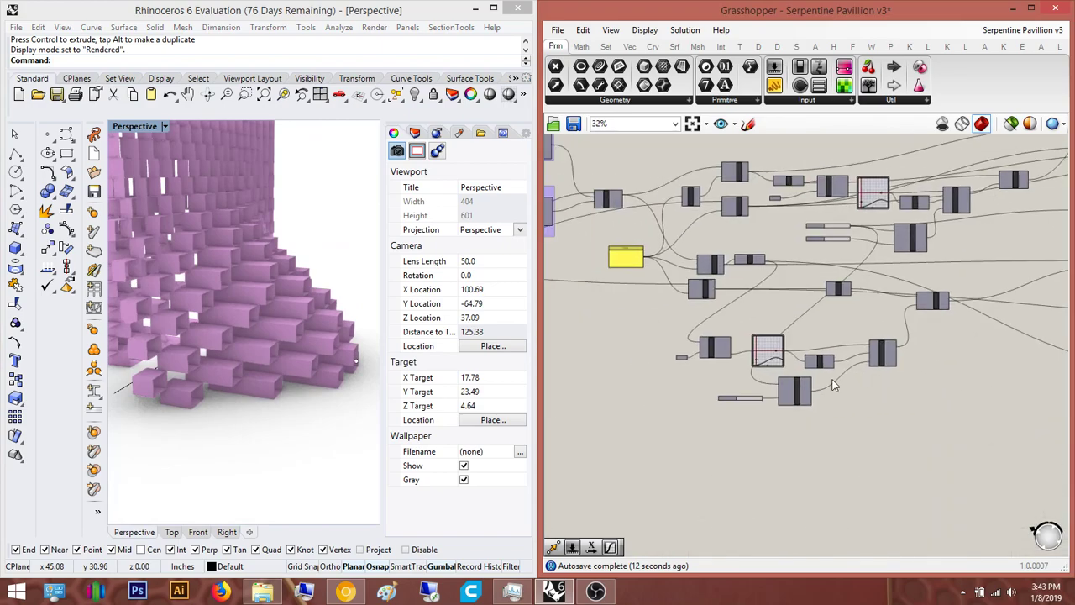
Set the domain end slider beneath the lower 0:30 Graph Mapper to 25 and check the wall's foot
{"action": "scroll", "coordinate": [769, 454], "scroll_direction": "up", "scroll_amount": 5}
{"action": "double_click", "coordinate": [766, 462]}
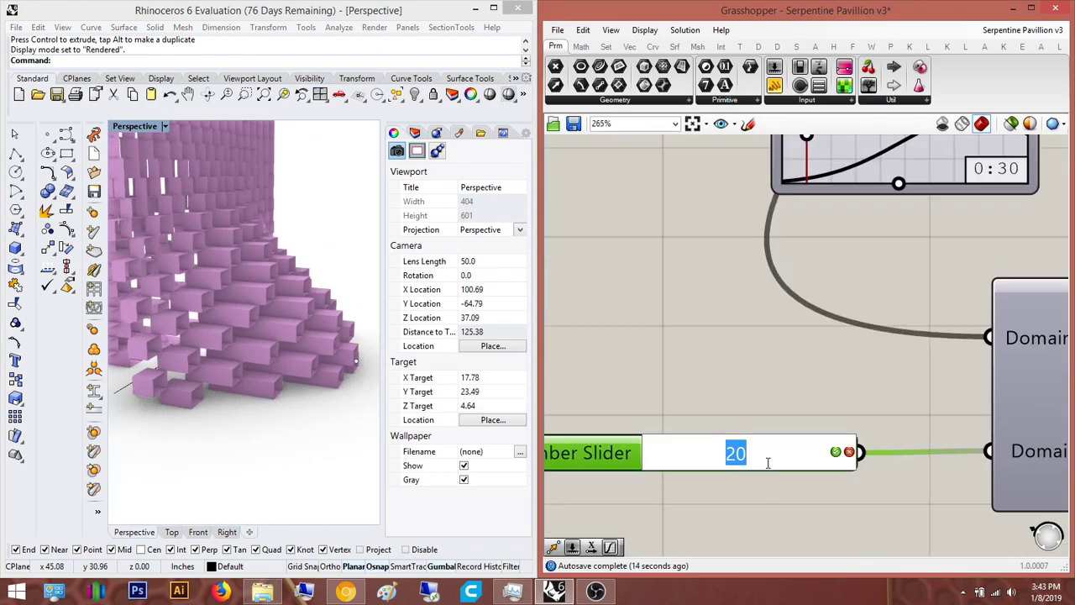
{"action": "left_click", "coordinate": [720, 338]}
{"action": "scroll", "coordinate": [819, 399], "scroll_direction": "down", "scroll_amount": 8}
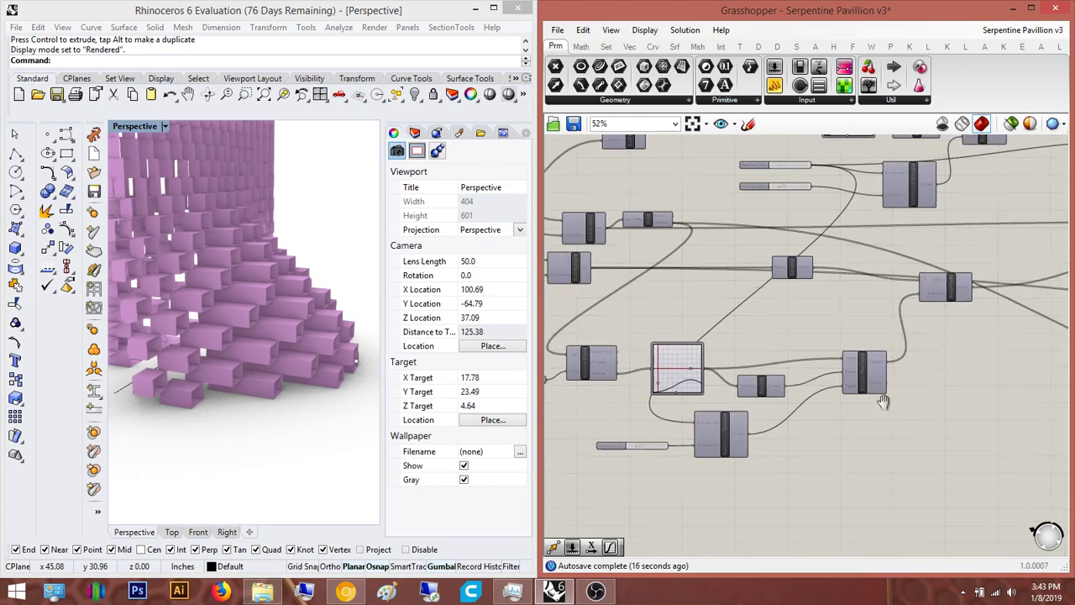
{"action": "scroll", "coordinate": [844, 408], "scroll_direction": "up", "scroll_amount": 6}
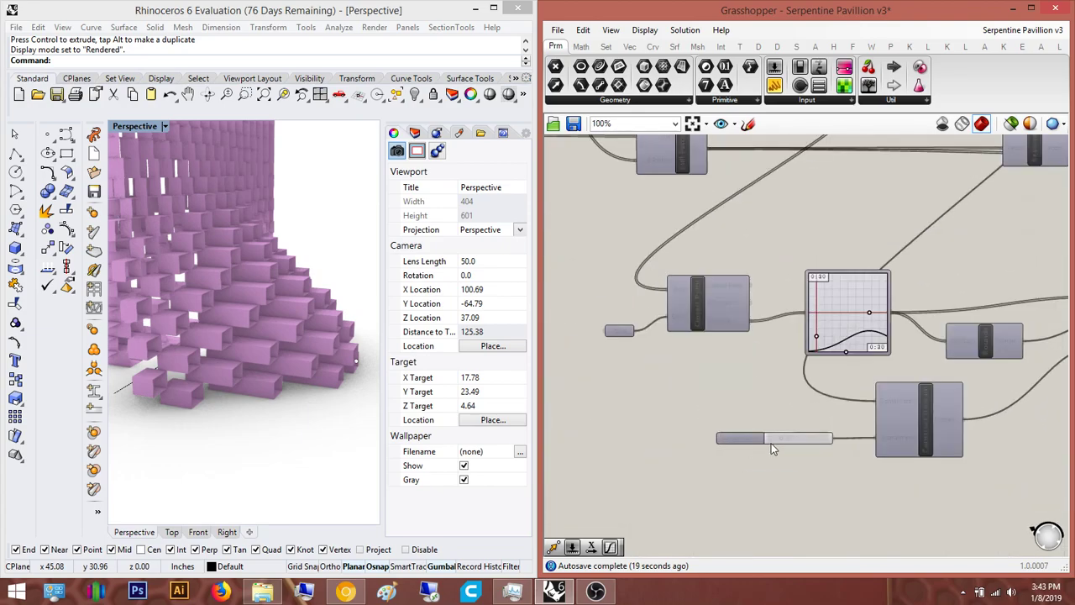
{"action": "left_click", "coordinate": [847, 438]}
{"action": "double_click", "coordinate": [847, 437]}
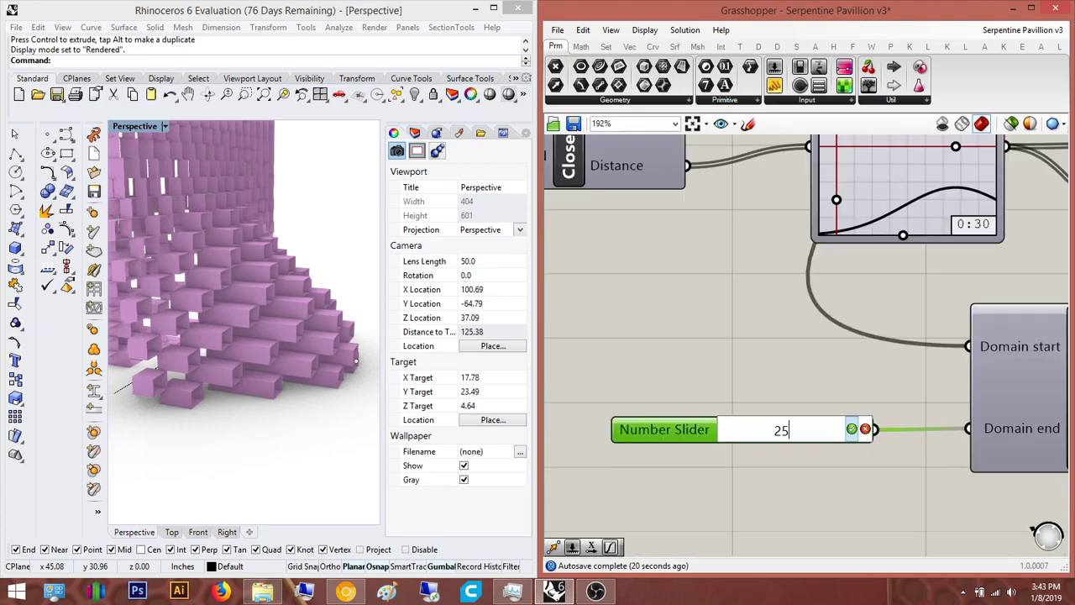
{"action": "key", "text": "Return"}
{"action": "right_click_drag", "start_coordinate": [361, 369], "coordinate": [284, 336]}
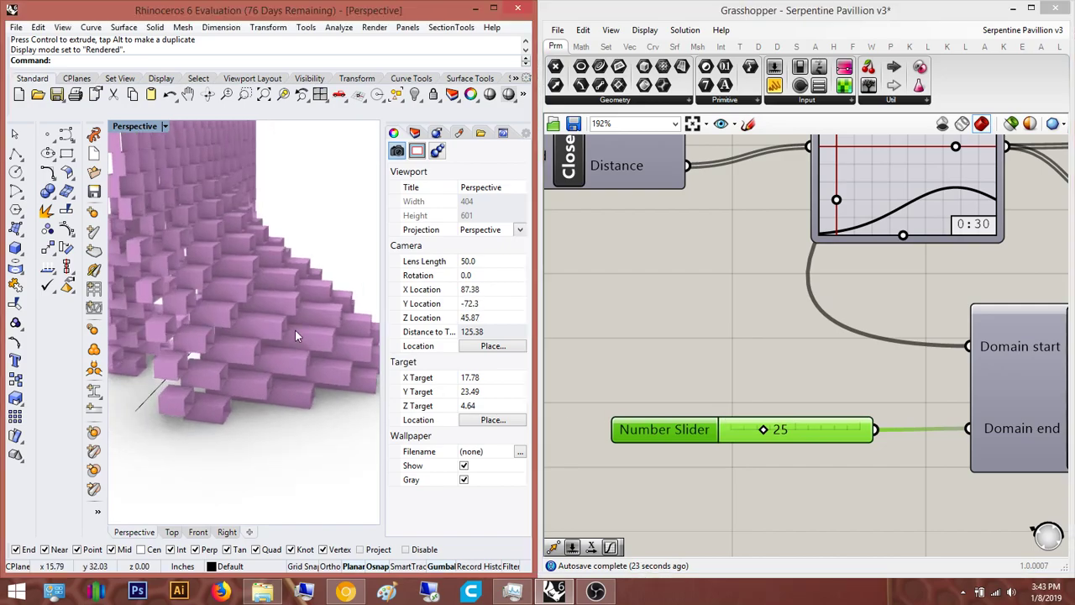
{"action": "scroll", "coordinate": [760, 345], "scroll_direction": "down", "scroll_amount": 3}
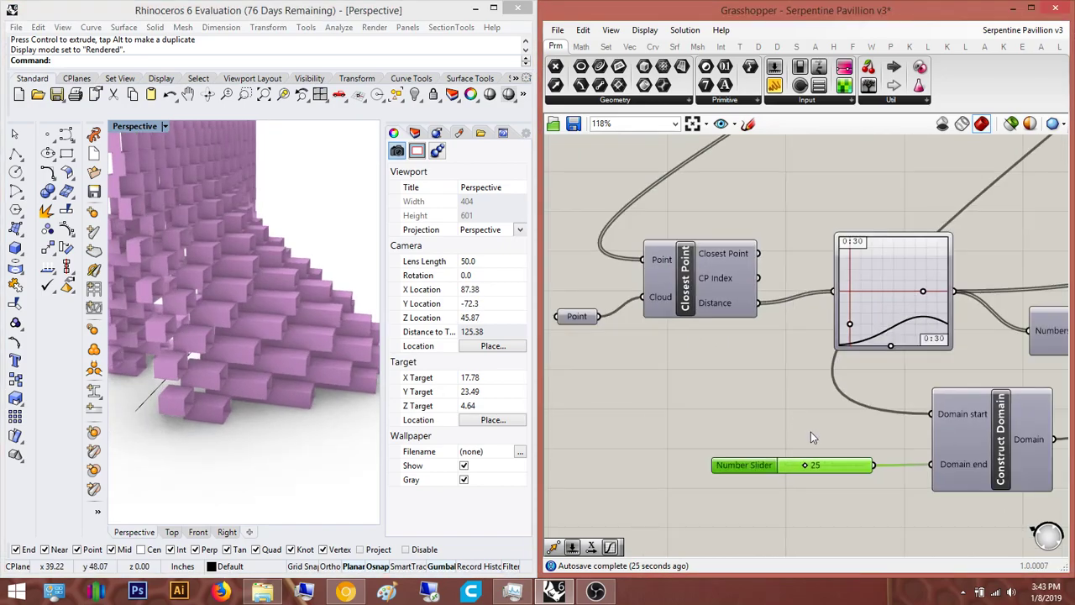
Set the domain end slider beneath the lower 0:30 Graph Mapper to 20
{"action": "right_click_drag", "start_coordinate": [810, 432], "coordinate": [734, 430]}
{"action": "scroll", "coordinate": [738, 430], "scroll_direction": "down", "scroll_amount": 1}
{"action": "scroll", "coordinate": [761, 470], "scroll_direction": "up", "scroll_amount": 2}
{"action": "double_click", "coordinate": [760, 455]}
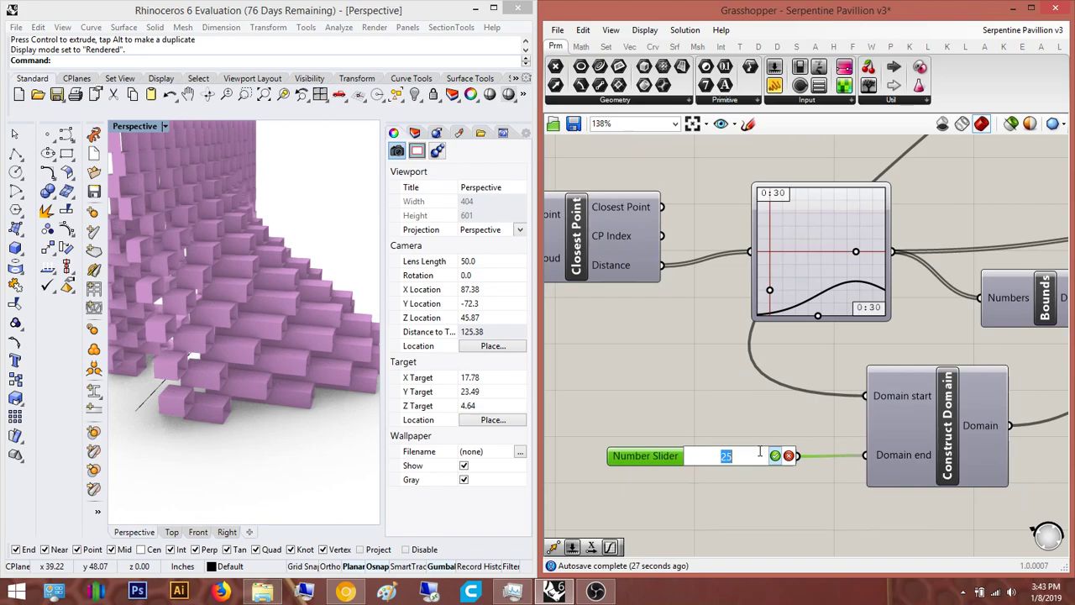
{"action": "type", "text": "20"}
{"action": "key", "text": "Return"}
{"action": "scroll", "coordinate": [843, 227], "scroll_direction": "down", "scroll_amount": 5}
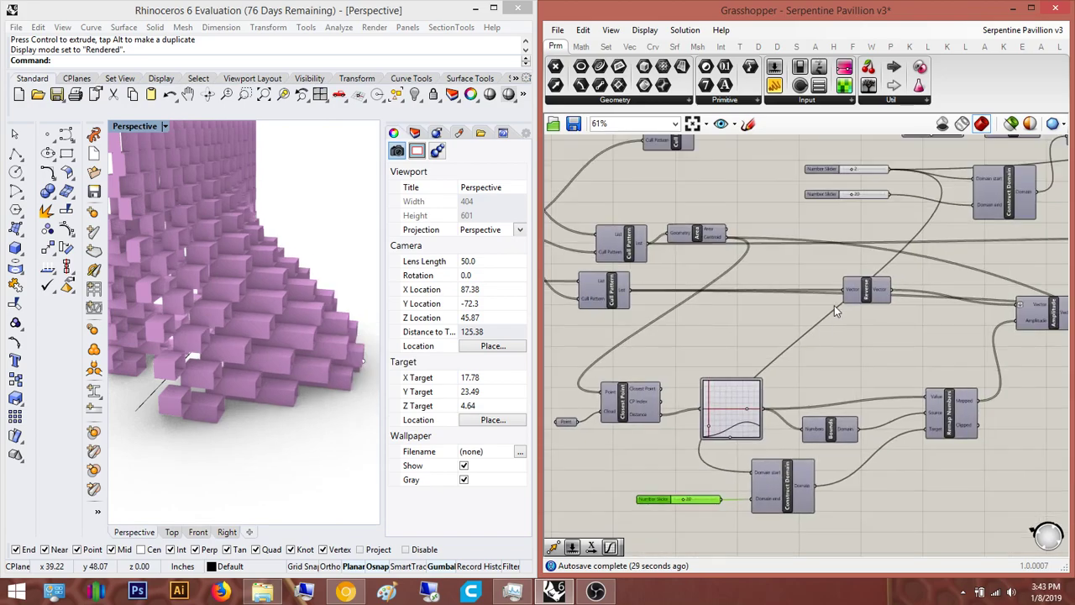
Set the slider shared by both domain starts to 3 and check the rendered walls from several sides
{"action": "scroll", "coordinate": [842, 227], "scroll_direction": "up", "scroll_amount": 5}
{"action": "double_click", "coordinate": [842, 224]}
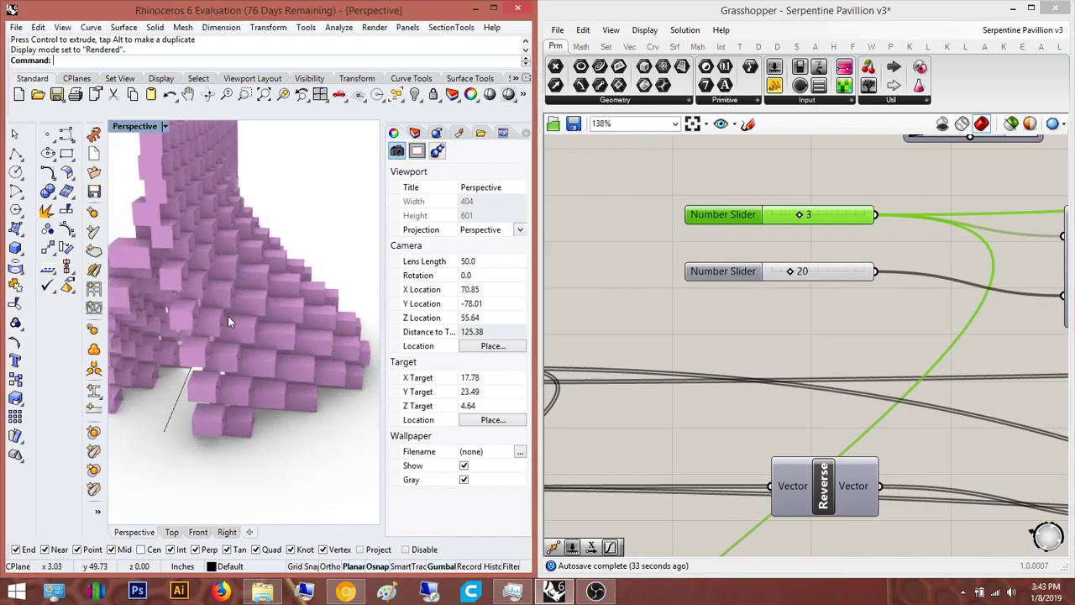
{"action": "scroll", "coordinate": [194, 373], "scroll_direction": "up", "scroll_amount": 5}
{"action": "scroll", "coordinate": [159, 386], "scroll_direction": "down", "scroll_amount": 3}
{"action": "scroll", "coordinate": [128, 391], "scroll_direction": "up", "scroll_amount": 5}
{"action": "scroll", "coordinate": [128, 391], "scroll_direction": "down", "scroll_amount": 12}
{"action": "right_click_drag", "start_coordinate": [202, 379], "coordinate": [214, 343]}
{"action": "right_click_drag", "start_coordinate": [692, 347], "coordinate": [710, 297]}
{"action": "scroll", "coordinate": [713, 296], "scroll_direction": "down", "scroll_amount": 3}
{"action": "scroll", "coordinate": [781, 285], "scroll_direction": "up", "scroll_amount": 3}
{"action": "right_click_drag", "start_coordinate": [779, 287], "coordinate": [809, 262]}
{"action": "scroll", "coordinate": [808, 263], "scroll_direction": "down", "scroll_amount": 4}
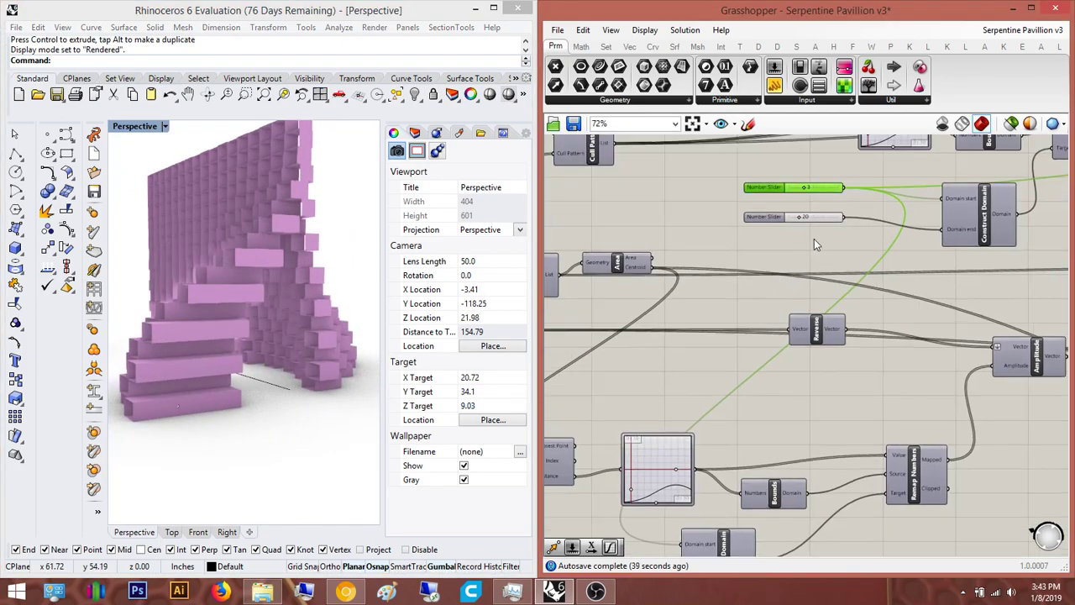
Set the domain end slider beneath the upper 0:30 Graph Mapper to 10 and check the resulting wall
{"action": "scroll", "coordinate": [807, 253], "scroll_direction": "up", "scroll_amount": 3}
{"action": "left_click", "coordinate": [823, 215]}
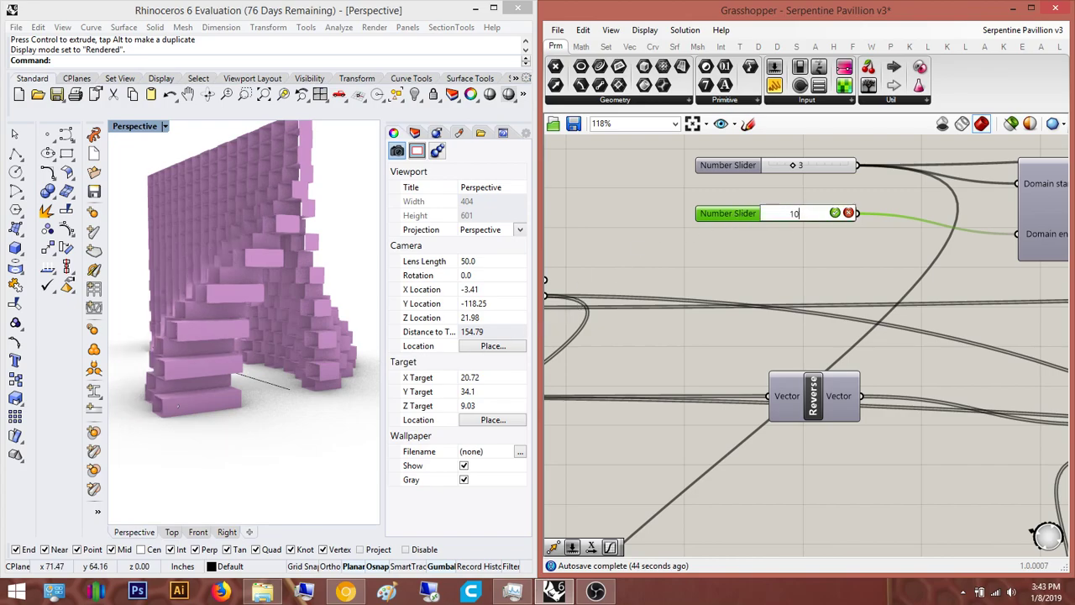
{"action": "key", "text": "Return"}
{"action": "right_click_drag", "start_coordinate": [235, 333], "coordinate": [259, 380]}
{"action": "scroll", "coordinate": [261, 328], "scroll_direction": "up", "scroll_amount": 5}
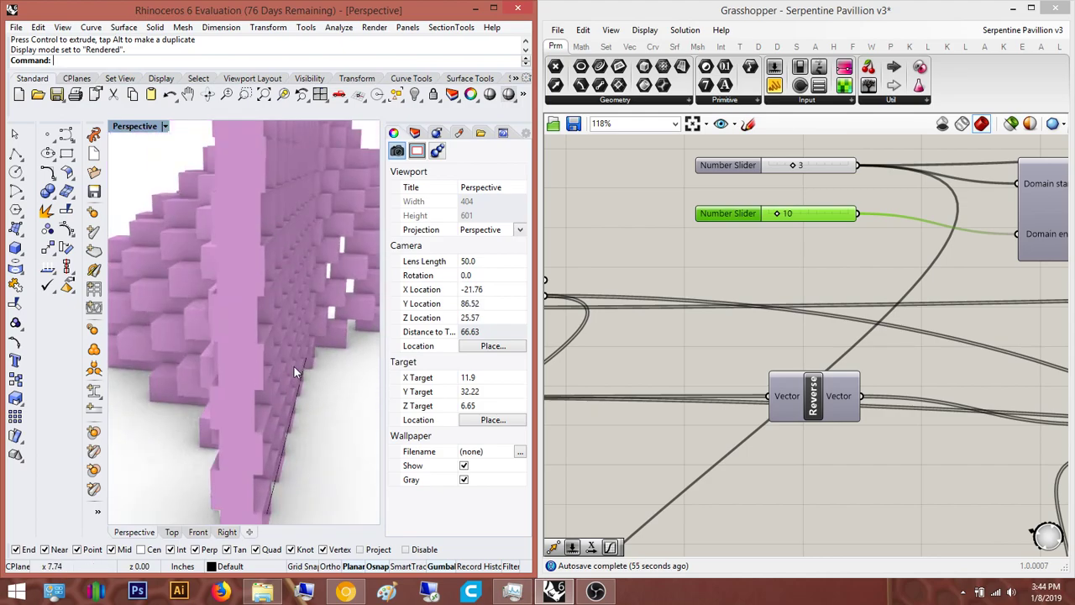
{"action": "right_click_drag", "start_coordinate": [350, 367], "coordinate": [210, 379]}
Switch to Chrome for the Serpentine_pavilion.JPG photo, return to Rhino and compare the walls' box overlaps from close up and above
{"action": "left_click", "coordinate": [344, 592]}
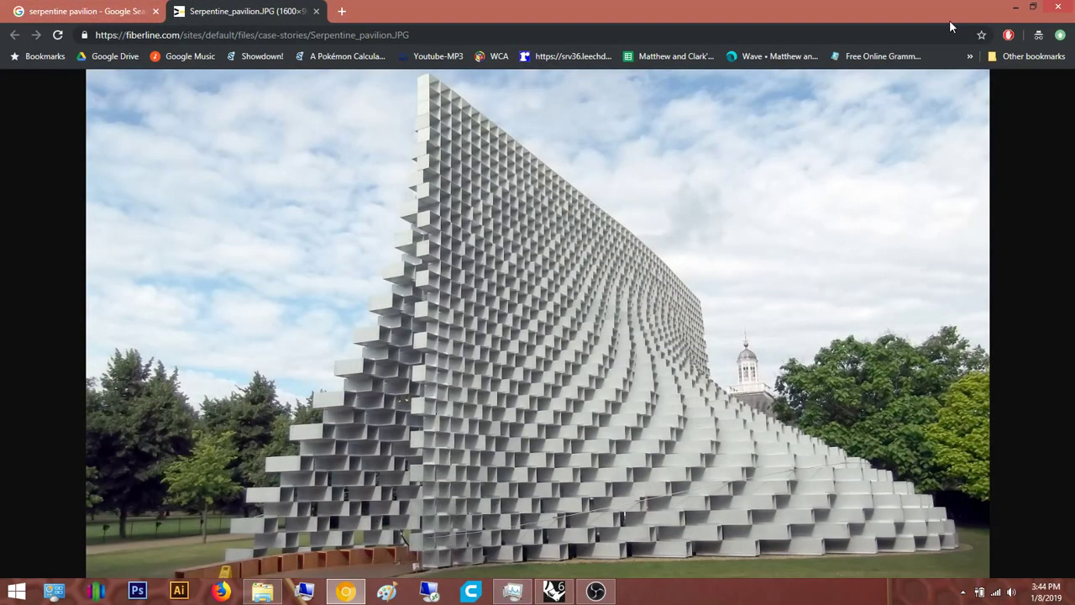
{"action": "left_click", "coordinate": [1014, 8]}
{"action": "right_click_drag", "start_coordinate": [235, 205], "coordinate": [340, 212]}
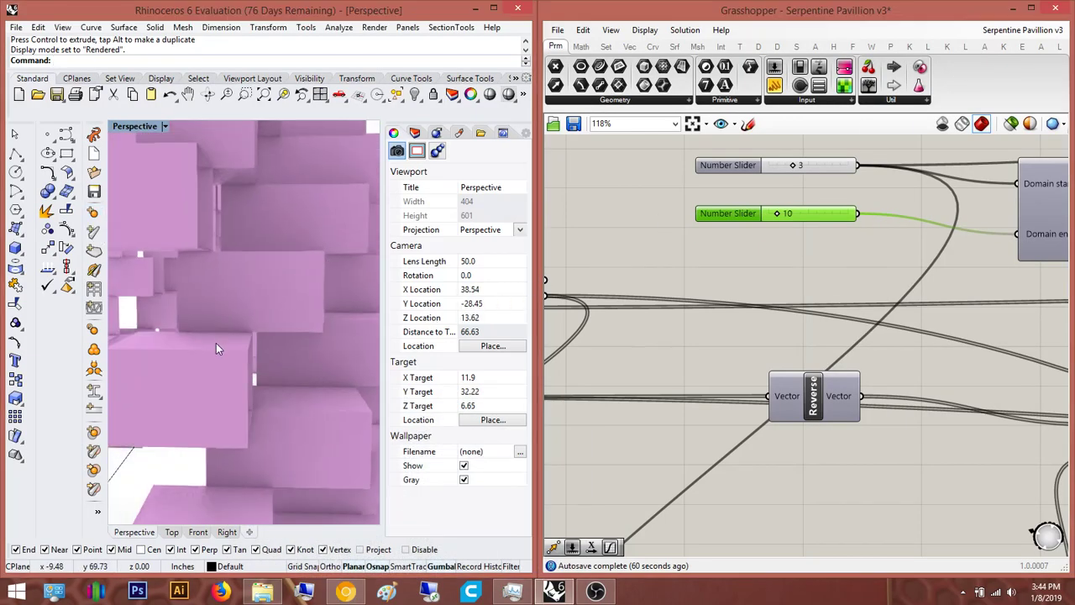
{"action": "scroll", "coordinate": [215, 343], "scroll_direction": "up", "scroll_amount": 10}
{"action": "right_click_drag", "start_coordinate": [209, 326], "coordinate": [357, 355]}
{"action": "scroll", "coordinate": [264, 360], "scroll_direction": "down", "scroll_amount": 12}
{"action": "scroll", "coordinate": [244, 353], "scroll_direction": "down", "scroll_amount": 6}
{"action": "right_click_drag", "start_coordinate": [192, 353], "coordinate": [126, 403]}
Switch to the browser's image results, view the "Serpentine Pavilion 2016 - acdc" photo, and compare the modelled walls with it in Rhino
{"action": "left_click", "coordinate": [347, 592]}
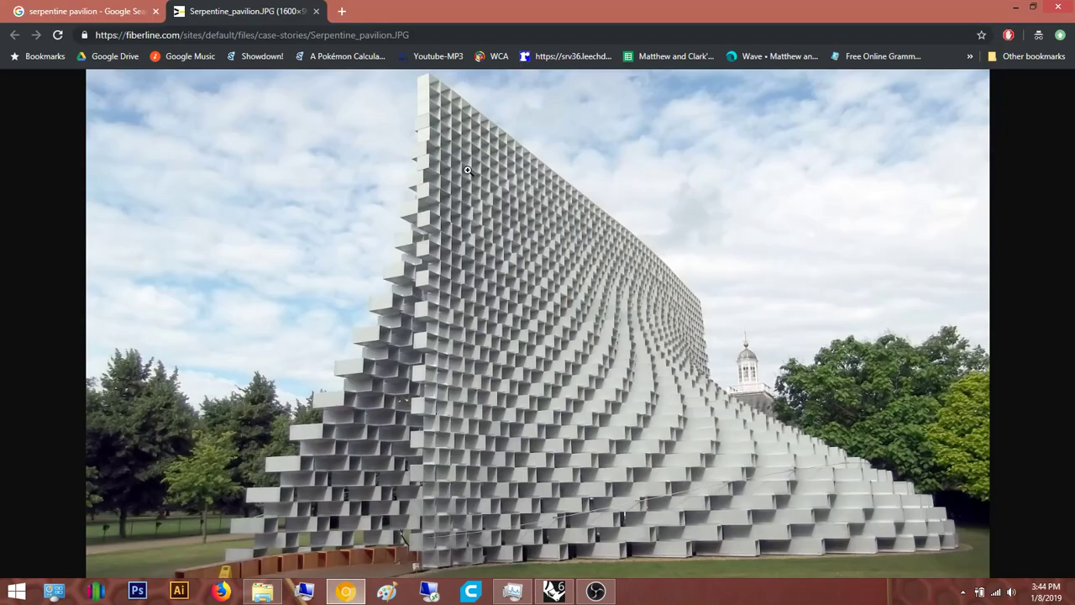
{"action": "key", "text": "ctrl+Tab"}
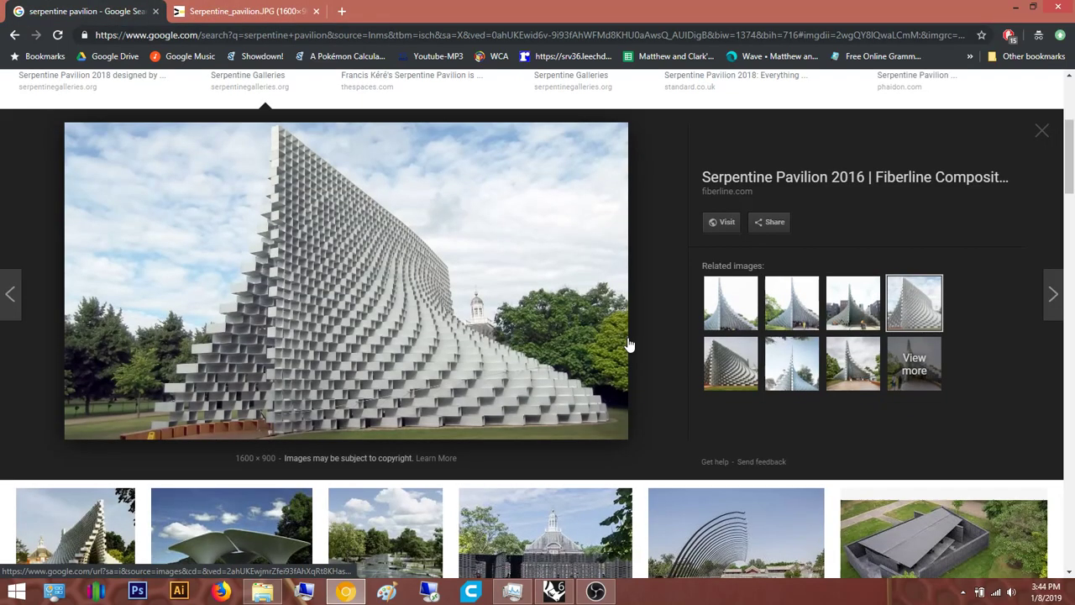
{"action": "scroll", "coordinate": [629, 344], "scroll_direction": "down", "scroll_amount": 3}
{"action": "scroll", "coordinate": [632, 342], "scroll_direction": "down", "scroll_amount": 2}
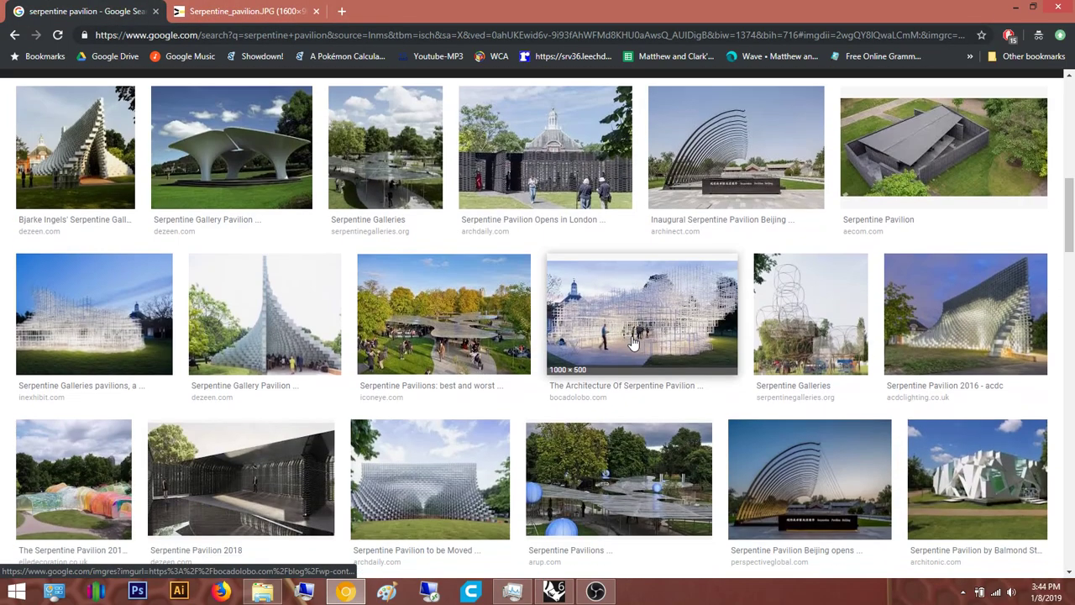
{"action": "left_click", "coordinate": [958, 405]}
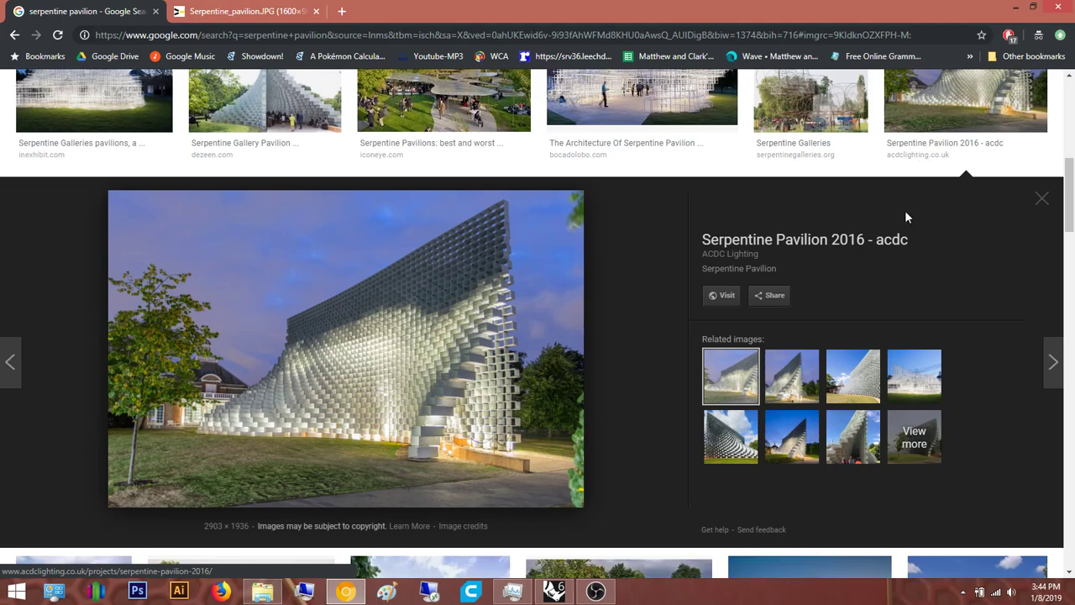
{"action": "left_click", "coordinate": [1016, 7]}
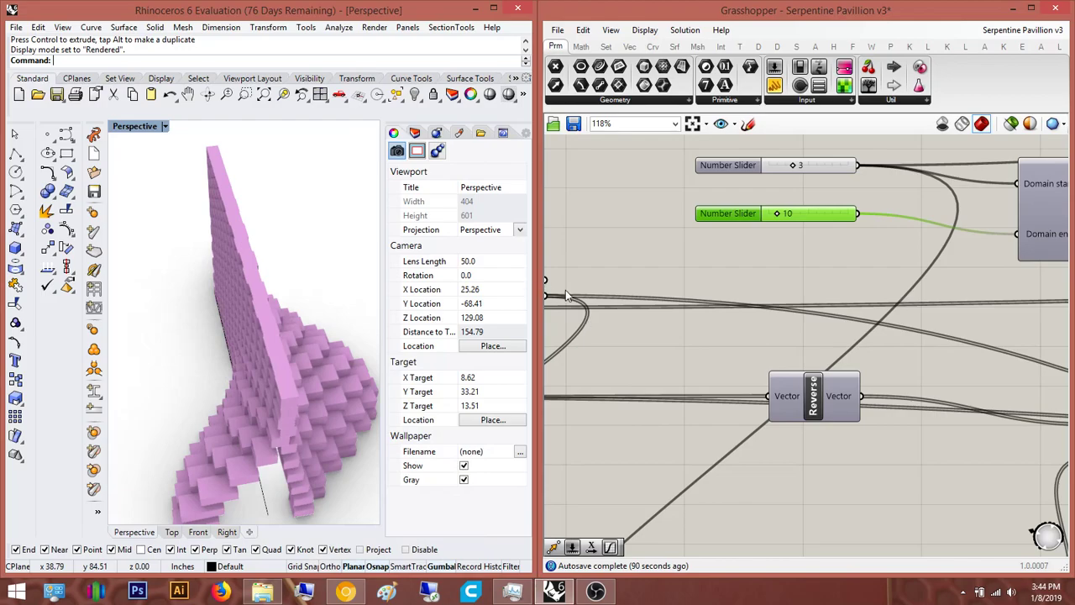
{"action": "right_click_drag", "start_coordinate": [280, 399], "coordinate": [166, 320]}
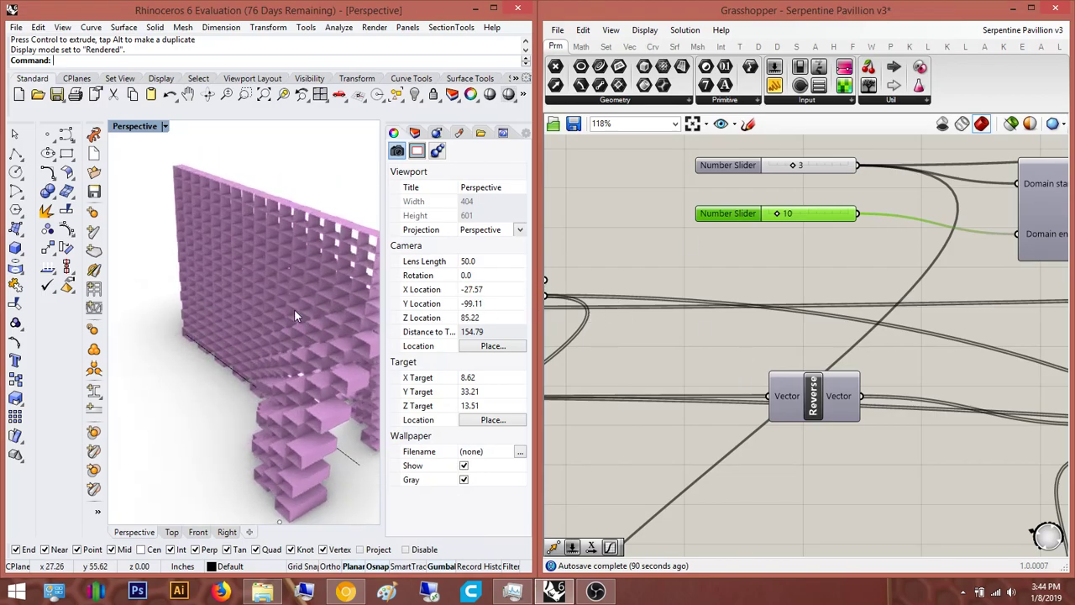
{"action": "right_click_drag", "start_coordinate": [273, 376], "coordinate": [308, 338]}
{"action": "scroll", "coordinate": [212, 410], "scroll_direction": "up", "scroll_amount": 2}
{"action": "left_click_drag", "start_coordinate": [257, 391], "coordinate": [106, 214]}
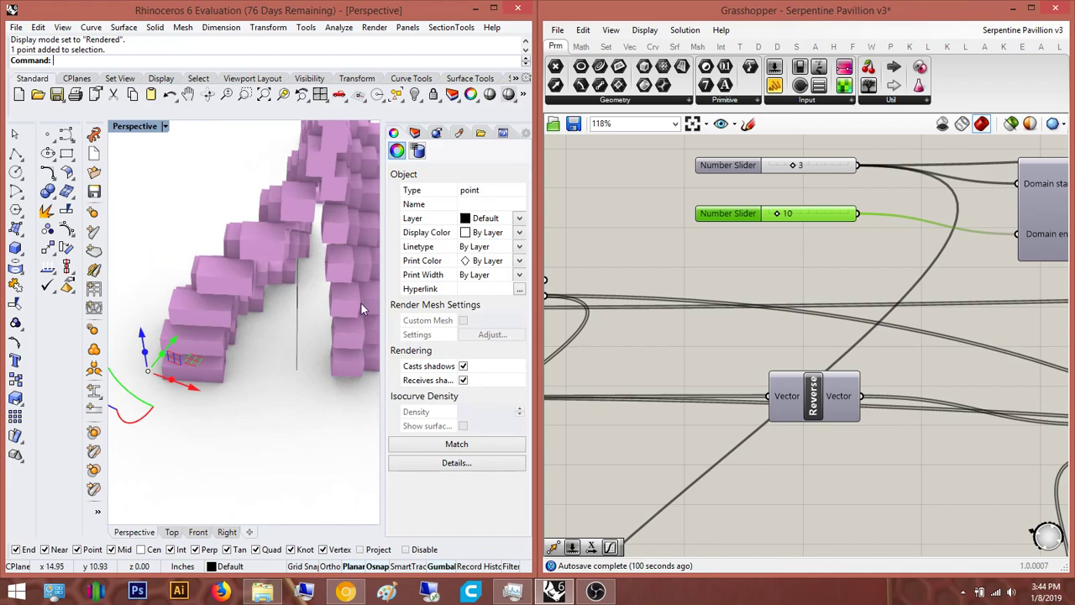
Try the Sine graph type on the lower 0:30 Graph Mapper and check the wall's shape
{"action": "scroll", "coordinate": [771, 286], "scroll_direction": "down", "scroll_amount": 8}
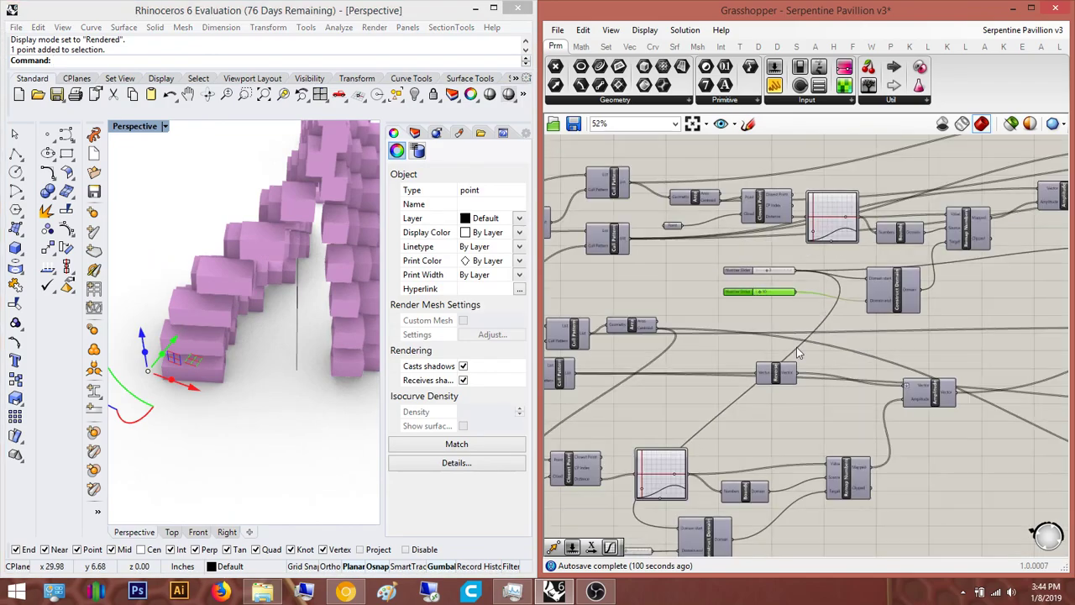
{"action": "right_click_drag", "start_coordinate": [789, 315], "coordinate": [847, 337]}
{"action": "scroll", "coordinate": [760, 354], "scroll_direction": "up", "scroll_amount": 6}
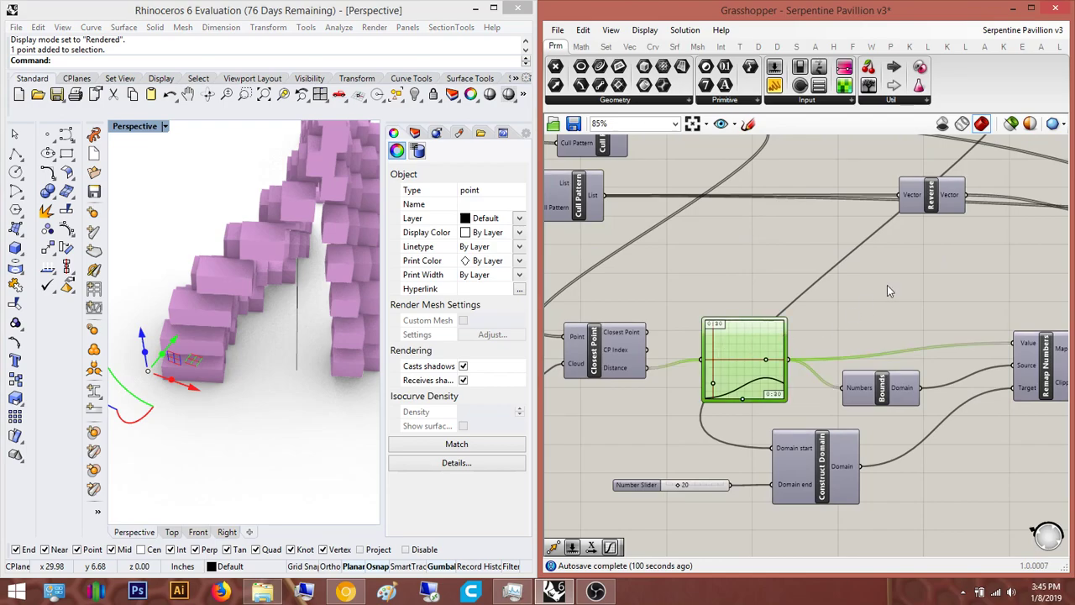
{"action": "right_click", "coordinate": [764, 357]}
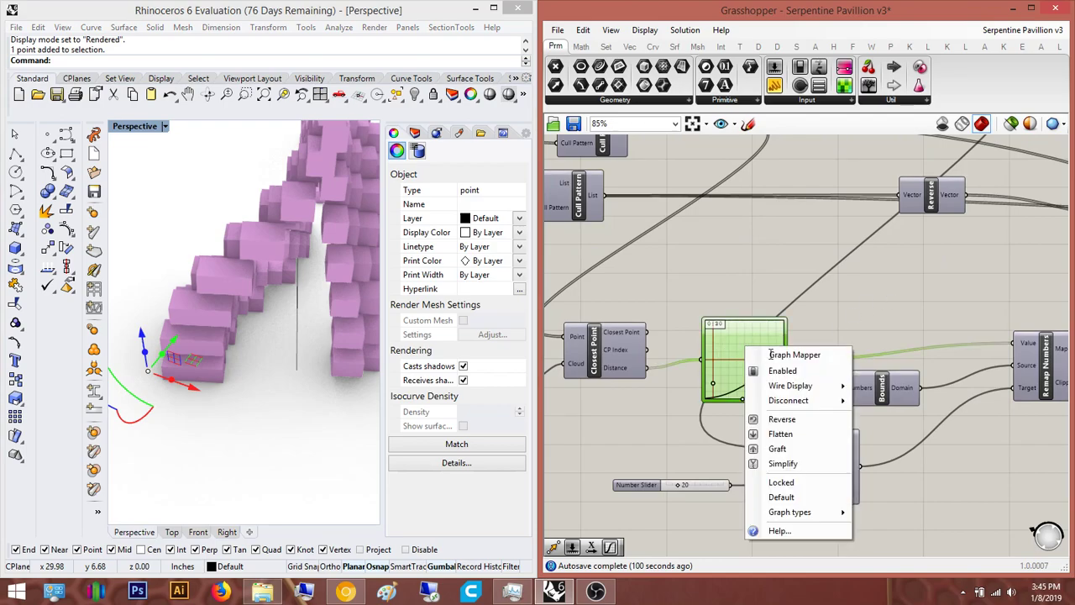
{"action": "left_click", "coordinate": [924, 300]}
{"action": "right_click_drag", "start_coordinate": [923, 300], "coordinate": [741, 346]}
{"action": "scroll", "coordinate": [741, 346], "scroll_direction": "down", "scroll_amount": 3}
{"action": "scroll", "coordinate": [826, 353], "scroll_direction": "up", "scroll_amount": 2}
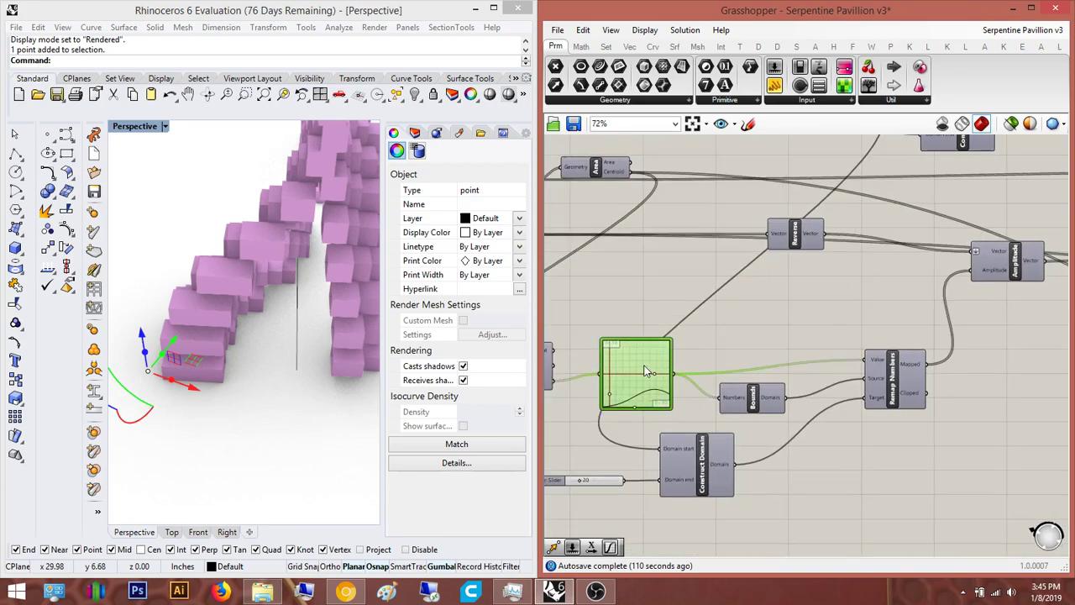
{"action": "right_click", "coordinate": [647, 371]}
{"action": "mouse_move", "coordinate": [723, 534]}
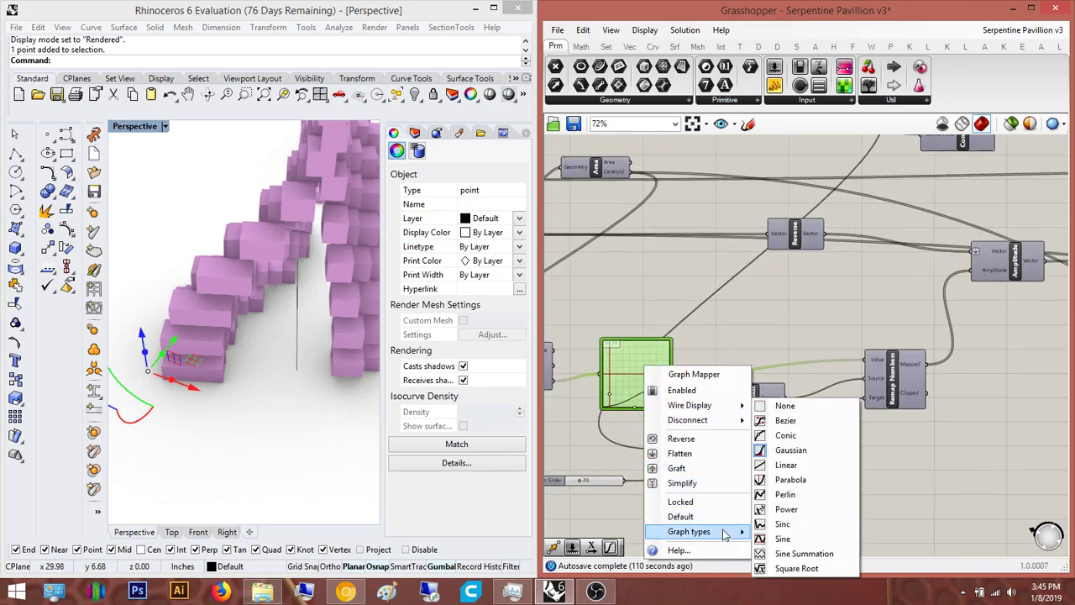
{"action": "left_click", "coordinate": [829, 537]}
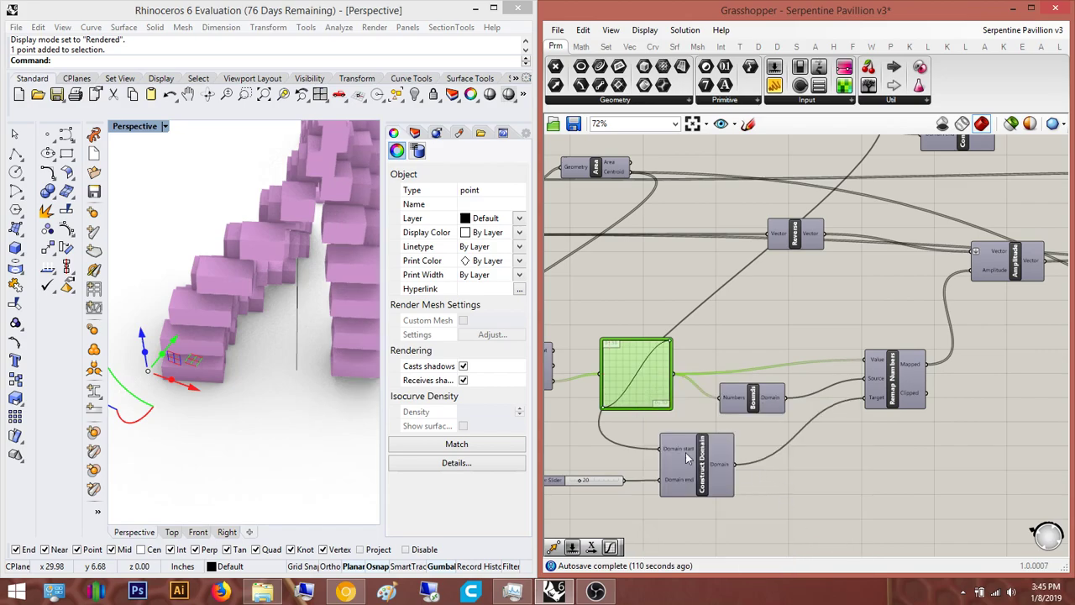
{"action": "right_click_drag", "start_coordinate": [227, 277], "coordinate": [191, 270]}
Return the lower 0:30 Graph Mapper to the Gaussian graph type and check the walls
{"action": "right_click", "coordinate": [619, 356]}
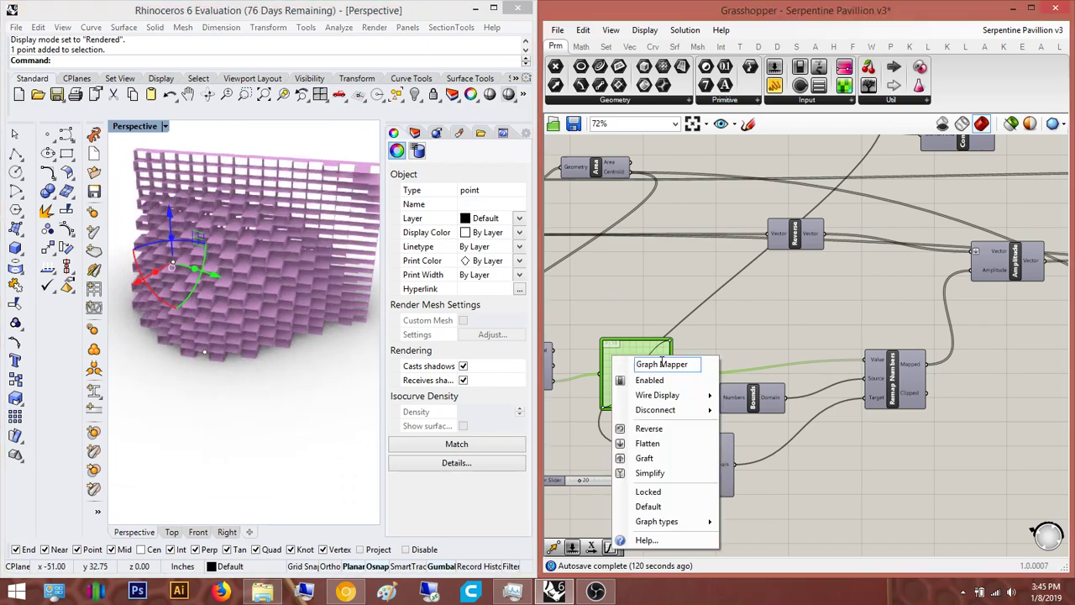
{"action": "left_click", "coordinate": [767, 317]}
{"action": "right_click_drag", "start_coordinate": [749, 324], "coordinate": [729, 329]}
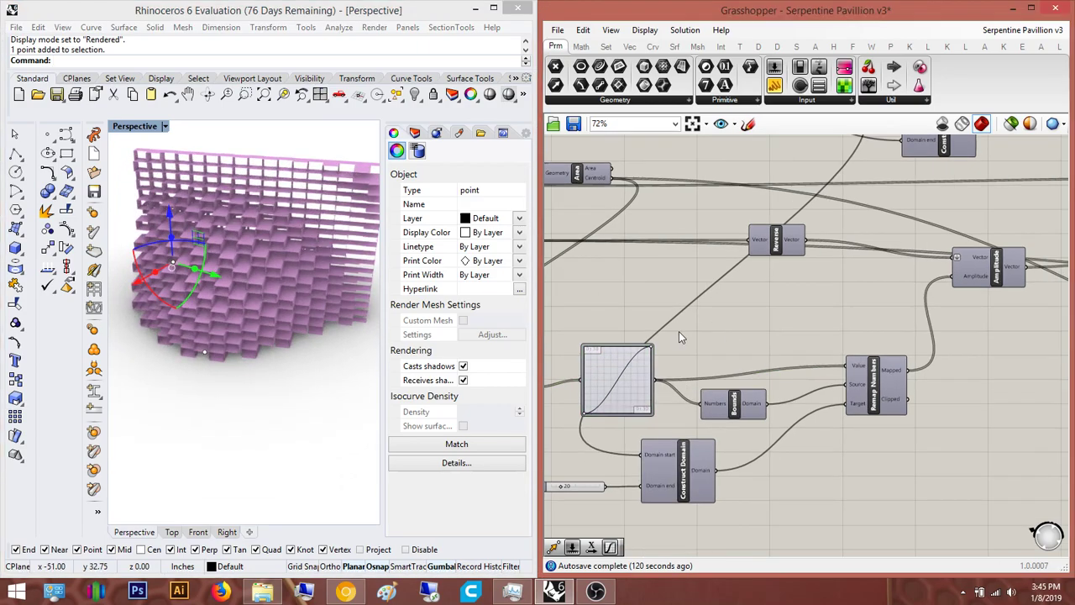
{"action": "scroll", "coordinate": [654, 351], "scroll_direction": "up", "scroll_amount": 5}
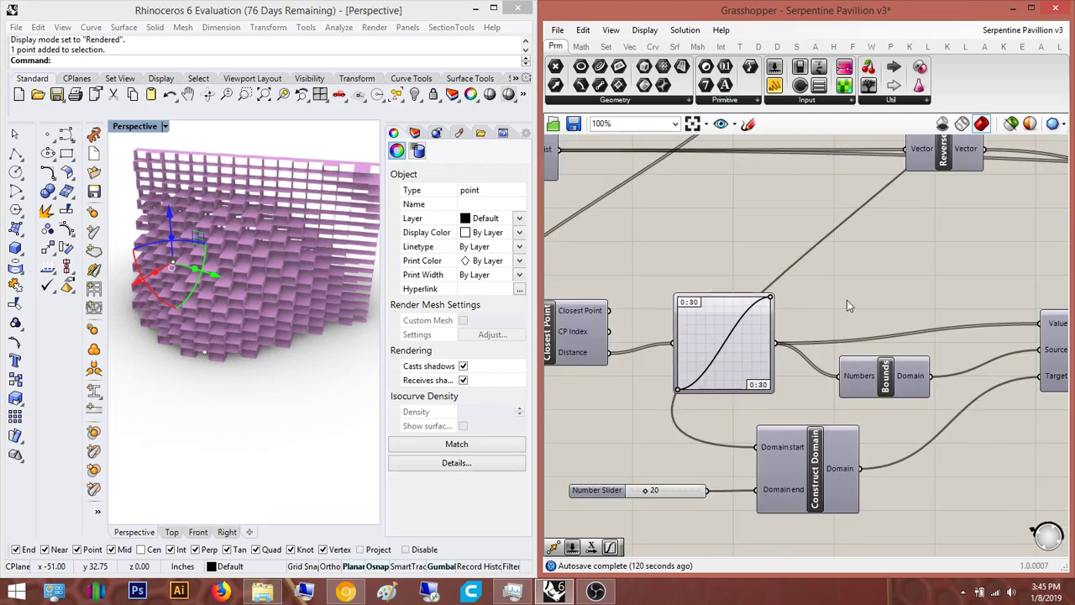
{"action": "left_click", "coordinate": [801, 274]}
{"action": "right_click", "coordinate": [801, 275]}
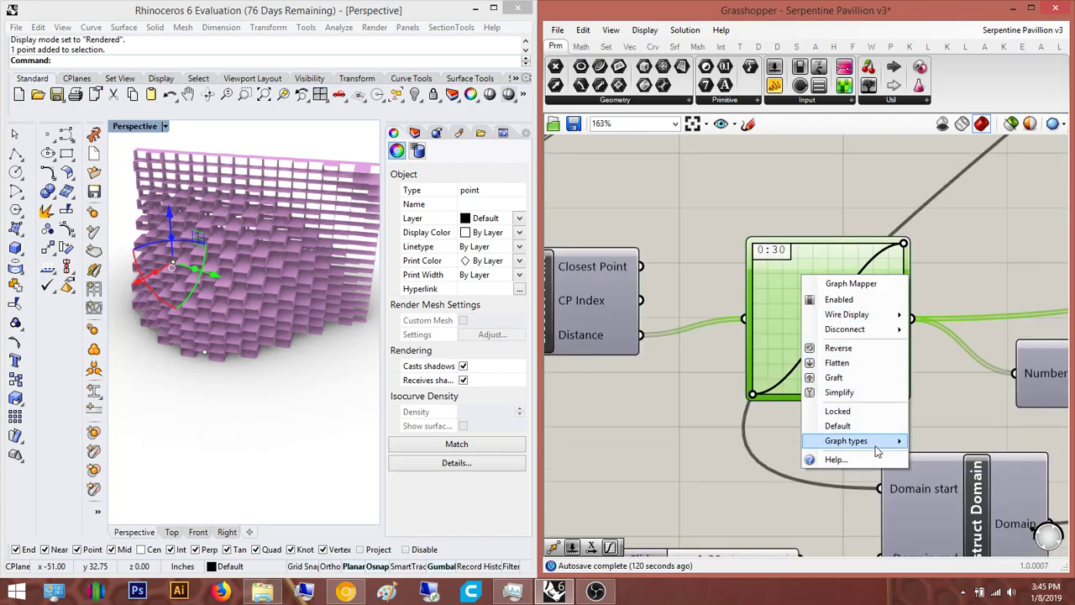
{"action": "mouse_move", "coordinate": [876, 451]}
{"action": "left_click", "coordinate": [947, 450]}
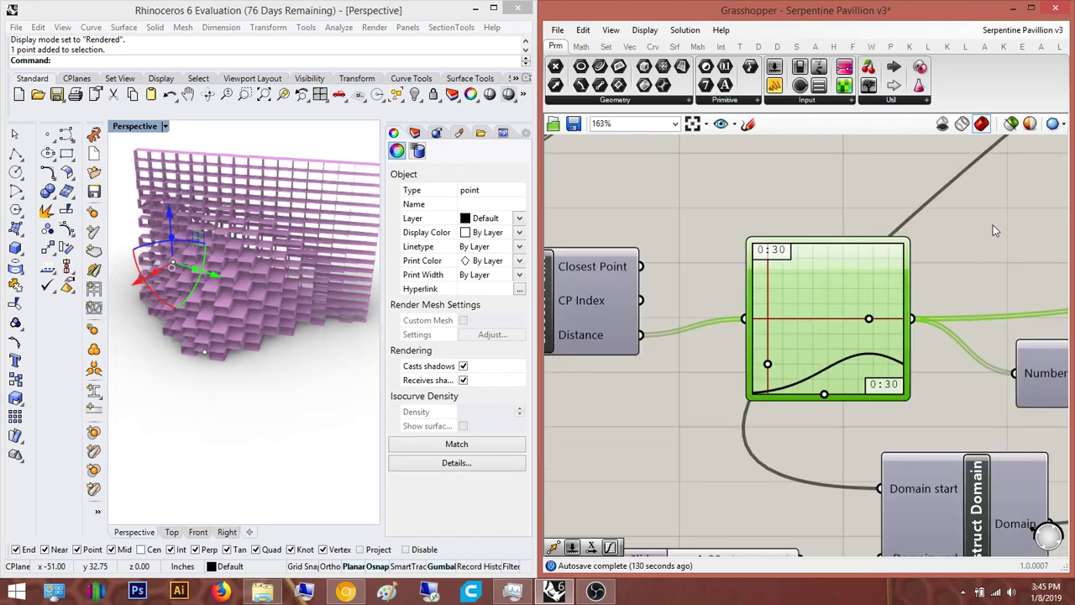
{"action": "scroll", "coordinate": [843, 289], "scroll_direction": "down", "scroll_amount": 3}
{"action": "right_click_drag", "start_coordinate": [252, 319], "coordinate": [454, 323]}
Try the Sine graph type on the upper 0:30 Graph Mapper and view the walls from another side
{"action": "right_click_drag", "start_coordinate": [806, 300], "coordinate": [739, 427]}
{"action": "scroll", "coordinate": [739, 427], "scroll_direction": "down", "scroll_amount": 4}
{"action": "scroll", "coordinate": [853, 168], "scroll_direction": "up", "scroll_amount": 5}
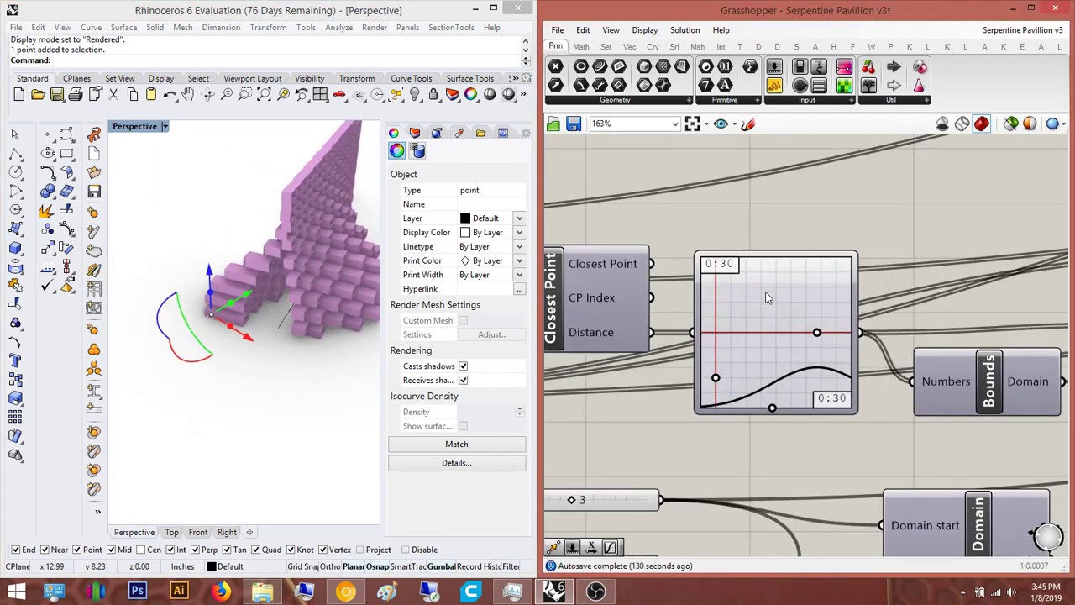
{"action": "right_click", "coordinate": [765, 292]}
{"action": "mouse_move", "coordinate": [837, 465]}
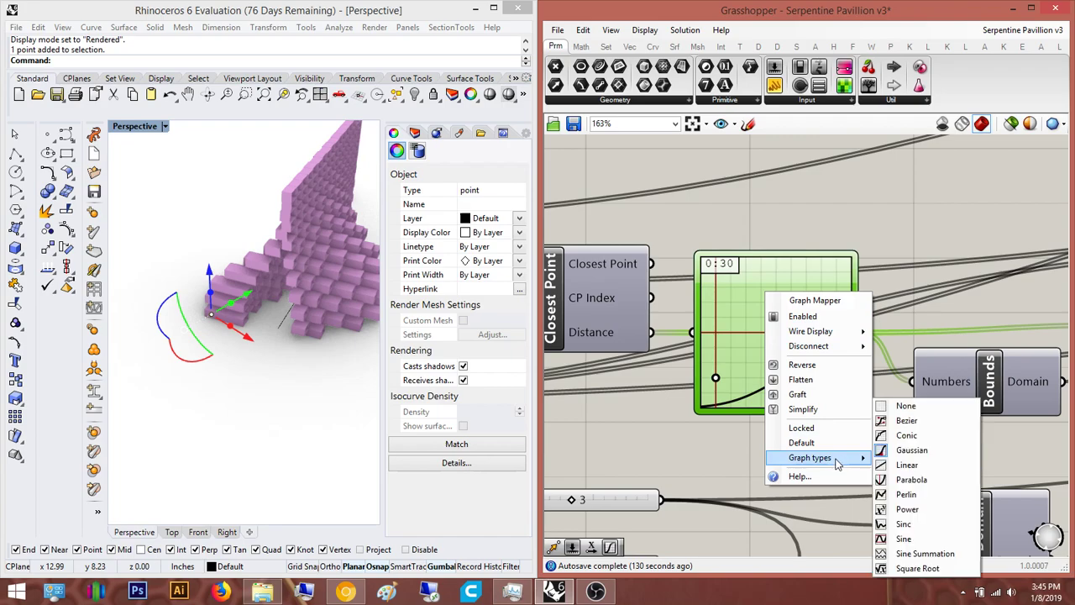
{"action": "left_click", "coordinate": [912, 539]}
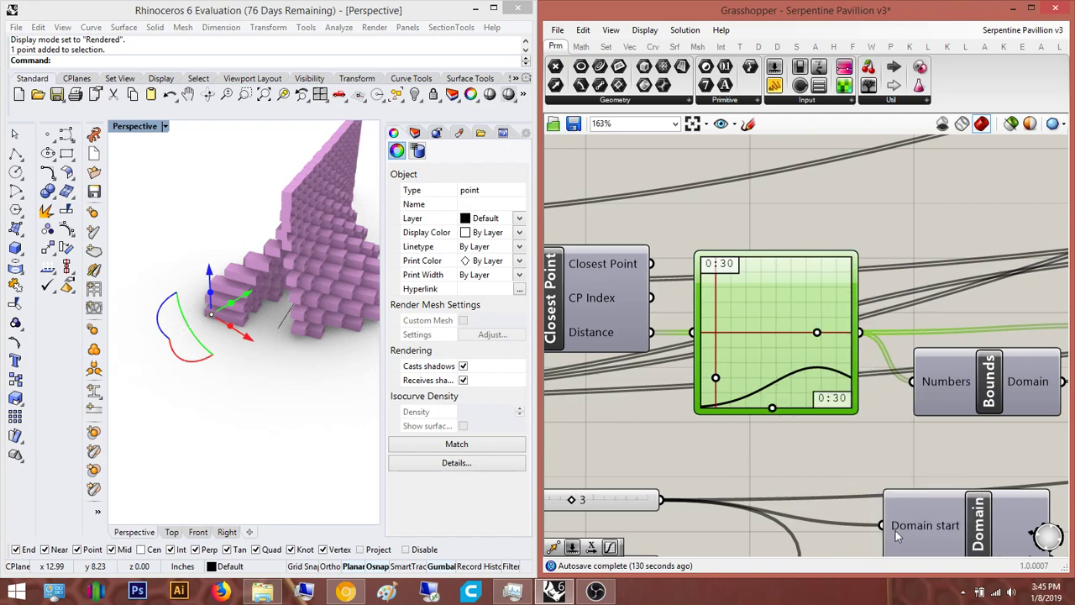
{"action": "right_click_drag", "start_coordinate": [156, 319], "coordinate": [281, 277]}
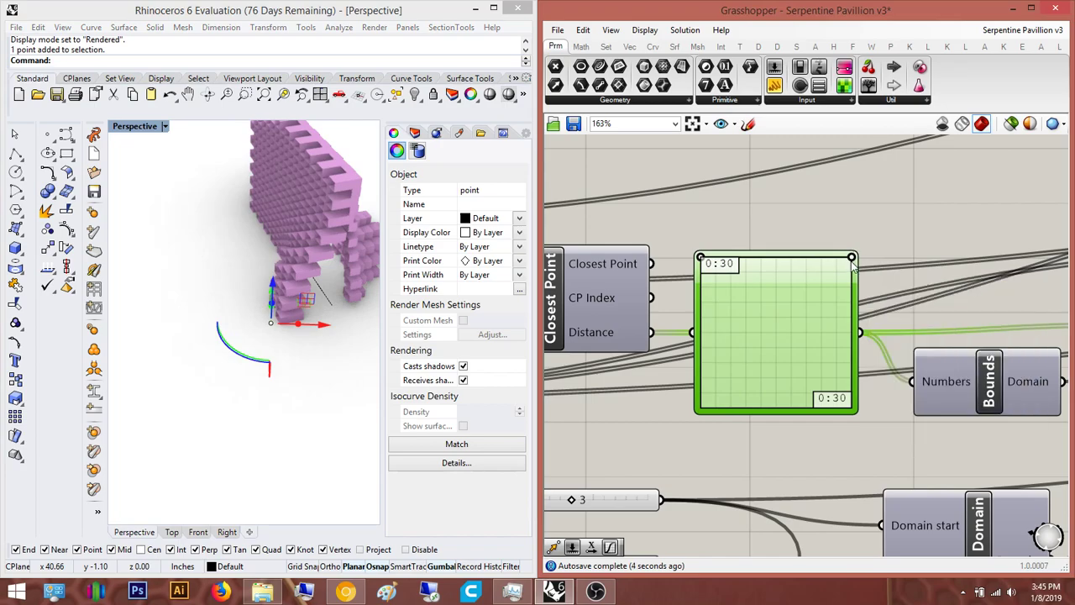
Shape the upper Graph Mapper's sine into an S-curve falling from the upper-left to the lower-right corner and inspect the wall
{"action": "left_click_drag", "start_coordinate": [840, 402], "coordinate": [840, 414]}
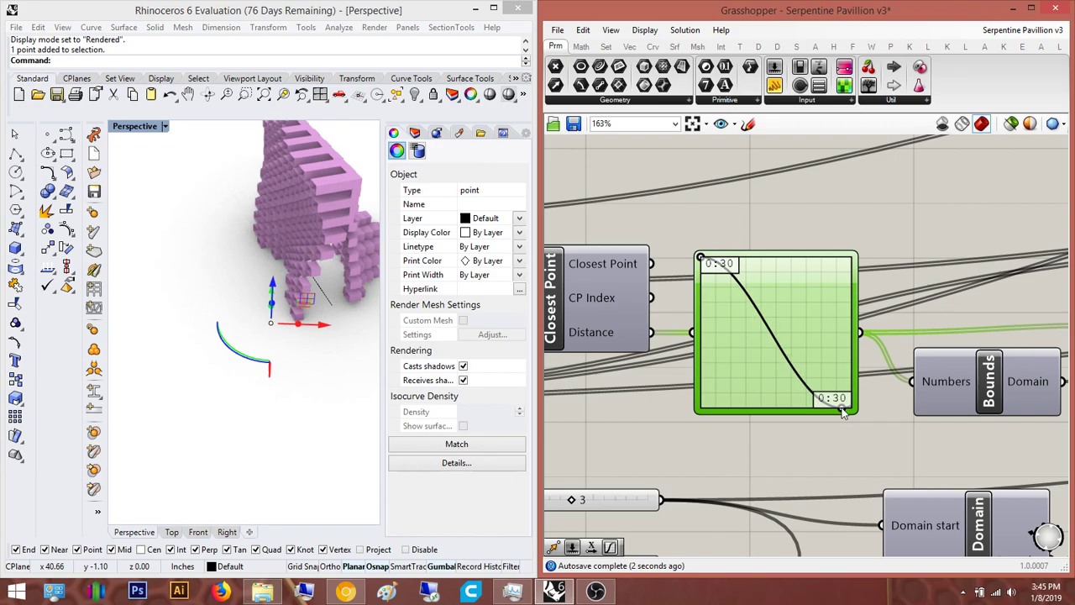
{"action": "left_click_drag", "start_coordinate": [875, 406], "coordinate": [887, 405]}
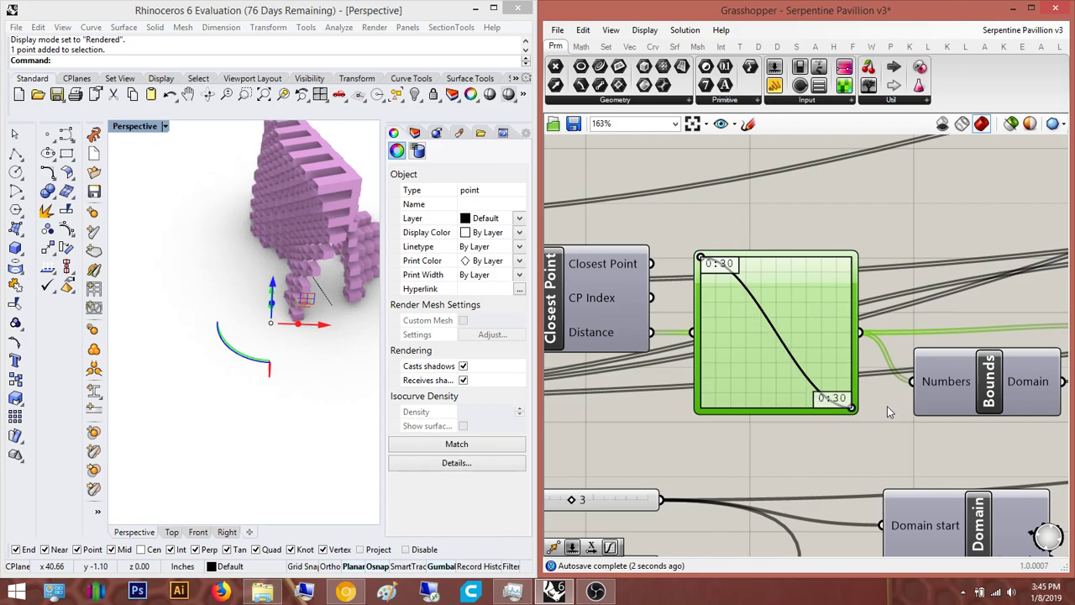
{"action": "right_click_drag", "start_coordinate": [280, 266], "coordinate": [248, 181]}
{"action": "scroll", "coordinate": [271, 201], "scroll_direction": "up", "scroll_amount": 6}
{"action": "right_click_drag", "start_coordinate": [270, 202], "coordinate": [243, 177]}
{"action": "scroll", "coordinate": [262, 290], "scroll_direction": "down", "scroll_amount": 6}
{"action": "scroll", "coordinate": [281, 257], "scroll_direction": "up", "scroll_amount": 8}
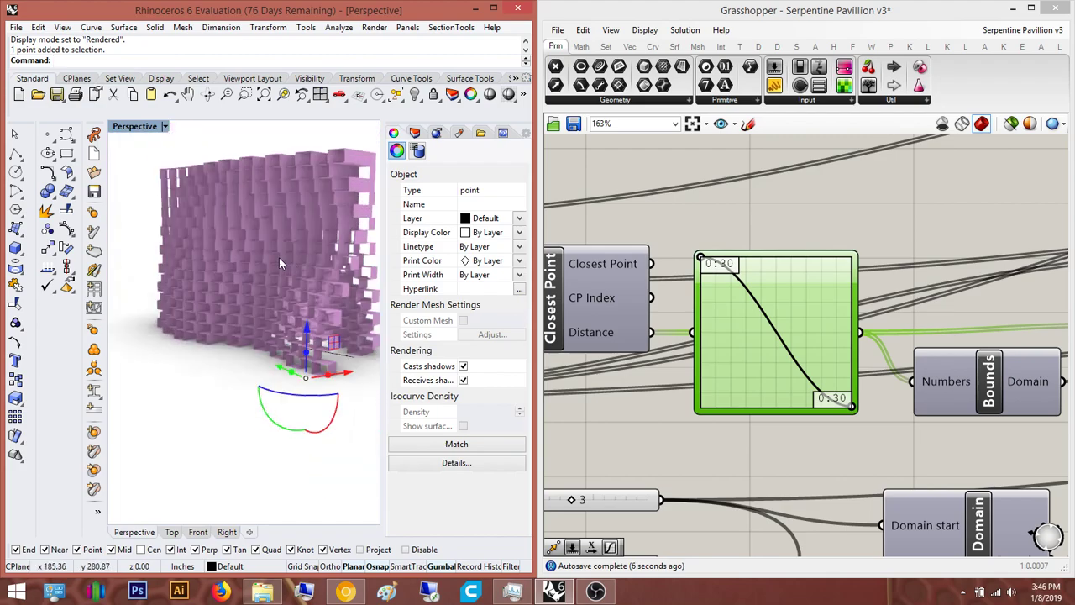
{"action": "right_click_drag", "start_coordinate": [213, 277], "coordinate": [270, 323]}
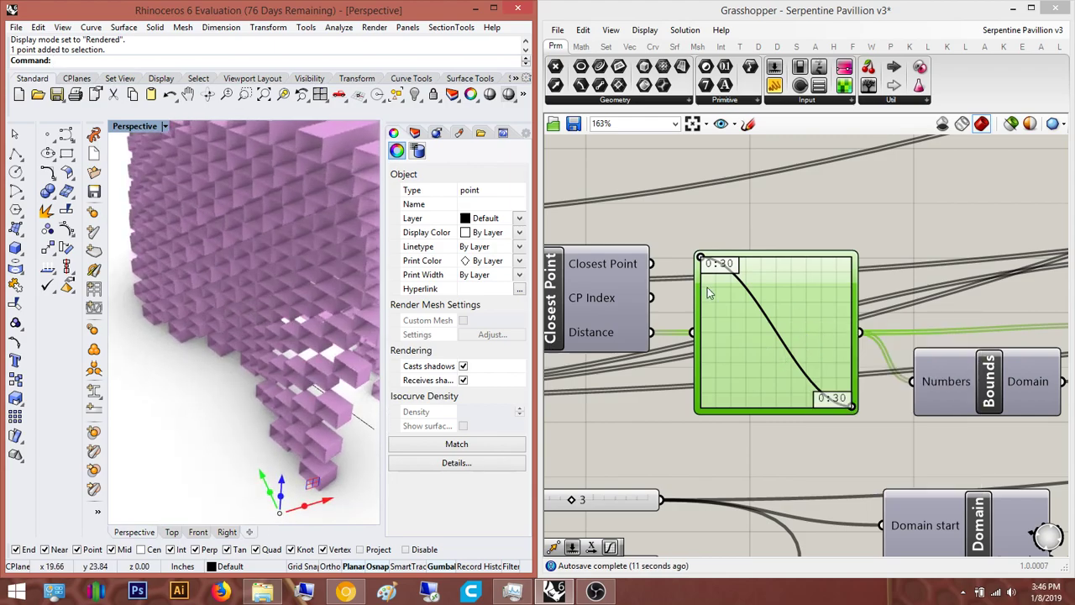
{"action": "right_click_drag", "start_coordinate": [257, 249], "coordinate": [346, 319]}
Change the upper 0:30 Graph Mapper's graph type to Parabola
{"action": "right_click", "coordinate": [805, 295]}
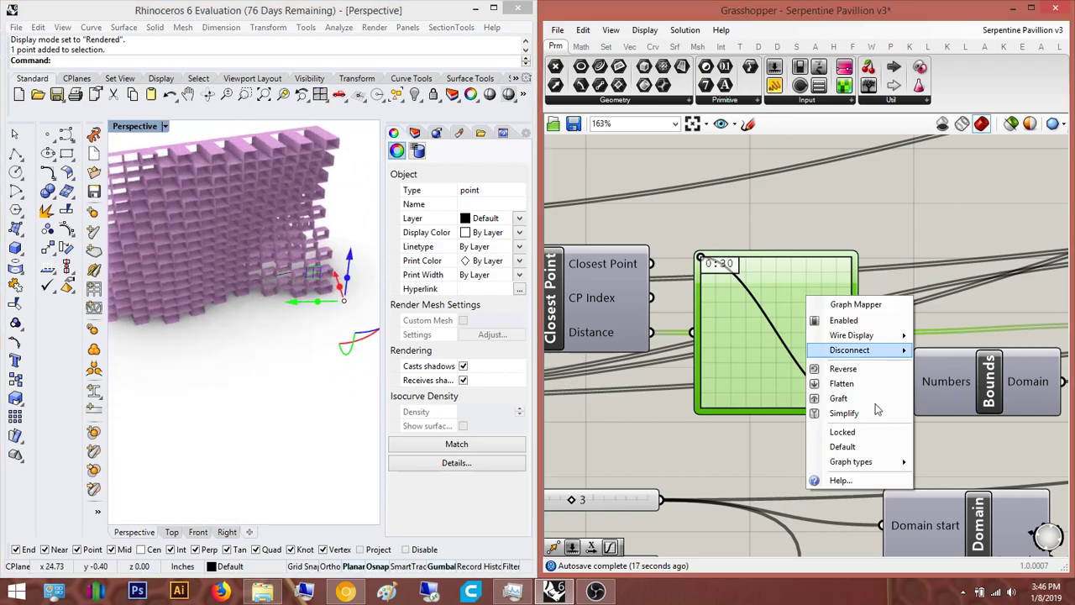
{"action": "mouse_move", "coordinate": [893, 472]}
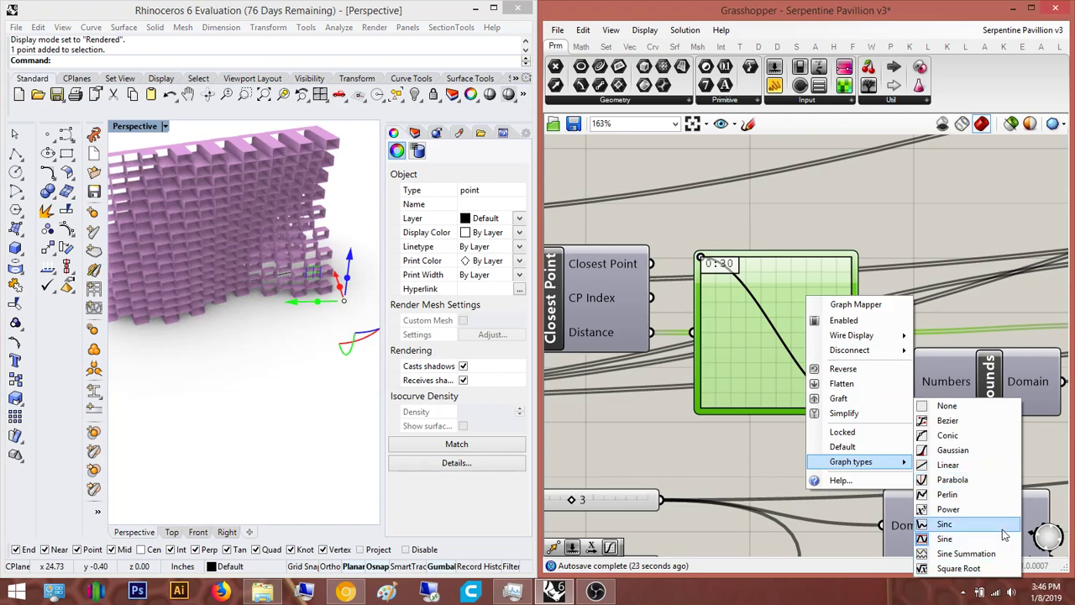
{"action": "left_click", "coordinate": [975, 484]}
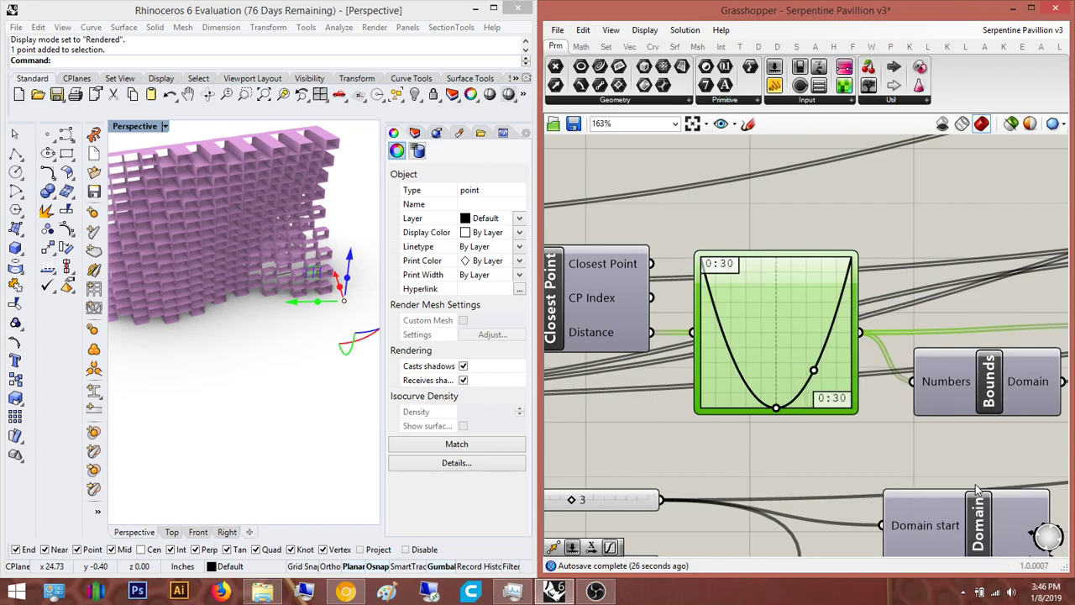
Reposition the attractor point near the wall's lower end corner and check the wall from the side
{"action": "right_click_drag", "start_coordinate": [210, 202], "coordinate": [304, 339]}
{"action": "left_click_drag", "start_coordinate": [298, 328], "coordinate": [340, 342]}
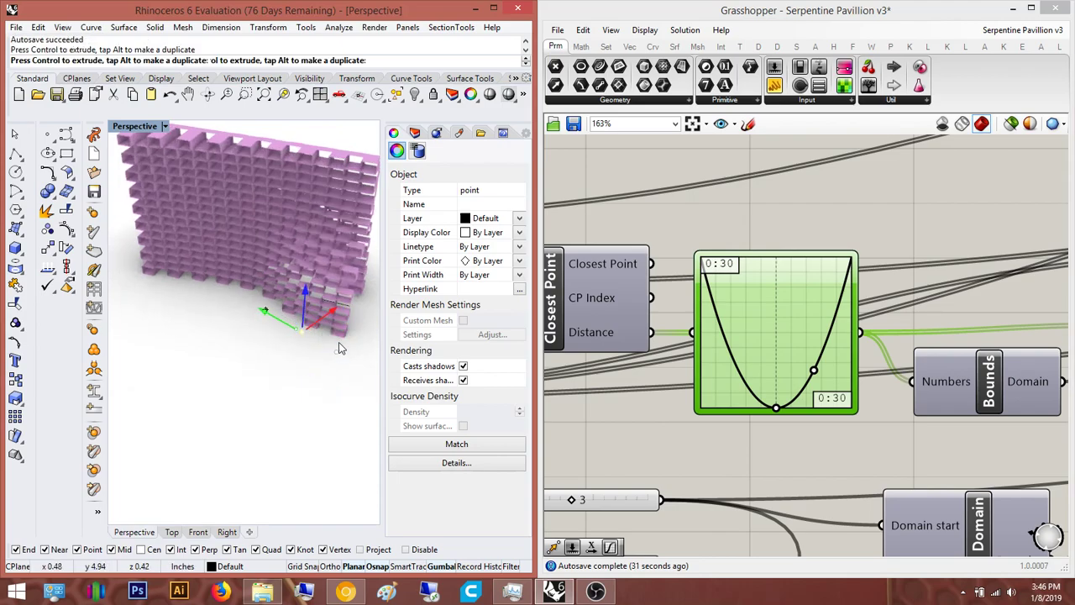
{"action": "right_click_drag", "start_coordinate": [339, 355], "coordinate": [265, 335]}
{"action": "scroll", "coordinate": [214, 329], "scroll_direction": "up", "scroll_amount": 5}
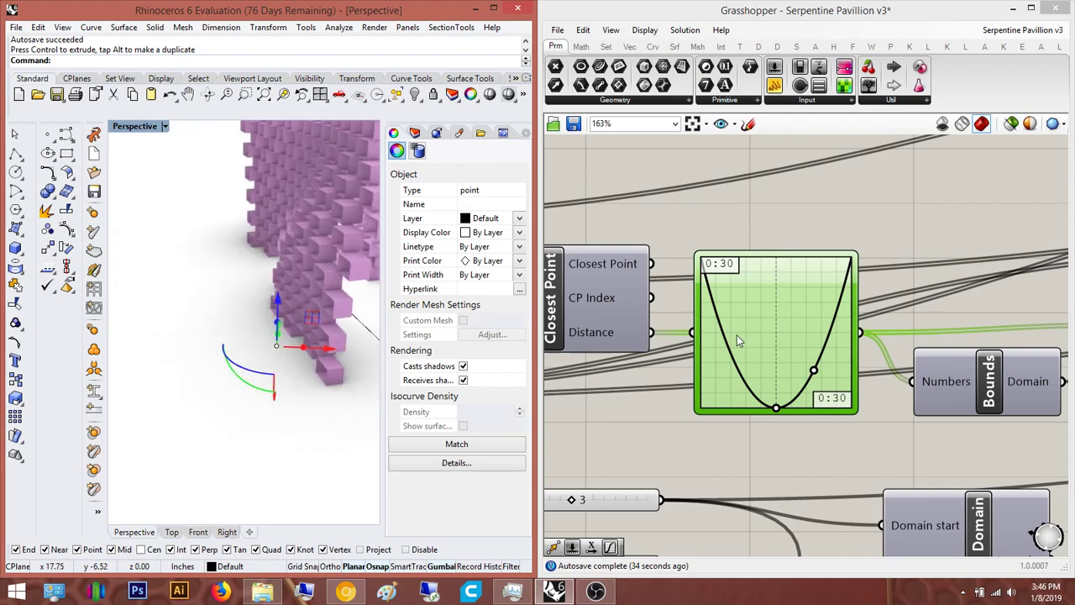
Change the upper 0:30 Graph Mapper's graph type to Gaussian and view the wall end from another angle
{"action": "right_click", "coordinate": [760, 314]}
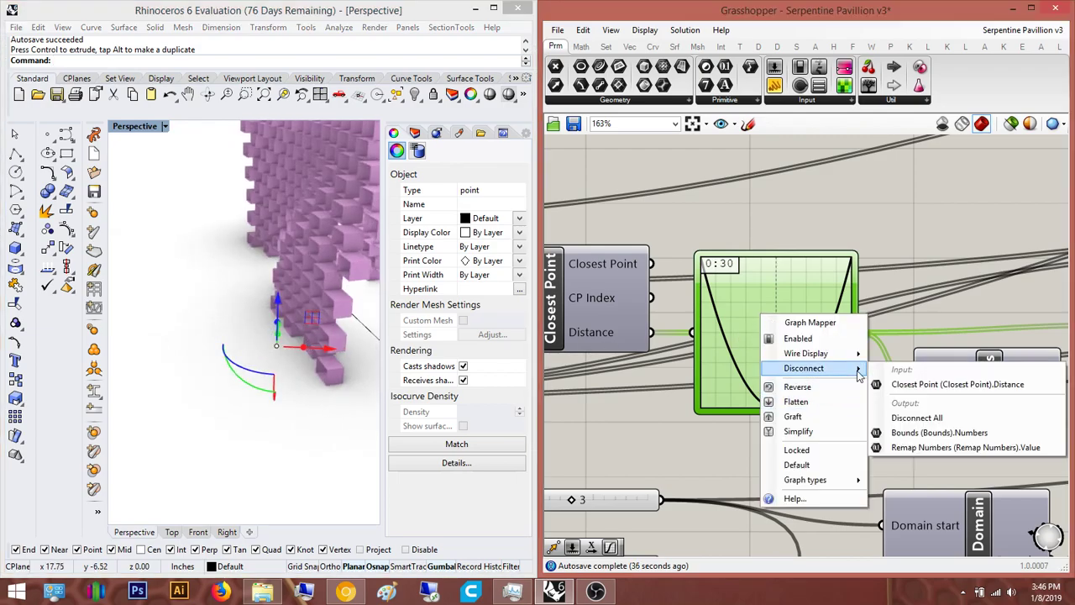
{"action": "mouse_move", "coordinate": [850, 488]}
{"action": "left_click", "coordinate": [906, 450]}
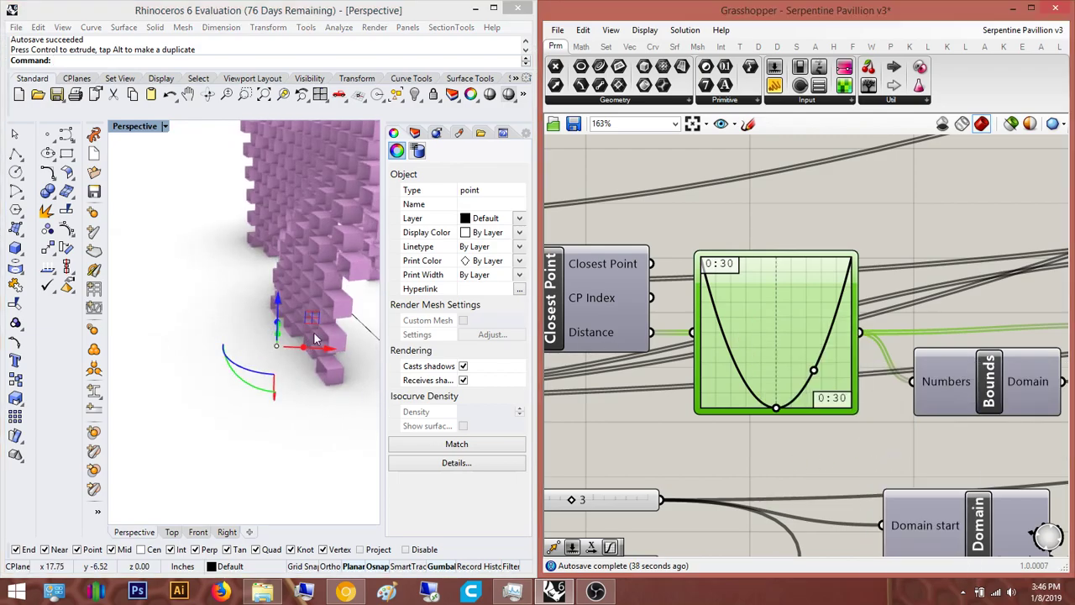
{"action": "scroll", "coordinate": [260, 306], "scroll_direction": "down", "scroll_amount": 3}
{"action": "right_click_drag", "start_coordinate": [260, 307], "coordinate": [219, 287]}
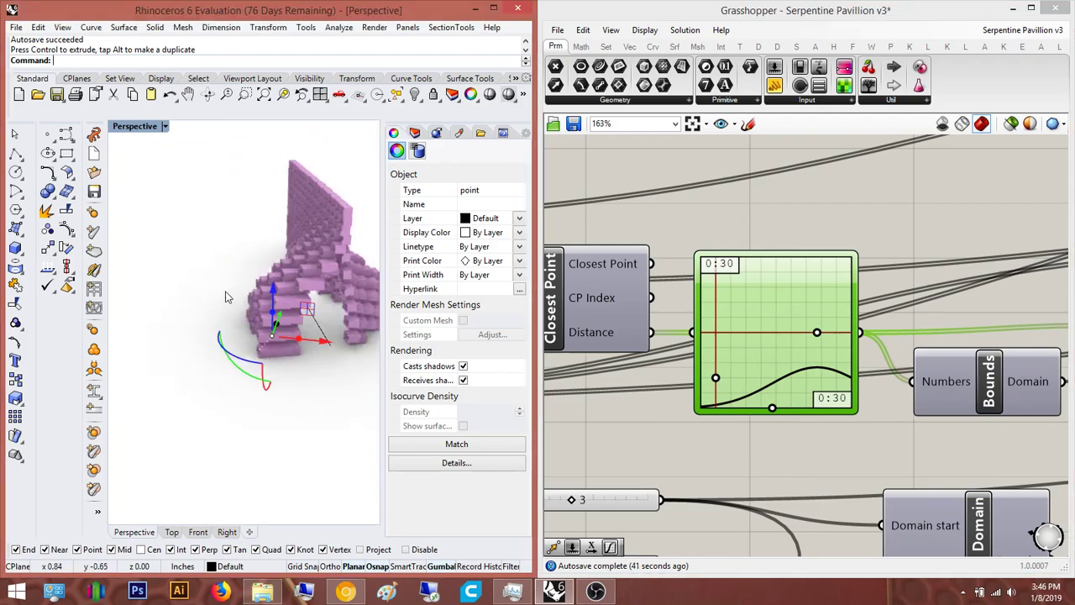
Move the attractor point outward from the foot of the wall end along the X and Y directions
{"action": "scroll", "coordinate": [314, 336], "scroll_direction": "up", "scroll_amount": 2}
{"action": "left_click_drag", "start_coordinate": [314, 339], "coordinate": [256, 335]}
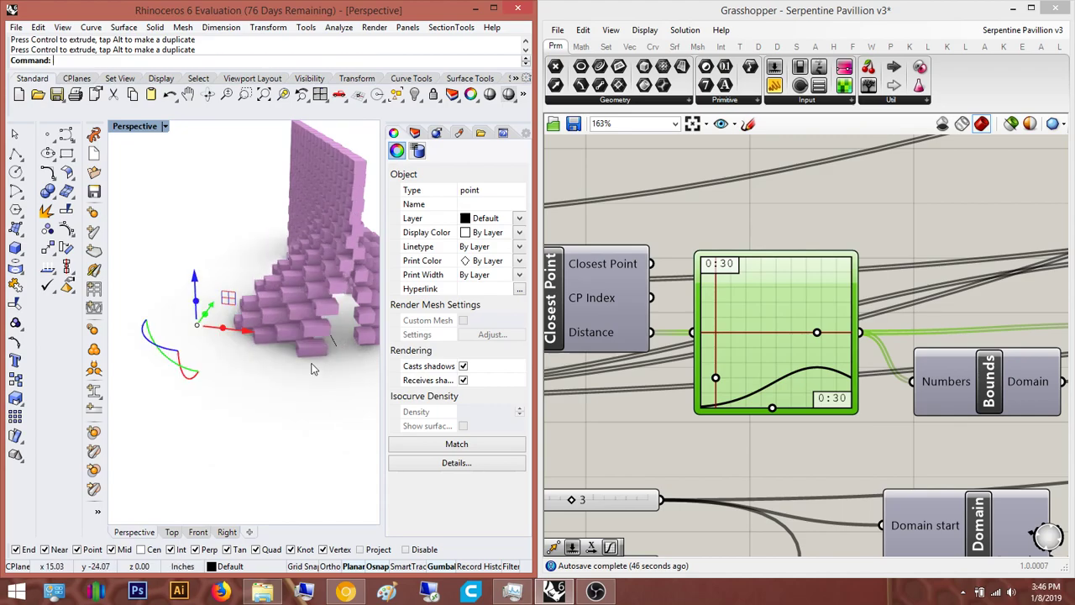
{"action": "key", "text": "Escape"}
{"action": "right_click_drag", "start_coordinate": [249, 265], "coordinate": [179, 311]}
{"action": "left_click", "coordinate": [181, 312]}
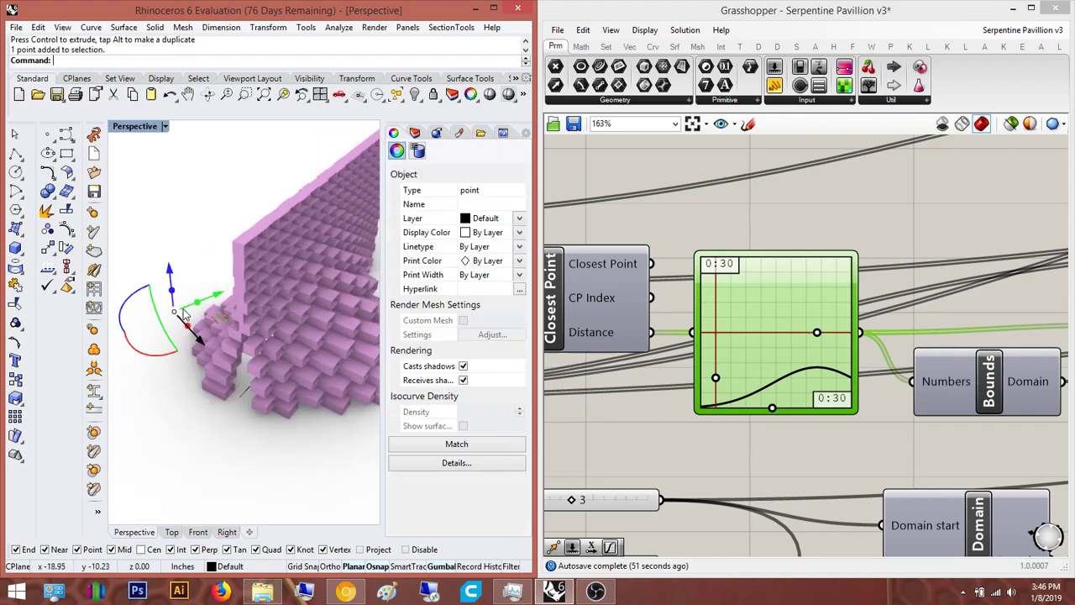
{"action": "left_click_drag", "start_coordinate": [209, 296], "coordinate": [185, 434]}
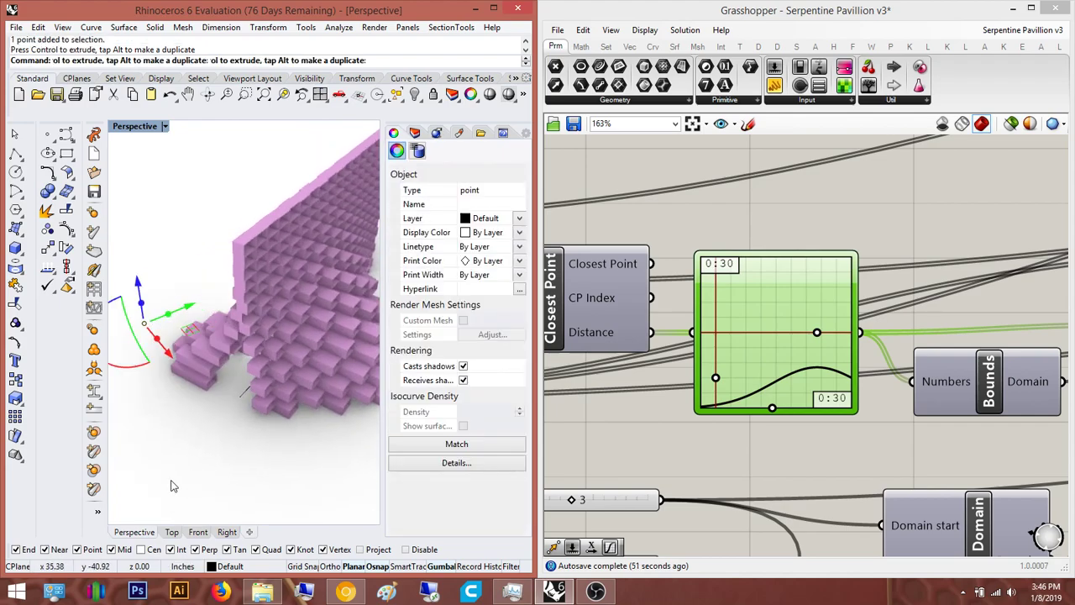
{"action": "right_click_drag", "start_coordinate": [187, 442], "coordinate": [203, 398]}
{"action": "left_click_drag", "start_coordinate": [155, 329], "coordinate": [139, 363]}
{"action": "right_click_drag", "start_coordinate": [214, 374], "coordinate": [186, 398]}
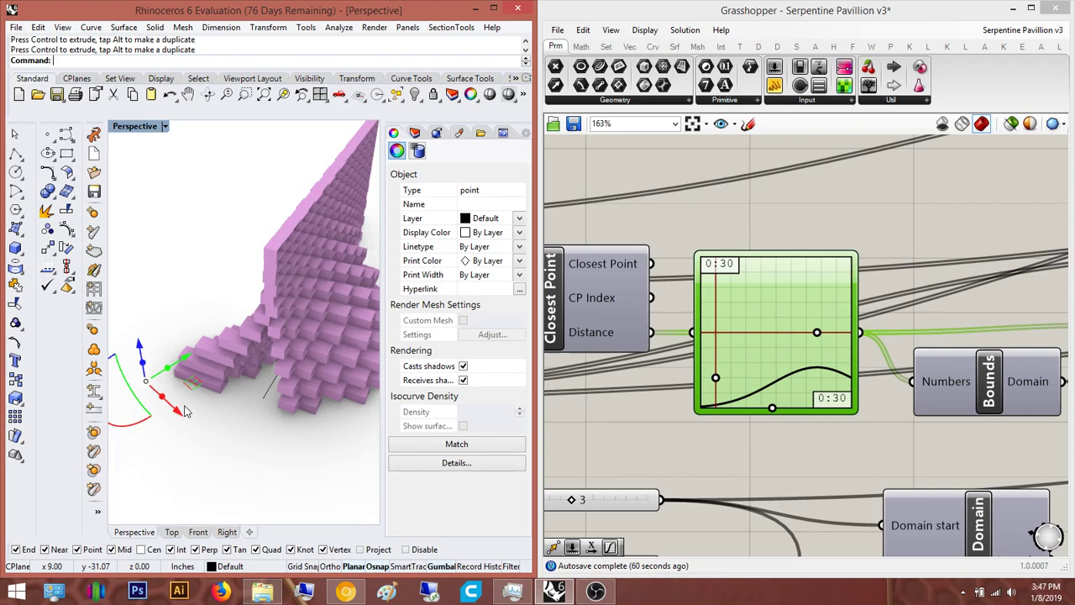
Set the domain end slider of the upper Construct Domain to 10 and review the wall's stepped base
{"action": "scroll", "coordinate": [192, 410], "scroll_direction": "up", "scroll_amount": 5}
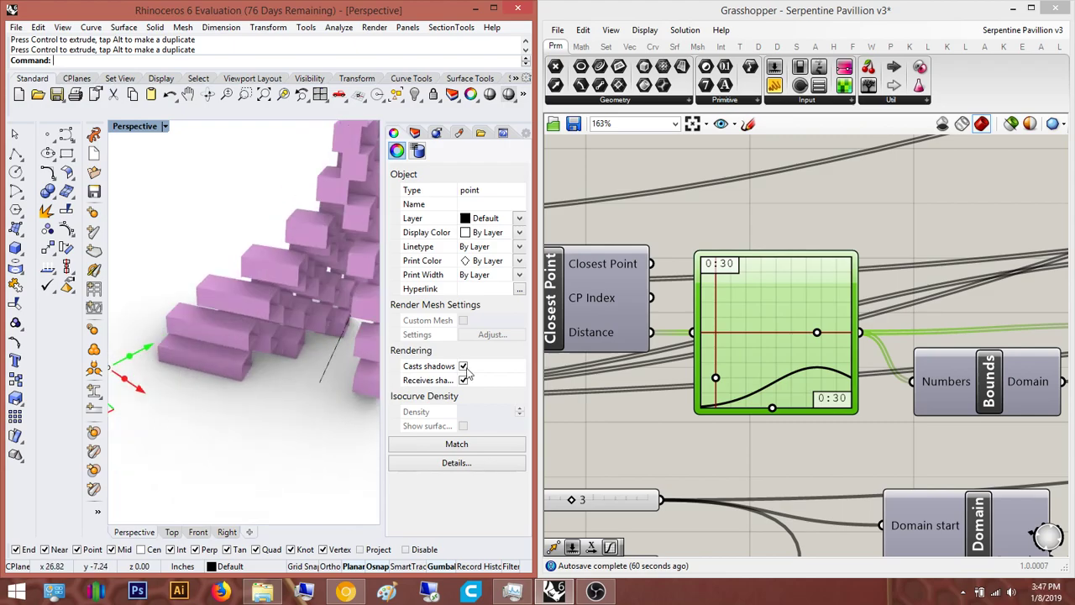
{"action": "right_click_drag", "start_coordinate": [769, 387], "coordinate": [842, 342]}
{"action": "scroll", "coordinate": [842, 343], "scroll_direction": "down", "scroll_amount": 1}
{"action": "right_click_drag", "start_coordinate": [735, 510], "coordinate": [697, 427]}
{"action": "scroll", "coordinate": [698, 422], "scroll_direction": "up", "scroll_amount": 2}
{"action": "double_click", "coordinate": [683, 408]}
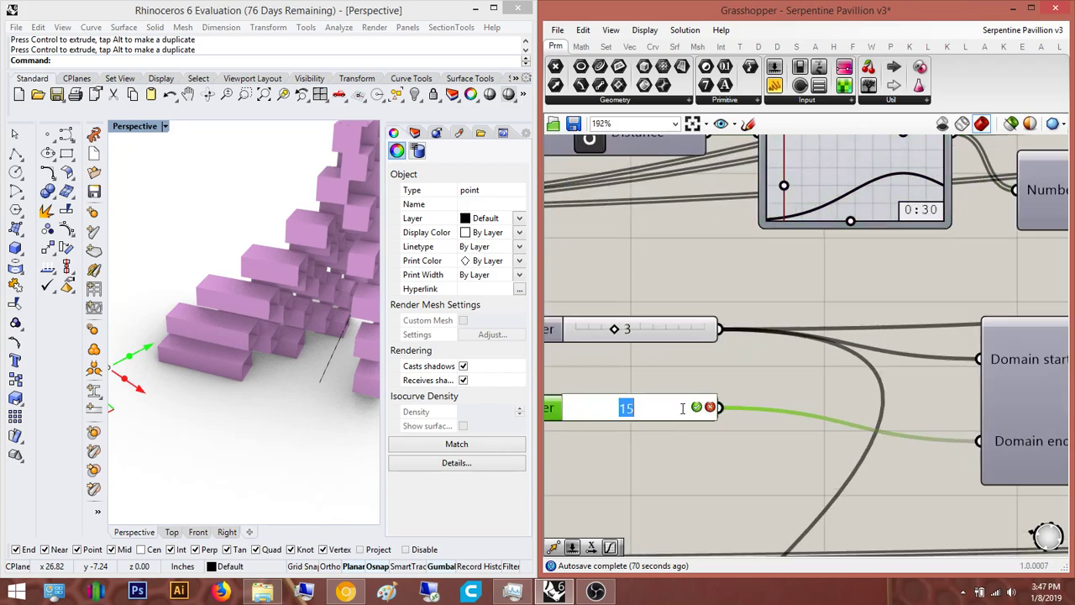
{"action": "key", "text": "Return"}
{"action": "right_click_drag", "start_coordinate": [292, 372], "coordinate": [194, 277]}
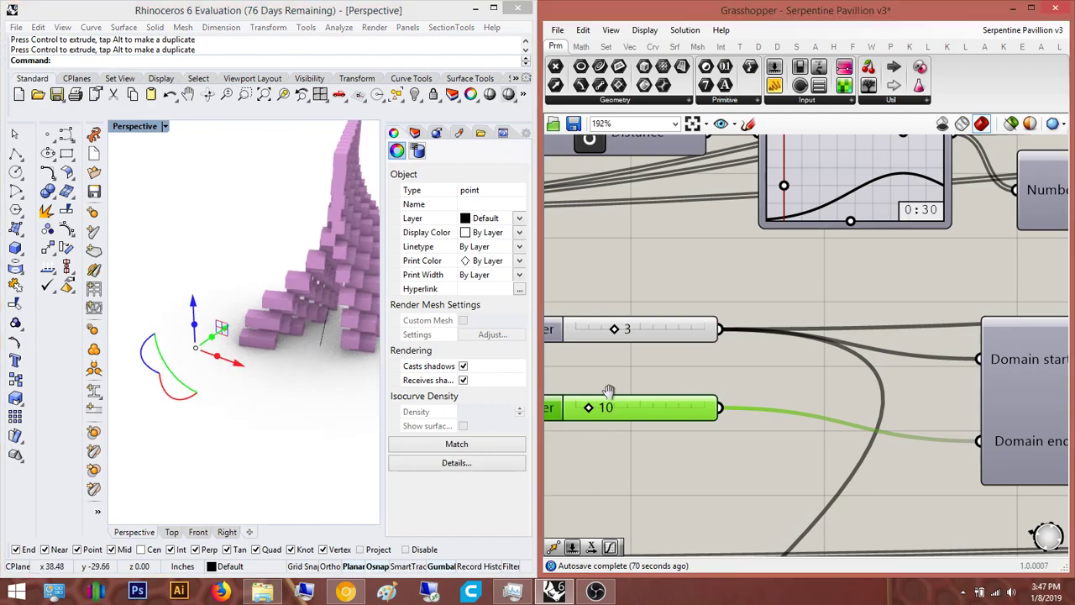
Examine the Remap Numbers, Amplitude and Negative part of the definition and the blocks along the wall's upper edge
{"action": "scroll", "coordinate": [638, 396], "scroll_direction": "down", "scroll_amount": 4}
{"action": "right_click_drag", "start_coordinate": [722, 396], "coordinate": [573, 373]}
{"action": "right_click_drag", "start_coordinate": [814, 344], "coordinate": [642, 344]}
{"action": "right_click", "coordinate": [942, 339]}
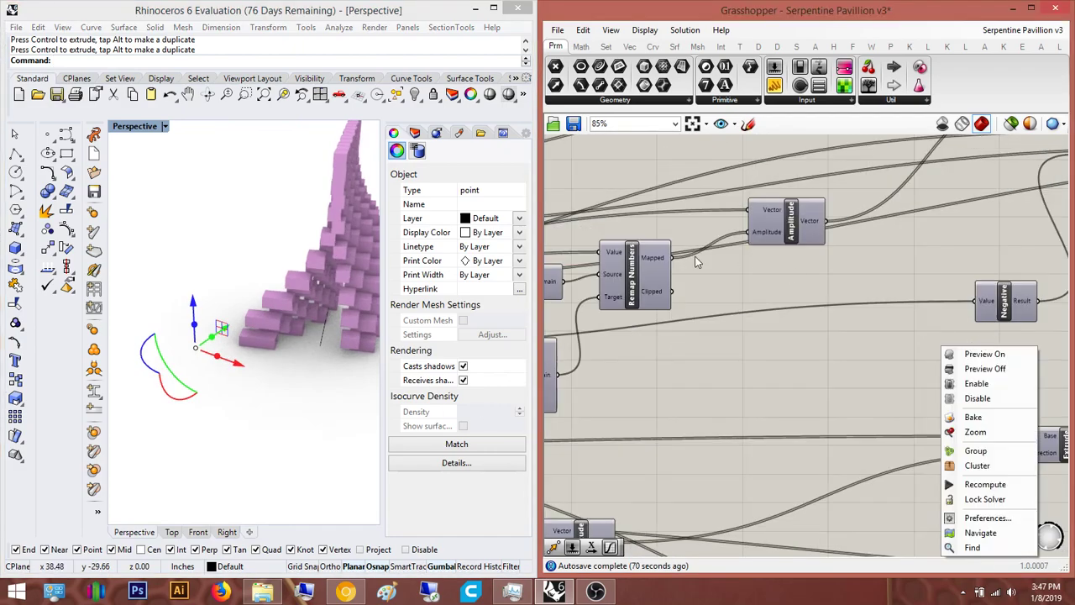
{"action": "right_click_drag", "start_coordinate": [283, 181], "coordinate": [259, 264]}
{"action": "scroll", "coordinate": [260, 266], "scroll_direction": "up", "scroll_amount": 4}
{"action": "right_click_drag", "start_coordinate": [319, 314], "coordinate": [228, 267]}
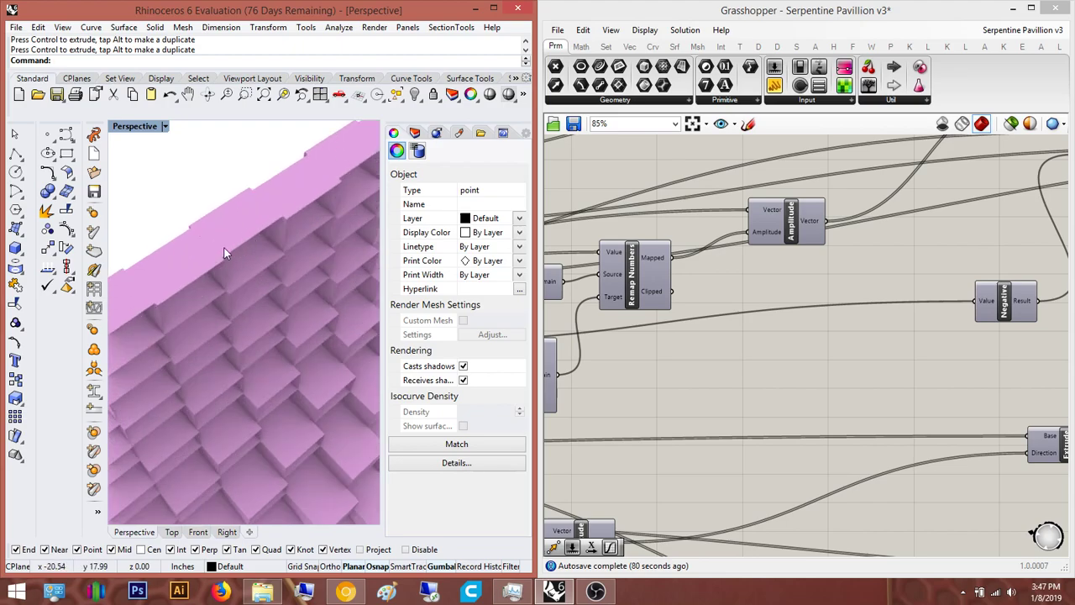
{"action": "scroll", "coordinate": [227, 246], "scroll_direction": "up", "scroll_amount": 3}
{"action": "scroll", "coordinate": [328, 301], "scroll_direction": "down", "scroll_amount": 5}
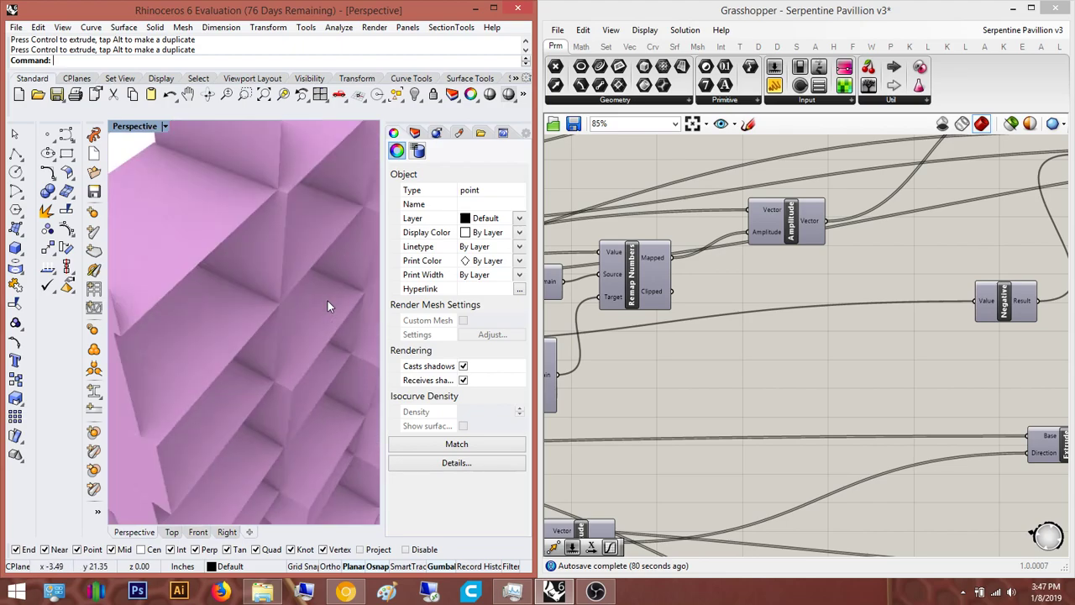
{"action": "scroll", "coordinate": [326, 301], "scroll_direction": "up", "scroll_amount": 5}
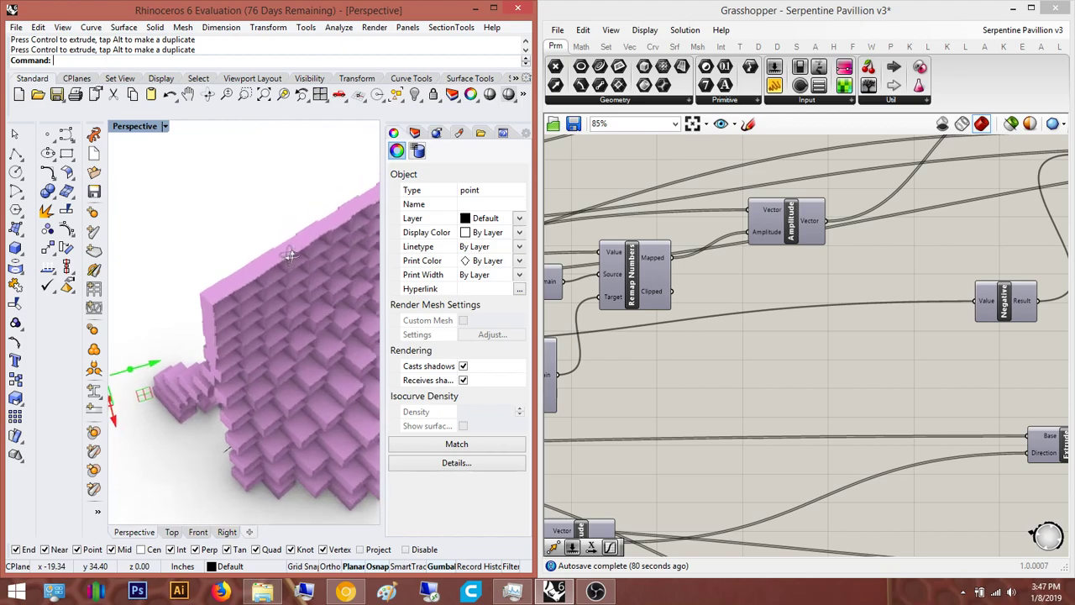
Highlight the Extrude component feeding Move and inspect the blocks at the wall's upper end corner
{"action": "right_click_drag", "start_coordinate": [911, 335], "coordinate": [716, 329]}
{"action": "scroll", "coordinate": [928, 366], "scroll_direction": "down", "scroll_amount": 3}
{"action": "right_click_drag", "start_coordinate": [927, 366], "coordinate": [612, 406]}
{"action": "scroll", "coordinate": [615, 256], "scroll_direction": "up", "scroll_amount": 3}
{"action": "right_click_drag", "start_coordinate": [615, 256], "coordinate": [747, 264]}
{"action": "left_click", "coordinate": [686, 223]}
{"action": "right_click_drag", "start_coordinate": [264, 324], "coordinate": [163, 317]}
{"action": "right_click_drag", "start_coordinate": [726, 370], "coordinate": [823, 344]}
{"action": "right_click_drag", "start_coordinate": [273, 277], "coordinate": [347, 166]}
{"action": "scroll", "coordinate": [334, 169], "scroll_direction": "up", "scroll_amount": 8}
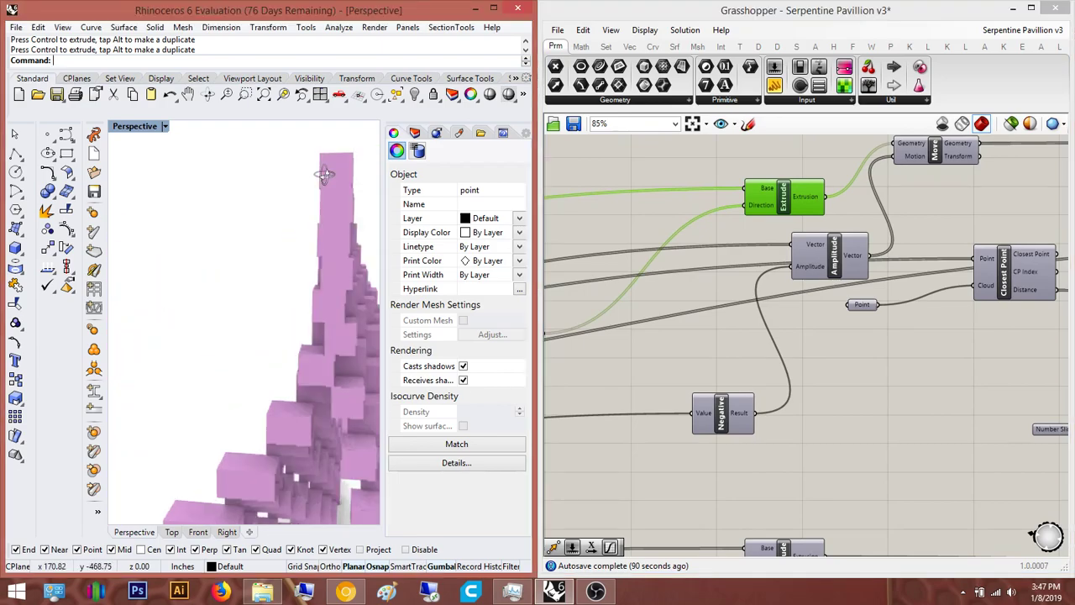
{"action": "right_click_drag", "start_coordinate": [316, 207], "coordinate": [296, 220]}
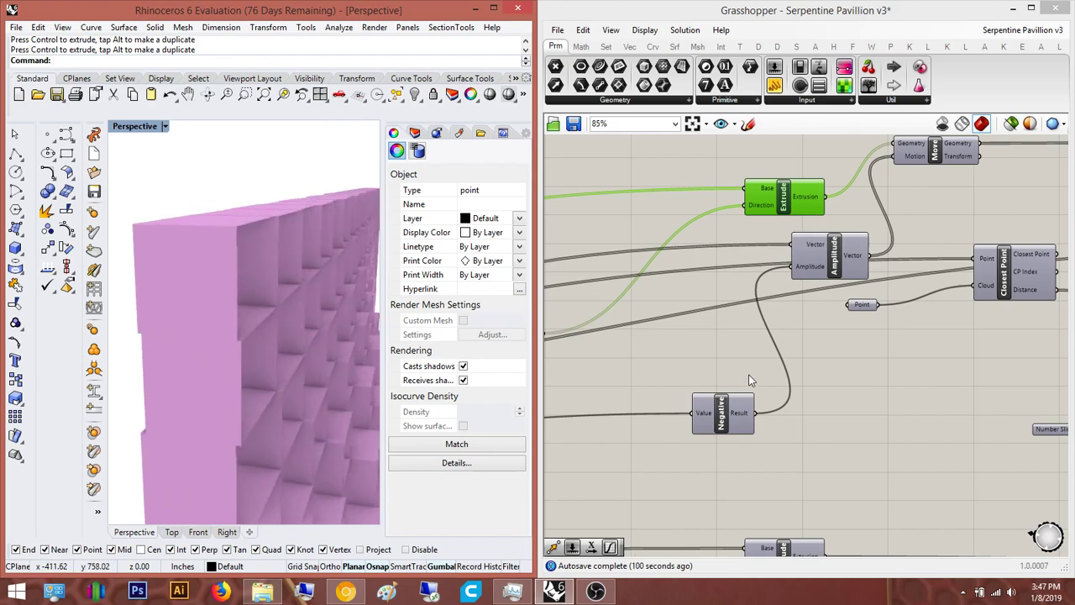
Trace the upper Closest Point, Graph Mapper, Construct Domain and Remap Numbers chain through to the components it drives
{"action": "scroll", "coordinate": [748, 376], "scroll_direction": "down", "scroll_amount": 4}
{"action": "scroll", "coordinate": [712, 386], "scroll_direction": "up", "scroll_amount": 3}
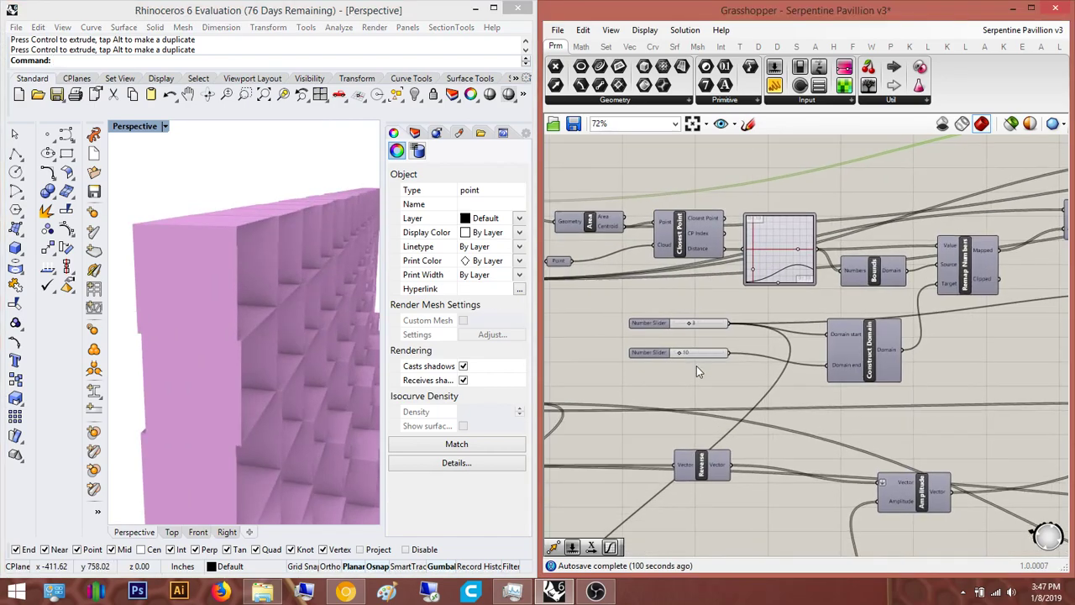
{"action": "right_click_drag", "start_coordinate": [834, 354], "coordinate": [788, 356]}
{"action": "scroll", "coordinate": [826, 363], "scroll_direction": "down", "scroll_amount": 4}
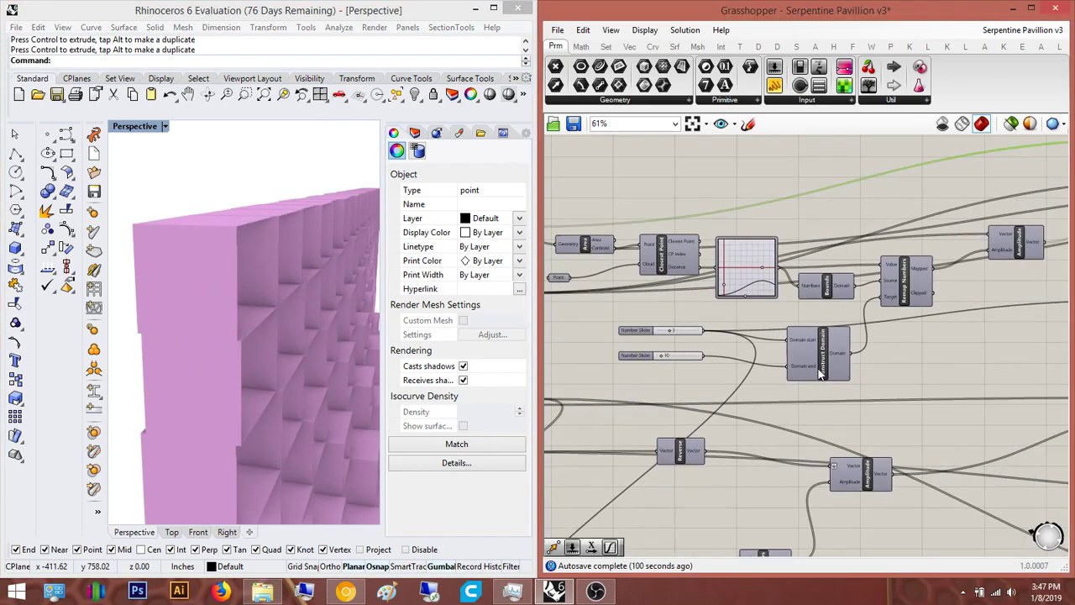
{"action": "scroll", "coordinate": [872, 304], "scroll_direction": "down", "scroll_amount": 2}
{"action": "right_click_drag", "start_coordinate": [897, 309], "coordinate": [677, 336]}
{"action": "scroll", "coordinate": [819, 234], "scroll_direction": "up", "scroll_amount": 5}
{"action": "left_click_drag", "start_coordinate": [811, 183], "coordinate": [869, 191]}
{"action": "left_click", "coordinate": [943, 204]}
Shift the upper Graph Mapper's Gaussian peak to the maximum end of its X range and check the walls
{"action": "right_click_drag", "start_coordinate": [967, 267], "coordinate": [827, 267]}
{"action": "right_click_drag", "start_coordinate": [940, 356], "coordinate": [827, 364]}
{"action": "scroll", "coordinate": [874, 331], "scroll_direction": "up", "scroll_amount": 3}
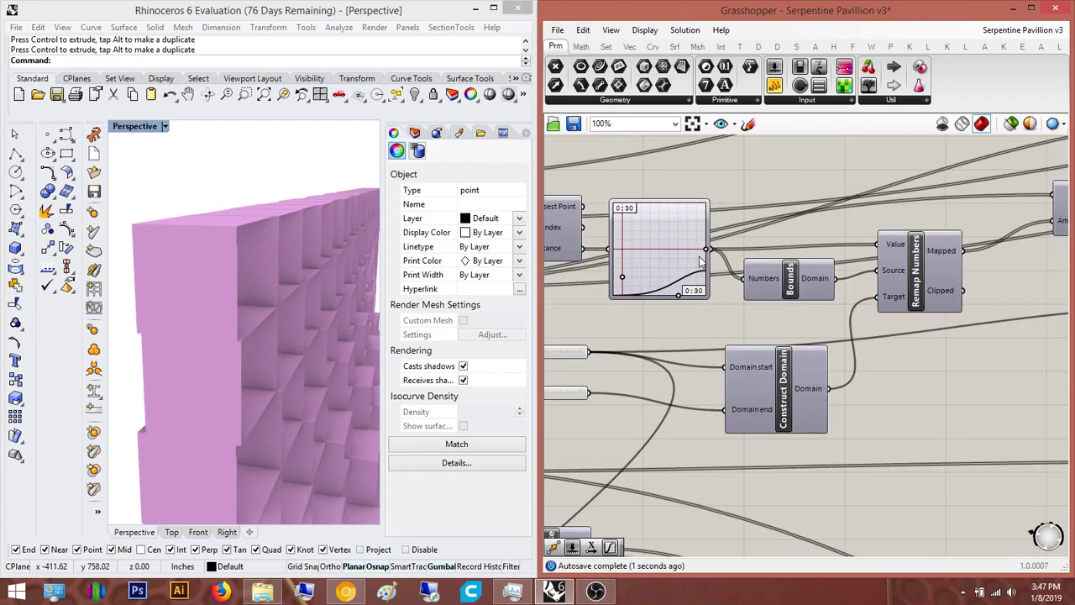
{"action": "left_click_drag", "start_coordinate": [669, 249], "coordinate": [627, 252]}
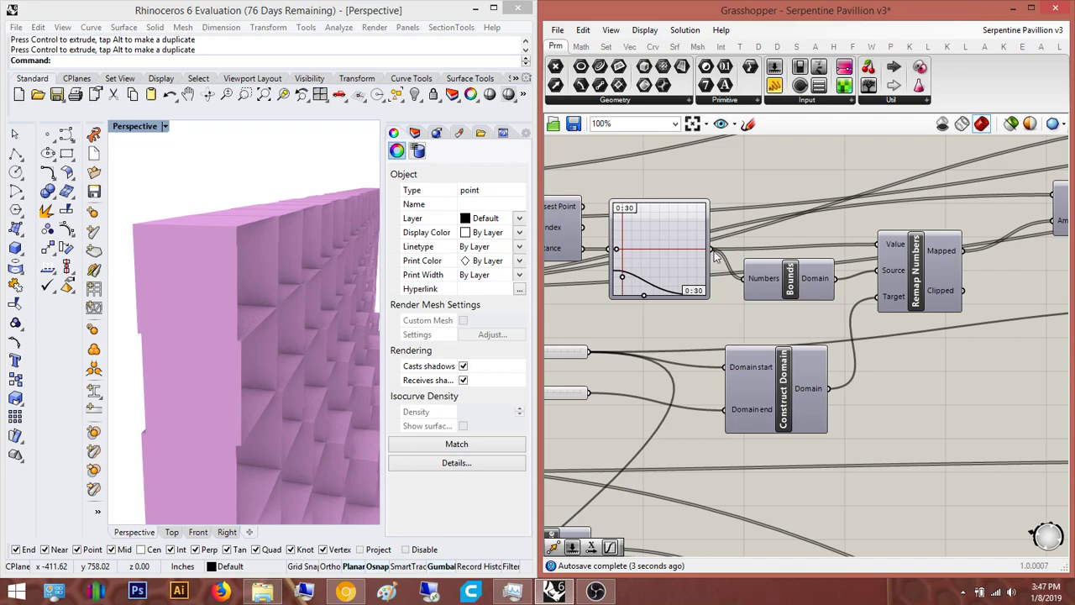
{"action": "scroll", "coordinate": [238, 278], "scroll_direction": "down", "scroll_amount": 10}
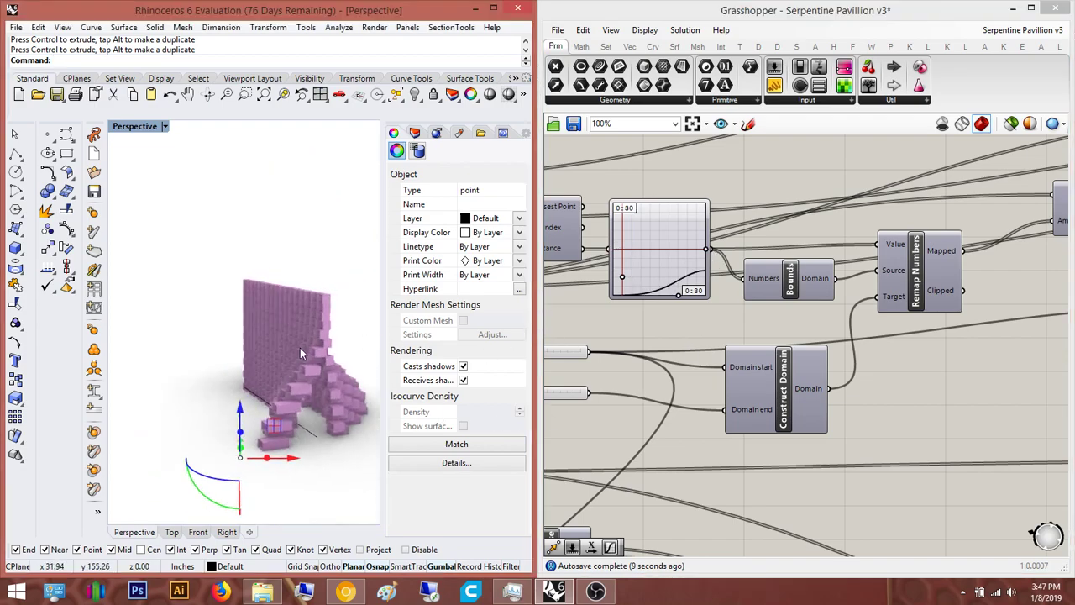
{"action": "scroll", "coordinate": [351, 403], "scroll_direction": "up", "scroll_amount": 10}
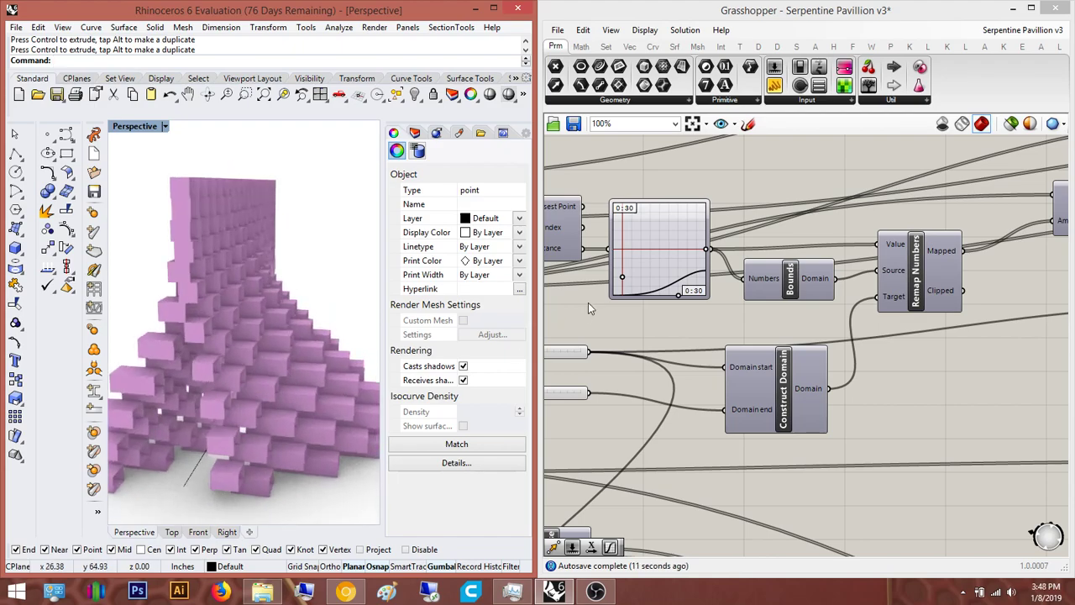
Set the upper Graph Mapper's X and Y domain maximums to 25 and look along the wall
{"action": "double_click", "coordinate": [624, 219]}
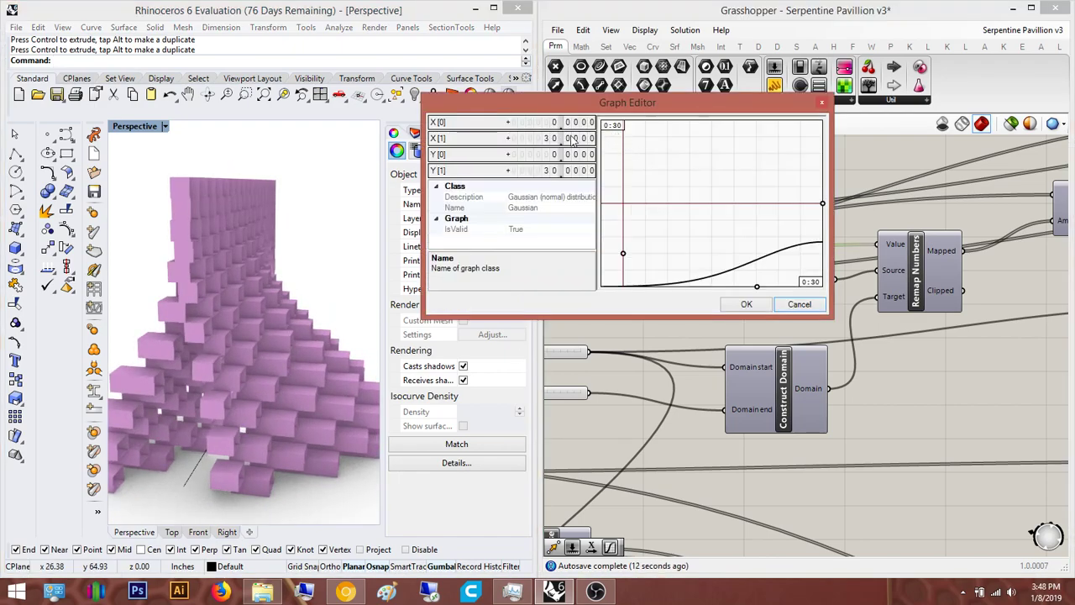
{"action": "double_click", "coordinate": [571, 139]}
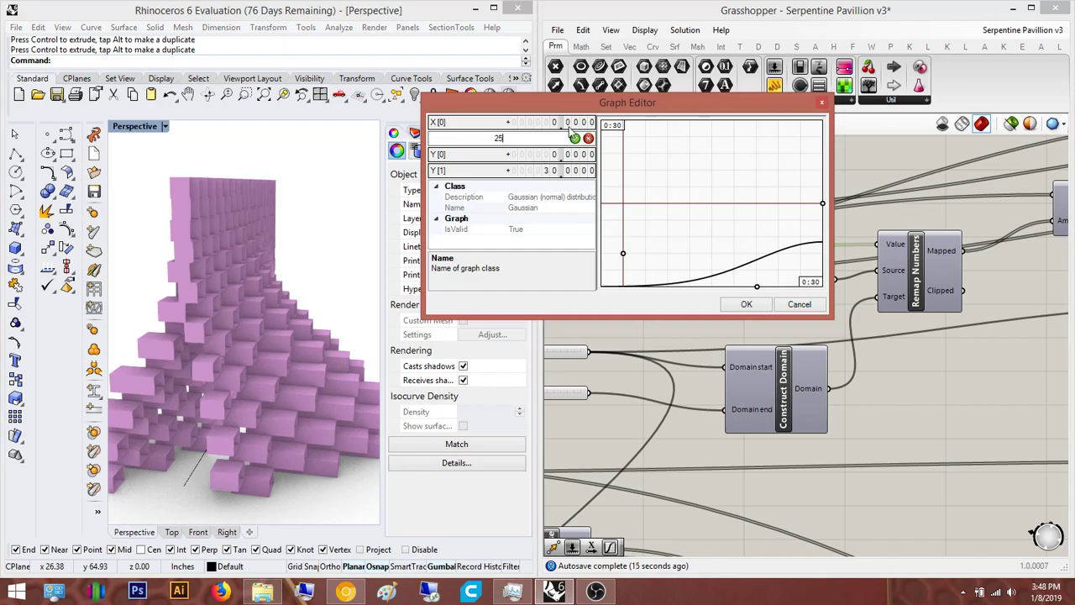
{"action": "key", "text": "Return"}
{"action": "double_click", "coordinate": [571, 170]}
{"action": "type", "text": "25"}
{"action": "key", "text": "Return"}
{"action": "left_click", "coordinate": [747, 304]}
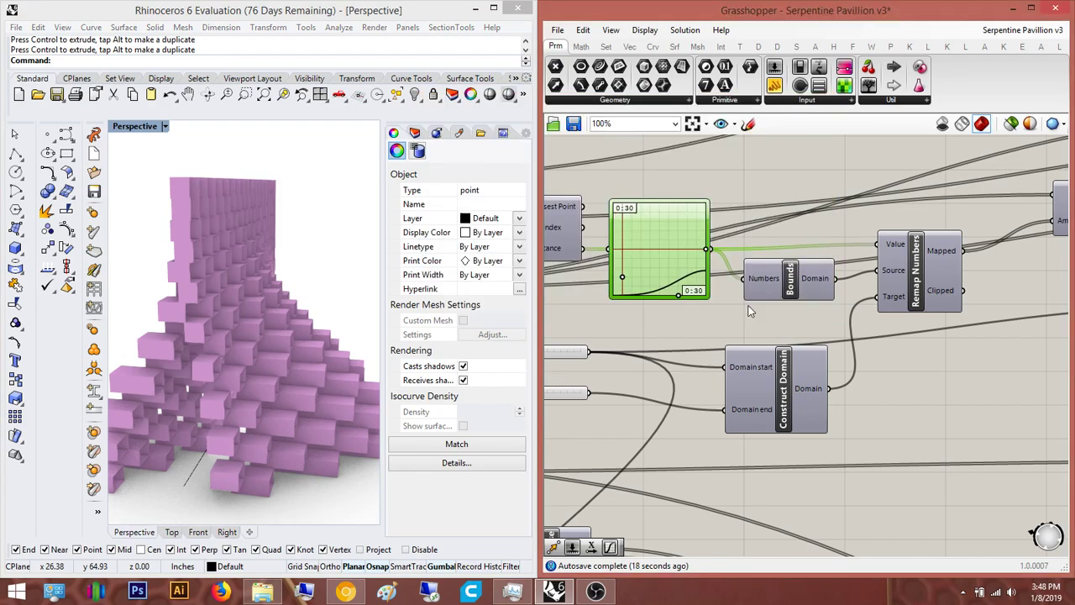
{"action": "right_click_drag", "start_coordinate": [180, 203], "coordinate": [287, 311]}
Turn on the preview of the Move component fed by the upper Extrude and inspect the wall blocks
{"action": "right_click_drag", "start_coordinate": [749, 349], "coordinate": [766, 362]}
{"action": "scroll", "coordinate": [878, 408], "scroll_direction": "down", "scroll_amount": 1}
{"action": "right_click_drag", "start_coordinate": [880, 408], "coordinate": [913, 379]}
{"action": "right_click_drag", "start_coordinate": [842, 405], "coordinate": [711, 425]}
{"action": "scroll", "coordinate": [793, 408], "scroll_direction": "down", "scroll_amount": 2}
{"action": "right_click_drag", "start_coordinate": [804, 391], "coordinate": [636, 399]}
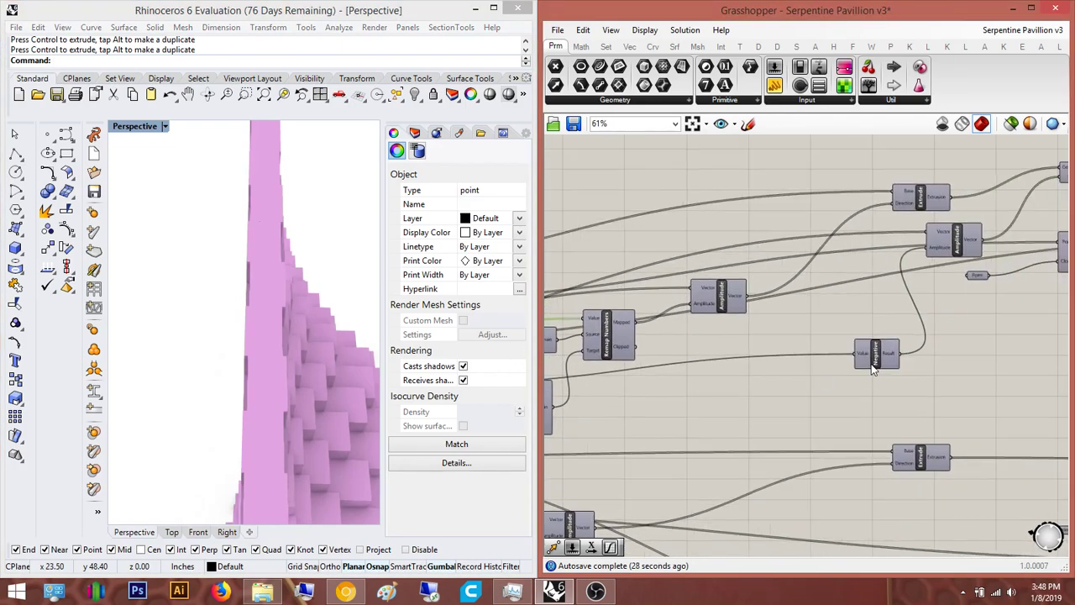
{"action": "right_click_drag", "start_coordinate": [874, 365], "coordinate": [820, 389]}
{"action": "right_click_drag", "start_coordinate": [883, 300], "coordinate": [853, 328]}
{"action": "right_click_drag", "start_coordinate": [944, 252], "coordinate": [881, 259]}
{"action": "left_click", "coordinate": [957, 232]}
{"action": "middle_click", "coordinate": [957, 230]}
{"action": "left_click", "coordinate": [981, 203]}
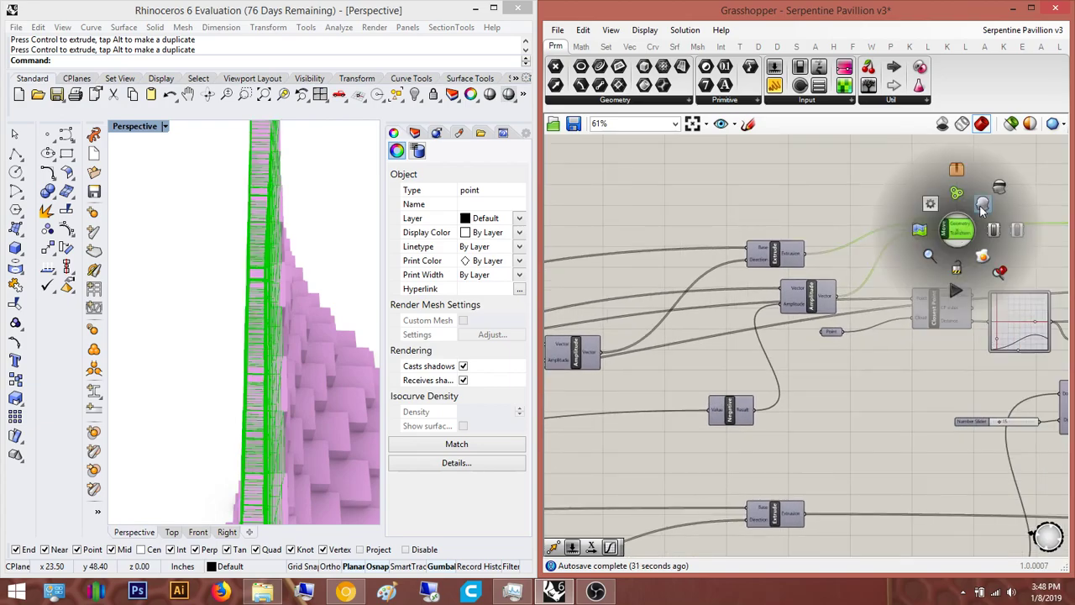
{"action": "left_click", "coordinate": [679, 198]}
{"action": "right_click_drag", "start_coordinate": [326, 276], "coordinate": [268, 307]}
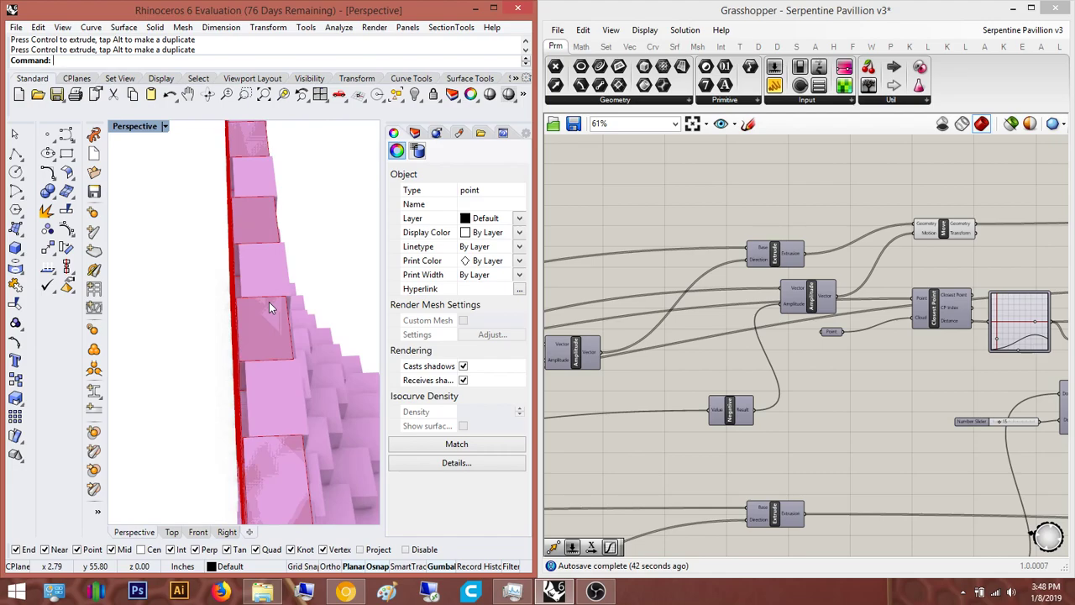
Examine the highlighted Move component and the Amplitude and Negative components driving it against the previewed wall
{"action": "right_click_drag", "start_coordinate": [900, 316], "coordinate": [767, 302]}
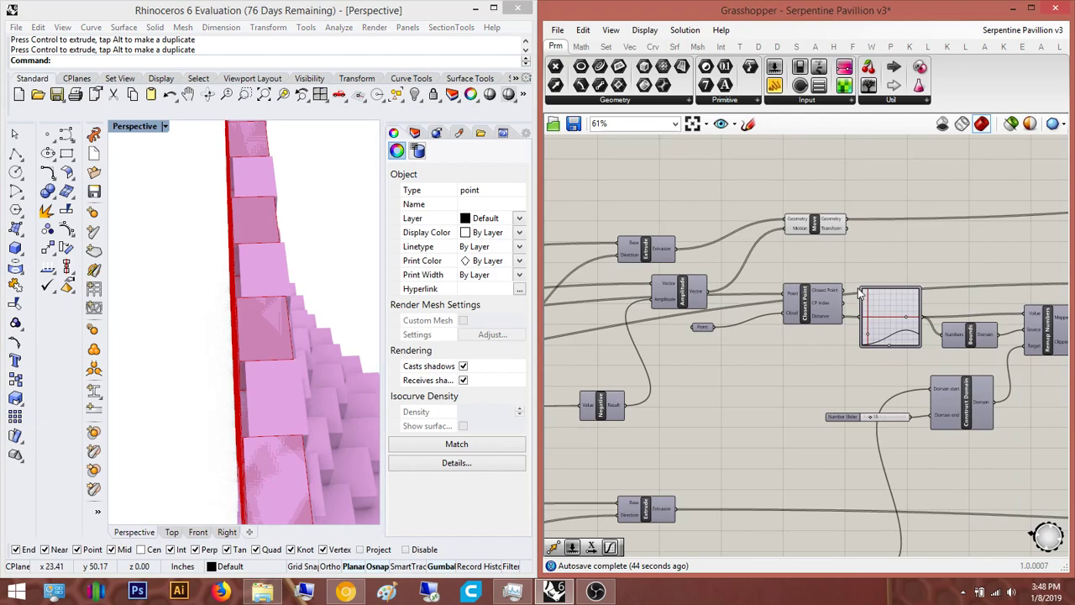
{"action": "scroll", "coordinate": [873, 307], "scroll_direction": "up", "scroll_amount": 2}
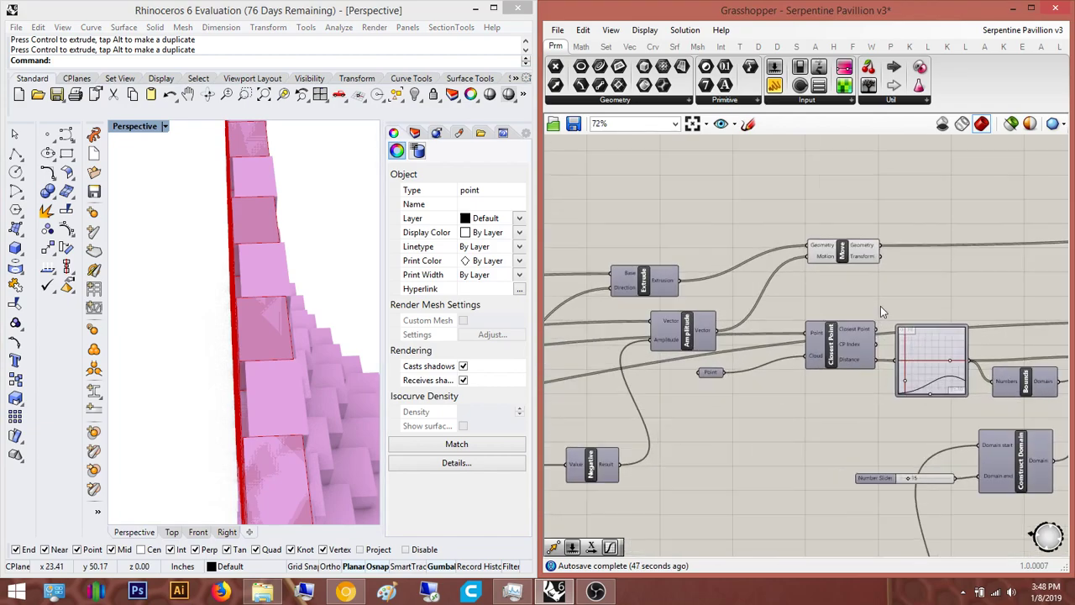
{"action": "scroll", "coordinate": [880, 307], "scroll_direction": "up", "scroll_amount": 1}
{"action": "left_click", "coordinate": [831, 247]}
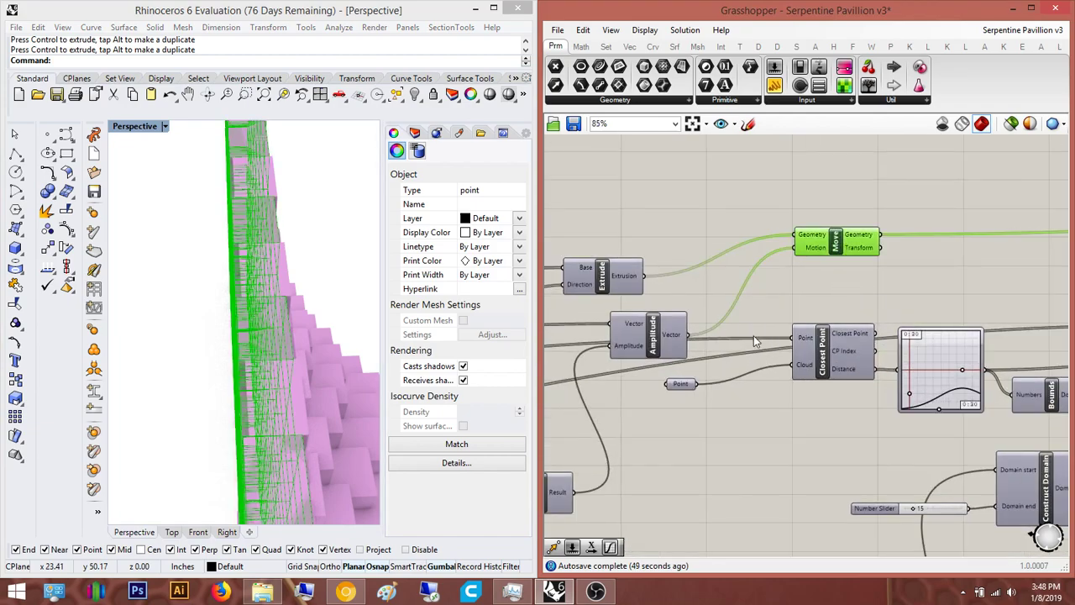
{"action": "scroll", "coordinate": [974, 256], "scroll_direction": "down", "scroll_amount": 4}
{"action": "scroll", "coordinate": [755, 340], "scroll_direction": "up", "scroll_amount": 5}
{"action": "left_click_drag", "start_coordinate": [882, 262], "coordinate": [869, 267]}
{"action": "key", "text": "ctrl+z"}
{"action": "right_click_drag", "start_coordinate": [898, 350], "coordinate": [828, 396]}
{"action": "right_click_drag", "start_coordinate": [225, 284], "coordinate": [224, 501]}
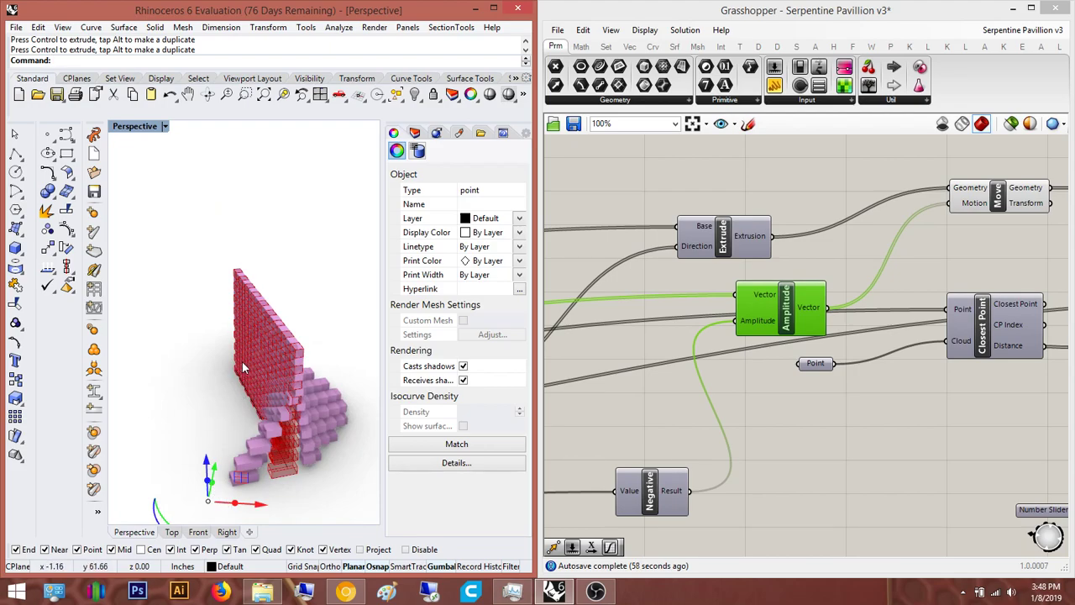
{"action": "scroll", "coordinate": [705, 403], "scroll_direction": "down", "scroll_amount": 5}
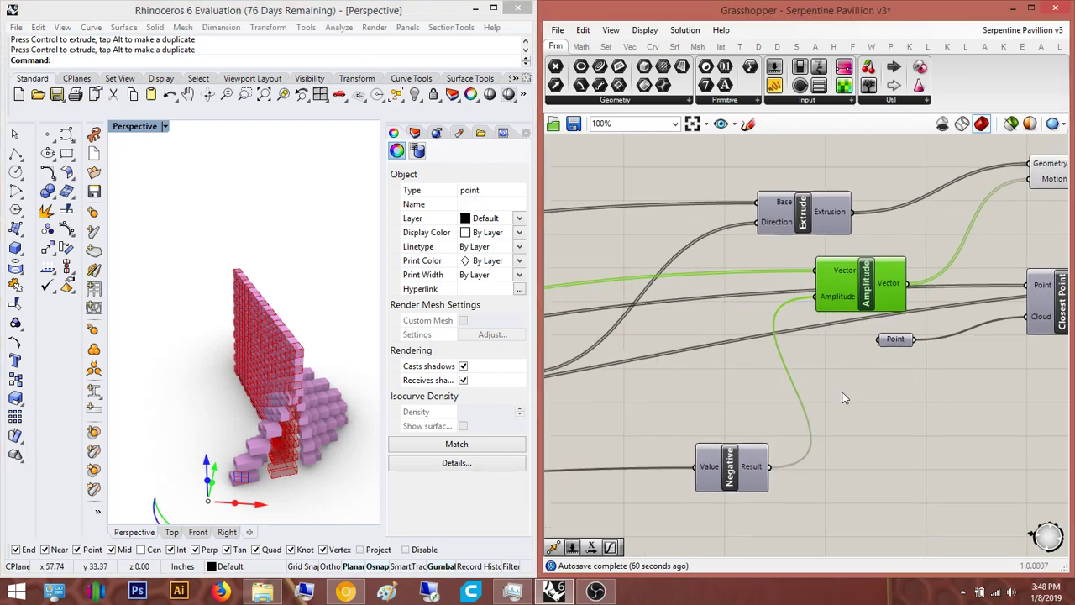
Switch the Perspective viewport's display mode to Shaded
{"action": "scroll", "coordinate": [705, 403], "scroll_direction": "up", "scroll_amount": 6}
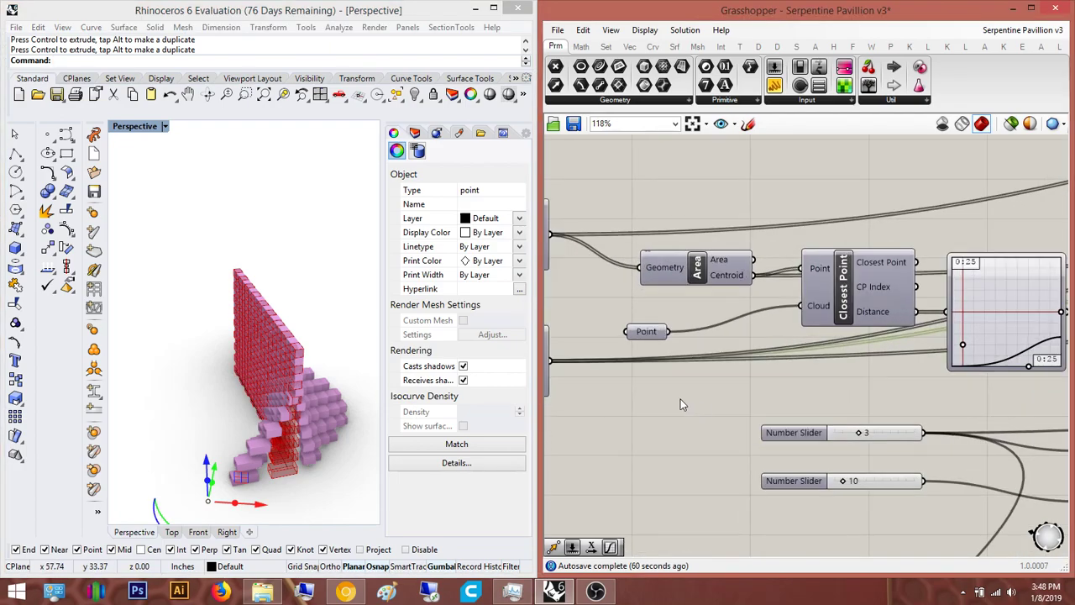
{"action": "double_click", "coordinate": [680, 402]}
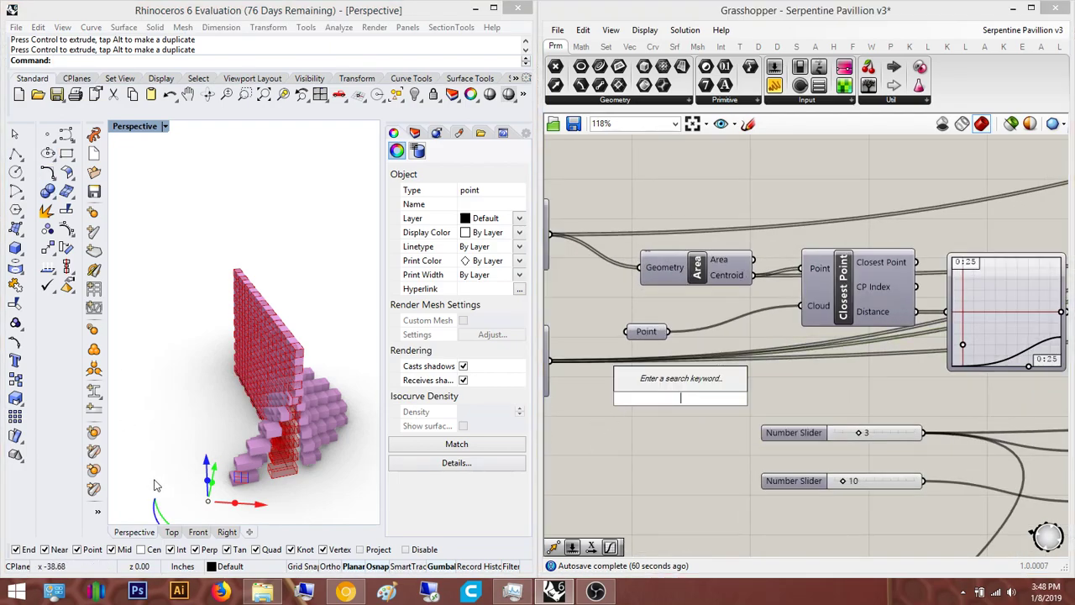
{"action": "left_click", "coordinate": [164, 127]}
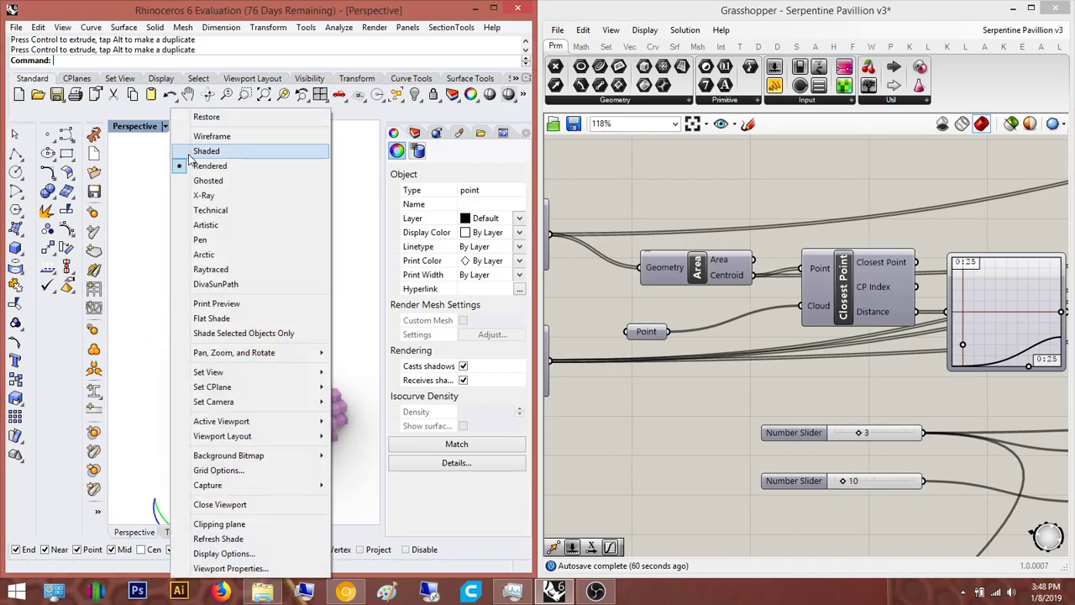
{"action": "left_click", "coordinate": [200, 158]}
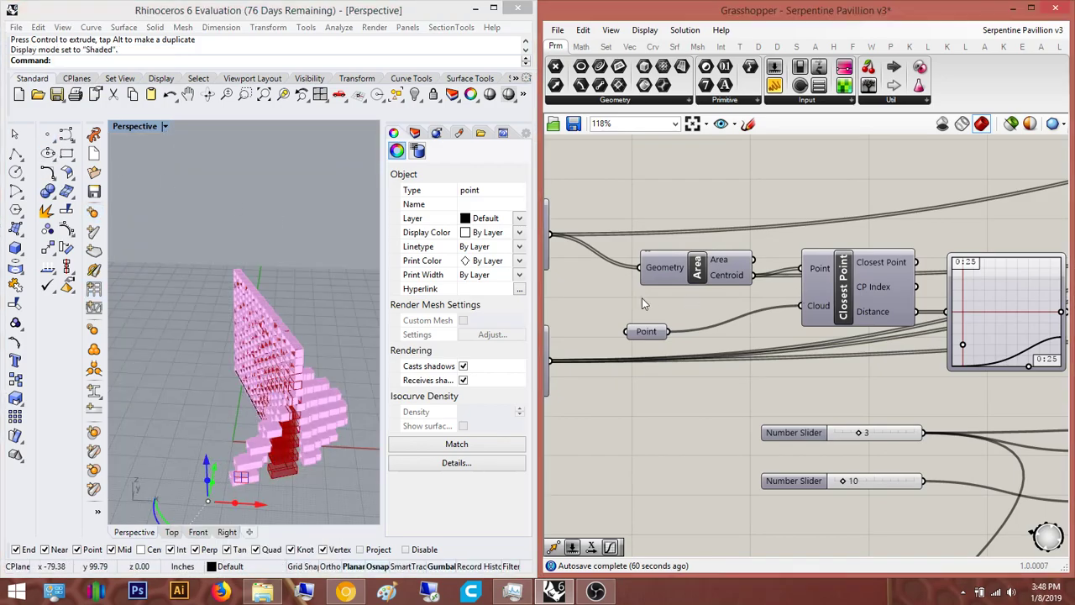
Delete the Custom Preview component fed by the upper and lower Move components
{"action": "scroll", "coordinate": [836, 331], "scroll_direction": "down", "scroll_amount": 8}
{"action": "scroll", "coordinate": [940, 342], "scroll_direction": "up", "scroll_amount": 1}
{"action": "left_click", "coordinate": [822, 311]}
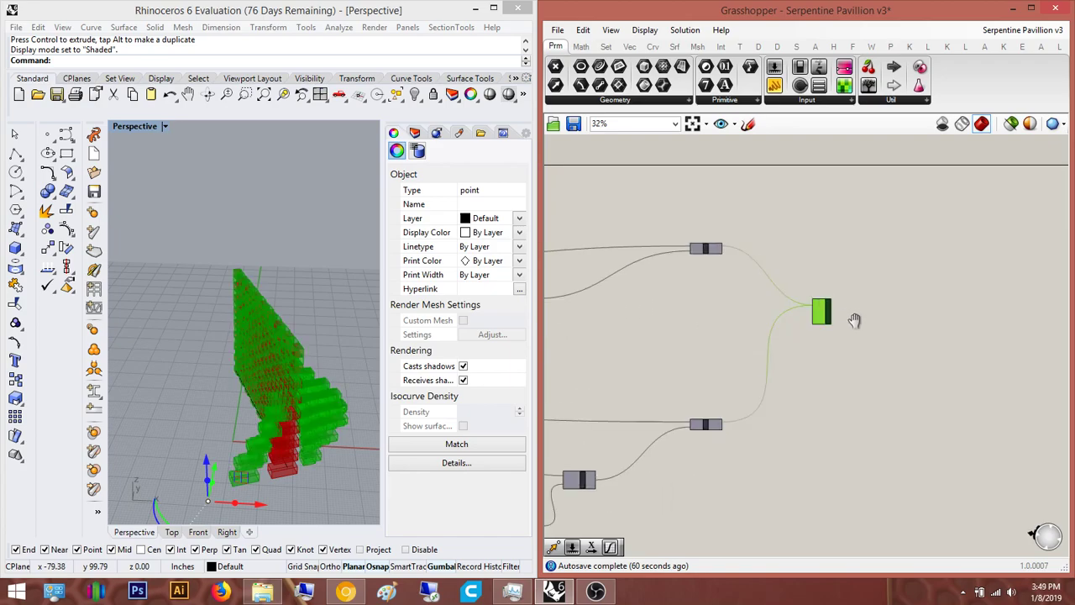
{"action": "right_click_drag", "start_coordinate": [851, 317], "coordinate": [904, 371]}
{"action": "key", "text": "Delete"}
Place a new Rhino point object beside the wall to act as a second attractor
{"action": "right_click_drag", "start_coordinate": [295, 343], "coordinate": [294, 370]}
{"action": "right_click_drag", "start_coordinate": [199, 302], "coordinate": [172, 353]}
{"action": "right_click_drag", "start_coordinate": [908, 333], "coordinate": [946, 331]}
{"action": "scroll", "coordinate": [945, 331], "scroll_direction": "down", "scroll_amount": 5}
{"action": "right_click_drag", "start_coordinate": [803, 350], "coordinate": [1053, 316]}
{"action": "right_click_drag", "start_coordinate": [677, 326], "coordinate": [828, 319]}
{"action": "scroll", "coordinate": [828, 319], "scroll_direction": "up", "scroll_amount": 1}
{"action": "scroll", "coordinate": [986, 322], "scroll_direction": "up", "scroll_amount": 1}
{"action": "right_click_drag", "start_coordinate": [987, 322], "coordinate": [708, 354]}
{"action": "scroll", "coordinate": [709, 359], "scroll_direction": "up", "scroll_amount": 5}
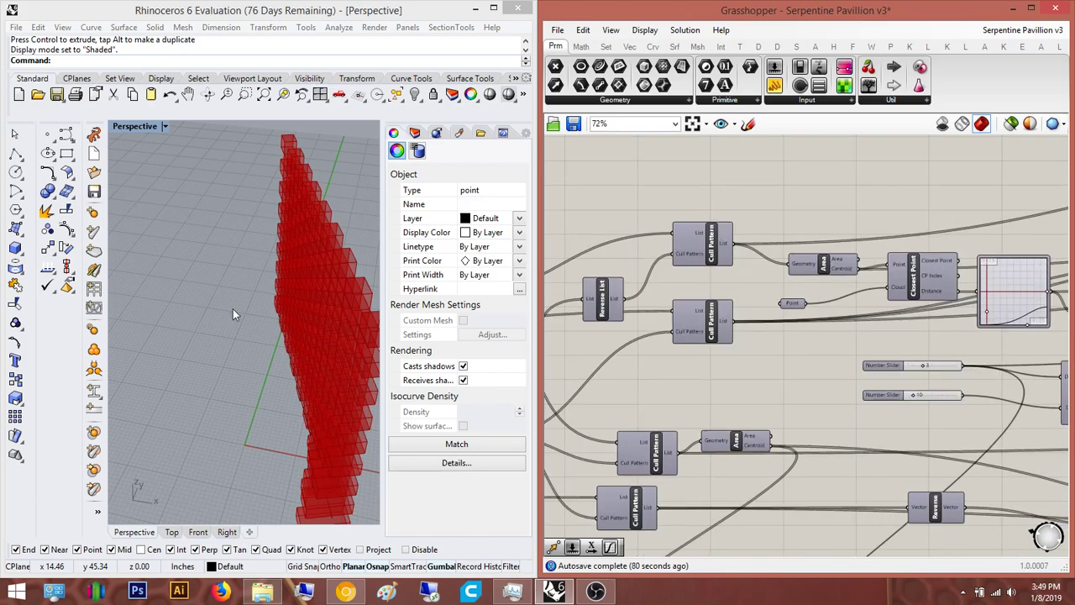
{"action": "left_click", "coordinate": [67, 135]}
{"action": "left_click", "coordinate": [271, 347]}
Add a Point parameter near the Number Sliders and assign the new Rhino point to it
{"action": "right_click_drag", "start_coordinate": [828, 379], "coordinate": [768, 383]}
{"action": "double_click", "coordinate": [764, 382]}
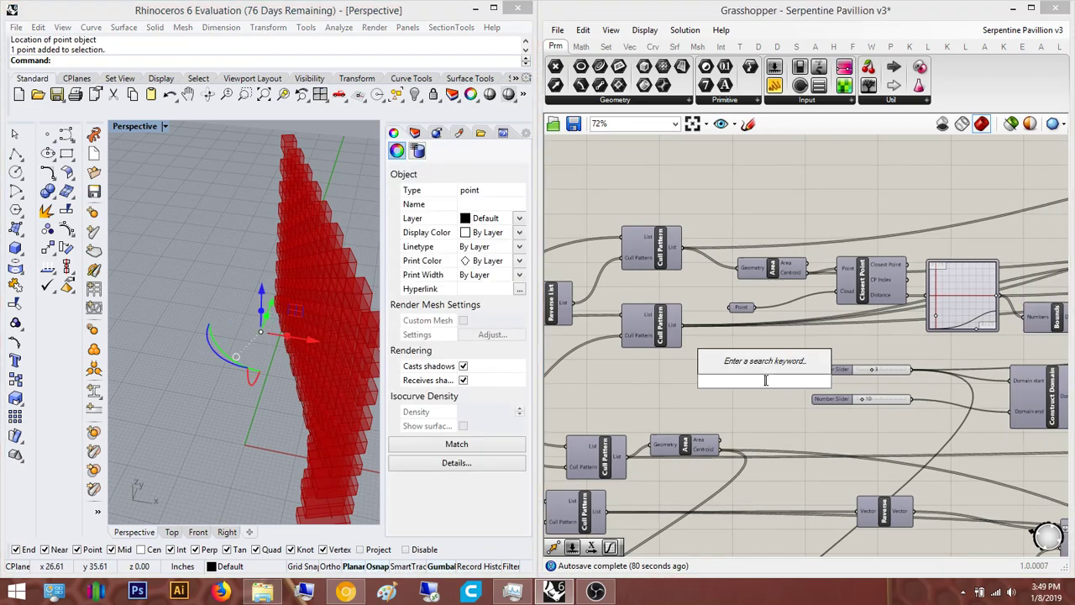
{"action": "type", "text": "poimt"}
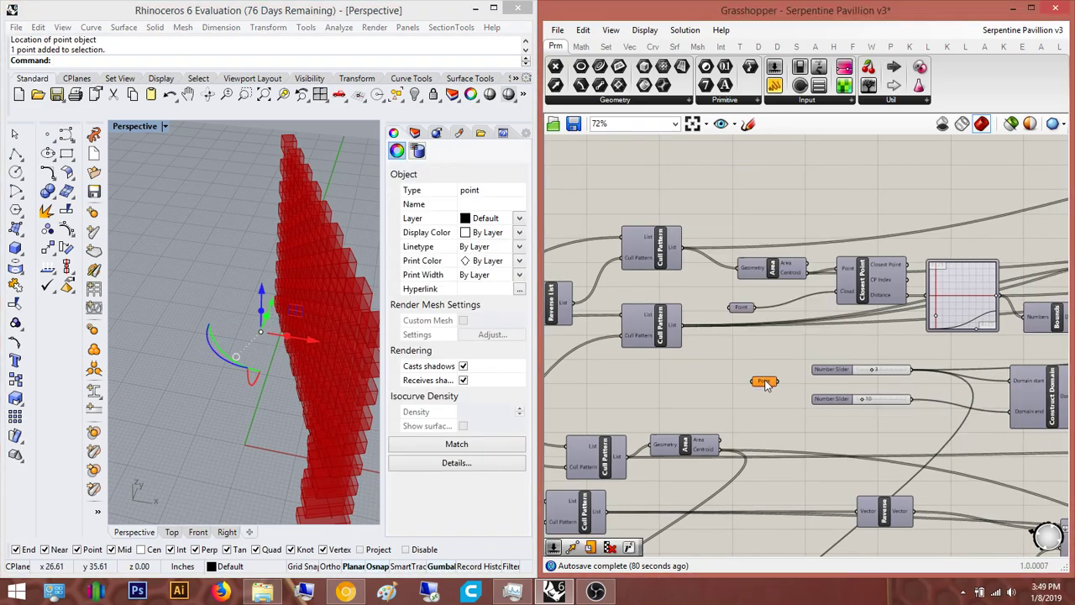
{"action": "right_click", "coordinate": [765, 384]}
{"action": "left_click", "coordinate": [883, 492]}
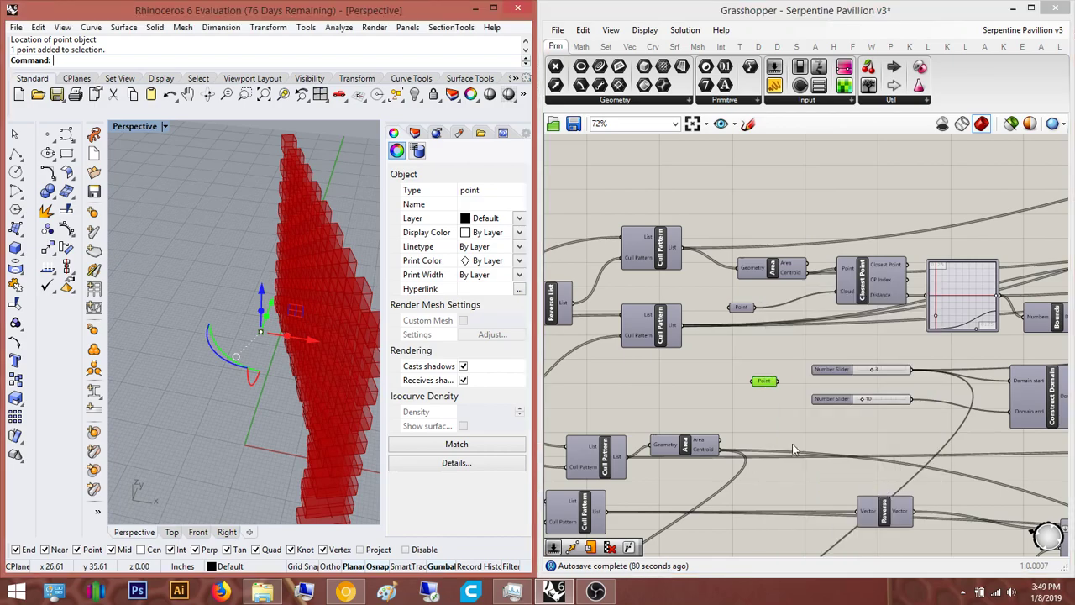
Add the new Point parameter to the Cloud input of Closest Point, keeping the existing point connected
{"action": "right_click_drag", "start_coordinate": [847, 349], "coordinate": [630, 383]}
{"action": "scroll", "coordinate": [630, 383], "scroll_direction": "down", "scroll_amount": 2}
{"action": "right_click_drag", "start_coordinate": [902, 386], "coordinate": [741, 396]}
{"action": "scroll", "coordinate": [742, 396], "scroll_direction": "down", "scroll_amount": 1}
{"action": "scroll", "coordinate": [932, 278], "scroll_direction": "up", "scroll_amount": 3}
{"action": "right_click_drag", "start_coordinate": [932, 278], "coordinate": [767, 297]}
{"action": "left_click", "coordinate": [961, 267]}
{"action": "right_click_drag", "start_coordinate": [652, 401], "coordinate": [822, 362]}
{"action": "right_click_drag", "start_coordinate": [640, 386], "coordinate": [1013, 342]}
{"action": "right_click_drag", "start_coordinate": [643, 415], "coordinate": [813, 417]}
{"action": "scroll", "coordinate": [727, 414], "scroll_direction": "up", "scroll_amount": 3}
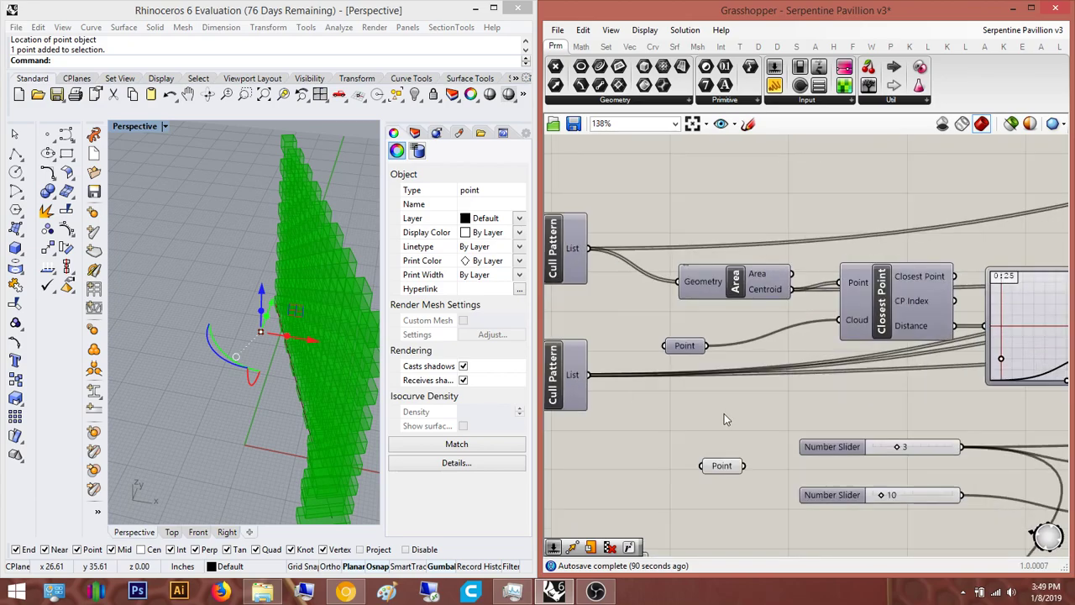
{"action": "scroll", "coordinate": [728, 418], "scroll_direction": "up", "scroll_amount": 1}
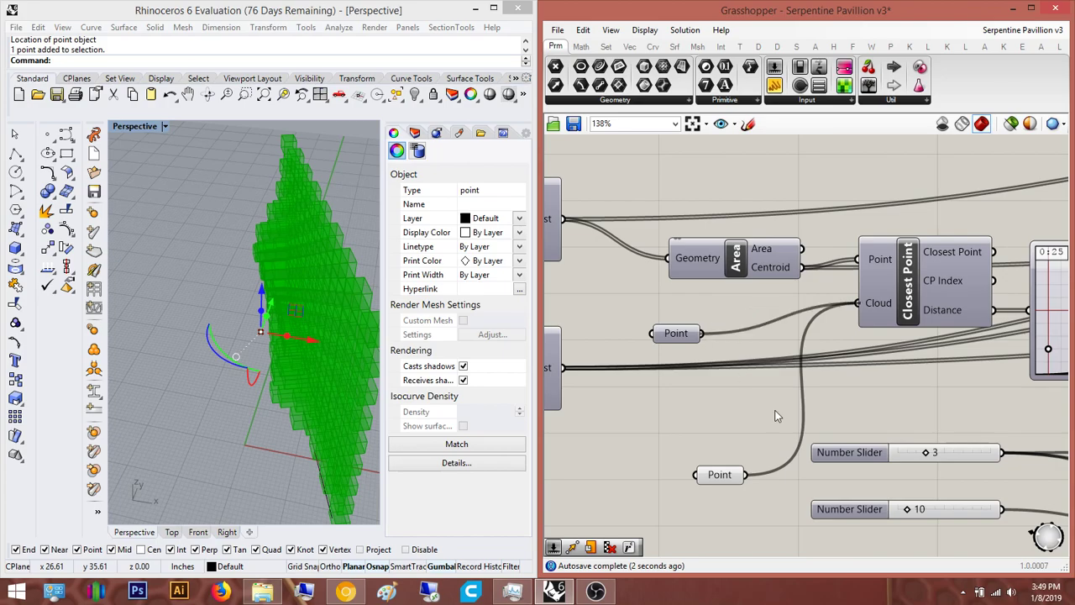
Reposition the attractor points in front of the wall, bringing one near its lower front end
{"action": "right_click_drag", "start_coordinate": [269, 436], "coordinate": [294, 340]}
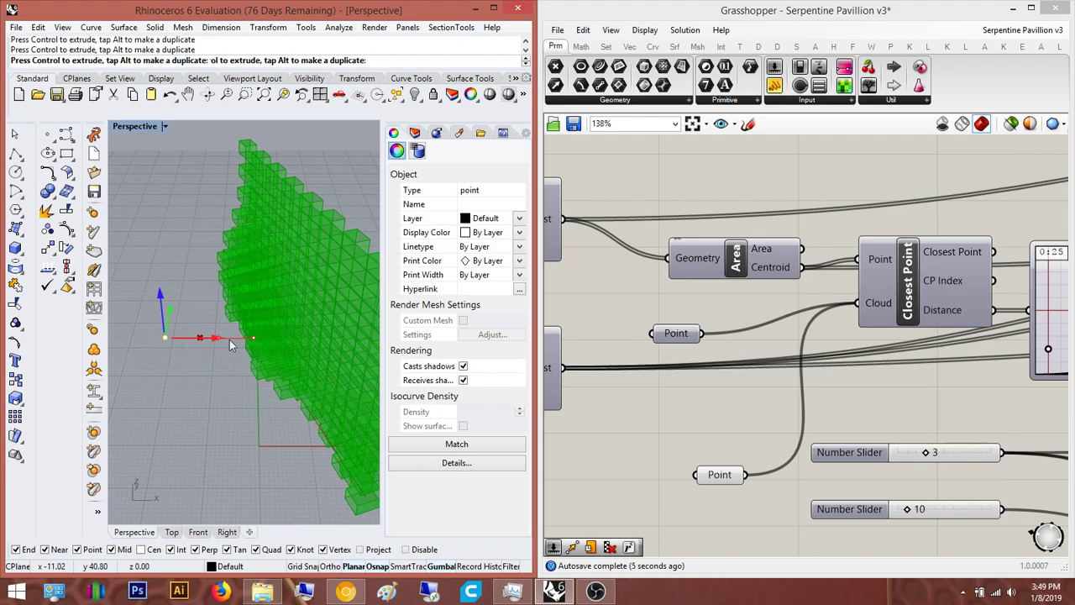
{"action": "right_click_drag", "start_coordinate": [300, 422], "coordinate": [241, 416]}
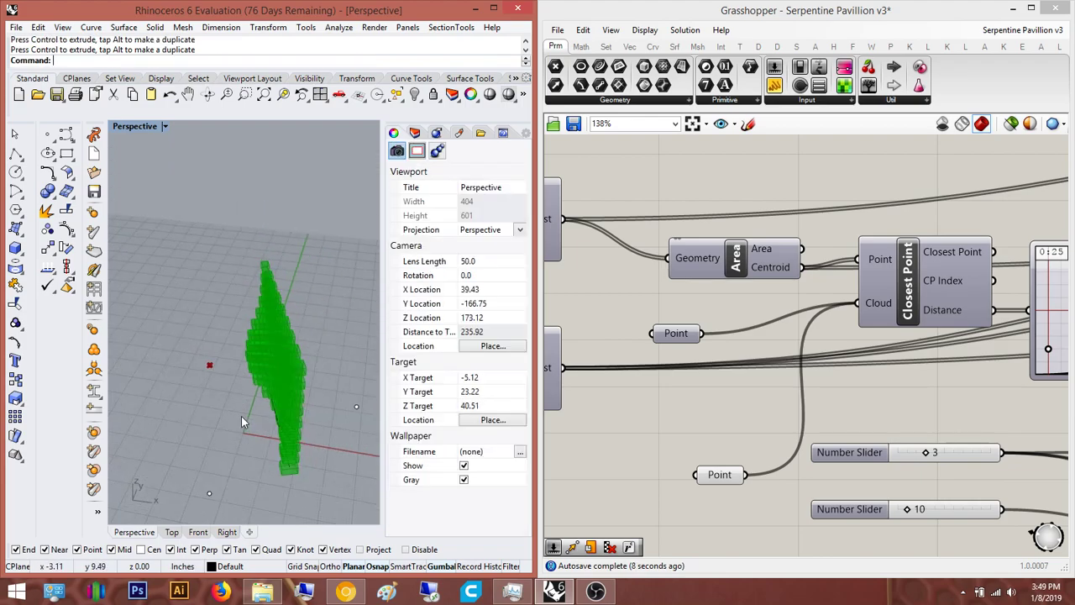
{"action": "left_click", "coordinate": [203, 492]}
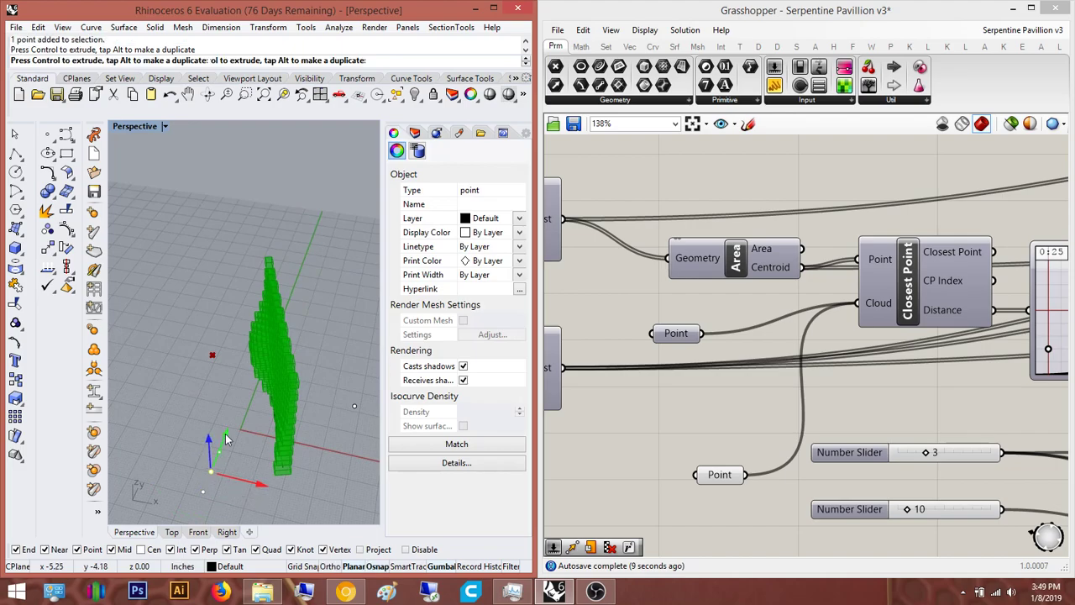
{"action": "left_click_drag", "start_coordinate": [265, 484], "coordinate": [250, 441]}
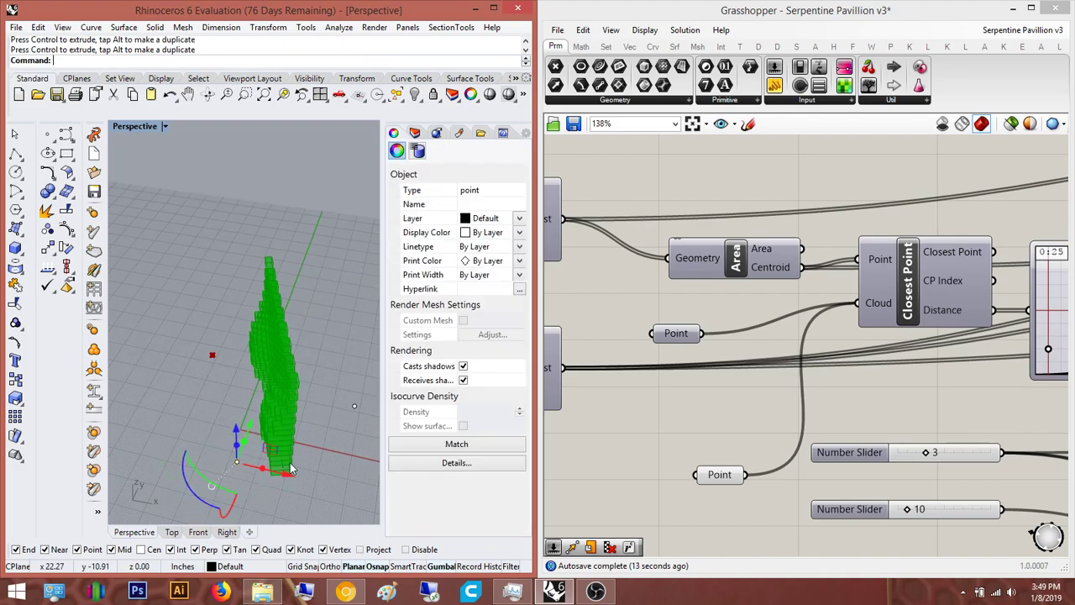
{"action": "left_click_drag", "start_coordinate": [227, 426], "coordinate": [280, 492]}
Turn off the preview of the Move components that generate the wall blocks
{"action": "left_click", "coordinate": [867, 406]}
{"action": "scroll", "coordinate": [867, 407], "scroll_direction": "down", "scroll_amount": 6}
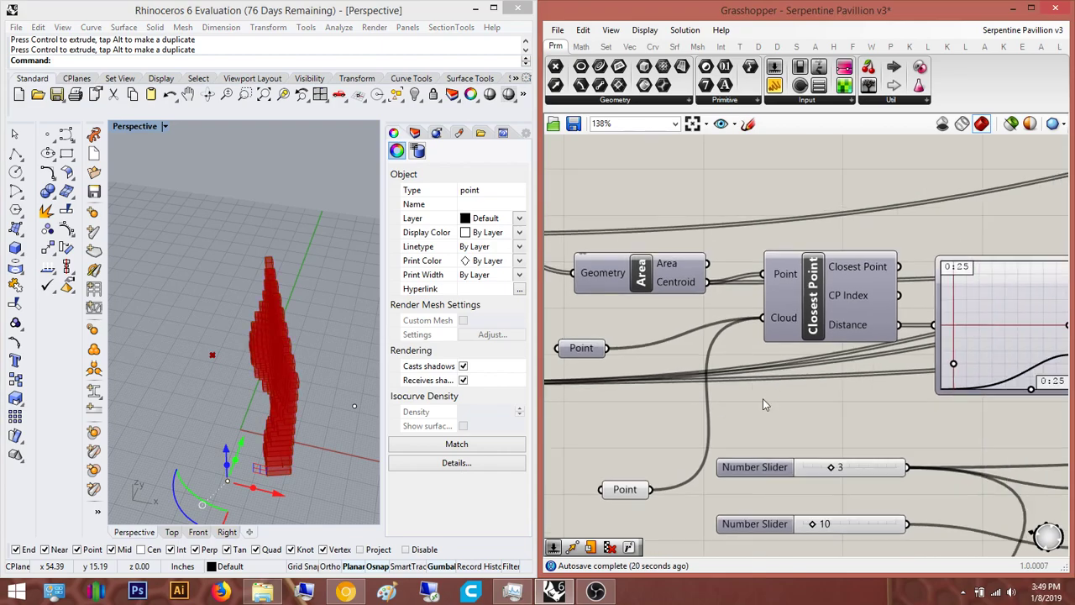
{"action": "scroll", "coordinate": [878, 278], "scroll_direction": "up", "scroll_amount": 2}
{"action": "left_click_drag", "start_coordinate": [847, 349], "coordinate": [718, 293]}
{"action": "scroll", "coordinate": [821, 300], "scroll_direction": "up", "scroll_amount": 1}
{"action": "middle_click", "coordinate": [823, 302]}
{"action": "left_click", "coordinate": [864, 270]}
{"action": "scroll", "coordinate": [798, 265], "scroll_direction": "down", "scroll_amount": 3}
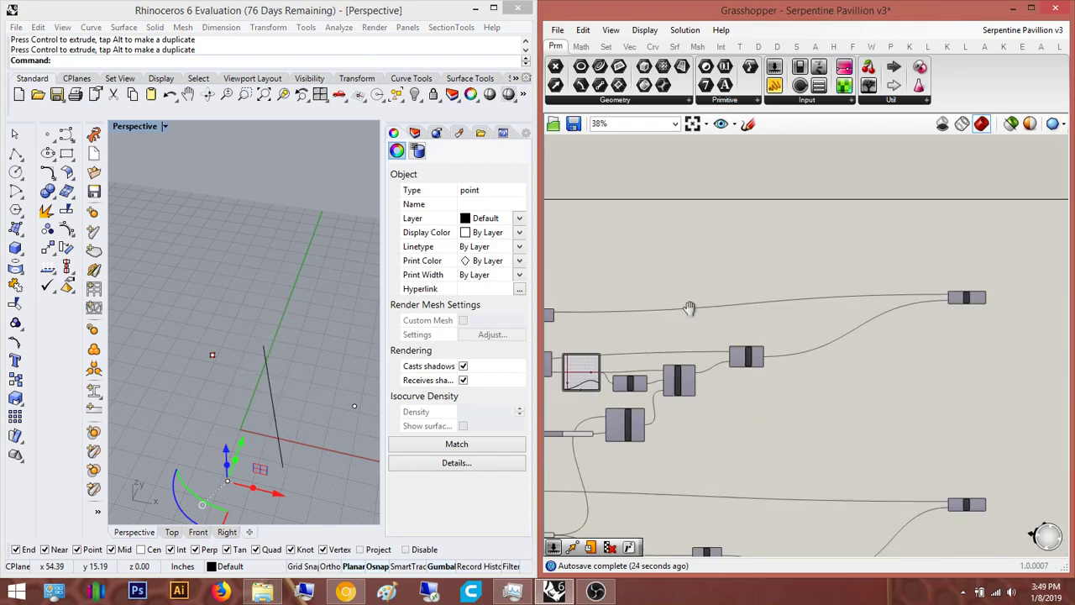
Add a Custom Preview component and connect the Geometry outputs of the lower and upper Move components to it
{"action": "double_click", "coordinate": [765, 435]}
{"action": "type", "text": "pr"}
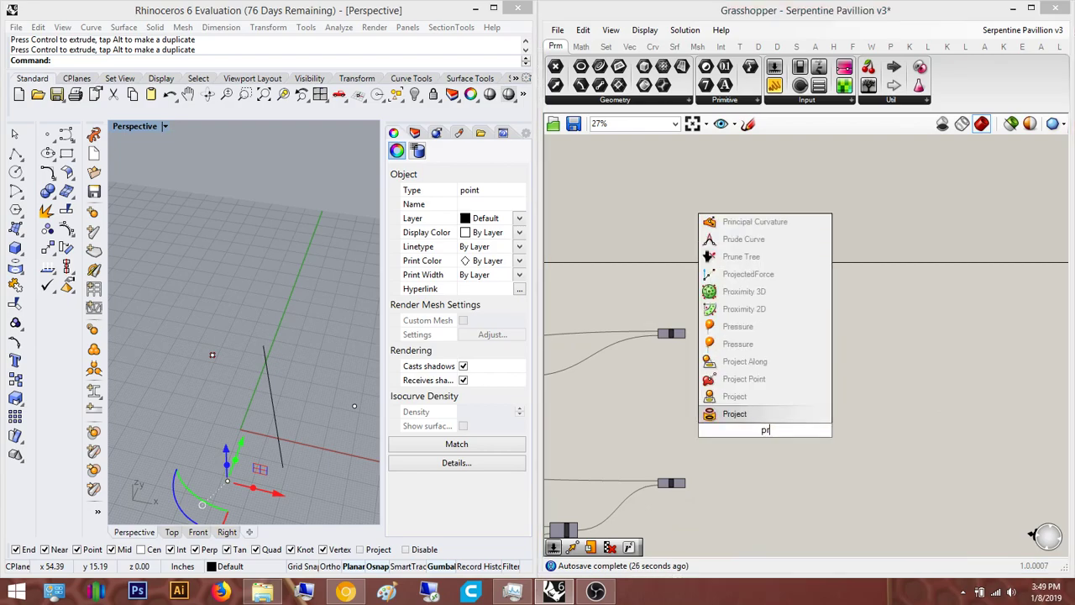
{"action": "key", "text": "Return"}
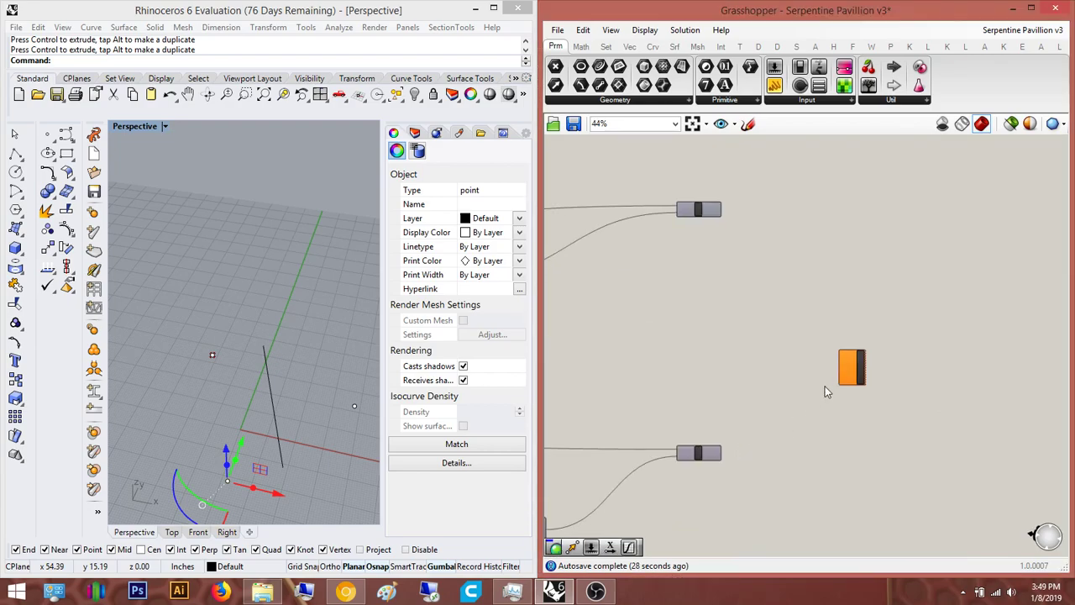
{"action": "scroll", "coordinate": [827, 392], "scroll_direction": "up", "scroll_amount": 4}
{"action": "left_click_drag", "start_coordinate": [595, 527], "coordinate": [593, 527]}
{"action": "right_click_drag", "start_coordinate": [796, 363], "coordinate": [887, 391]}
{"action": "scroll", "coordinate": [851, 375], "scroll_direction": "down", "scroll_amount": 2}
{"action": "scroll", "coordinate": [888, 392], "scroll_direction": "up", "scroll_amount": 2}
{"action": "left_click_drag", "start_coordinate": [870, 400], "coordinate": [852, 394], "text": "shift"}
{"action": "left_click_drag", "start_coordinate": [628, 7], "coordinate": [663, 169], "text": "shift"}
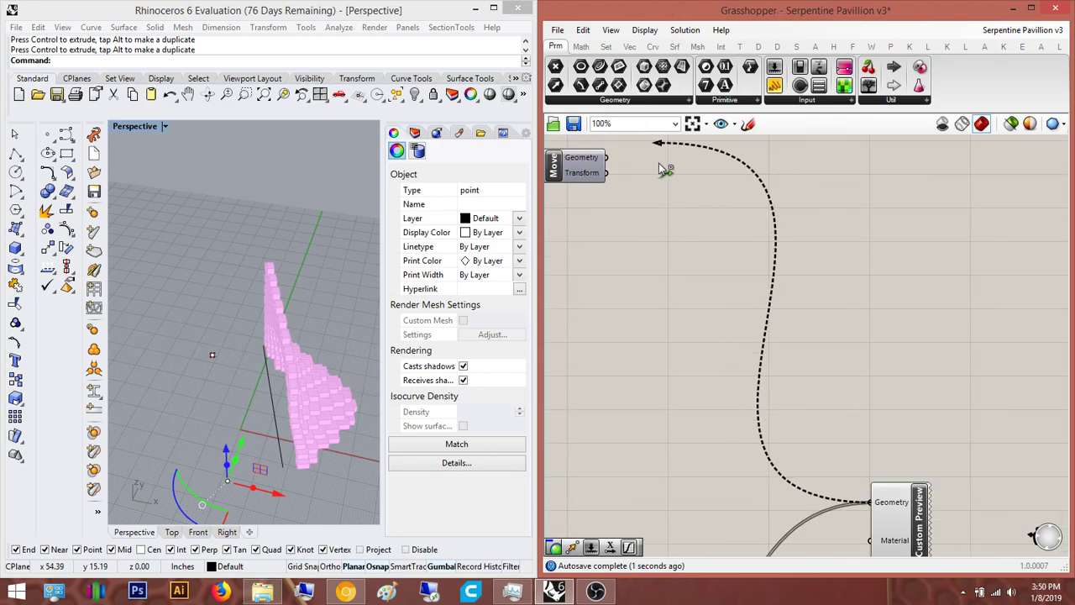
Bake the Custom Preview wall geometry into Rhino as a group with the default attributes
{"action": "right_click_drag", "start_coordinate": [317, 361], "coordinate": [323, 333]}
{"action": "scroll", "coordinate": [258, 333], "scroll_direction": "up", "scroll_amount": 4}
{"action": "scroll", "coordinate": [841, 312], "scroll_direction": "down", "scroll_amount": 4}
{"action": "right_click", "coordinate": [829, 336]}
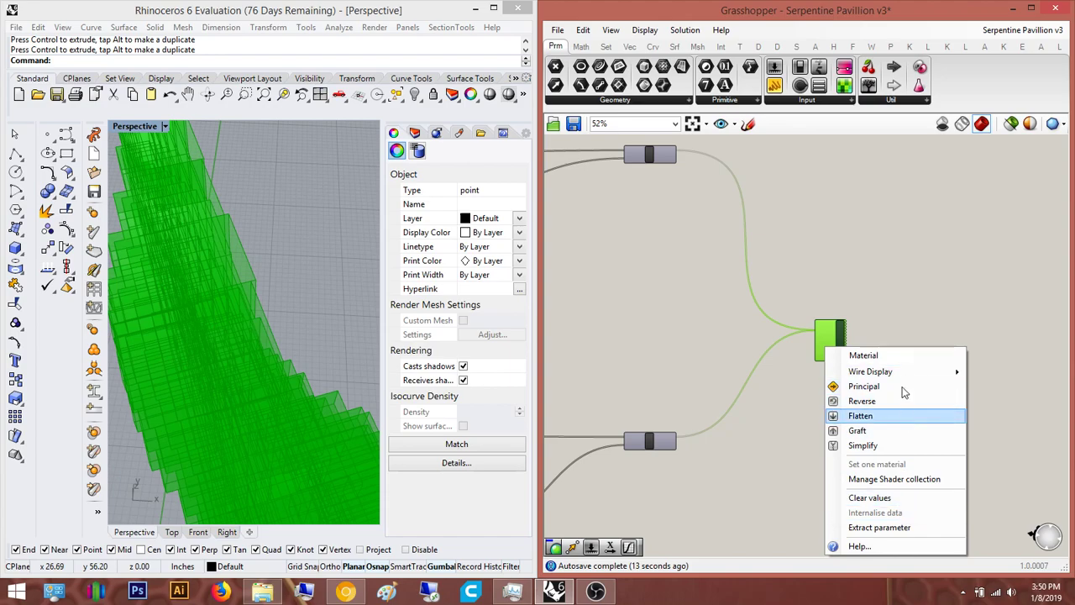
{"action": "left_click", "coordinate": [941, 258]}
{"action": "scroll", "coordinate": [797, 338], "scroll_direction": "up", "scroll_amount": 5}
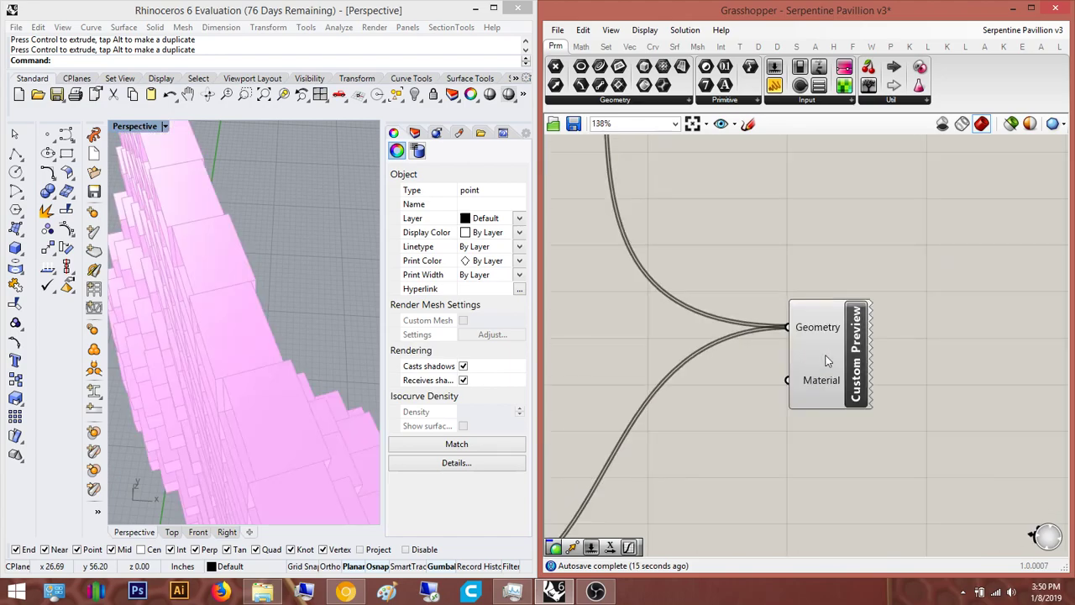
{"action": "right_click", "coordinate": [838, 322]}
{"action": "left_click", "coordinate": [903, 345]}
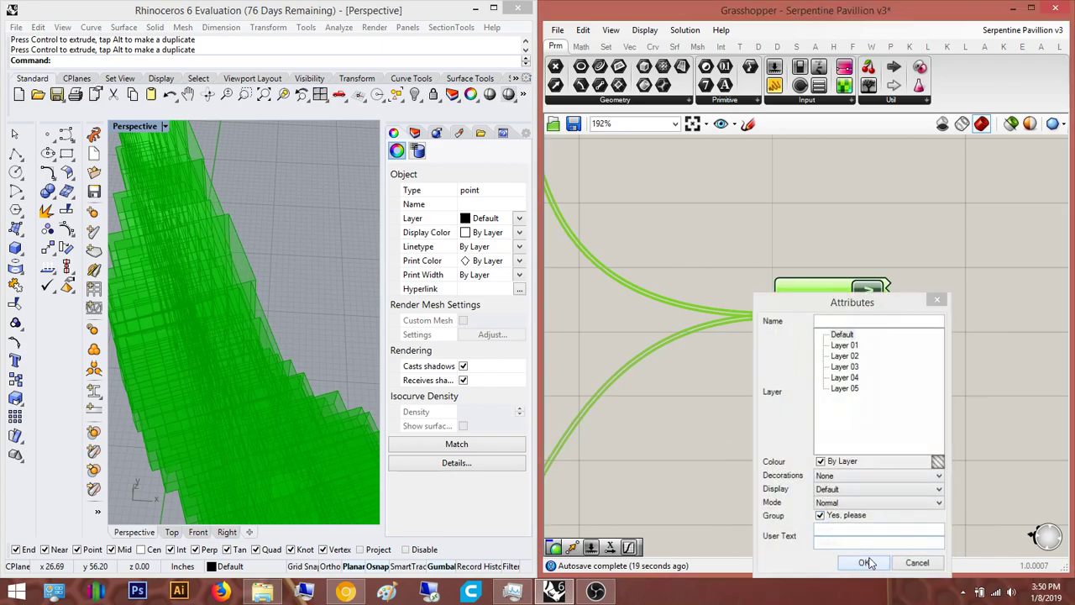
{"action": "left_click", "coordinate": [863, 561]}
Close the Grasshopper window, maximize Rhino and measure the offset between neighbouring block corners on the top row
{"action": "left_click", "coordinate": [1057, 10]}
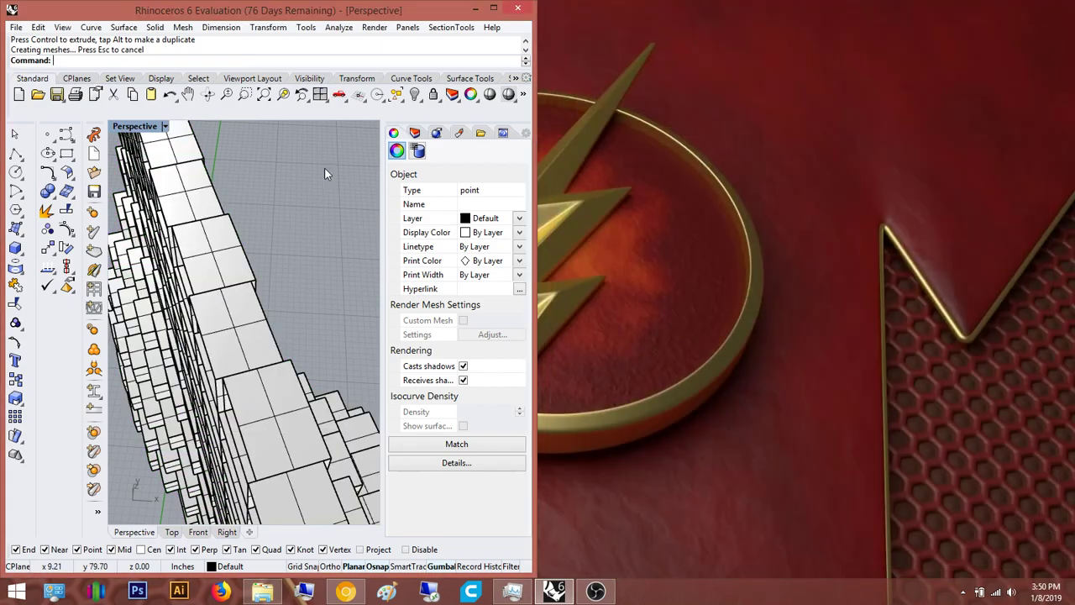
{"action": "left_click", "coordinate": [494, 8]}
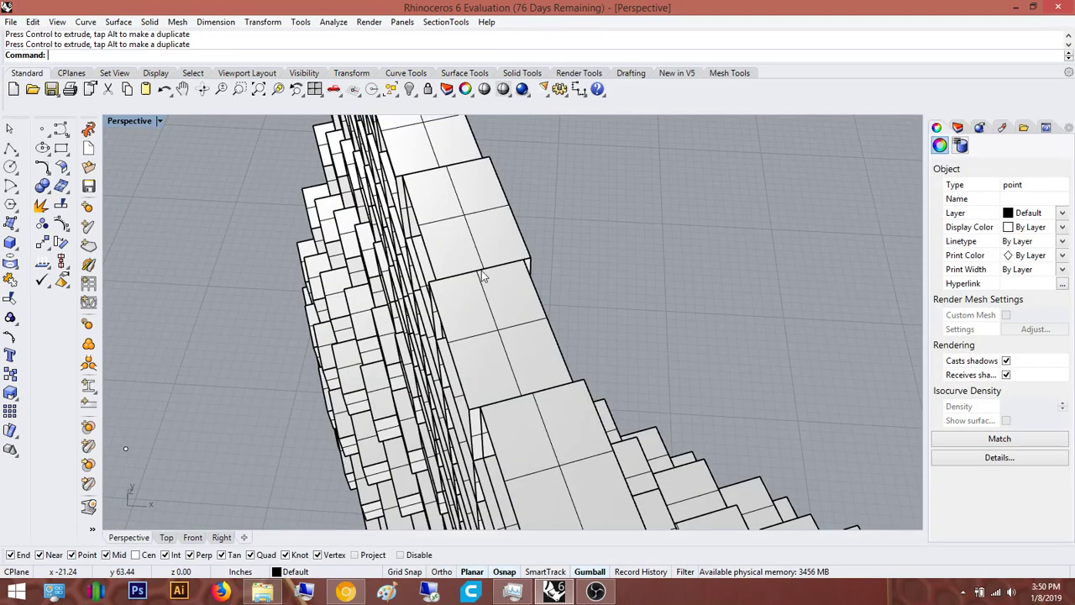
{"action": "scroll", "coordinate": [508, 277], "scroll_direction": "up", "scroll_amount": 3}
{"action": "type", "text": "Distance"}
{"action": "key", "text": "Return"}
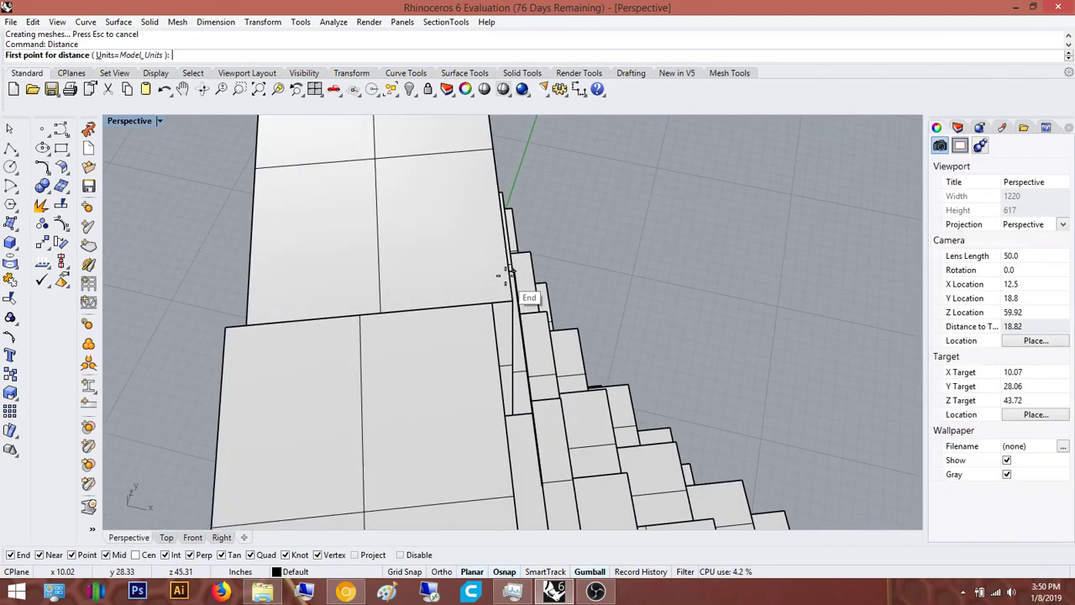
{"action": "scroll", "coordinate": [466, 321], "scroll_direction": "up", "scroll_amount": 4}
{"action": "scroll", "coordinate": [505, 302], "scroll_direction": "down", "scroll_amount": 4}
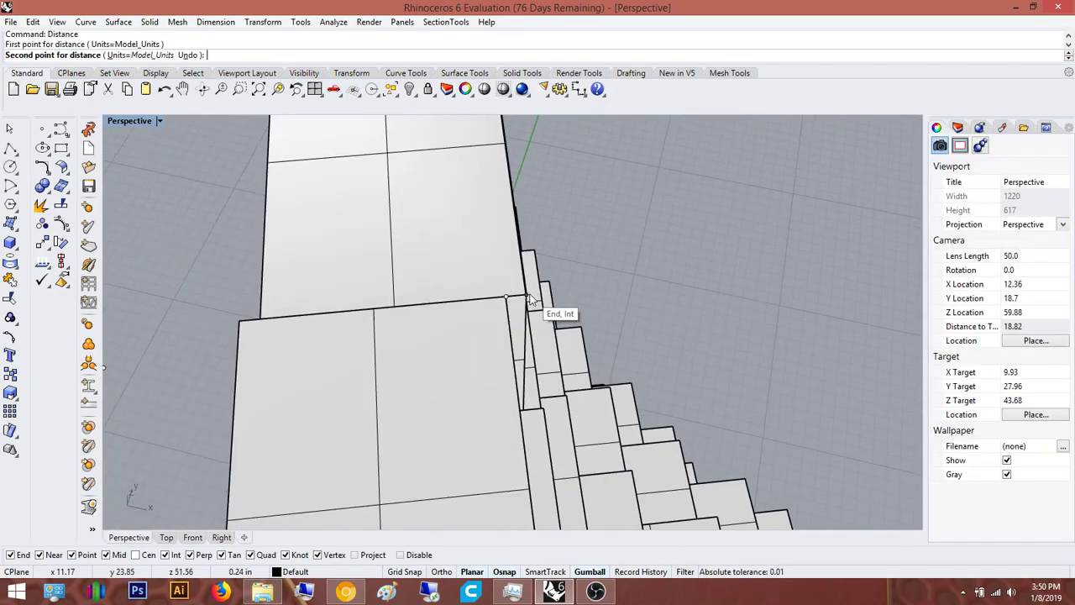
{"action": "left_click", "coordinate": [528, 295]}
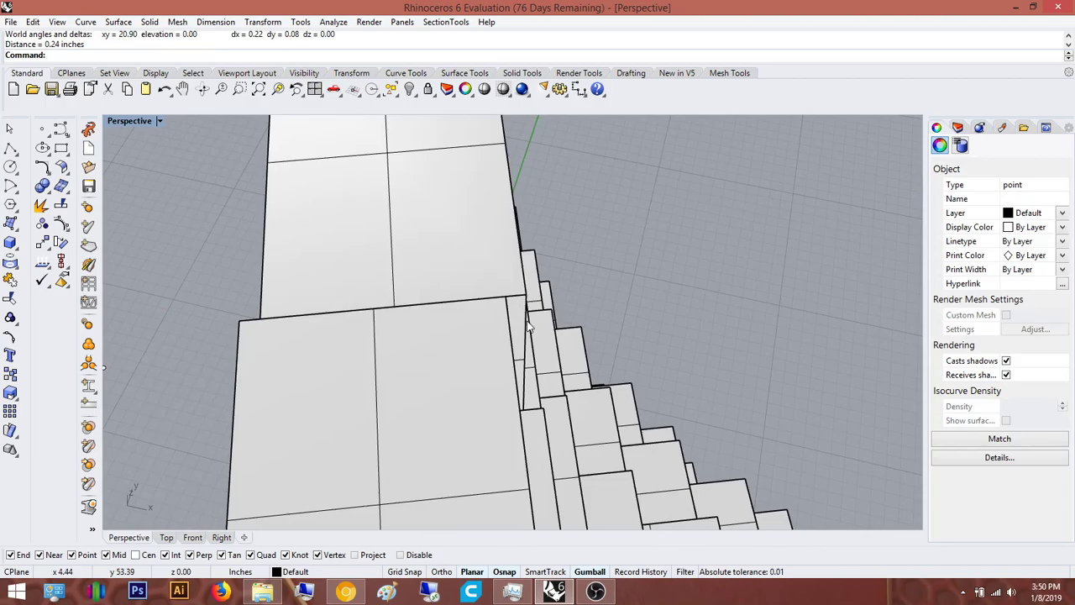
Examine the baked wall blocks from several angles, checking how they stack and overlap near the base
{"action": "scroll", "coordinate": [528, 321], "scroll_direction": "down", "scroll_amount": 6}
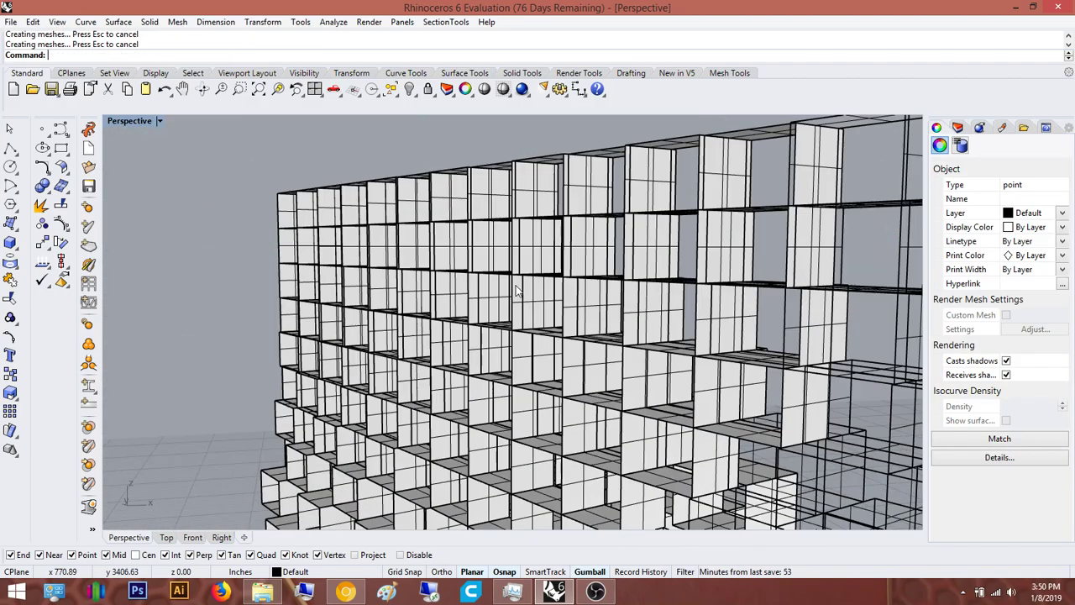
{"action": "right_click_drag", "start_coordinate": [518, 290], "coordinate": [504, 191]}
{"action": "scroll", "coordinate": [396, 341], "scroll_direction": "up", "scroll_amount": 6}
{"action": "right_click_drag", "start_coordinate": [395, 341], "coordinate": [521, 387]}
{"action": "right_click_drag", "start_coordinate": [521, 386], "coordinate": [488, 376]}
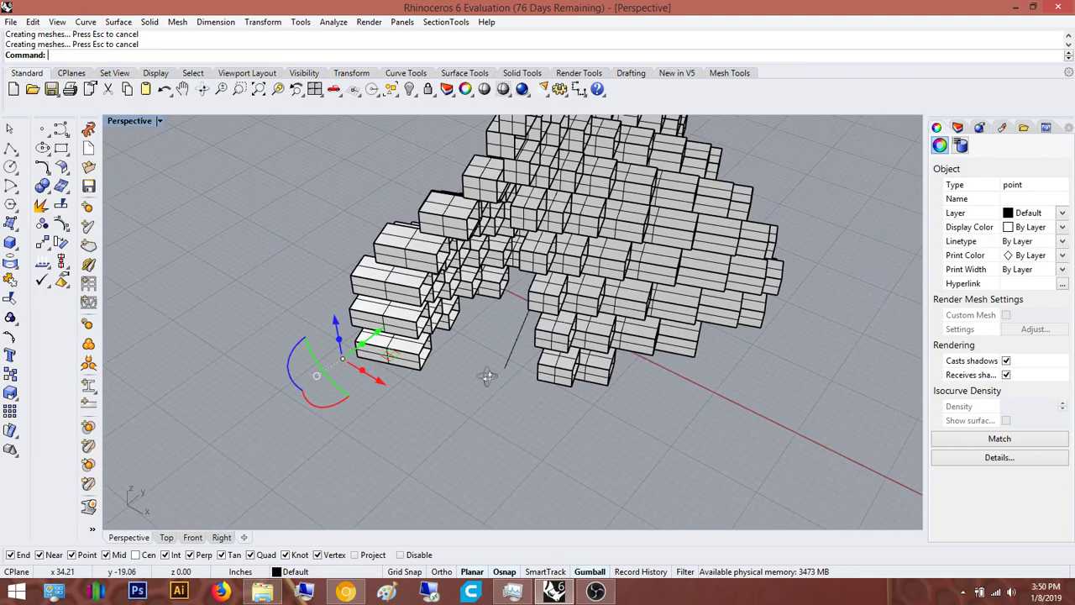
{"action": "right_click_drag", "start_coordinate": [460, 321], "coordinate": [679, 355]}
{"action": "scroll", "coordinate": [547, 260], "scroll_direction": "up", "scroll_amount": 5}
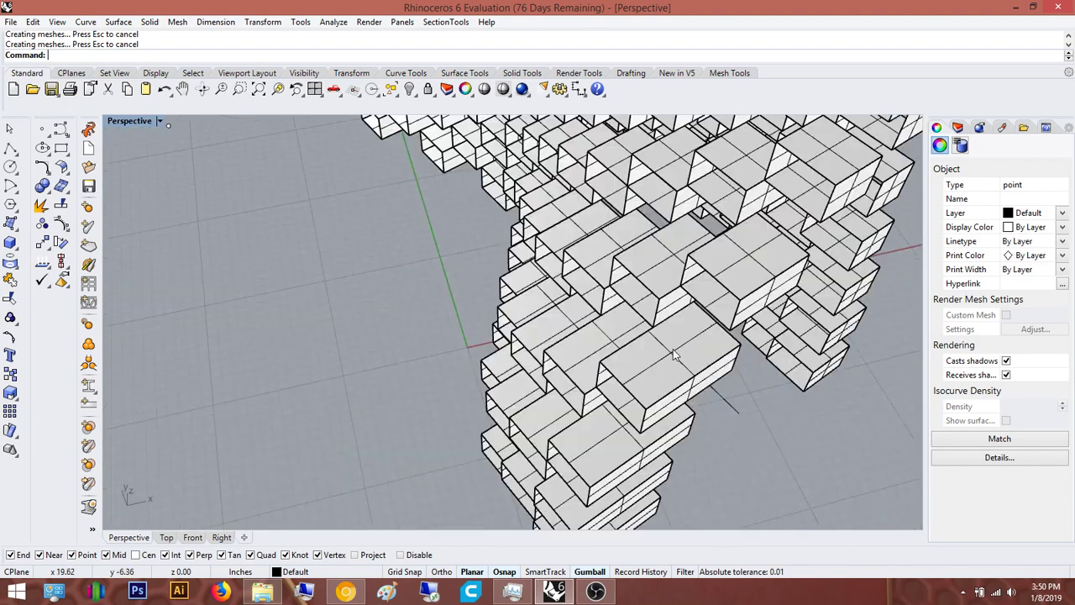
{"action": "scroll", "coordinate": [677, 353], "scroll_direction": "down", "scroll_amount": 8}
{"action": "right_click_drag", "start_coordinate": [578, 299], "coordinate": [756, 289]}
{"action": "scroll", "coordinate": [369, 313], "scroll_direction": "up", "scroll_amount": 7}
{"action": "right_click_drag", "start_coordinate": [395, 294], "coordinate": [685, 340]}
{"action": "left_click", "coordinate": [688, 303]}
{"action": "right_click_drag", "start_coordinate": [688, 303], "coordinate": [631, 267]}
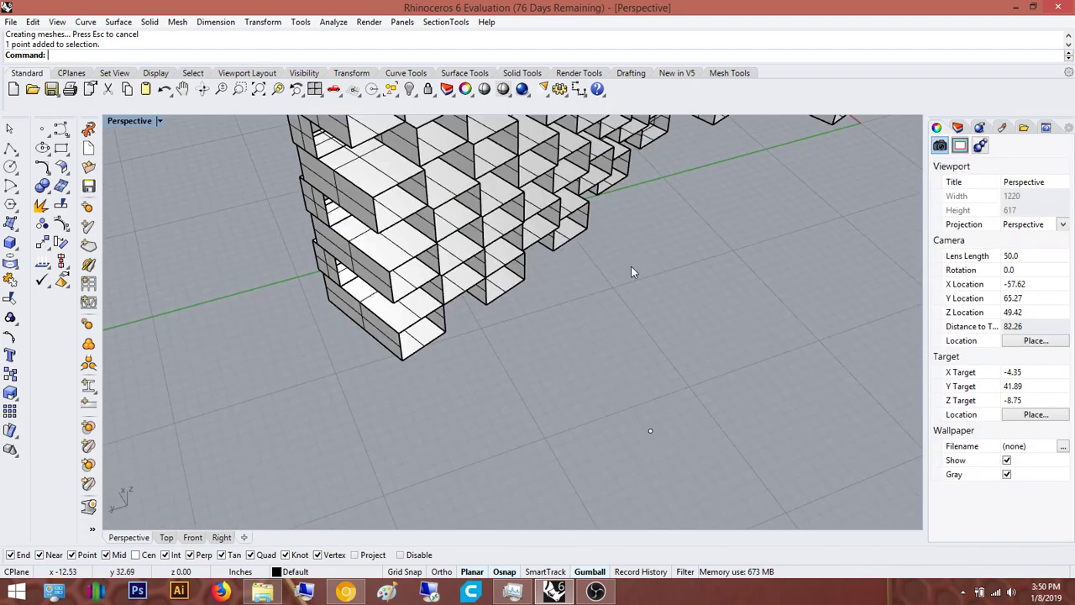
Delete the baked wall polysurfaces and reopen the Grasshopper definition
{"action": "key", "text": "ctrl+a"}
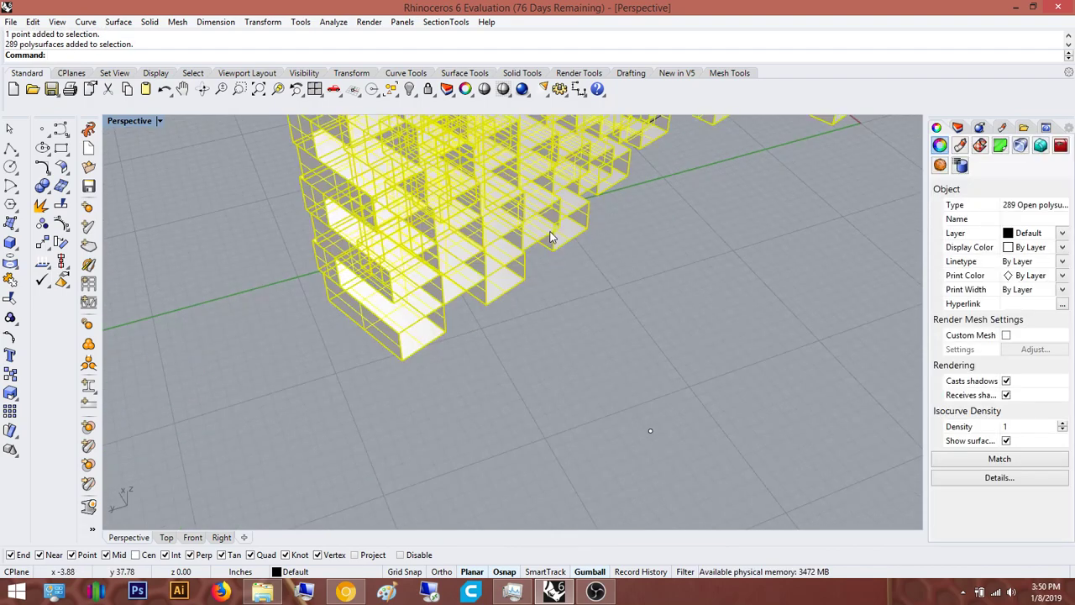
{"action": "key", "text": "Delete"}
{"action": "type", "text": "Gra"}
{"action": "key", "text": "Return"}
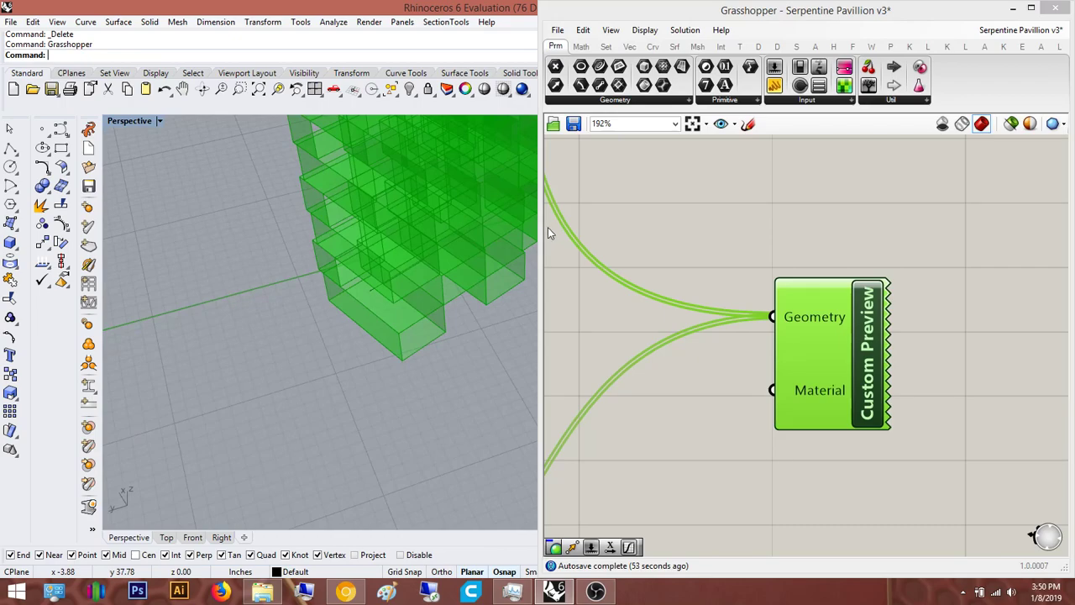
Delete the separate Point parameter feeding the Cloud input of the Closest Point component beside the Amplitude component
{"action": "left_click", "coordinate": [885, 215]}
{"action": "right_click_drag", "start_coordinate": [885, 215], "coordinate": [864, 220]}
{"action": "scroll", "coordinate": [755, 323], "scroll_direction": "down", "scroll_amount": 4}
{"action": "left_click_drag", "start_coordinate": [872, 443], "coordinate": [705, 284]}
{"action": "scroll", "coordinate": [769, 336], "scroll_direction": "down", "scroll_amount": 4}
{"action": "right_click_drag", "start_coordinate": [744, 381], "coordinate": [1001, 437]}
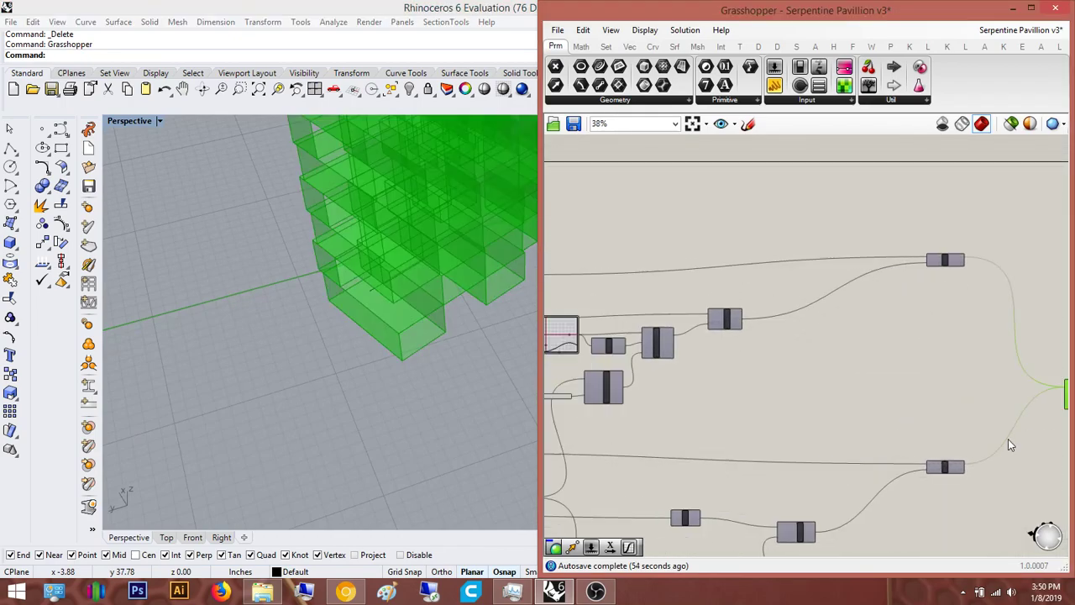
{"action": "left_click", "coordinate": [1001, 438]}
{"action": "scroll", "coordinate": [955, 360], "scroll_direction": "up", "scroll_amount": 5}
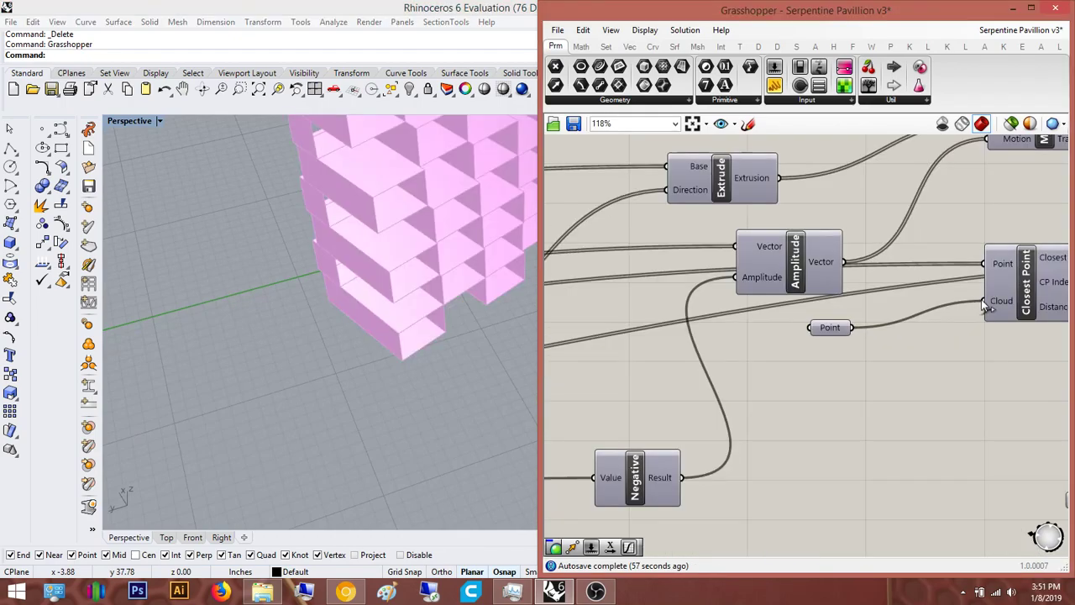
{"action": "scroll", "coordinate": [884, 303], "scroll_direction": "down", "scroll_amount": 4}
{"action": "scroll", "coordinate": [883, 314], "scroll_direction": "up", "scroll_amount": 4}
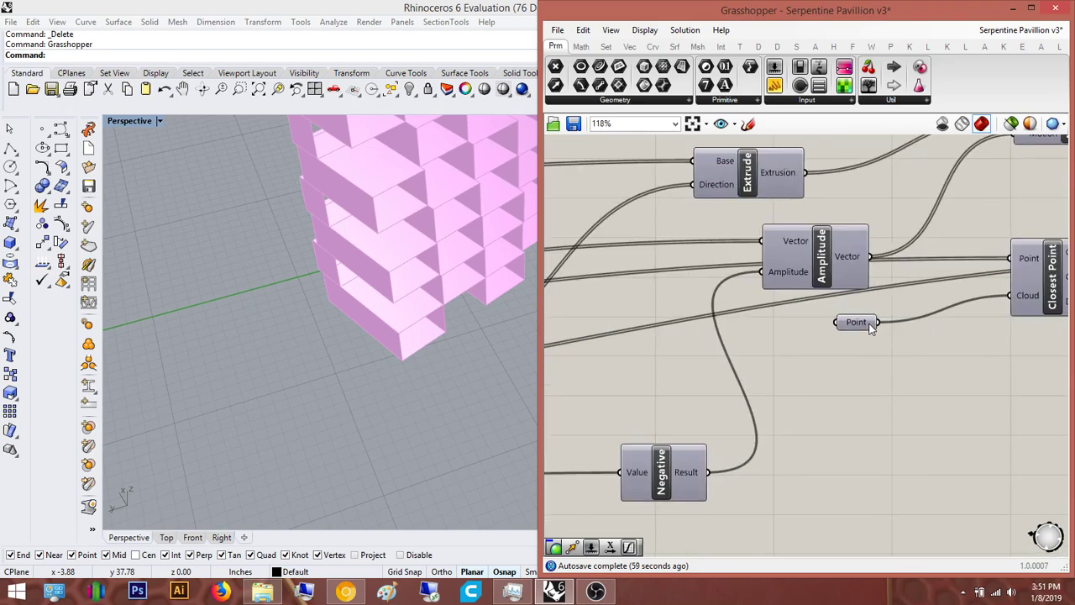
{"action": "key", "text": "Delete"}
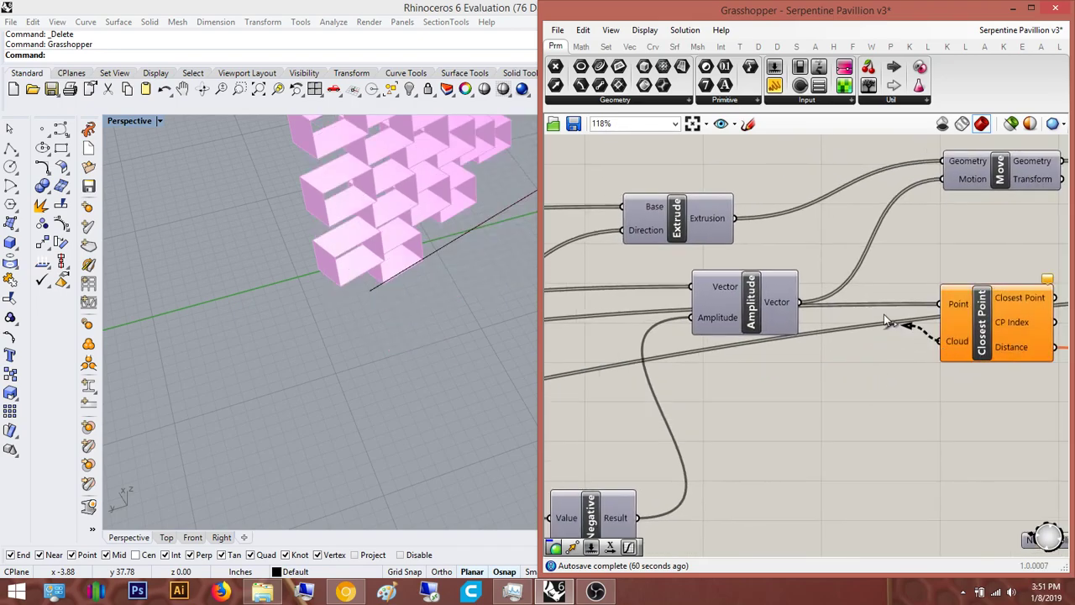
Wire the two attractor Point parameters of the upstream Closest Point into the Cloud input of this downstream Closest Point
{"action": "scroll", "coordinate": [890, 327], "scroll_direction": "down", "scroll_amount": 5}
{"action": "scroll", "coordinate": [911, 345], "scroll_direction": "up", "scroll_amount": 3}
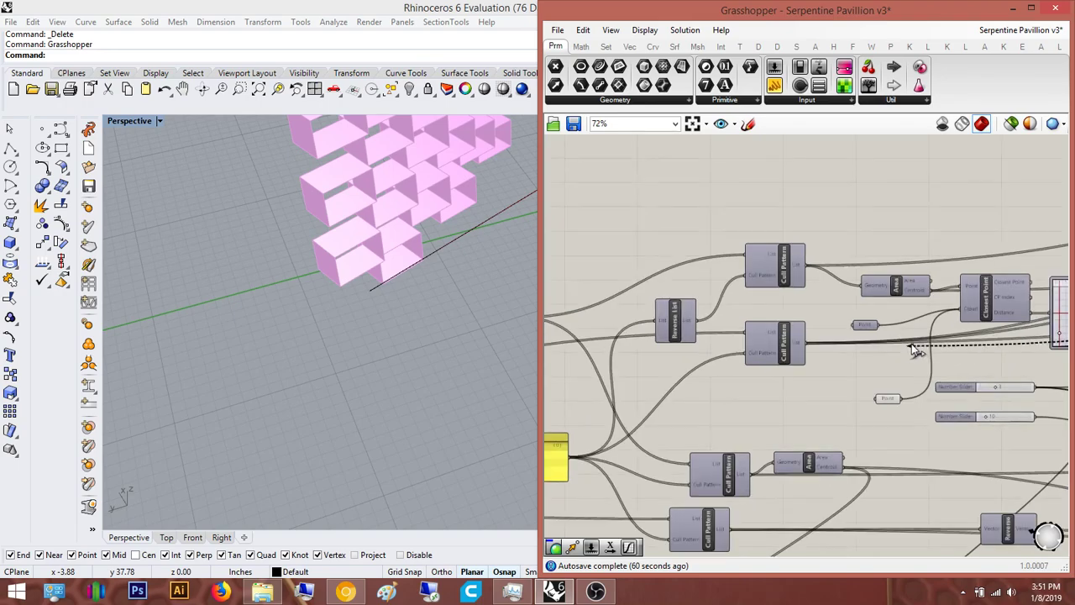
{"action": "scroll", "coordinate": [914, 349], "scroll_direction": "up", "scroll_amount": 3}
{"action": "scroll", "coordinate": [898, 435], "scroll_direction": "down", "scroll_amount": 8}
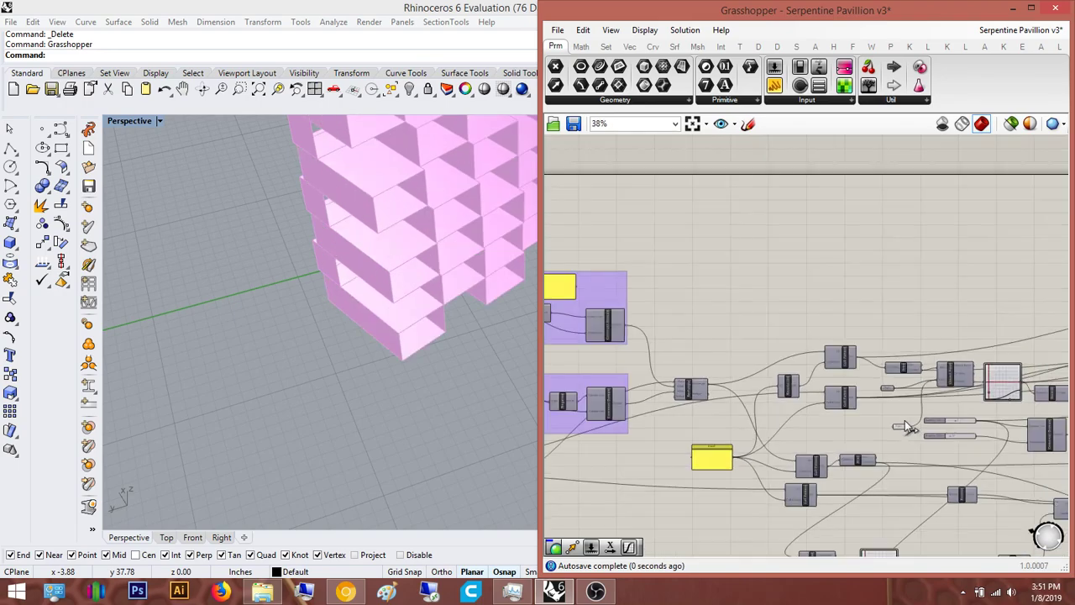
{"action": "scroll", "coordinate": [997, 421], "scroll_direction": "up", "scroll_amount": 3}
{"action": "scroll", "coordinate": [1018, 397], "scroll_direction": "down", "scroll_amount": 3}
{"action": "scroll", "coordinate": [753, 408], "scroll_direction": "up", "scroll_amount": 6}
{"action": "scroll", "coordinate": [753, 408], "scroll_direction": "up", "scroll_amount": 8}
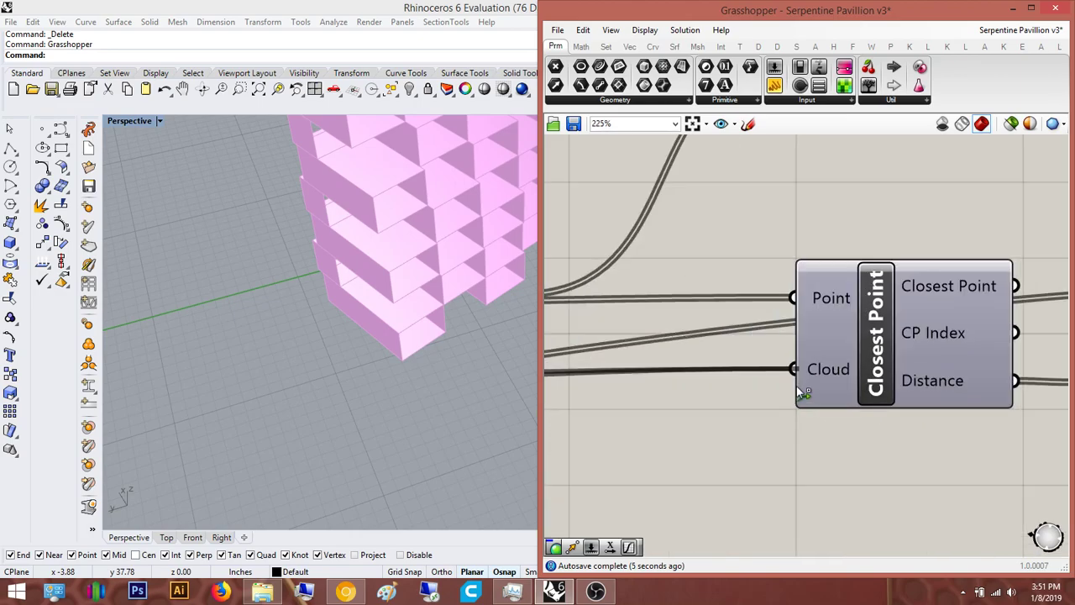
Examine the updated wall preview from several angles, from the base up to the upper rows
{"action": "right_click_drag", "start_coordinate": [372, 300], "coordinate": [340, 258]}
{"action": "scroll", "coordinate": [677, 413], "scroll_direction": "down", "scroll_amount": 5}
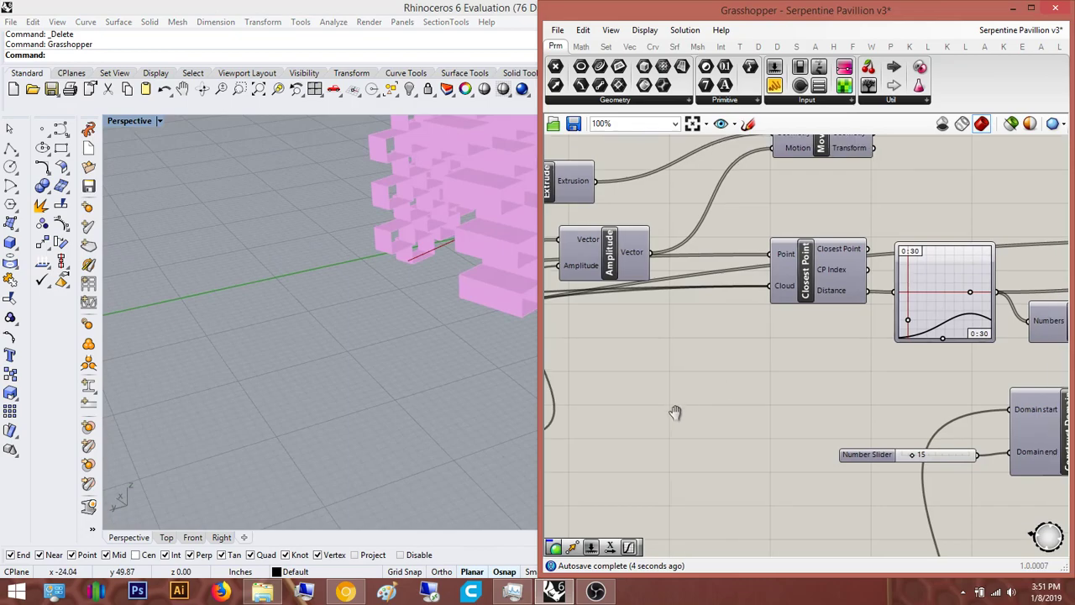
{"action": "right_click_drag", "start_coordinate": [370, 336], "coordinate": [396, 329]}
{"action": "scroll", "coordinate": [377, 260], "scroll_direction": "up", "scroll_amount": 8}
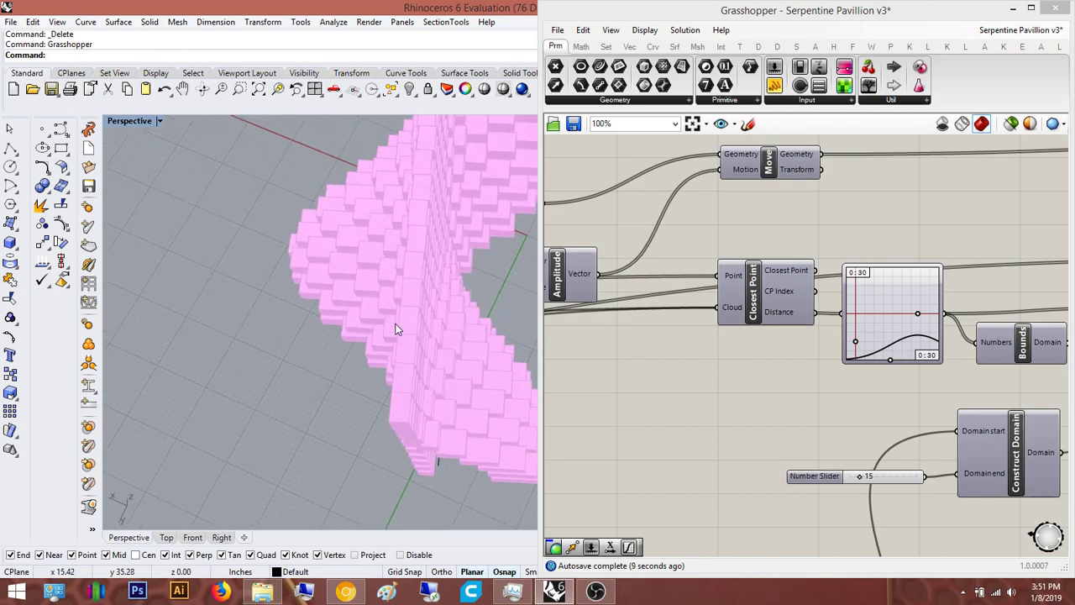
{"action": "scroll", "coordinate": [400, 400], "scroll_direction": "up", "scroll_amount": 6}
{"action": "scroll", "coordinate": [393, 403], "scroll_direction": "down", "scroll_amount": 10}
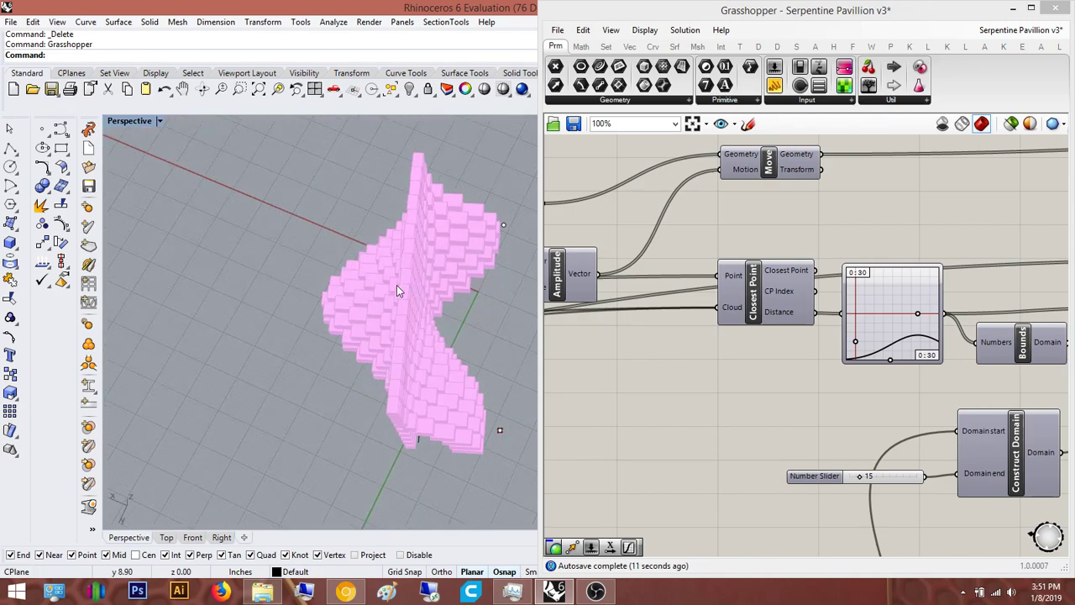
{"action": "right_click_drag", "start_coordinate": [396, 285], "coordinate": [436, 208]}
{"action": "scroll", "coordinate": [436, 209], "scroll_direction": "up", "scroll_amount": 4}
Try an upper limit of 25 for both X and Y in the downstream Graph Mapper and check the wall's base
{"action": "right_click_drag", "start_coordinate": [809, 336], "coordinate": [787, 348]}
{"action": "left_click", "coordinate": [880, 312]}
{"action": "right_click_drag", "start_coordinate": [872, 360], "coordinate": [734, 377]}
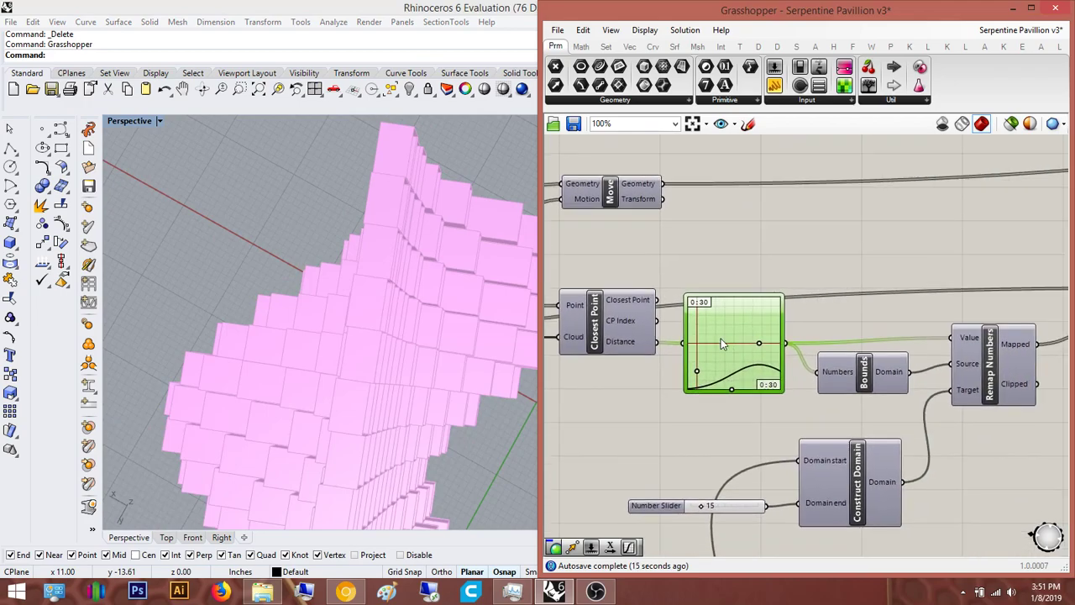
{"action": "scroll", "coordinate": [723, 341], "scroll_direction": "up", "scroll_amount": 2}
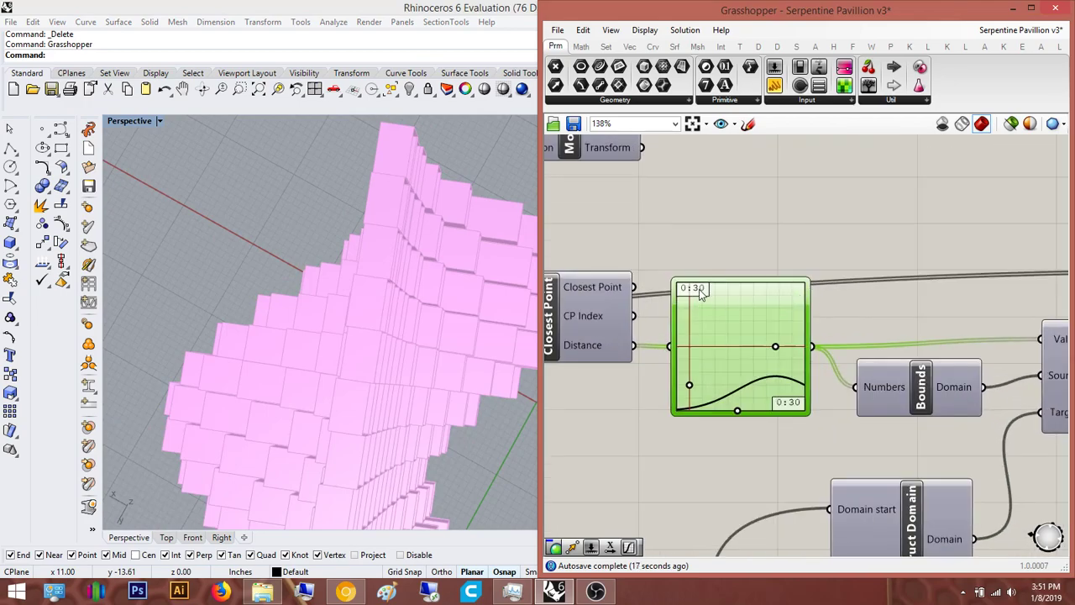
{"action": "right_click_drag", "start_coordinate": [390, 282], "coordinate": [249, 242]}
{"action": "scroll", "coordinate": [293, 278], "scroll_direction": "down", "scroll_amount": 4}
{"action": "right_click_drag", "start_coordinate": [293, 278], "coordinate": [369, 252]}
{"action": "scroll", "coordinate": [857, 304], "scroll_direction": "up", "scroll_amount": 3}
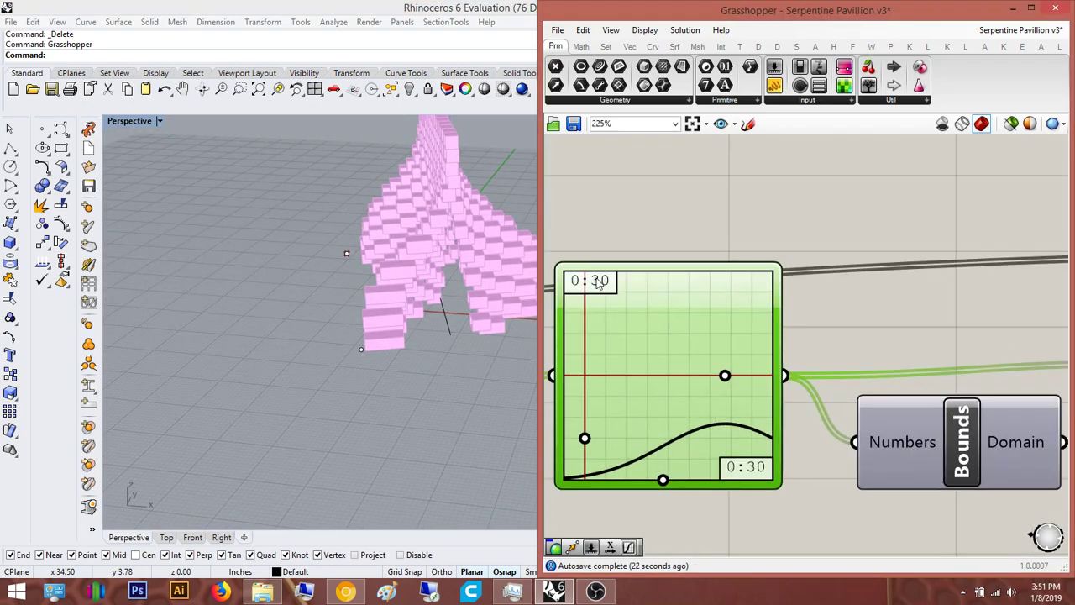
{"action": "double_click", "coordinate": [598, 284]}
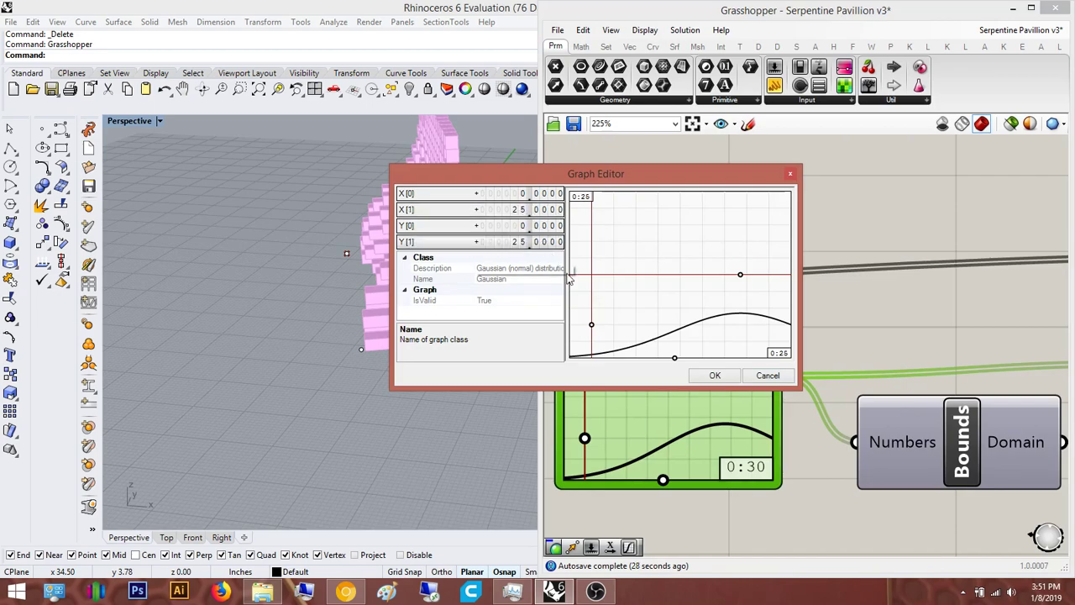
{"action": "left_click", "coordinate": [714, 376]}
{"action": "left_click", "coordinate": [813, 207]}
{"action": "scroll", "coordinate": [338, 236], "scroll_direction": "up", "scroll_amount": 8}
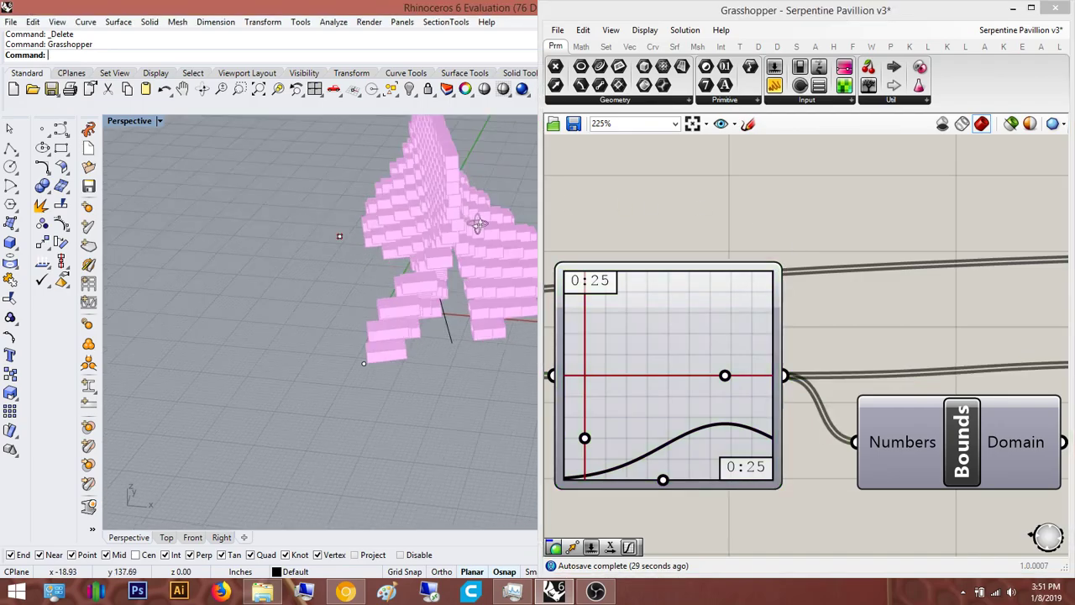
{"action": "right_click_drag", "start_coordinate": [423, 245], "coordinate": [451, 200]}
{"action": "scroll", "coordinate": [456, 192], "scroll_direction": "down", "scroll_amount": 5}
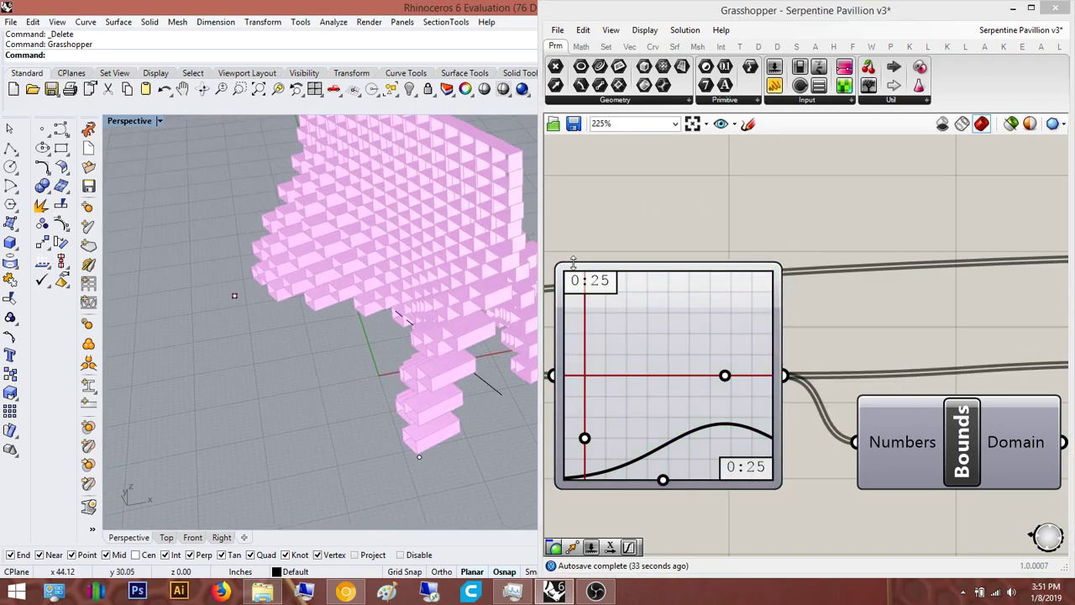
Set the Graph Mapper's X and Y upper limits to 30 and check the wall's shape
{"action": "double_click", "coordinate": [611, 285]}
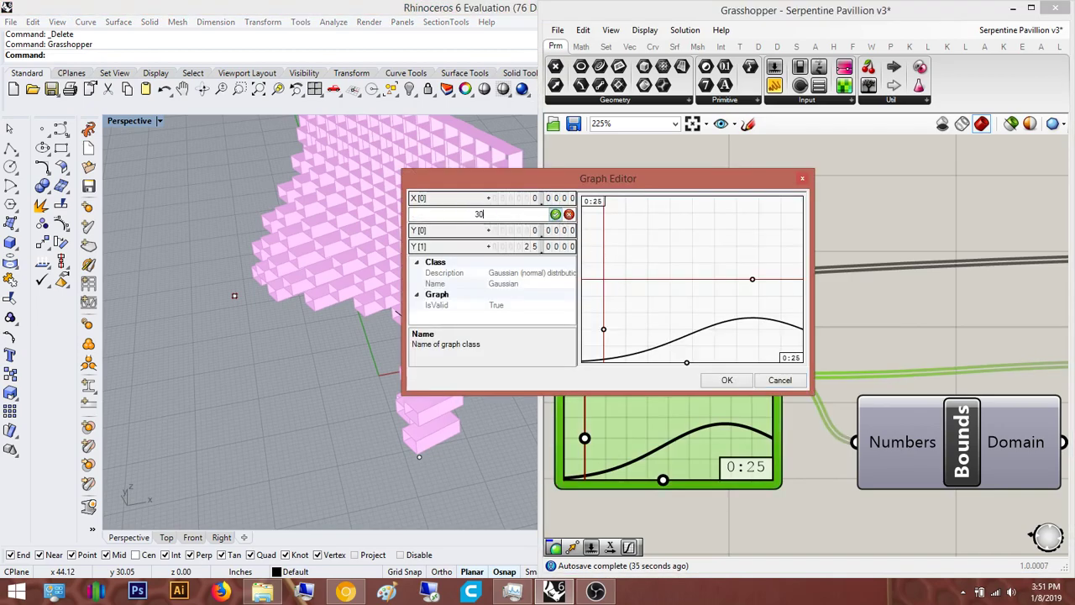
{"action": "left_click", "coordinate": [727, 379]}
{"action": "right_click_drag", "start_coordinate": [492, 355], "coordinate": [254, 365]}
{"action": "scroll", "coordinate": [386, 323], "scroll_direction": "down", "scroll_amount": 6}
{"action": "scroll", "coordinate": [364, 322], "scroll_direction": "up", "scroll_amount": 4}
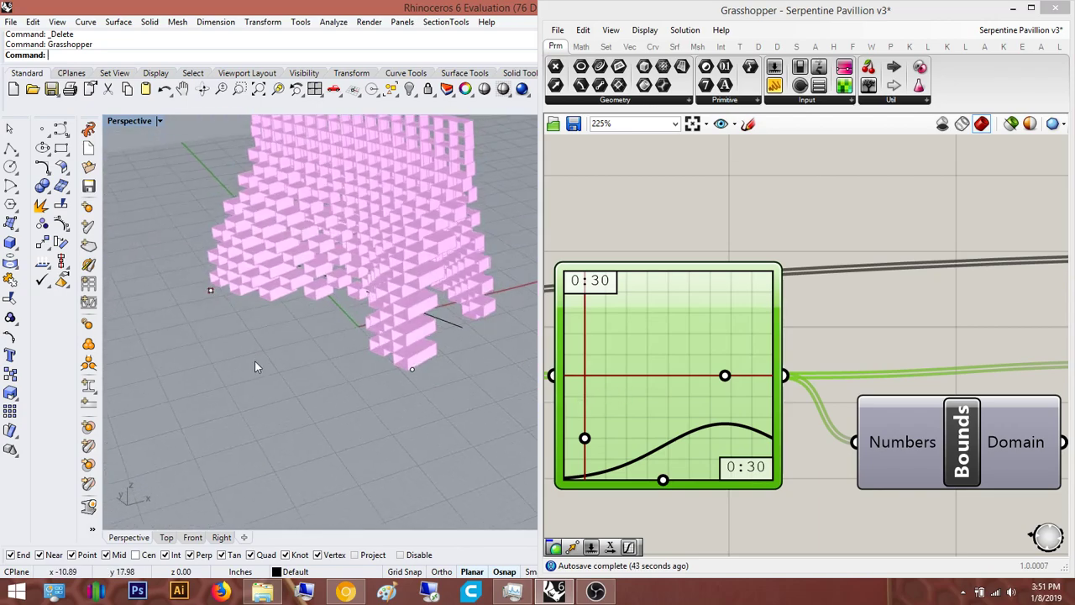
Save the Serpentine Pavillion v3 definition
{"action": "right_click_drag", "start_coordinate": [821, 334], "coordinate": [974, 293]}
{"action": "scroll", "coordinate": [834, 370], "scroll_direction": "down", "scroll_amount": 5}
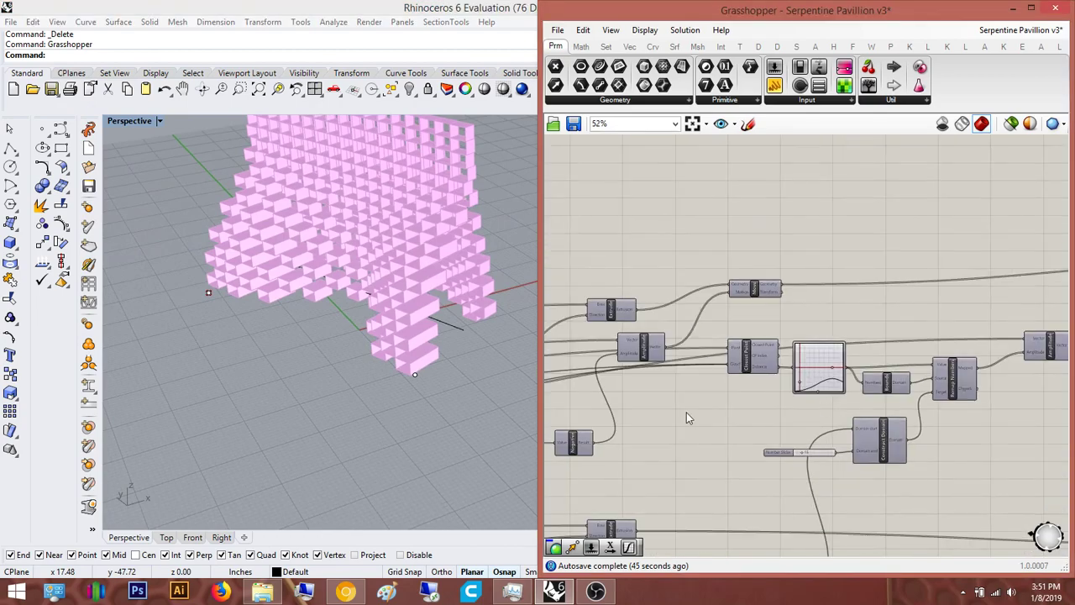
{"action": "scroll", "coordinate": [722, 410], "scroll_direction": "down", "scroll_amount": 2}
{"action": "scroll", "coordinate": [793, 387], "scroll_direction": "down", "scroll_amount": 1}
{"action": "right_click_drag", "start_coordinate": [792, 388], "coordinate": [881, 392]}
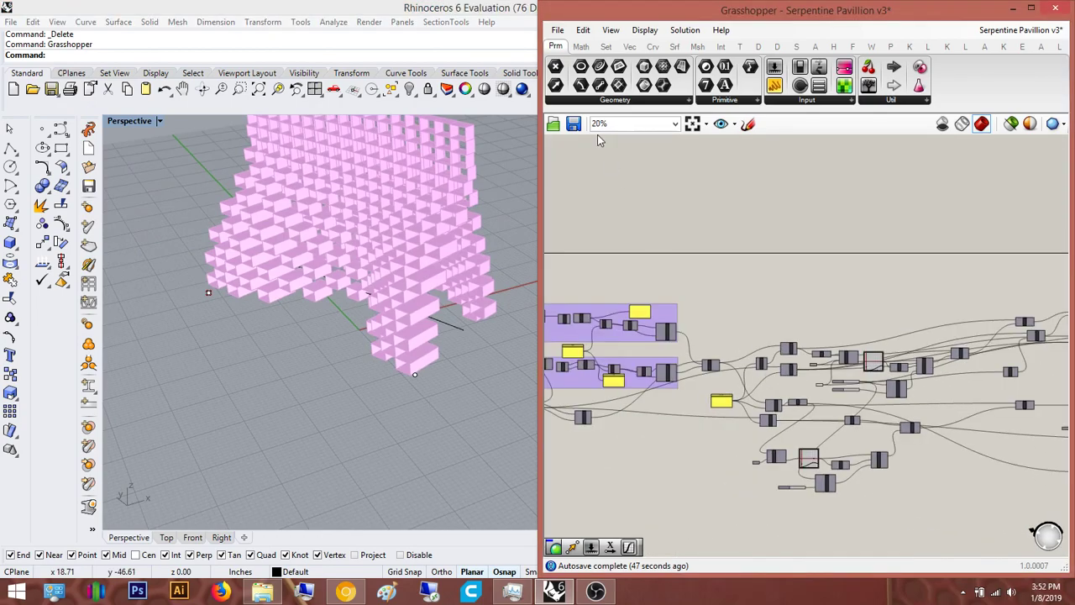
Raise the Number Slider driving Divide Surface's U and V counts to 20 and finally to 24
{"action": "scroll", "coordinate": [732, 363], "scroll_direction": "up", "scroll_amount": 8}
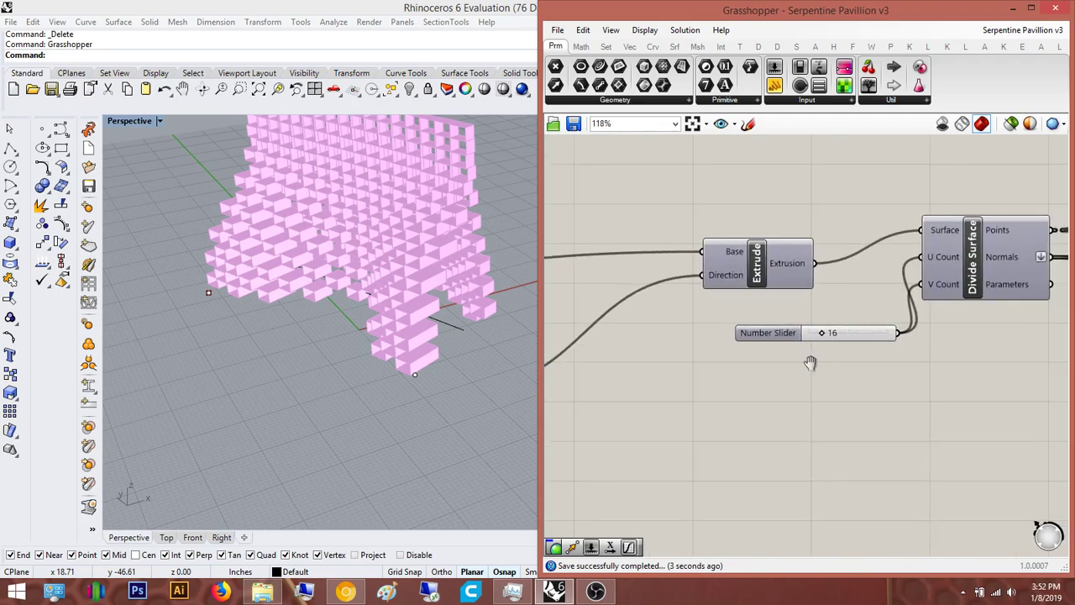
{"action": "scroll", "coordinate": [808, 349], "scroll_direction": "up", "scroll_amount": 3}
{"action": "double_click", "coordinate": [806, 332]}
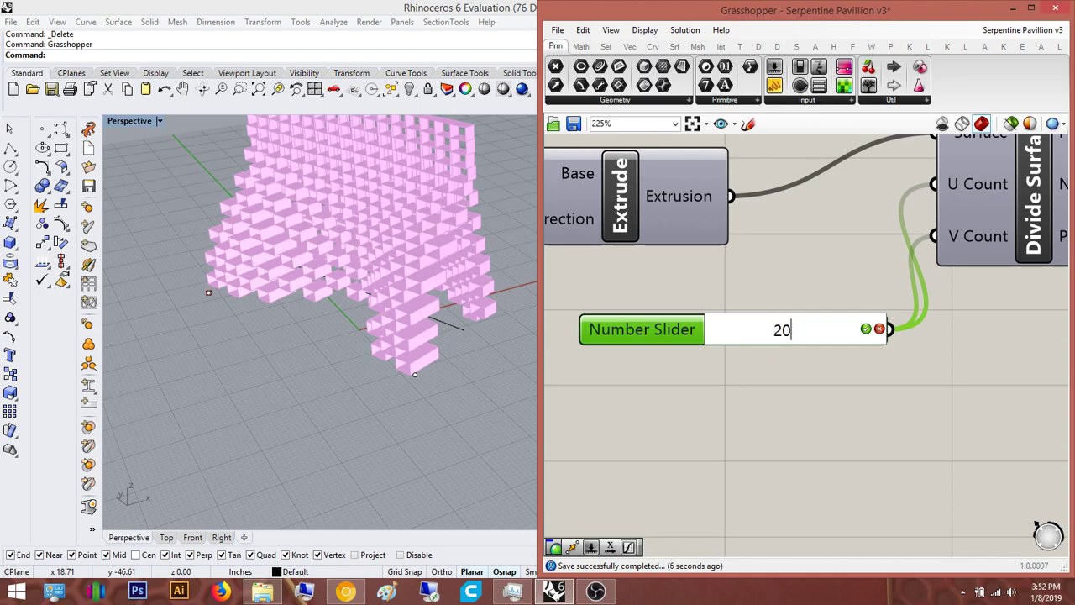
{"action": "key", "text": "Return"}
{"action": "double_click", "coordinate": [804, 325]}
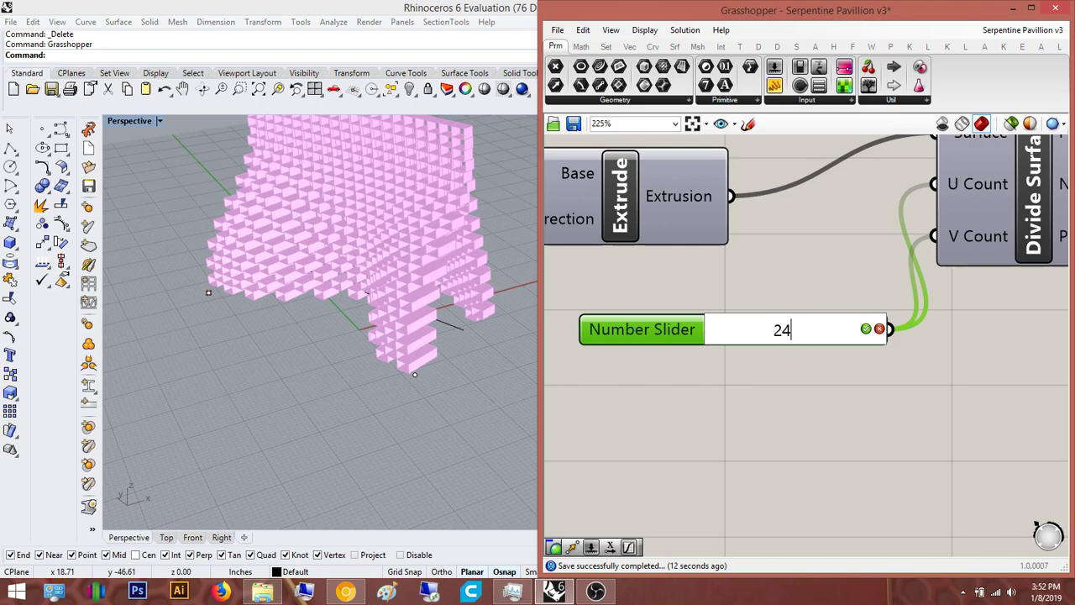
Examine the denser wall from afar and close up, checking how the blocks overlap and line up
{"action": "right_click_drag", "start_coordinate": [381, 224], "coordinate": [305, 386]}
{"action": "scroll", "coordinate": [347, 309], "scroll_direction": "down", "scroll_amount": 5}
{"action": "scroll", "coordinate": [398, 335], "scroll_direction": "up", "scroll_amount": 6}
{"action": "scroll", "coordinate": [406, 328], "scroll_direction": "down", "scroll_amount": 6}
{"action": "scroll", "coordinate": [420, 277], "scroll_direction": "up", "scroll_amount": 4}
{"action": "scroll", "coordinate": [503, 329], "scroll_direction": "up", "scroll_amount": 5}
{"action": "scroll", "coordinate": [353, 254], "scroll_direction": "up", "scroll_amount": 3}
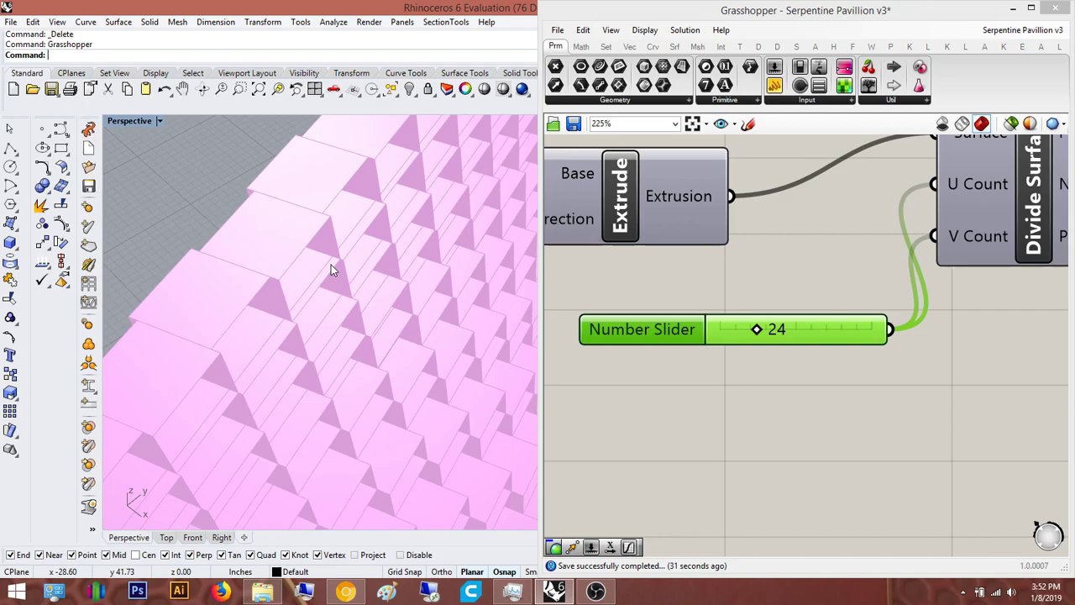
{"action": "right_click_drag", "start_coordinate": [403, 242], "coordinate": [372, 232]}
{"action": "scroll", "coordinate": [387, 252], "scroll_direction": "down", "scroll_amount": 6}
{"action": "scroll", "coordinate": [415, 319], "scroll_direction": "up", "scroll_amount": 4}
{"action": "right_click_drag", "start_coordinate": [408, 288], "coordinate": [442, 306]}
{"action": "scroll", "coordinate": [420, 309], "scroll_direction": "down", "scroll_amount": 2}
Switch to the browser and enlarge the Serpentine Galleries photo of the 2016 pavilion in the image results
{"action": "left_click", "coordinate": [345, 592]}
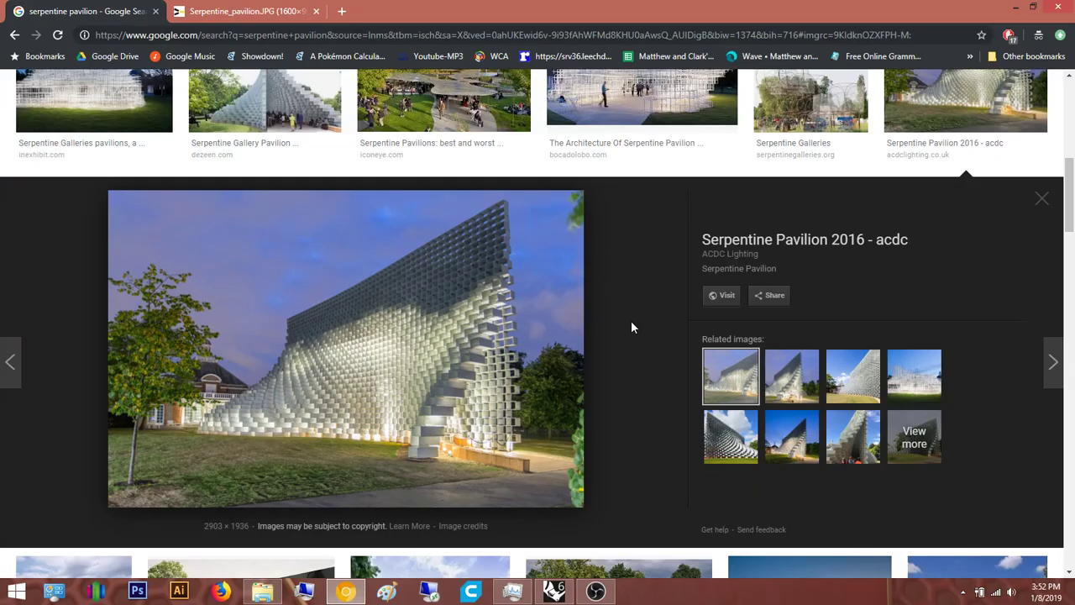
{"action": "scroll", "coordinate": [614, 285], "scroll_direction": "up", "scroll_amount": 6}
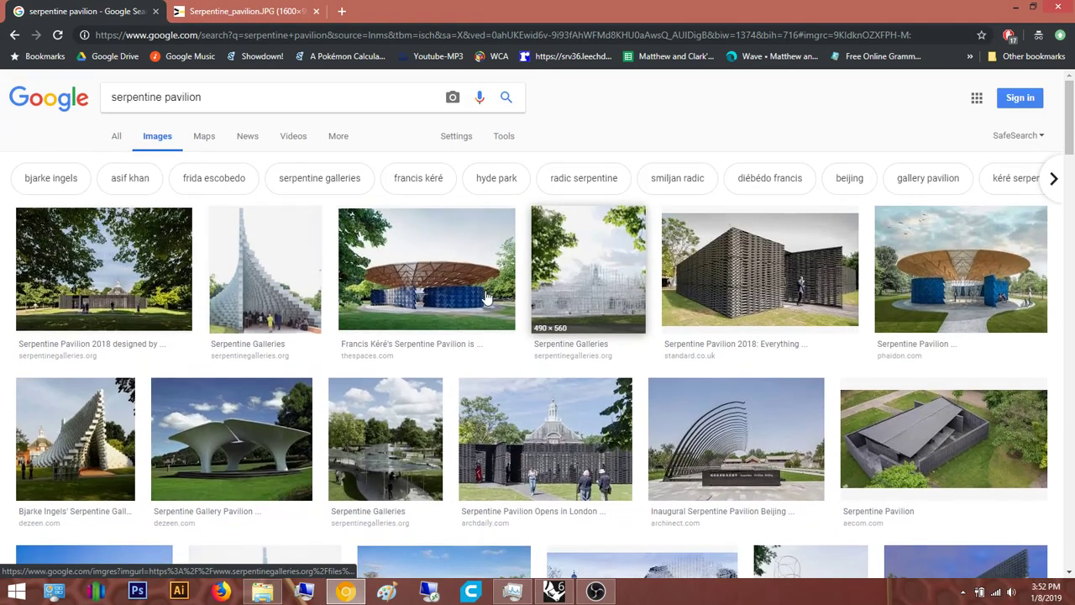
{"action": "left_click", "coordinate": [306, 287]}
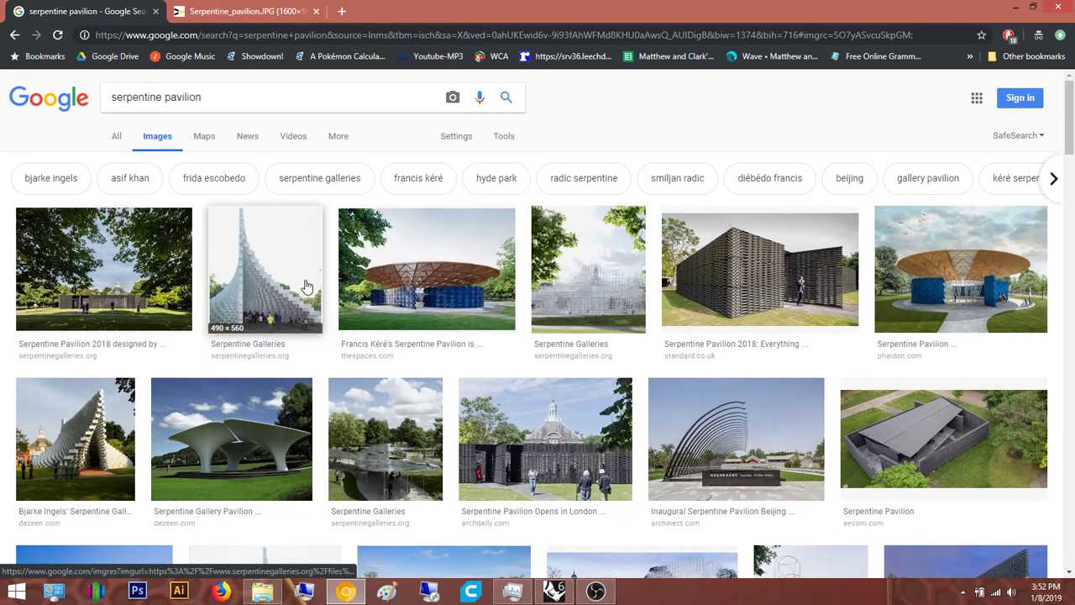
{"action": "left_click", "coordinate": [306, 288]}
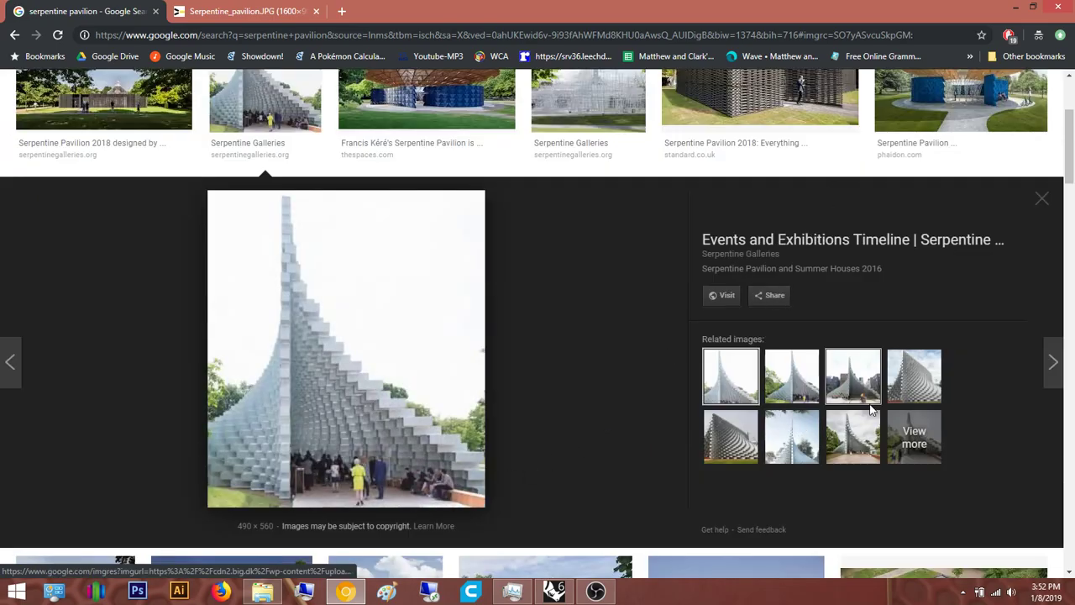
Browse further pavilion reference images, enlarging the Toronto construction photo and the Graham Foundation interior photo
{"action": "scroll", "coordinate": [827, 422], "scroll_direction": "down", "scroll_amount": 10}
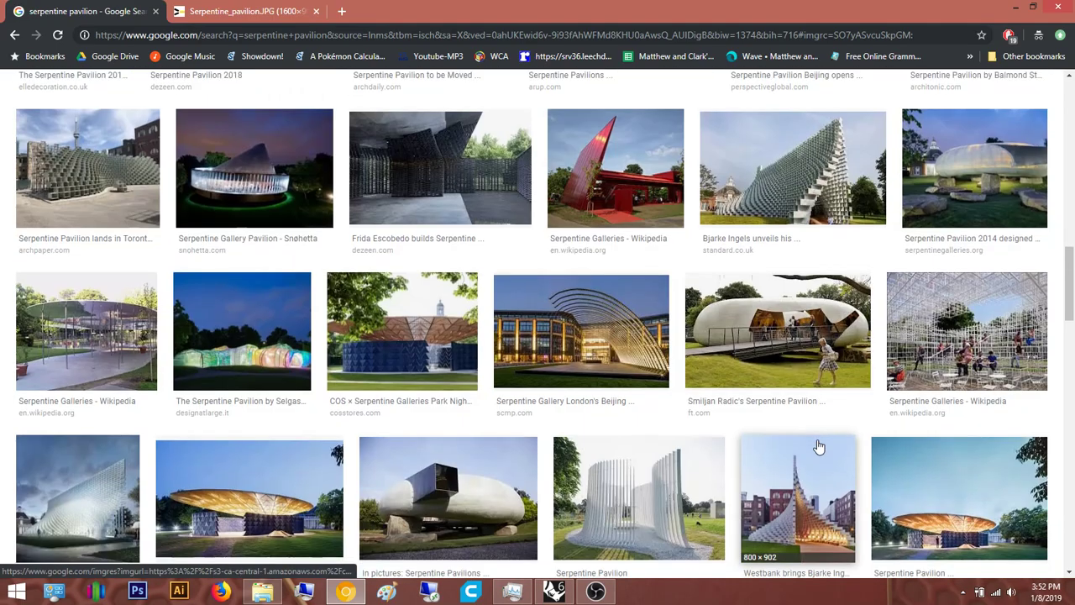
{"action": "scroll", "coordinate": [819, 445], "scroll_direction": "down", "scroll_amount": 4}
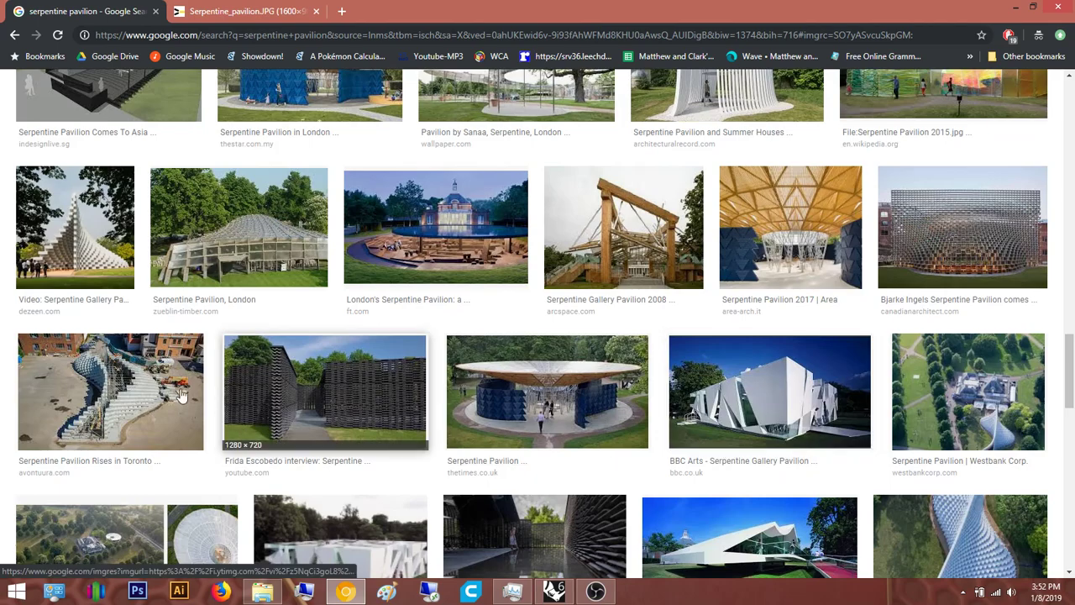
{"action": "left_click", "coordinate": [165, 388]}
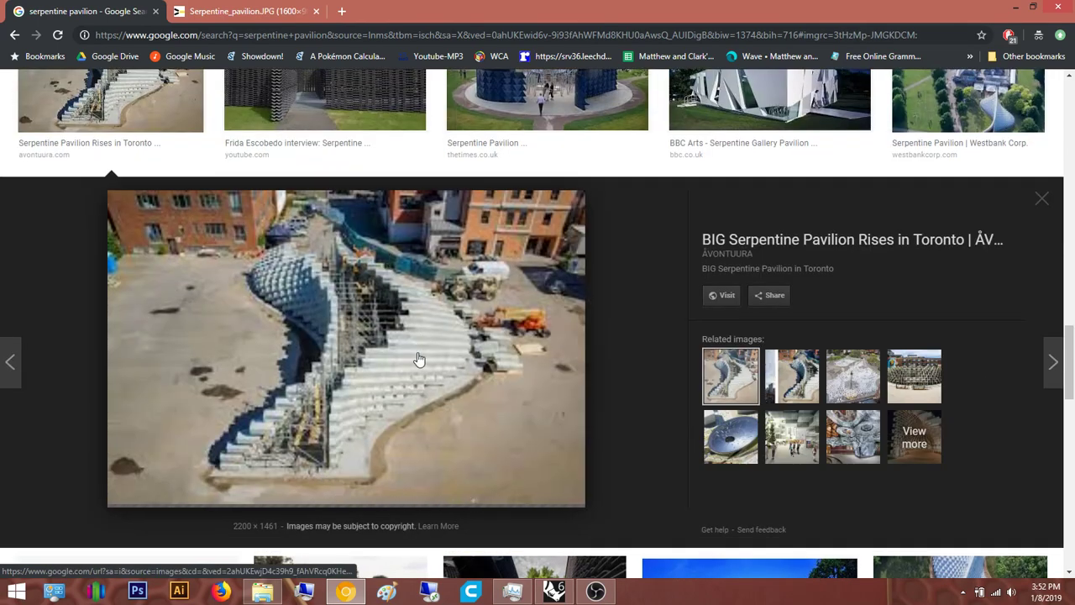
{"action": "scroll", "coordinate": [516, 374], "scroll_direction": "down", "scroll_amount": 3}
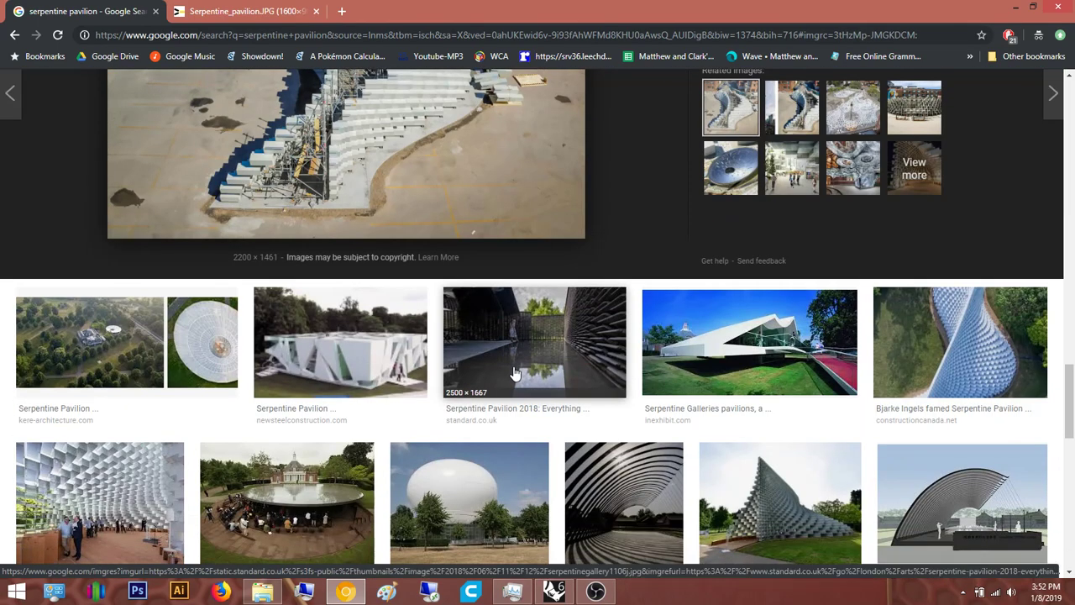
{"action": "scroll", "coordinate": [515, 372], "scroll_direction": "down", "scroll_amount": 1}
{"action": "left_click", "coordinate": [141, 424]}
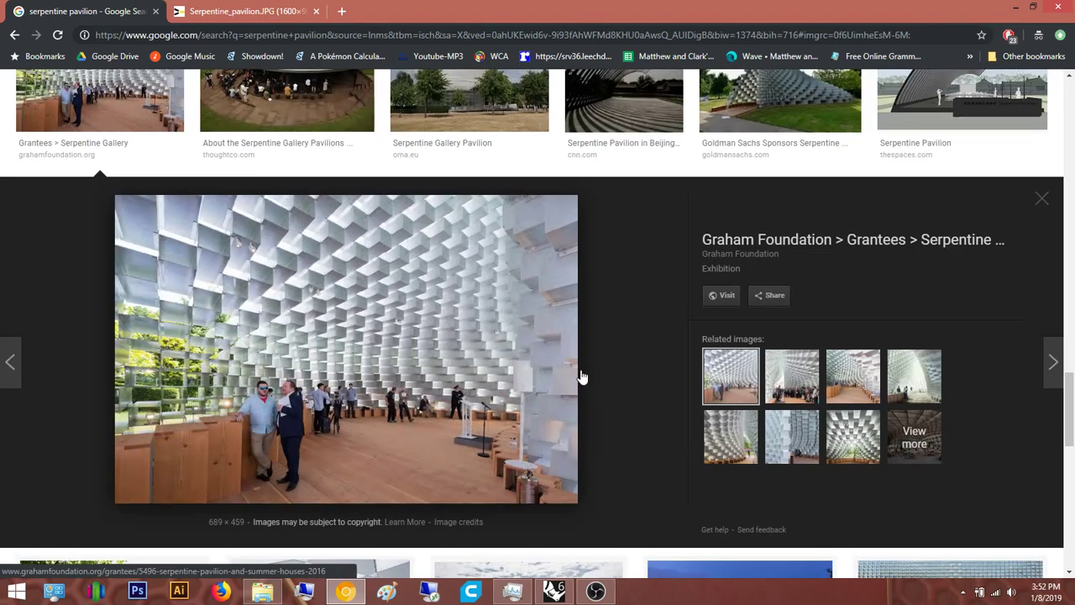
{"action": "scroll", "coordinate": [780, 435], "scroll_direction": "down", "scroll_amount": 2}
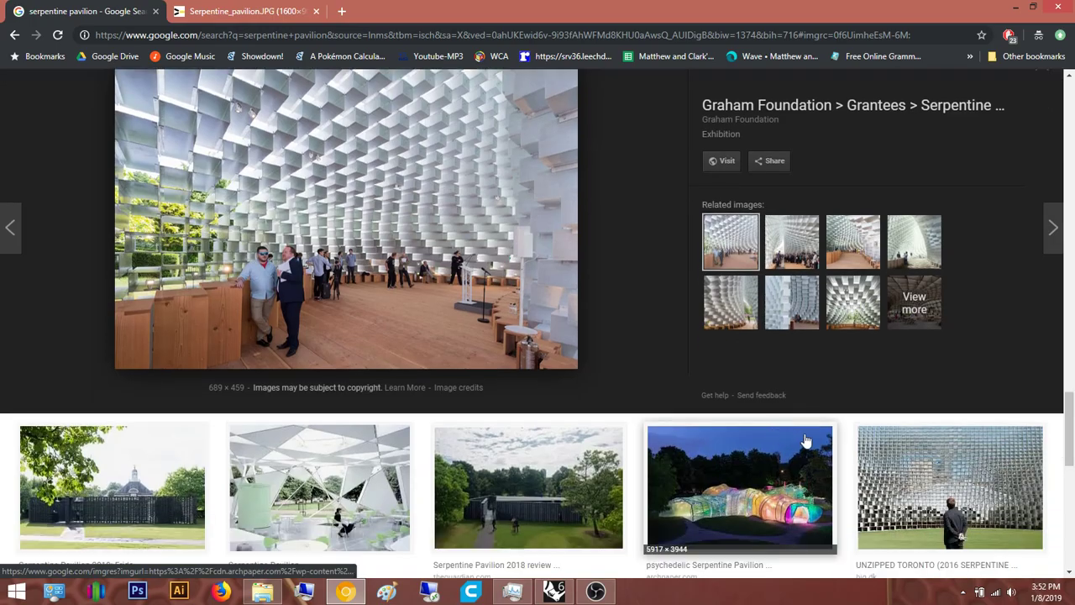
{"action": "scroll", "coordinate": [852, 439], "scroll_direction": "down", "scroll_amount": 5}
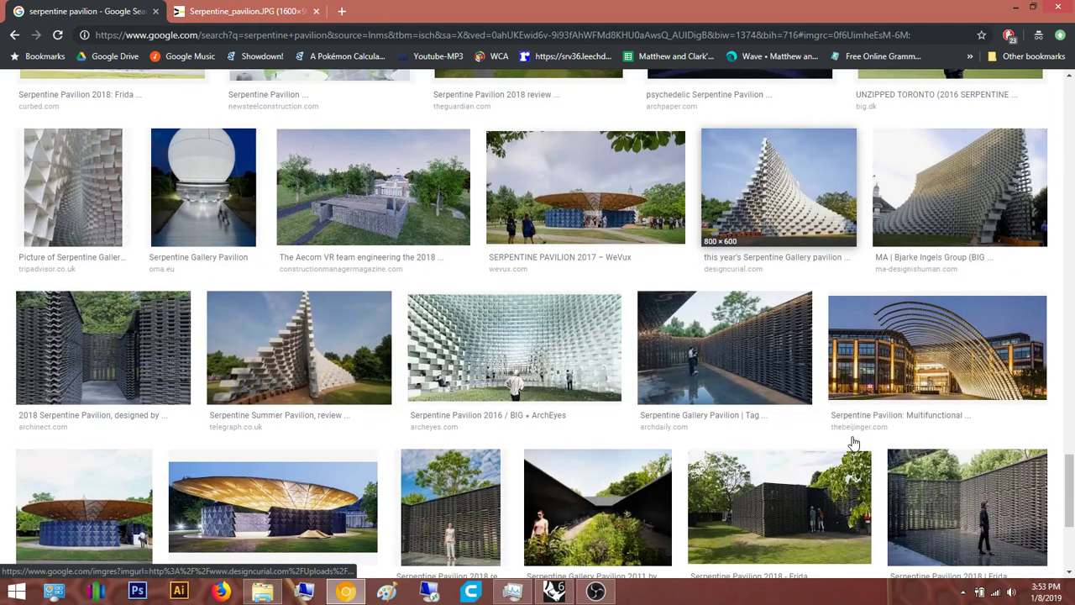
Enlarge the Icon Magazine collage of Serpentine Pavilions in the image results and return to the Rhino model
{"action": "scroll", "coordinate": [281, 374], "scroll_direction": "down", "scroll_amount": 5}
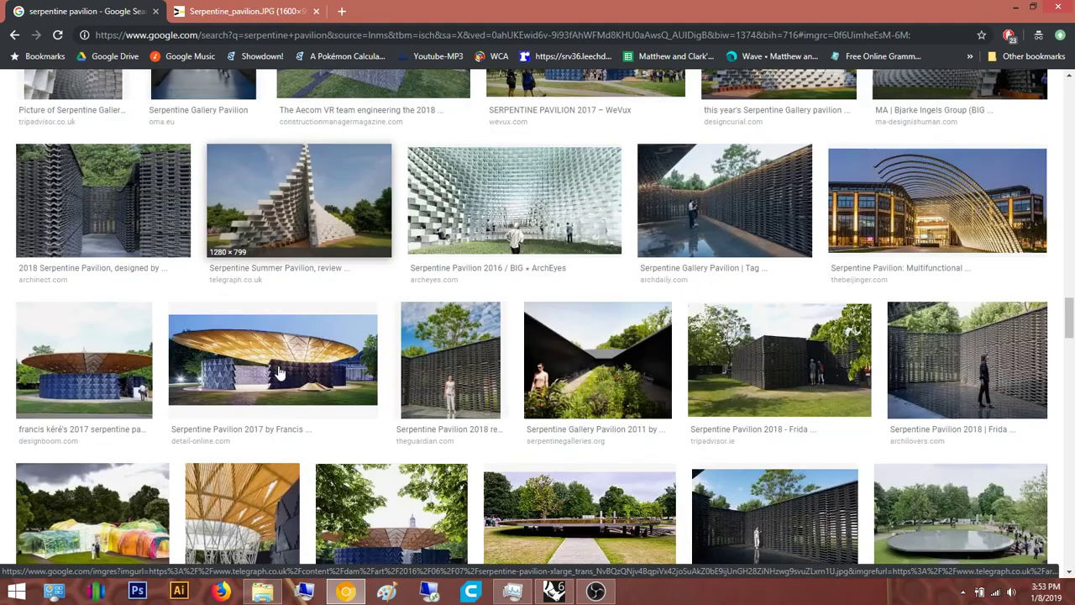
{"action": "left_click", "coordinate": [598, 374]}
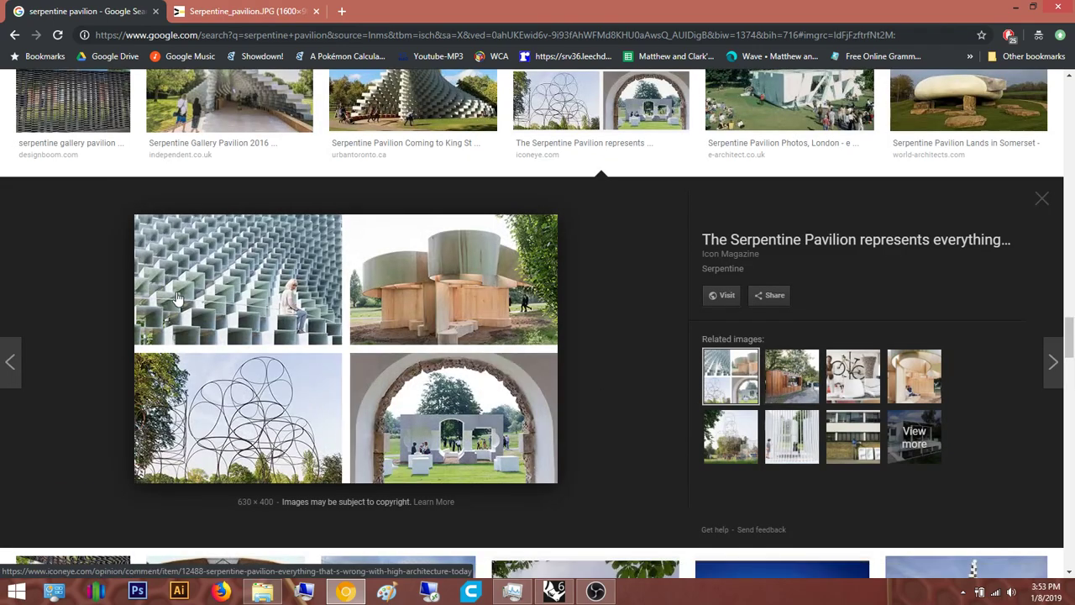
{"action": "left_click", "coordinate": [1015, 6]}
Examine the block wall close up and from several sides, comparing its overlaps and overall shape with the reference photos
{"action": "right_click_drag", "start_coordinate": [461, 255], "coordinate": [282, 288]}
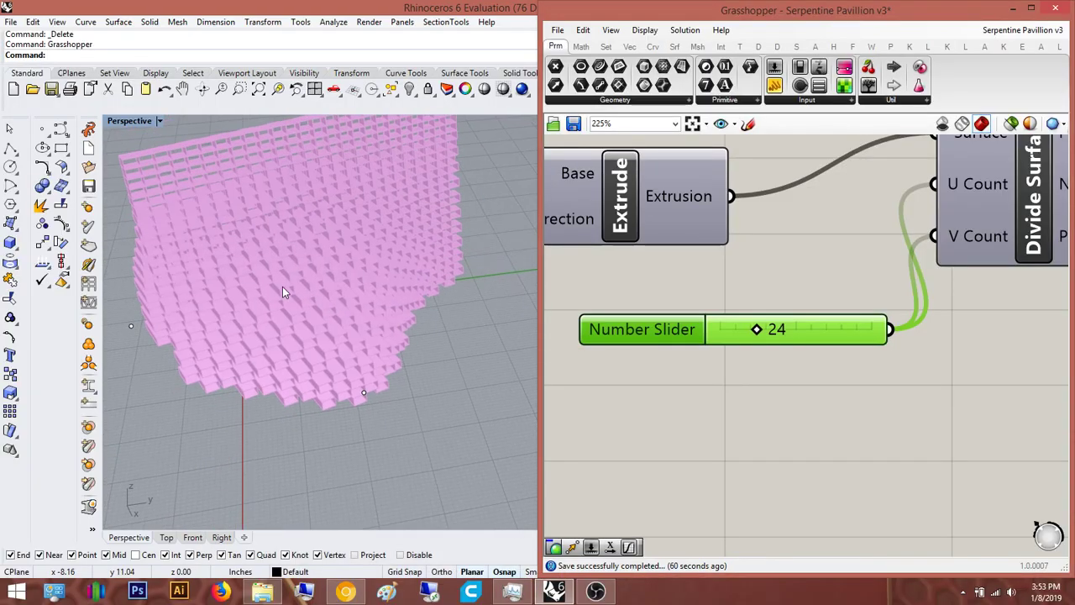
{"action": "scroll", "coordinate": [300, 277], "scroll_direction": "up", "scroll_amount": 8}
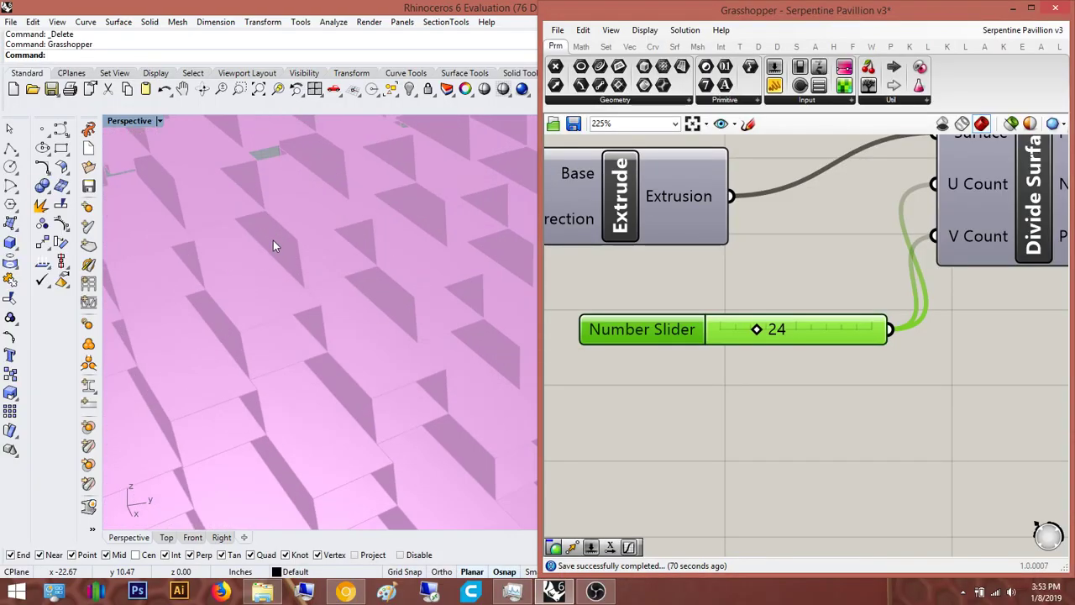
{"action": "right_click_drag", "start_coordinate": [252, 266], "coordinate": [308, 176]}
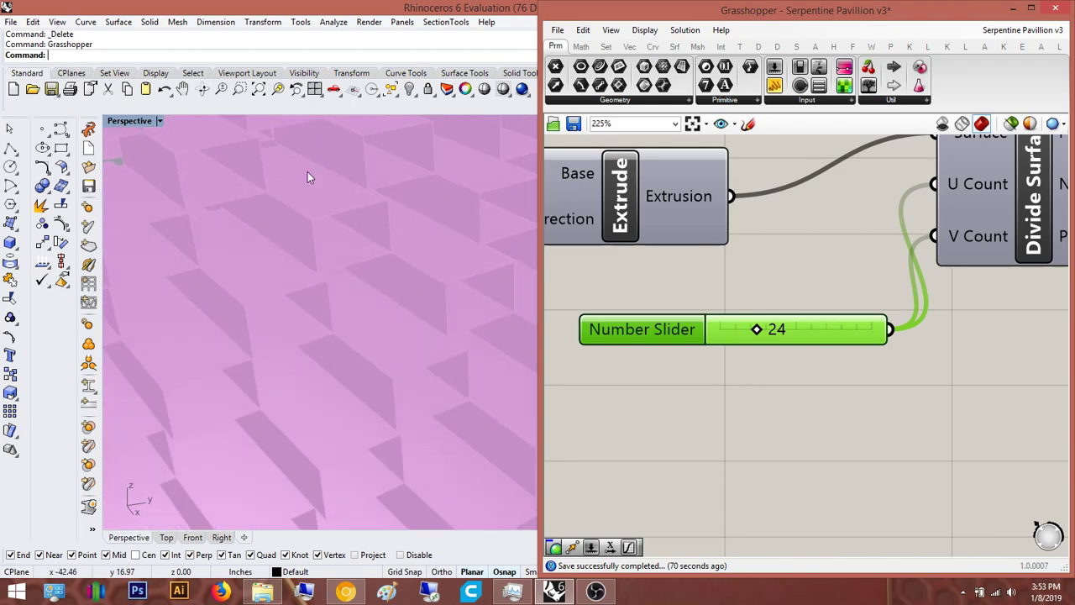
{"action": "scroll", "coordinate": [250, 257], "scroll_direction": "down", "scroll_amount": 10}
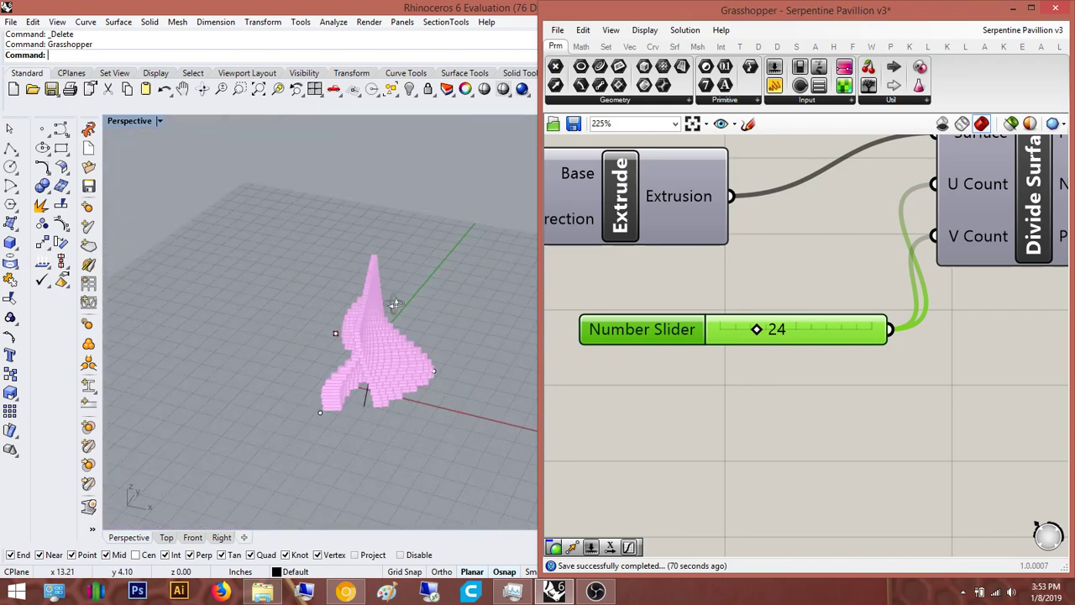
{"action": "scroll", "coordinate": [404, 228], "scroll_direction": "up", "scroll_amount": 7}
{"action": "right_click_drag", "start_coordinate": [398, 245], "coordinate": [418, 288]}
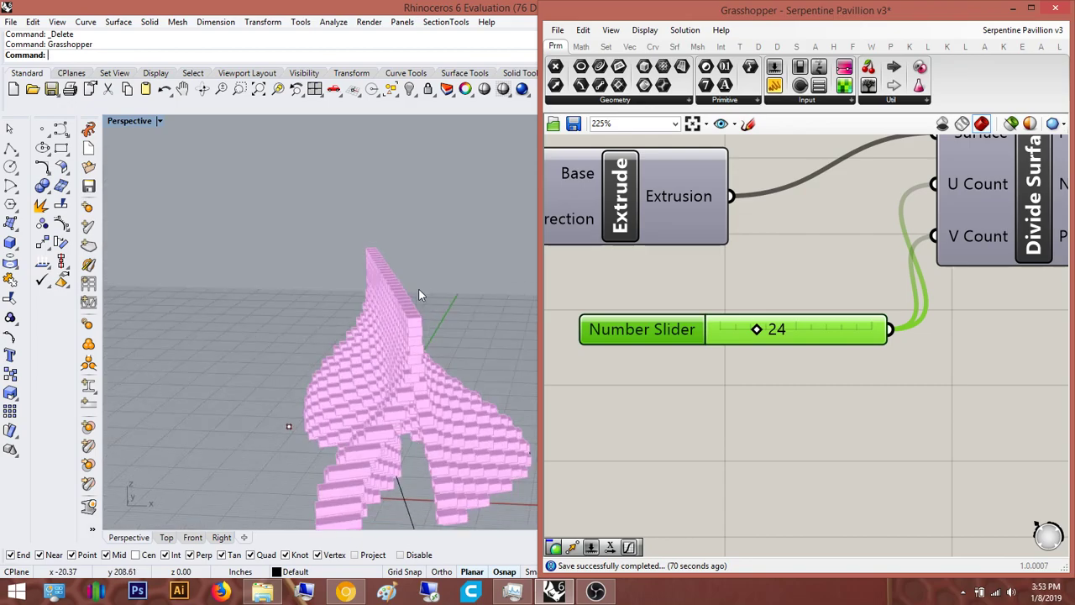
{"action": "scroll", "coordinate": [414, 300], "scroll_direction": "down", "scroll_amount": 7}
{"action": "right_click_drag", "start_coordinate": [393, 322], "coordinate": [427, 332]}
Save the Grasshopper definition and set the Perspective viewport to Rendered display mode
{"action": "left_click", "coordinate": [574, 123]}
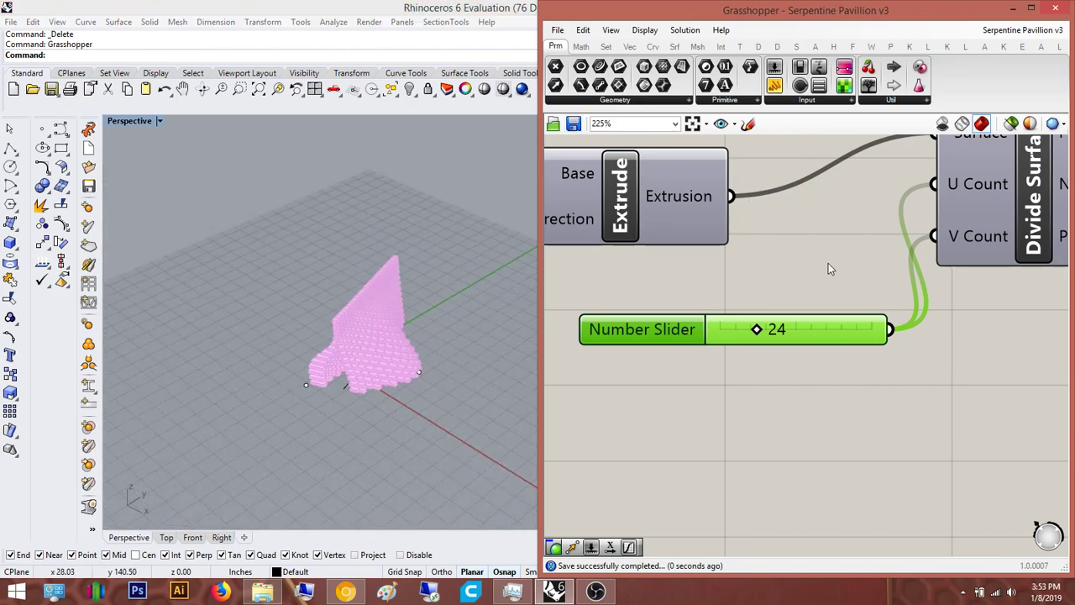
{"action": "right_click_drag", "start_coordinate": [572, 256], "coordinate": [554, 256]}
{"action": "left_click", "coordinate": [160, 122]}
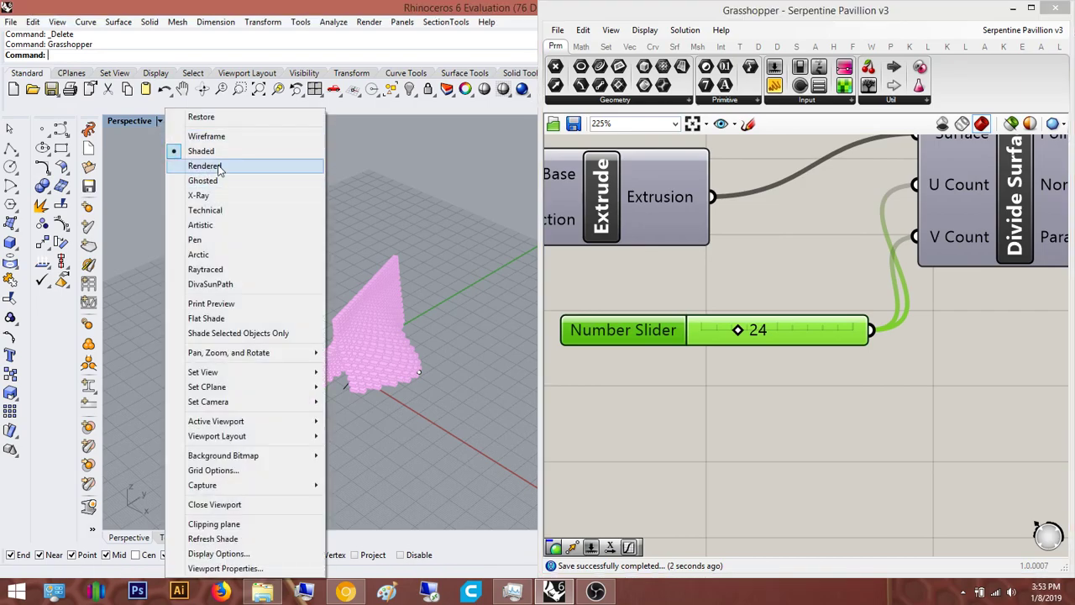
{"action": "left_click", "coordinate": [206, 166]}
Examine the rendered pavilion from outside and close up, checking the wall openings and the stacked blocks
{"action": "right_click_drag", "start_coordinate": [228, 316], "coordinate": [446, 280]}
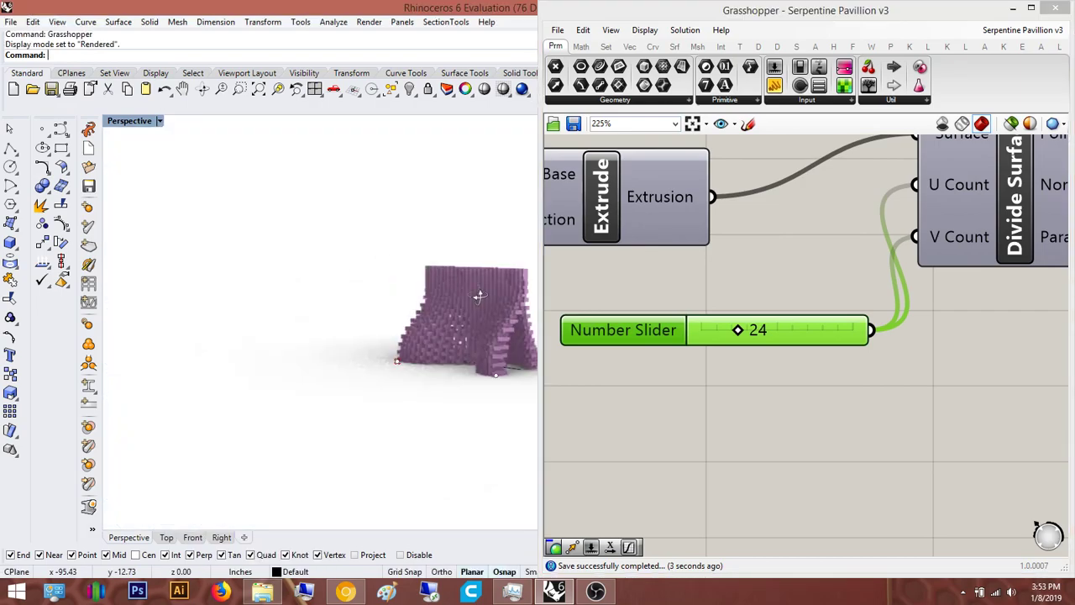
{"action": "scroll", "coordinate": [482, 310], "scroll_direction": "up", "scroll_amount": 5}
{"action": "right_click_drag", "start_coordinate": [488, 331], "coordinate": [267, 269]}
{"action": "scroll", "coordinate": [243, 321], "scroll_direction": "up", "scroll_amount": 5}
{"action": "scroll", "coordinate": [267, 270], "scroll_direction": "down", "scroll_amount": 6}
{"action": "right_click_drag", "start_coordinate": [365, 295], "coordinate": [317, 396], "text": "shift"}
{"action": "scroll", "coordinate": [306, 341], "scroll_direction": "up", "scroll_amount": 6}
{"action": "scroll", "coordinate": [306, 367], "scroll_direction": "down", "scroll_amount": 10}
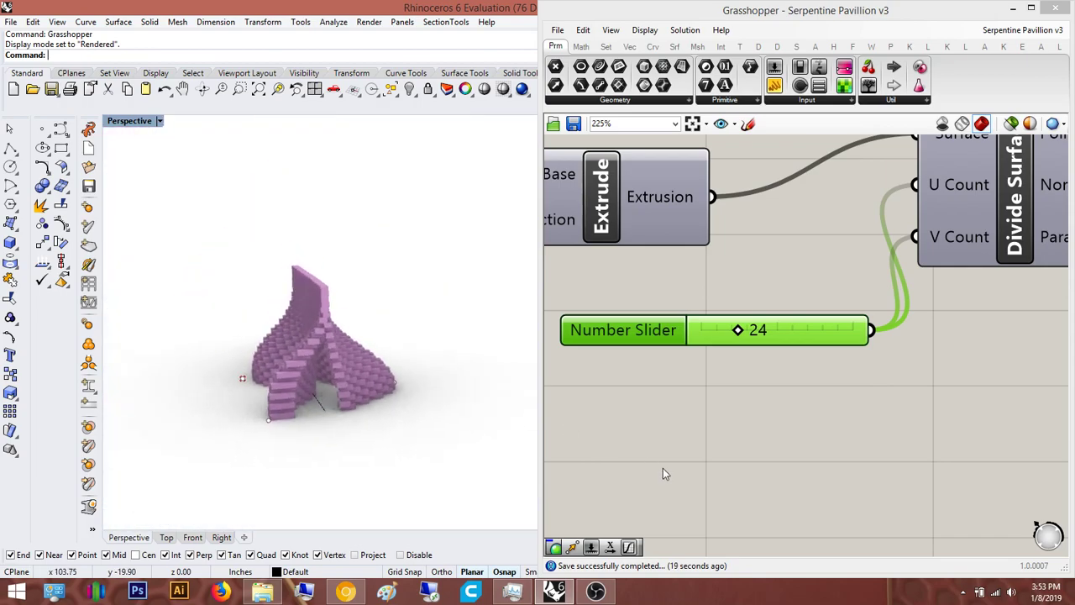
Delete the separate Point parameter that feeds the Cloud input of the second Closest Point component
{"action": "left_click", "coordinate": [729, 459]}
{"action": "scroll", "coordinate": [729, 459], "scroll_direction": "down", "scroll_amount": 6}
{"action": "right_click_drag", "start_coordinate": [952, 396], "coordinate": [588, 456]}
{"action": "right_click_drag", "start_coordinate": [999, 424], "coordinate": [763, 431]}
{"action": "right_click_drag", "start_coordinate": [833, 426], "coordinate": [679, 417]}
{"action": "right_click_drag", "start_coordinate": [902, 434], "coordinate": [638, 442]}
{"action": "right_click_drag", "start_coordinate": [712, 430], "coordinate": [864, 382]}
{"action": "right_click_drag", "start_coordinate": [888, 429], "coordinate": [983, 431]}
{"action": "scroll", "coordinate": [956, 510], "scroll_direction": "up", "scroll_amount": 2}
{"action": "right_click_drag", "start_coordinate": [921, 500], "coordinate": [821, 397]}
{"action": "scroll", "coordinate": [844, 388], "scroll_direction": "up", "scroll_amount": 6}
{"action": "left_click_drag", "start_coordinate": [856, 423], "coordinate": [753, 319]}
{"action": "right_click_drag", "start_coordinate": [859, 354], "coordinate": [872, 399]}
{"action": "key", "text": "Delete"}
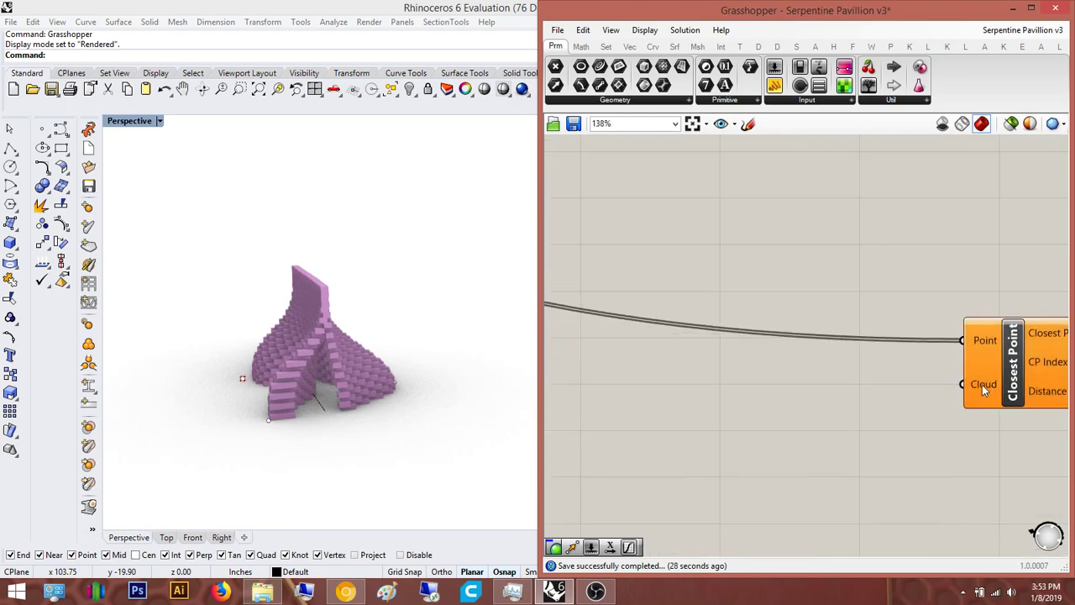
Connect the first Closest Point's Point parameter to the second Closest Point's Cloud input so both share the attractor points
{"action": "scroll", "coordinate": [958, 353], "scroll_direction": "down", "scroll_amount": 6}
{"action": "scroll", "coordinate": [1015, 330], "scroll_direction": "down", "scroll_amount": 3}
{"action": "left_click_drag", "start_coordinate": [1016, 330], "coordinate": [777, 344]}
{"action": "scroll", "coordinate": [811, 330], "scroll_direction": "up", "scroll_amount": 7}
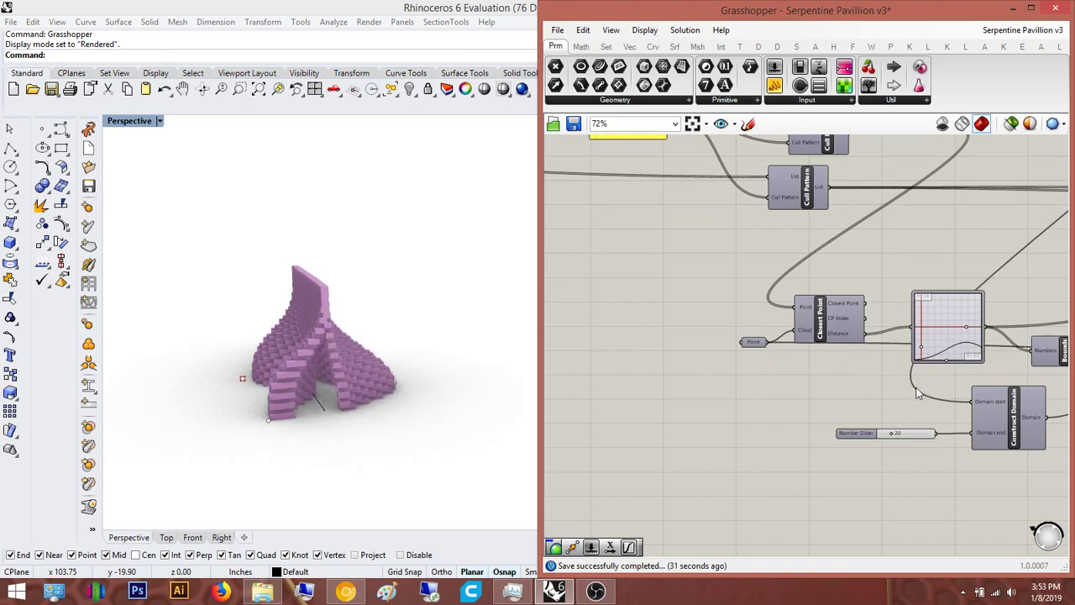
Try rotating the base line under the pavilion about its vertical axis, and undo that rotation
{"action": "right_click_drag", "start_coordinate": [403, 363], "coordinate": [294, 391]}
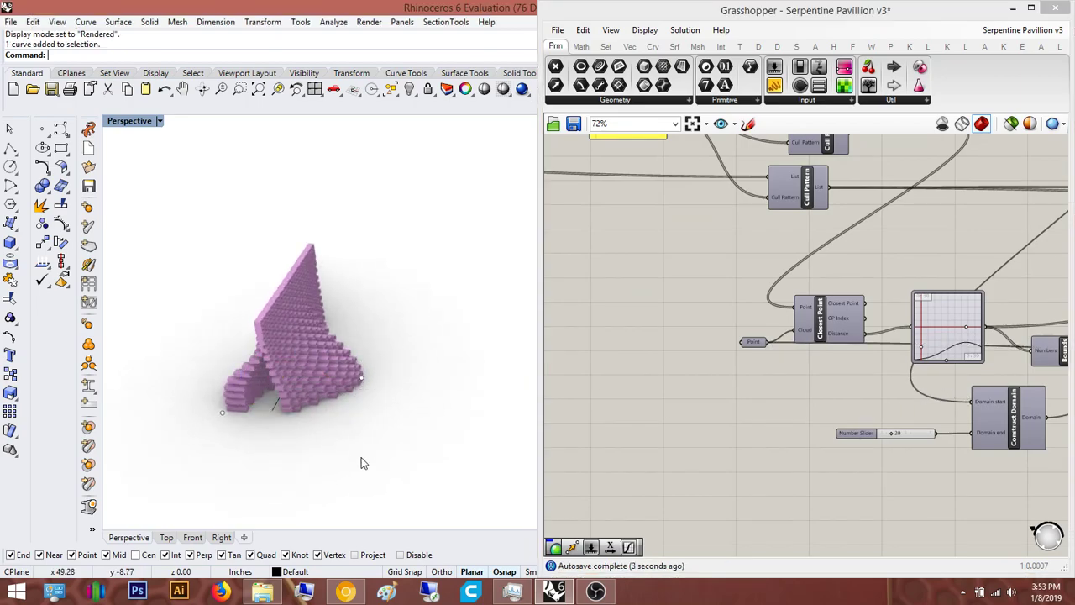
{"action": "right_click_drag", "start_coordinate": [311, 468], "coordinate": [335, 510]}
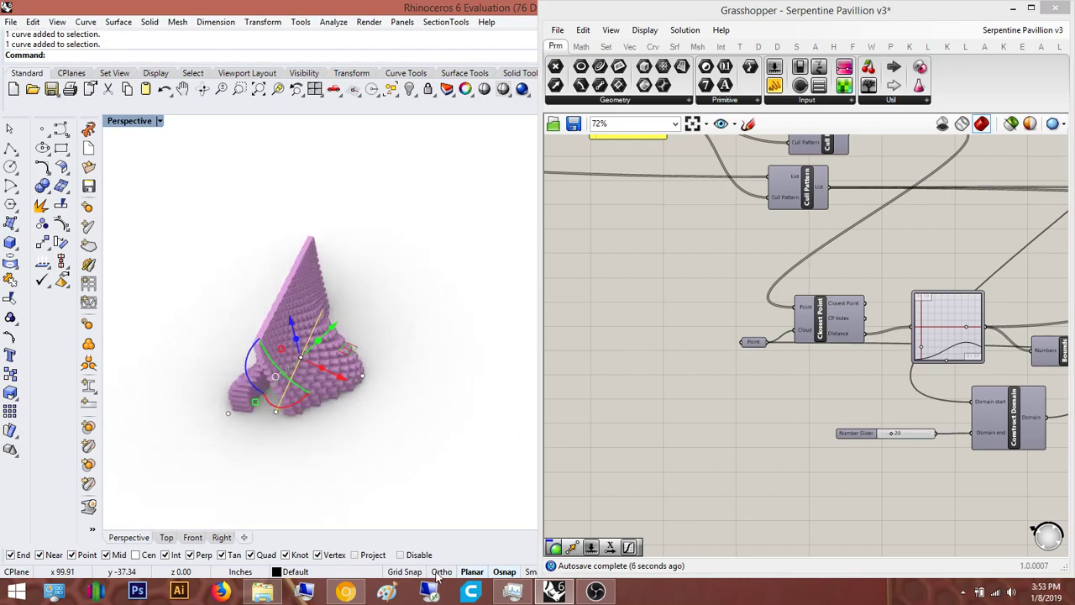
{"action": "left_click_drag", "start_coordinate": [257, 387], "coordinate": [243, 365]}
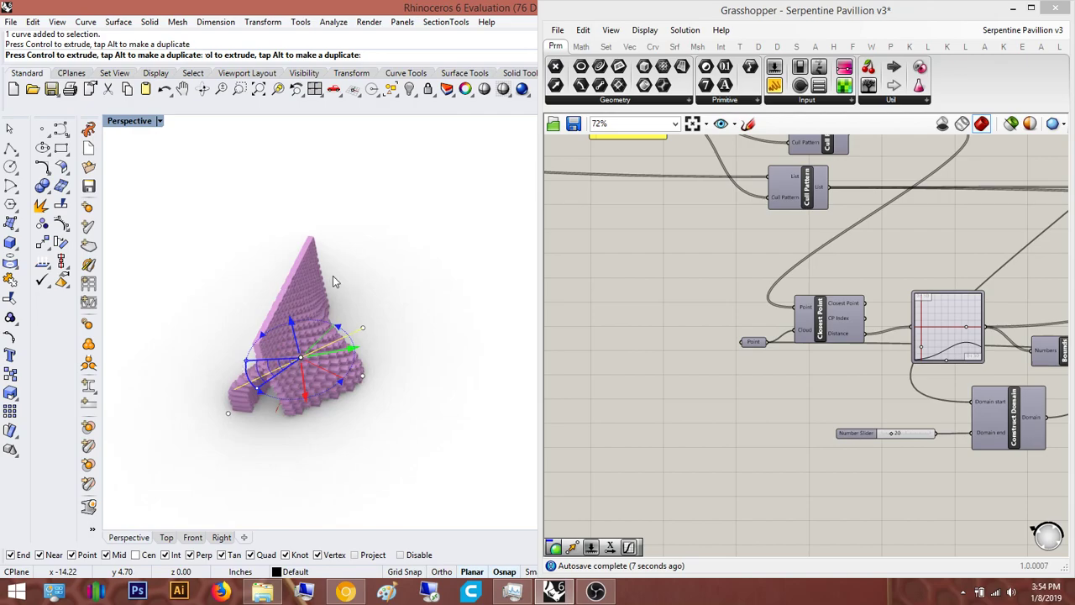
{"action": "left_click_drag", "start_coordinate": [333, 275], "coordinate": [338, 272]}
{"action": "right_click_drag", "start_coordinate": [311, 216], "coordinate": [385, 311]}
{"action": "key", "text": "ctrl+z"}
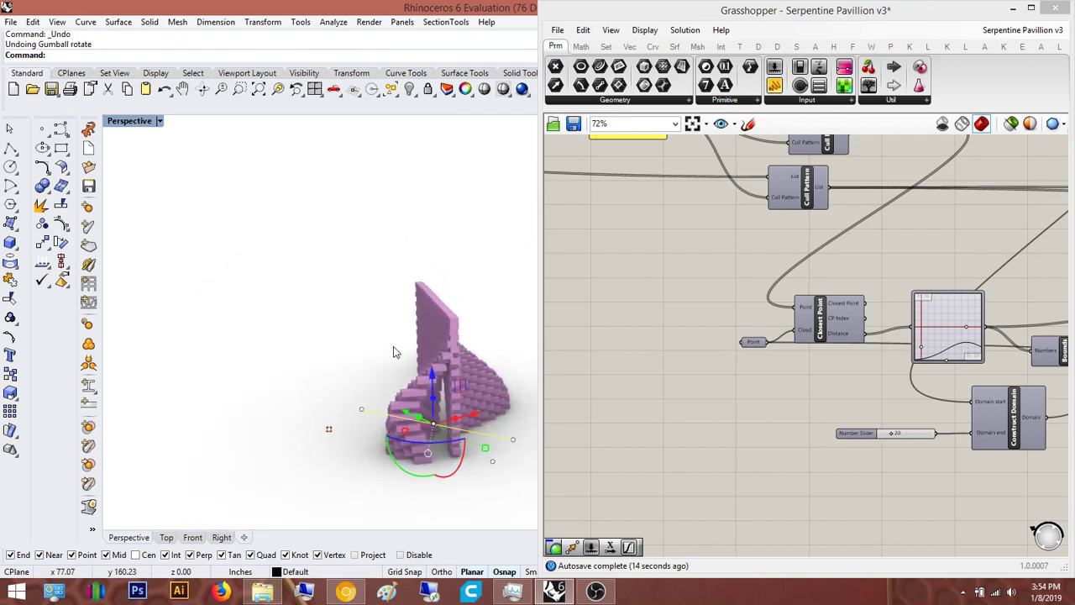
Select the base line together with the attractor and control points, rotate them about the vertical axis, and review the reshaped wall
{"action": "right_click_drag", "start_coordinate": [317, 456], "coordinate": [451, 473]}
{"action": "left_click_drag", "start_coordinate": [209, 249], "coordinate": [210, 248]}
{"action": "left_click_drag", "start_coordinate": [298, 414], "coordinate": [273, 401]}
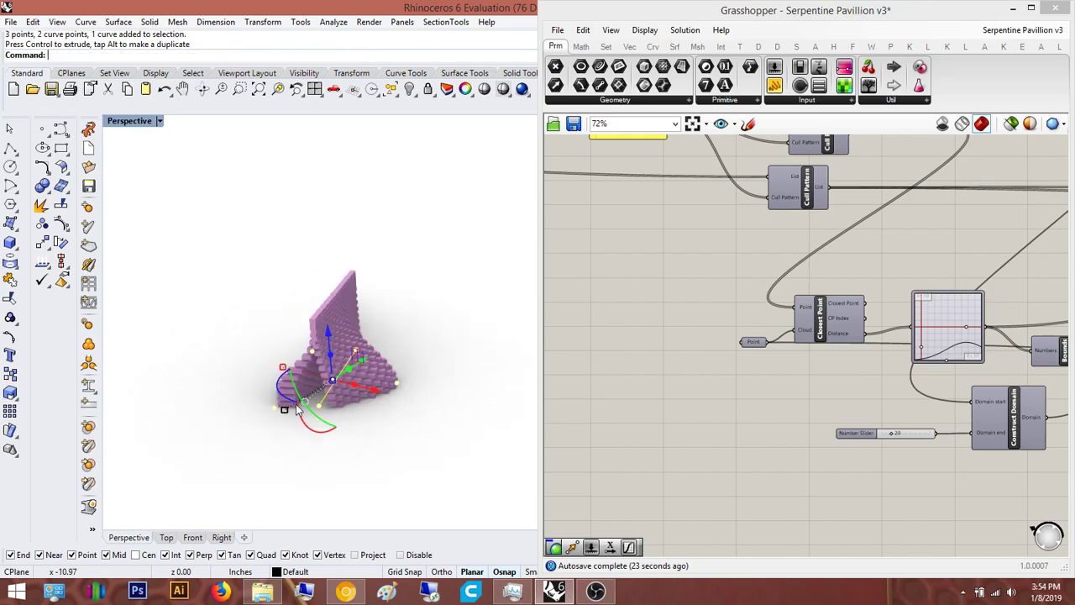
{"action": "right_click_drag", "start_coordinate": [411, 351], "coordinate": [382, 451]}
{"action": "left_click_drag", "start_coordinate": [382, 451], "coordinate": [386, 484]}
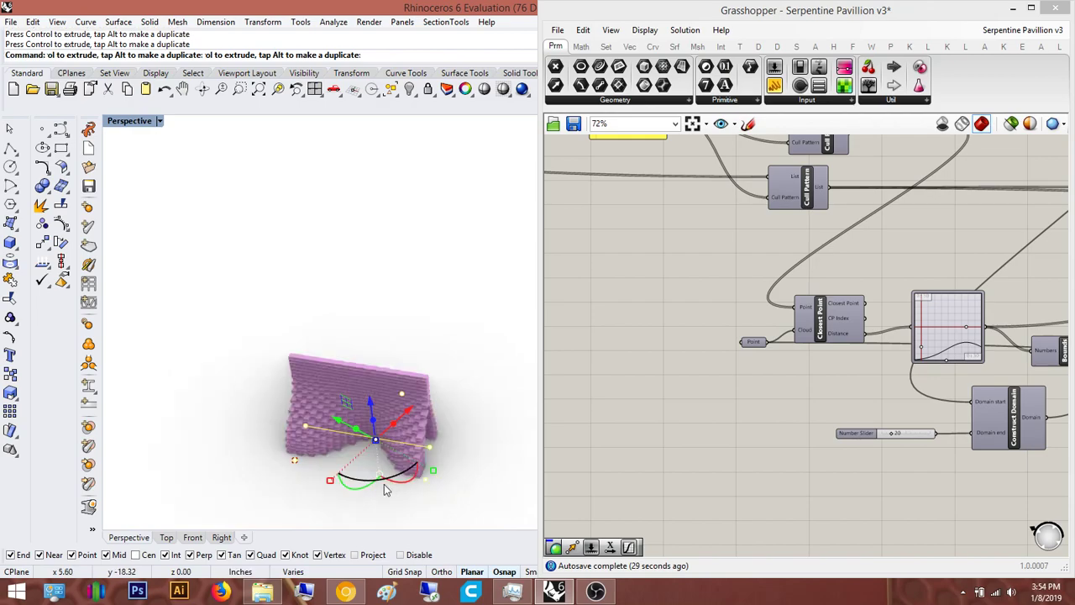
{"action": "right_click_drag", "start_coordinate": [327, 309], "coordinate": [394, 319]}
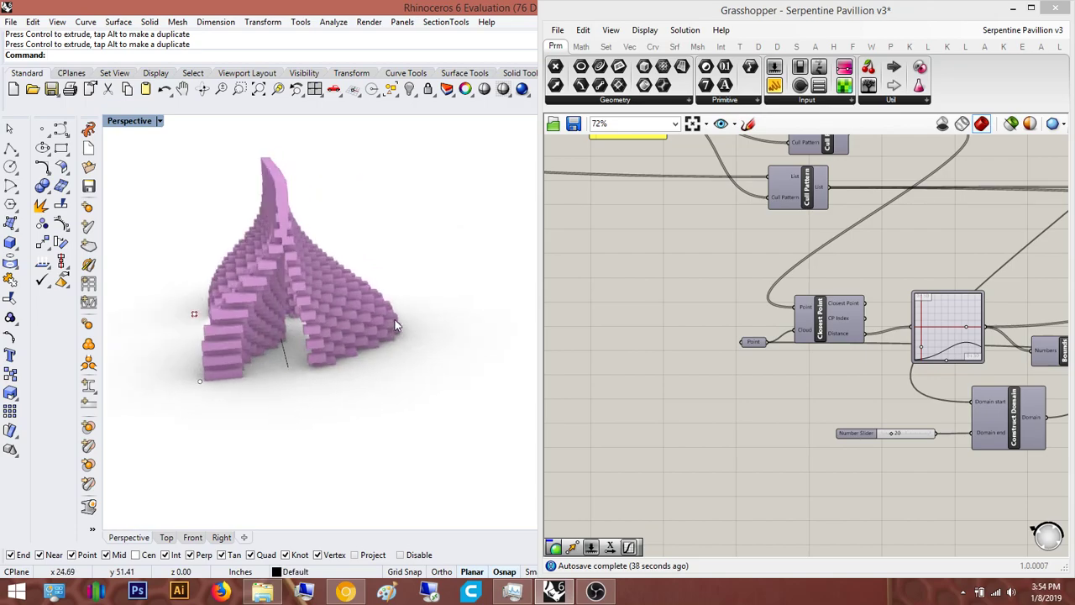
{"action": "left_click", "coordinate": [967, 592]}
{"action": "right_click", "coordinate": [951, 532]}
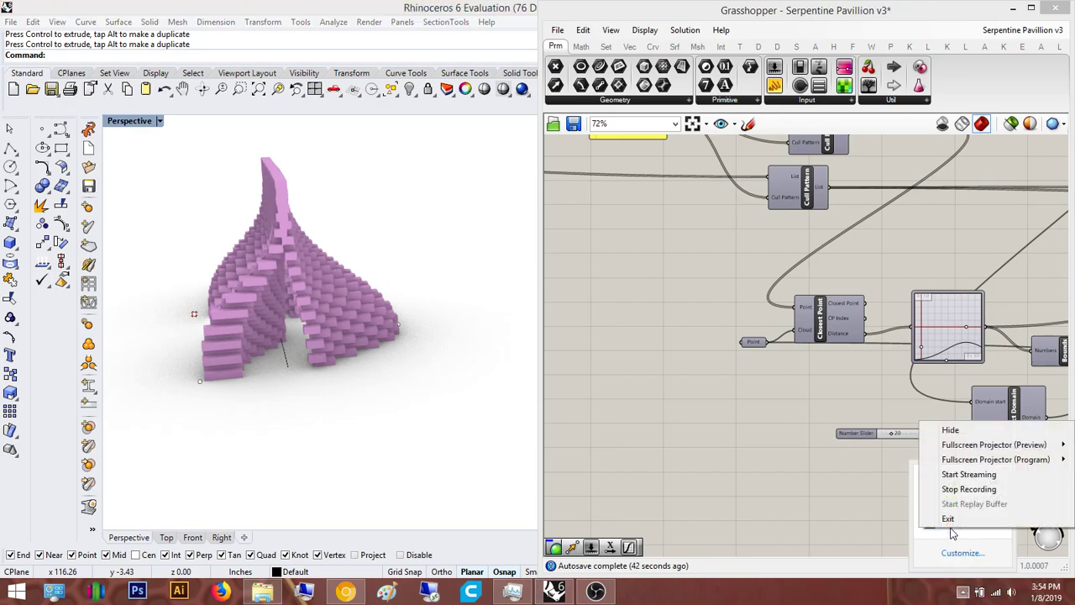